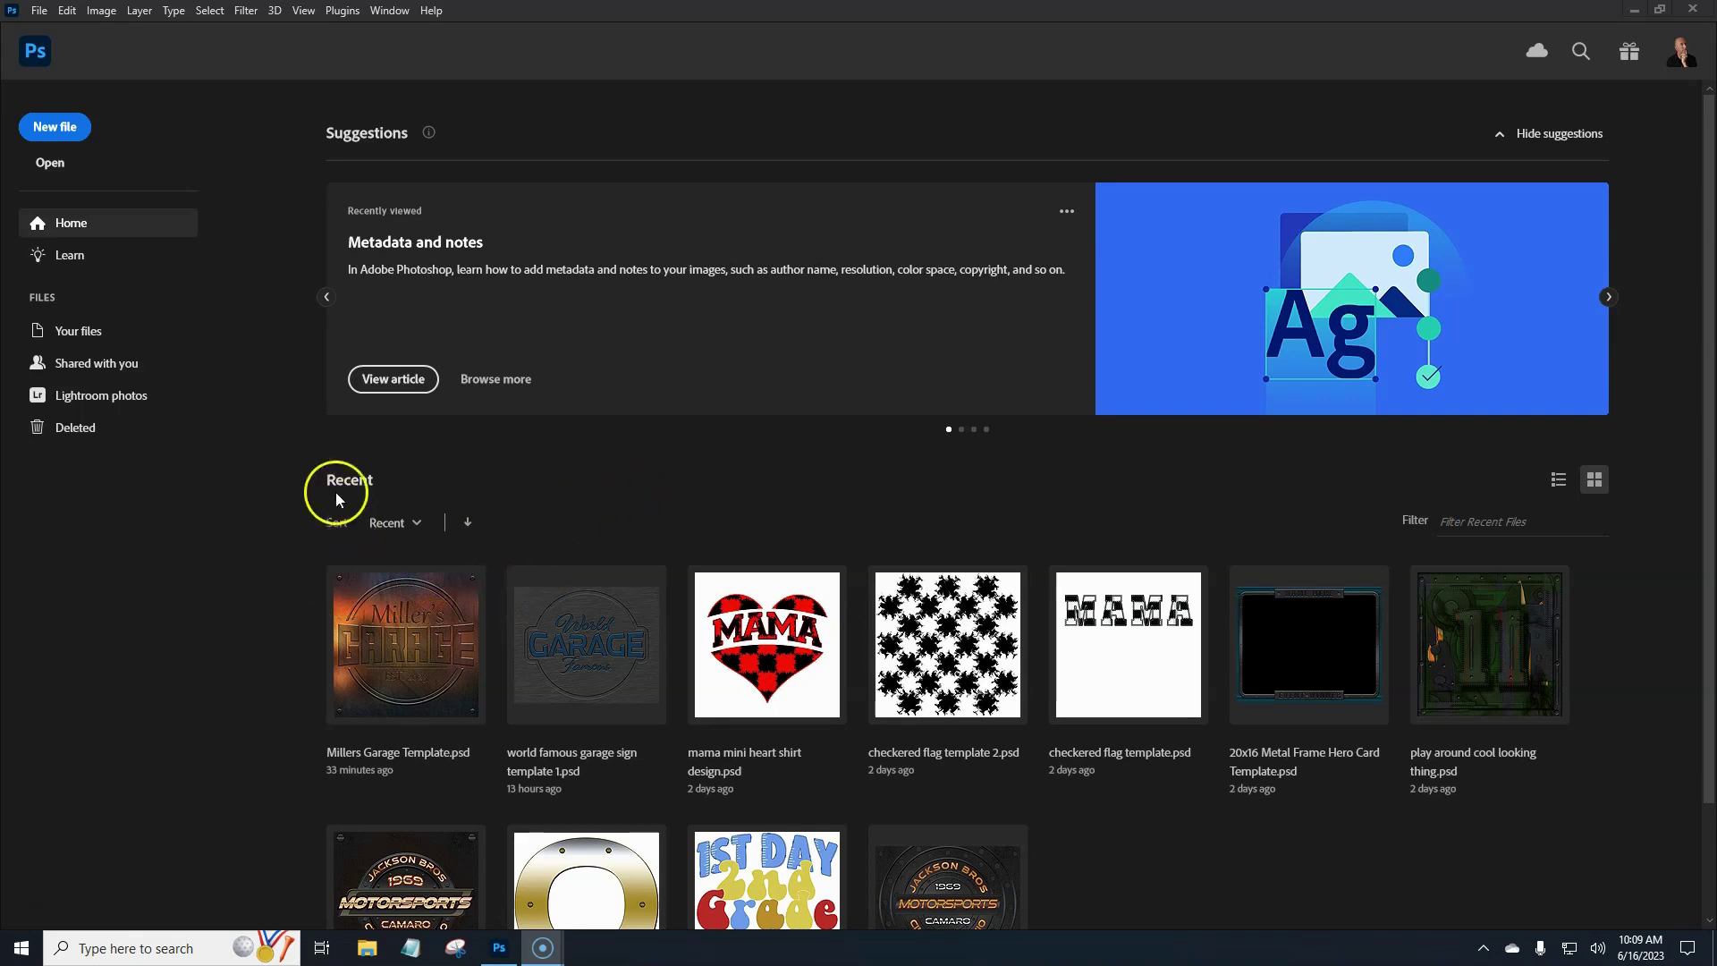
Step: Create a 20 x 16 inch, 300 ppi RGB document with a black background and unlock its background layer
click(51, 130)
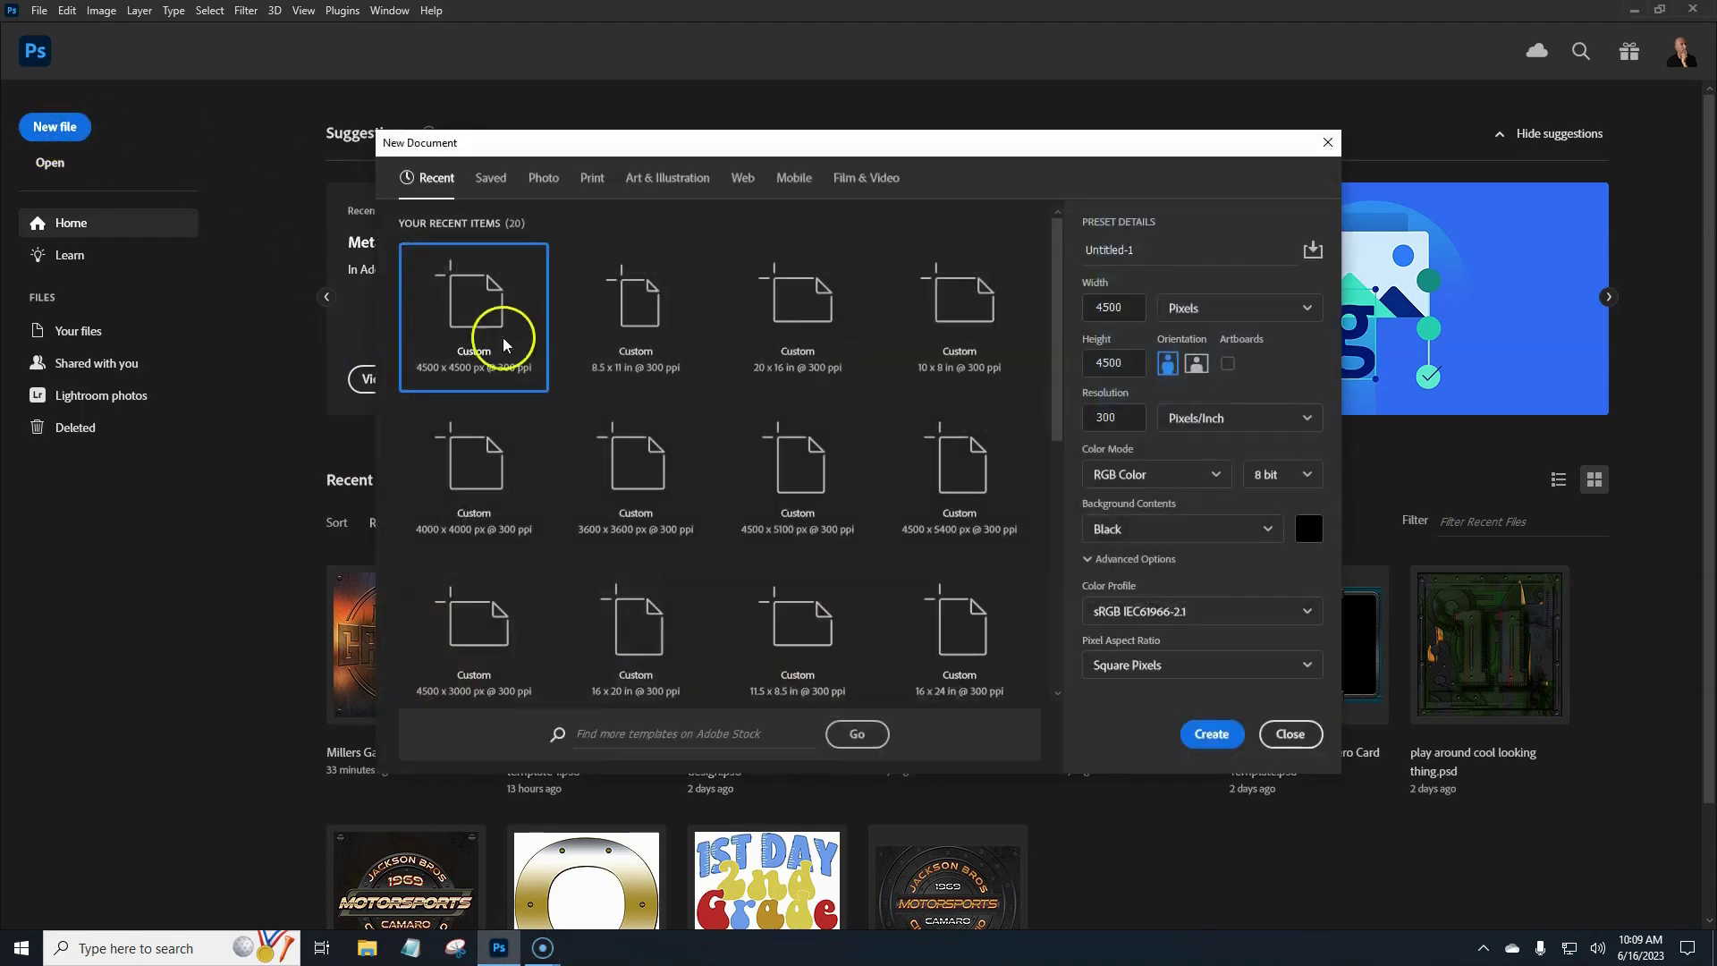
click(783, 340)
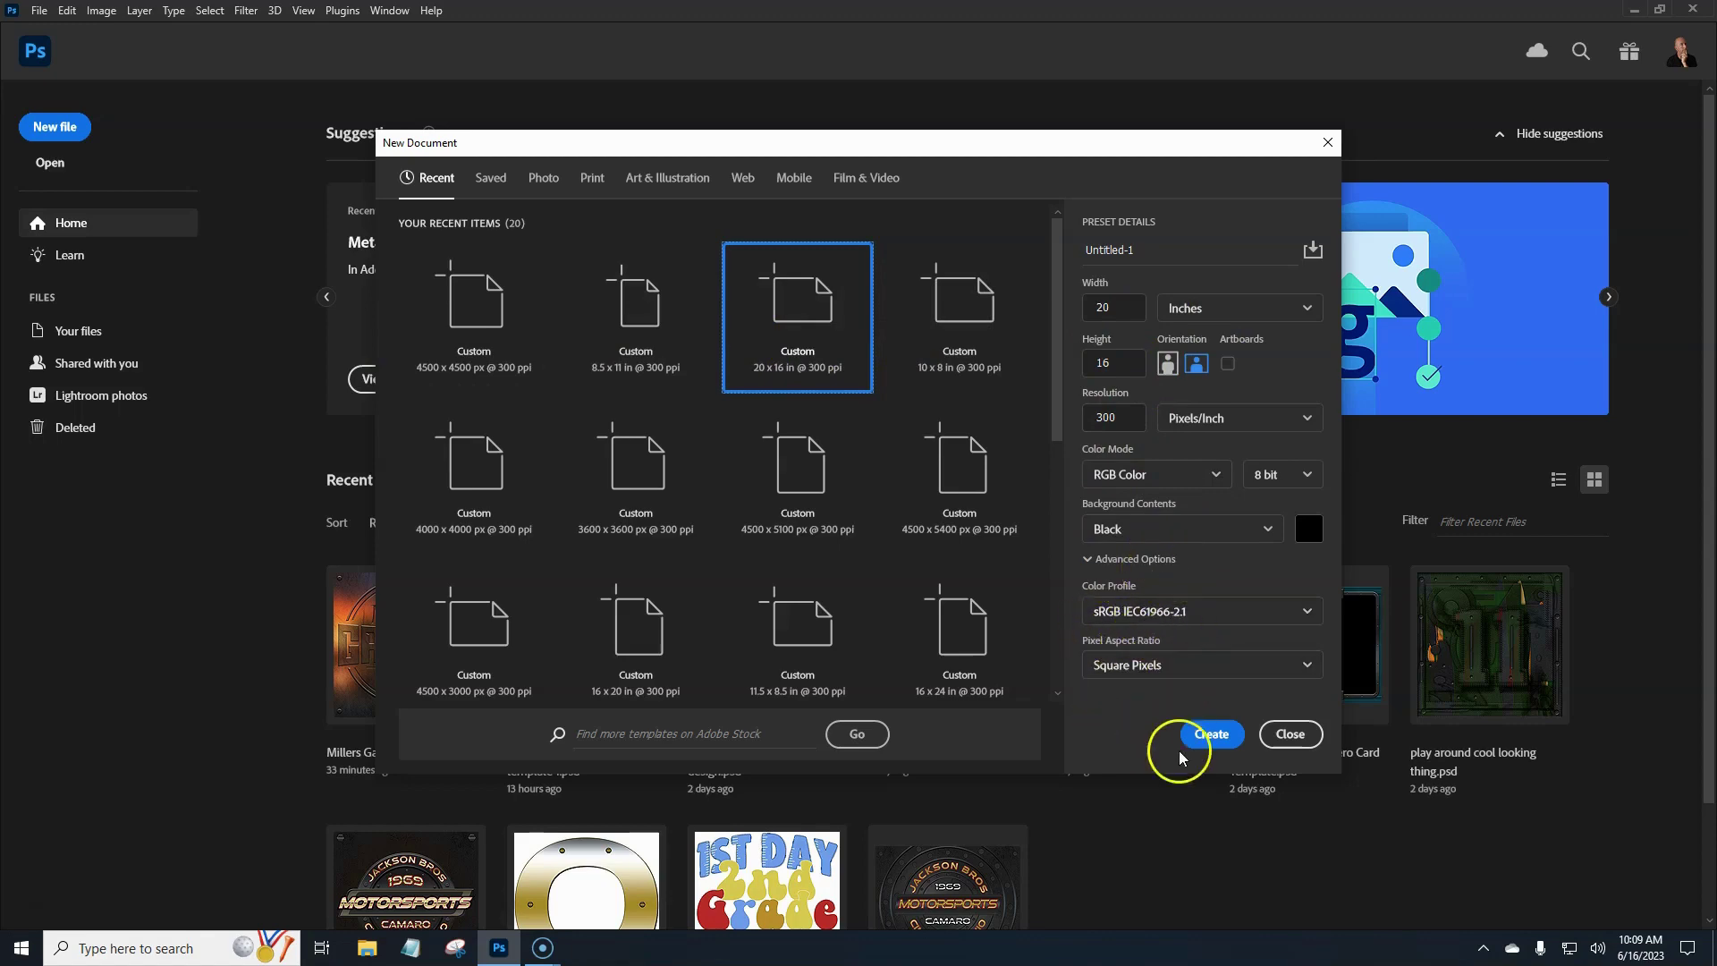
click(1209, 741)
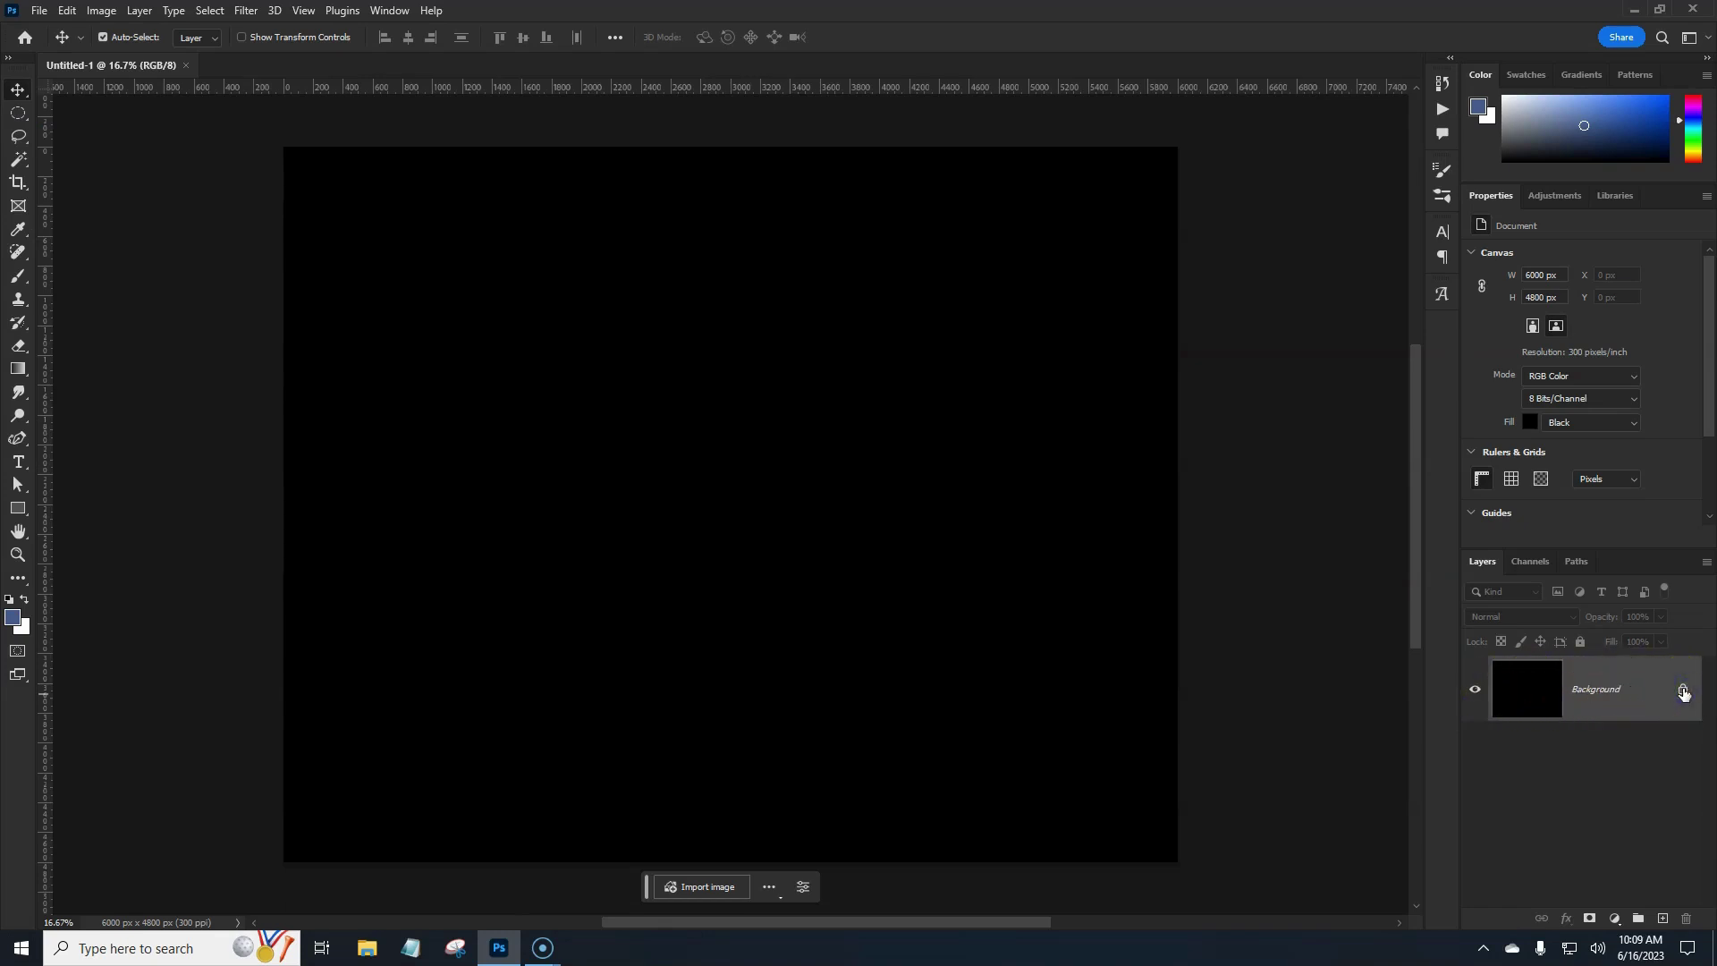
click(1683, 691)
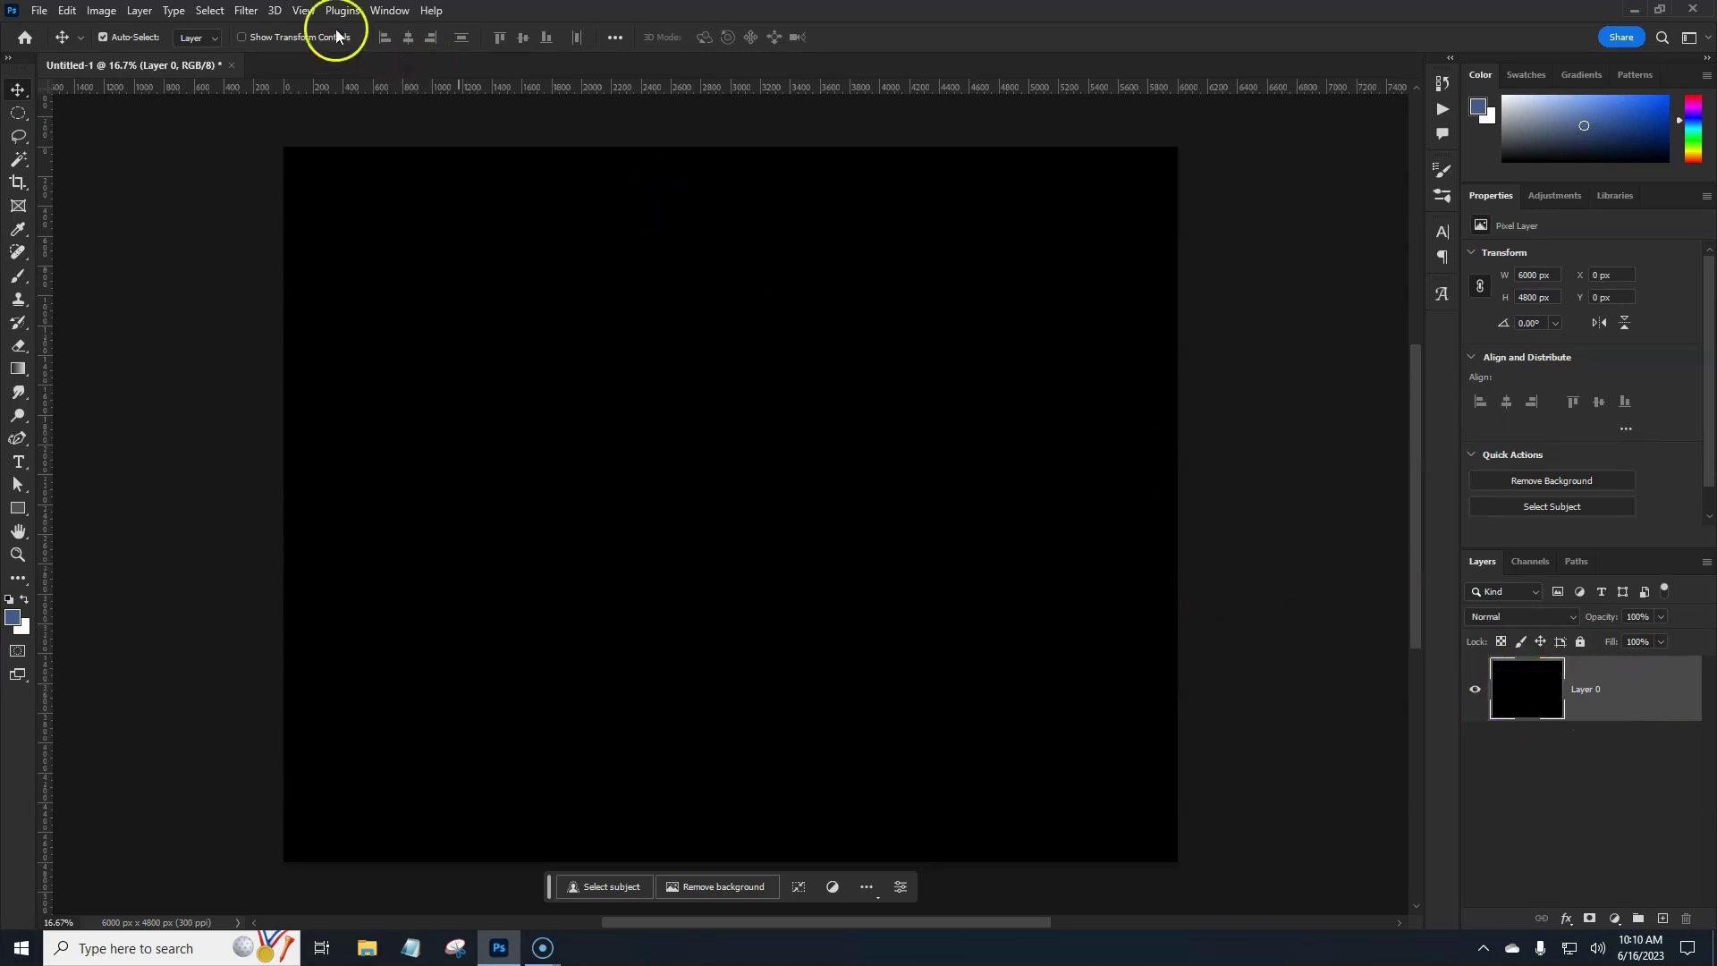
Step: Add monochromatic noise with Gaussian distribution to the black layer
click(243, 11)
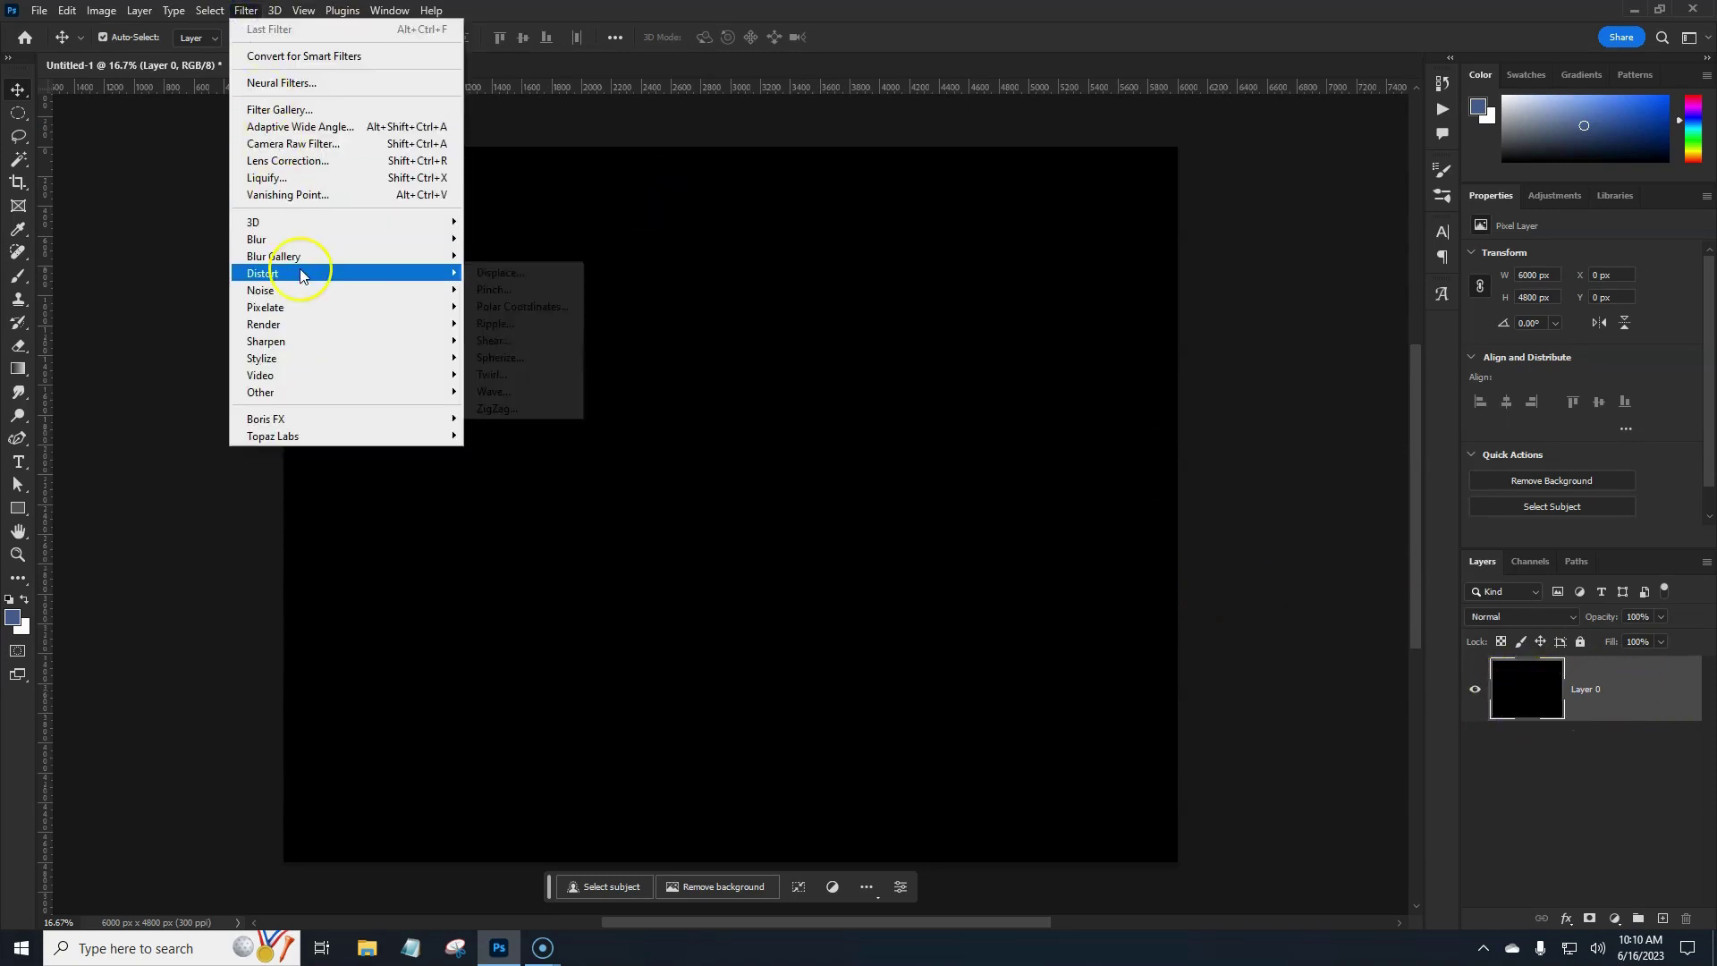
mouse_move(295, 293)
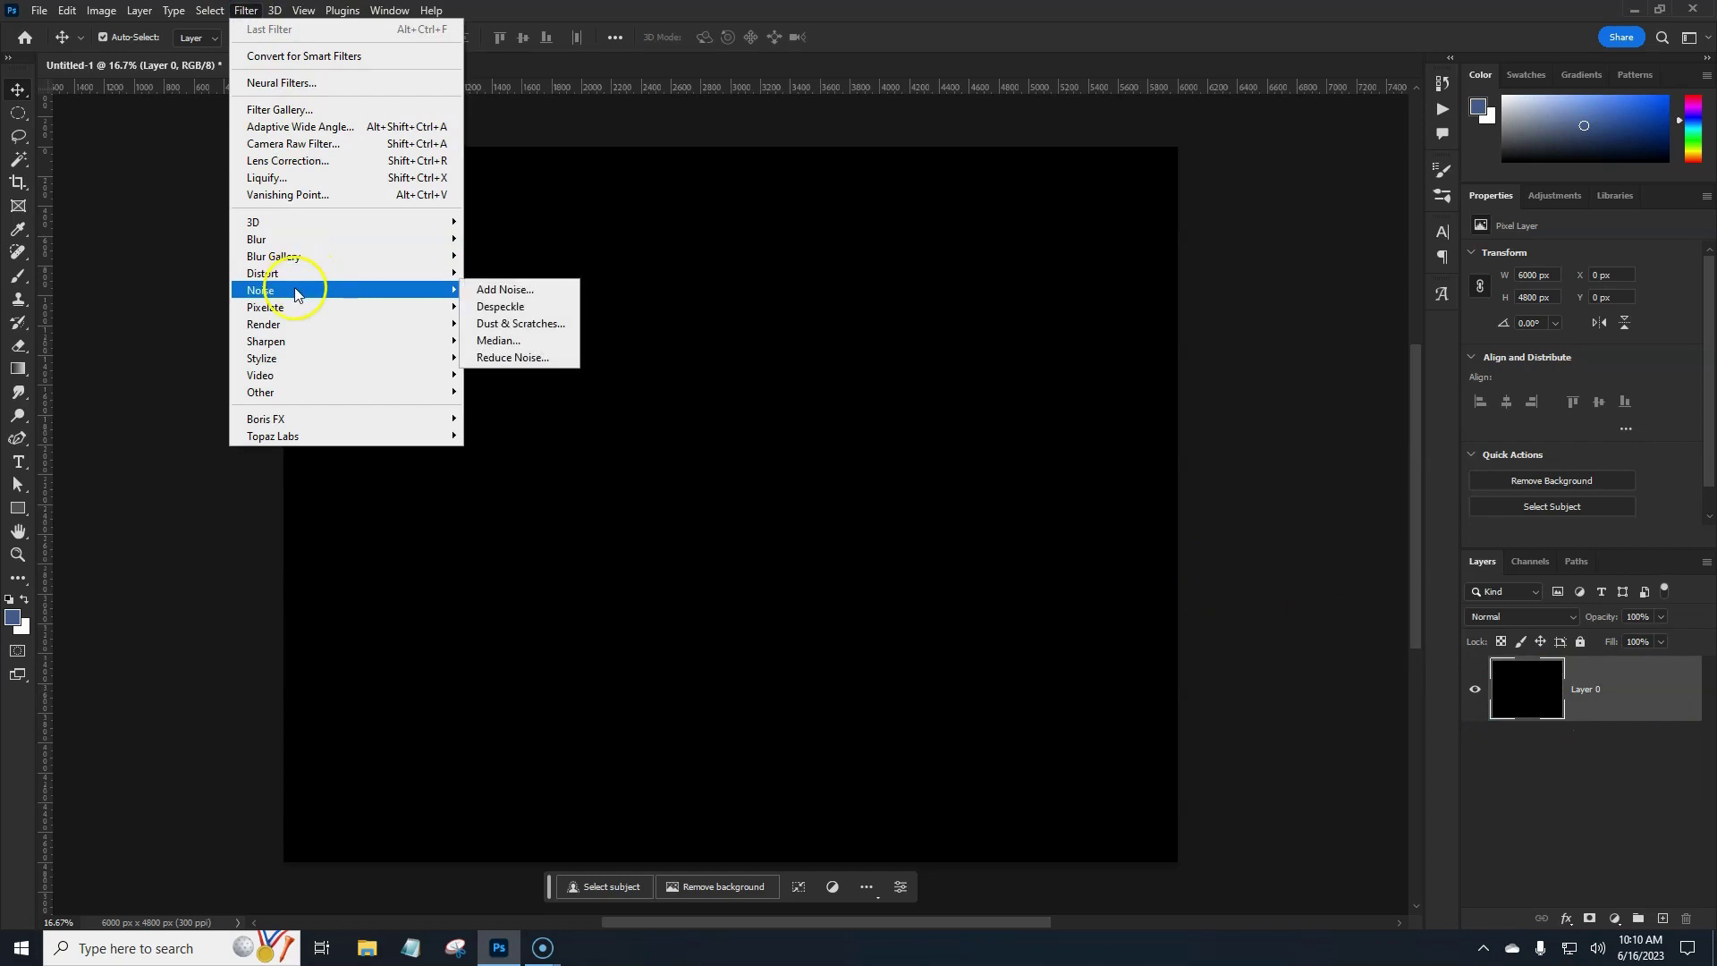
click(488, 291)
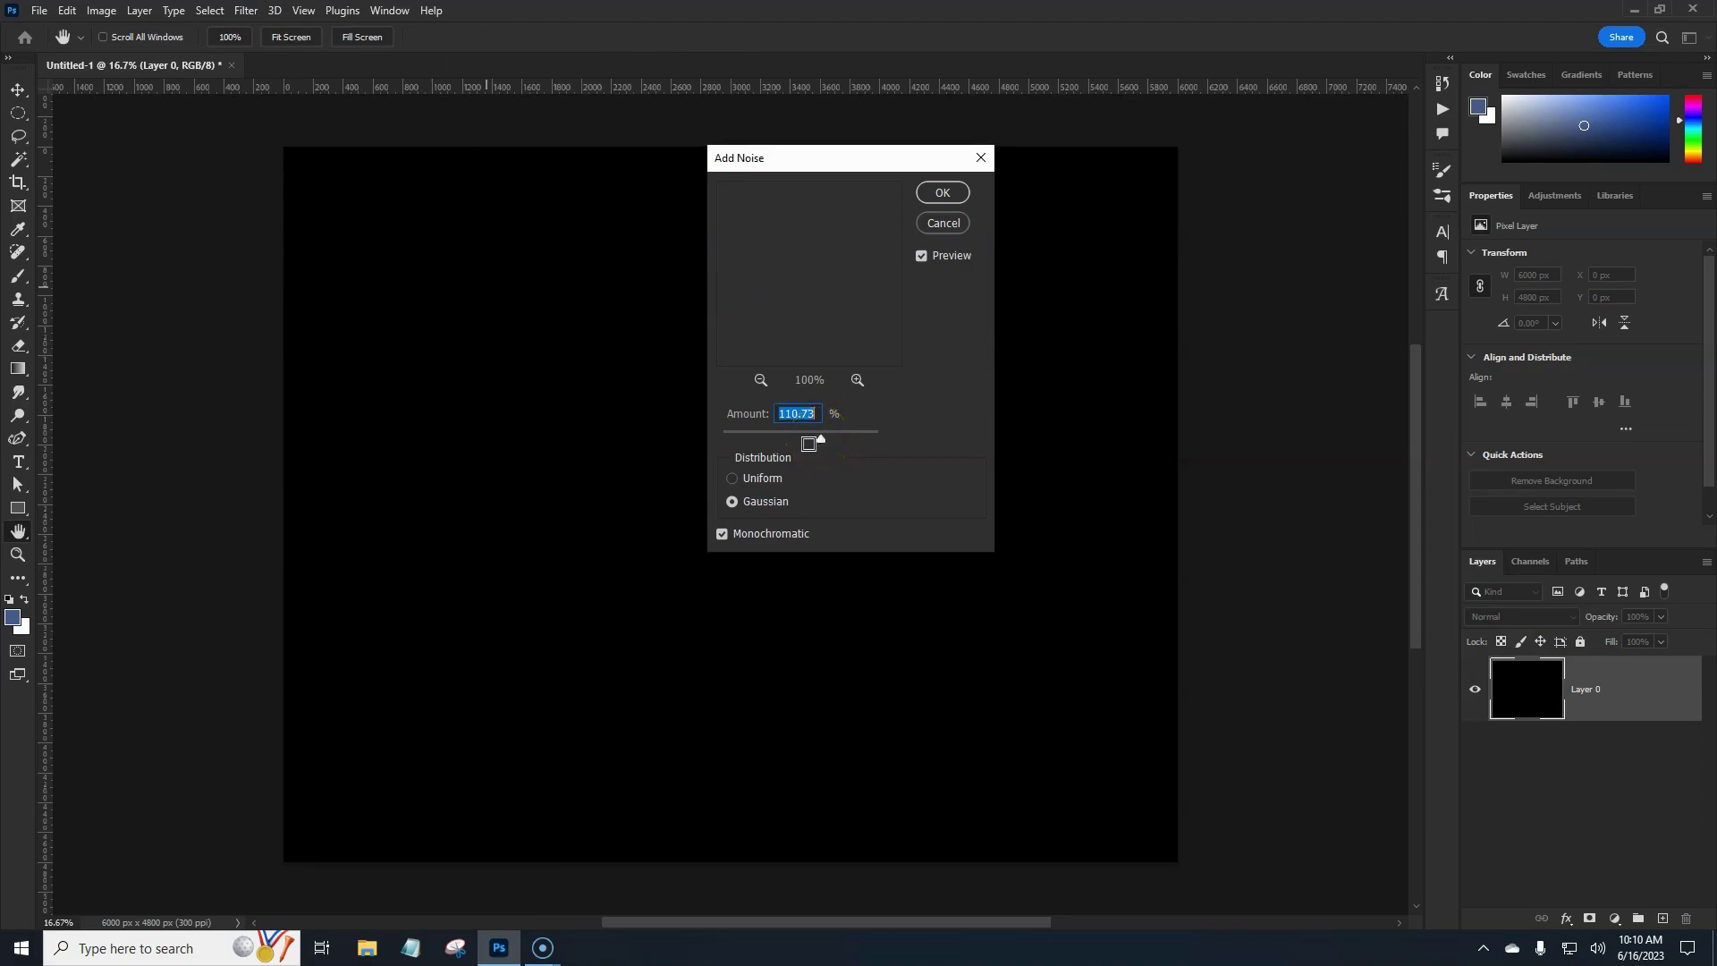
click(774, 436)
key(Return)
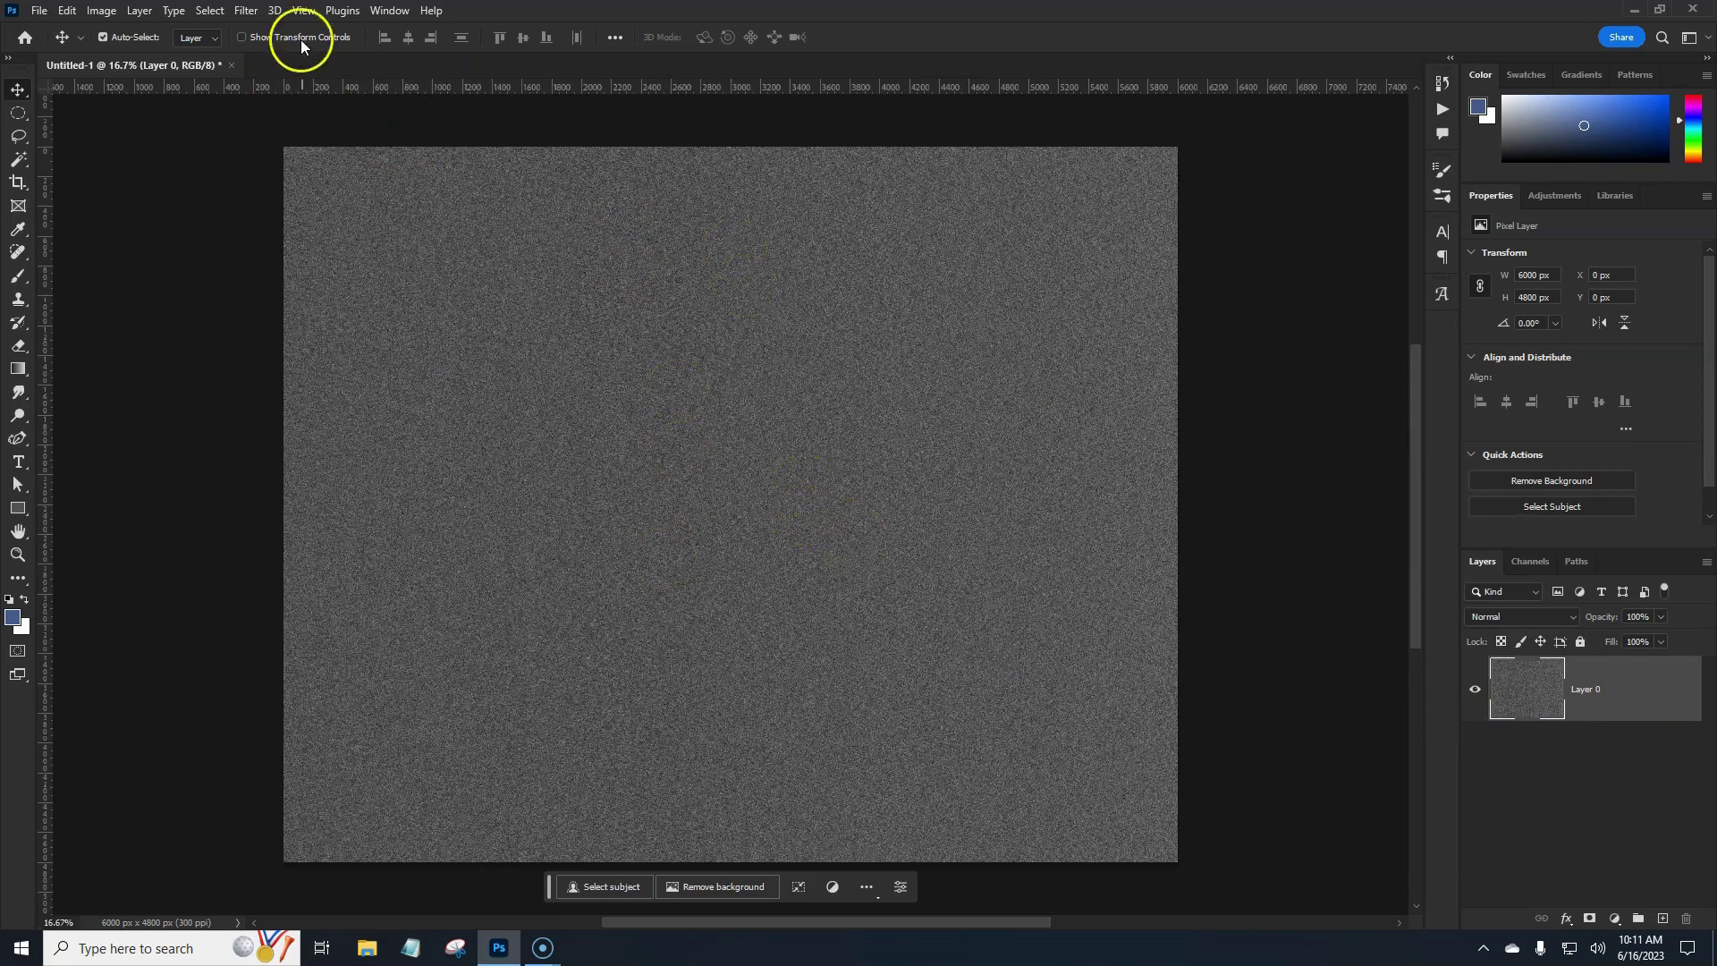
Step: Apply a Motion Blur to the noise layer at a 59° angle, raising the blur distance slightly
click(243, 13)
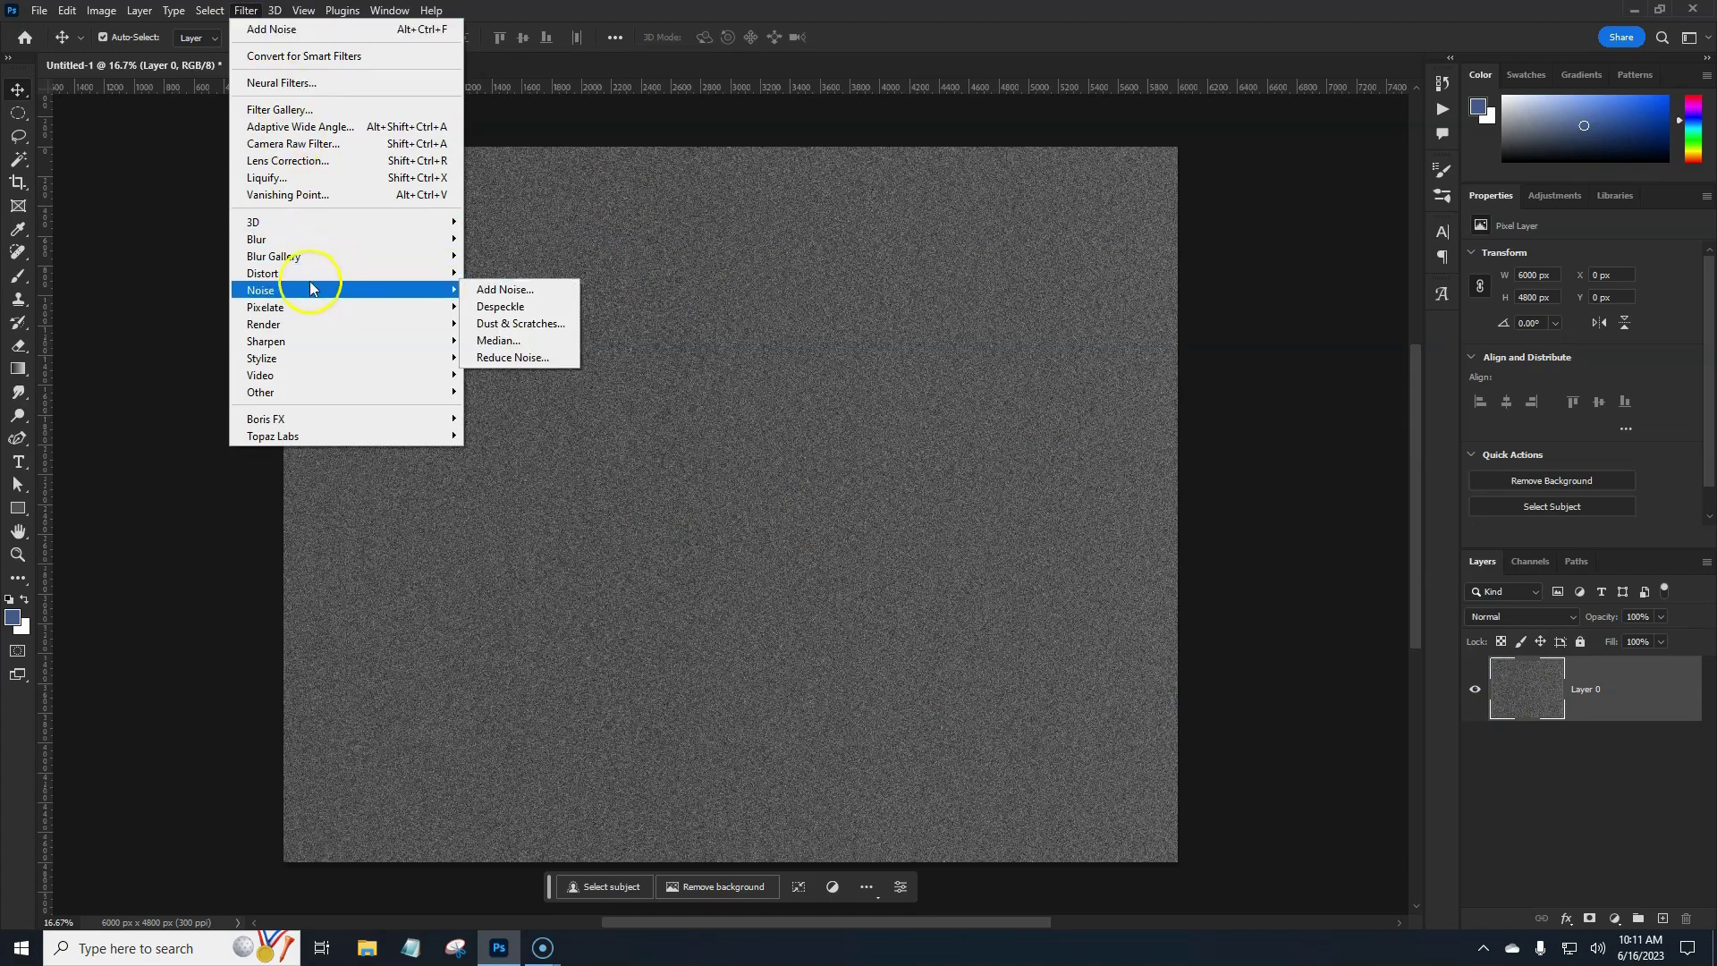
mouse_move(305, 244)
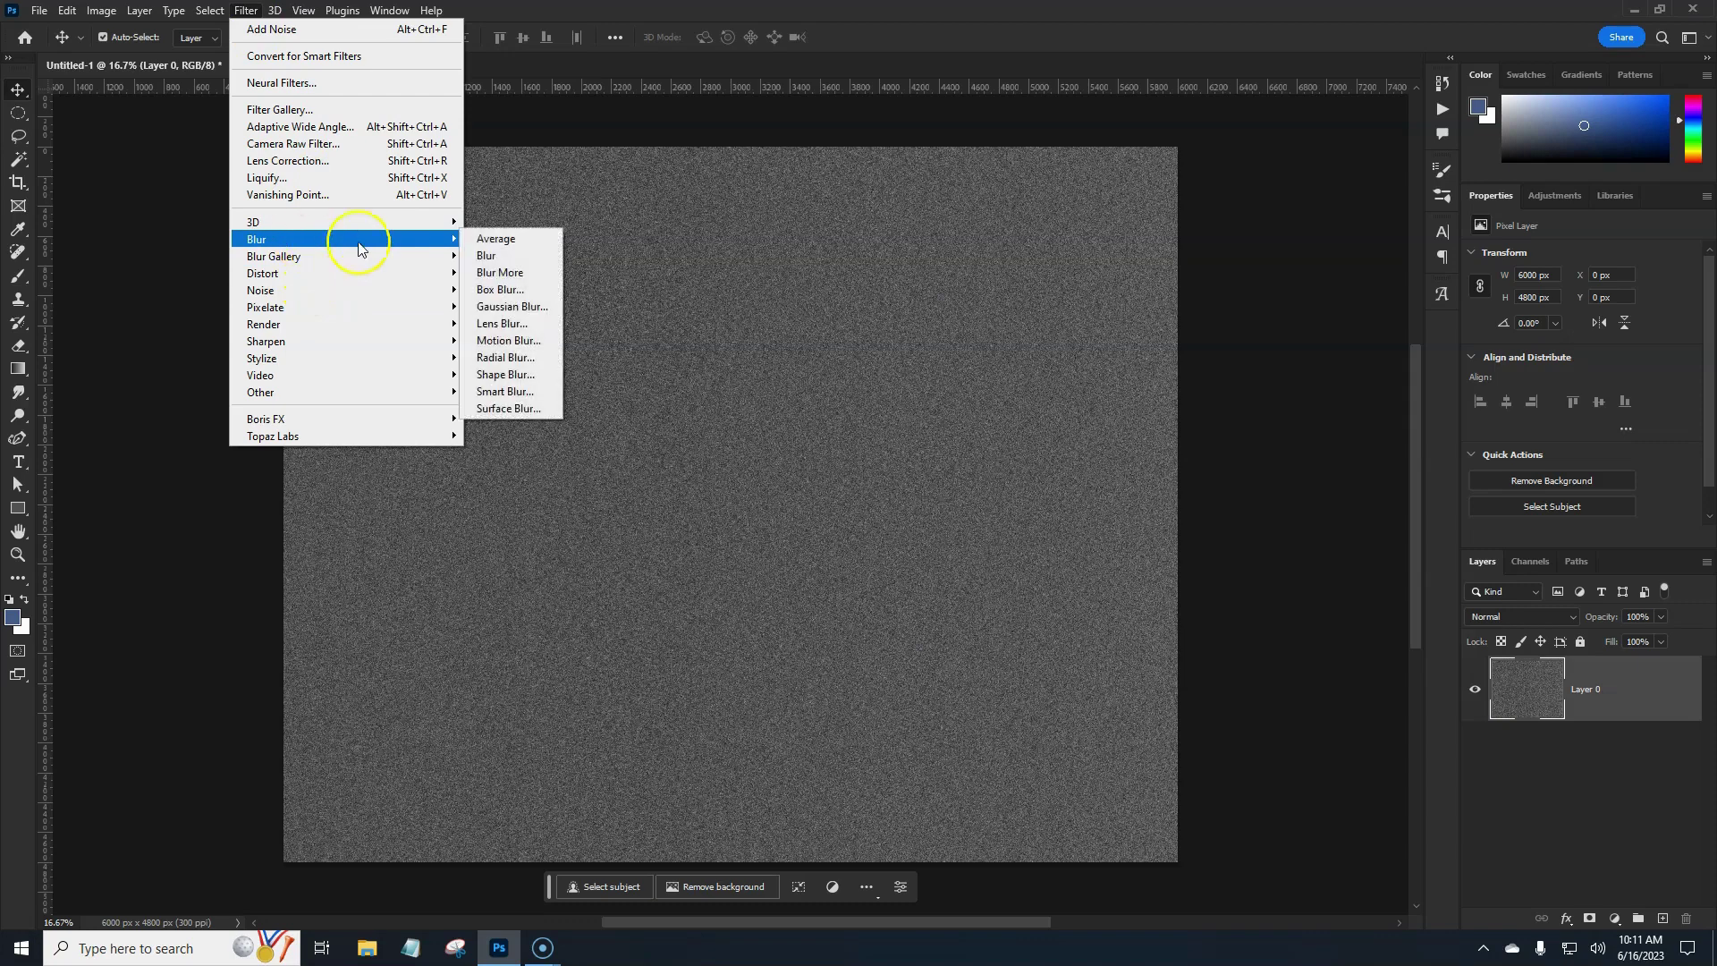
click(511, 343)
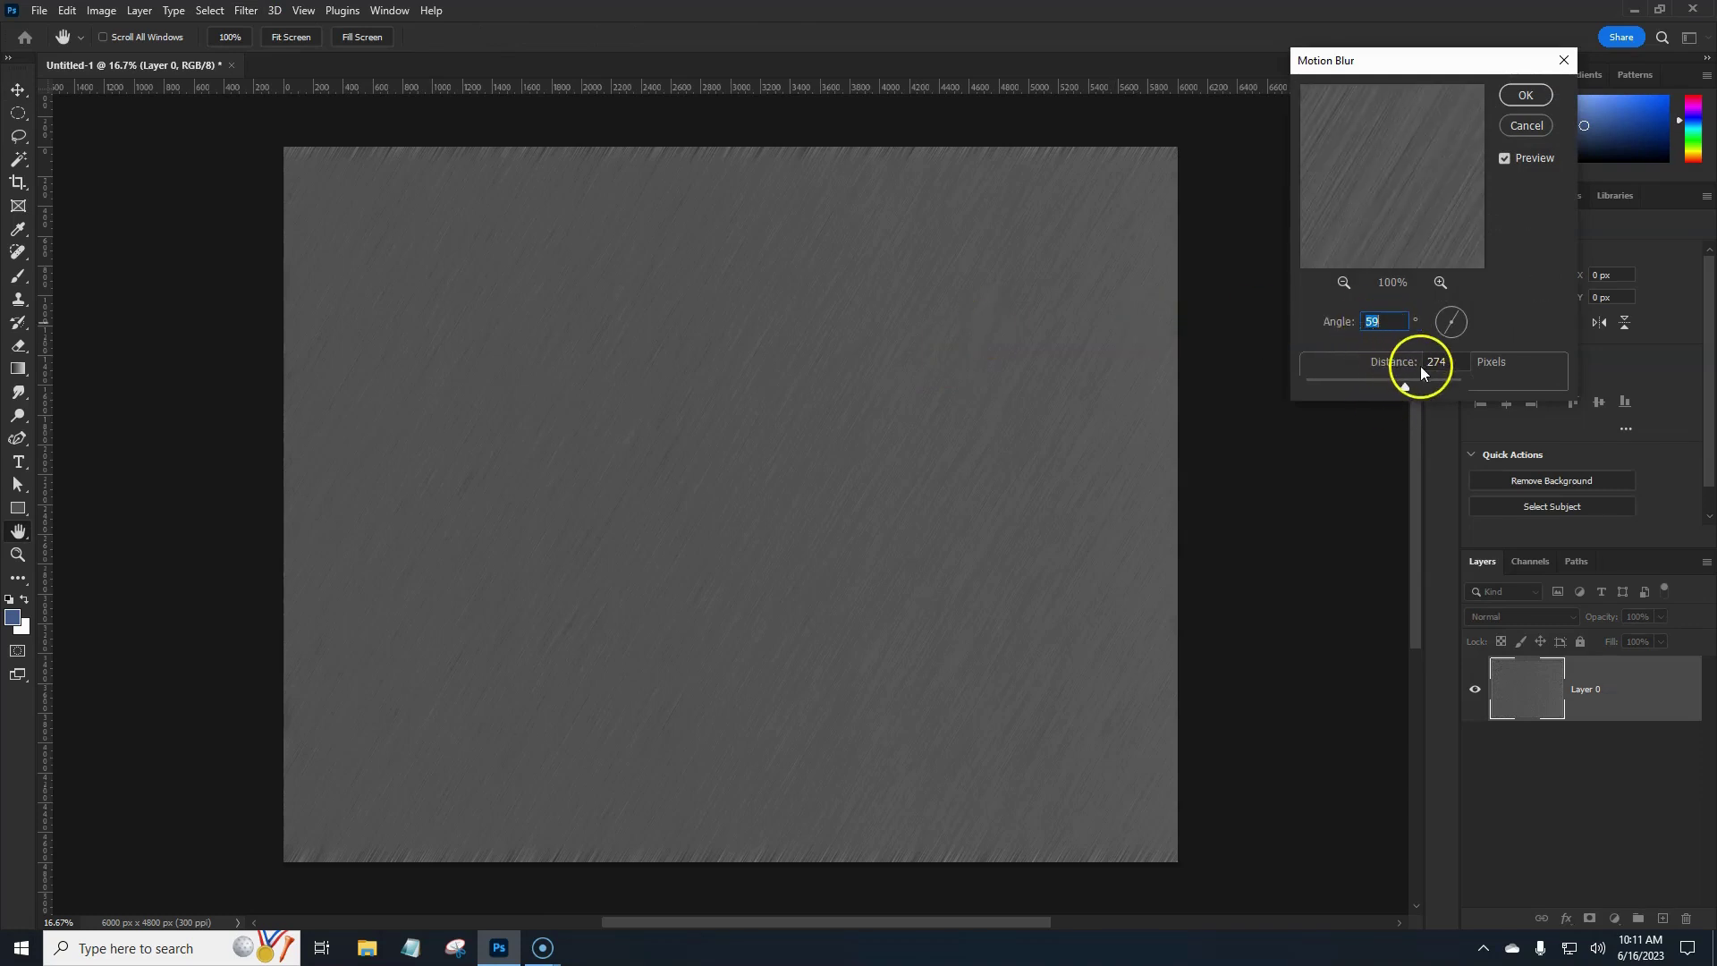
mouse_move(1404, 387)
mouse_down()
mouse_move(1429, 387)
mouse_move(1411, 391)
mouse_up()
click(1536, 99)
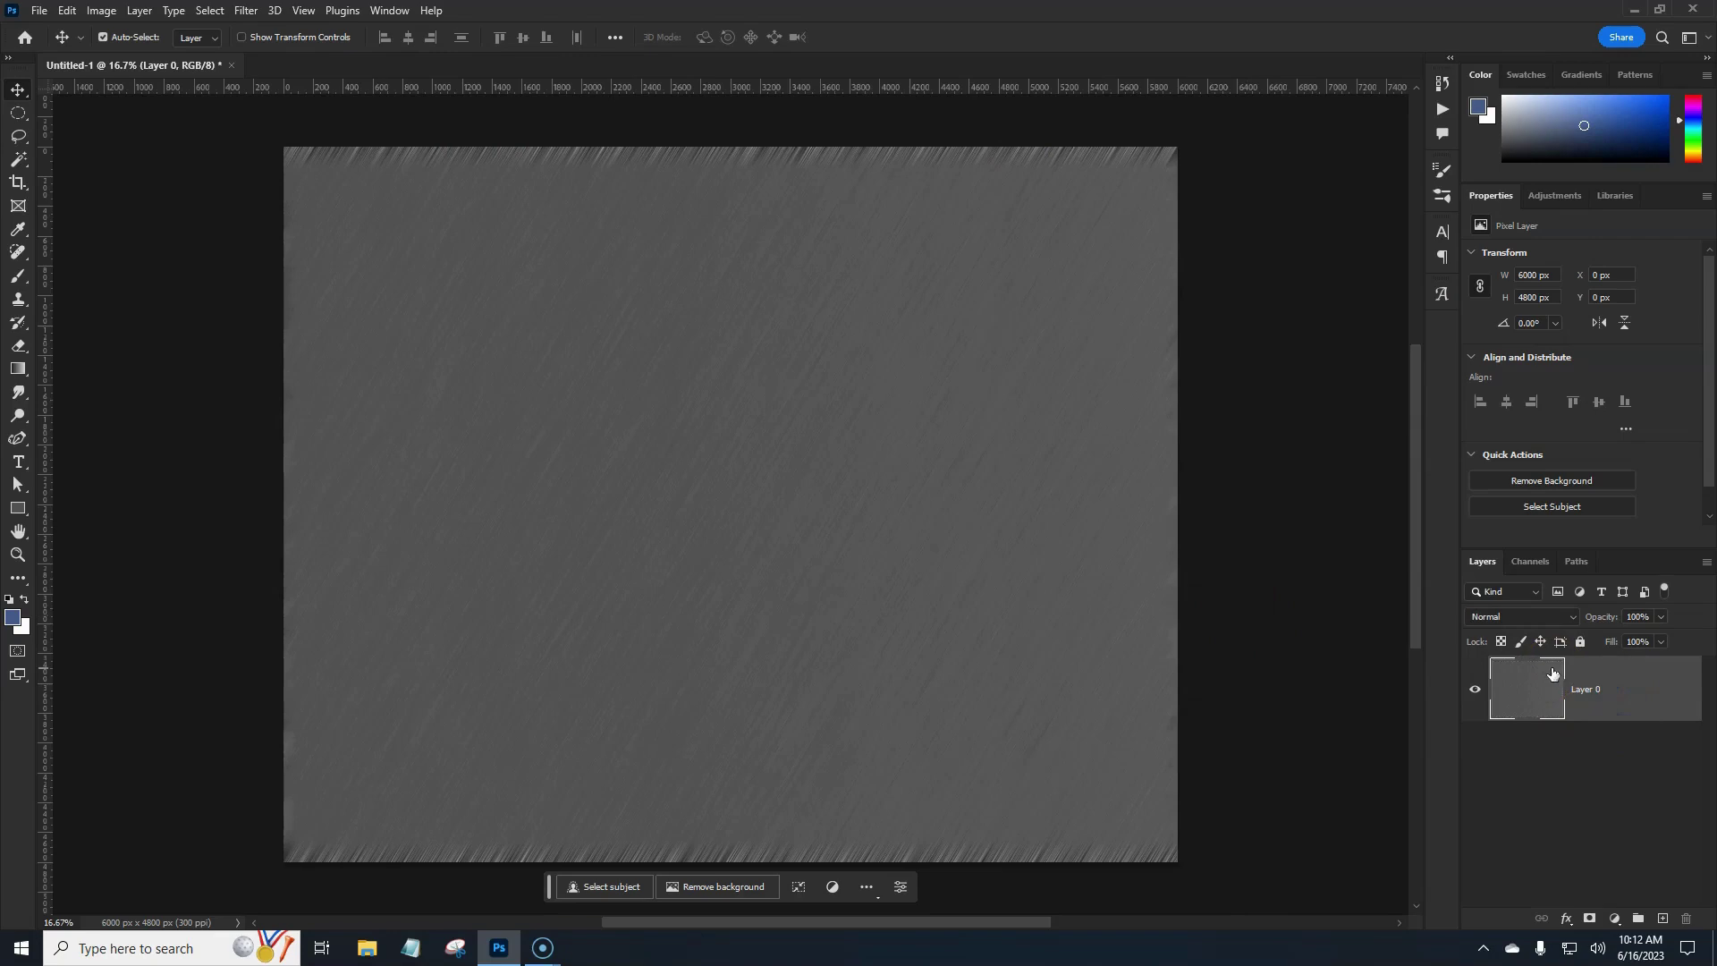
Step: Scale the blurred layer up proportionally from its centre to about 106.6% so its streaked edges fall outside the canvas
key(ctrl+t)
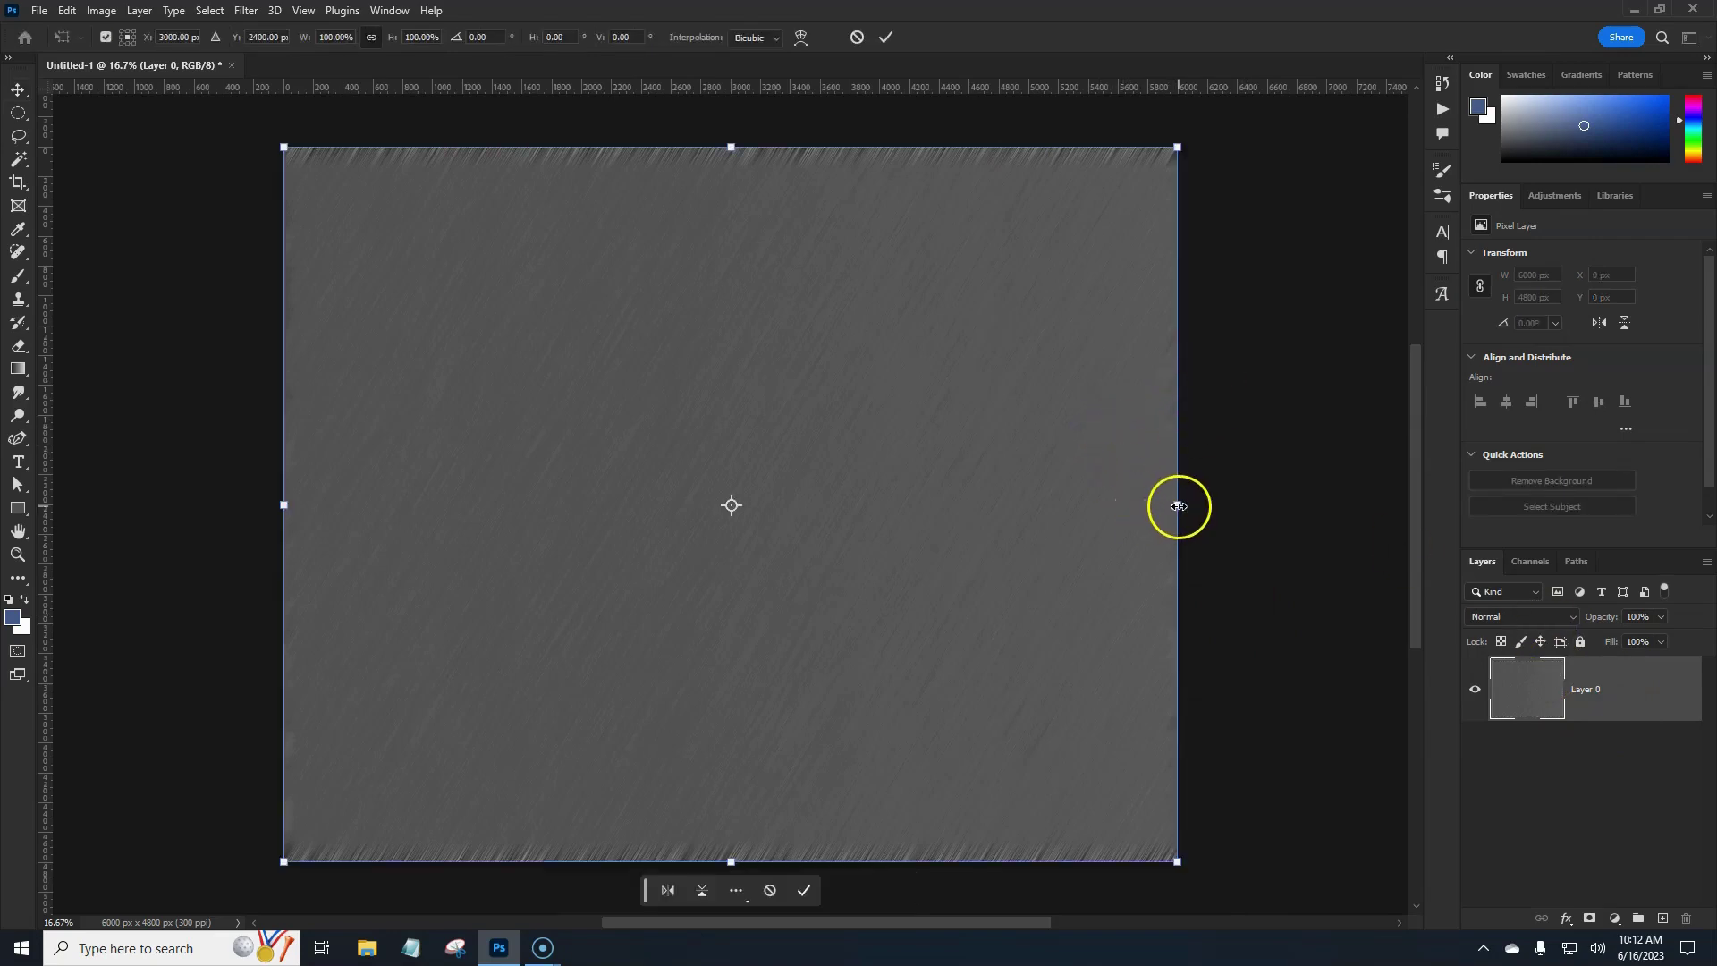
drag(1177, 505, 1208, 506)
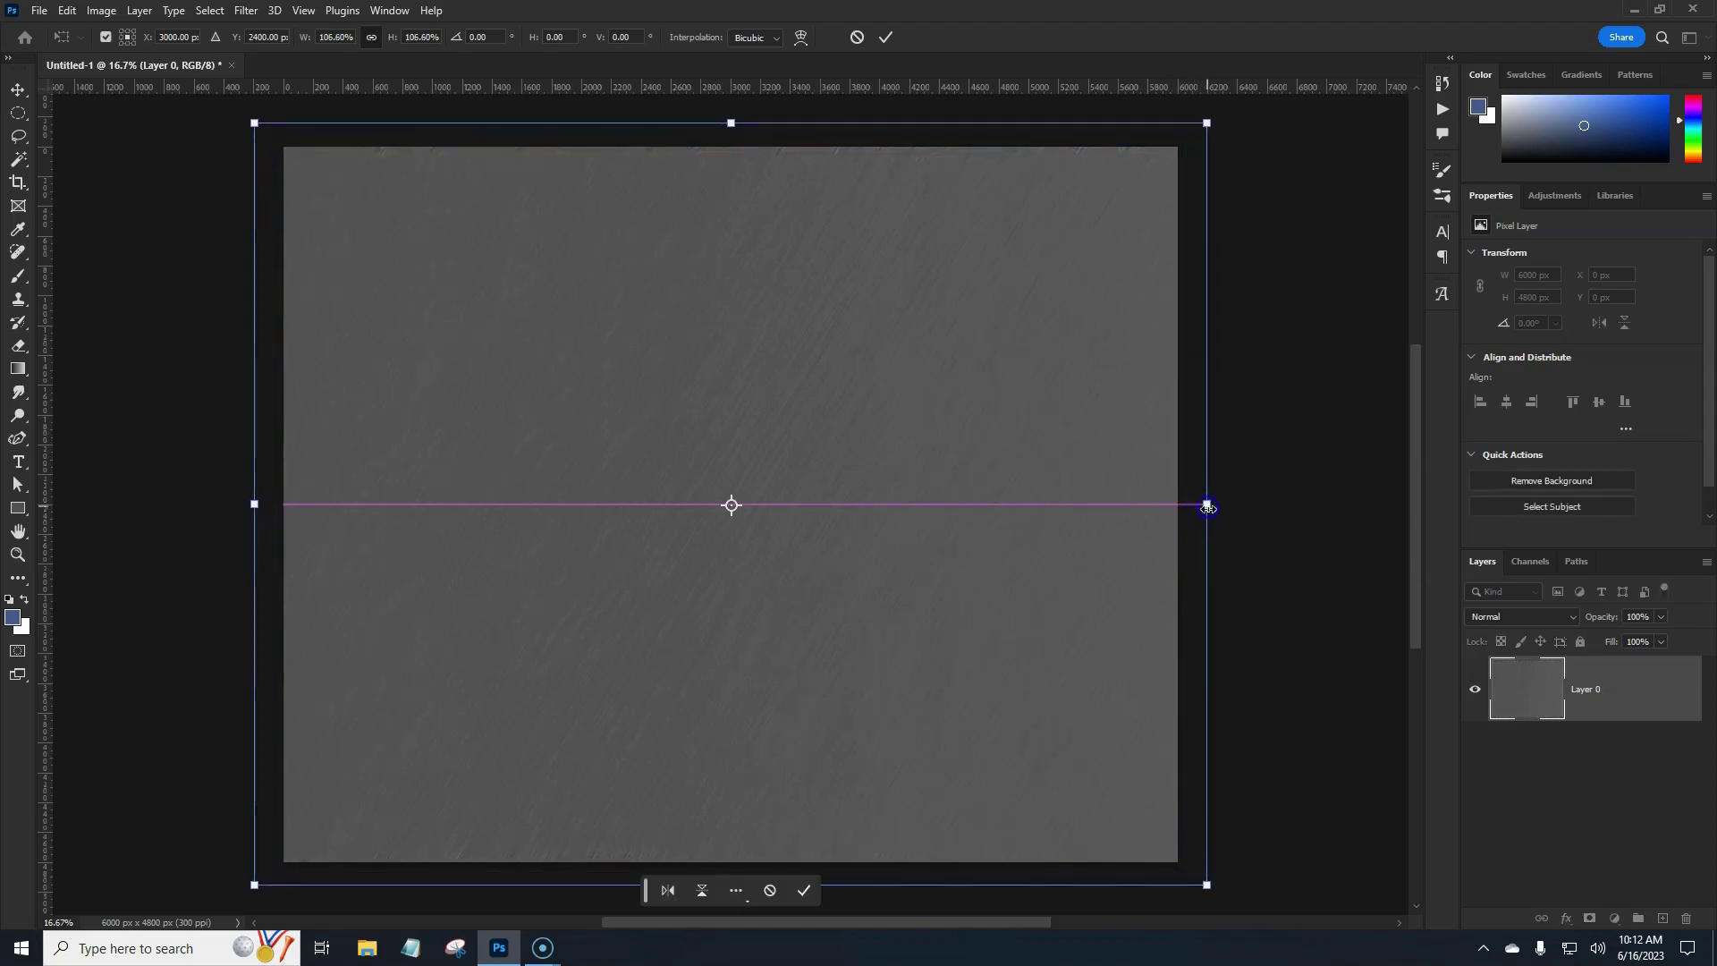
click(890, 37)
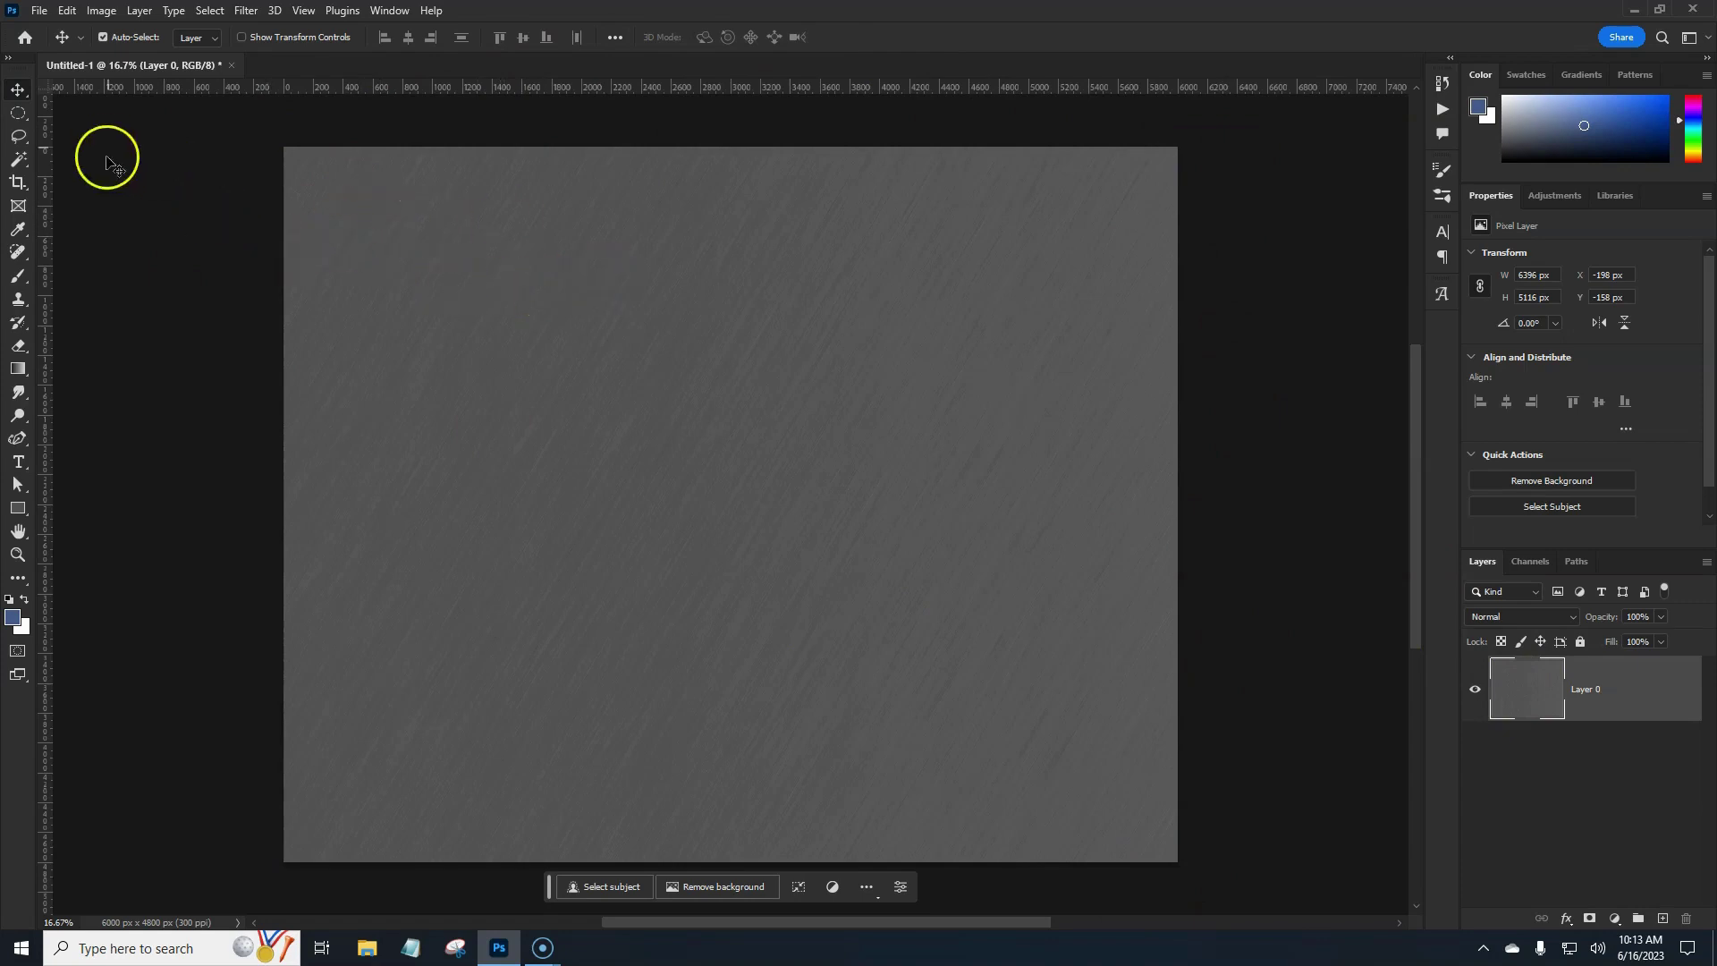
Step: Crop the image to the existing canvas bounds with Delete Cropped Pixels enabled
click(19, 183)
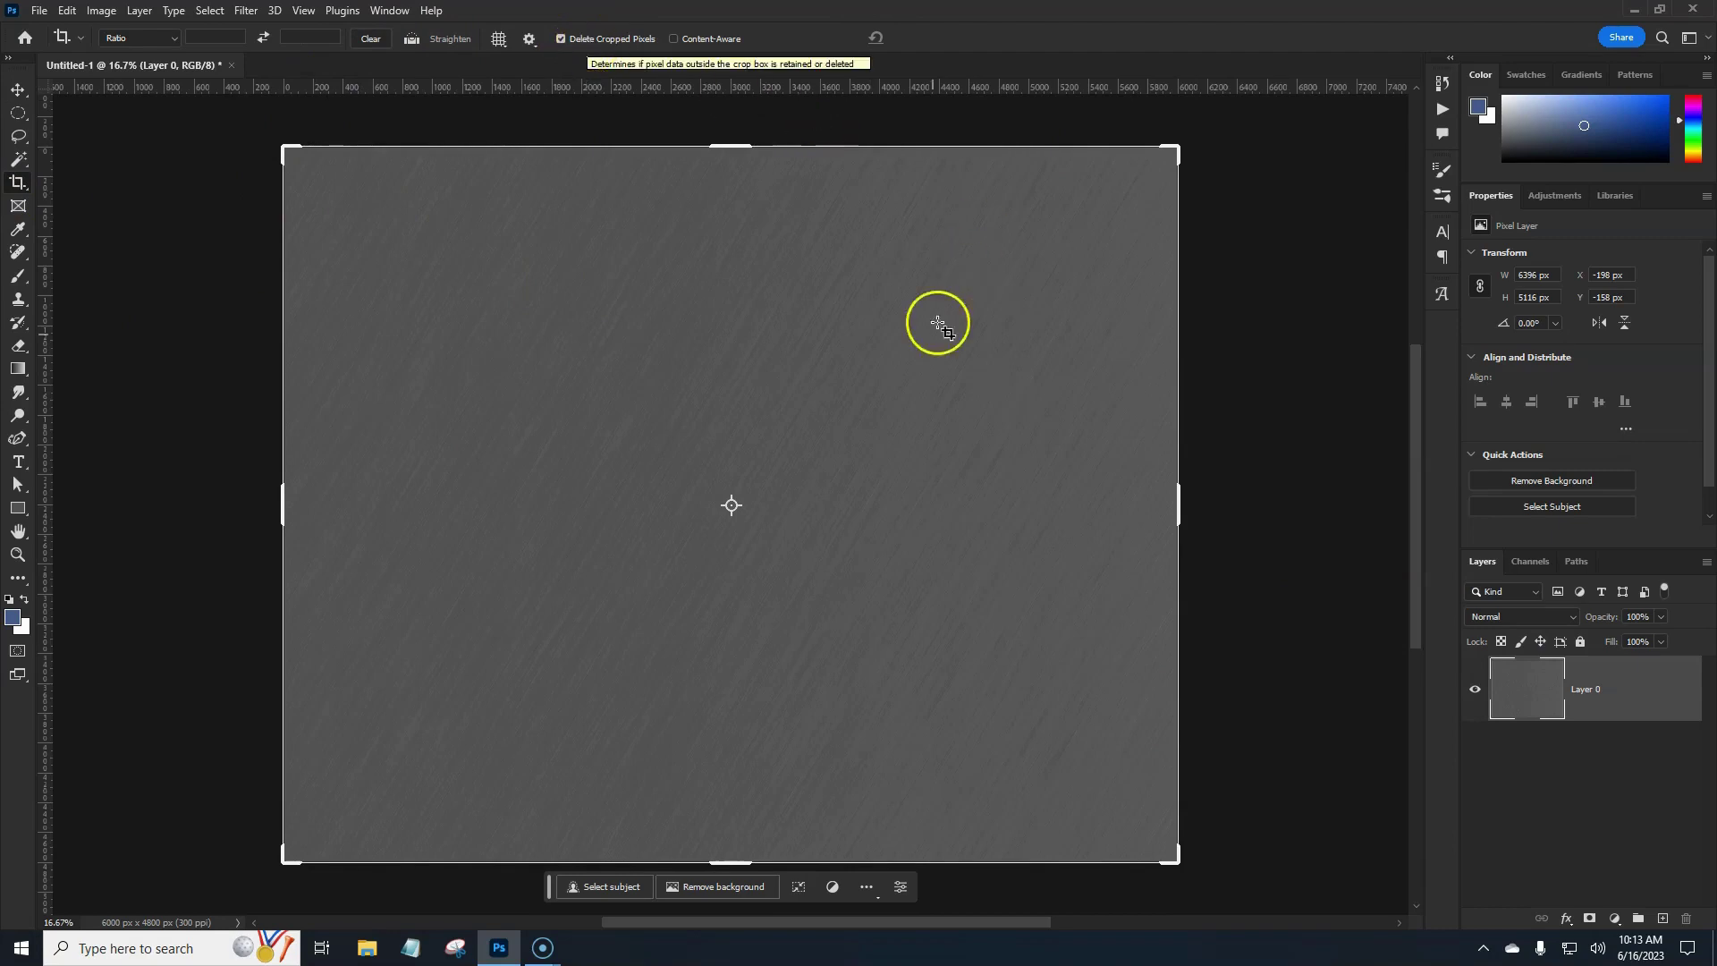
click(753, 345)
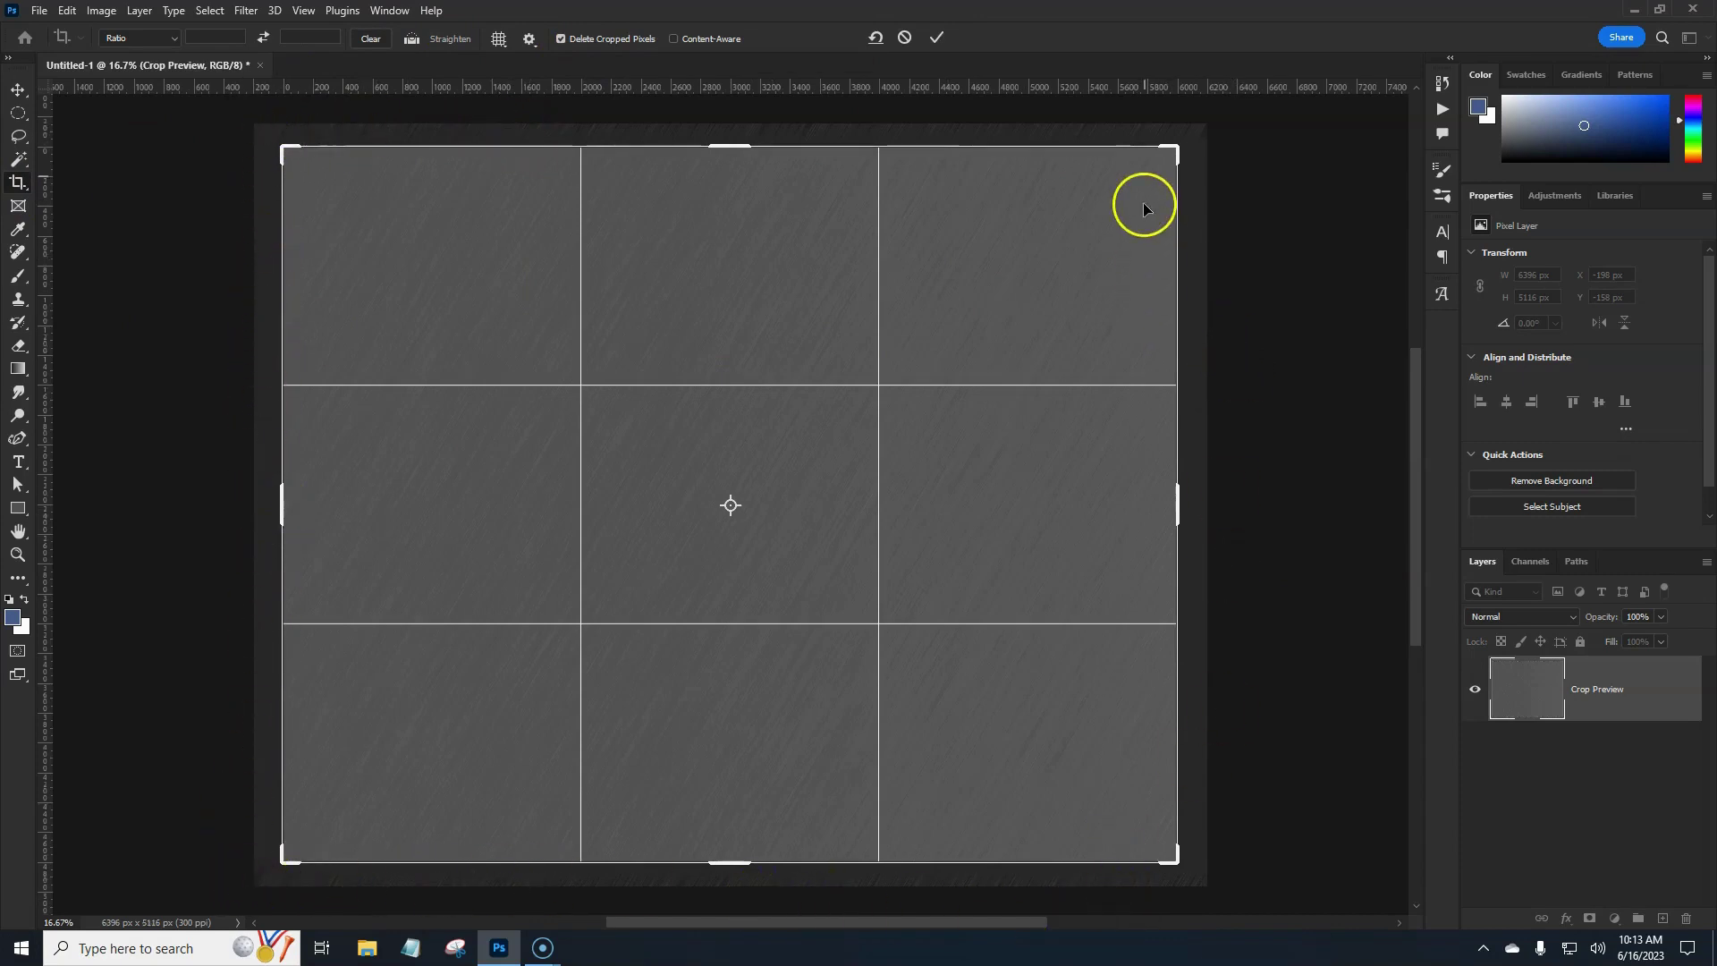
click(935, 37)
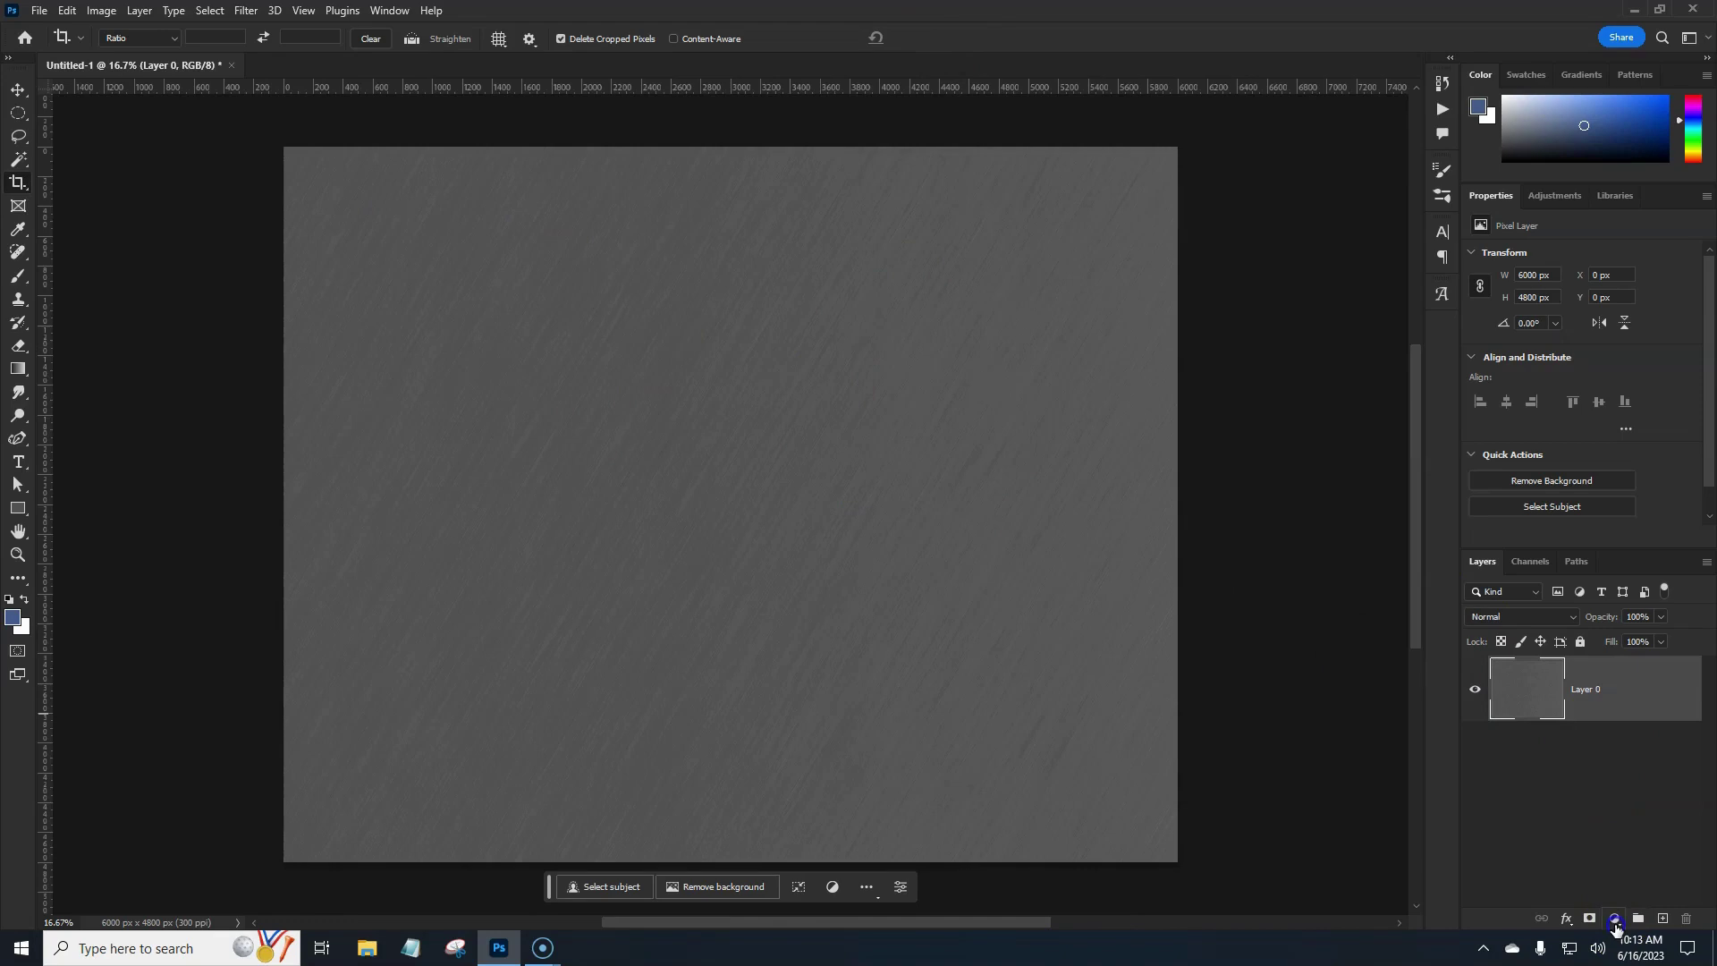
Step: Add a Levels adjustment layer above the texture and darken it by setting the midtones to 0.79
click(1615, 924)
click(1530, 912)
click(1615, 919)
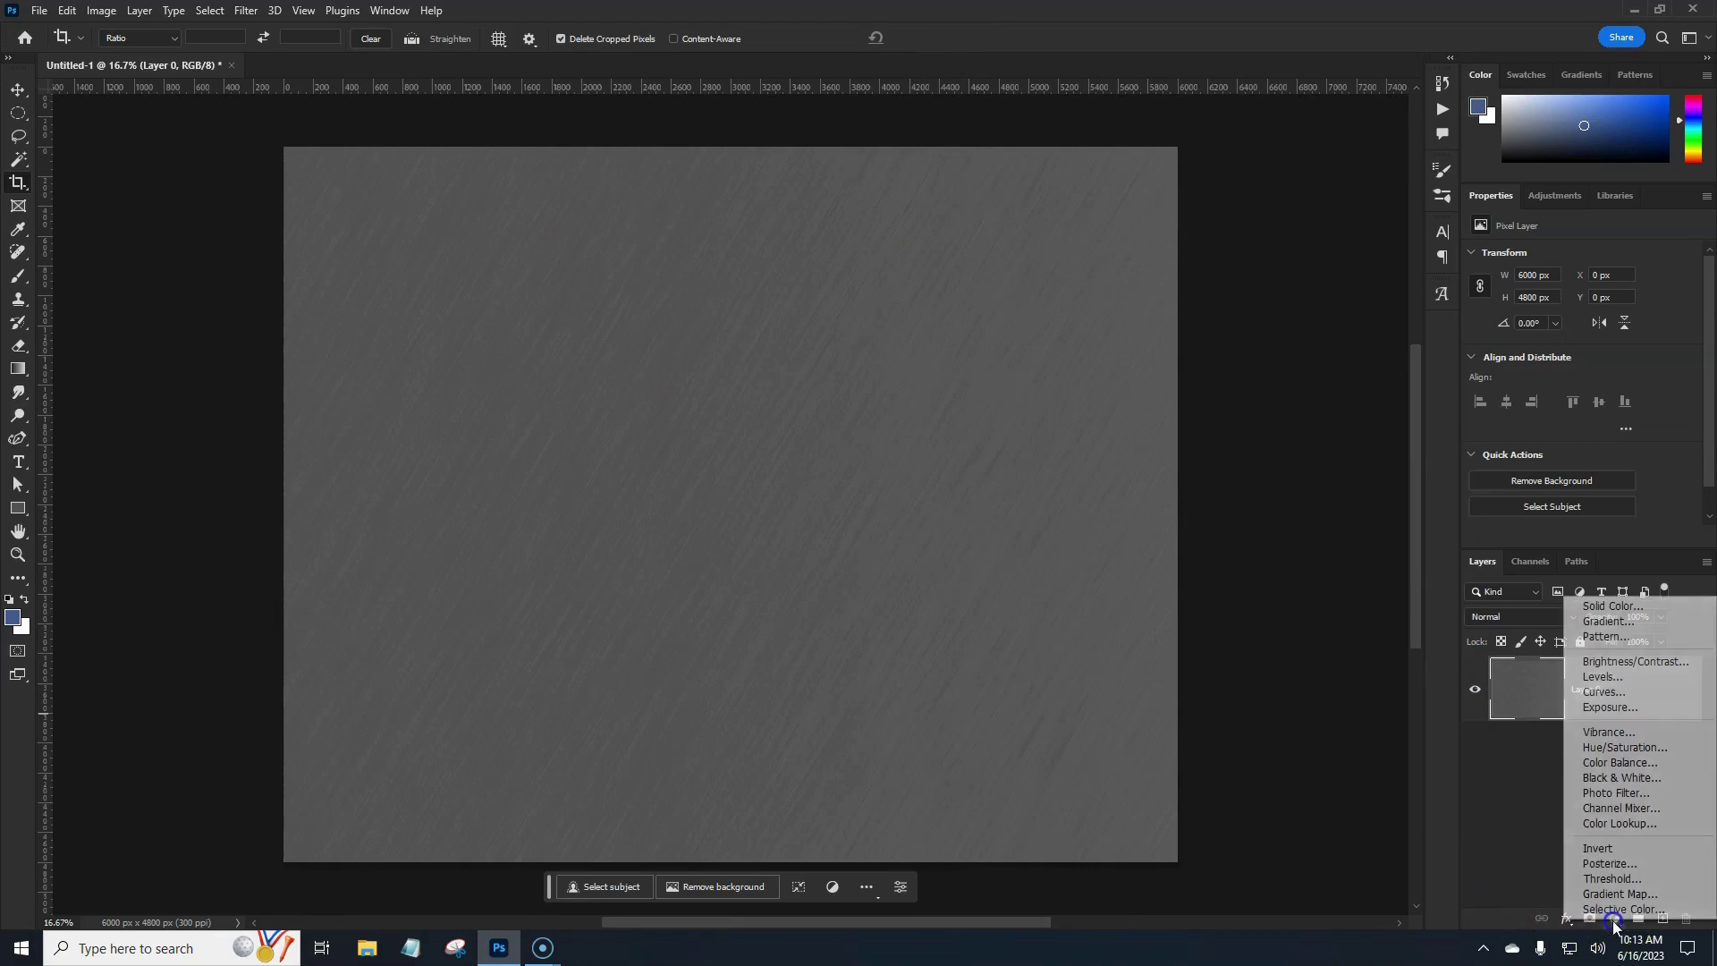
click(1607, 689)
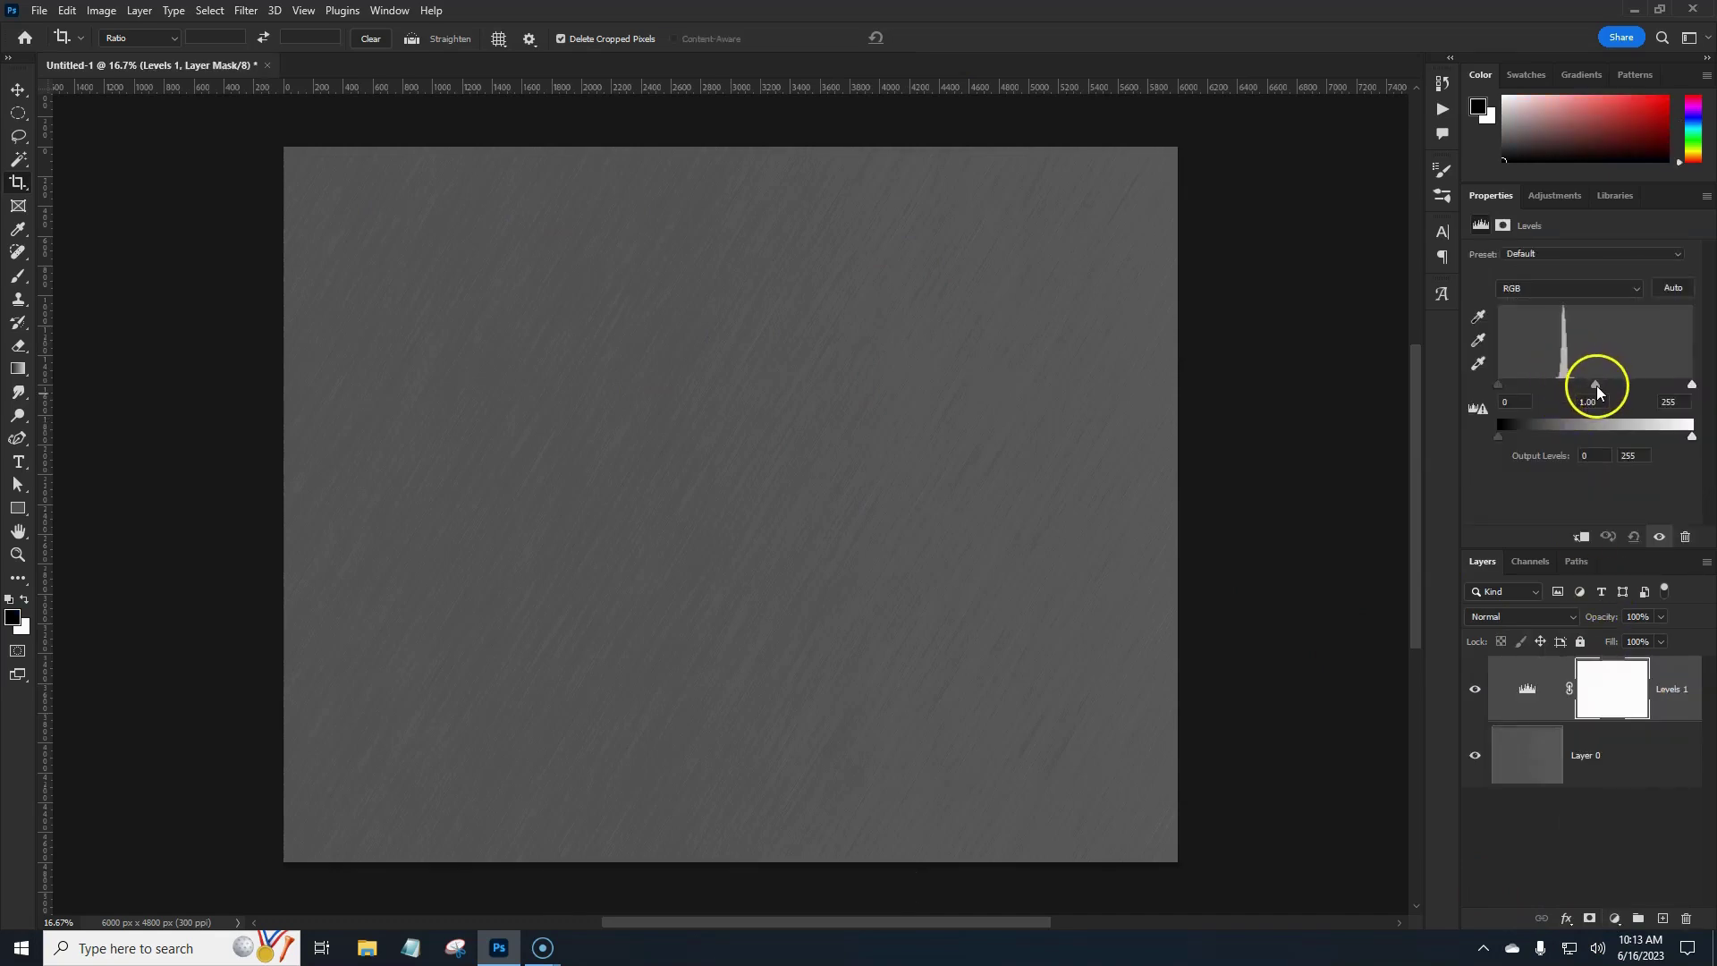
drag(1596, 384, 1603, 388)
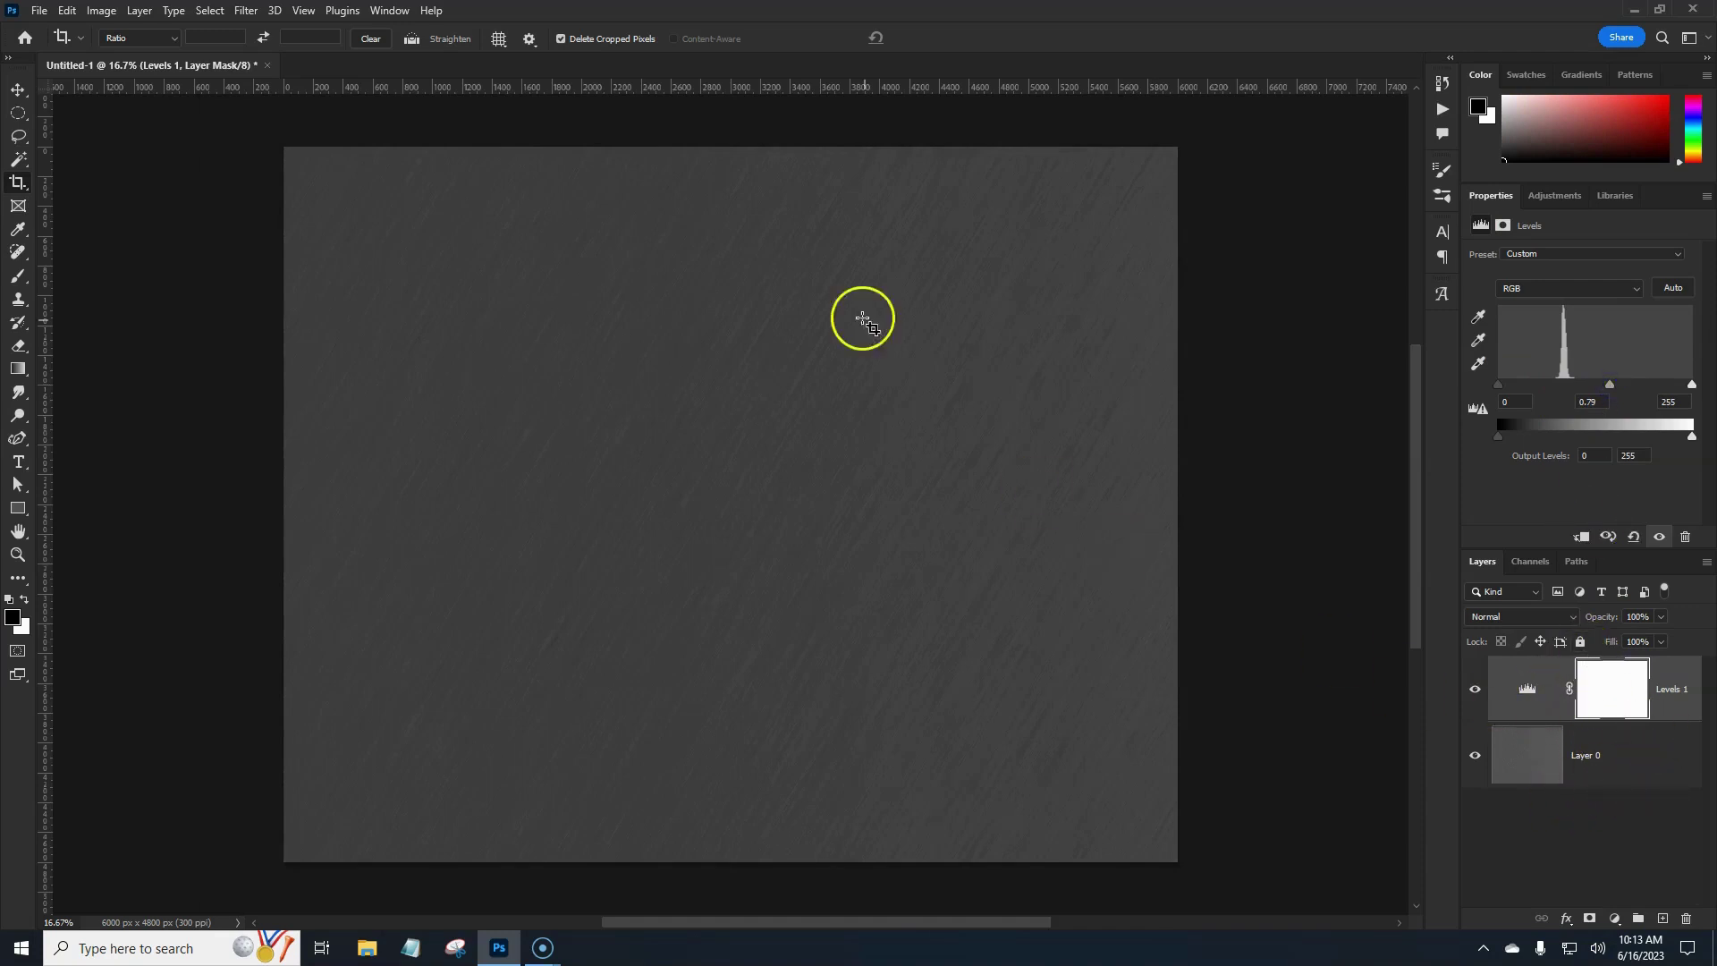
Step: Merge the Levels adjustment with the texture layer beneath it
click(1641, 757)
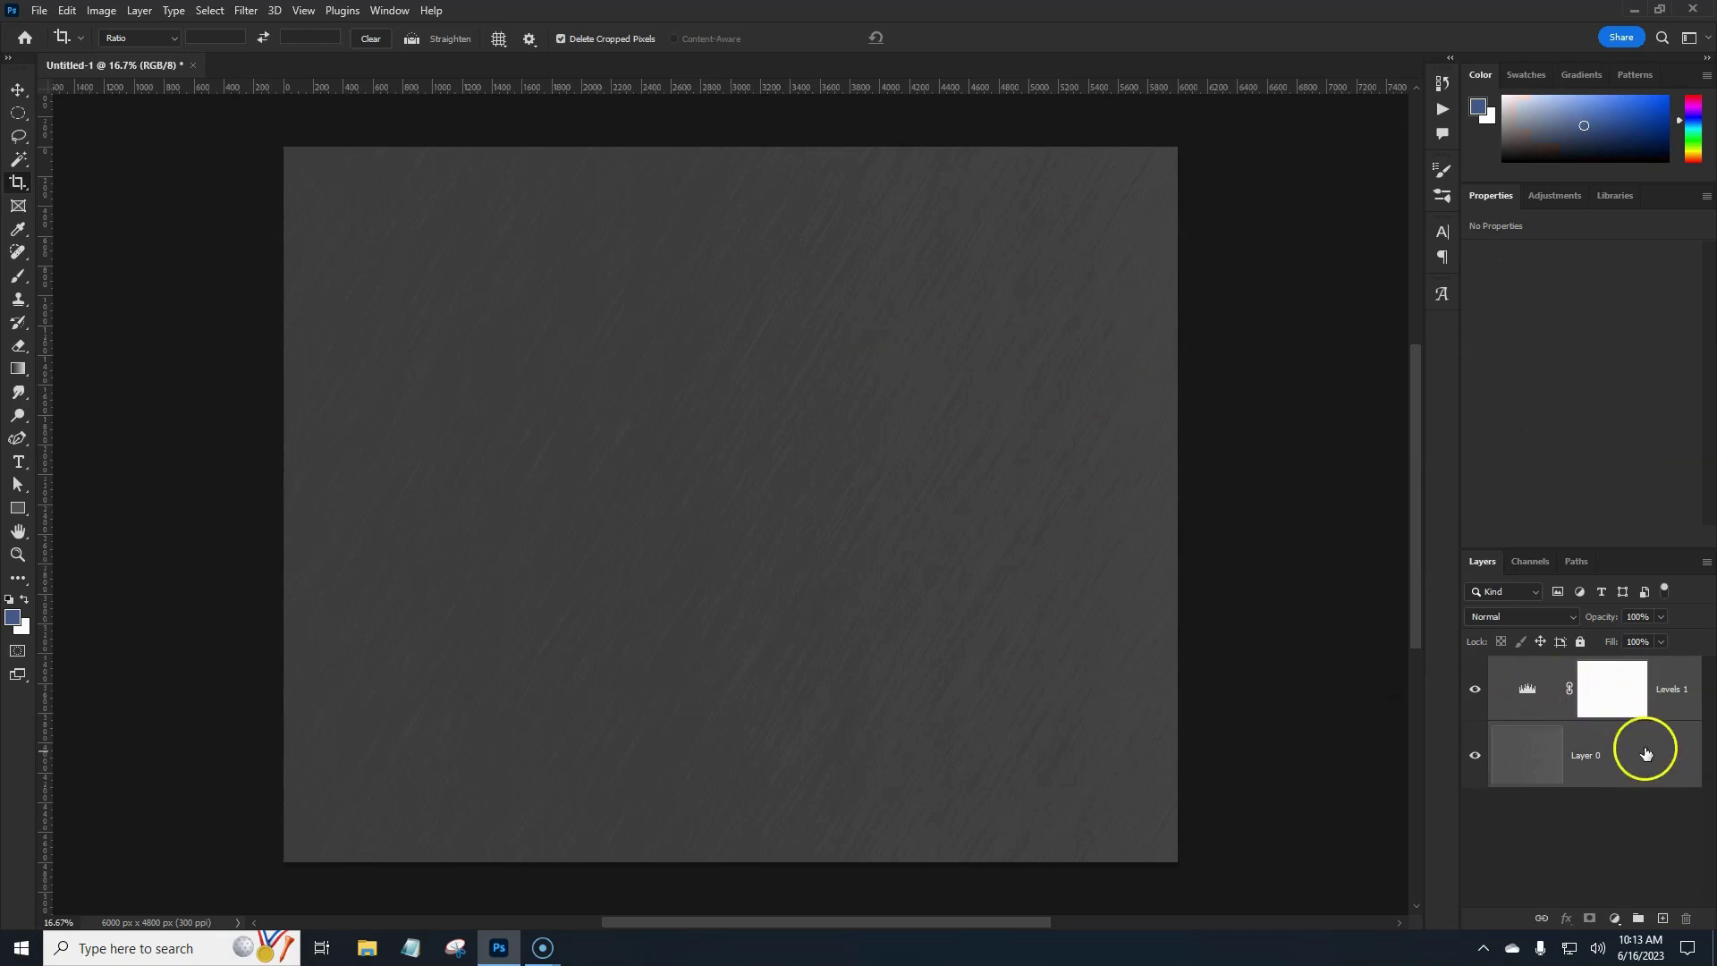
right_click(1646, 761)
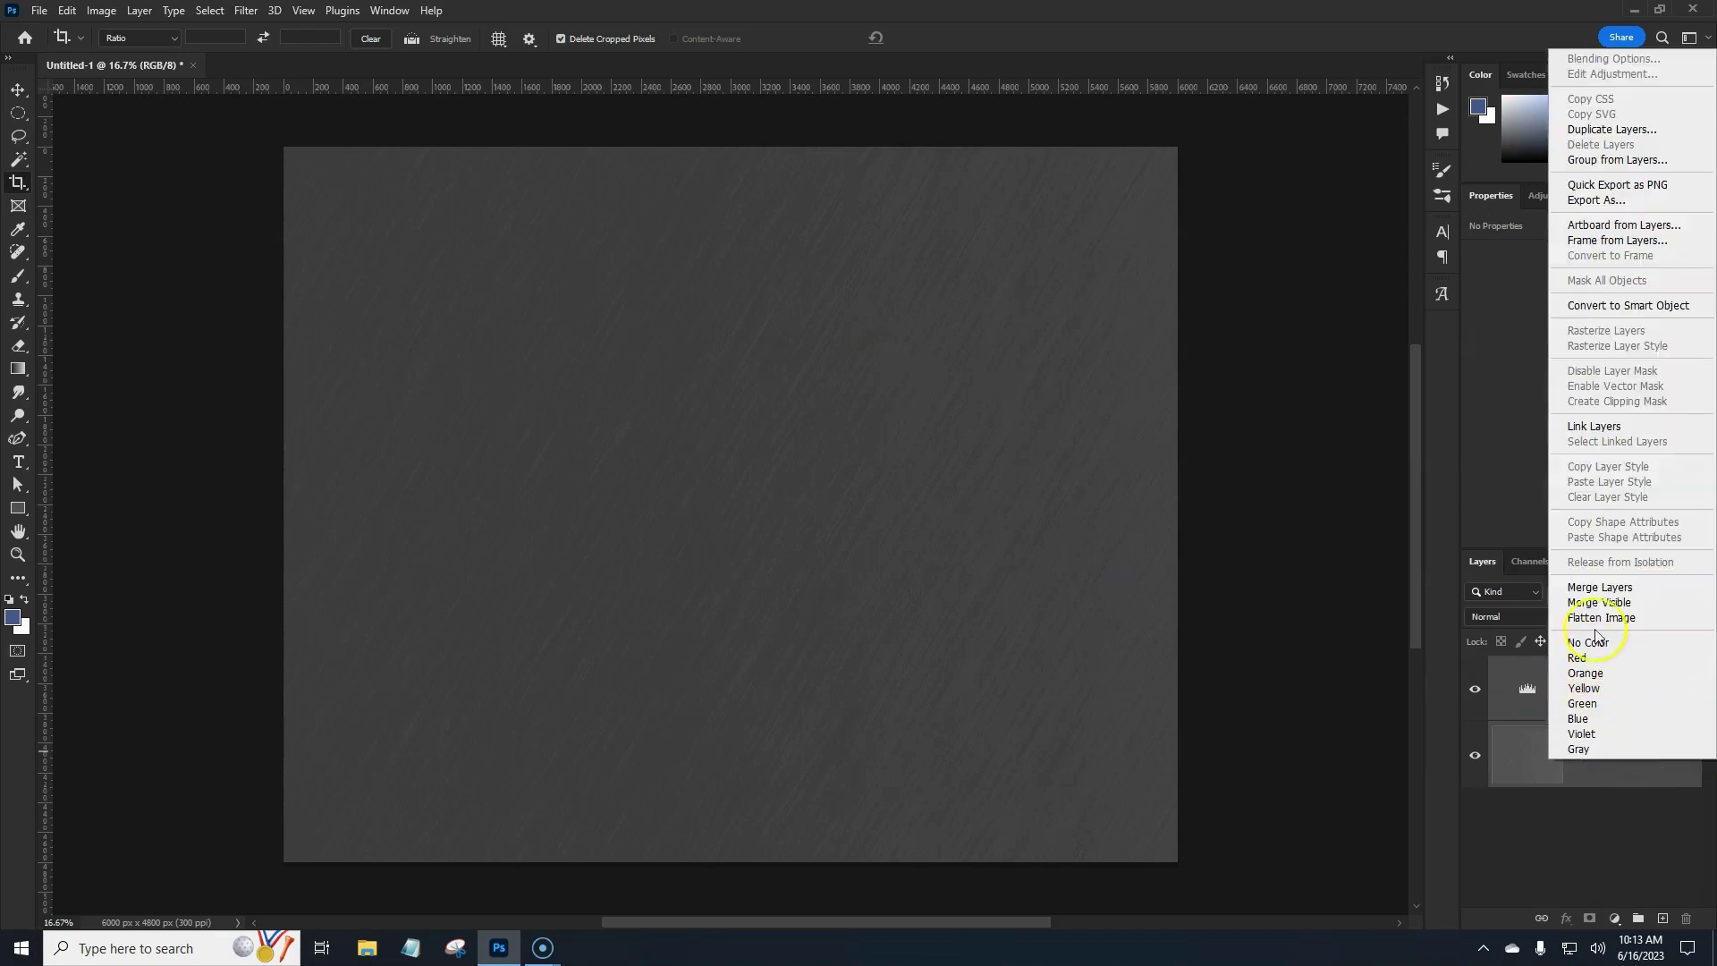
click(1592, 588)
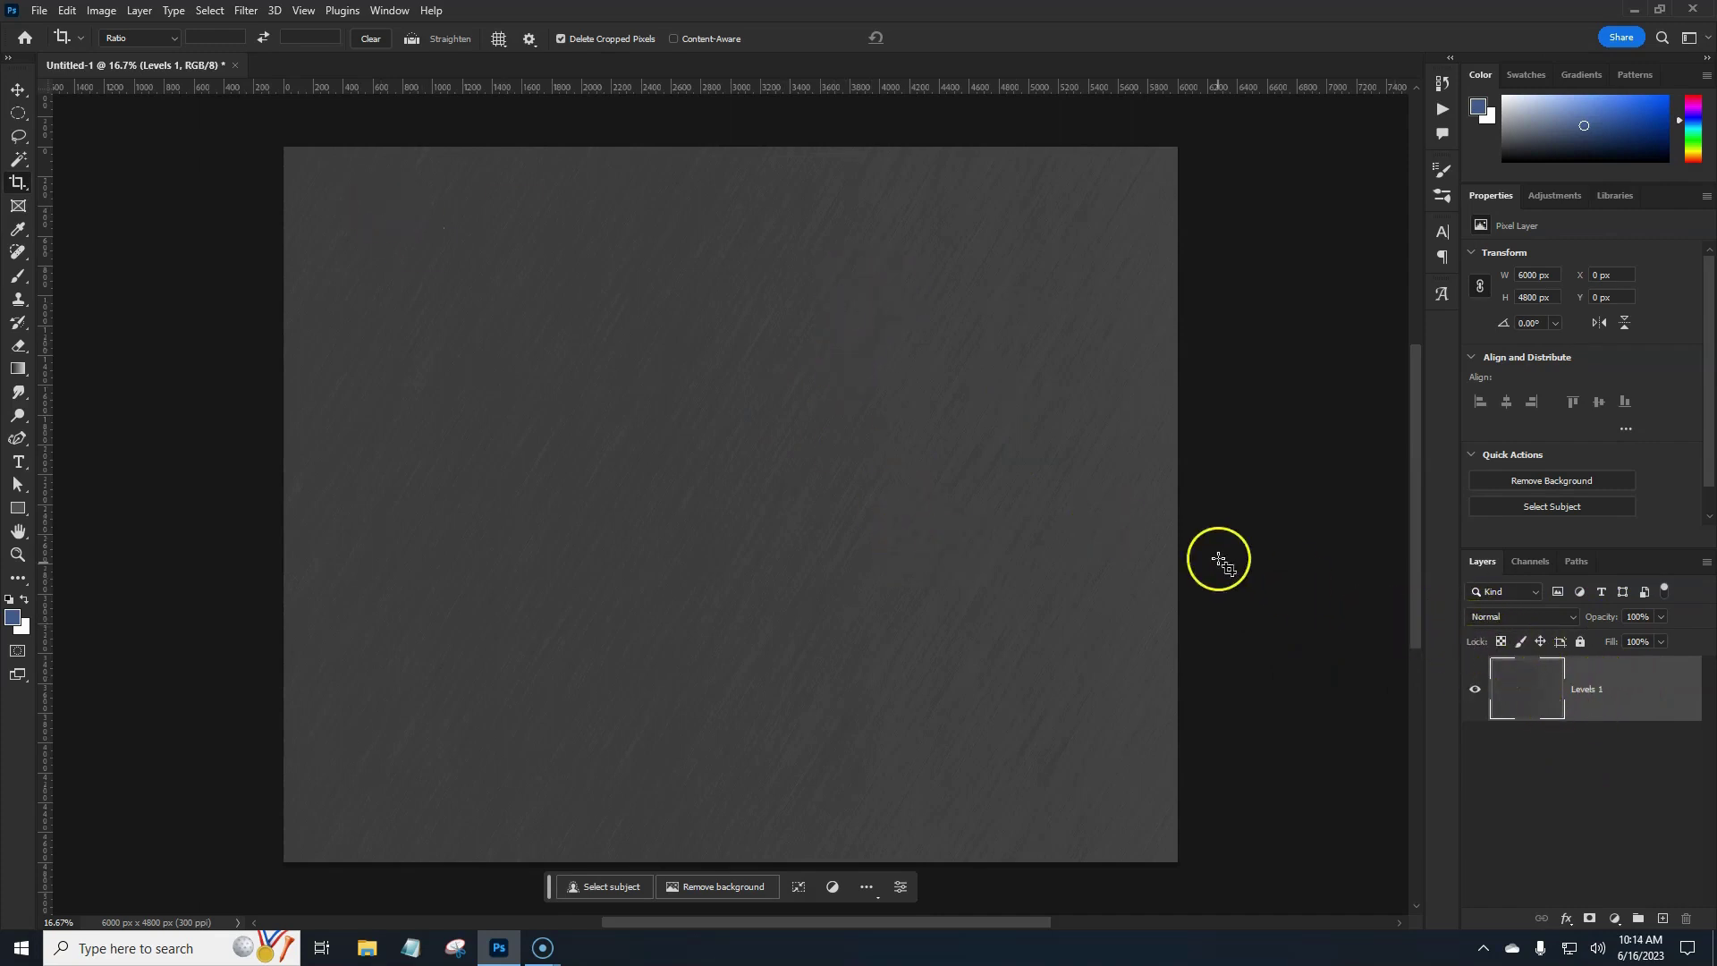
Step: Place the sunrise photo DSC_1193.JPG as an embedded image above the metal texture
click(40, 10)
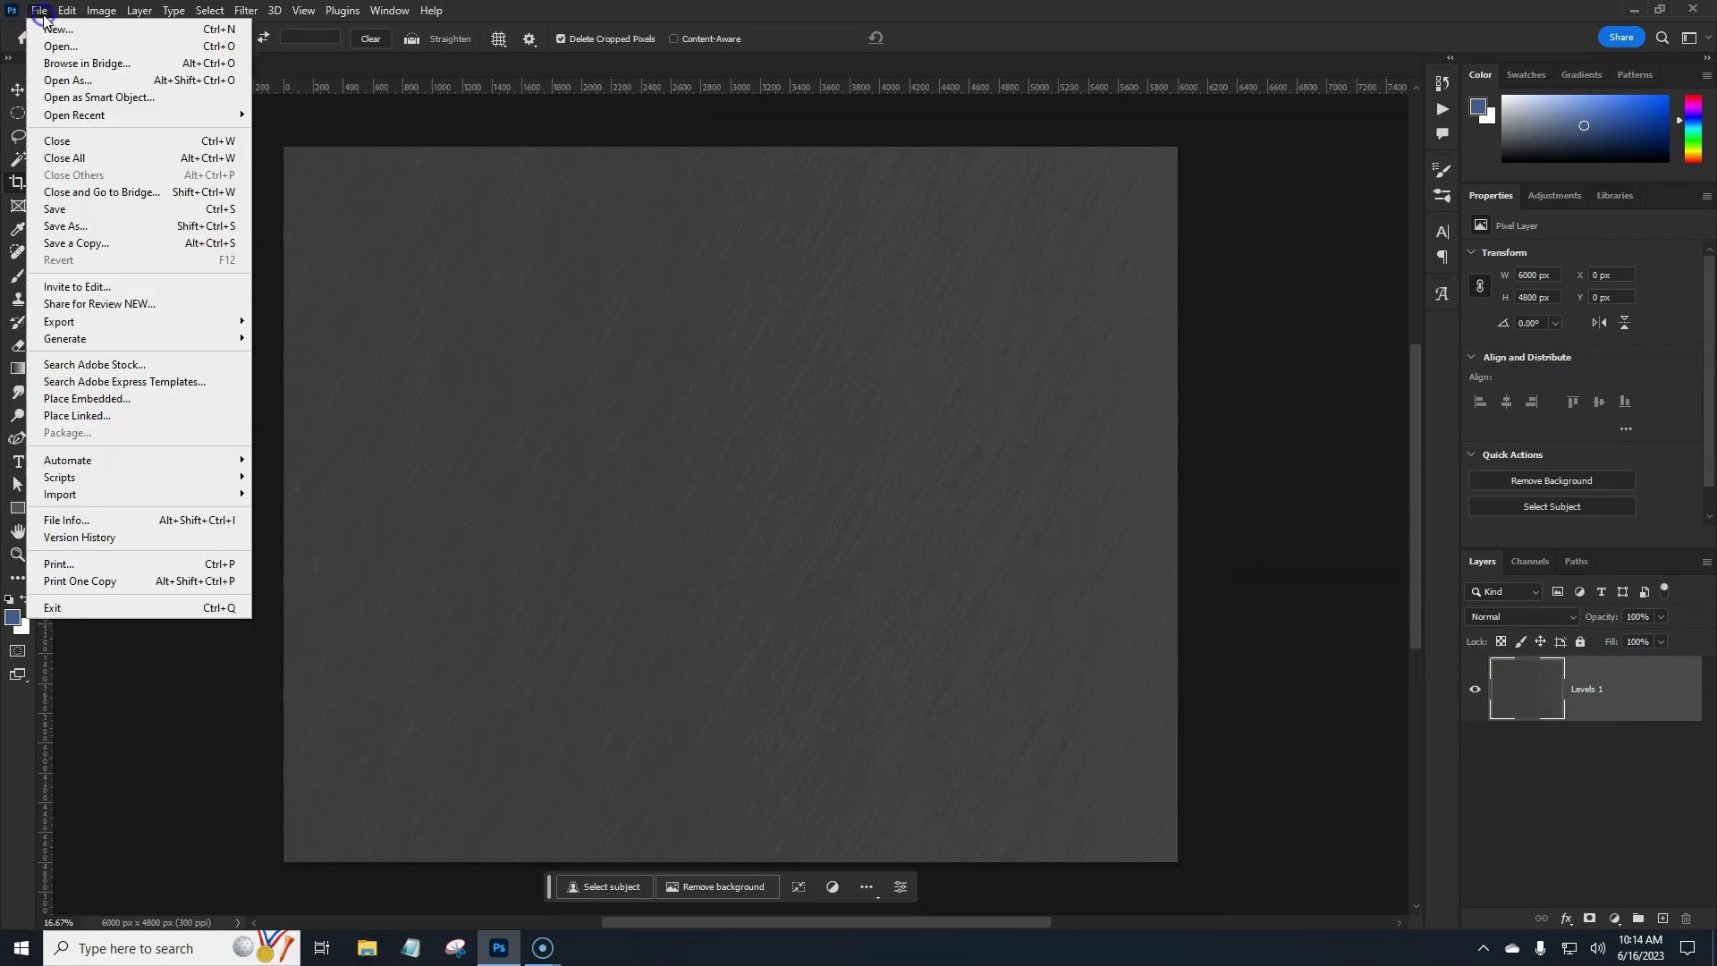
click(106, 402)
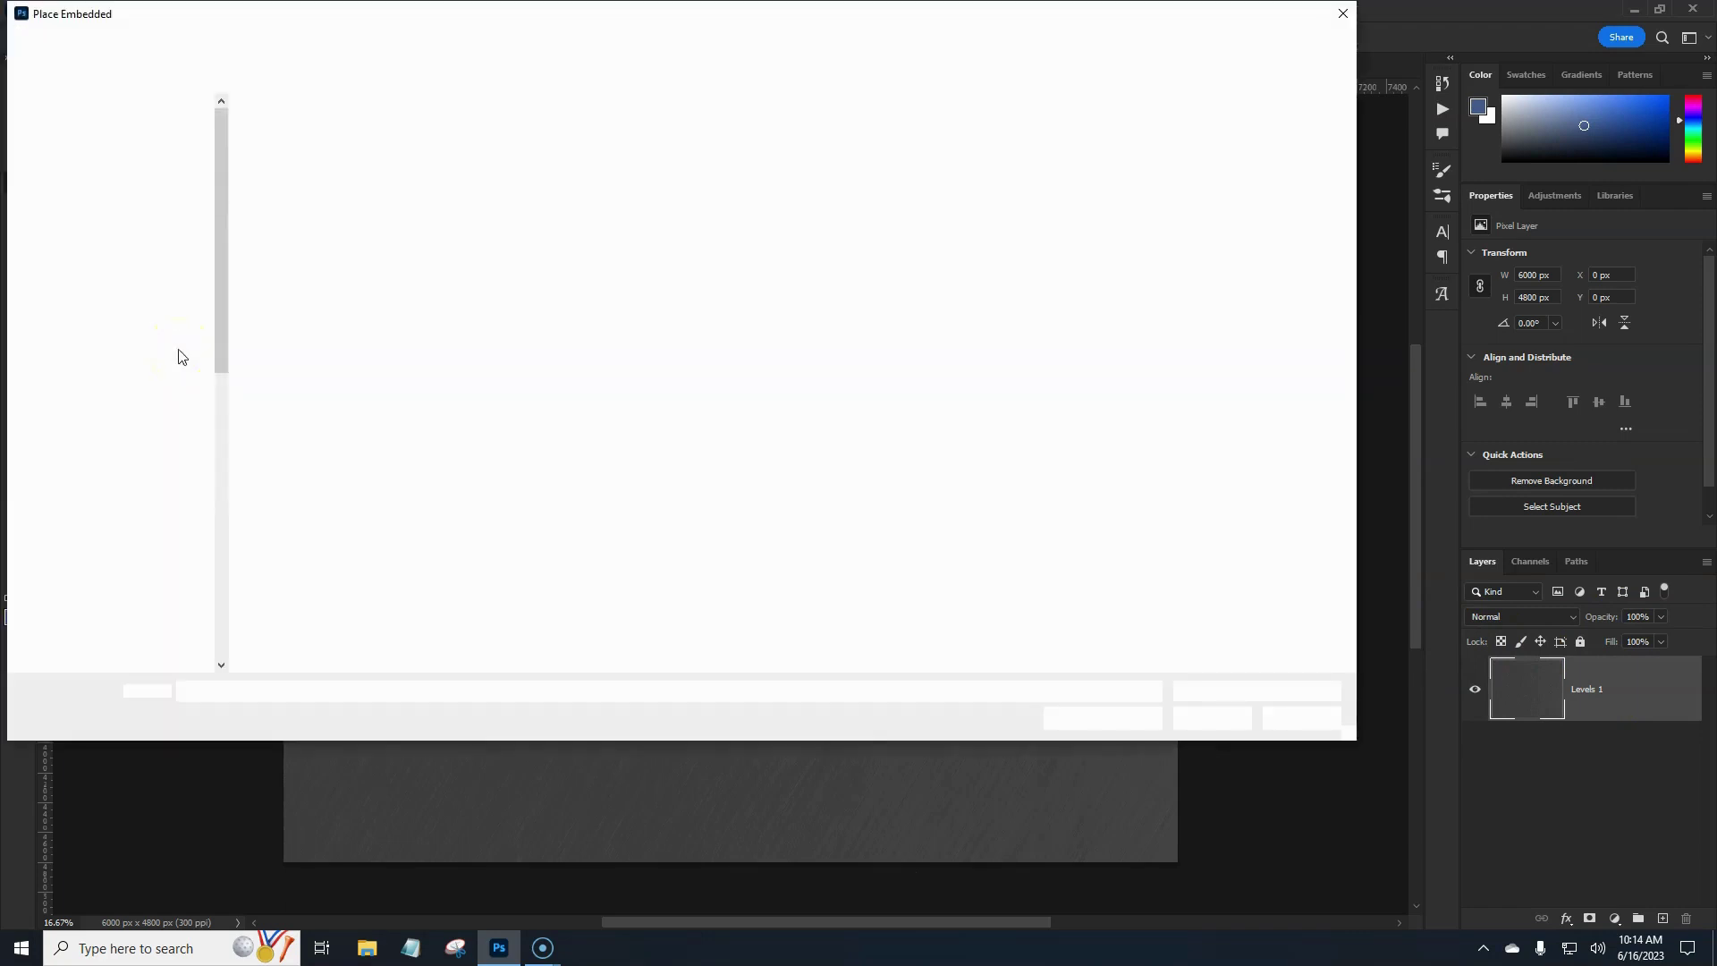
scroll(157, 405, down, 1)
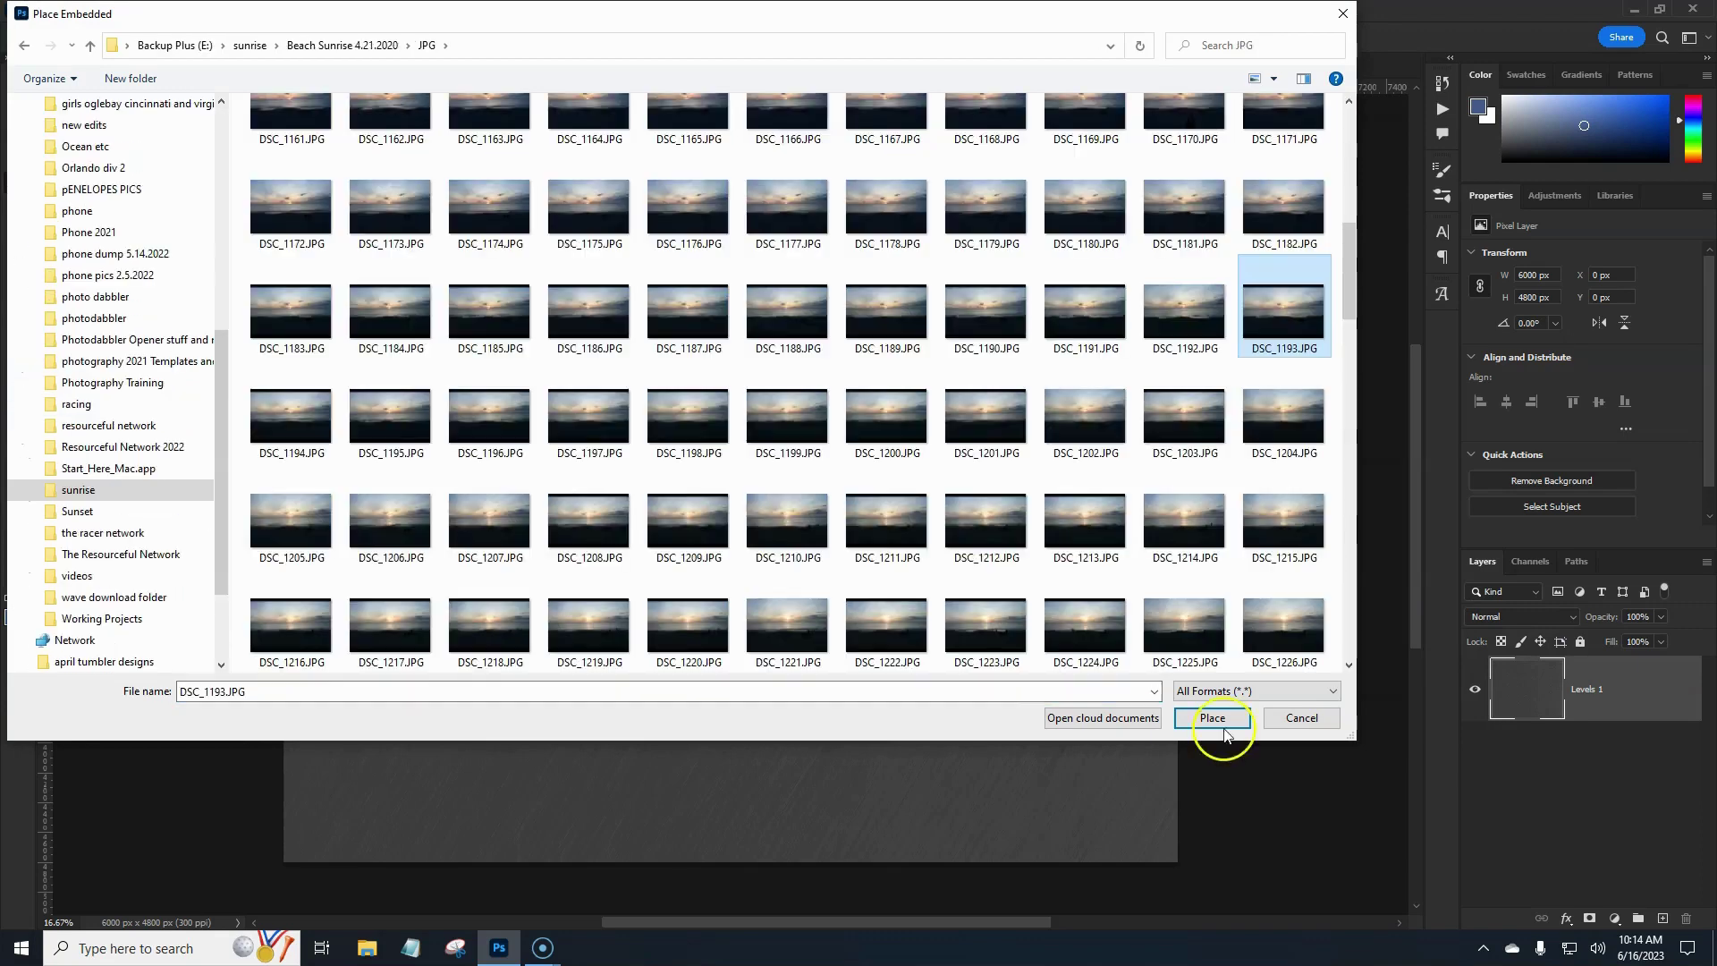
click(1213, 719)
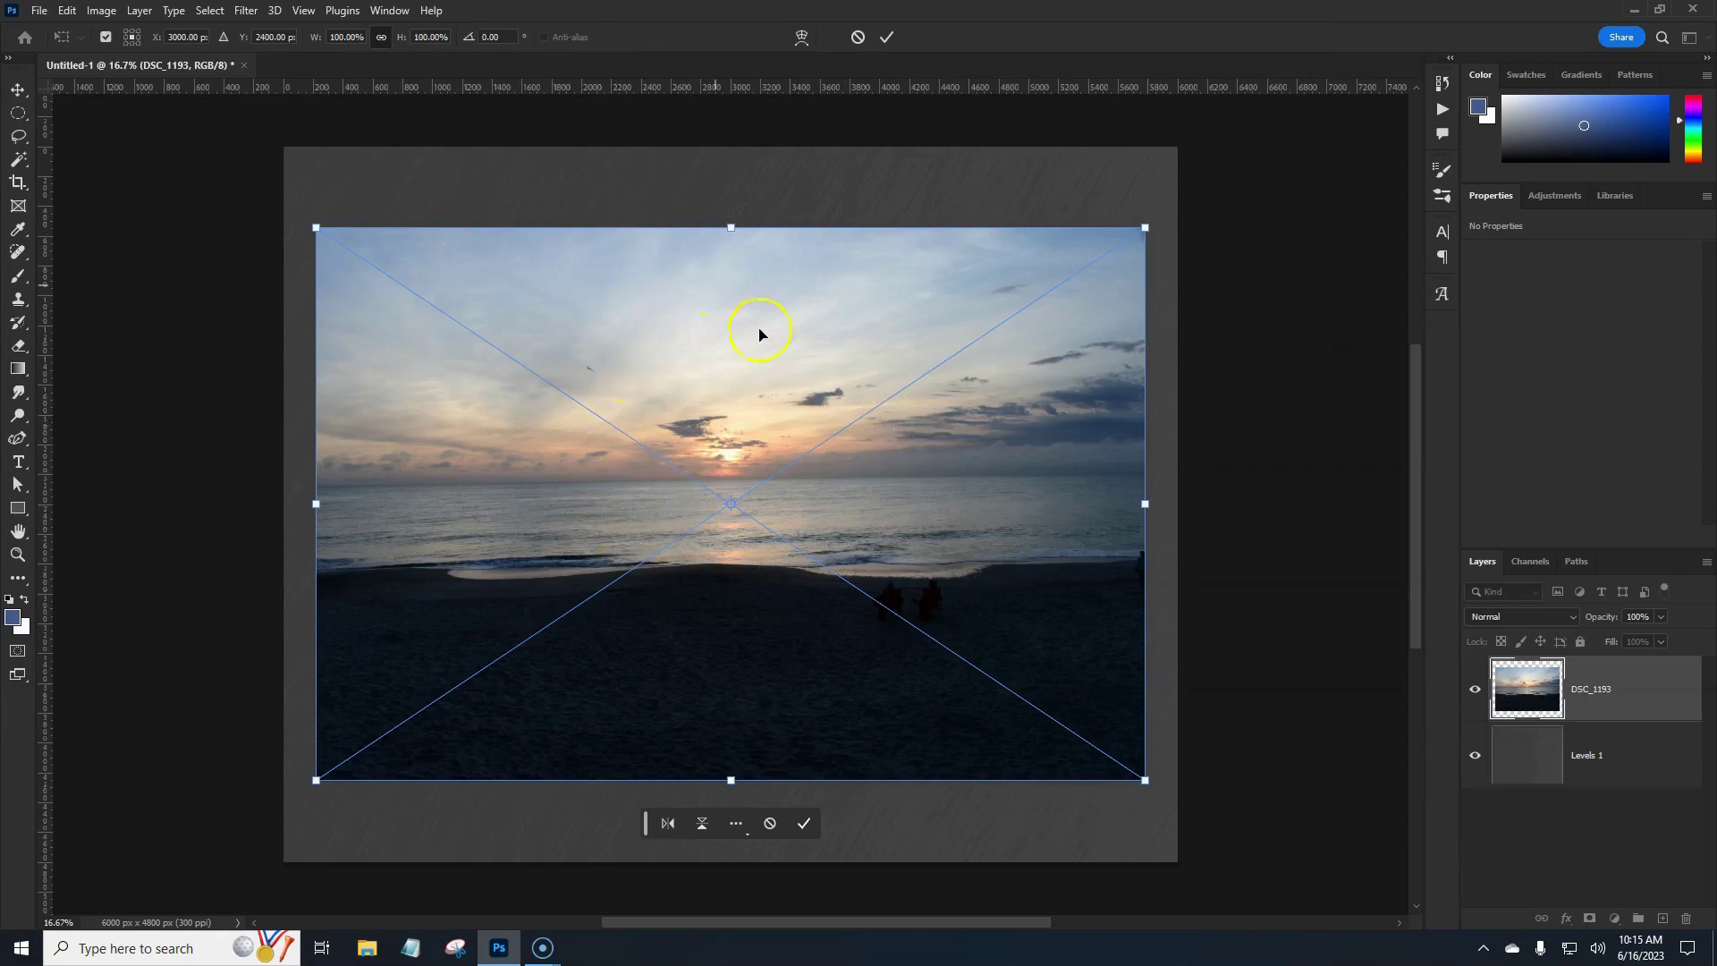
Step: Scale the placed sunrise photo proportionally from its centre to about 133% so it covers the whole canvas
drag(1148, 506, 1282, 503)
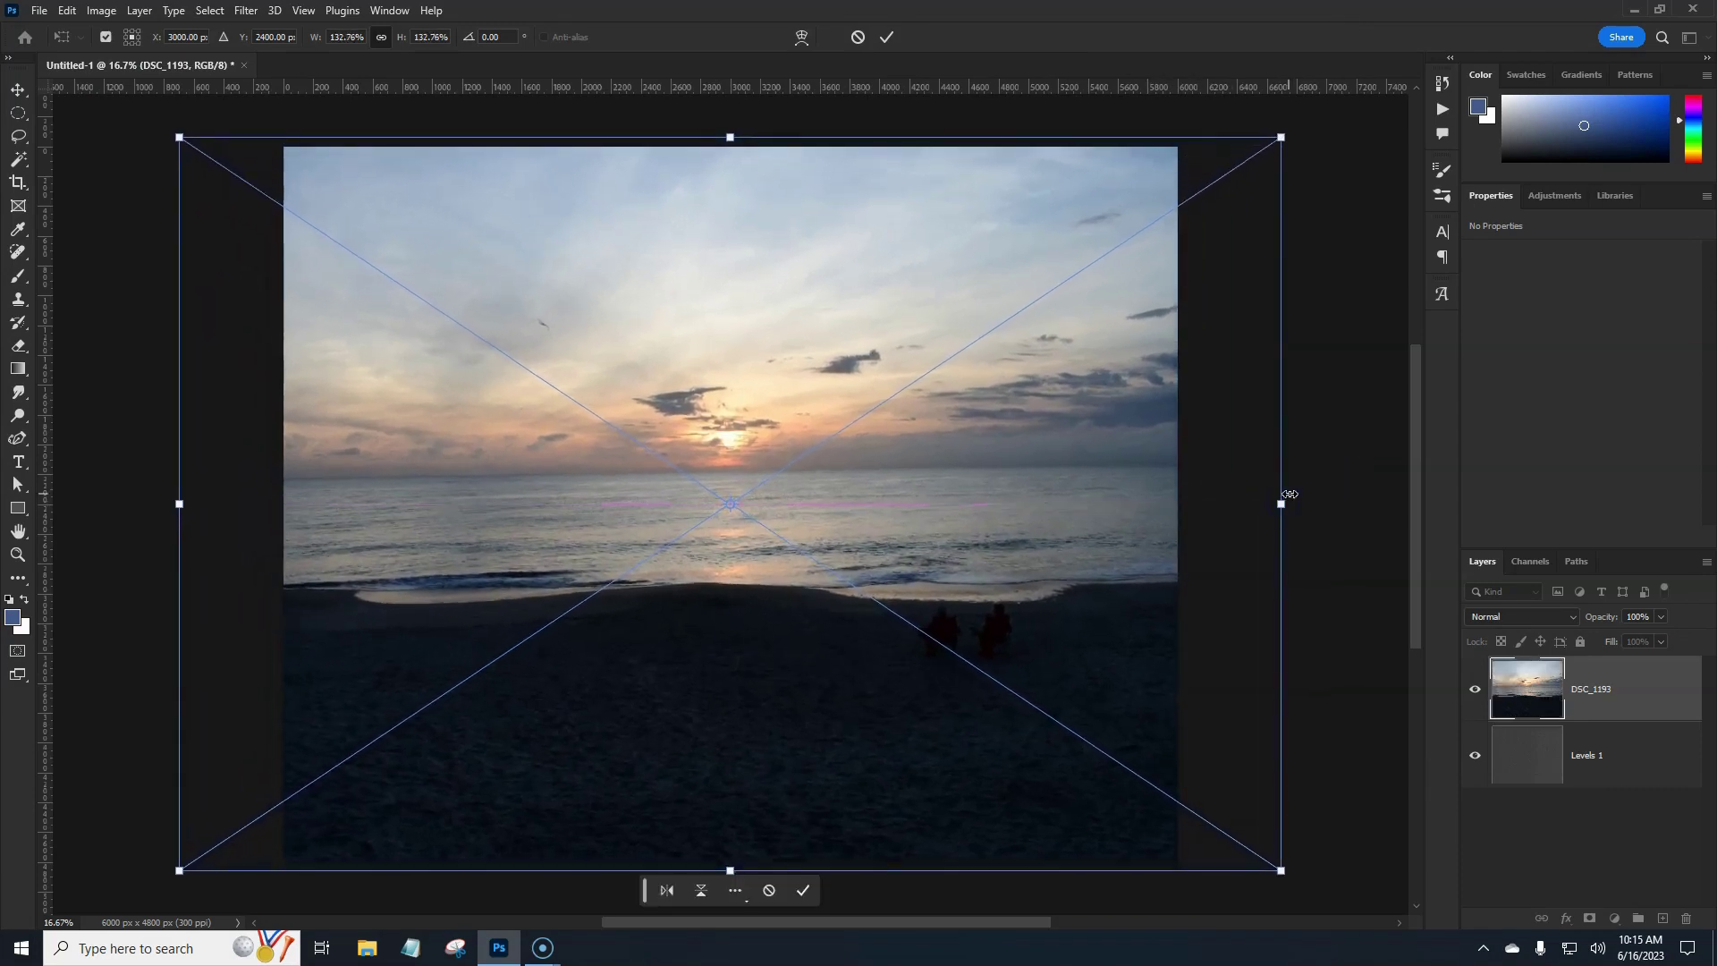
key(Return)
click(1279, 449)
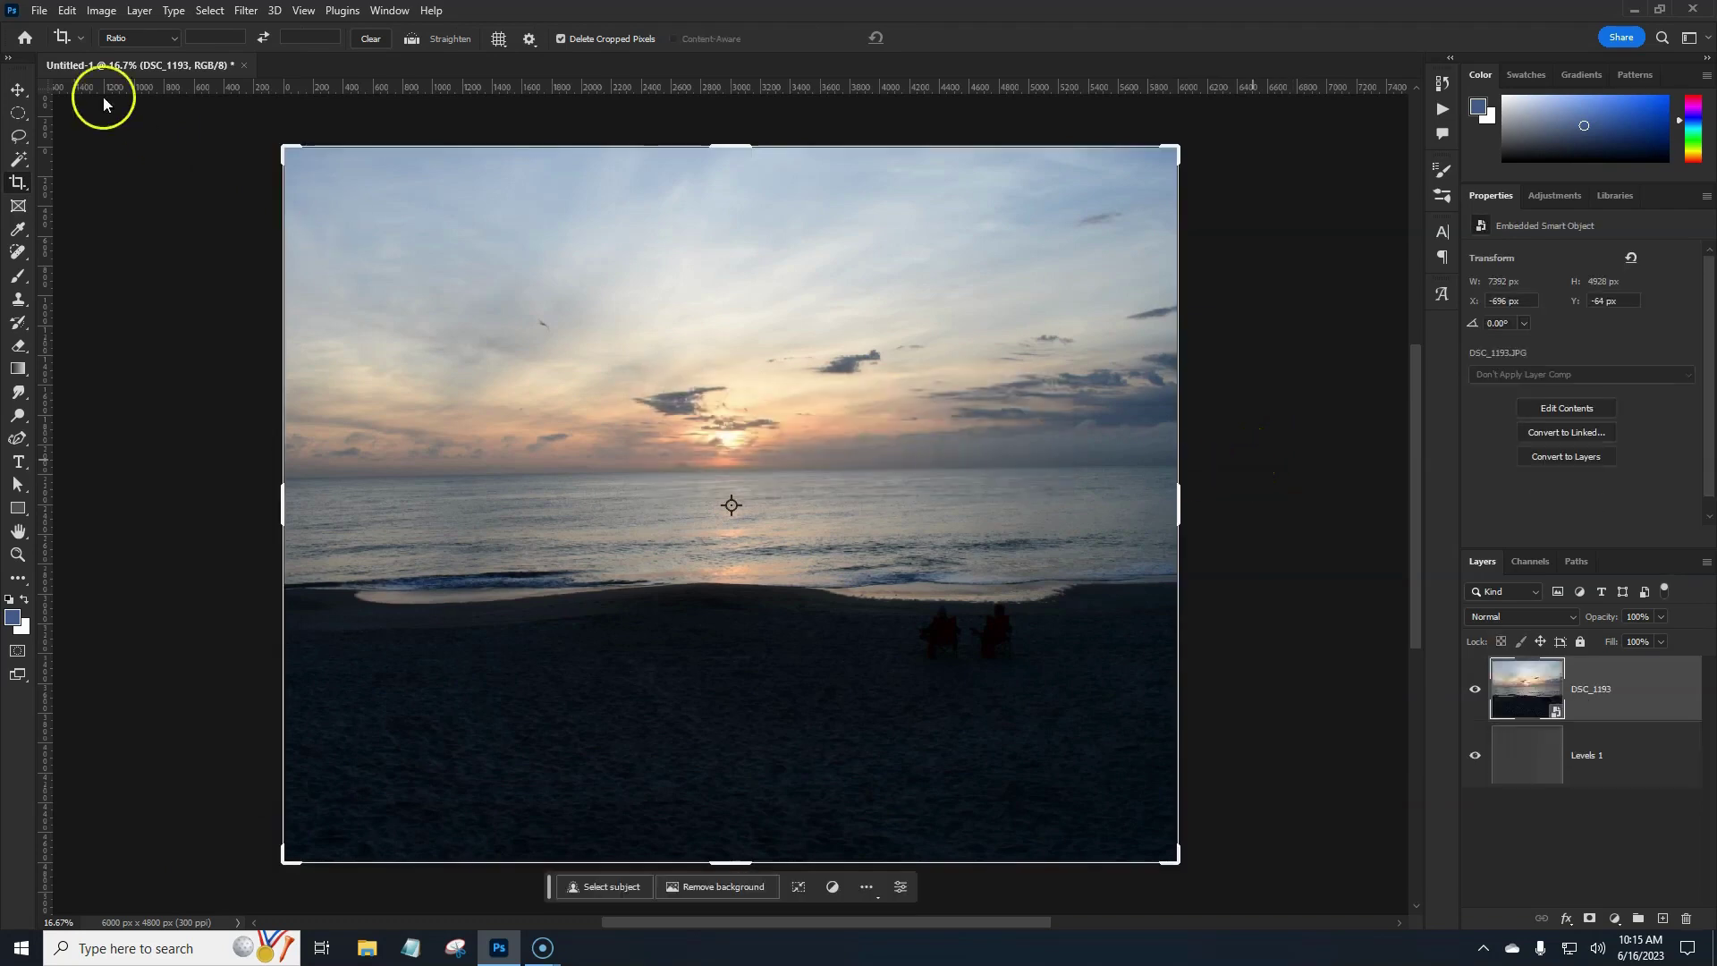
Step: Switch to the Move tool and rasterize the sunrise photo layer
click(14, 92)
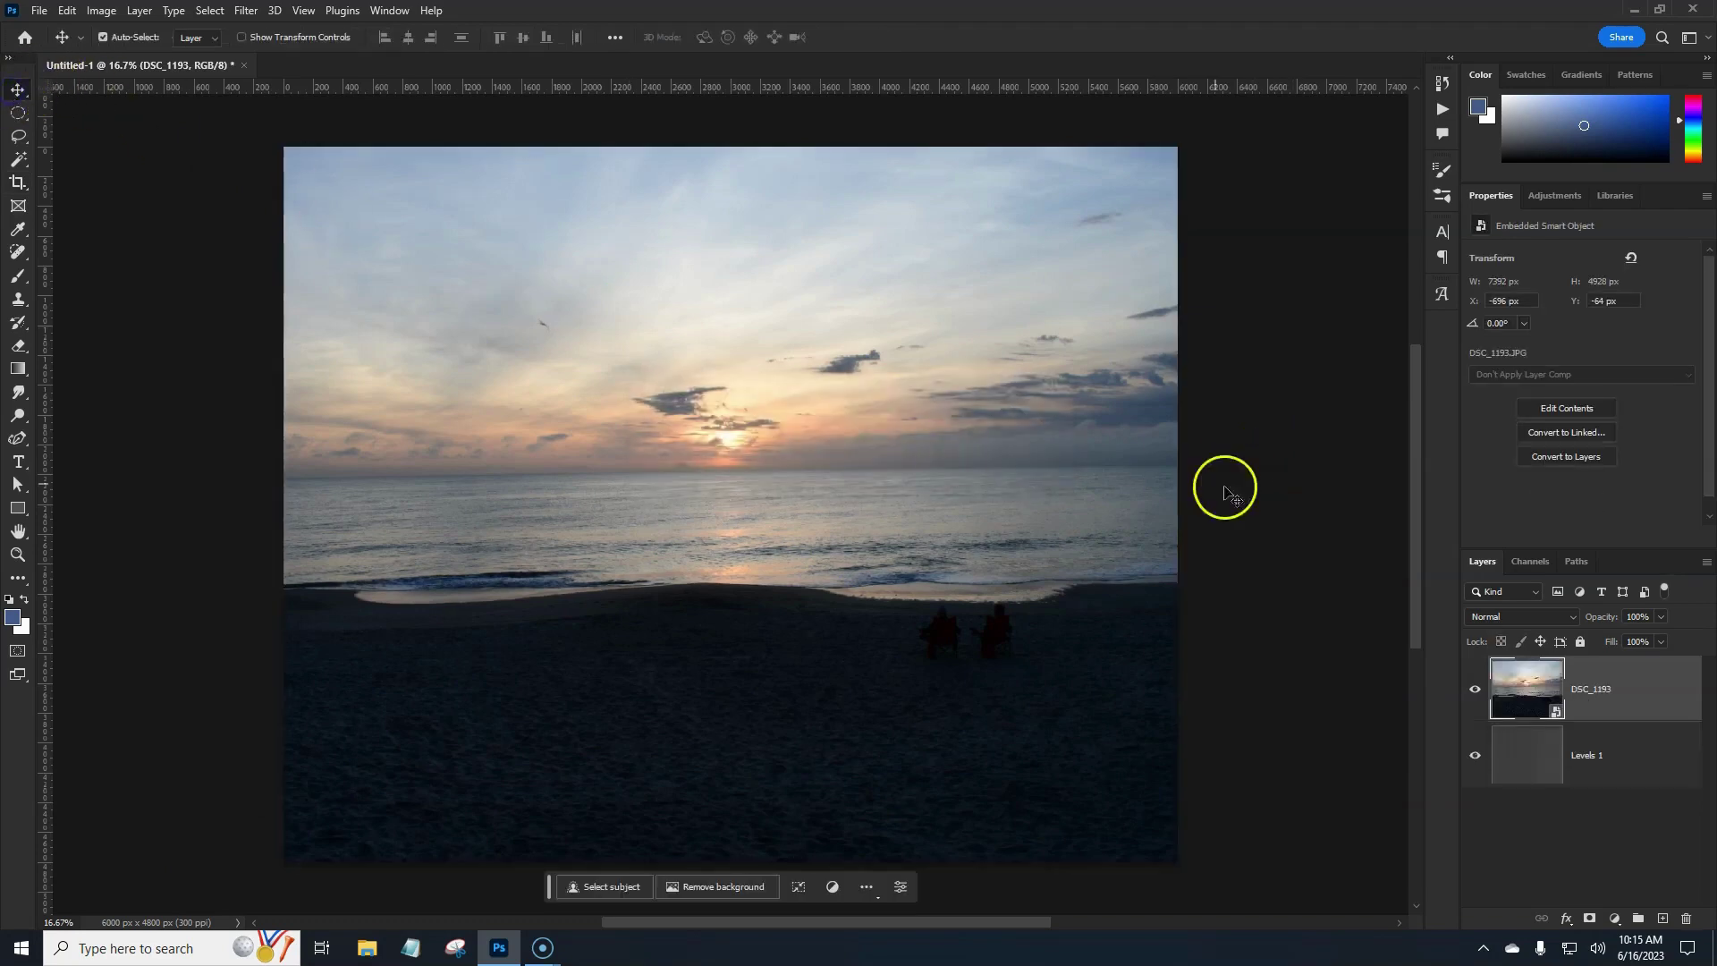
right_click(1639, 684)
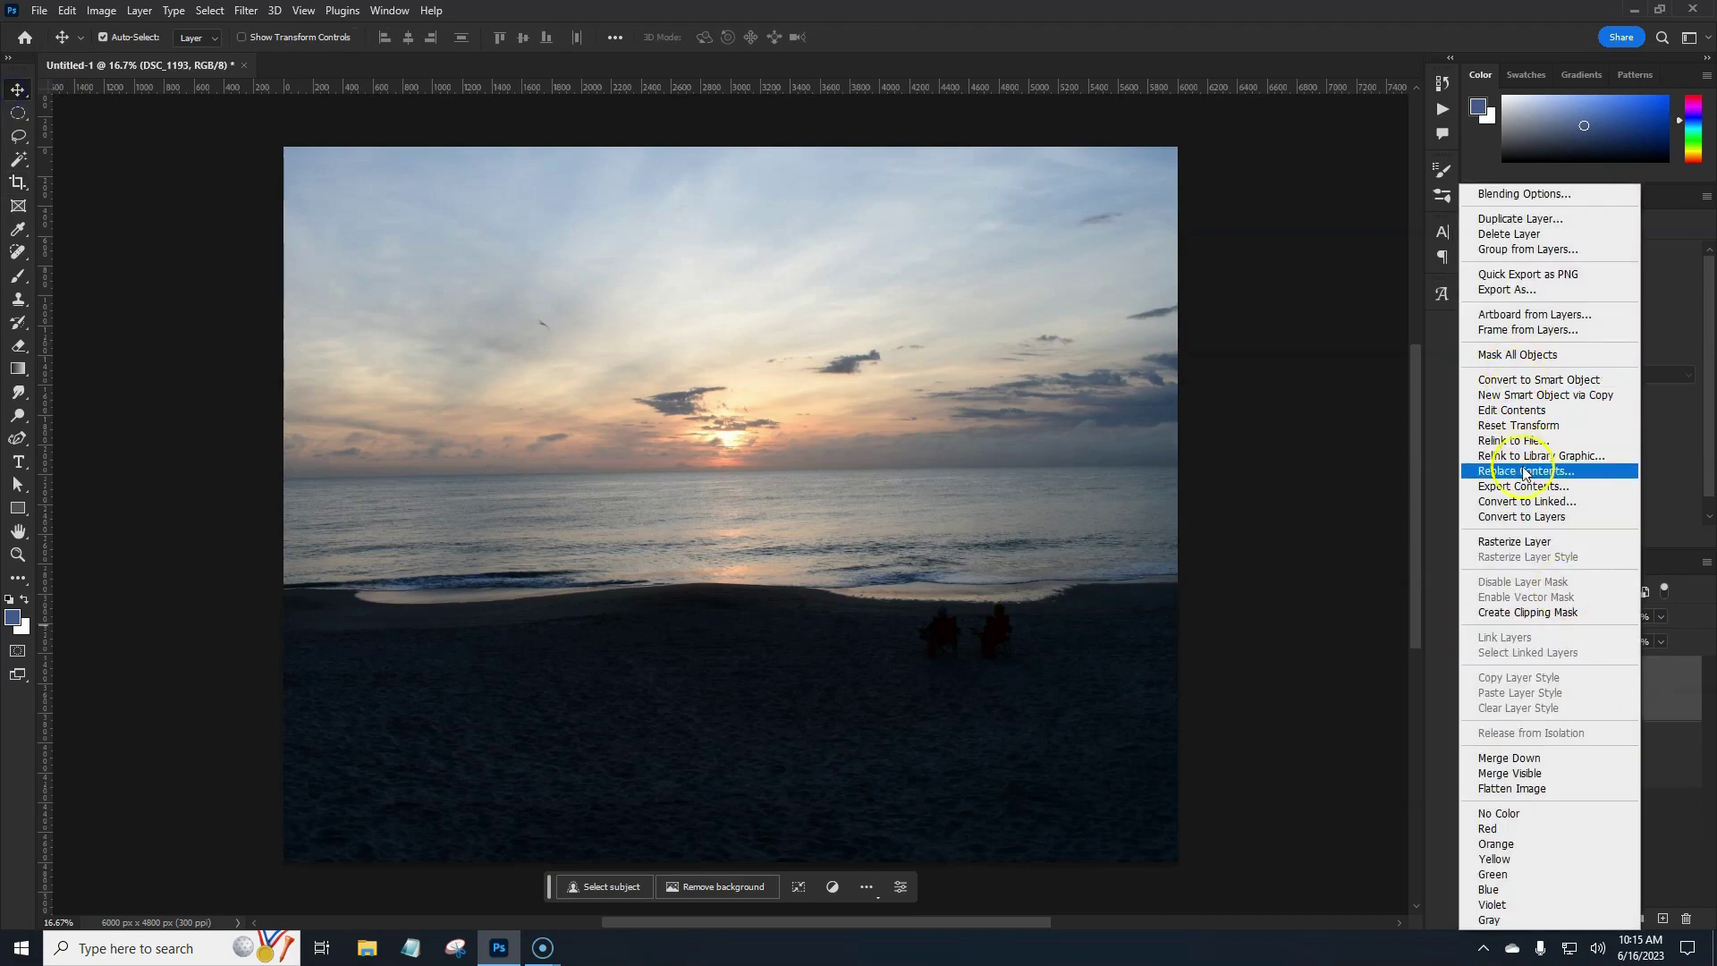
click(1522, 544)
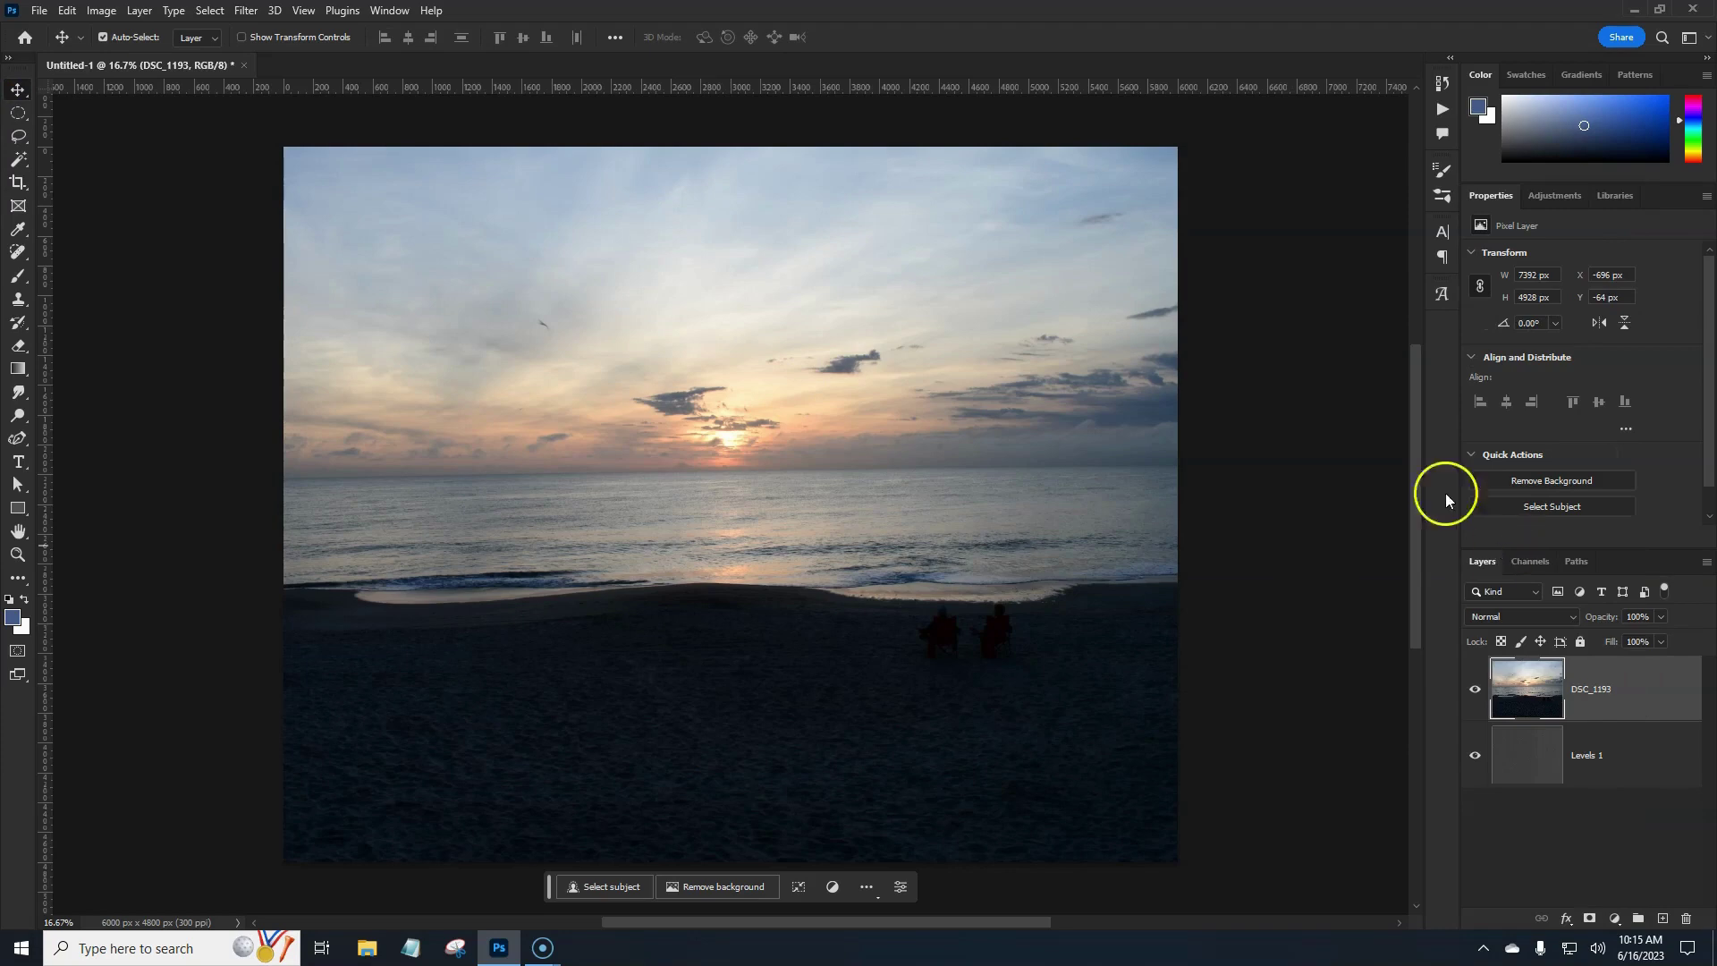
Step: Apply a Gaussian Blur with a radius of 263.1 pixels to the sunrise photo layer
click(245, 11)
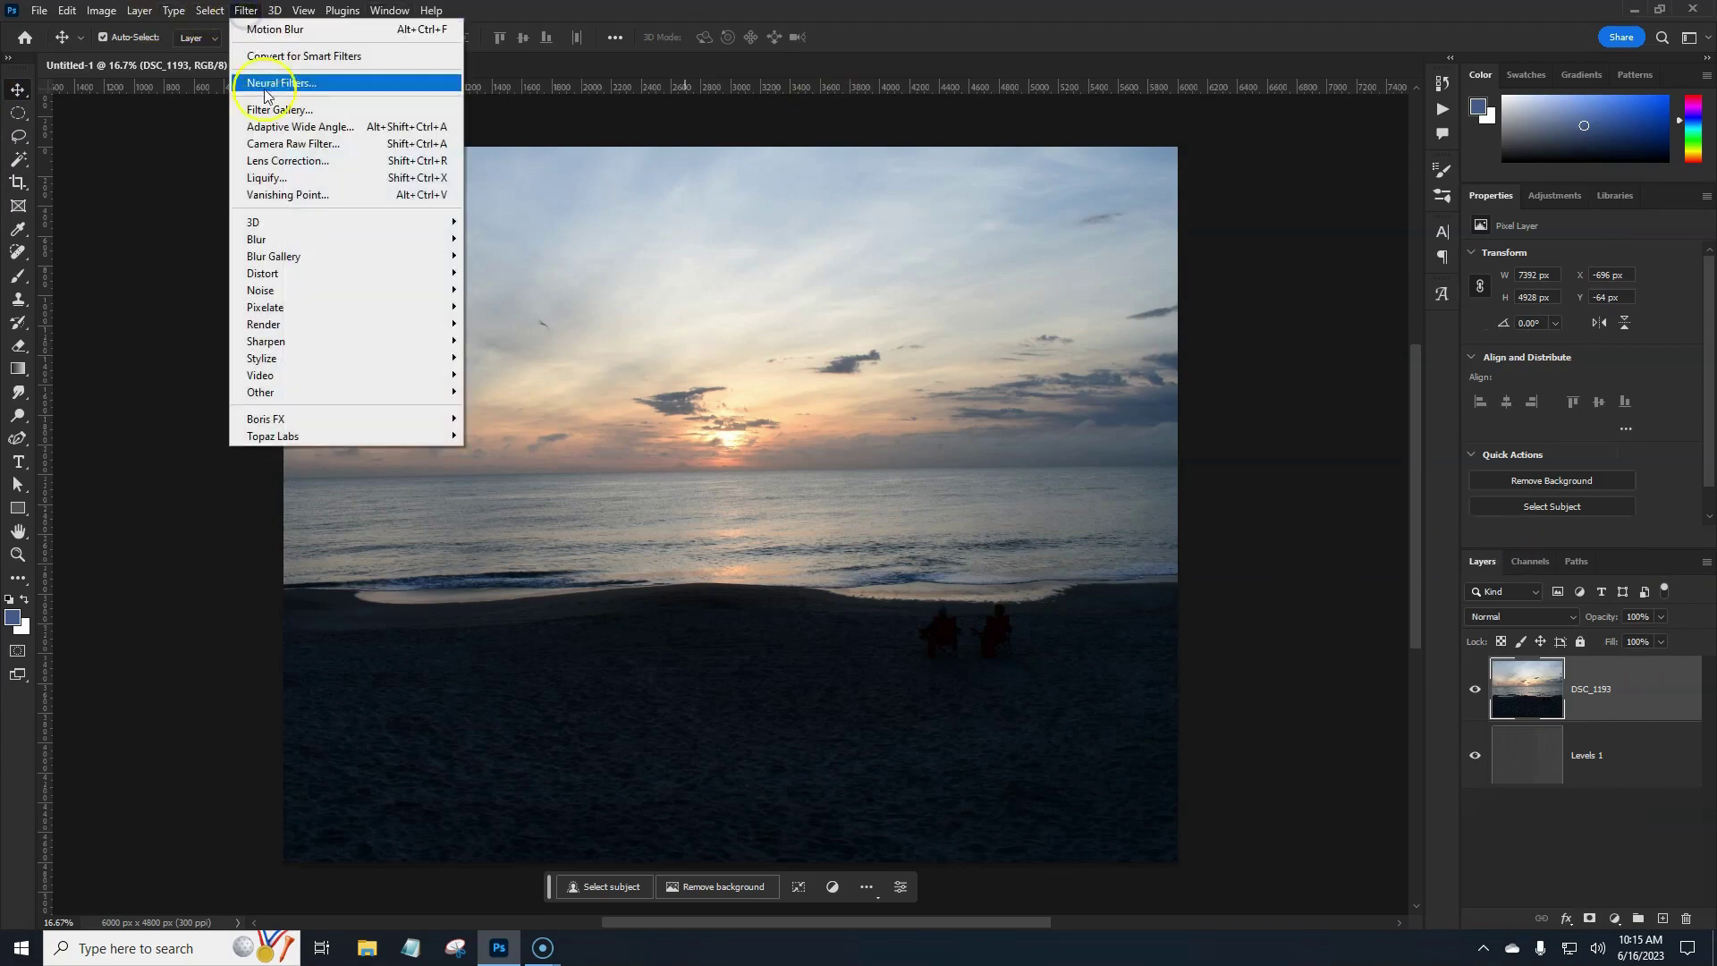
mouse_move(381, 241)
click(501, 309)
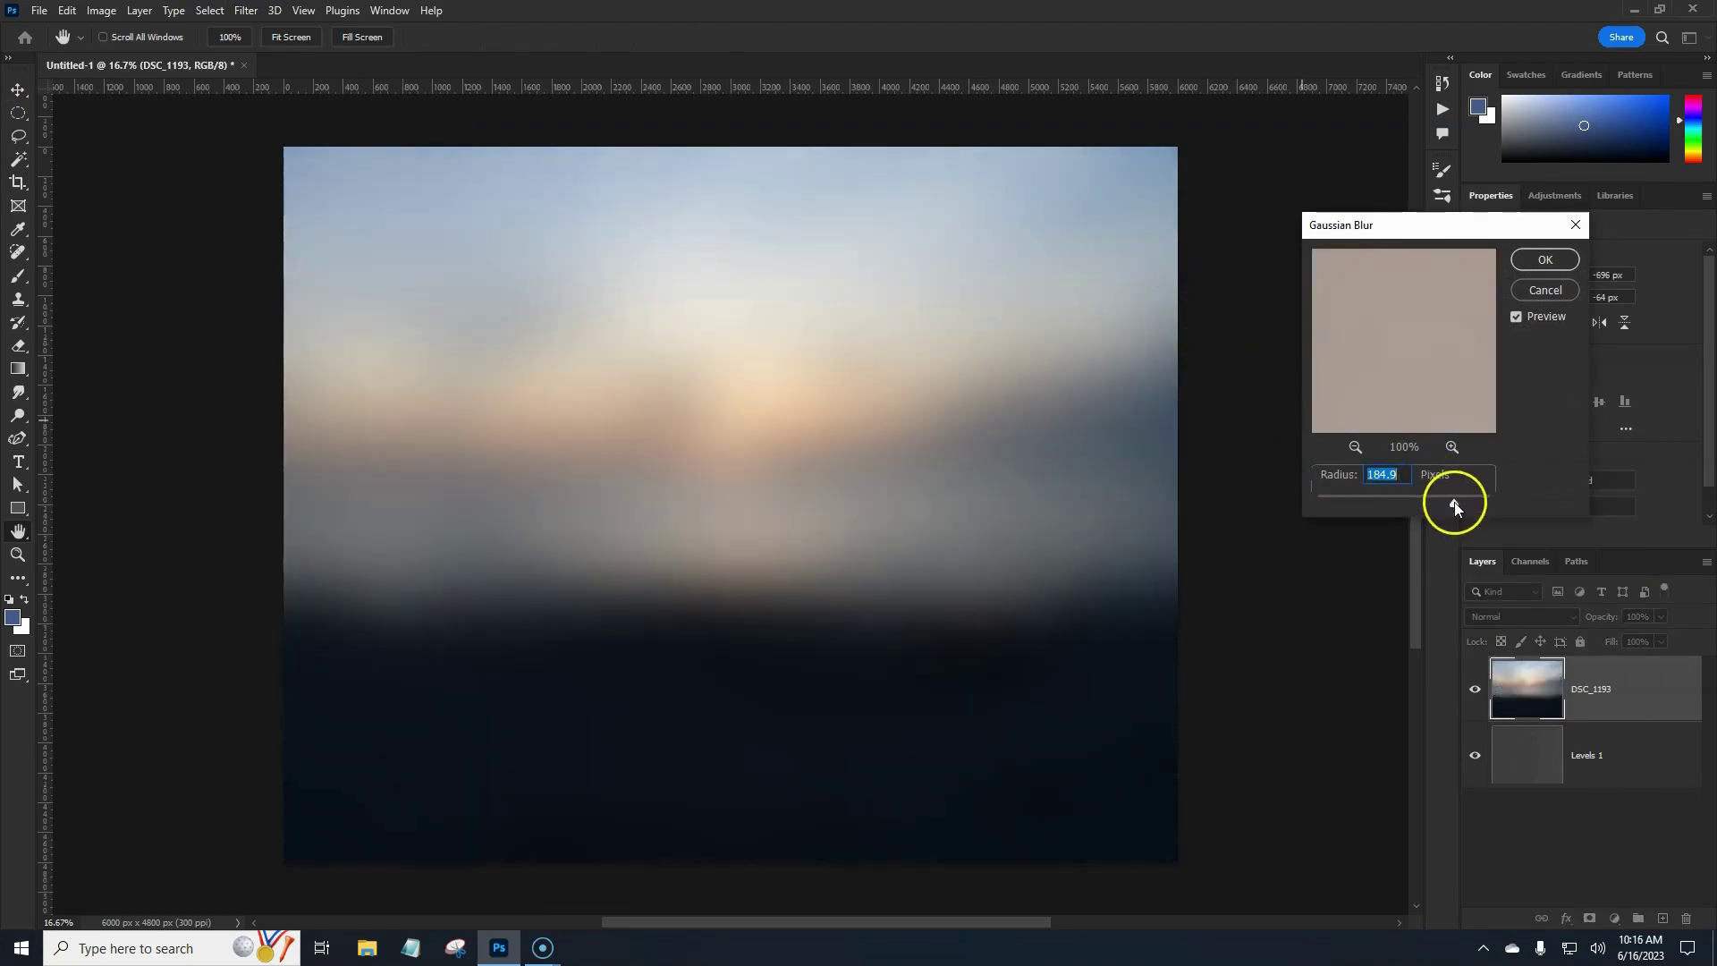
drag(1454, 502, 1462, 502)
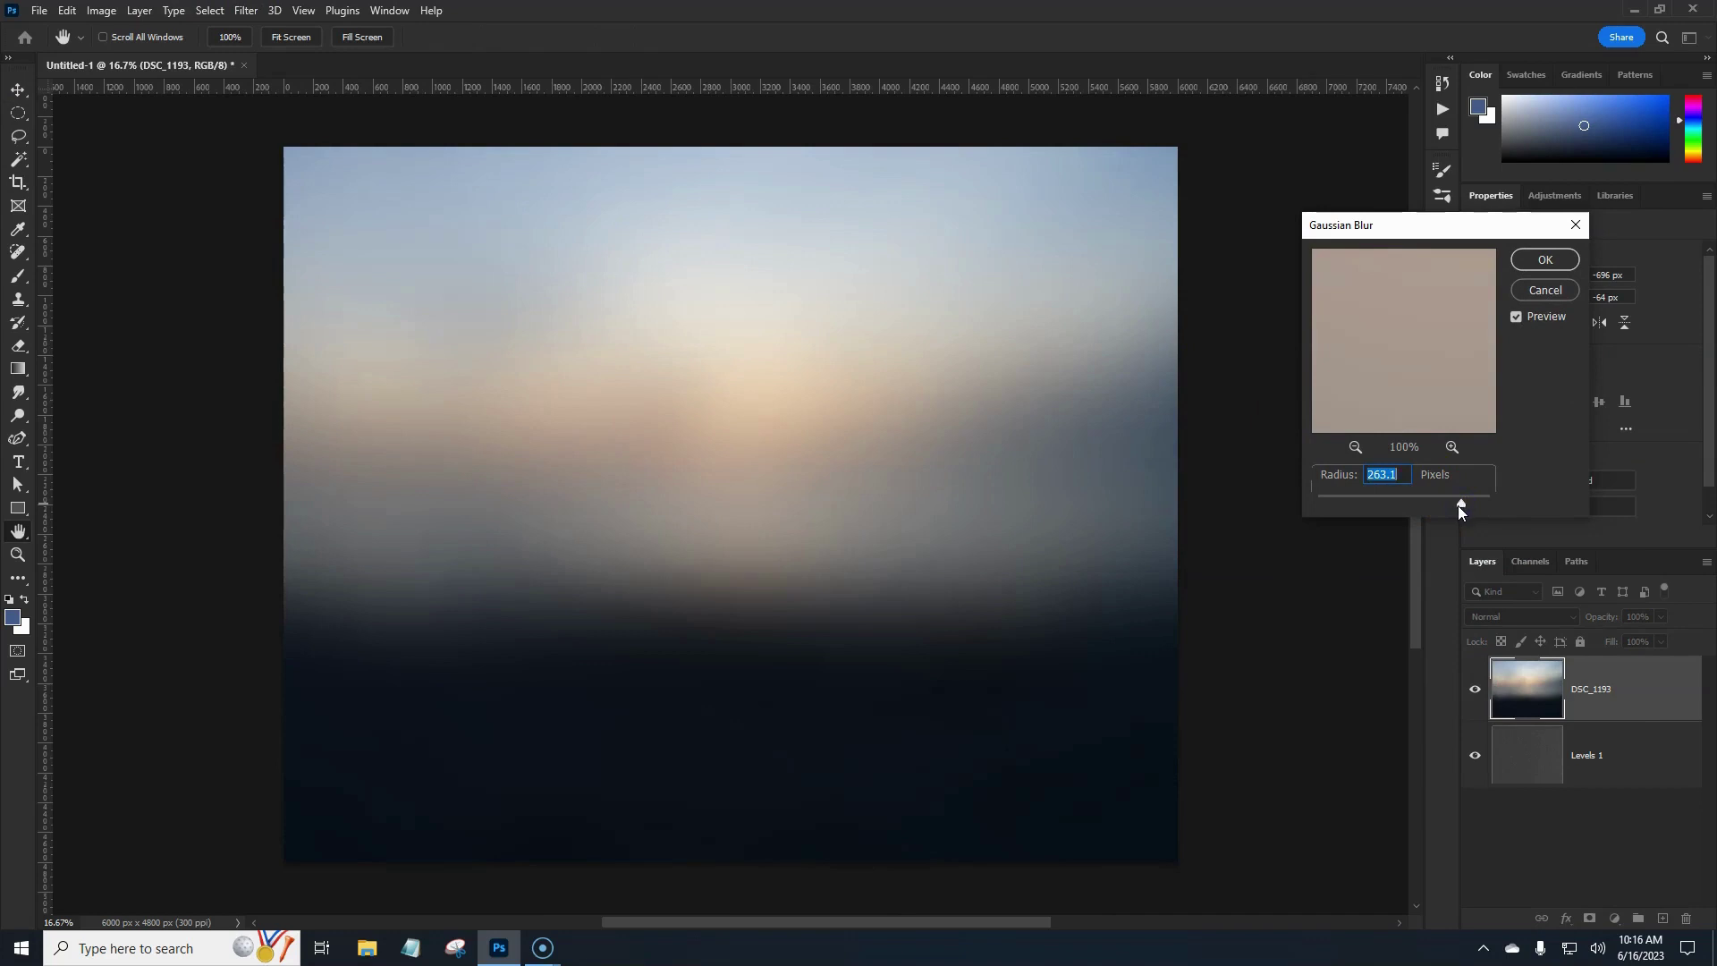
click(1531, 263)
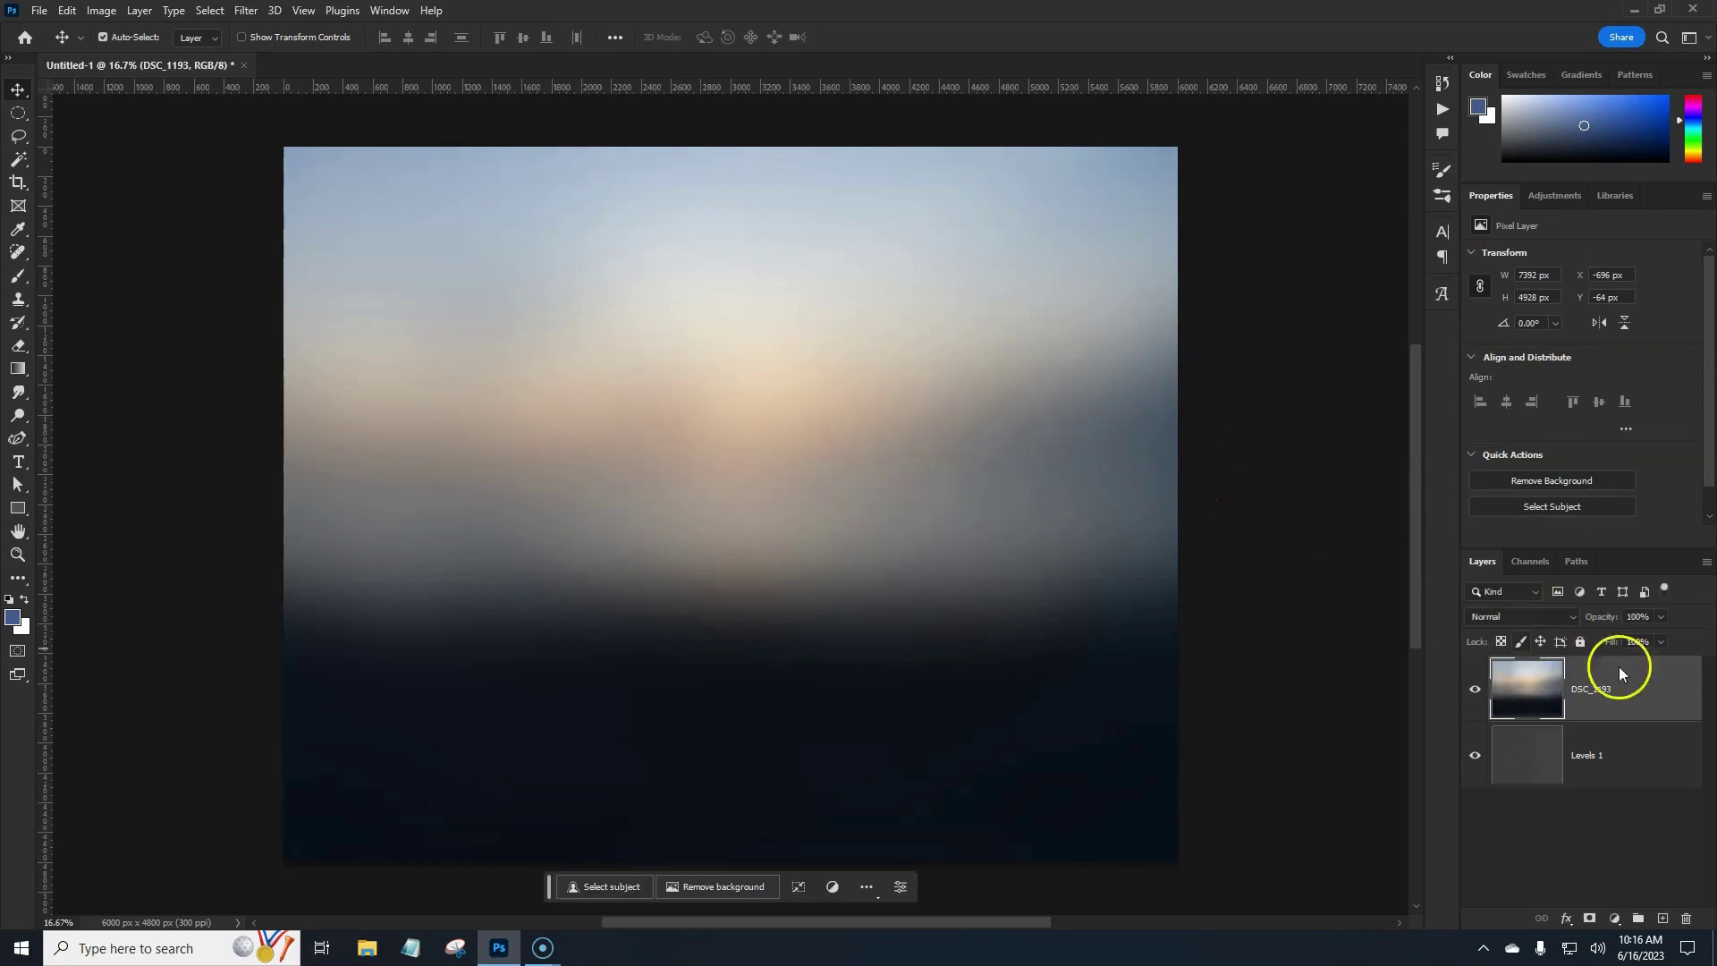
Step: Set the blurred photo layer's blend mode to Soft Light and its opacity to 71%
click(1563, 623)
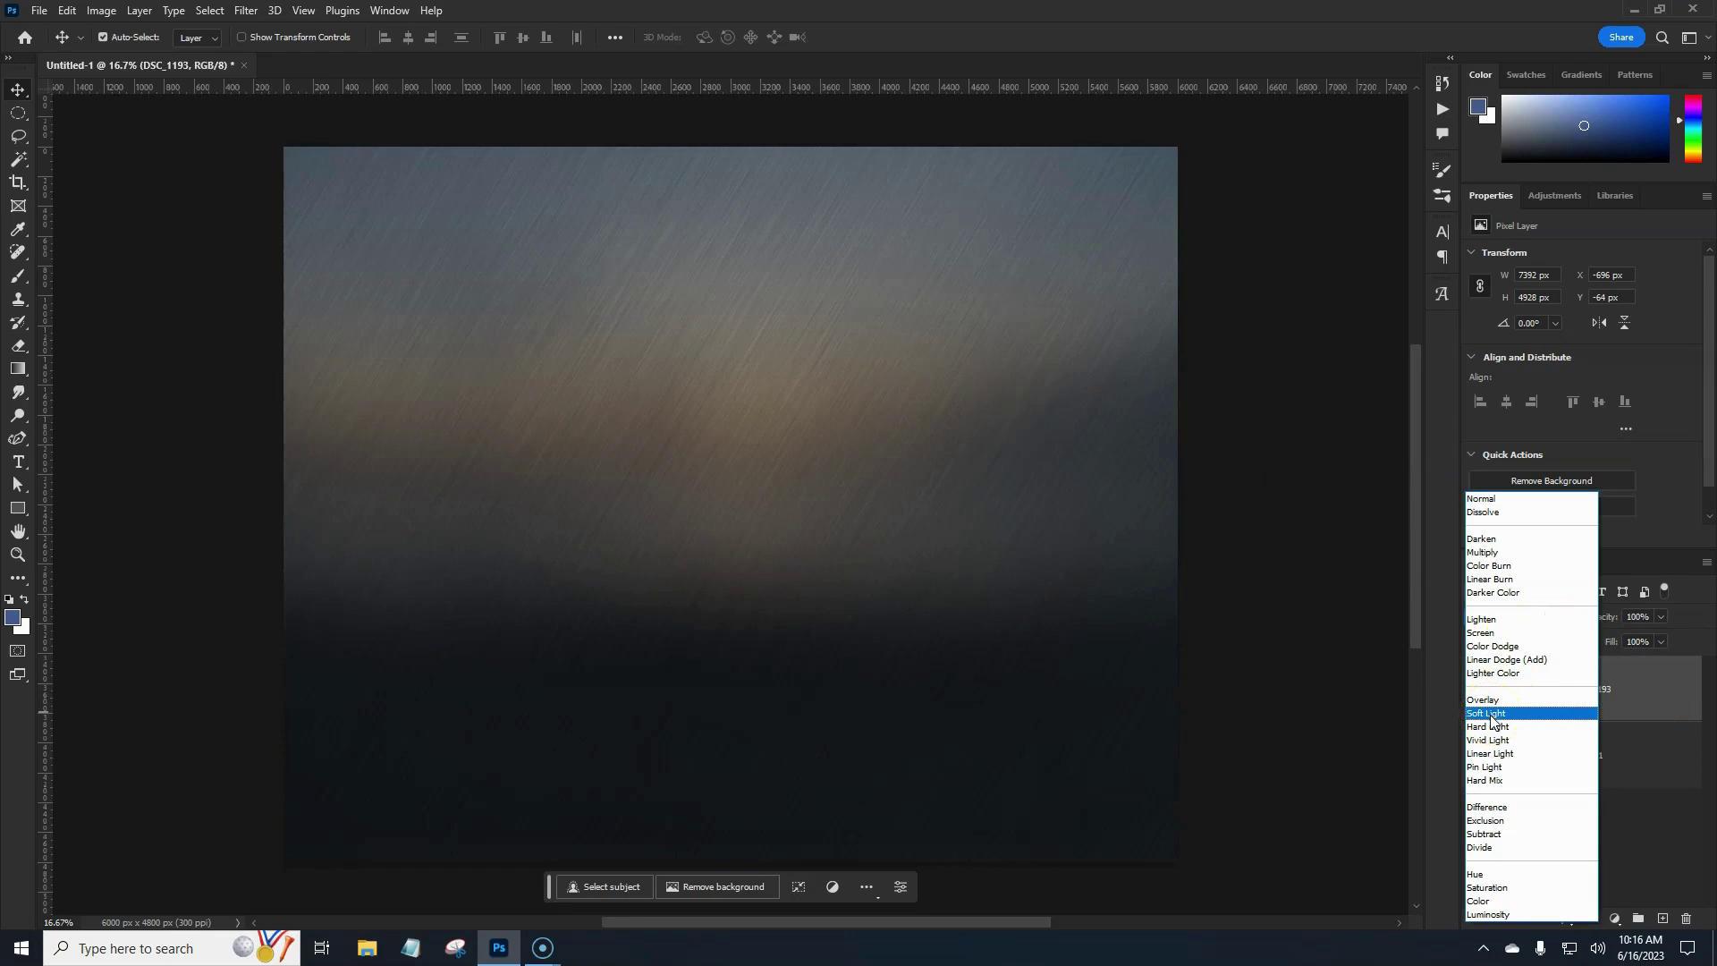
click(1491, 713)
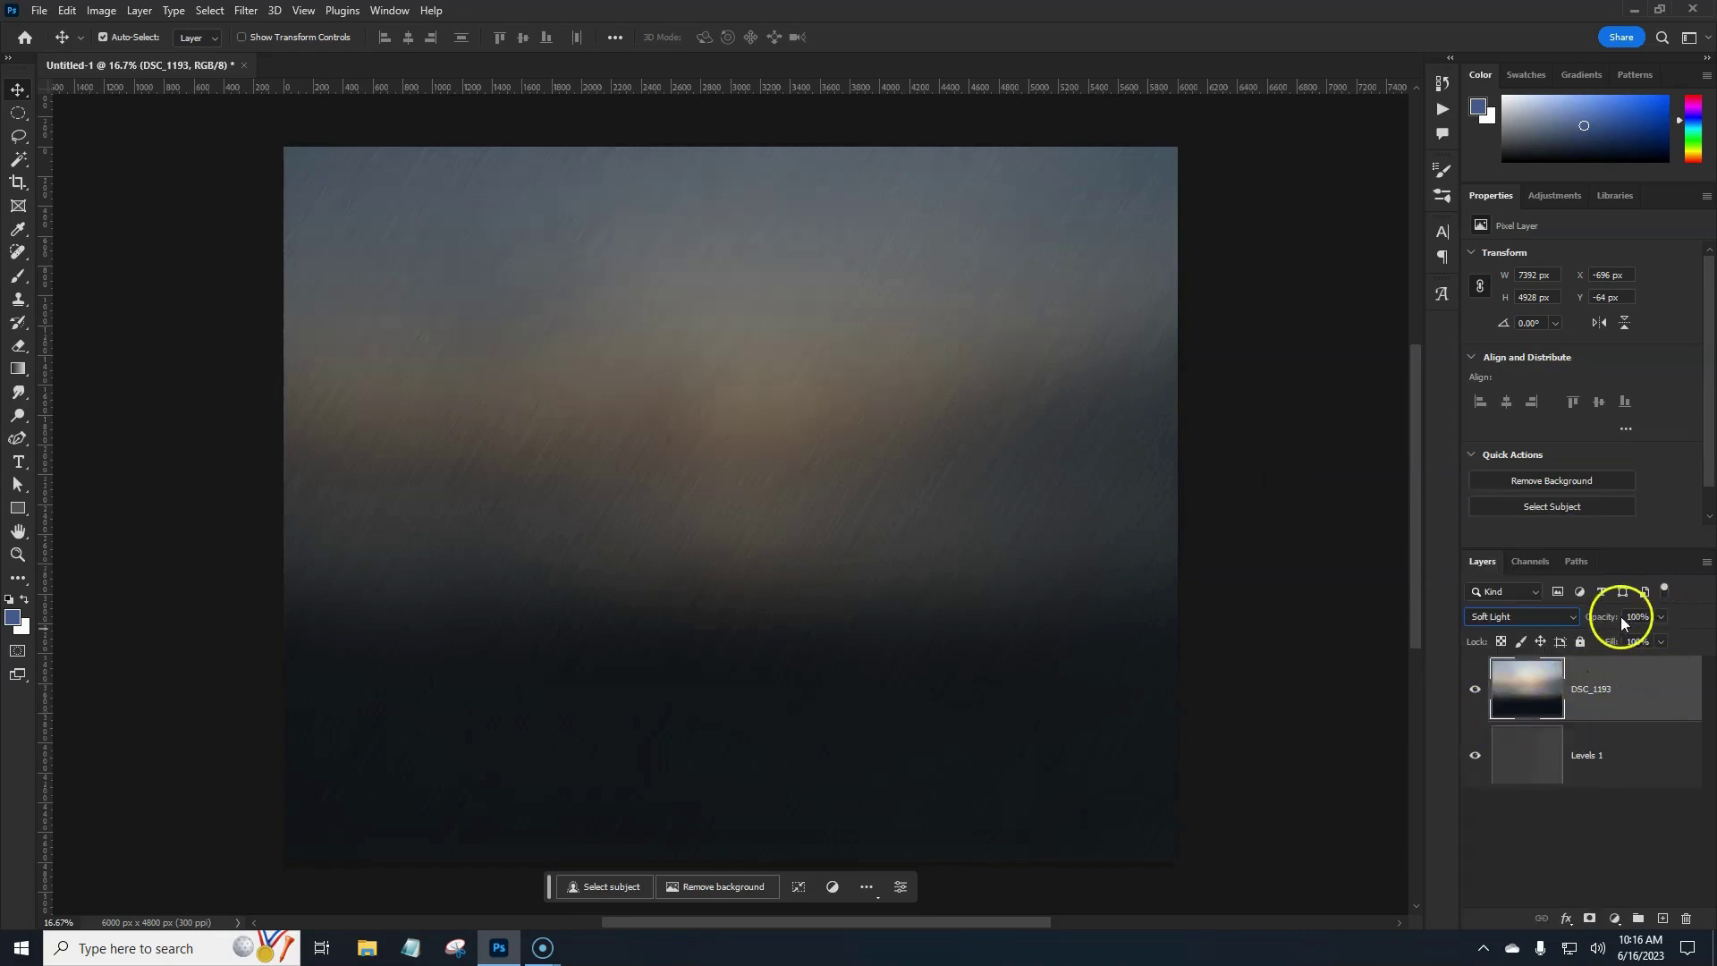
drag(1620, 617, 1594, 620)
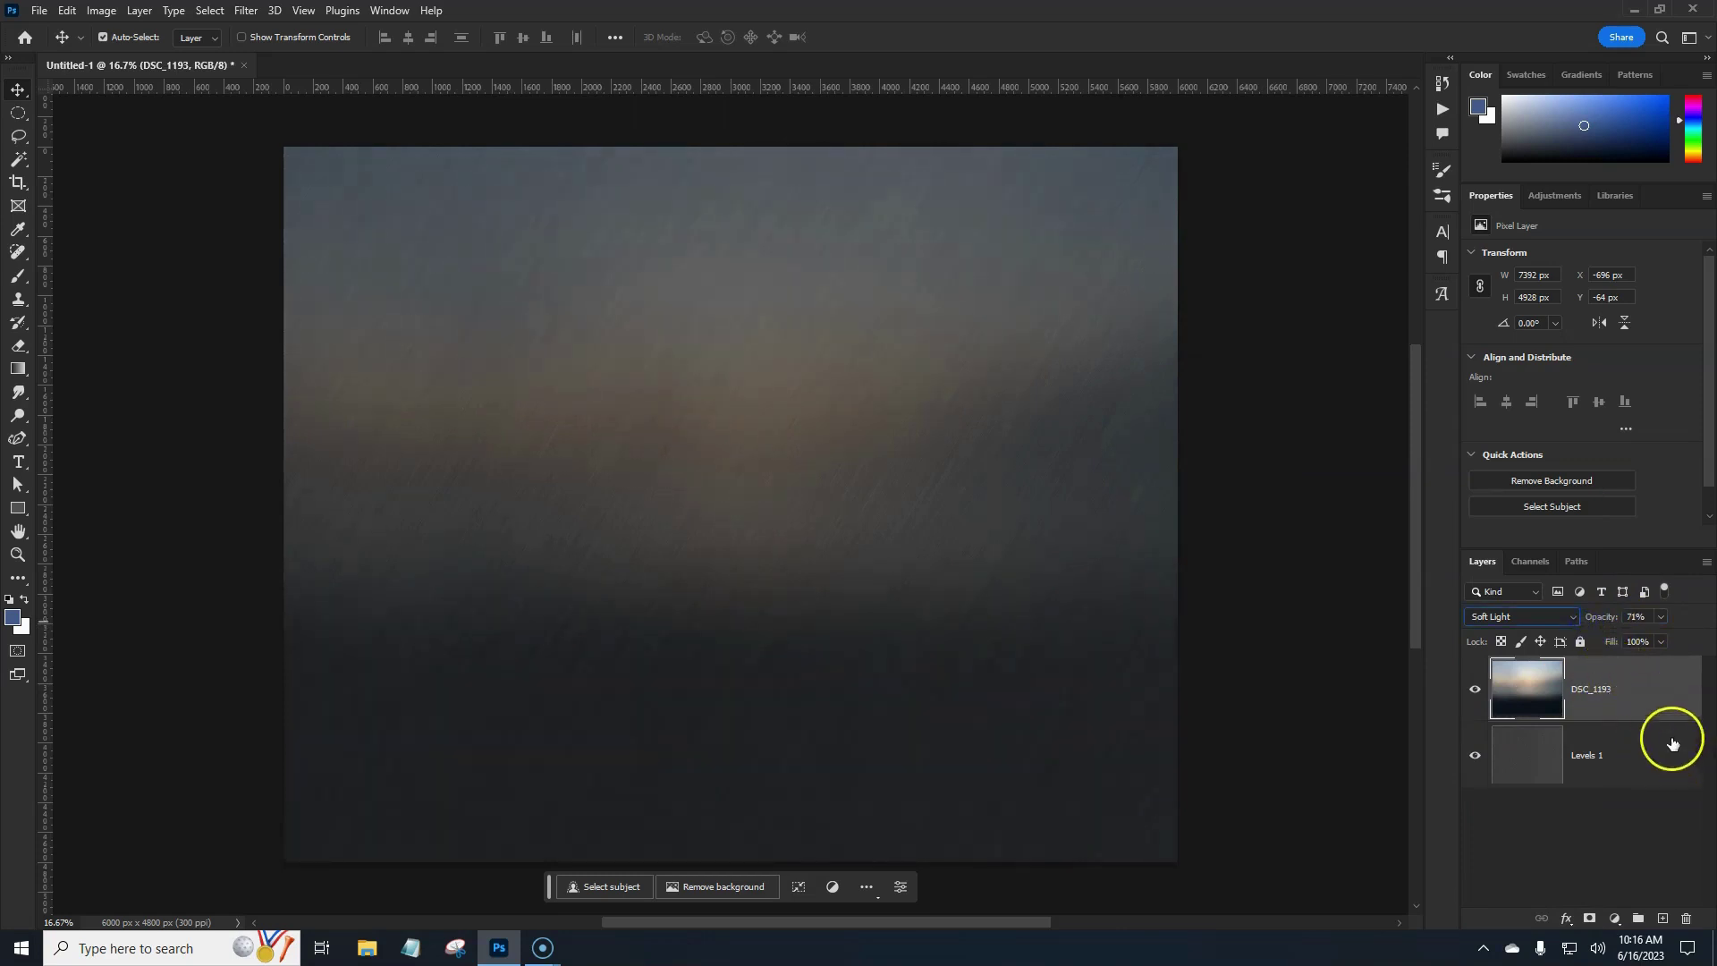
Step: Add a Curves adjustment layer above the DSC_1193 photo and clip it to that layer
click(1647, 698)
click(1618, 913)
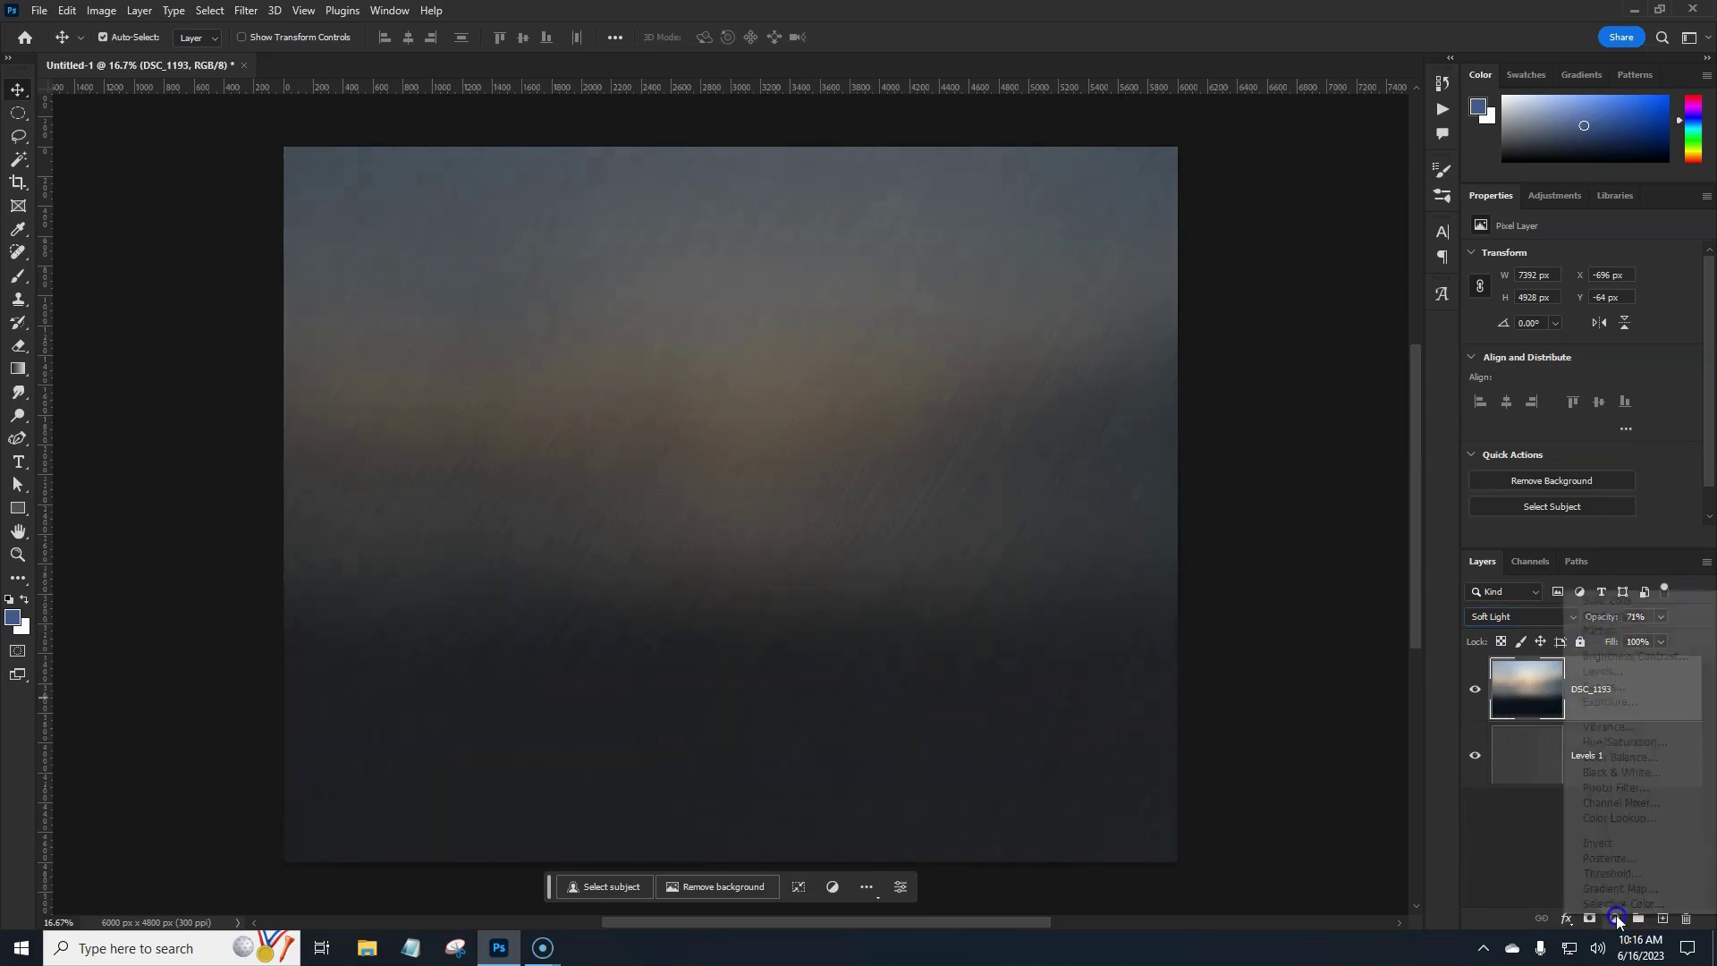
click(1602, 687)
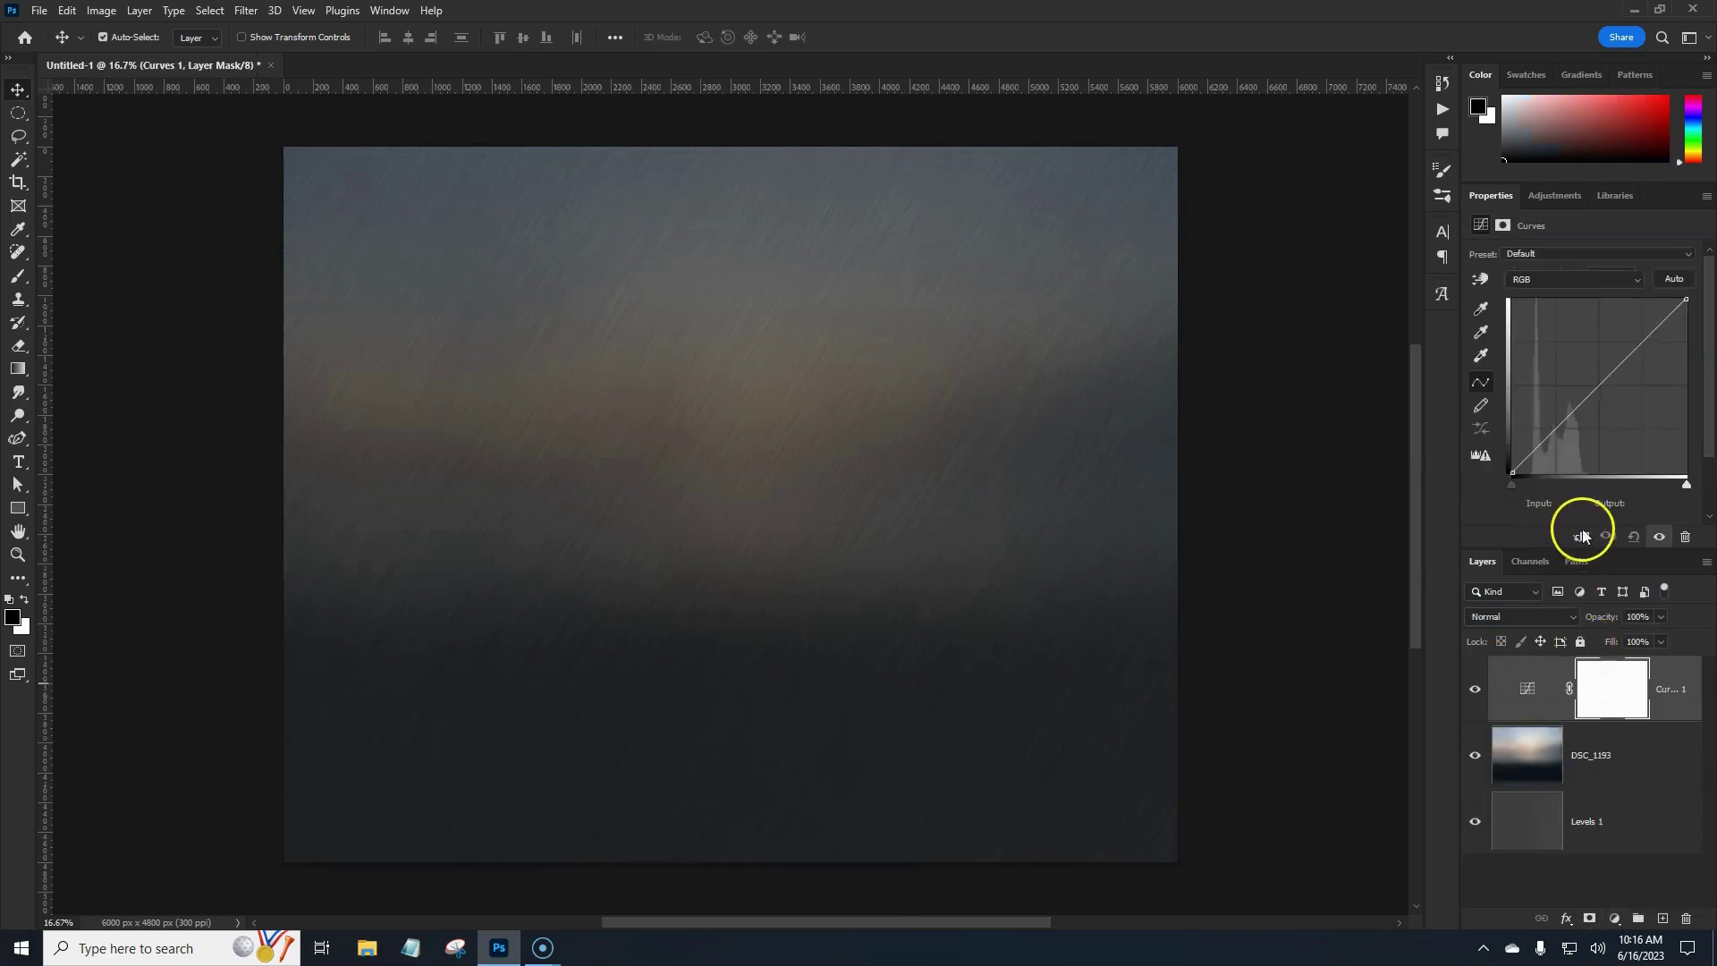
click(1579, 534)
Step: Shape the RGB curve with points at input 173, output 196 and input 38, output 73, and compare the image with and without it
drag(1552, 427, 1629, 335)
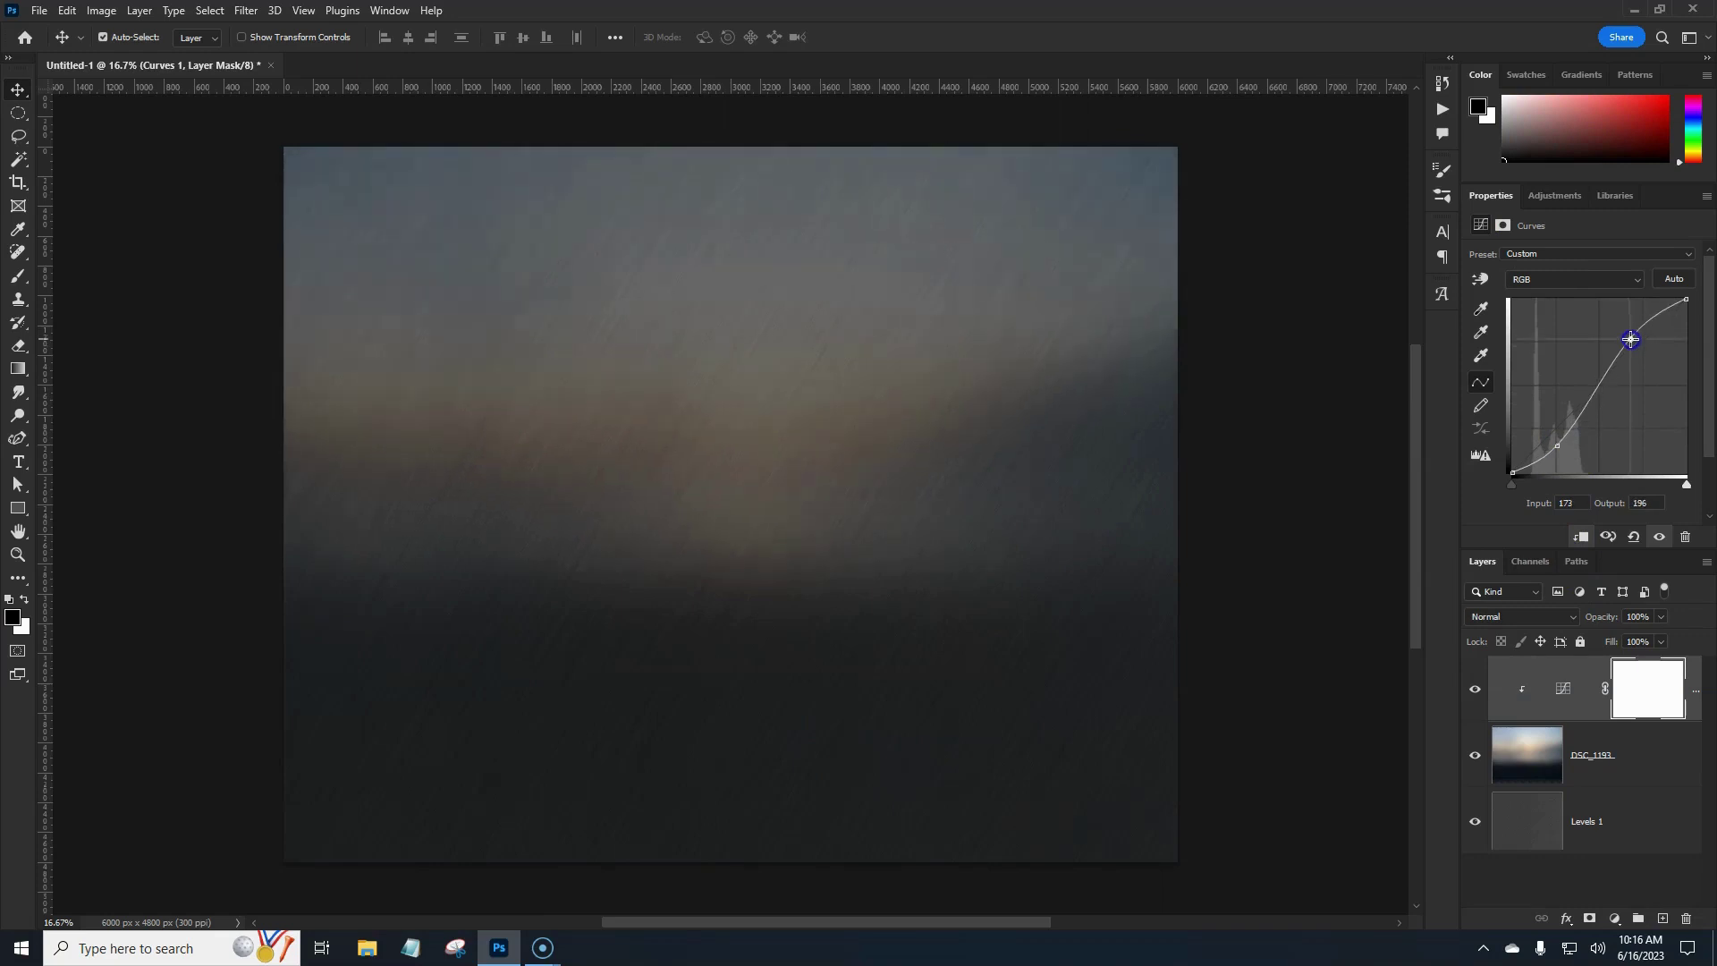
drag(1559, 448, 1540, 425)
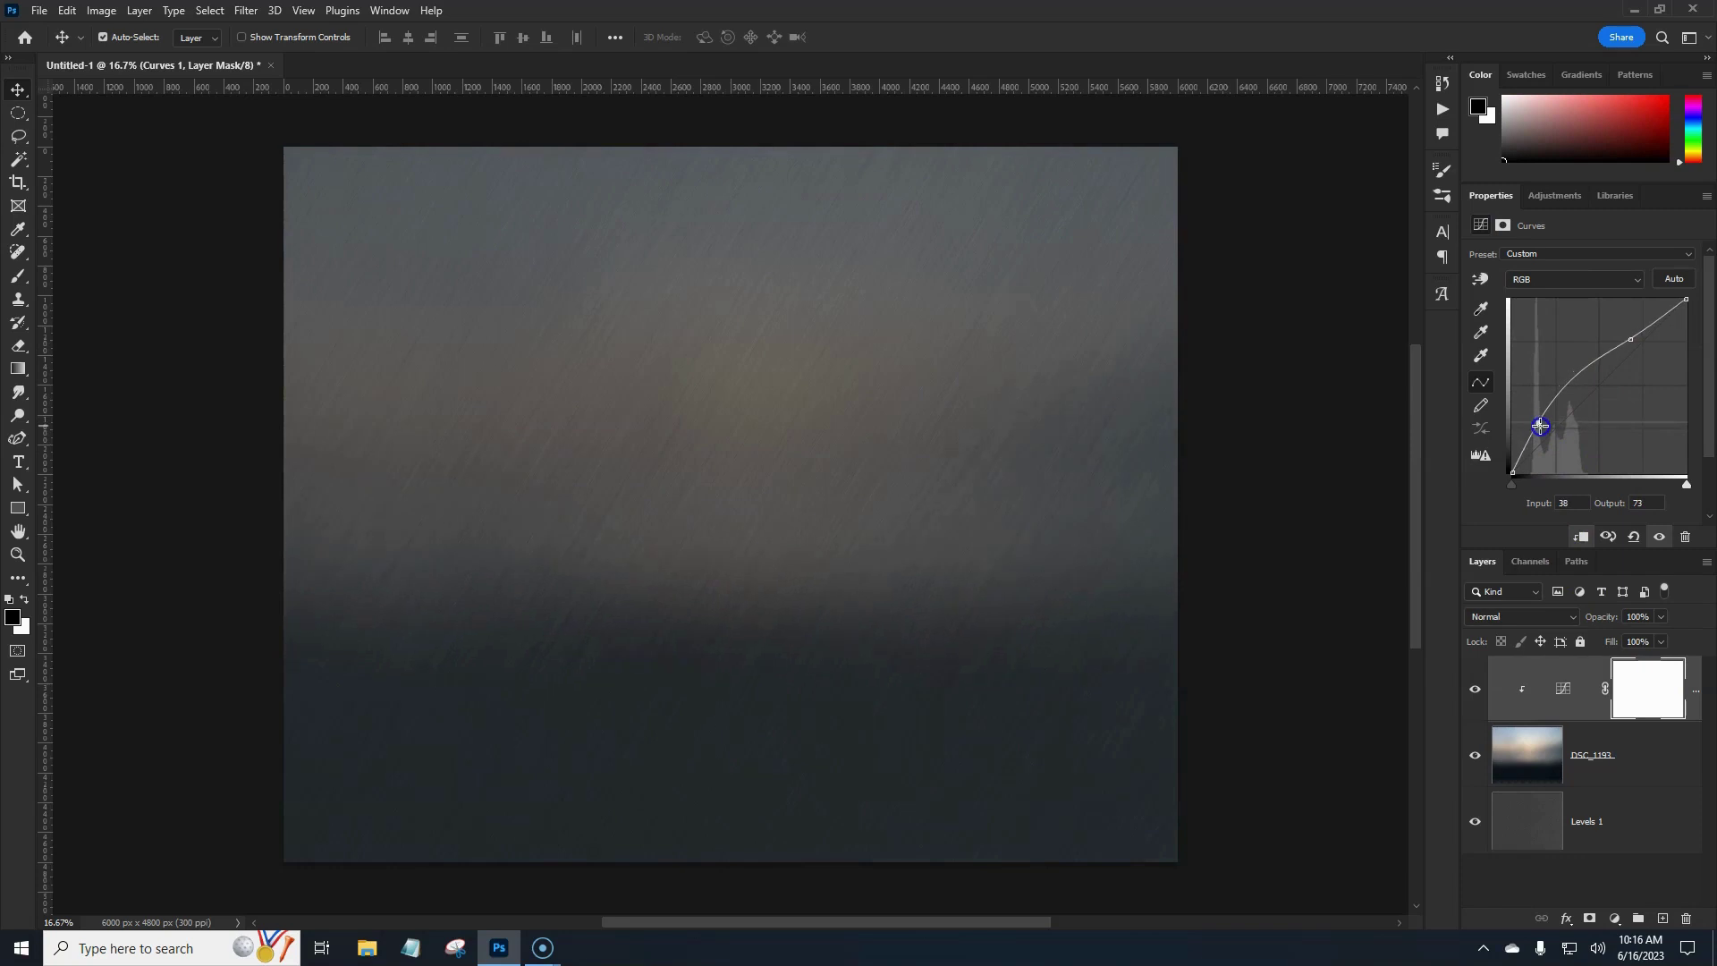
click(1475, 693)
click(1475, 694)
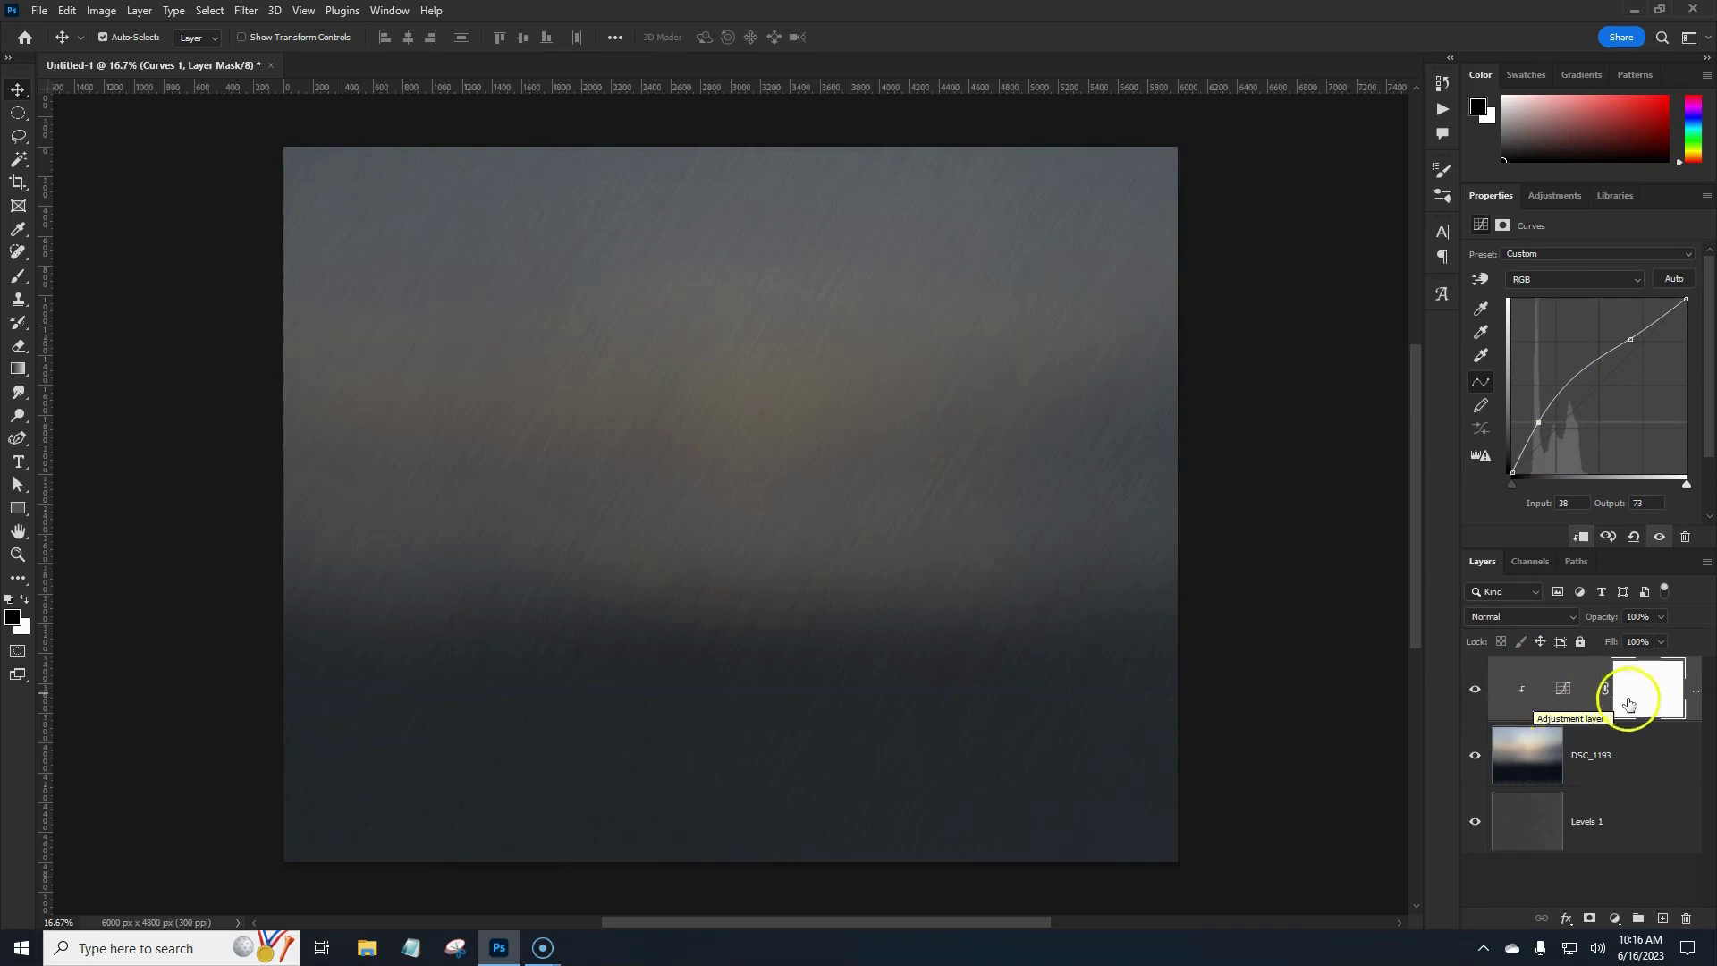
Step: Merge the Curves adjustment, the blurred photo and the metal texture into one layer
click(1640, 774)
right_click(1639, 813)
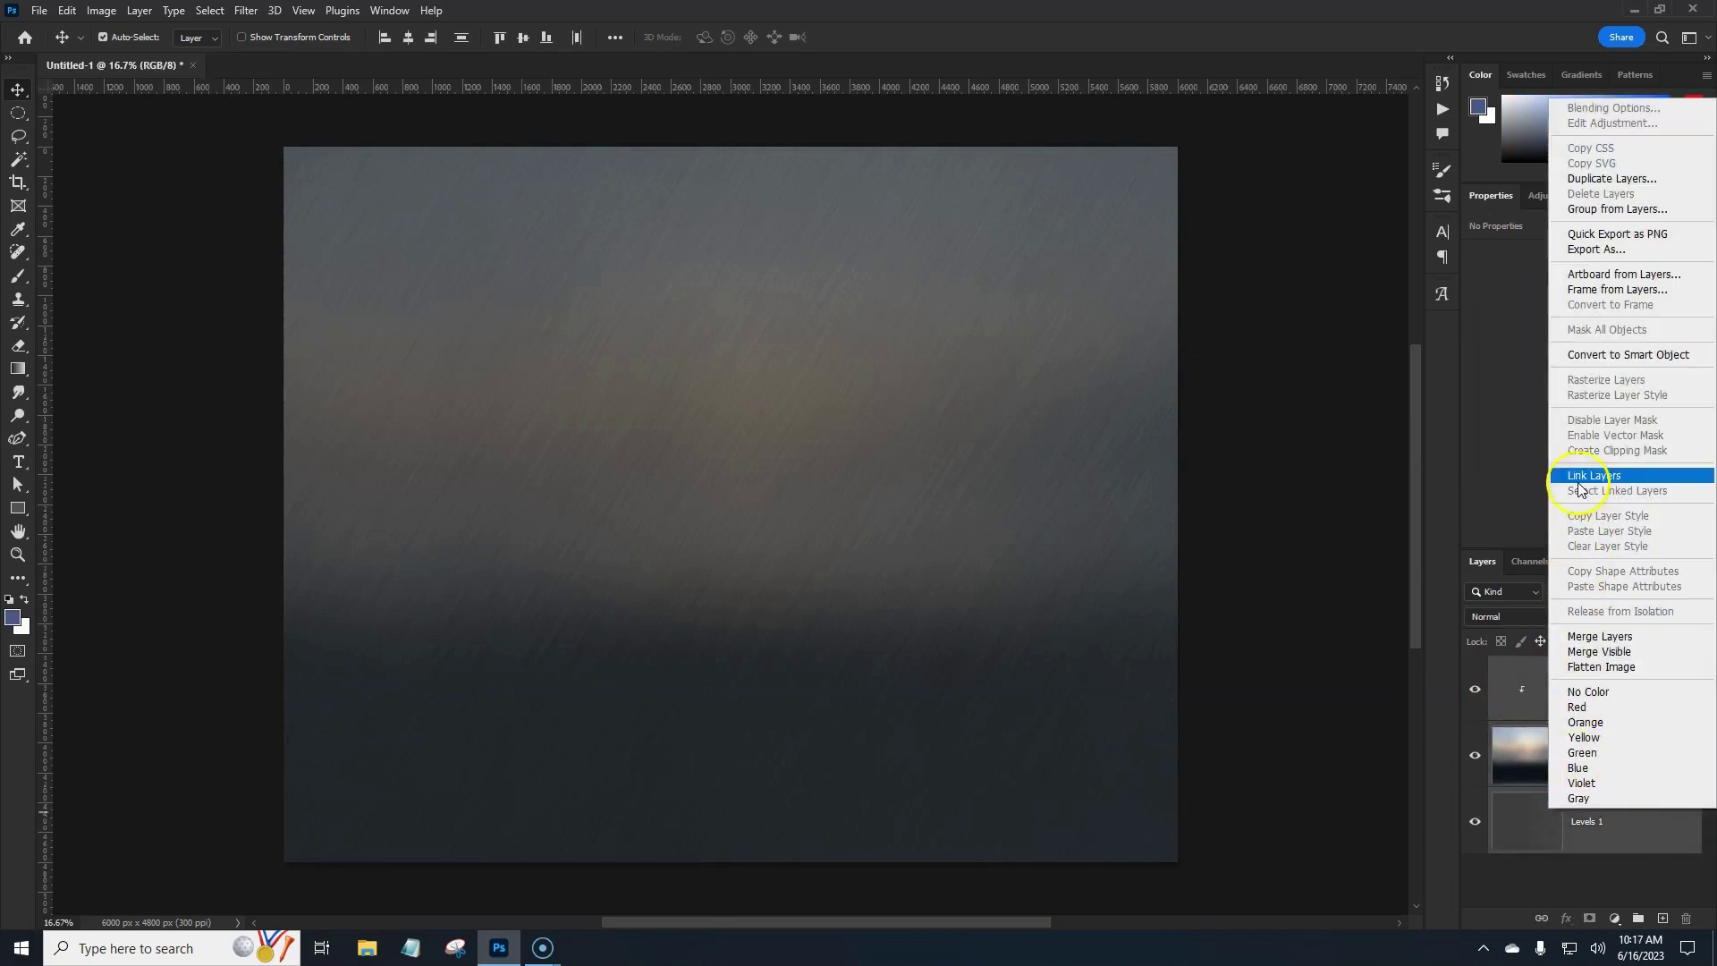
click(1596, 639)
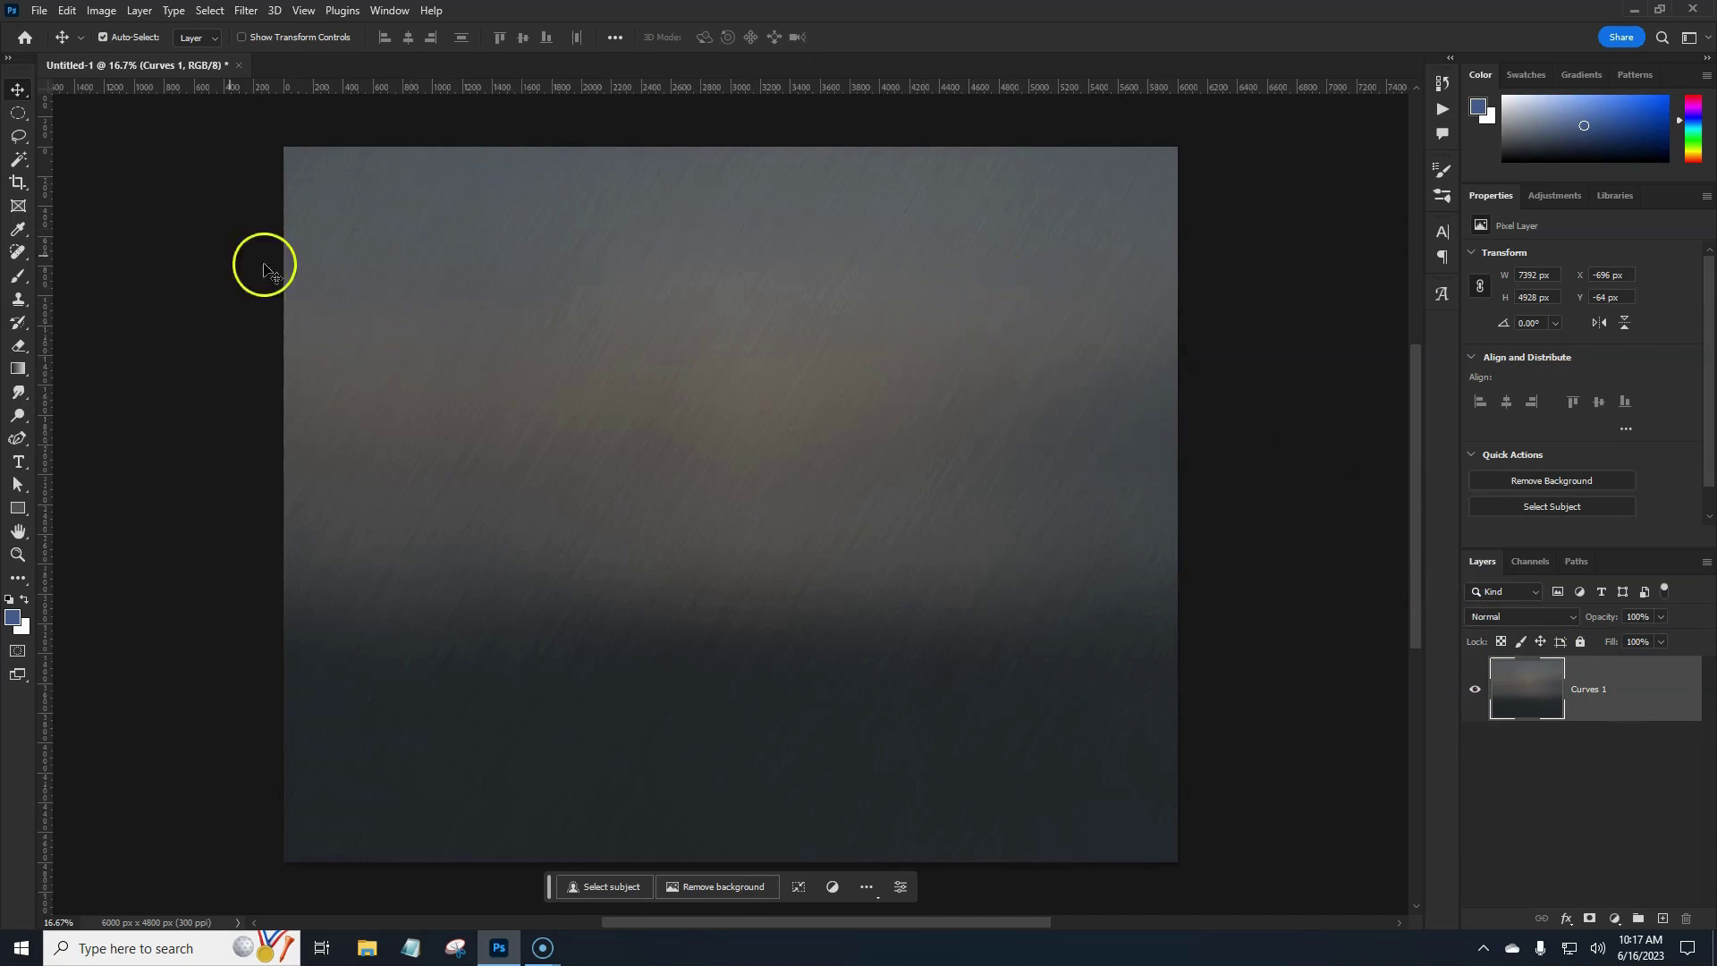
Step: Activate the Horizontal Type tool and set its font to Impact Regular
click(19, 463)
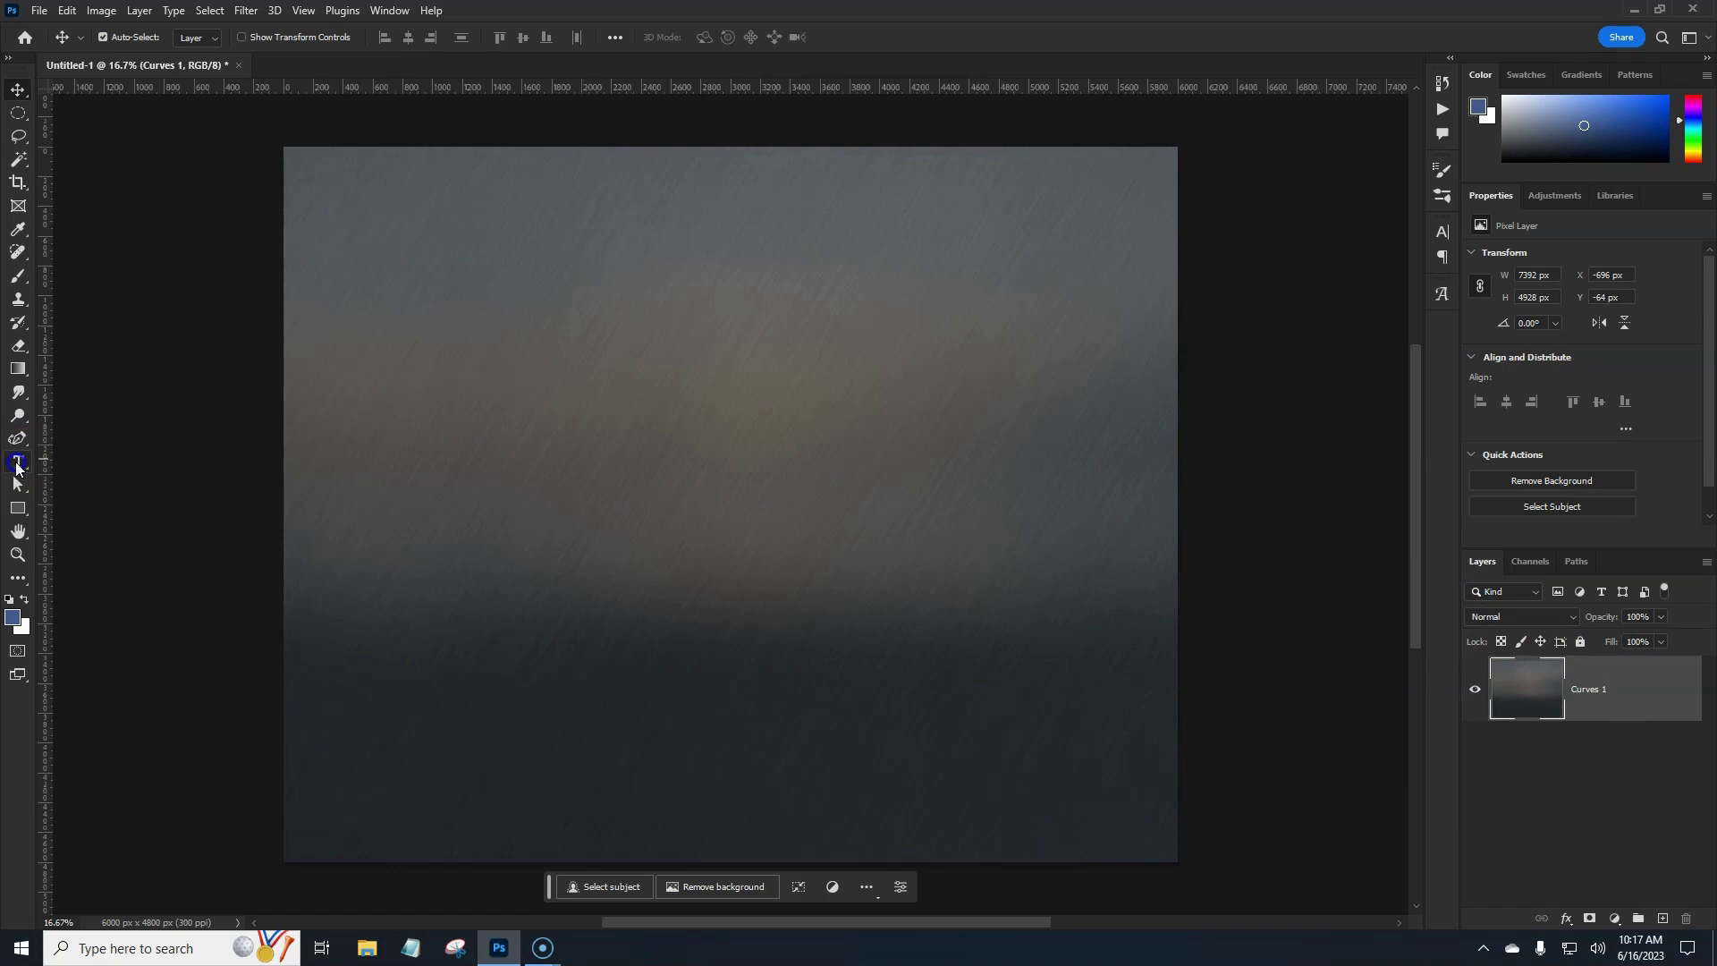
click(17, 464)
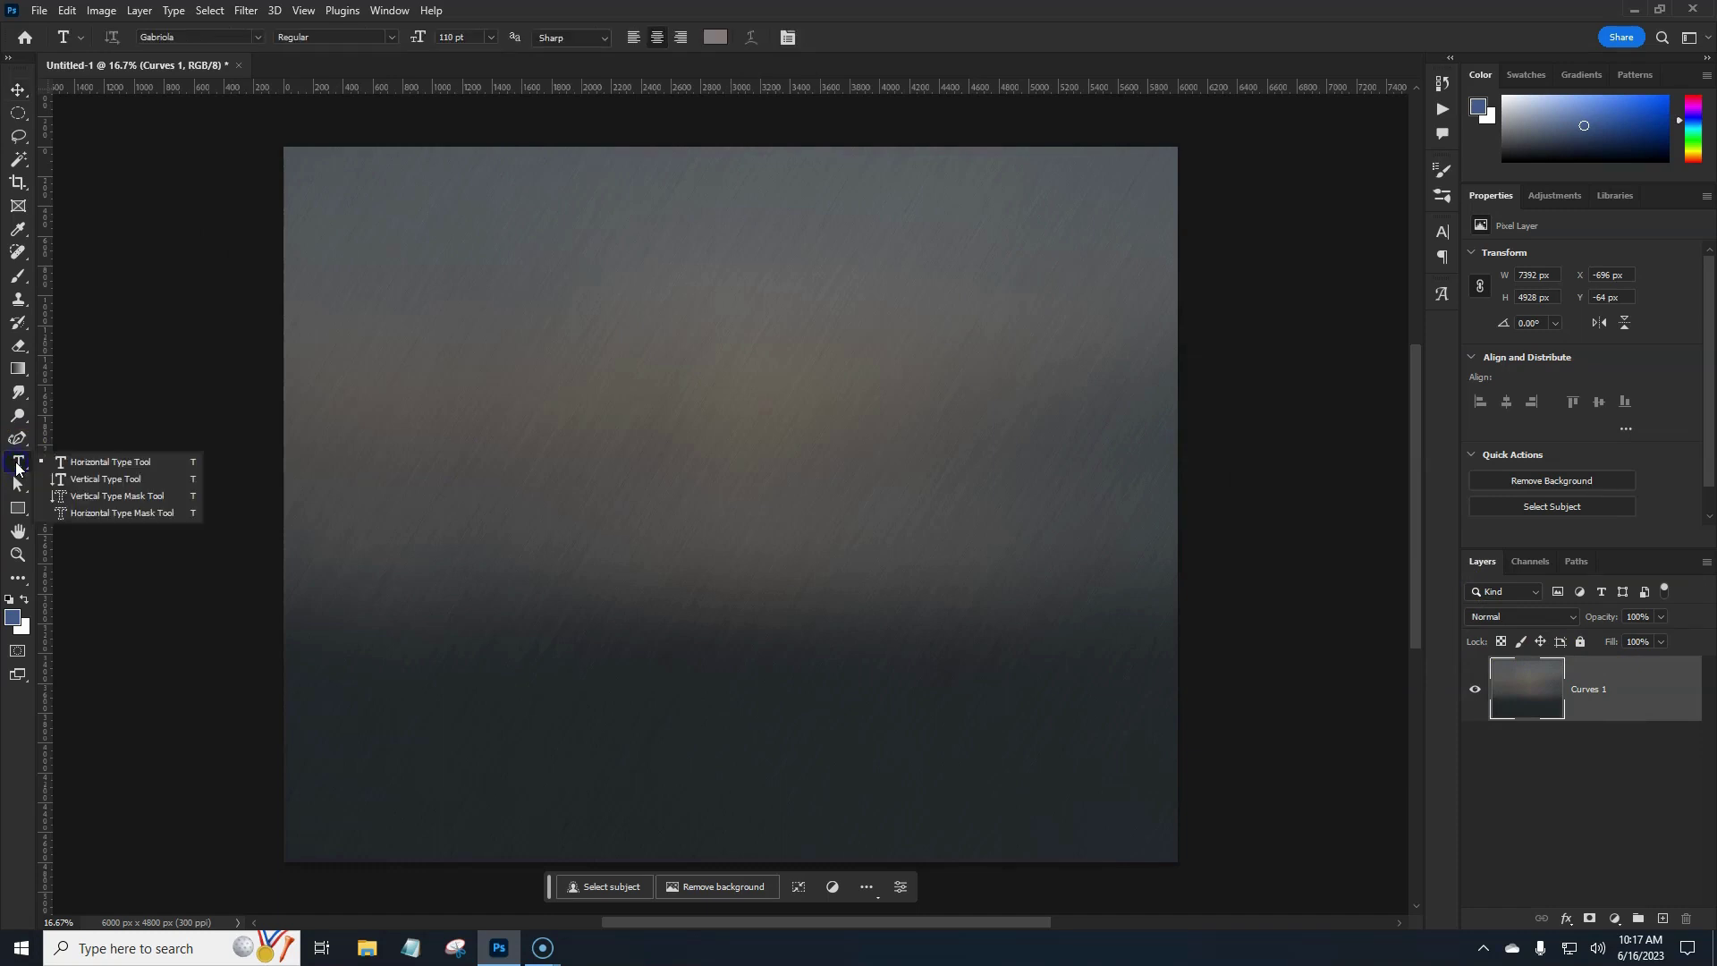
click(87, 464)
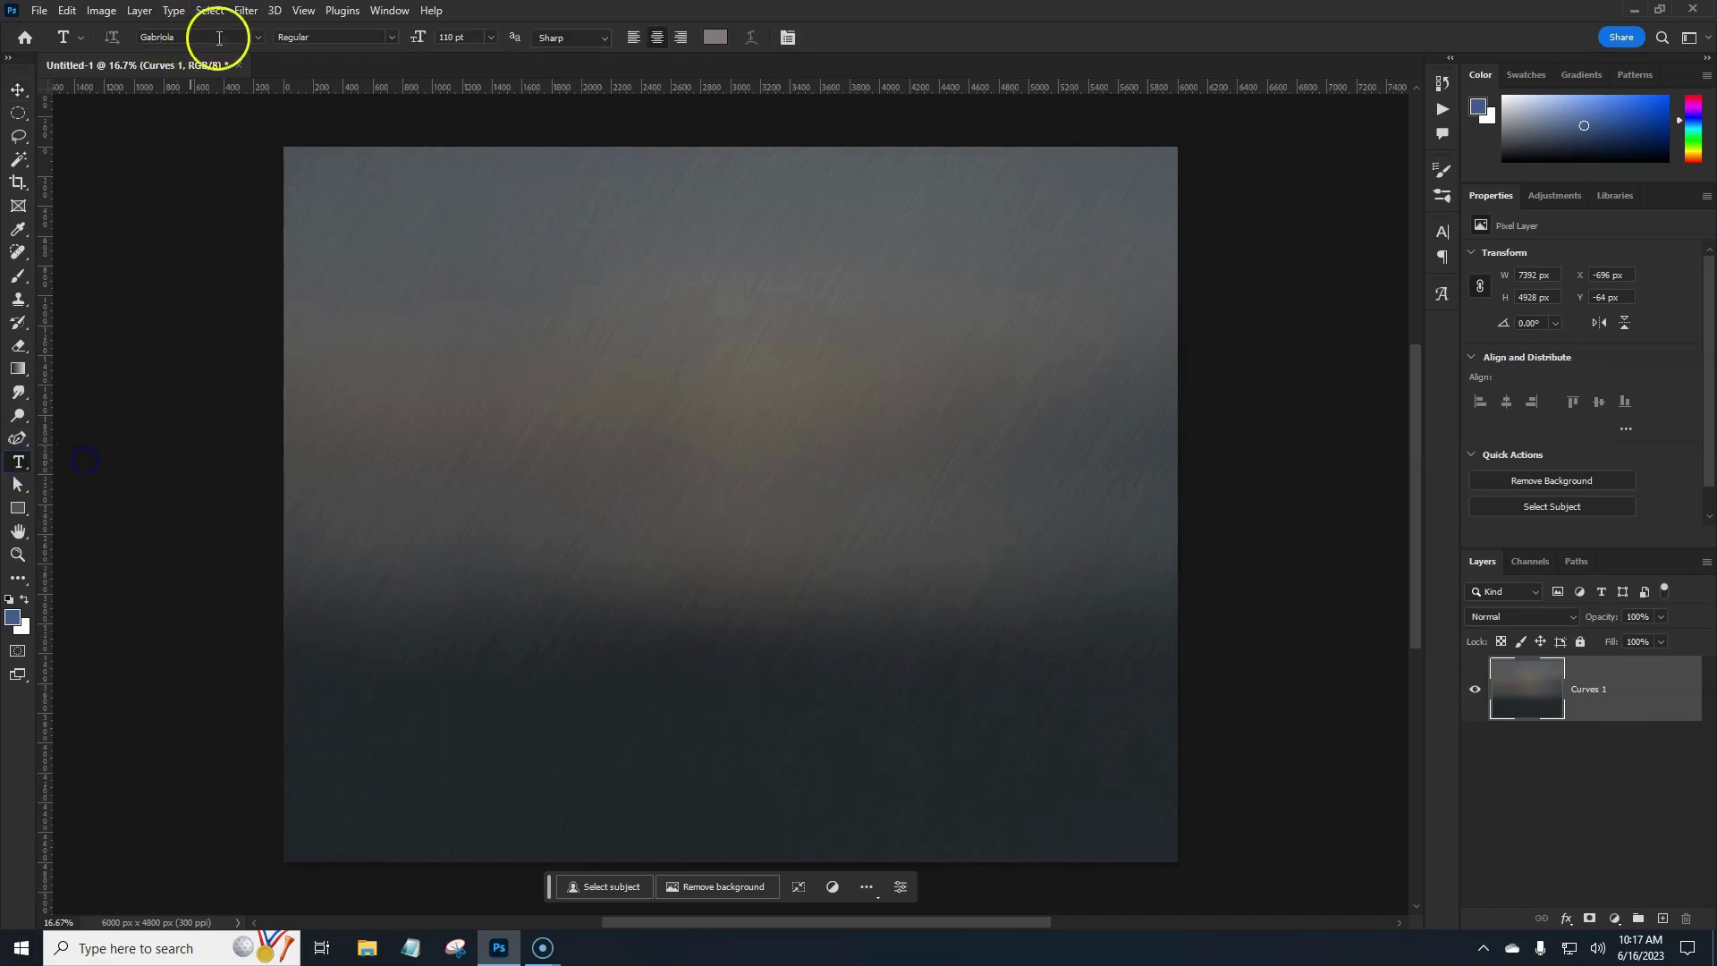
click(259, 39)
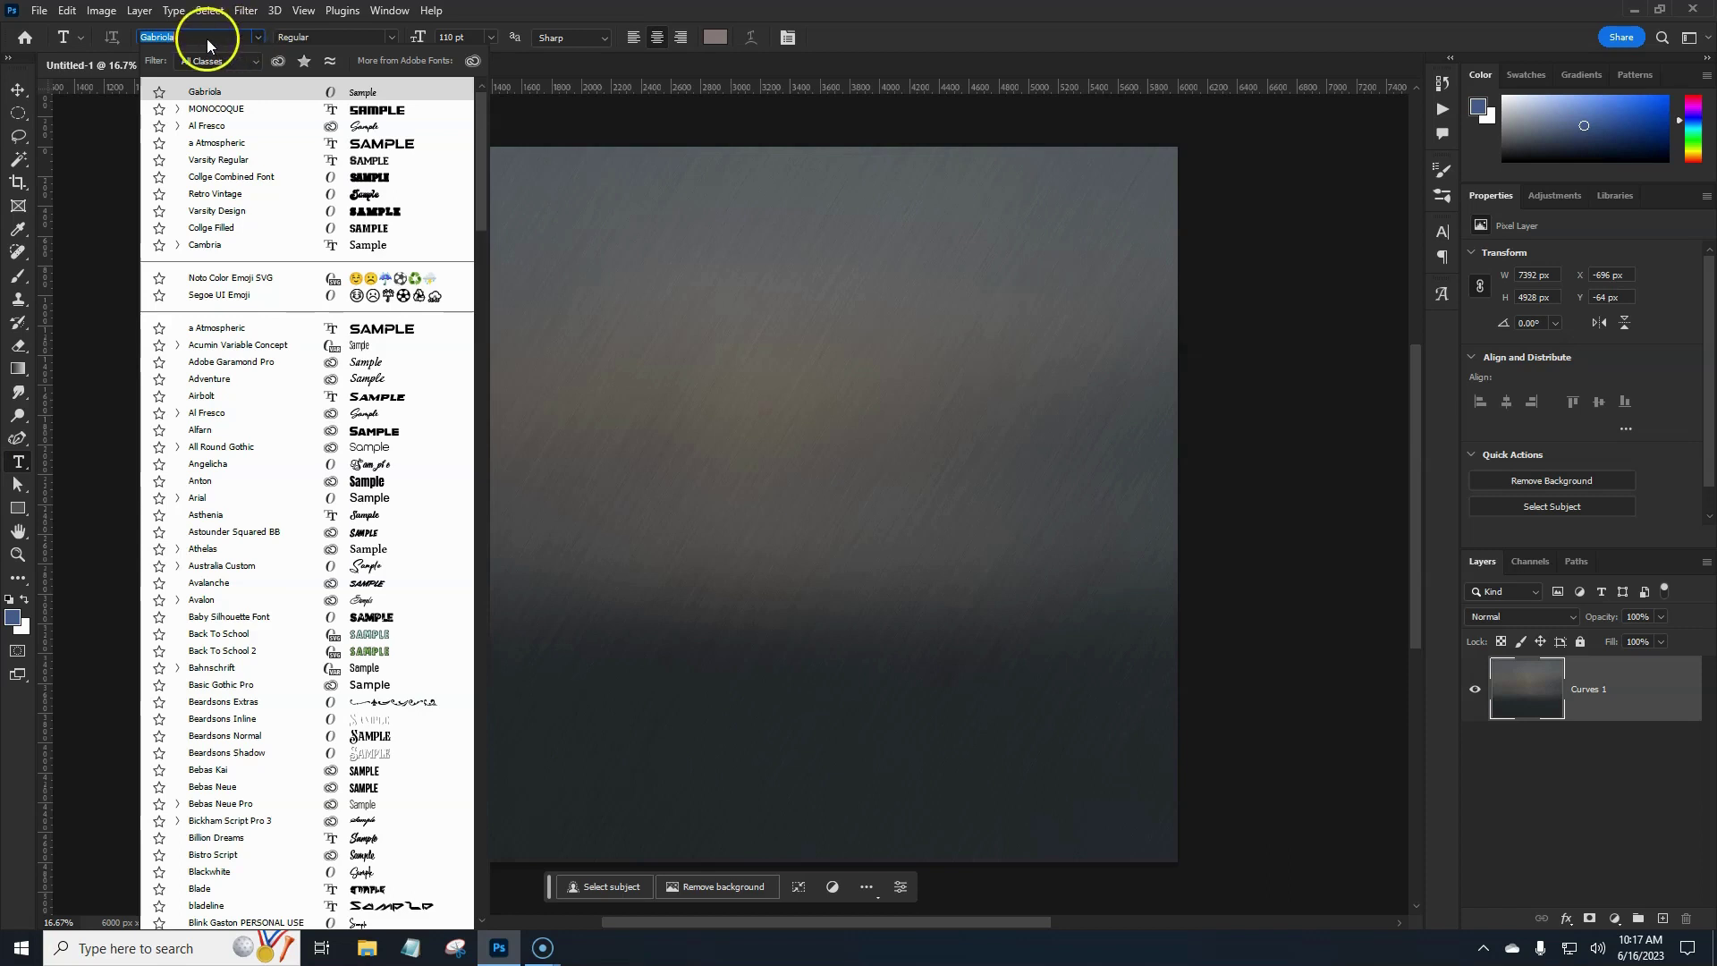
text(im)
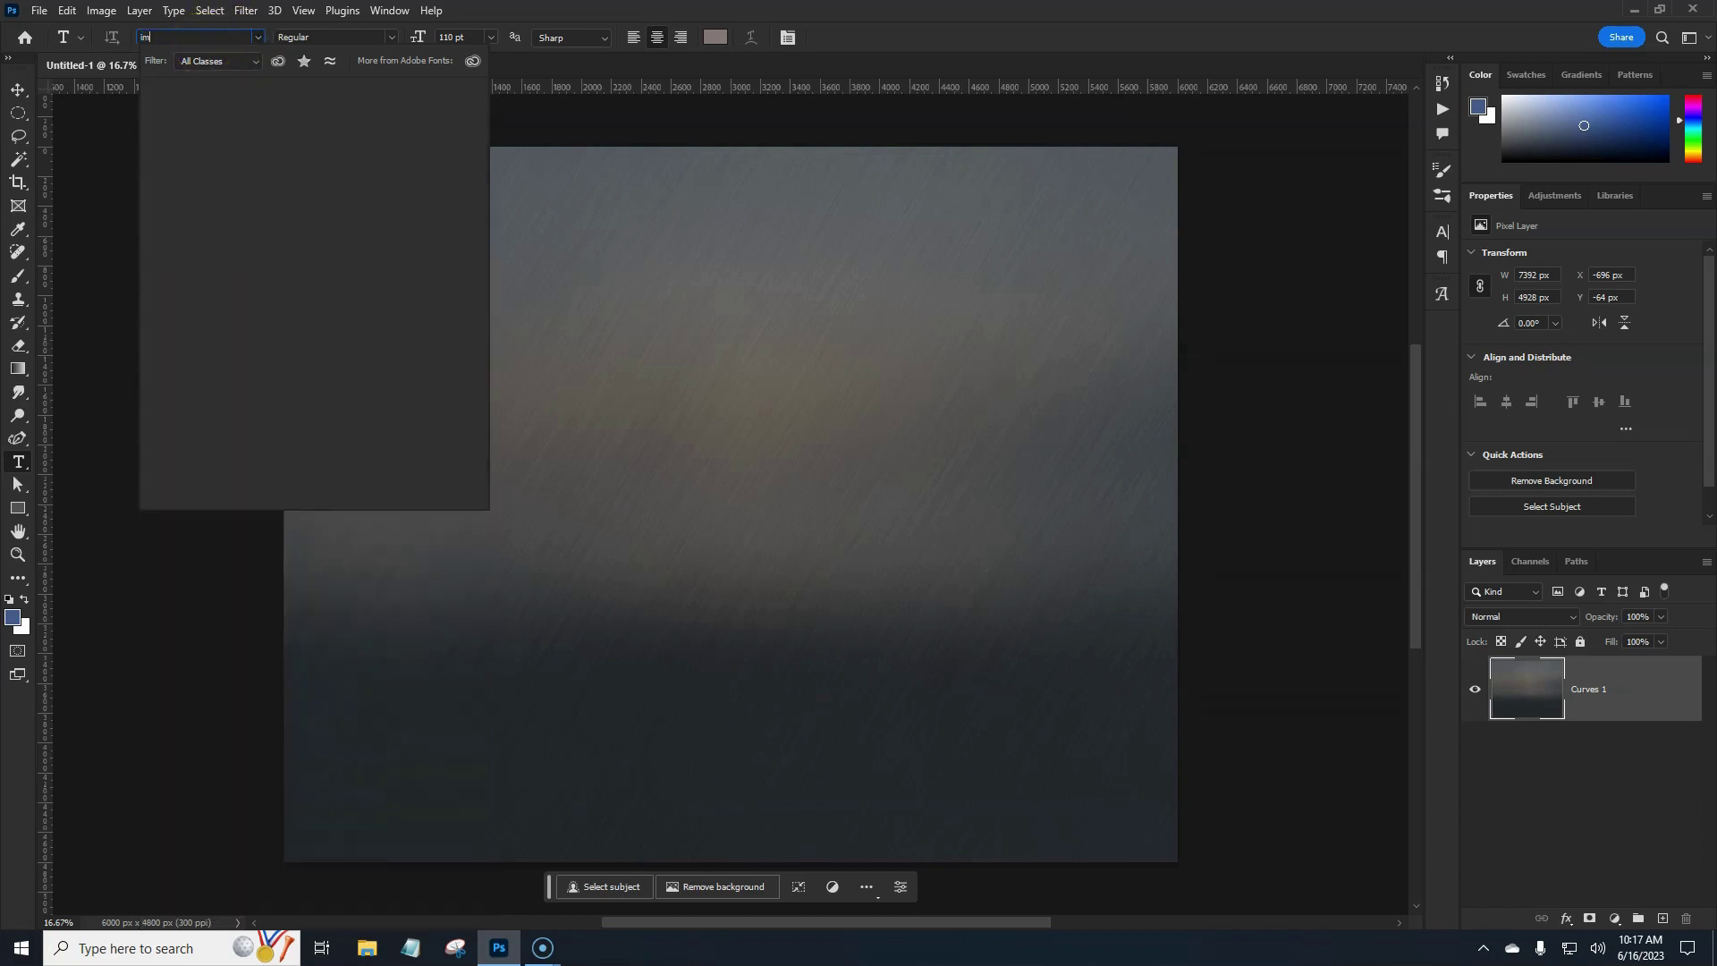
text(pact)
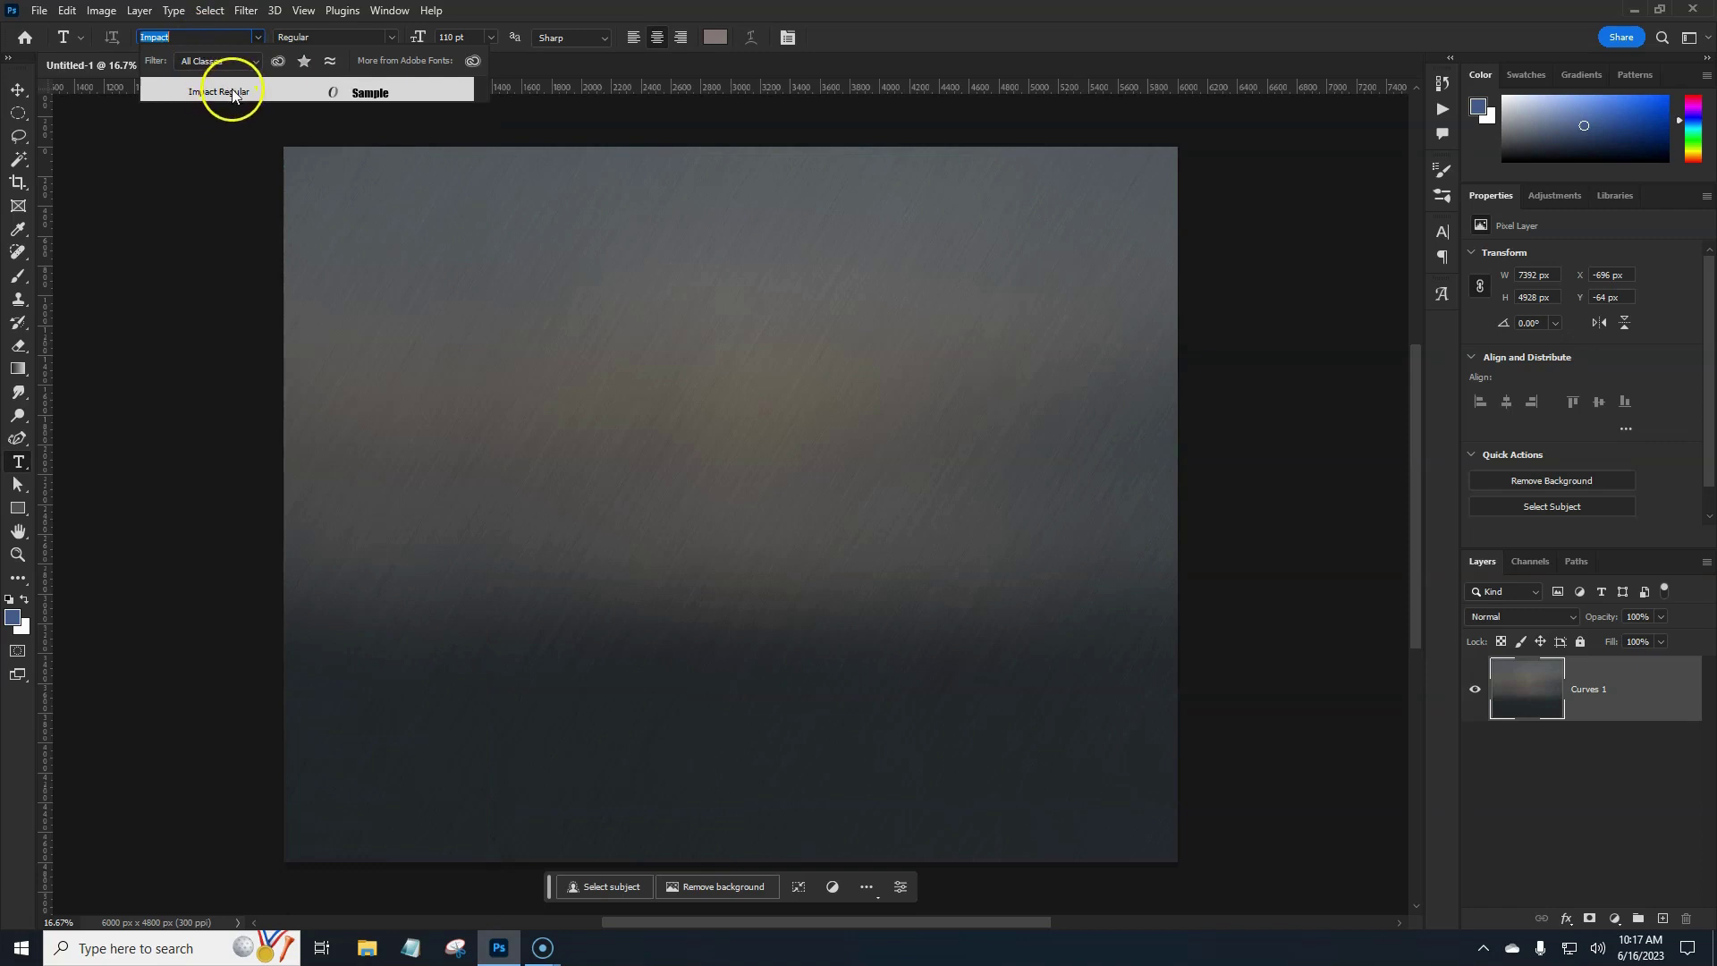
click(232, 91)
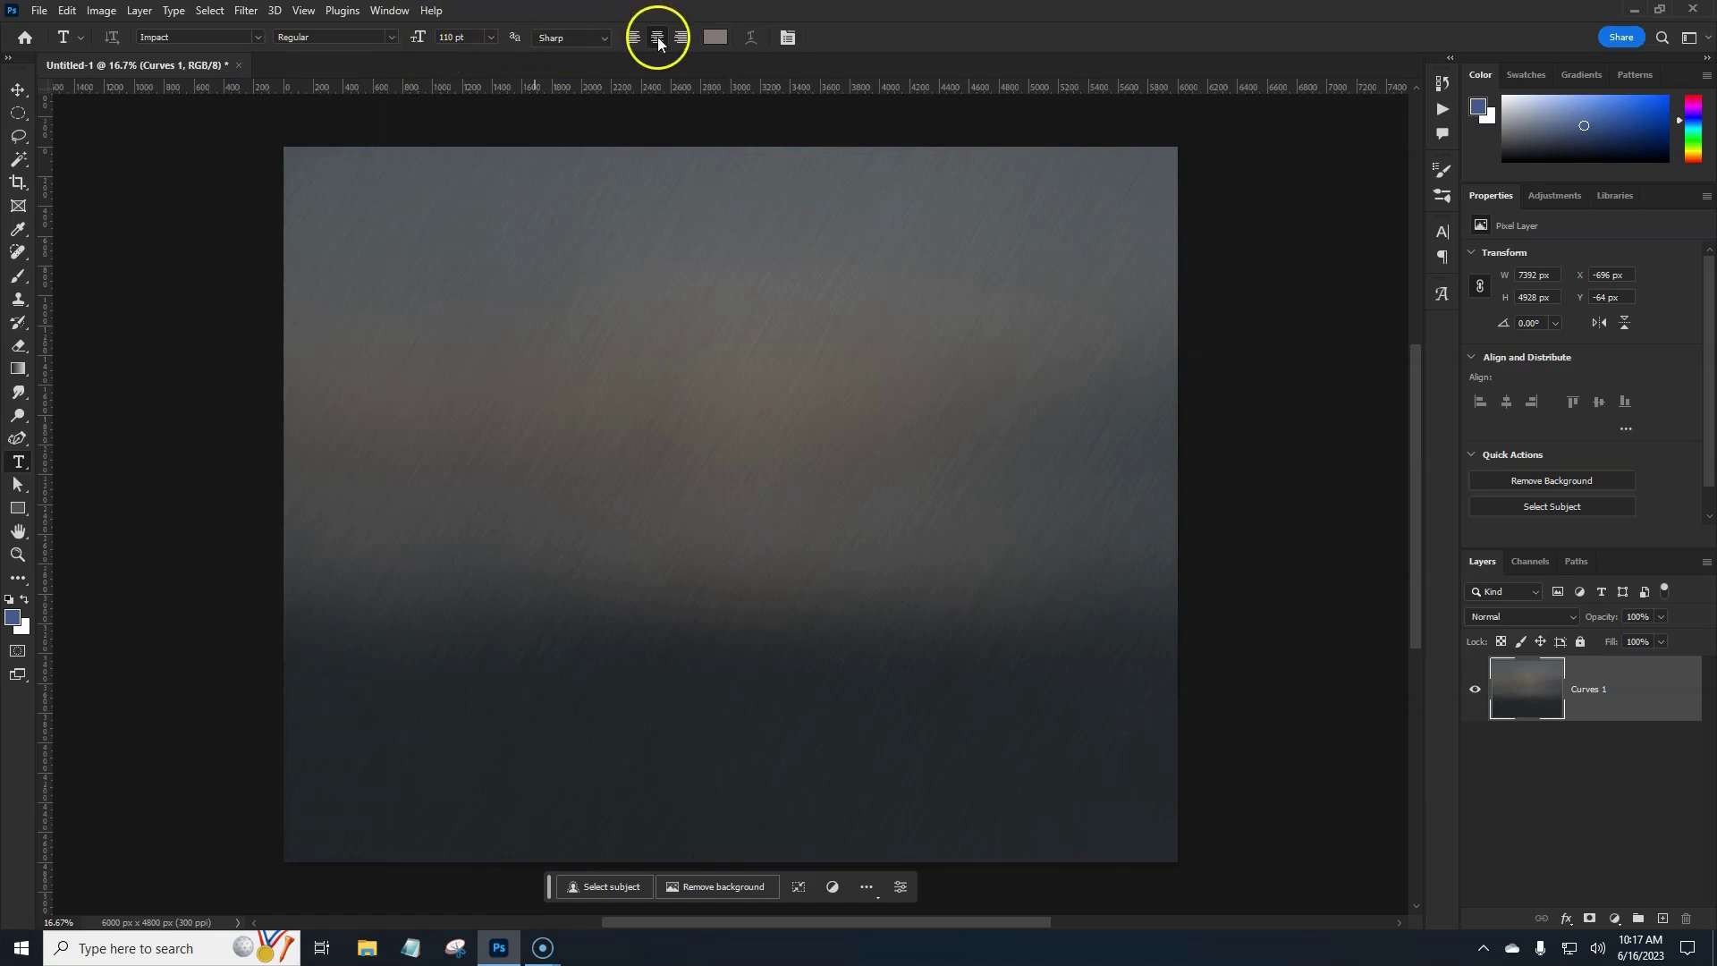
Step: Set the text colour to black
click(714, 37)
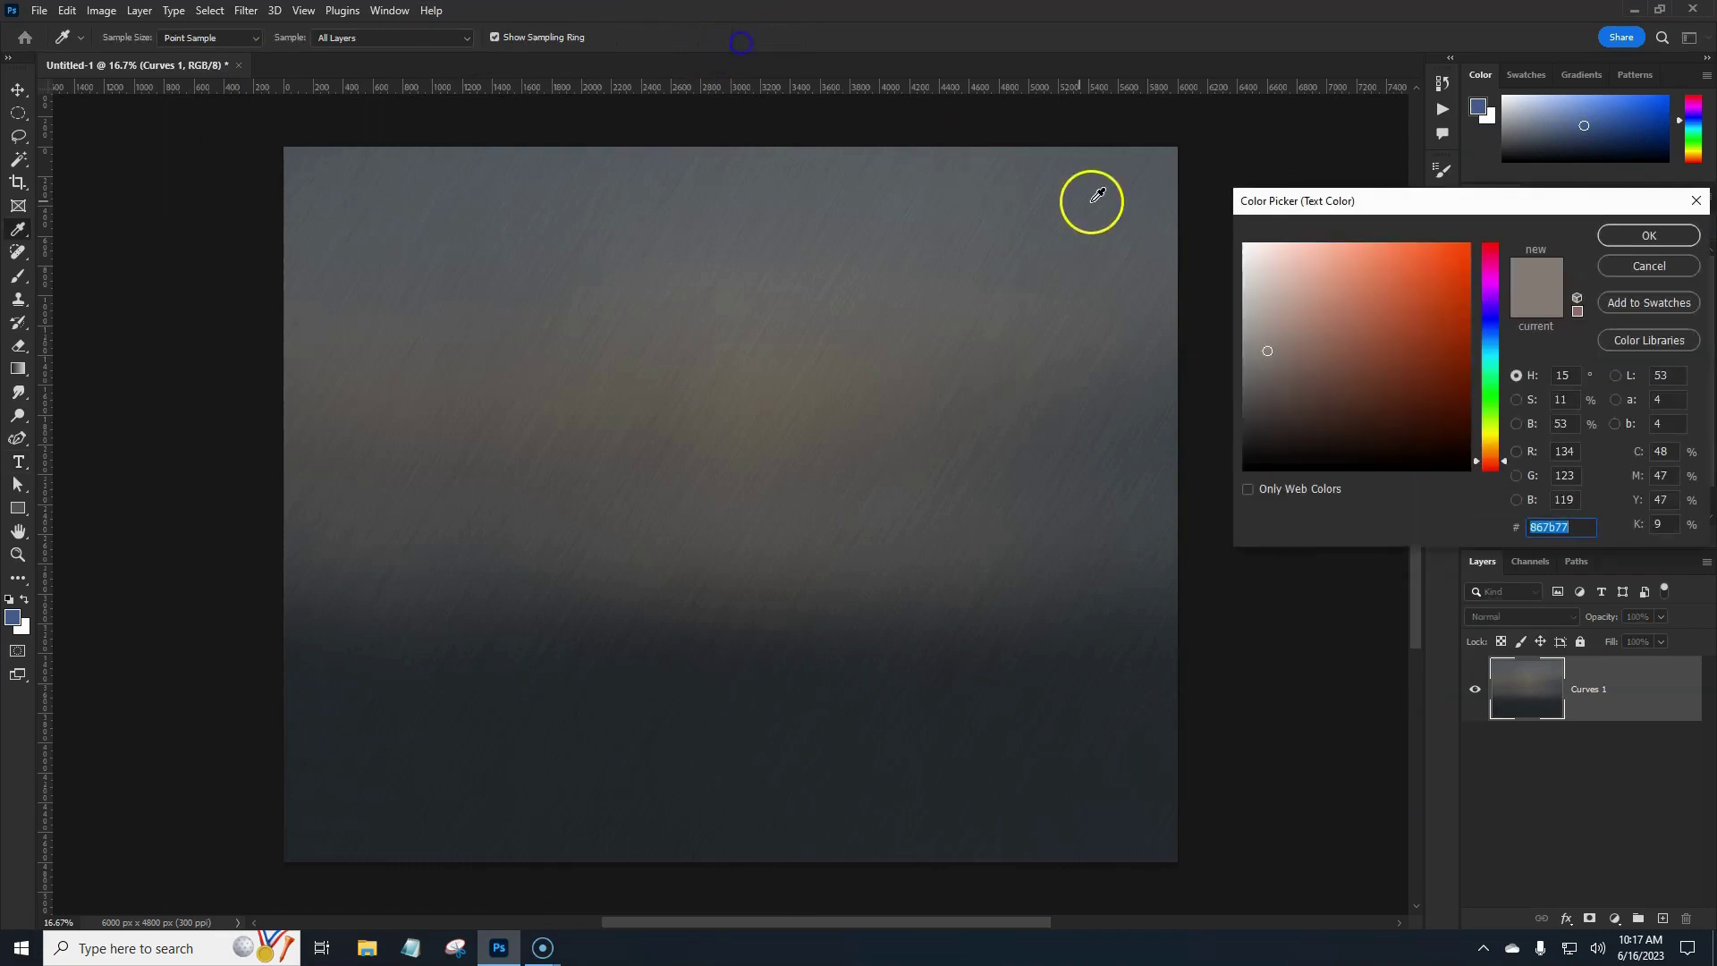
click(1247, 468)
click(1653, 238)
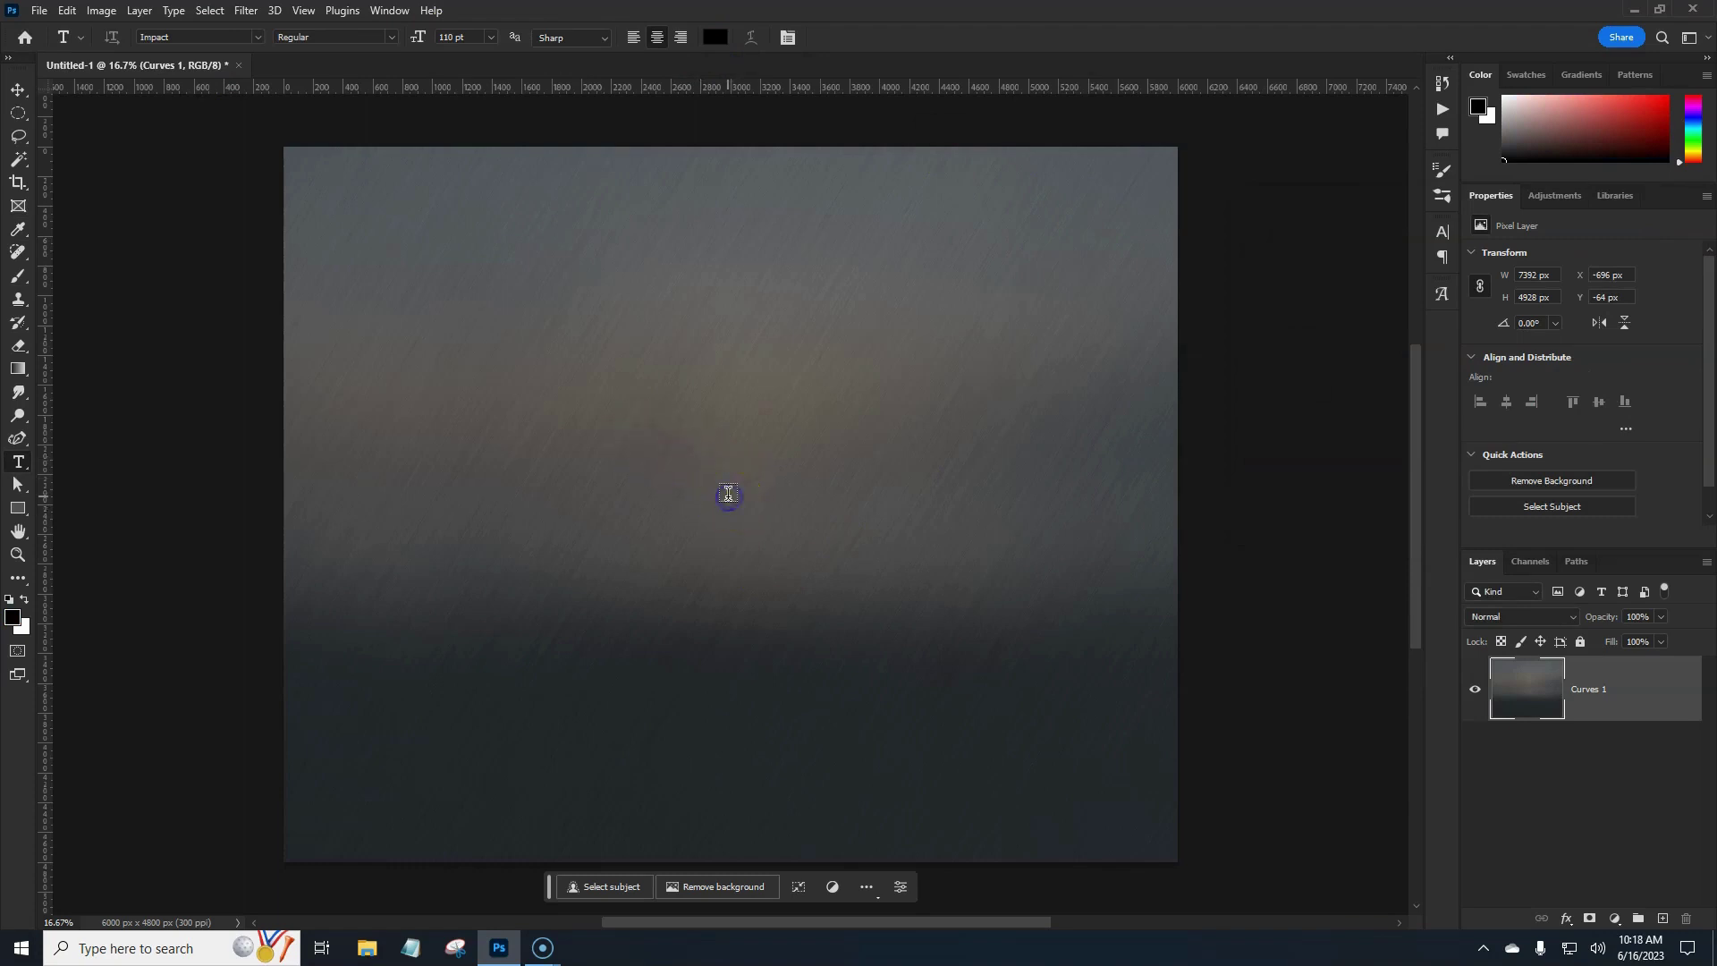
Step: Add a text layer reading GARAGE near the centre of the canvas
click(727, 493)
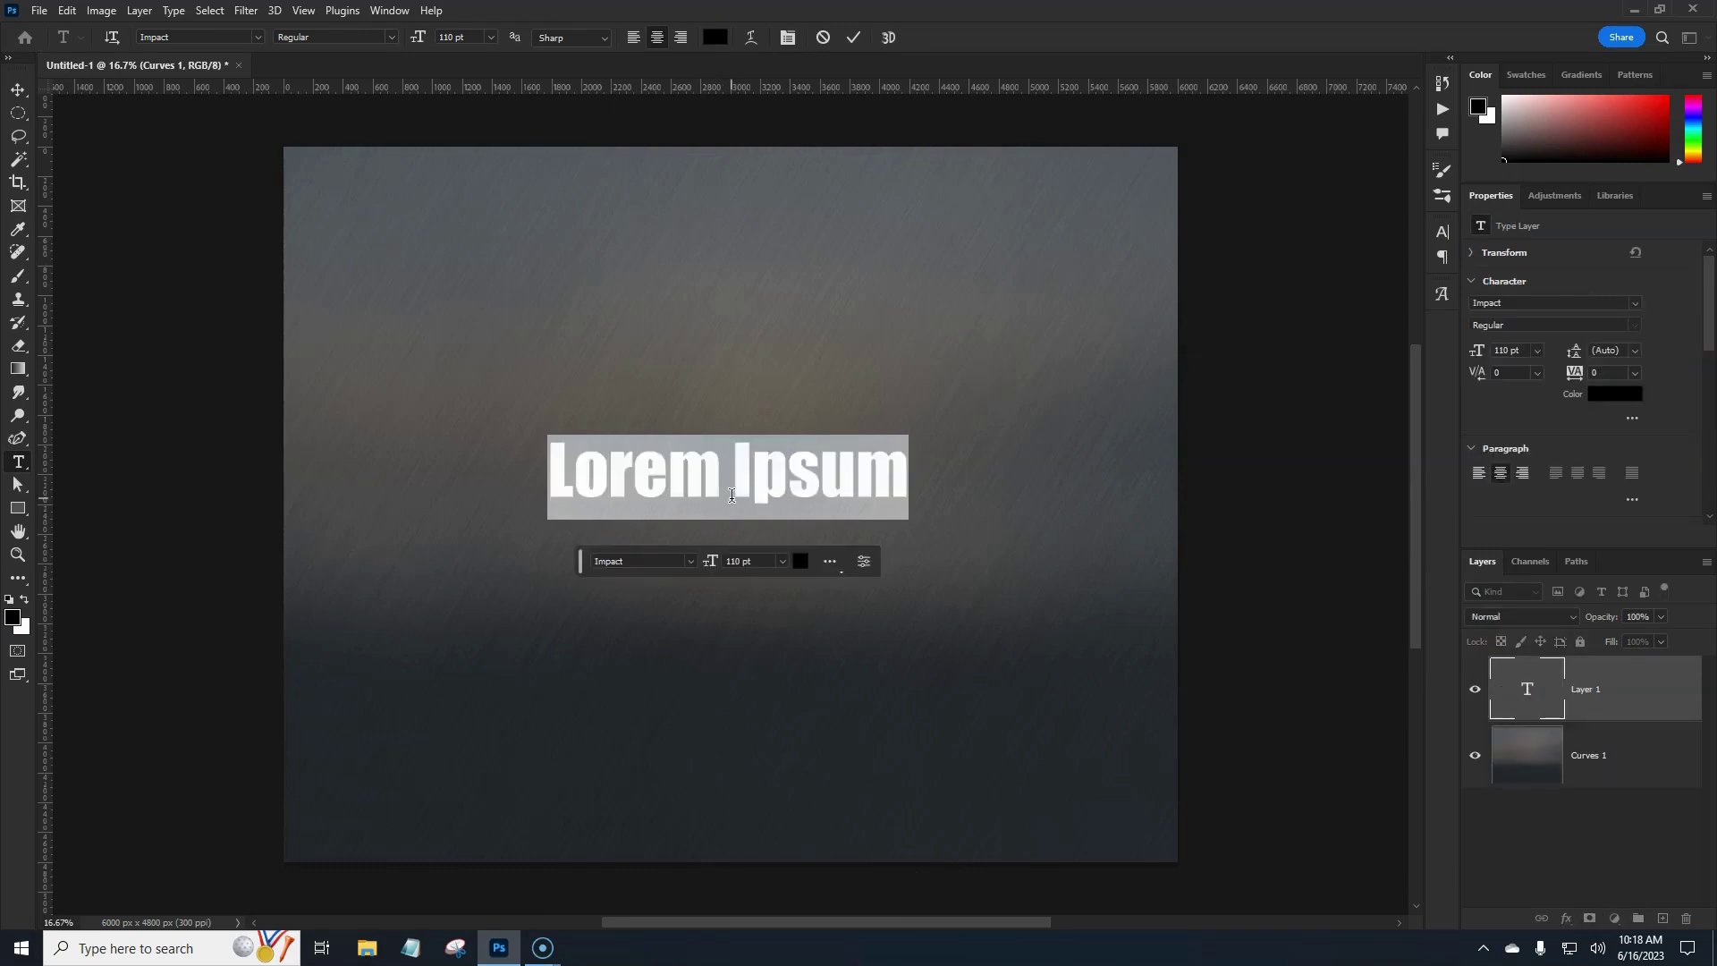
click(732, 495)
key(ctrl+a)
key(BackSpace)
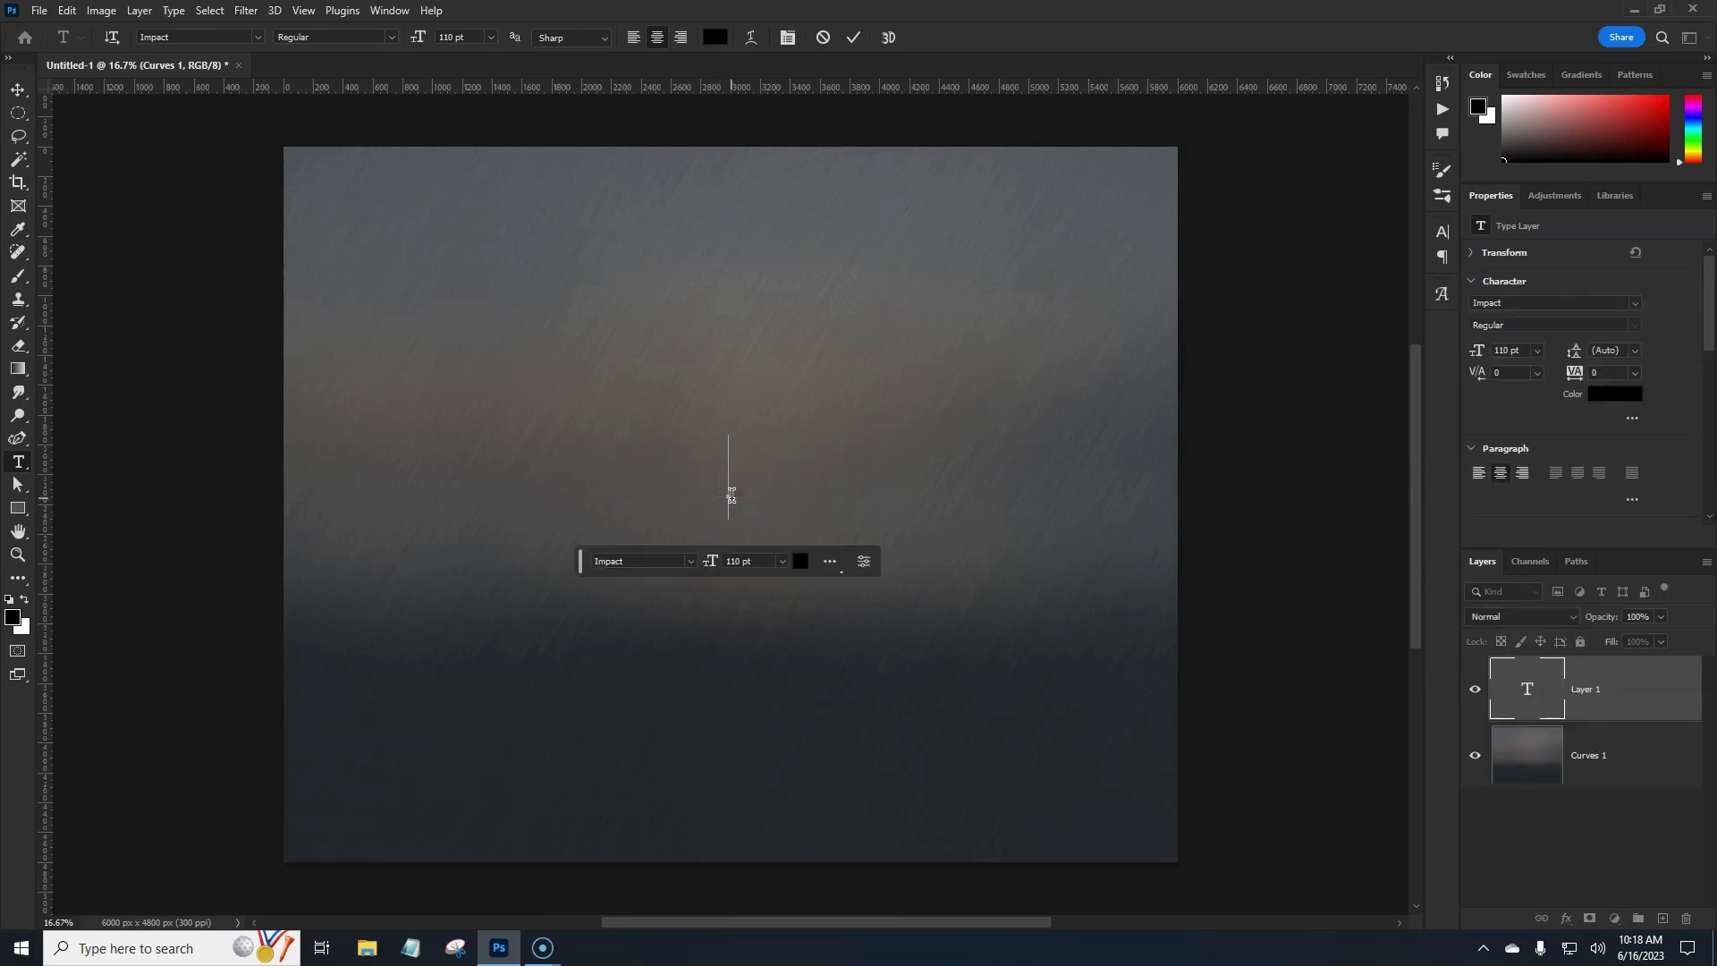
text(GA)
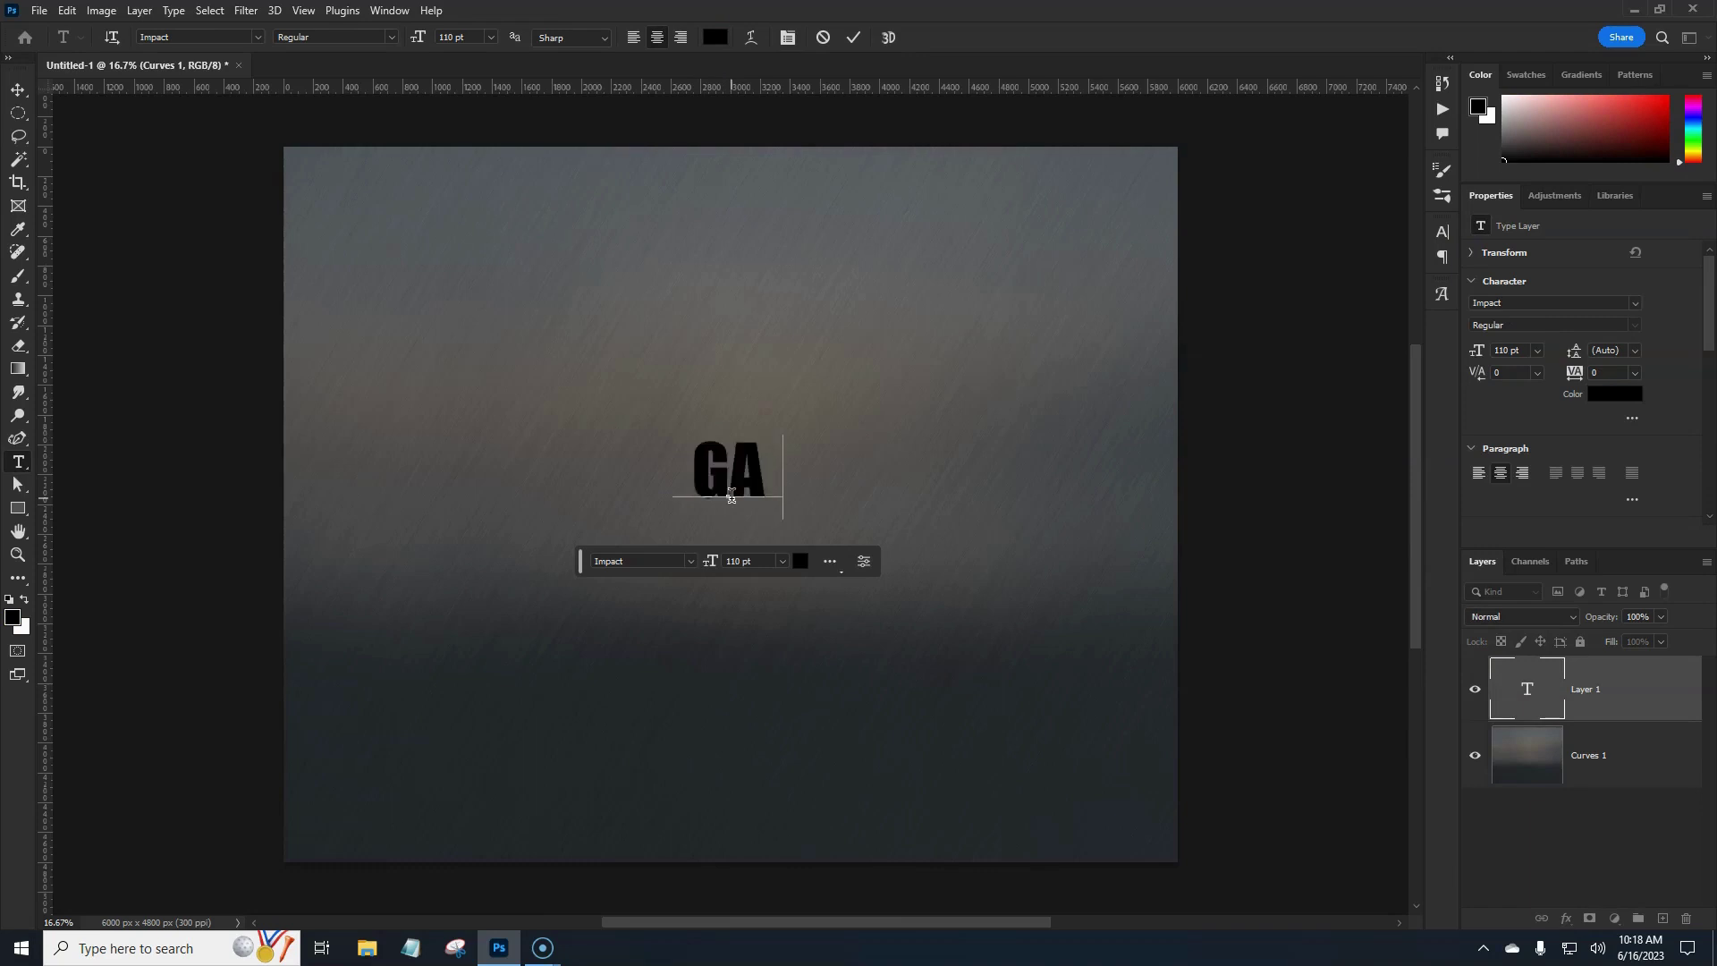
text(RAGE)
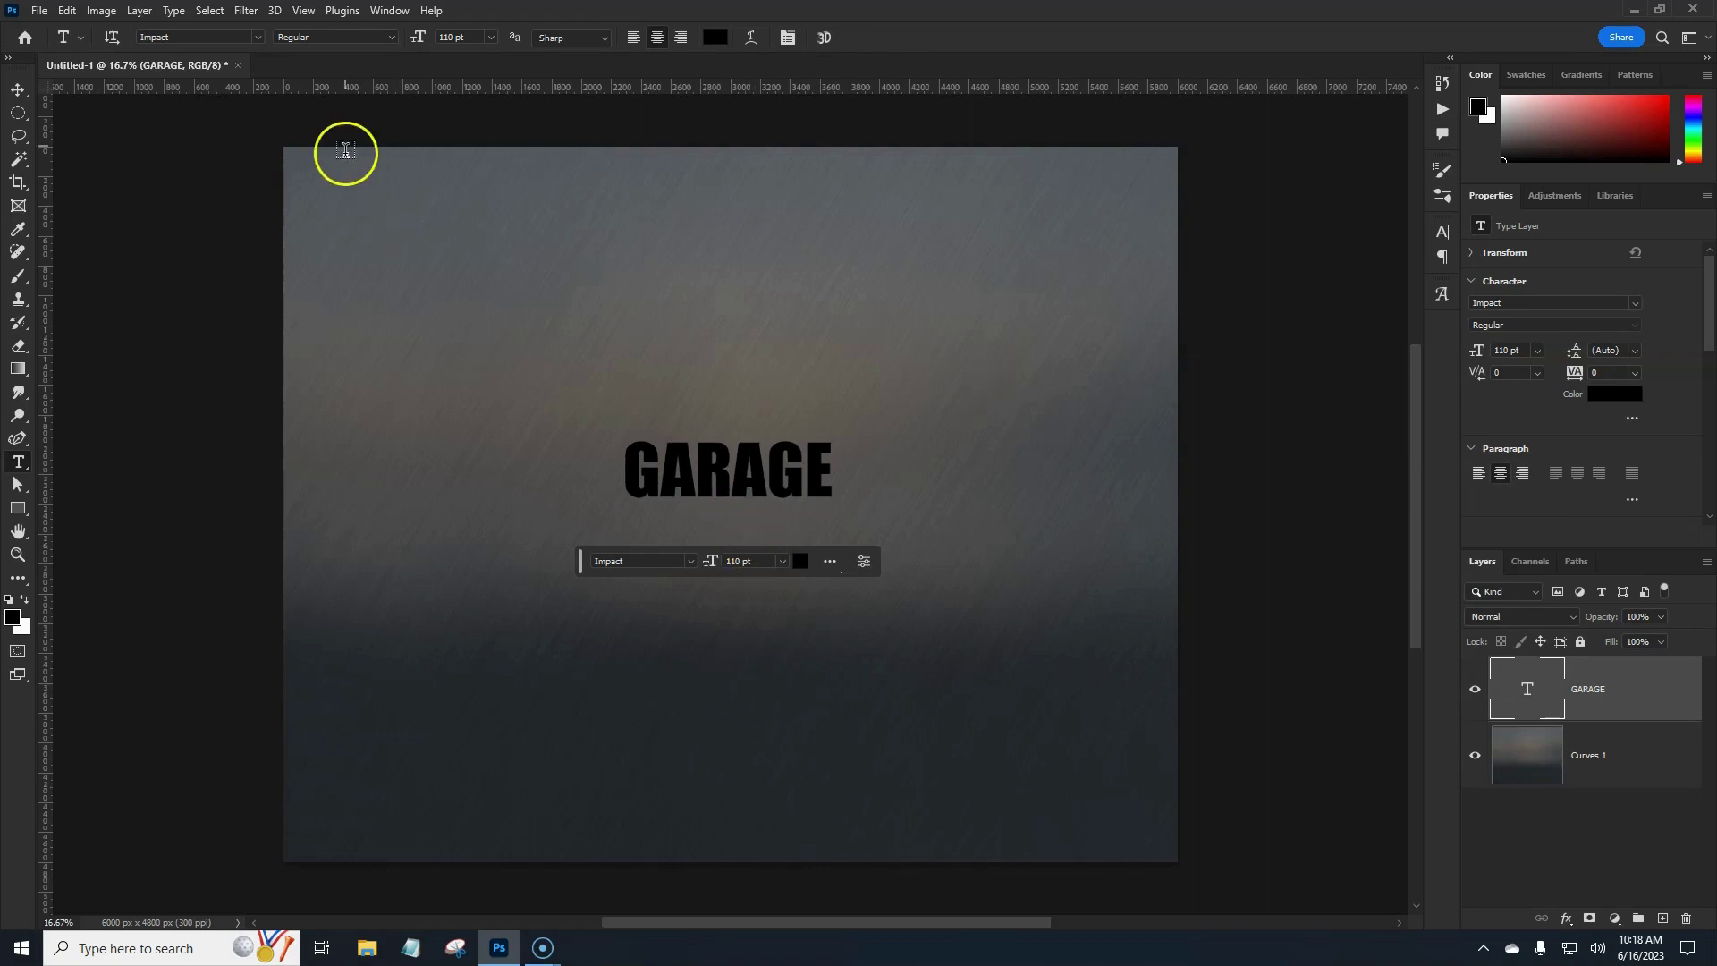
Step: Create a new guide layout with 2 columns and 2 rows to mark the canvas centre
click(388, 10)
click(309, 11)
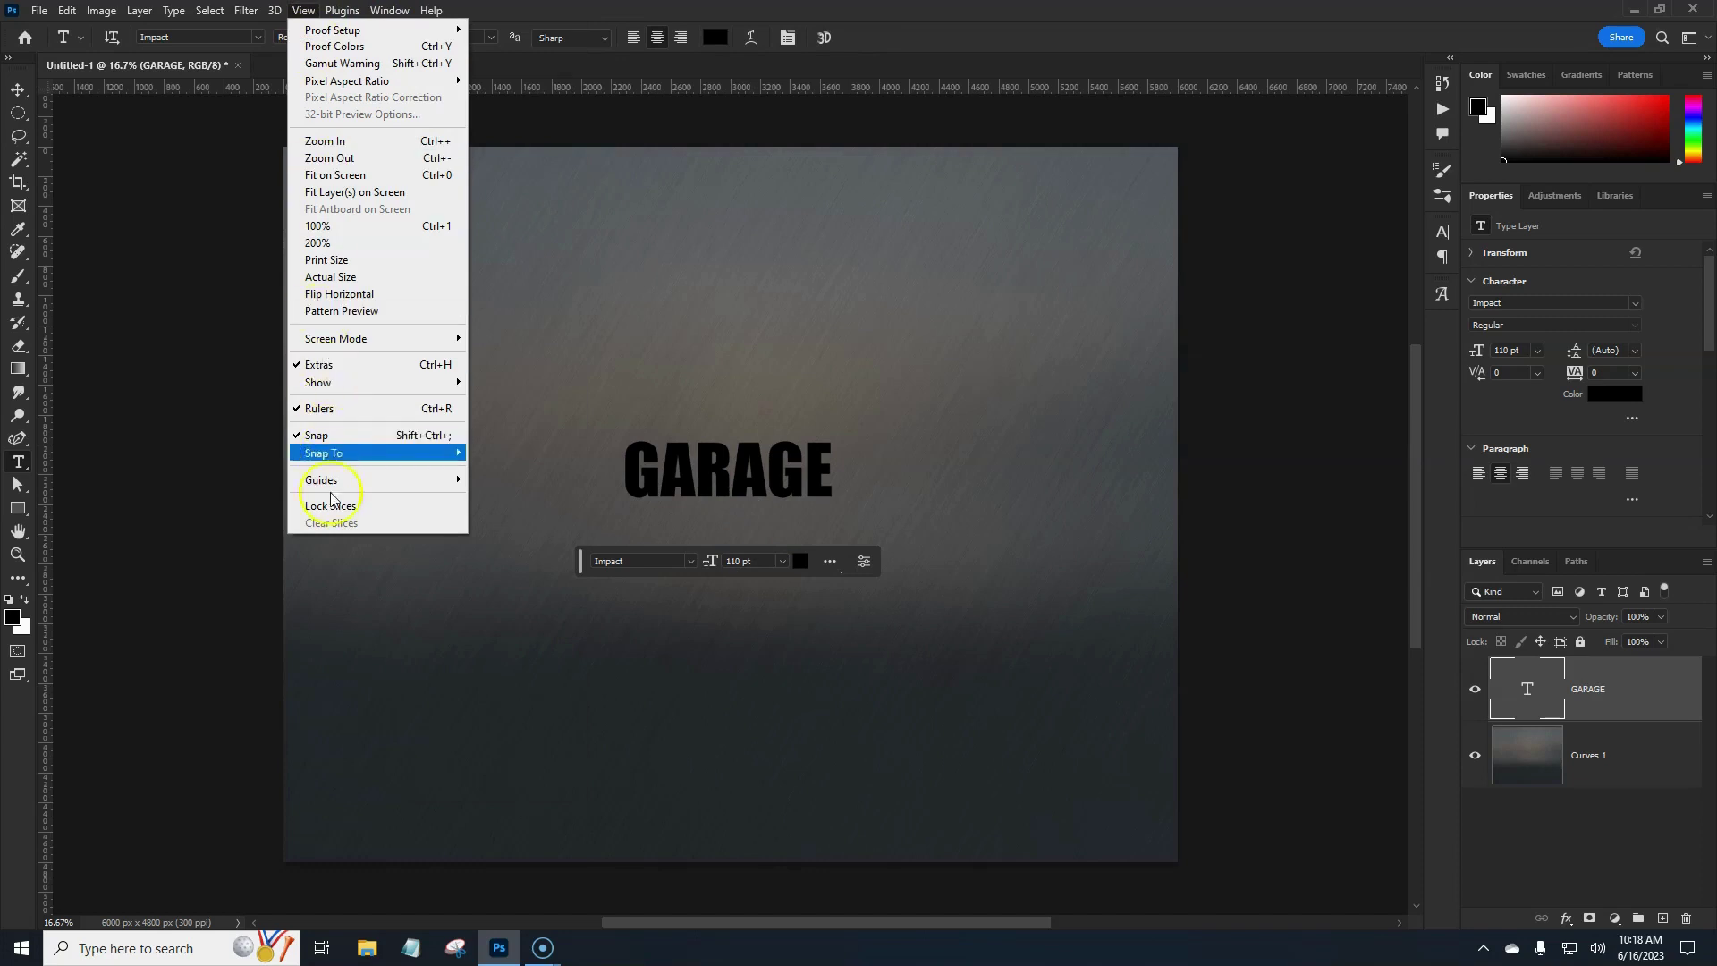
mouse_move(343, 480)
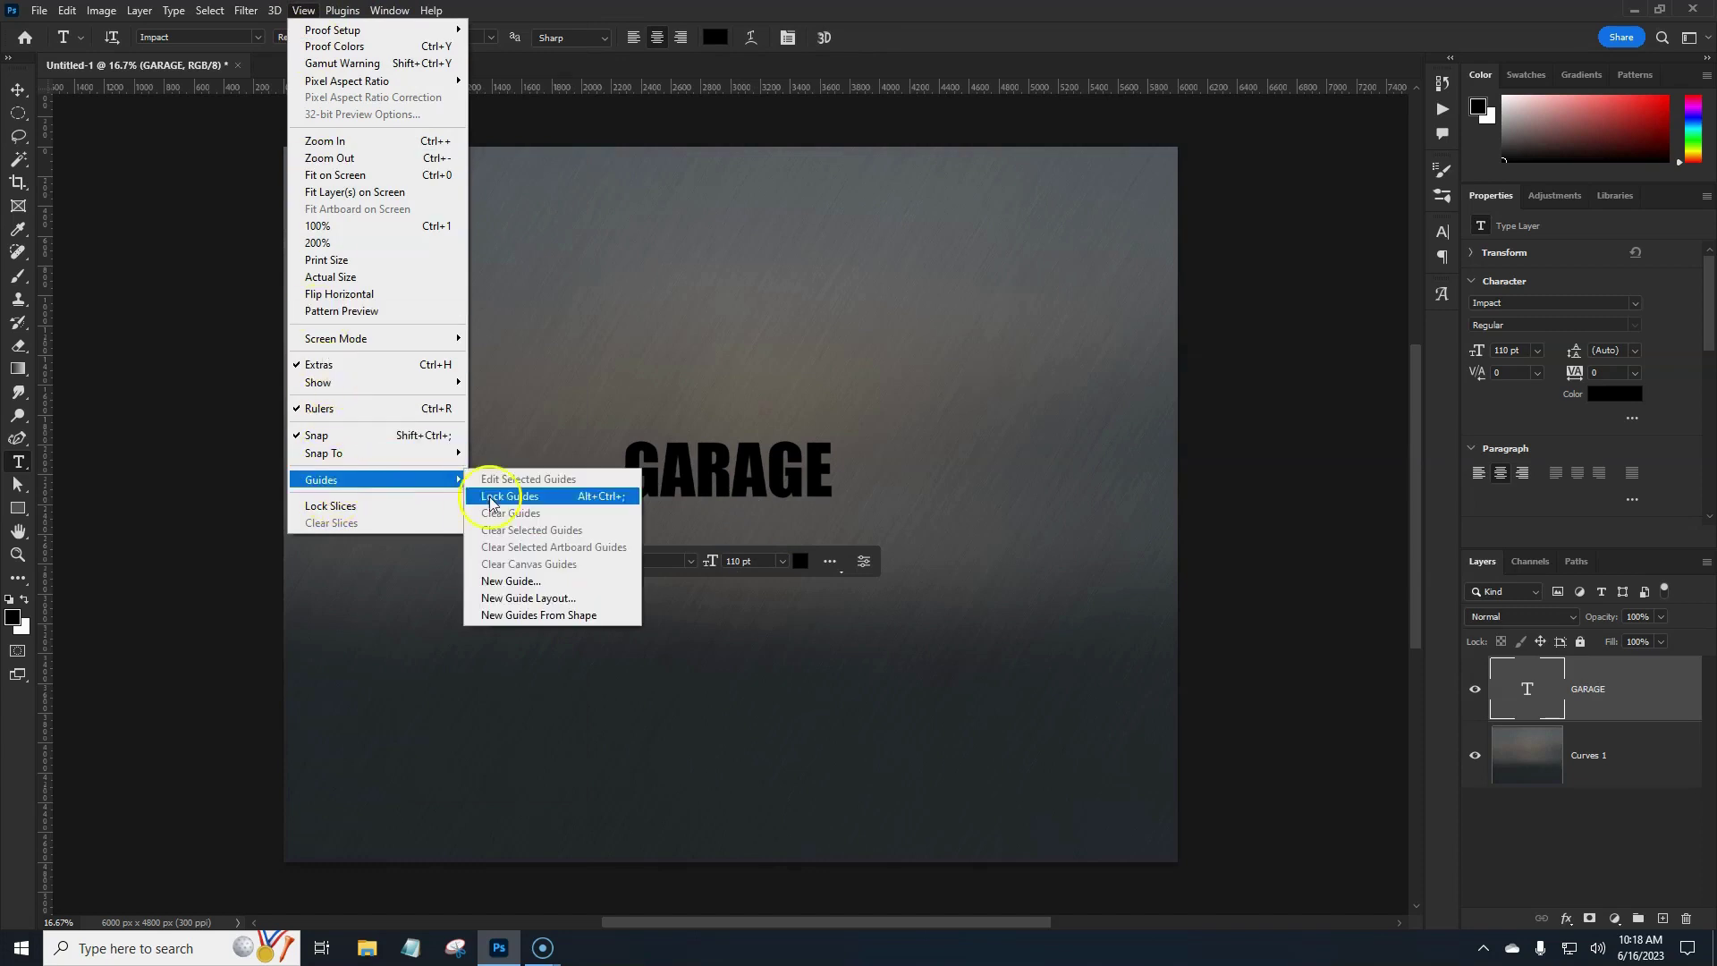
click(511, 598)
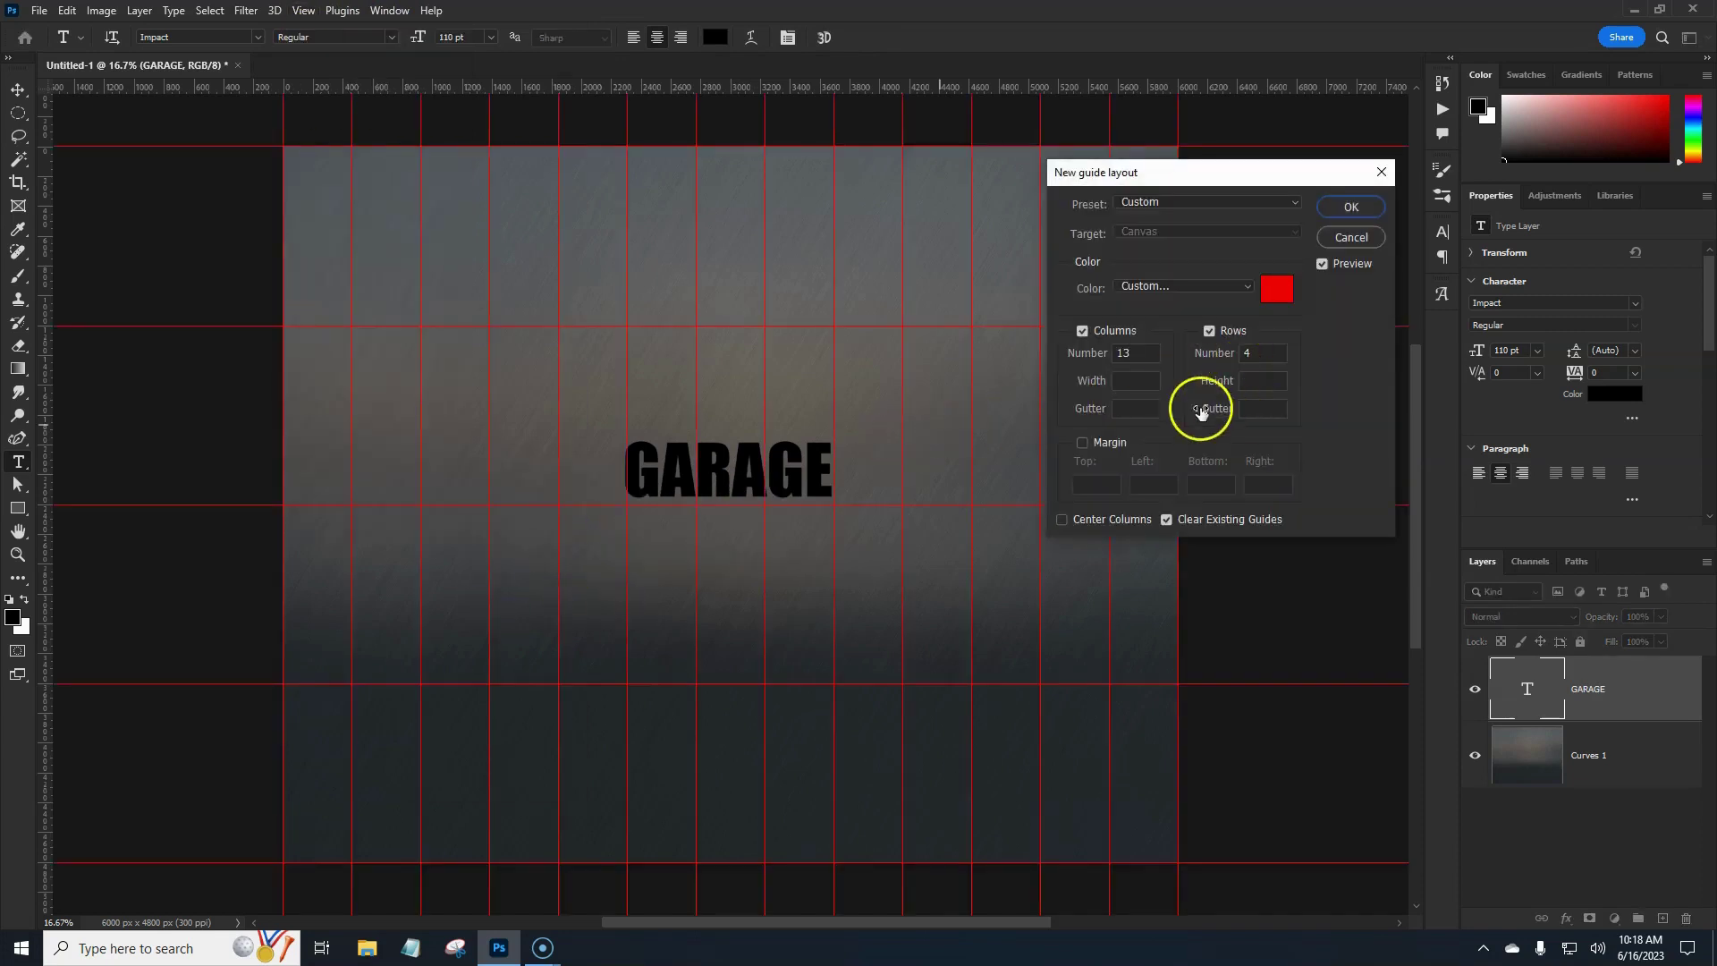
double_click(1132, 354)
text(2)
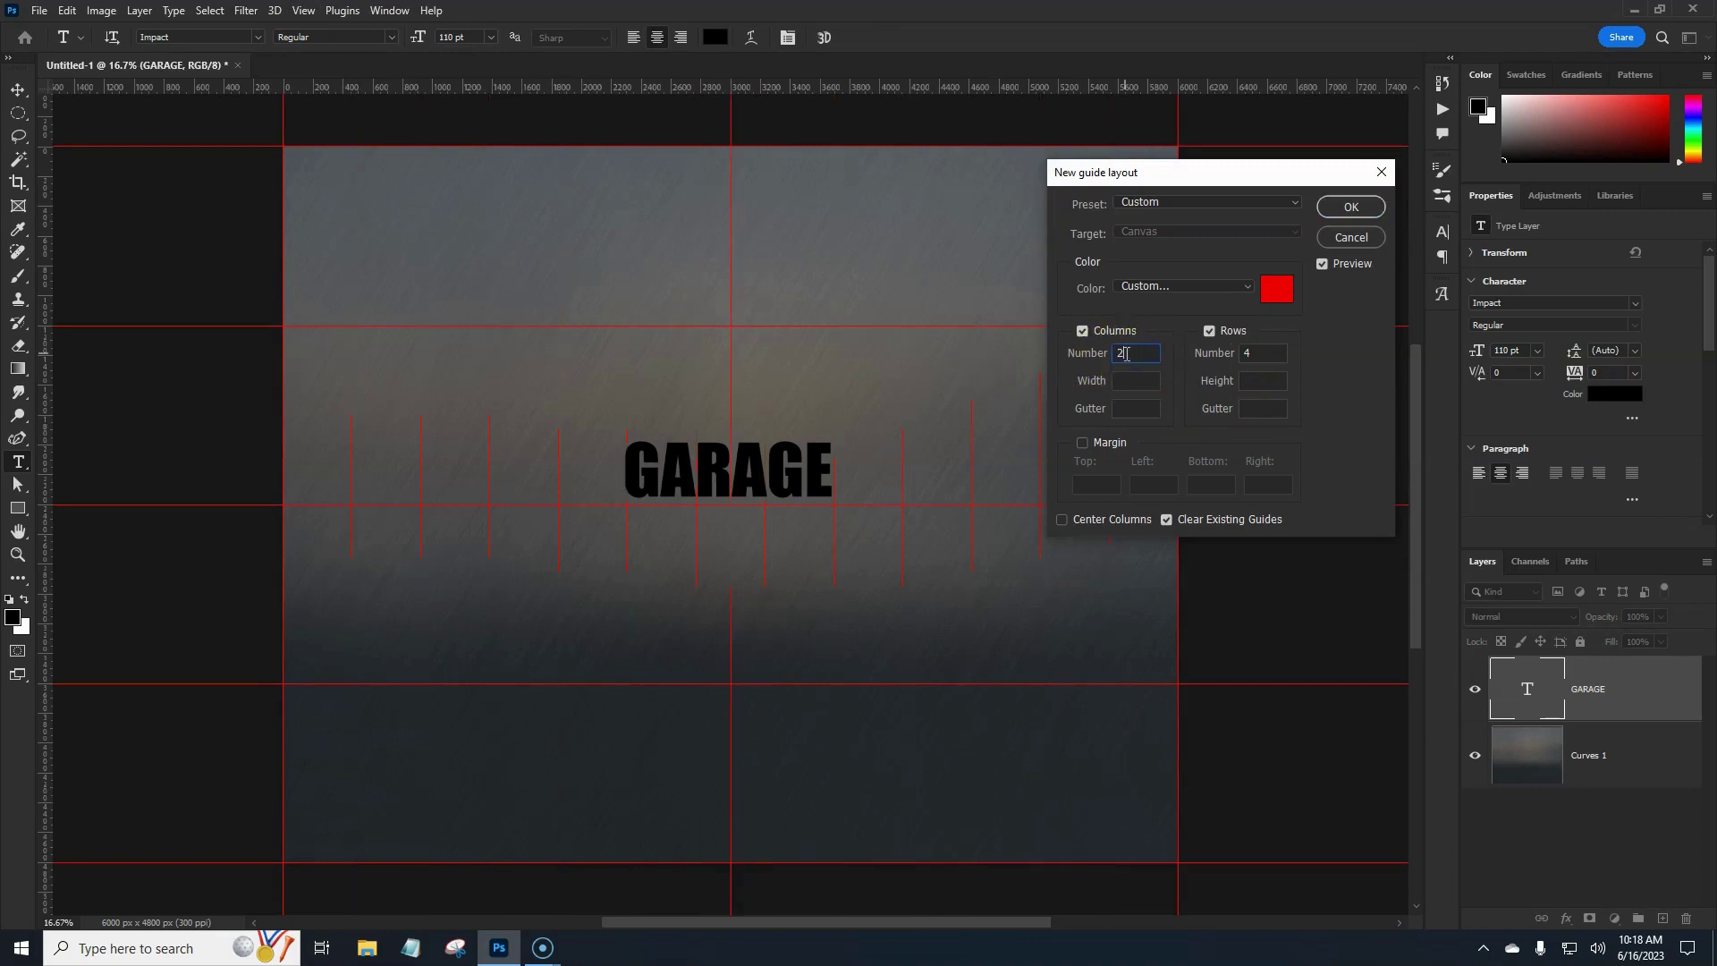
double_click(1243, 352)
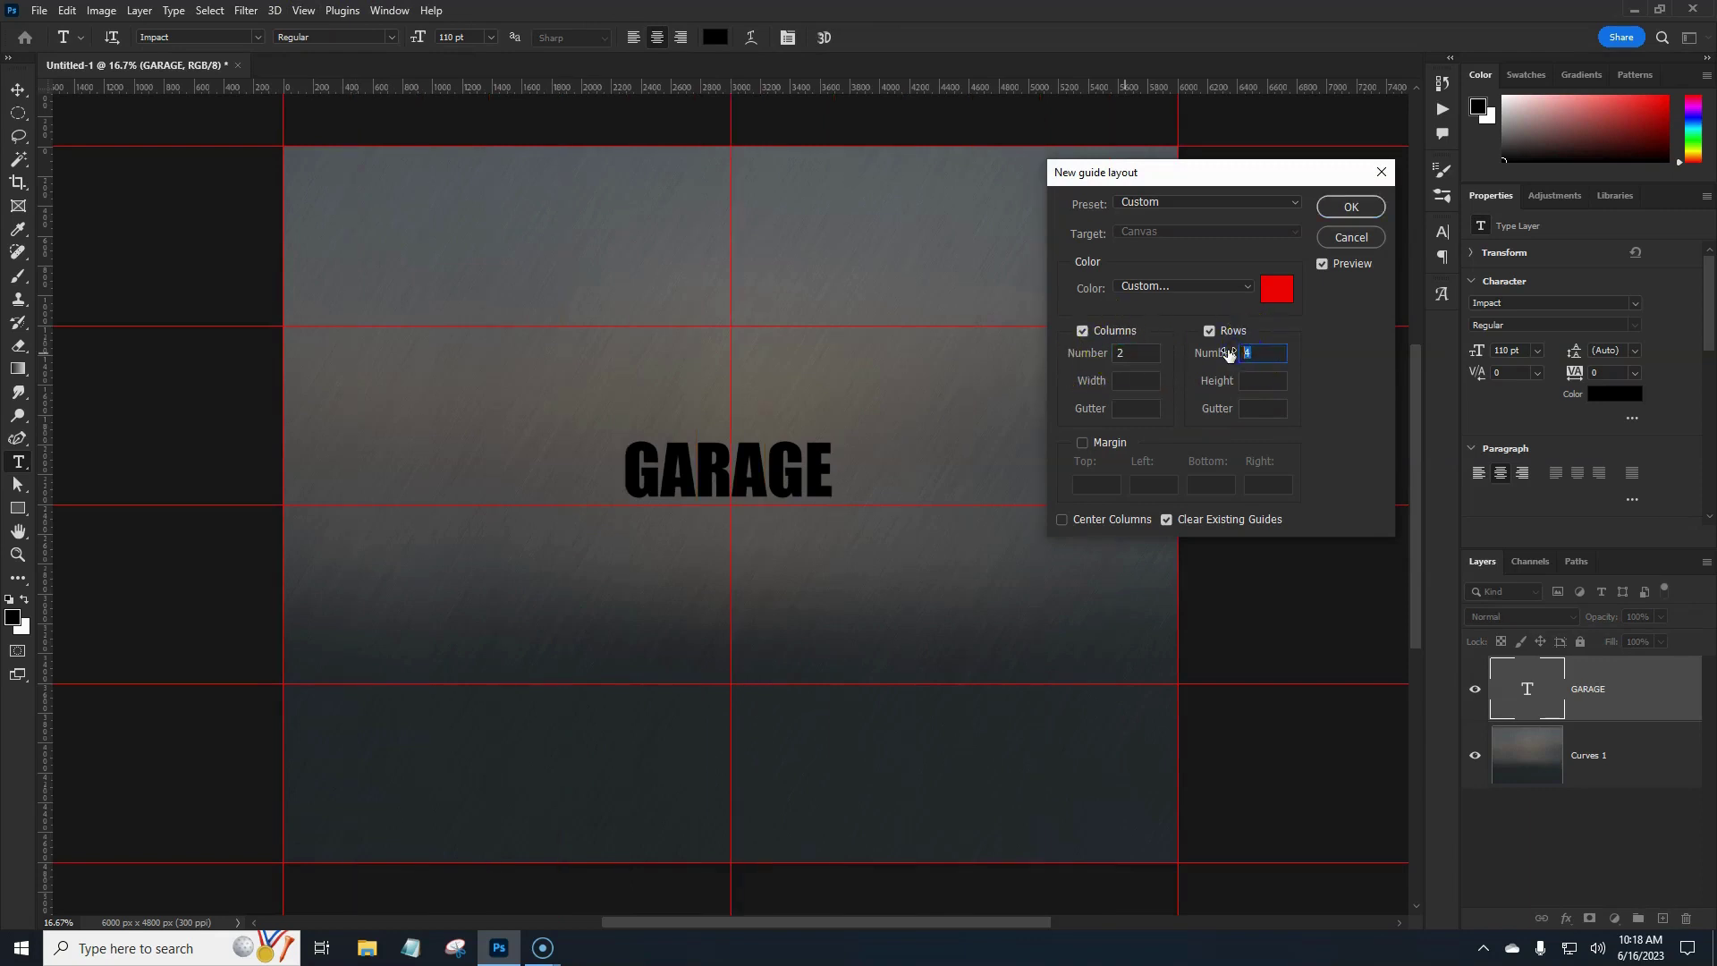
text(2)
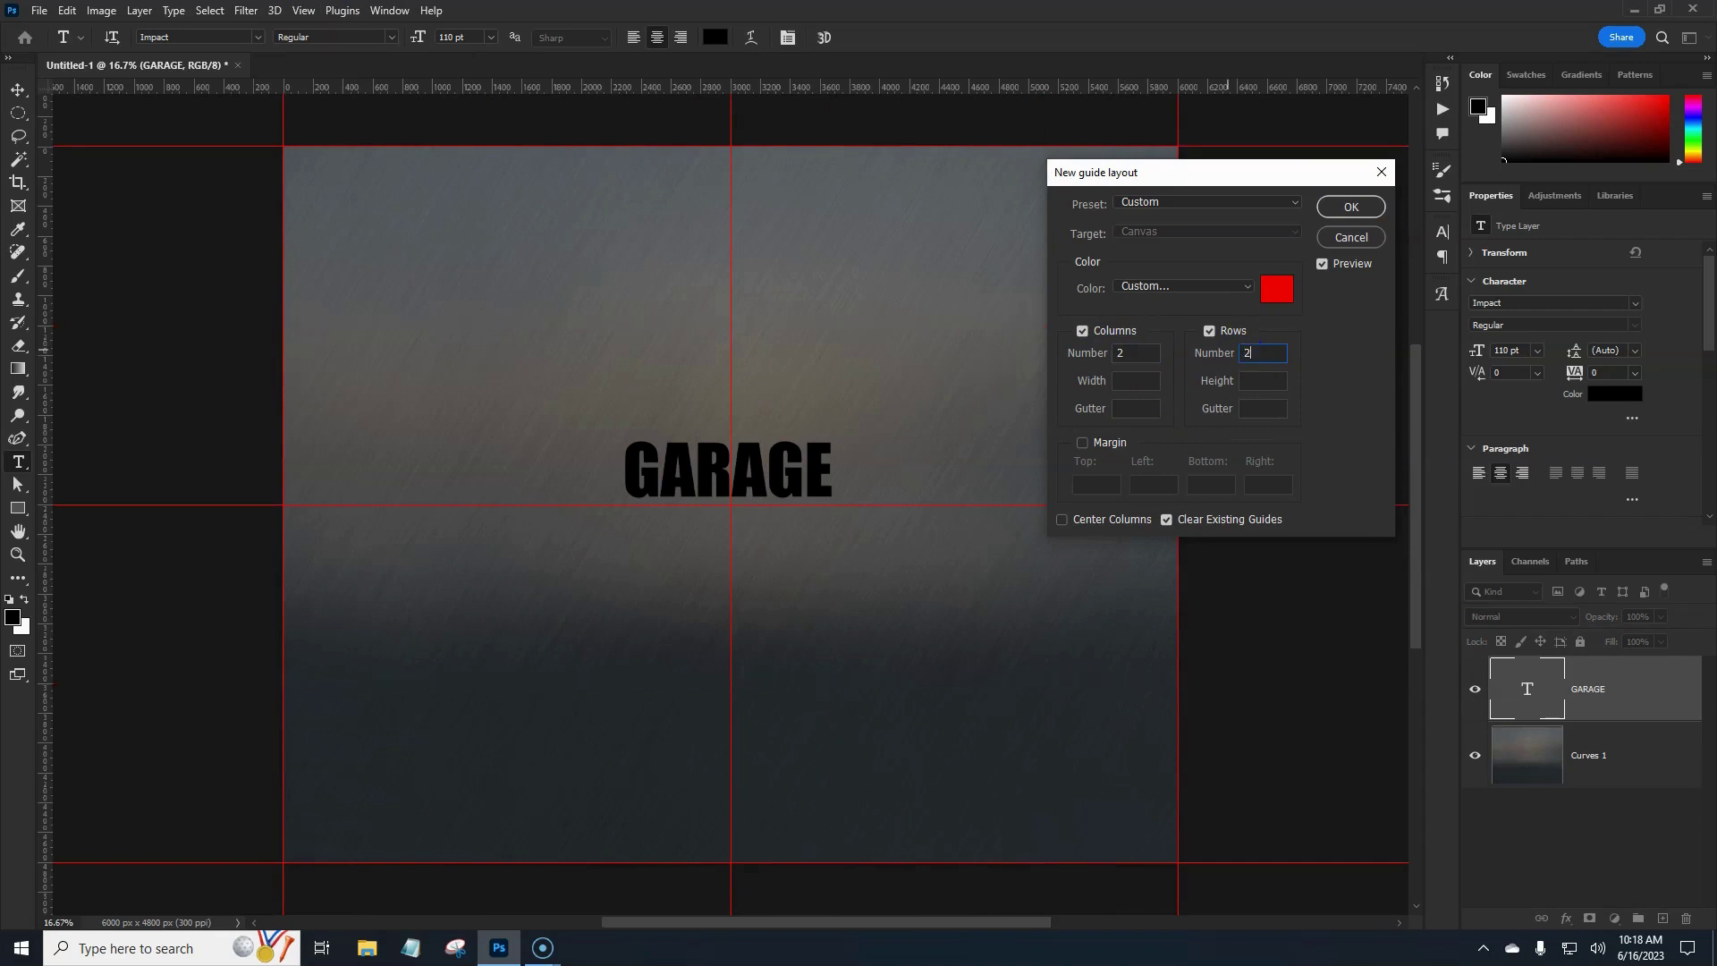
click(1351, 206)
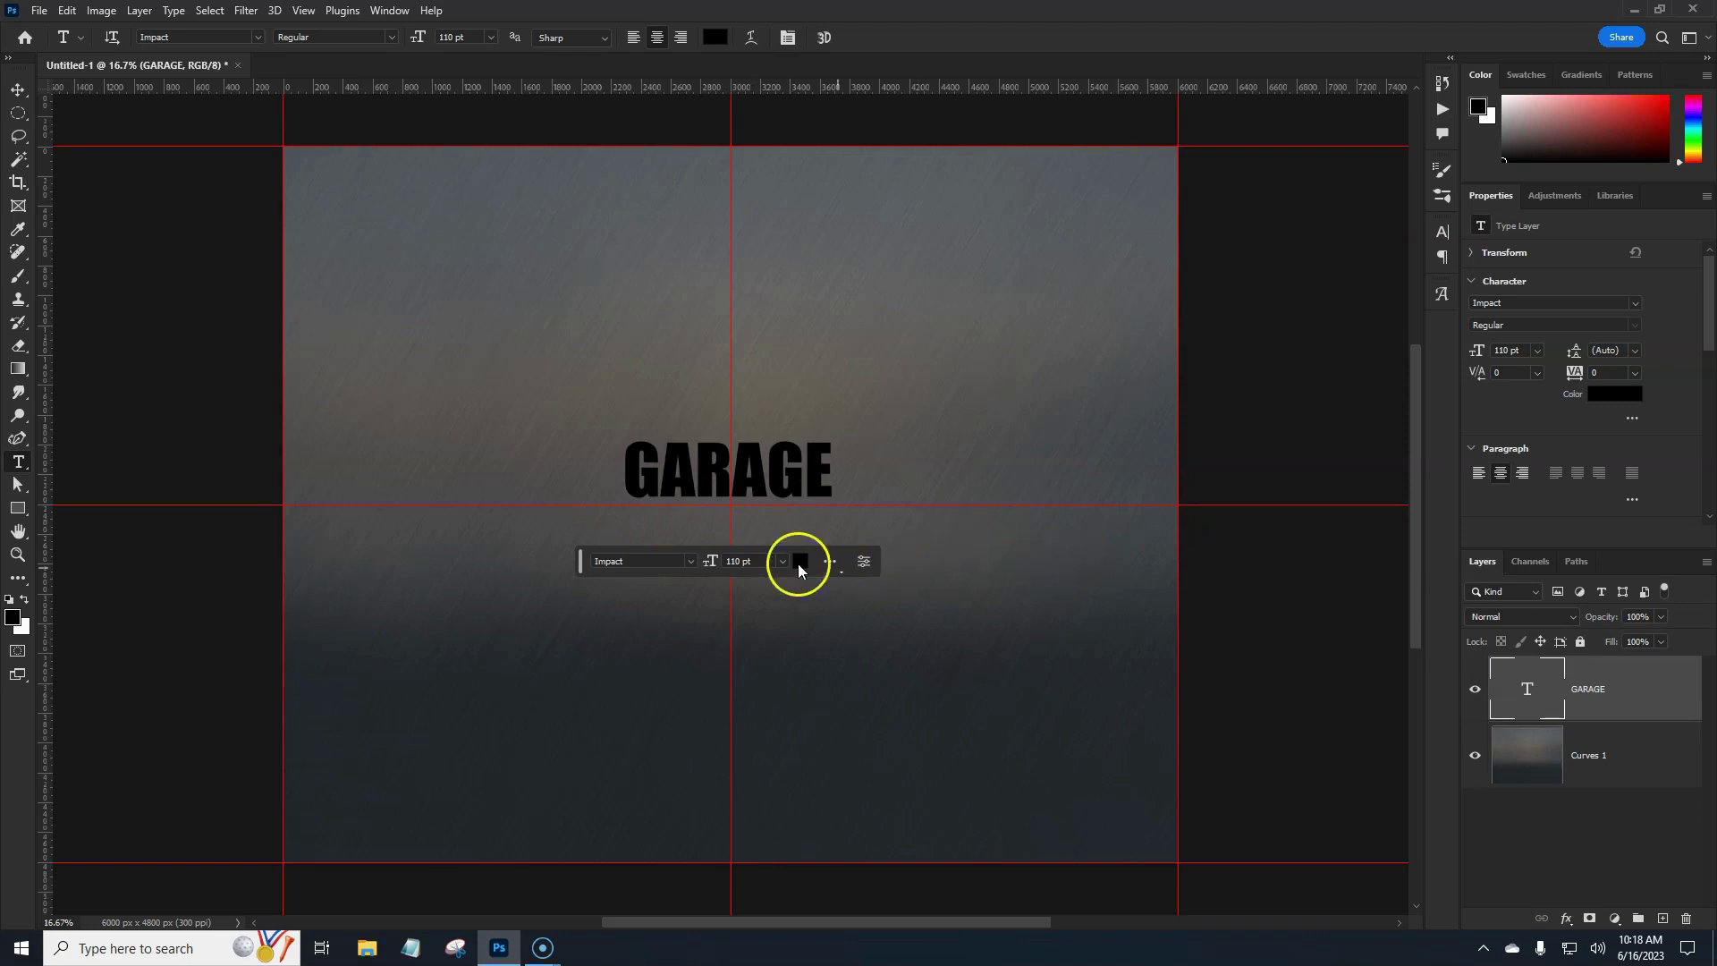
Step: Move the GARAGE text so its centre sits on the guide intersection, at about X 2997 px, Y 2400 px
key(ctrl+t)
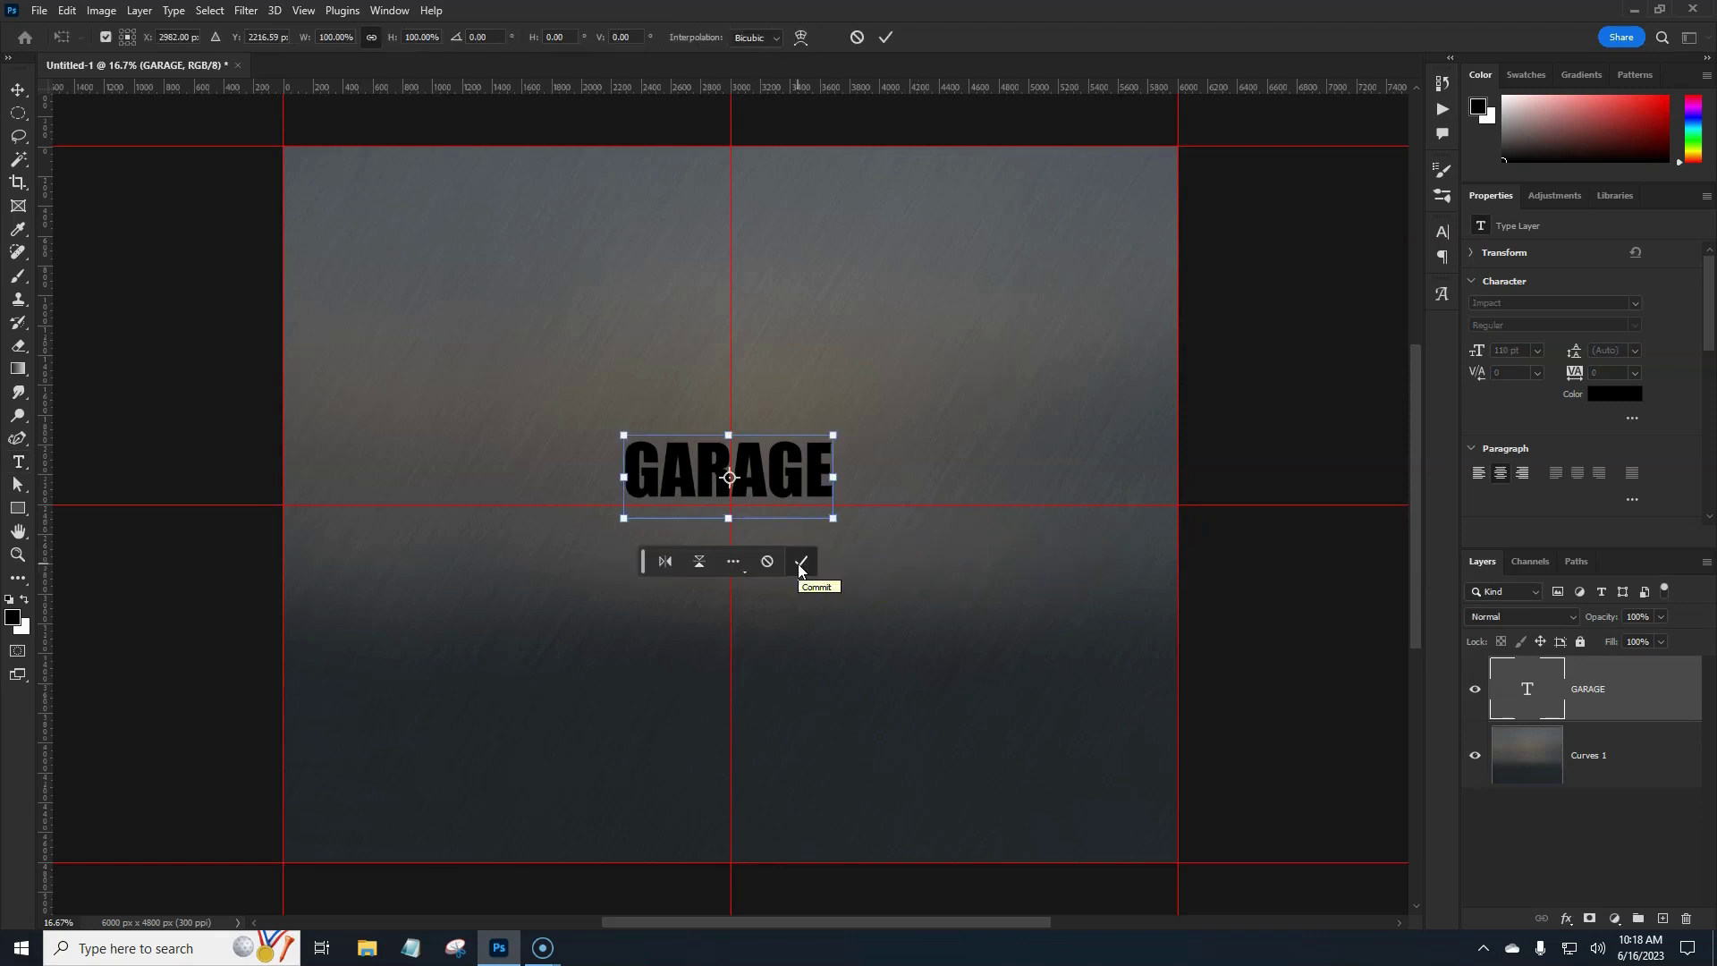
drag(758, 485, 760, 521)
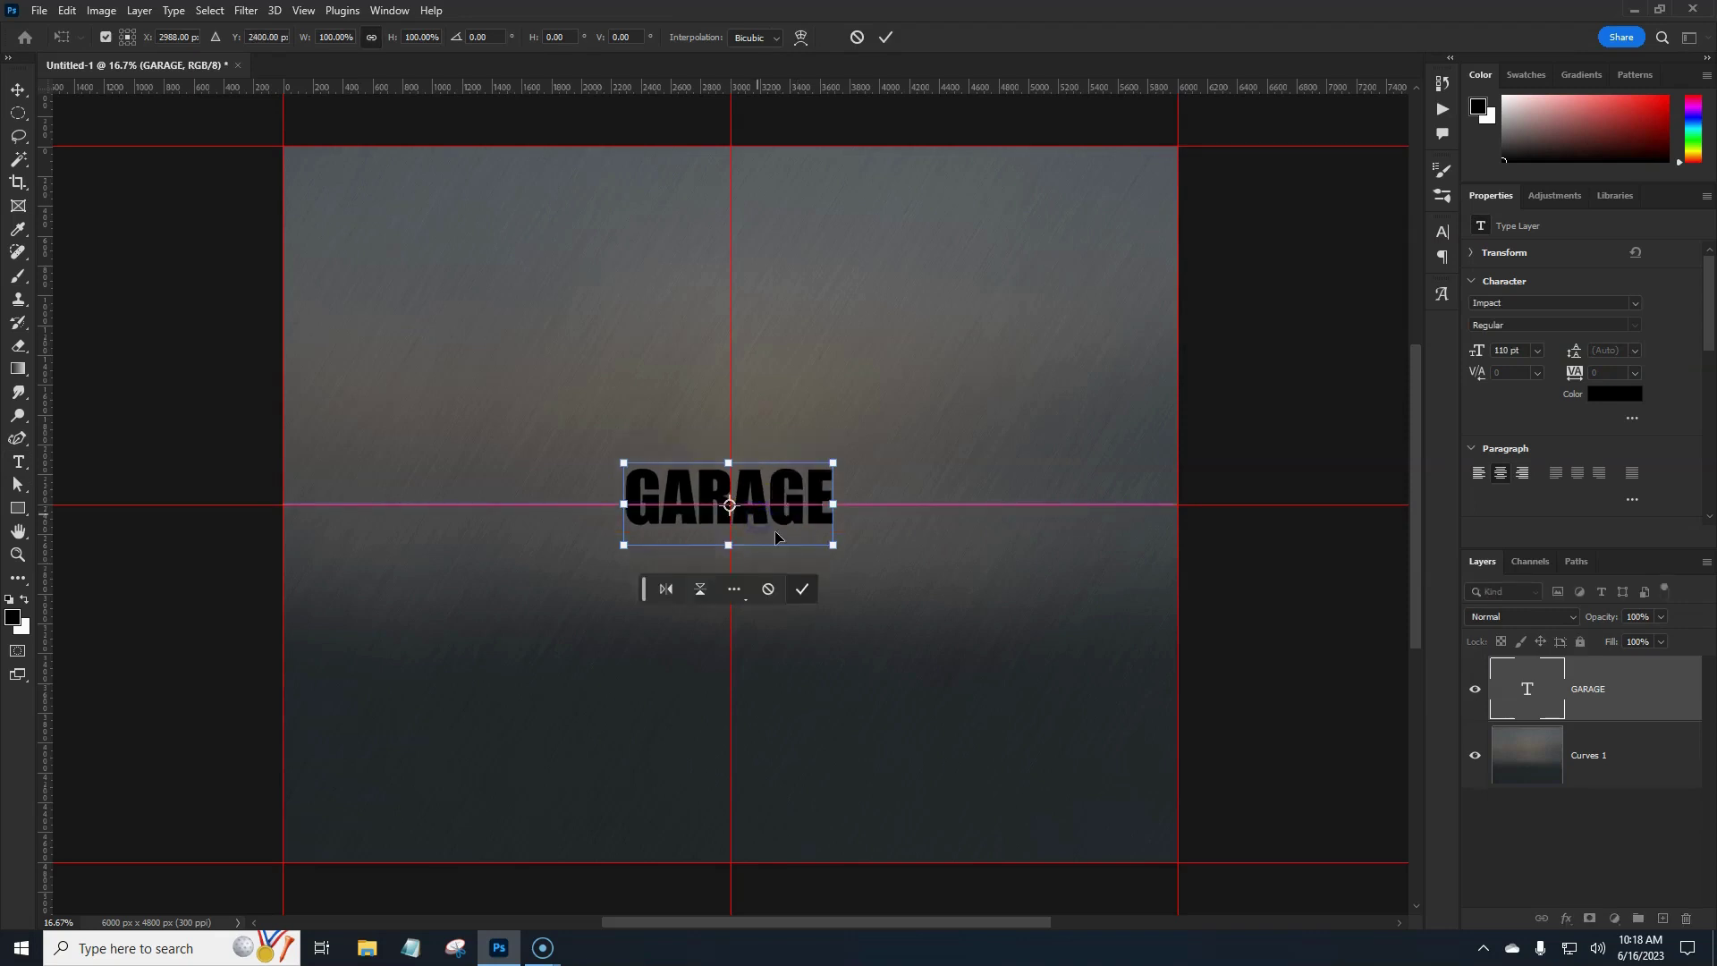
key(ctrl+plus)
key(ctrl+plus)
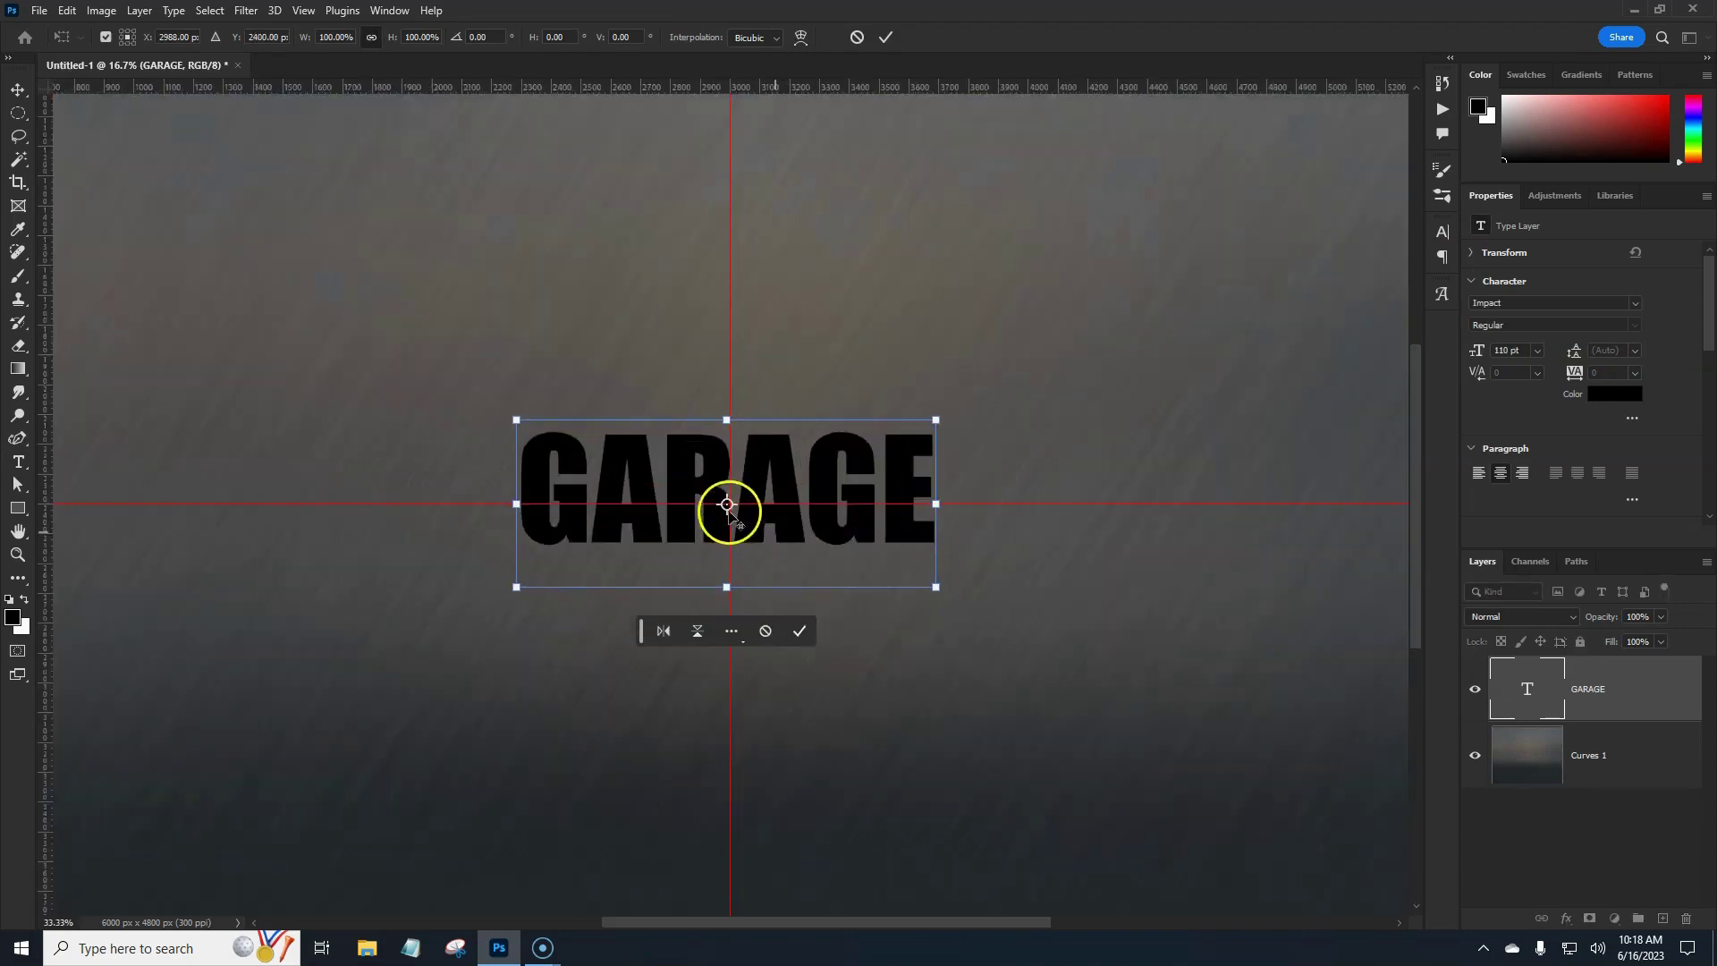
key(Right)
key(Right)
key(Right)
key(Right)
key(Right)
key(Right)
key(Right)
key(Right)
key(Right)
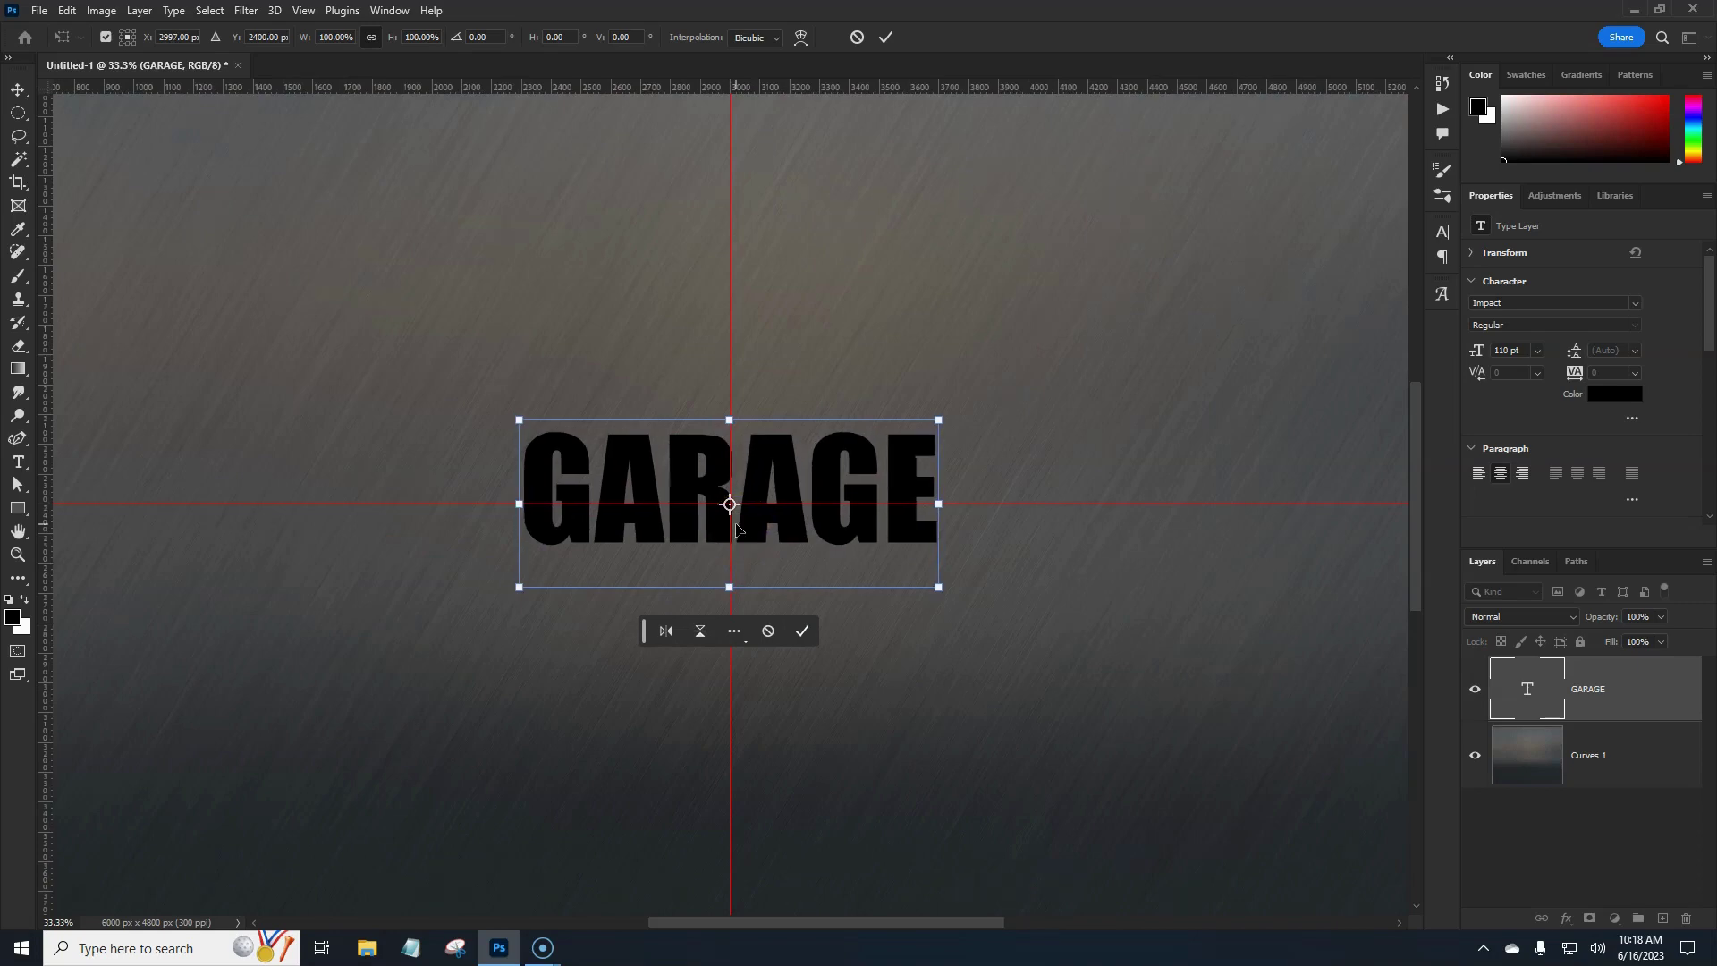
key(Down)
key(Down)
key(Down)
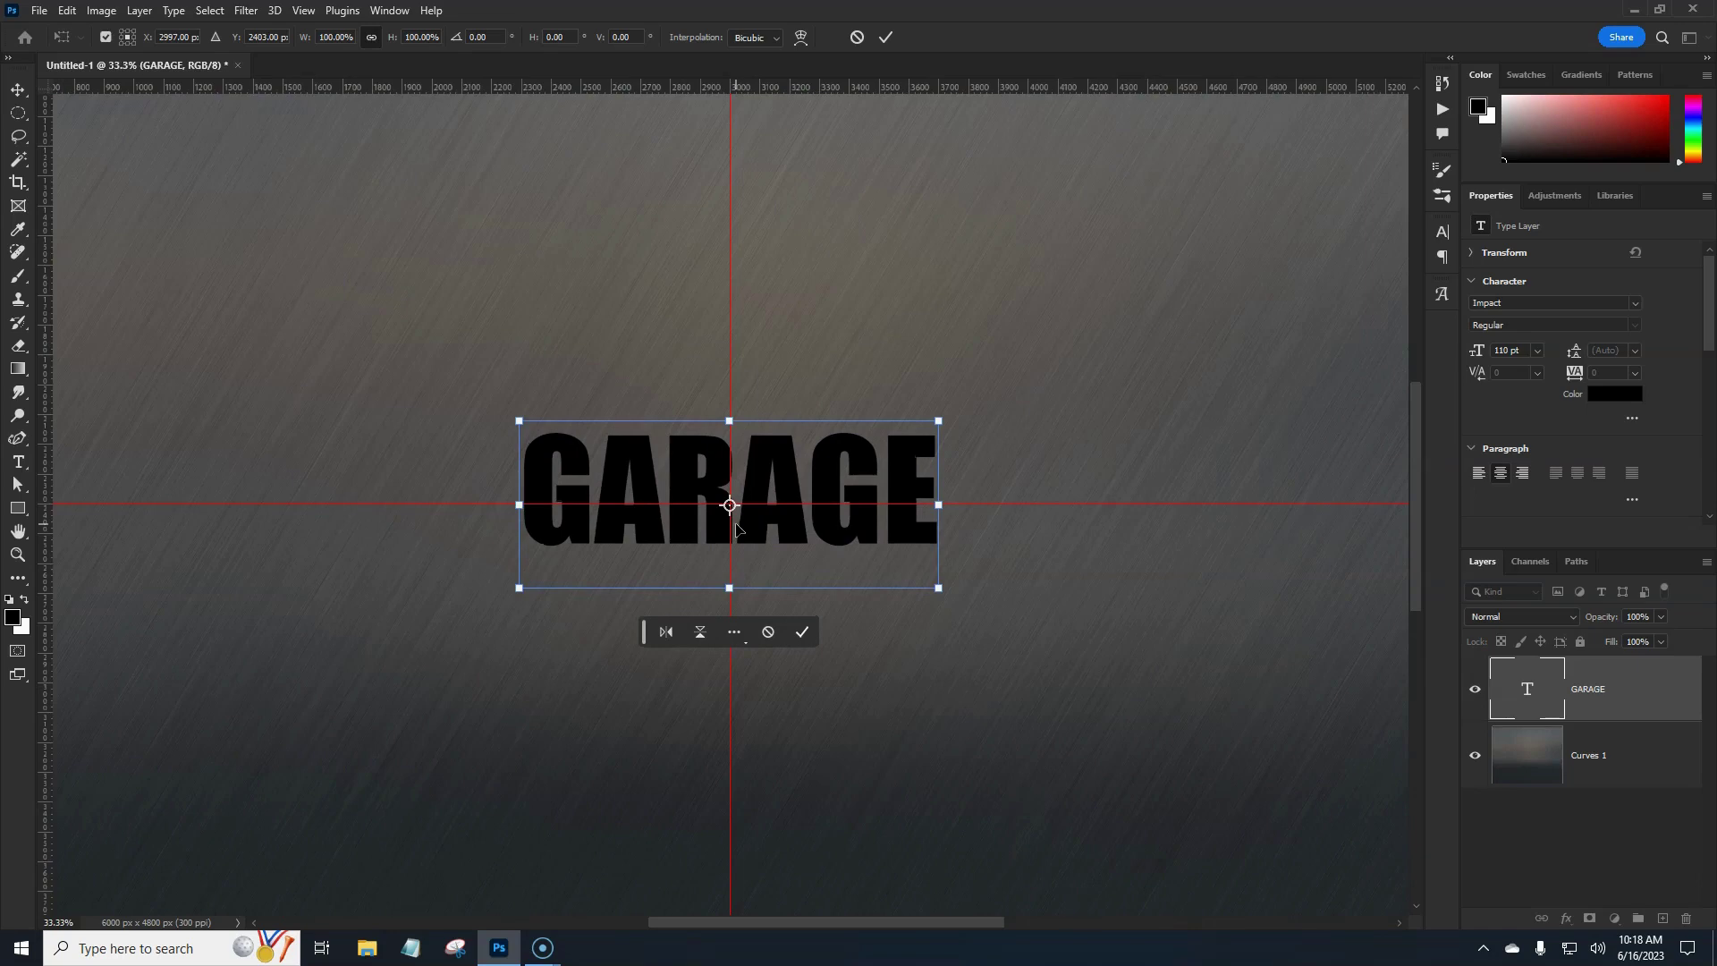
key(Up)
key(Up)
key(Up)
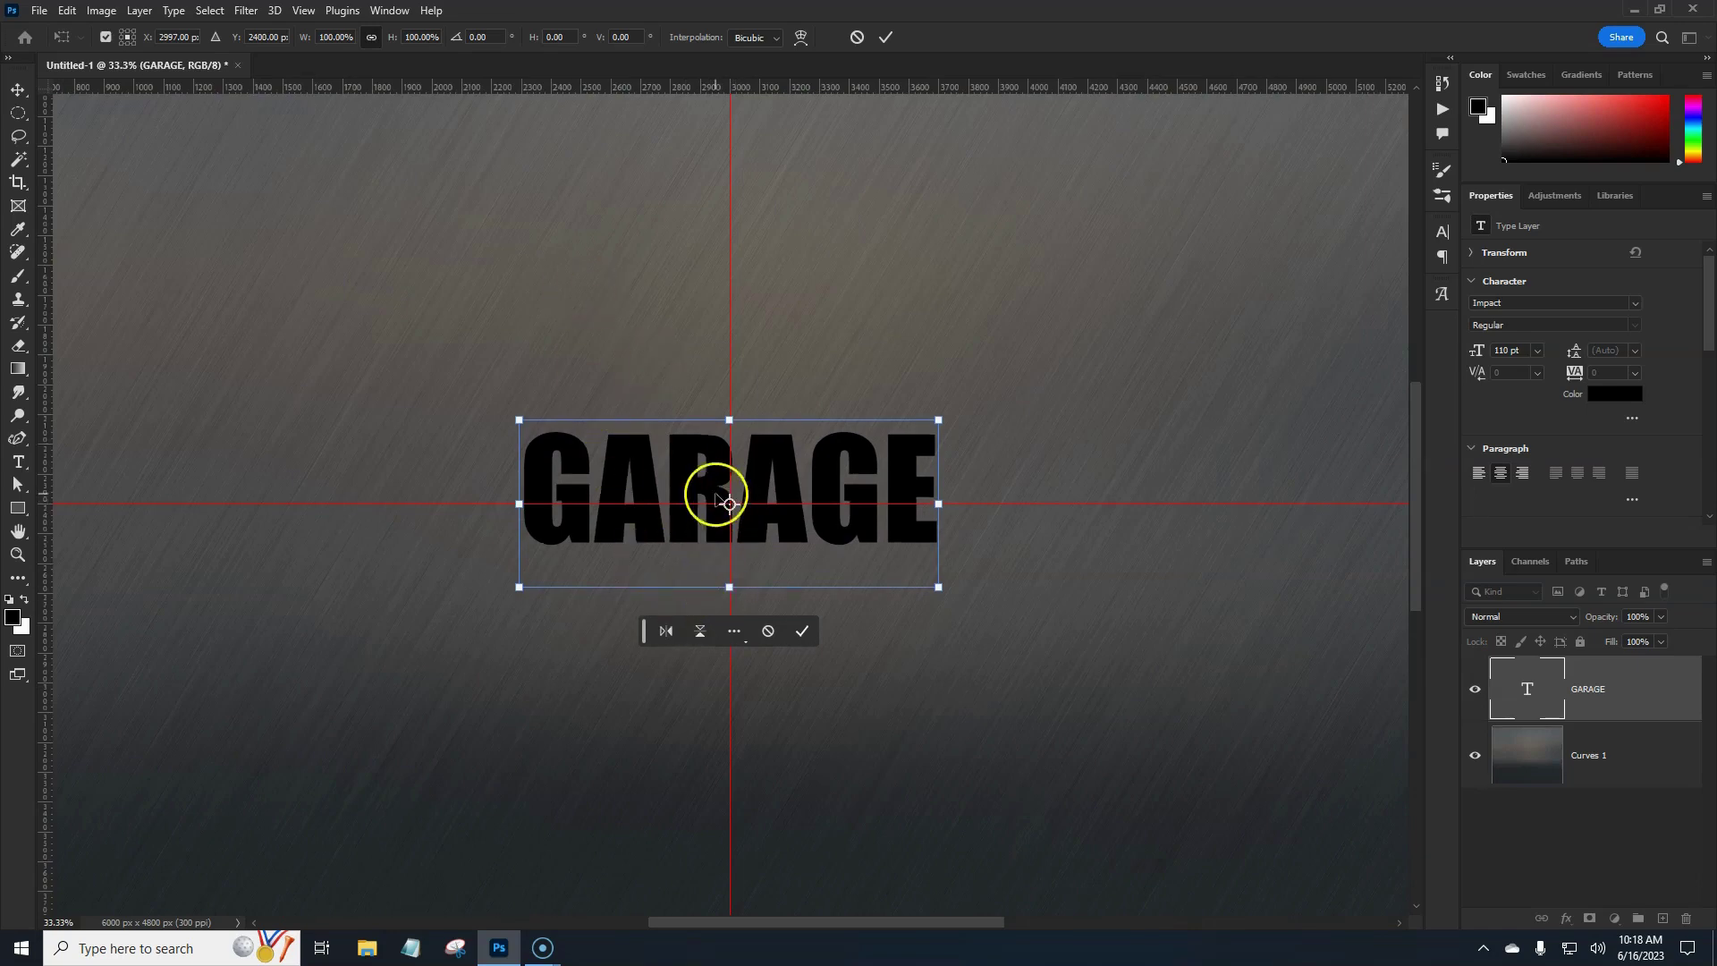
click(105, 37)
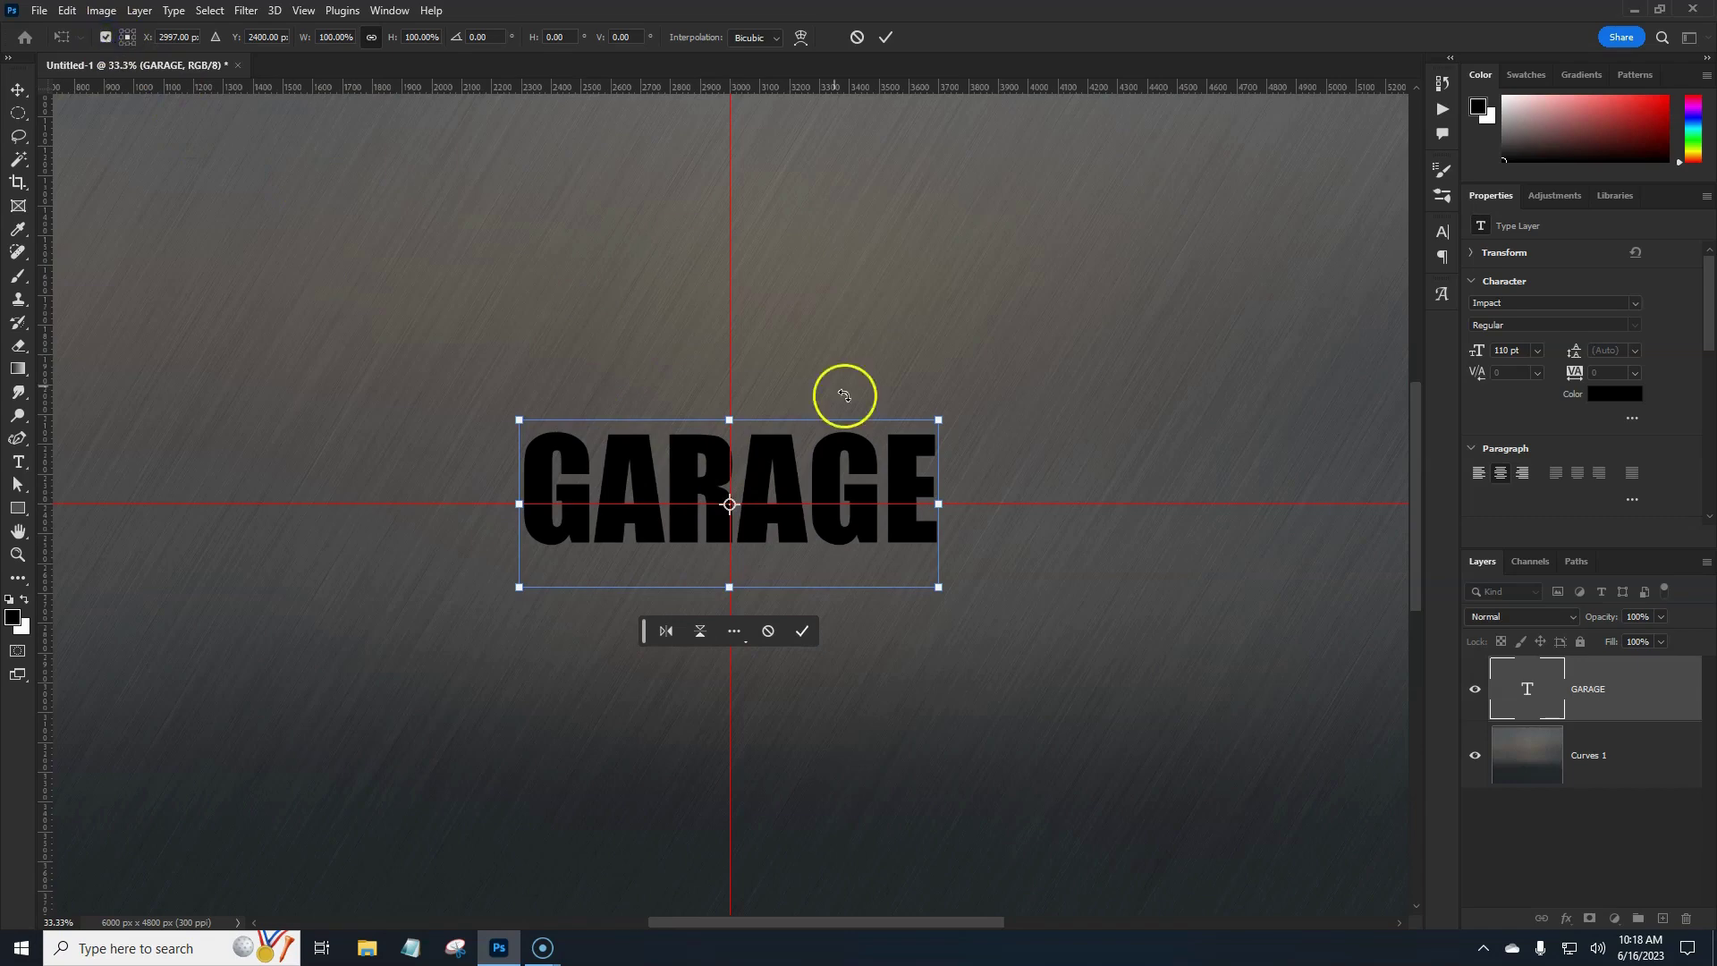
Step: Scale the GARAGE text proportionally from its centre to about 319%
key(ctrl+minus)
key(ctrl+minus)
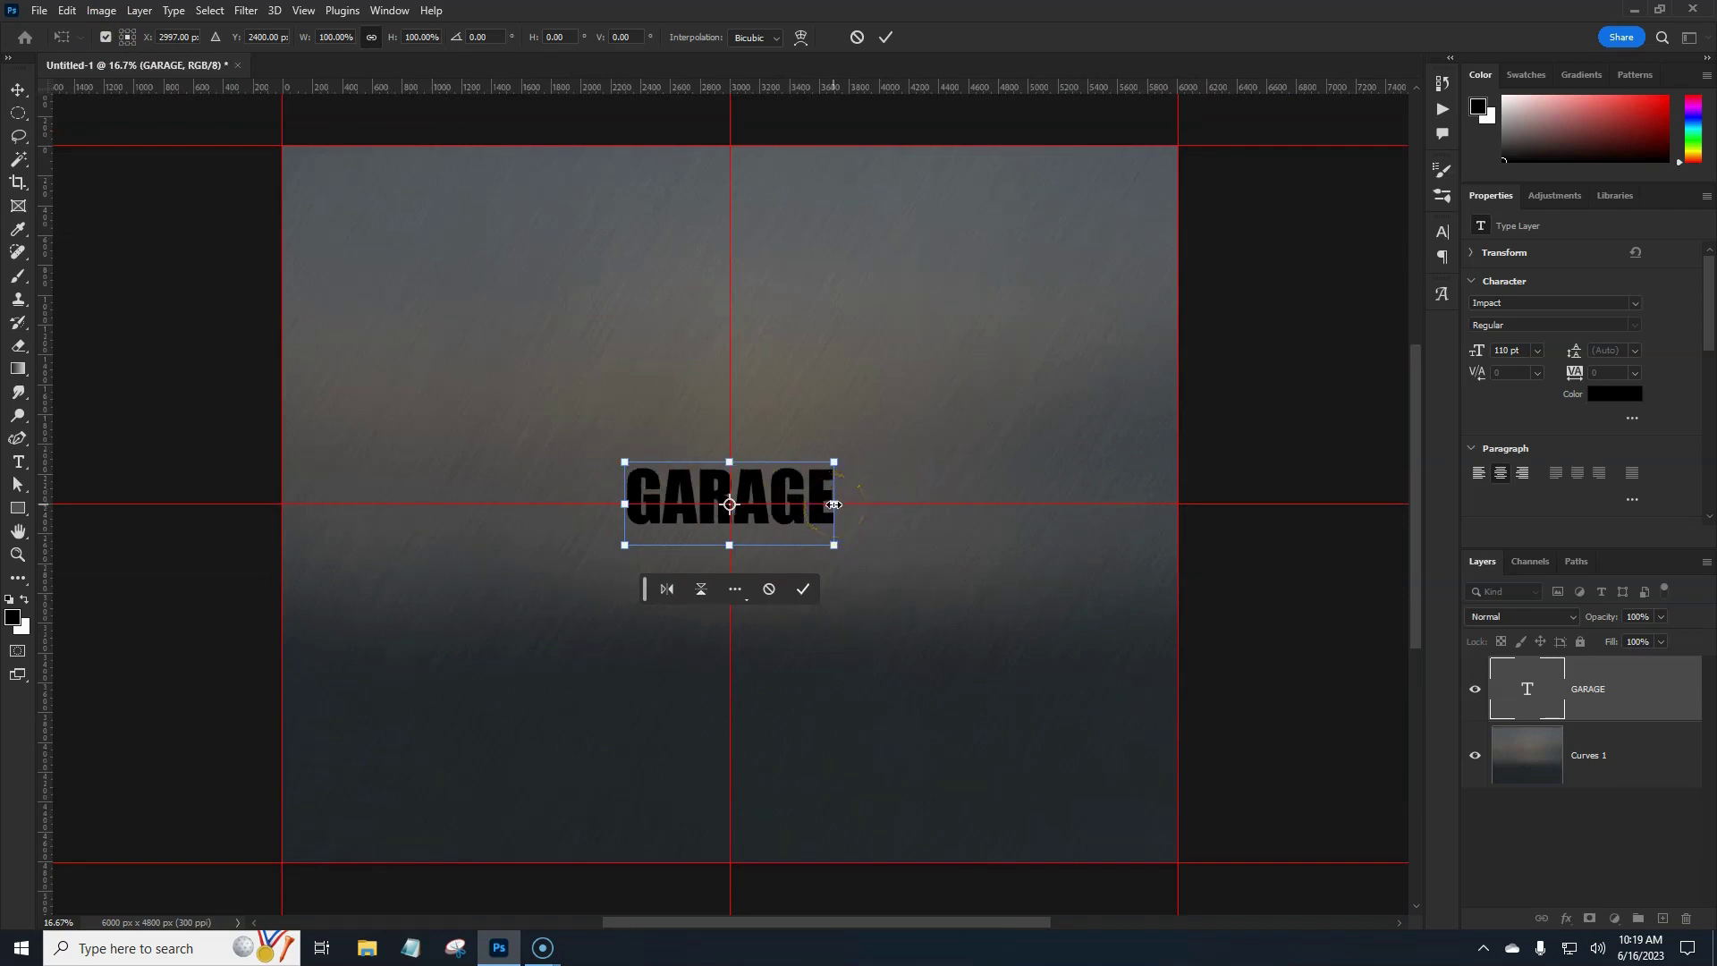
drag(834, 504, 1063, 497)
double_click(989, 478)
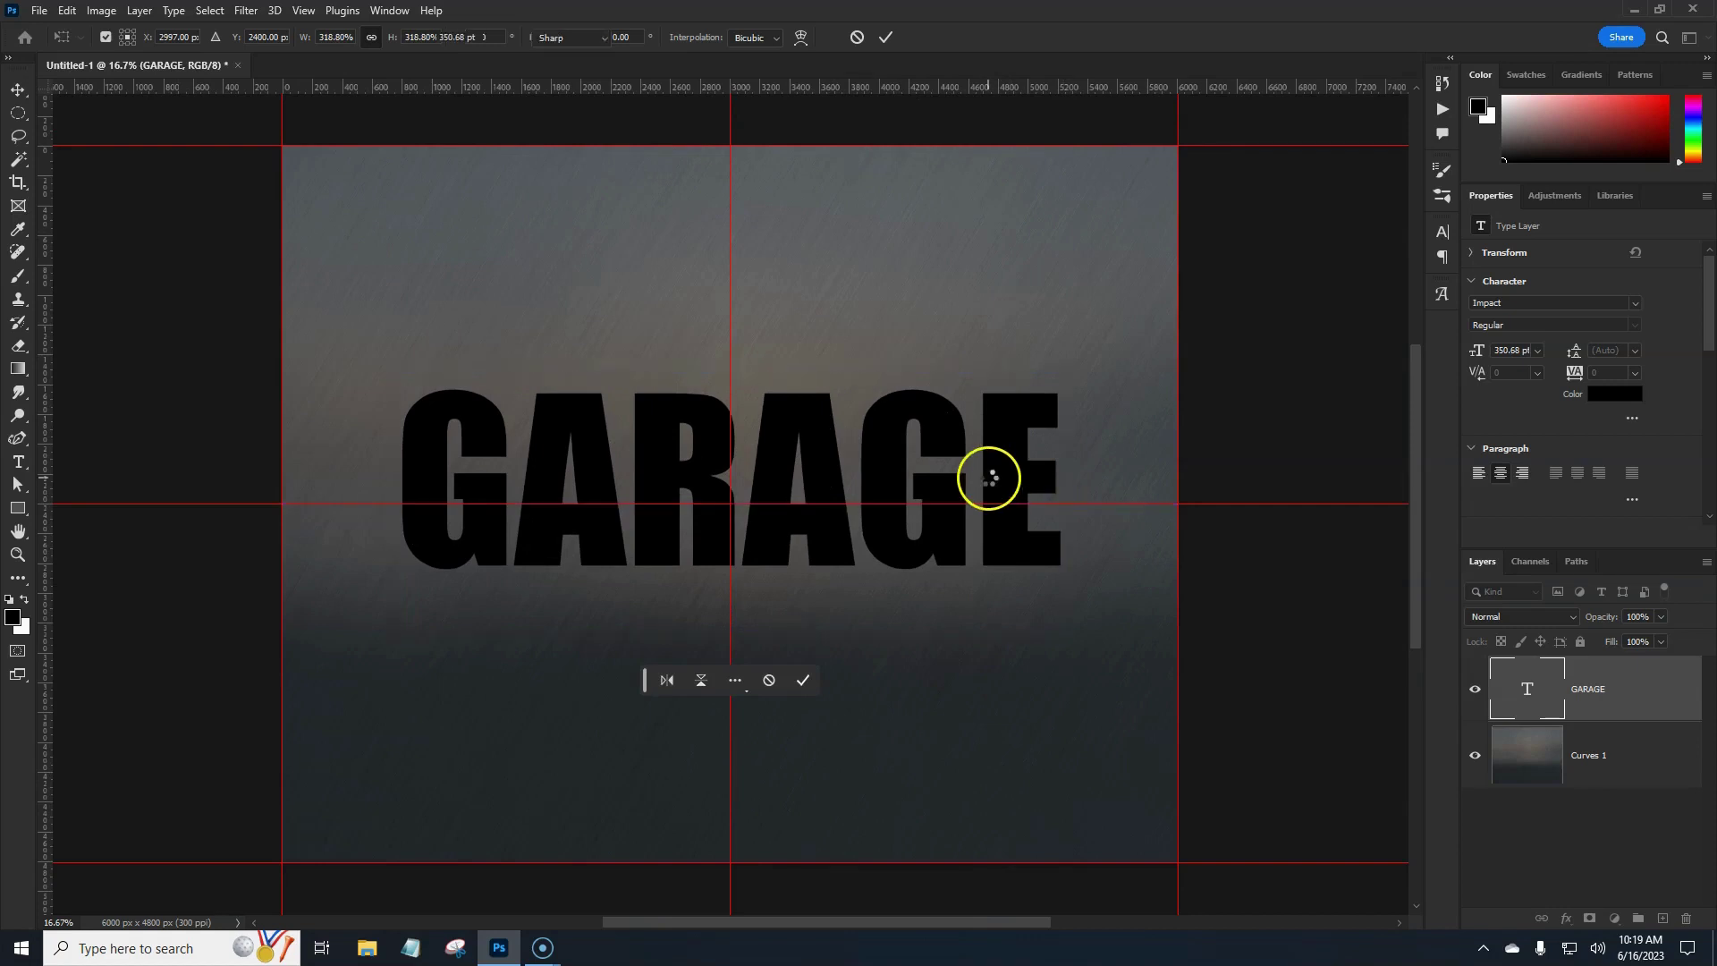
click(1631, 418)
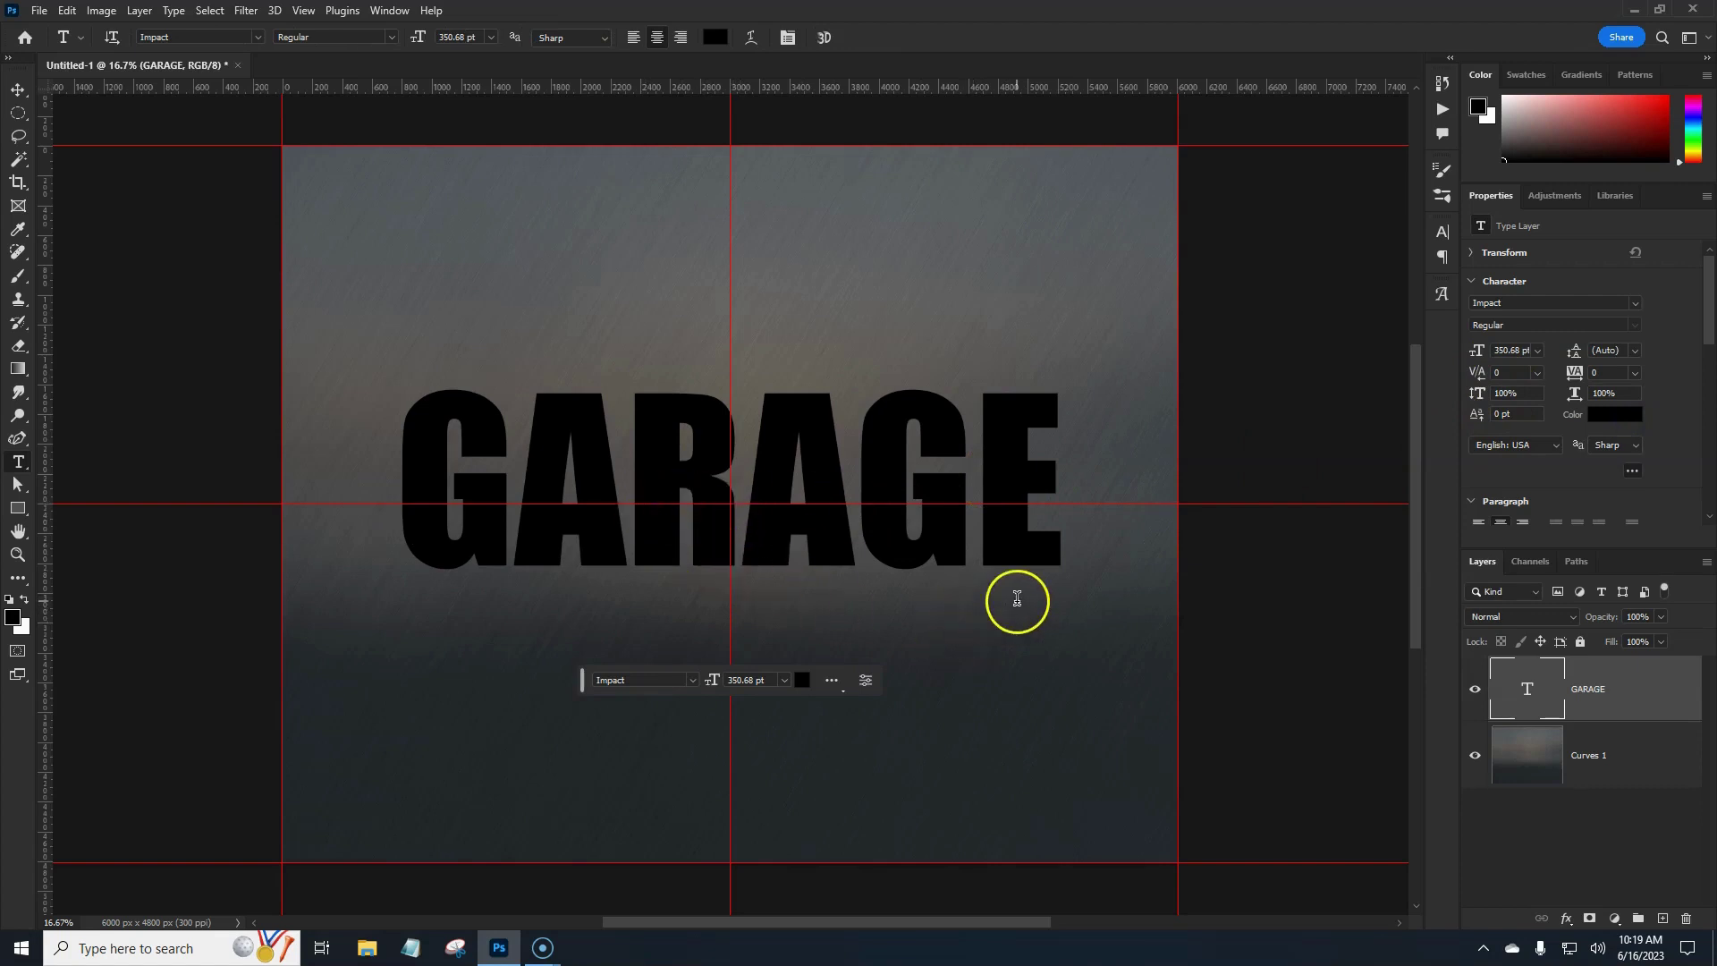
key(ctrl+t)
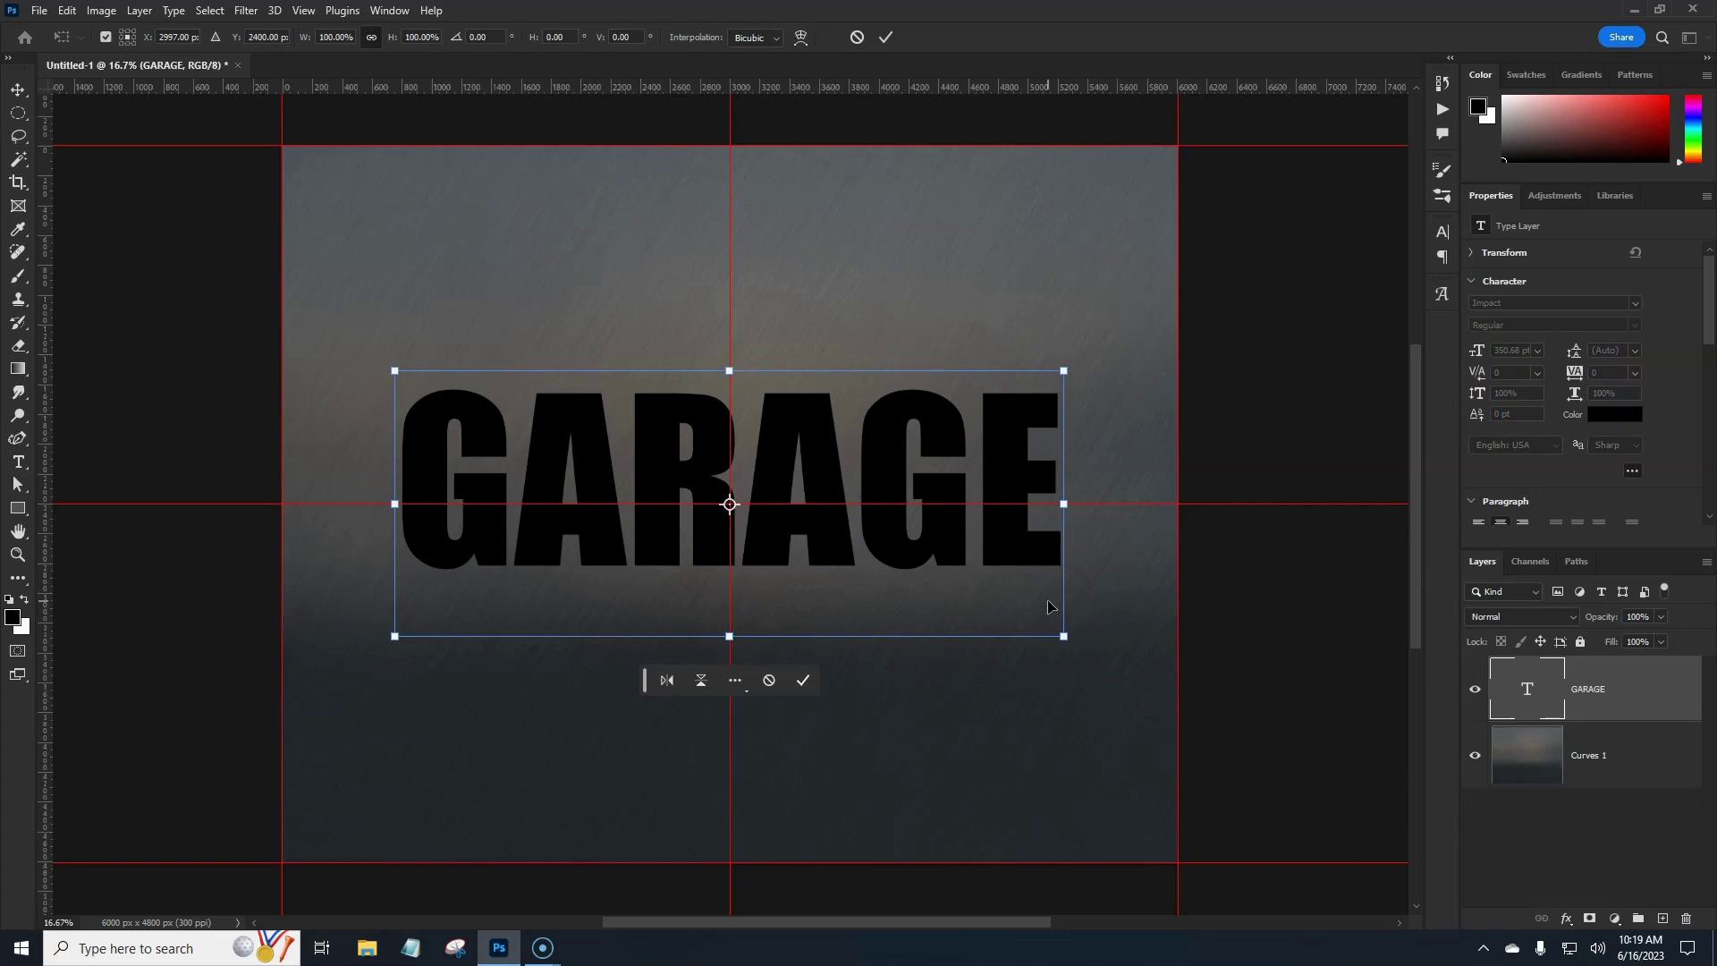
click(1651, 691)
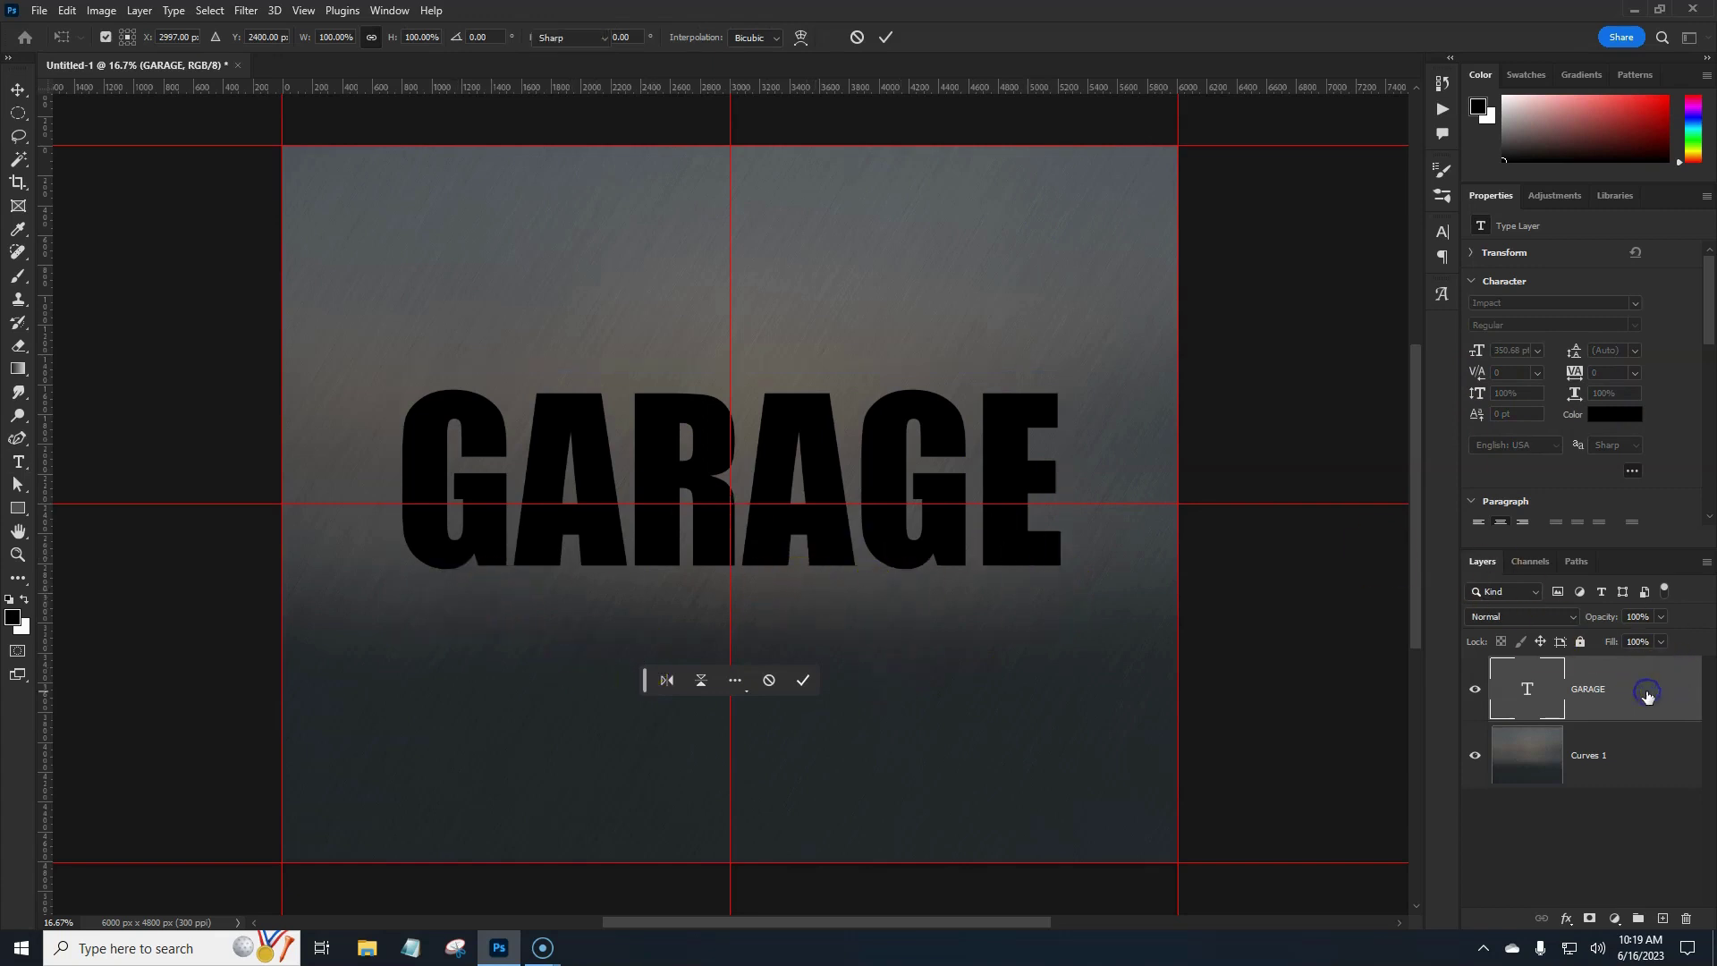
key(t)
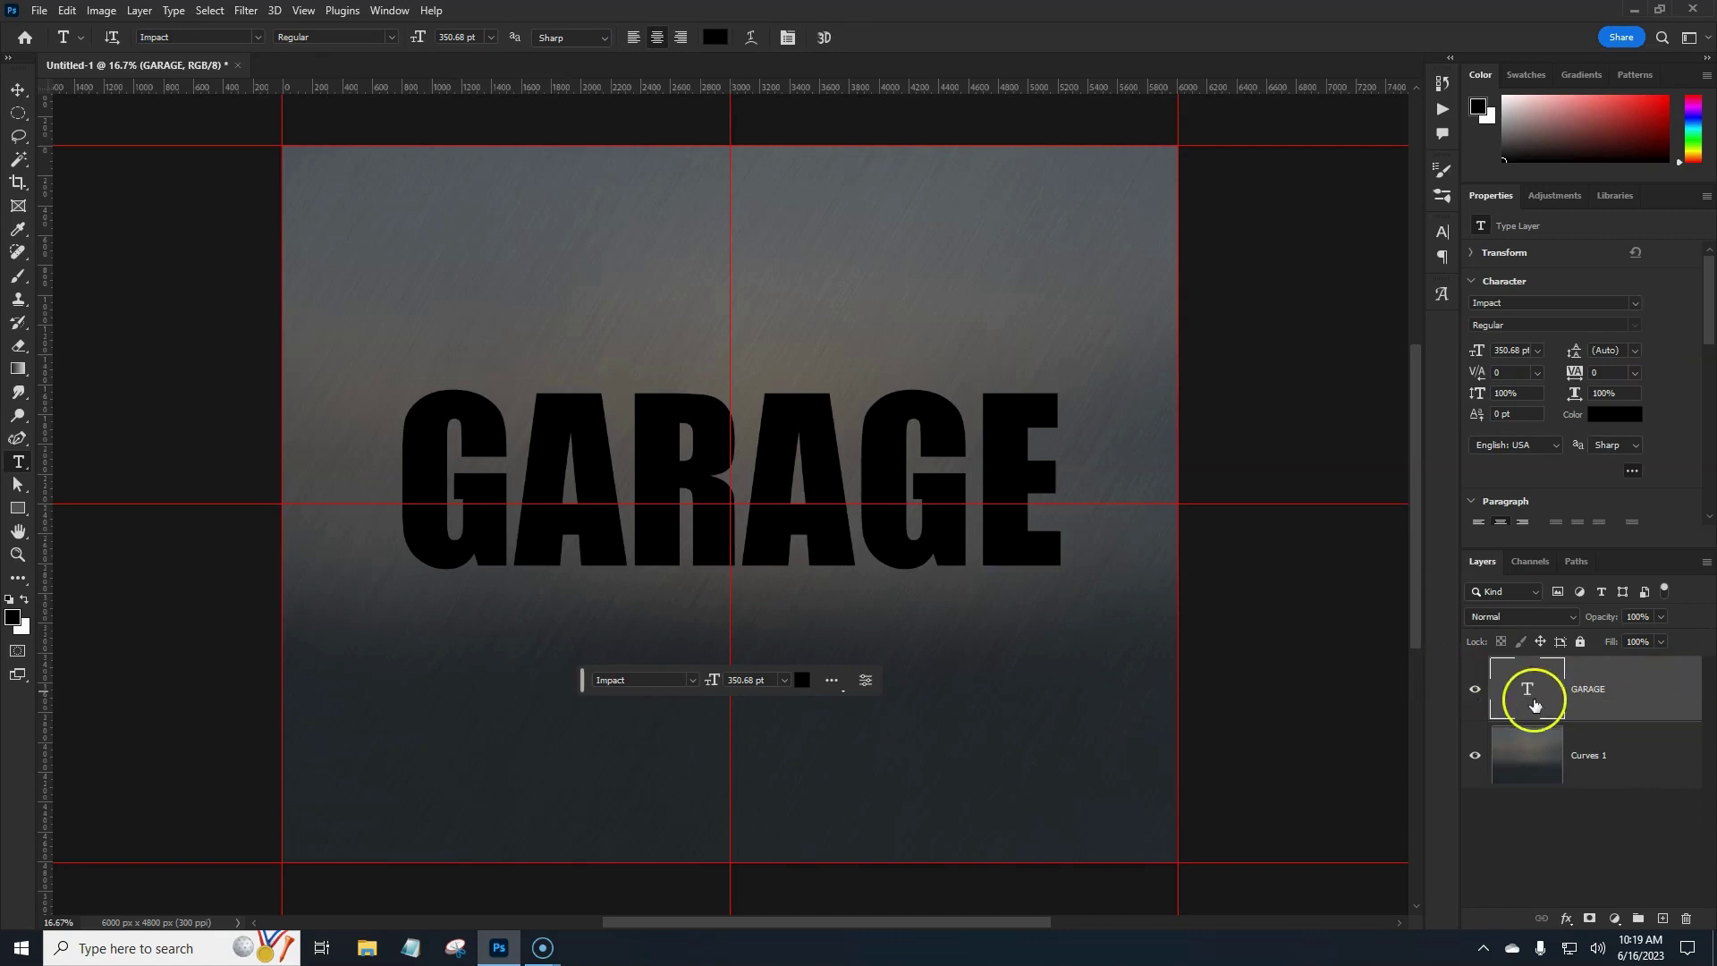
Step: Warp the GARAGE text with a horizontal Bulge style and a bend of -10%
right_click(1624, 700)
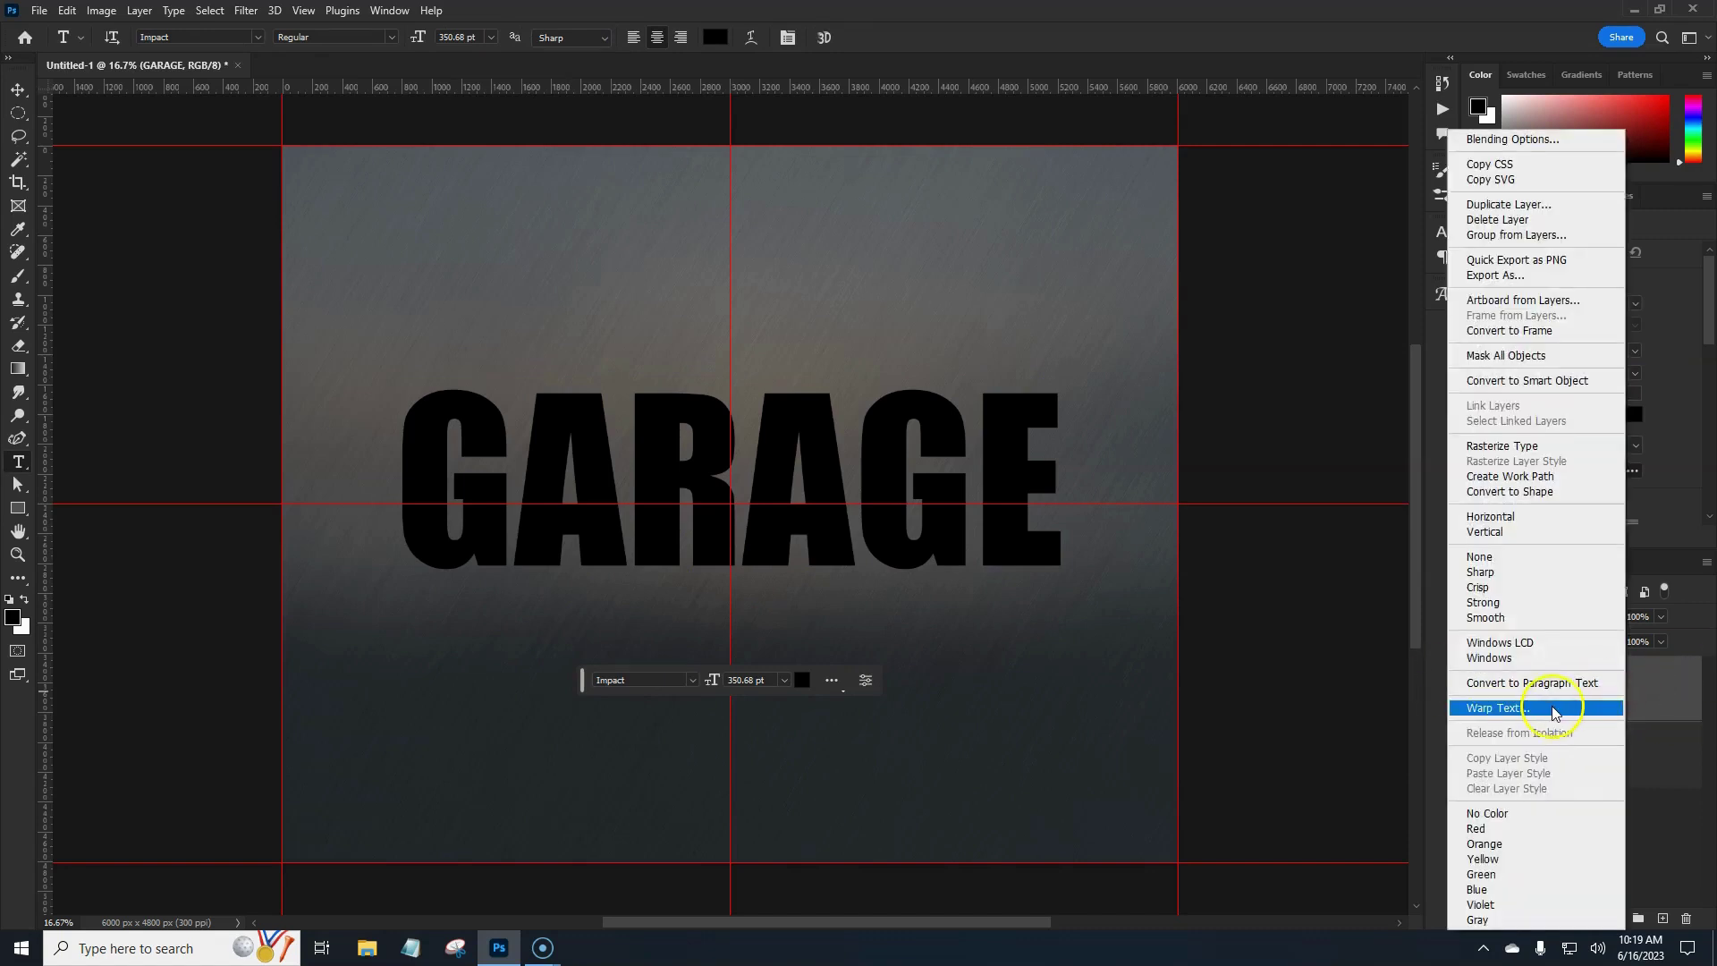
click(1553, 711)
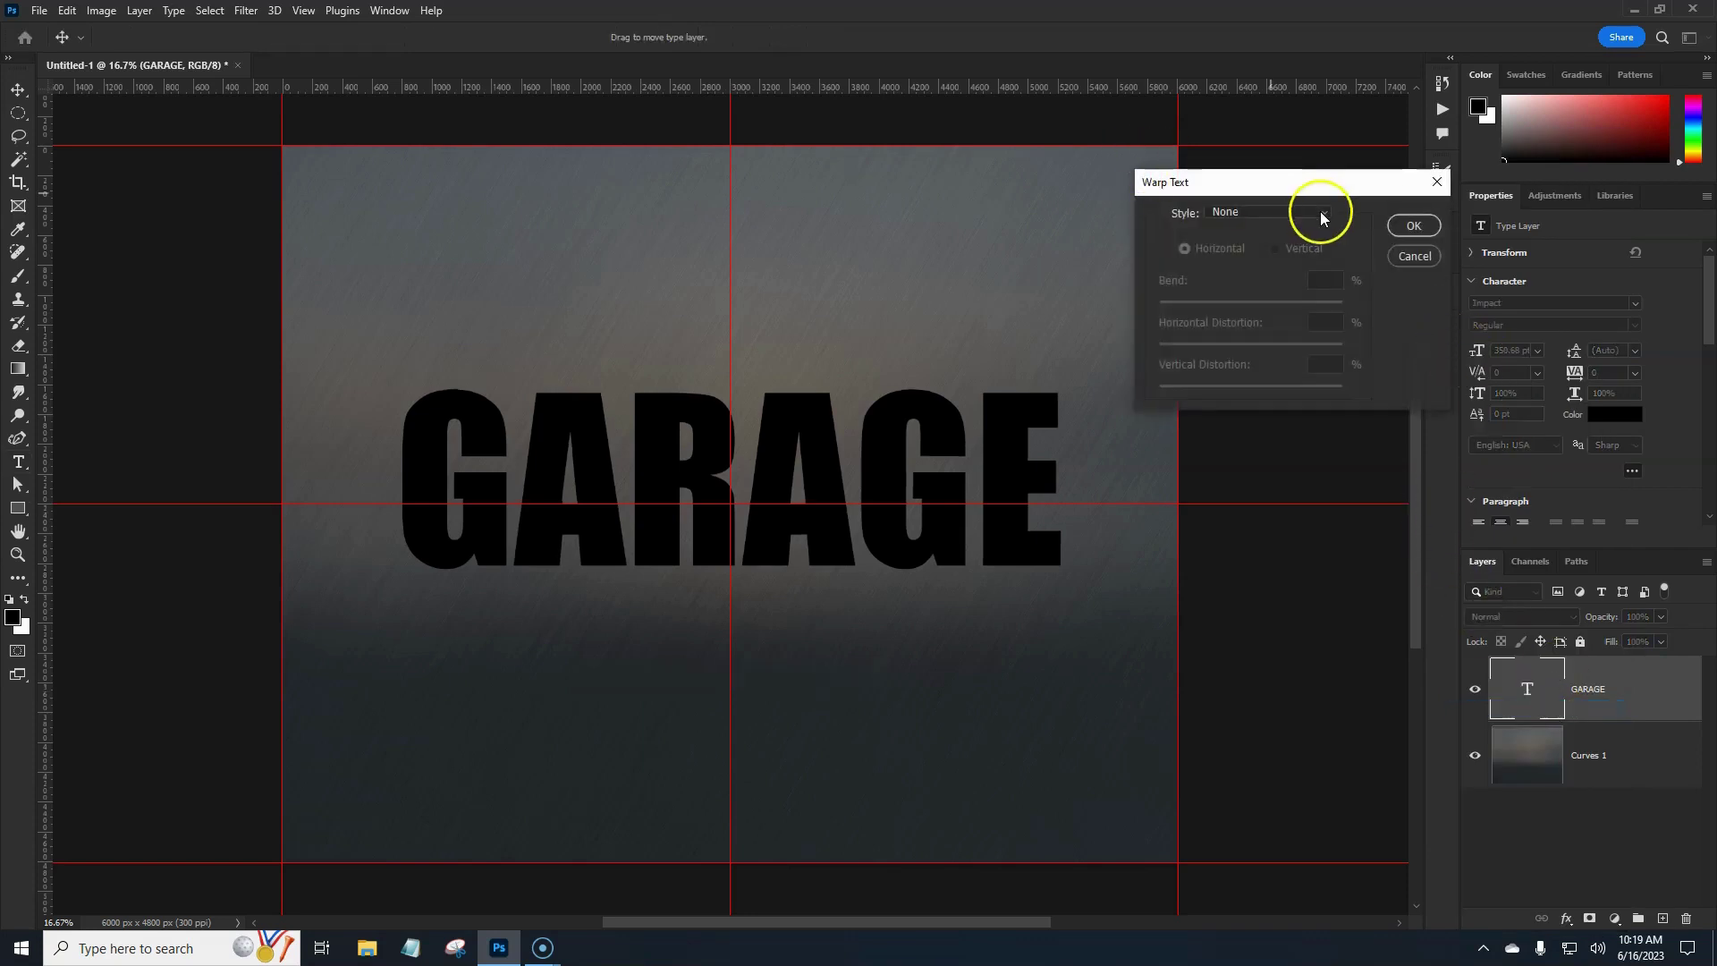
click(1323, 217)
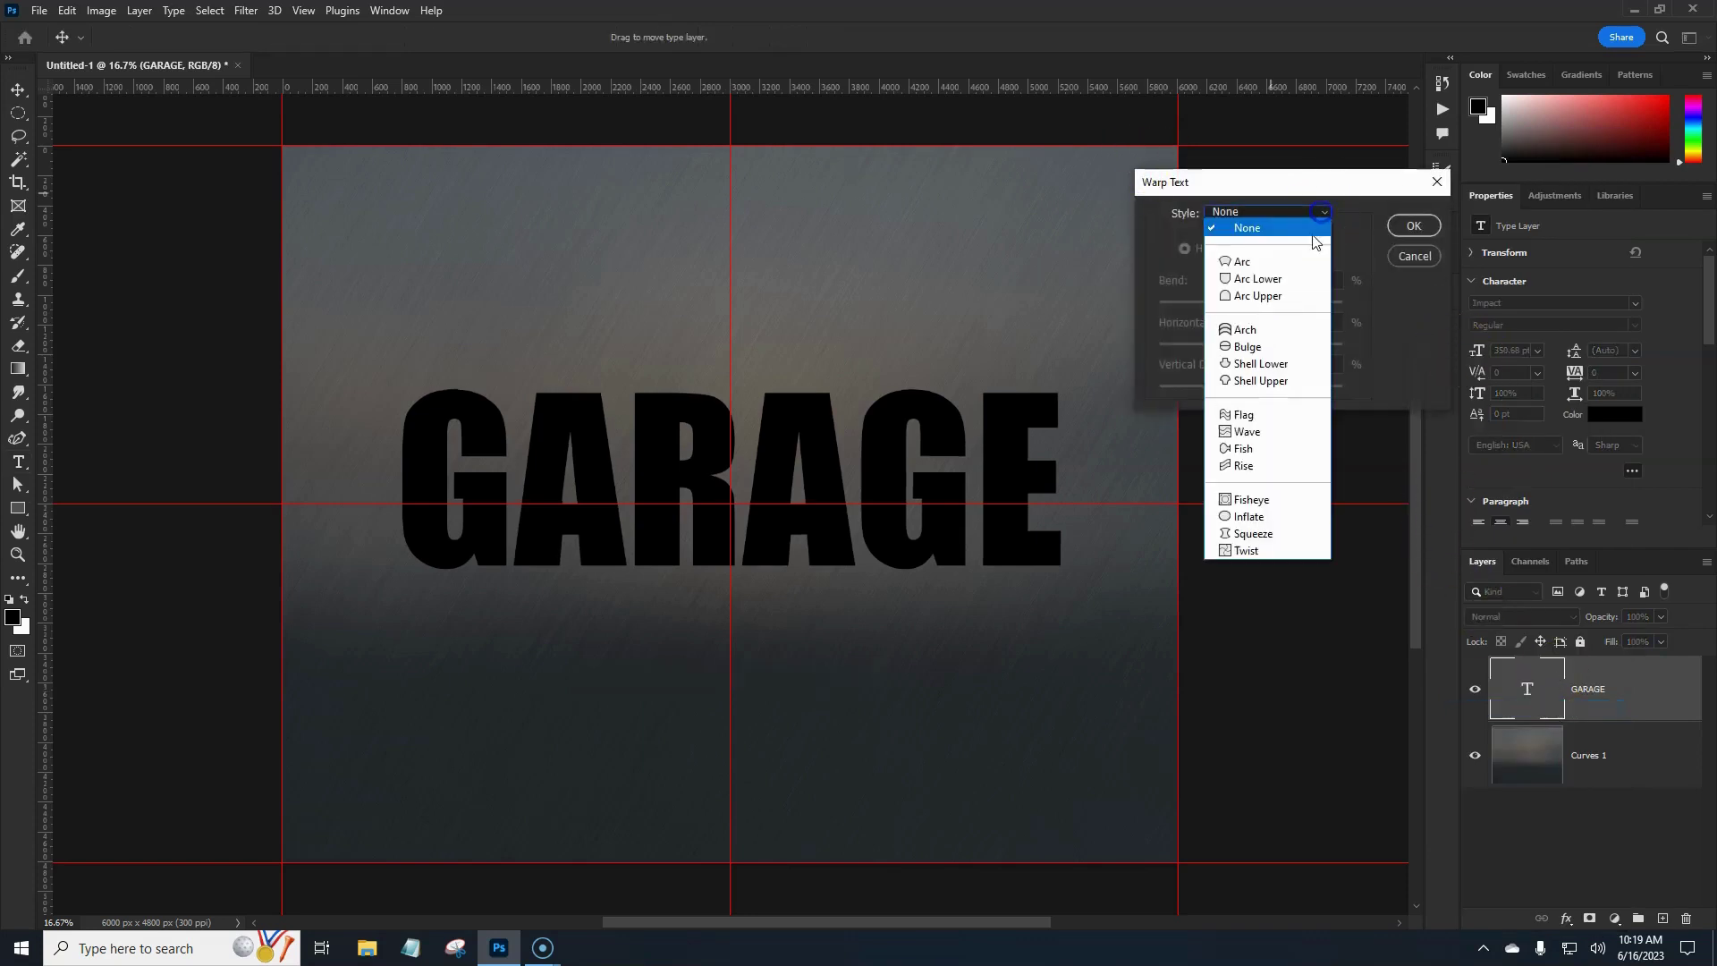
click(1269, 352)
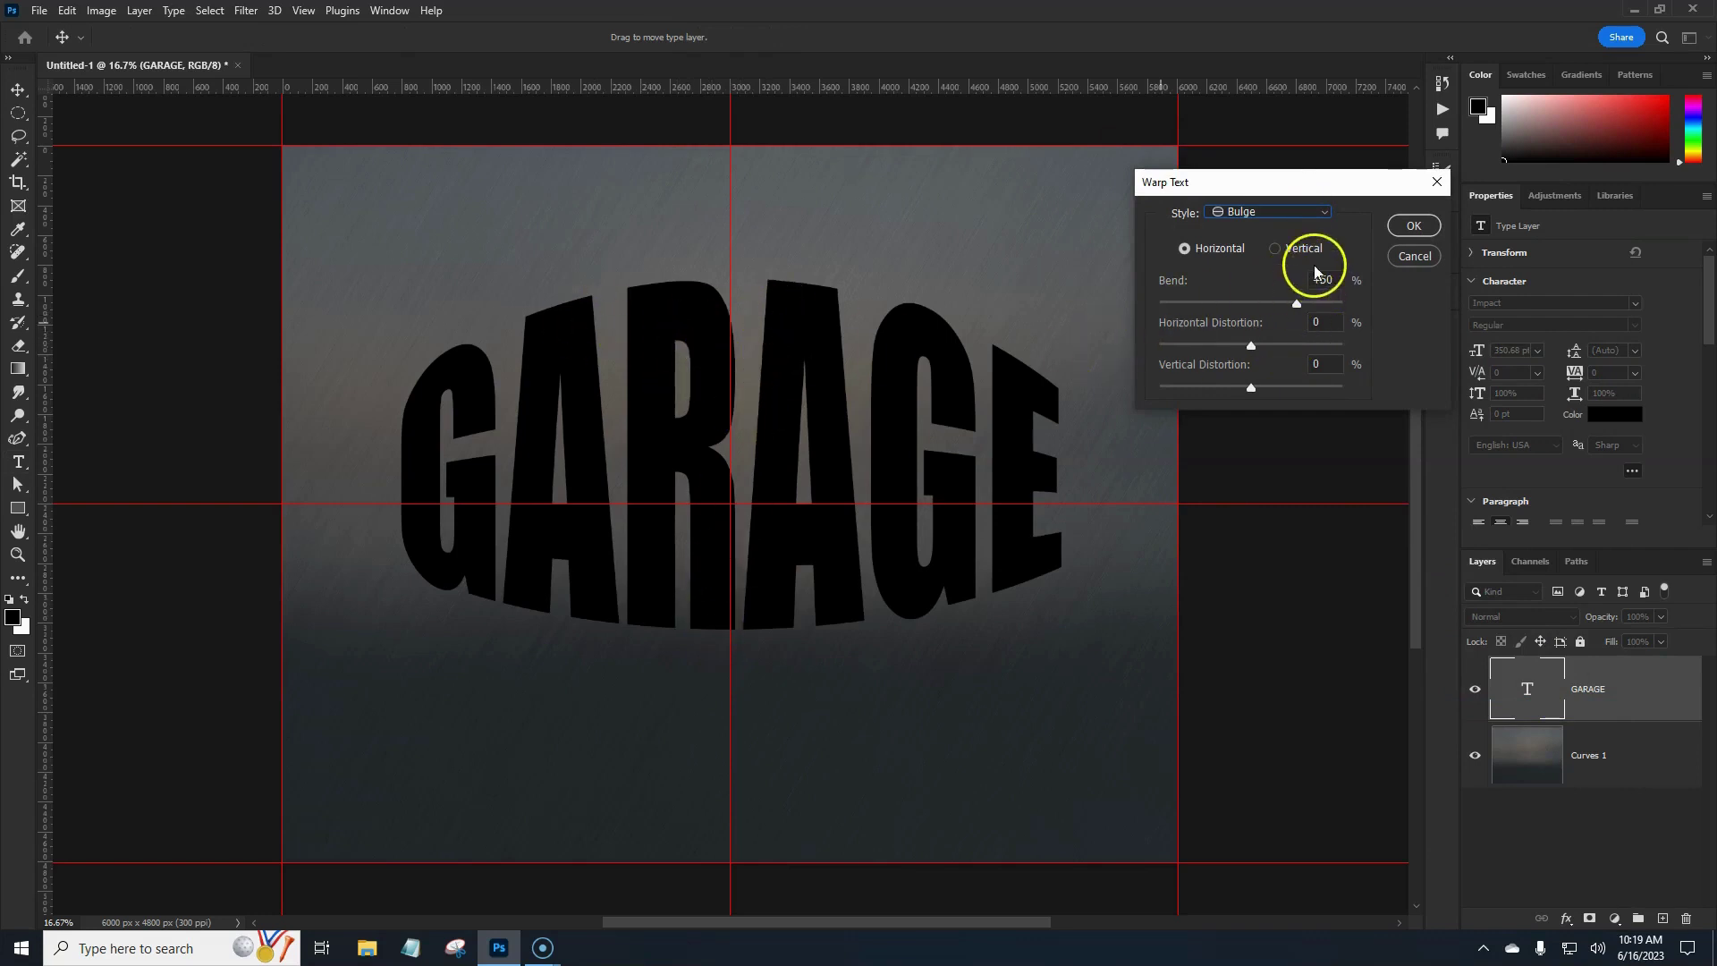
drag(1297, 304, 1243, 309)
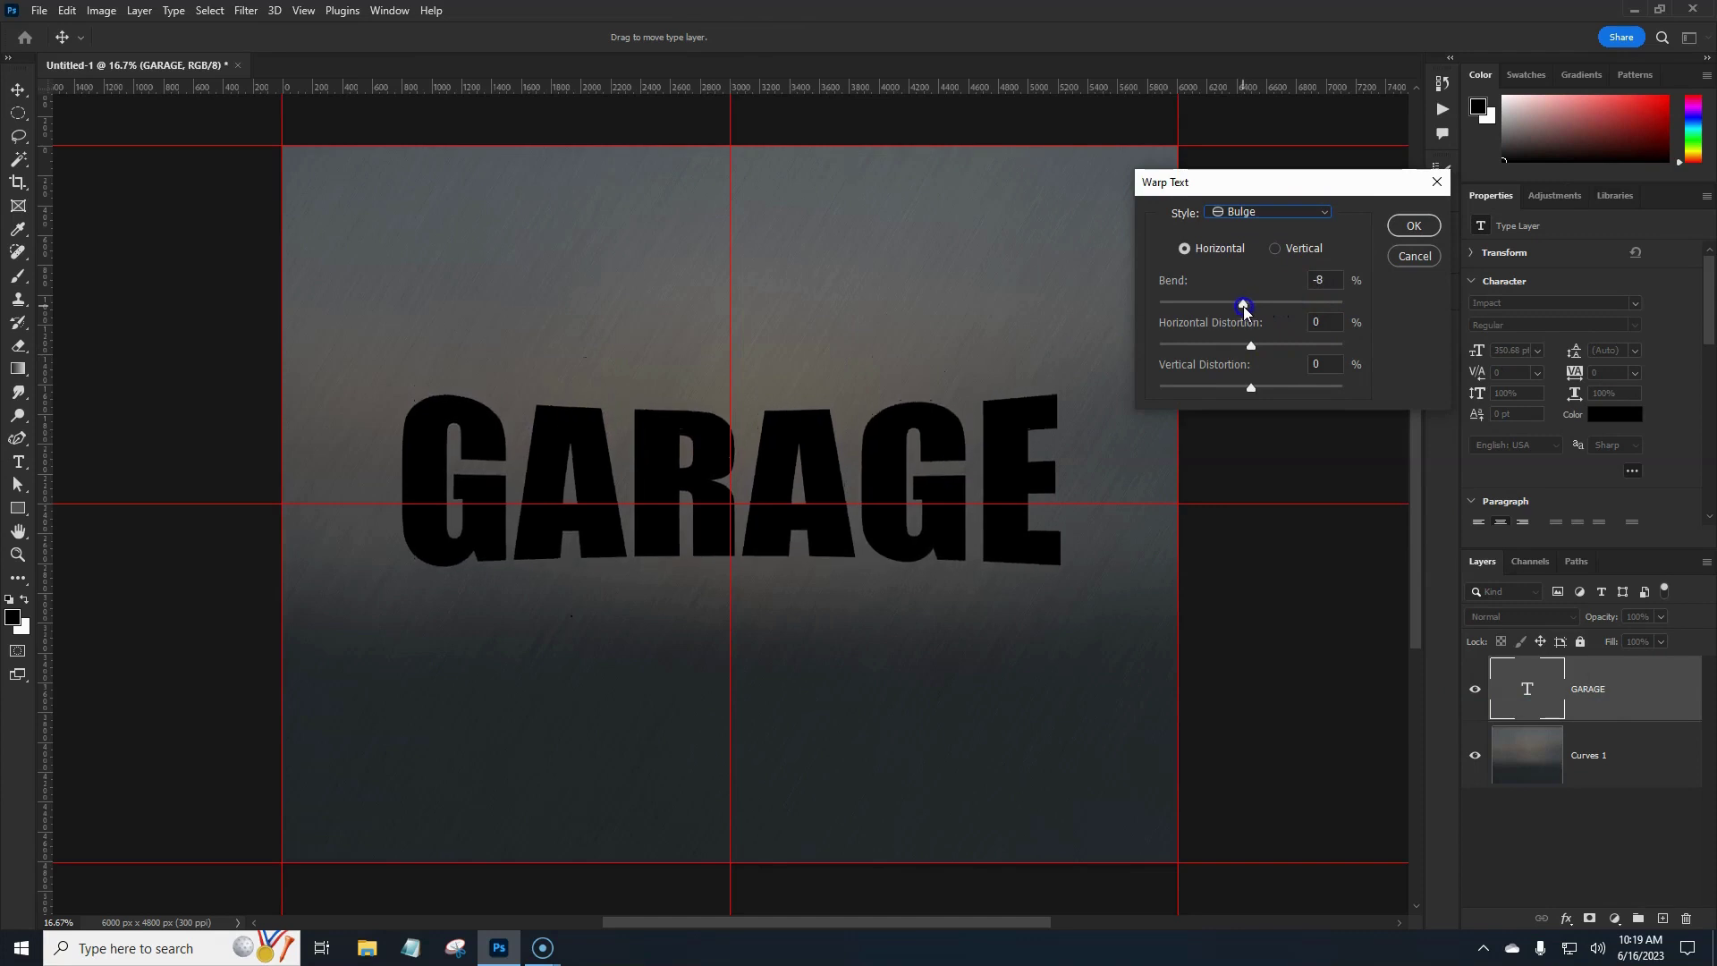
drag(1244, 309, 1244, 310)
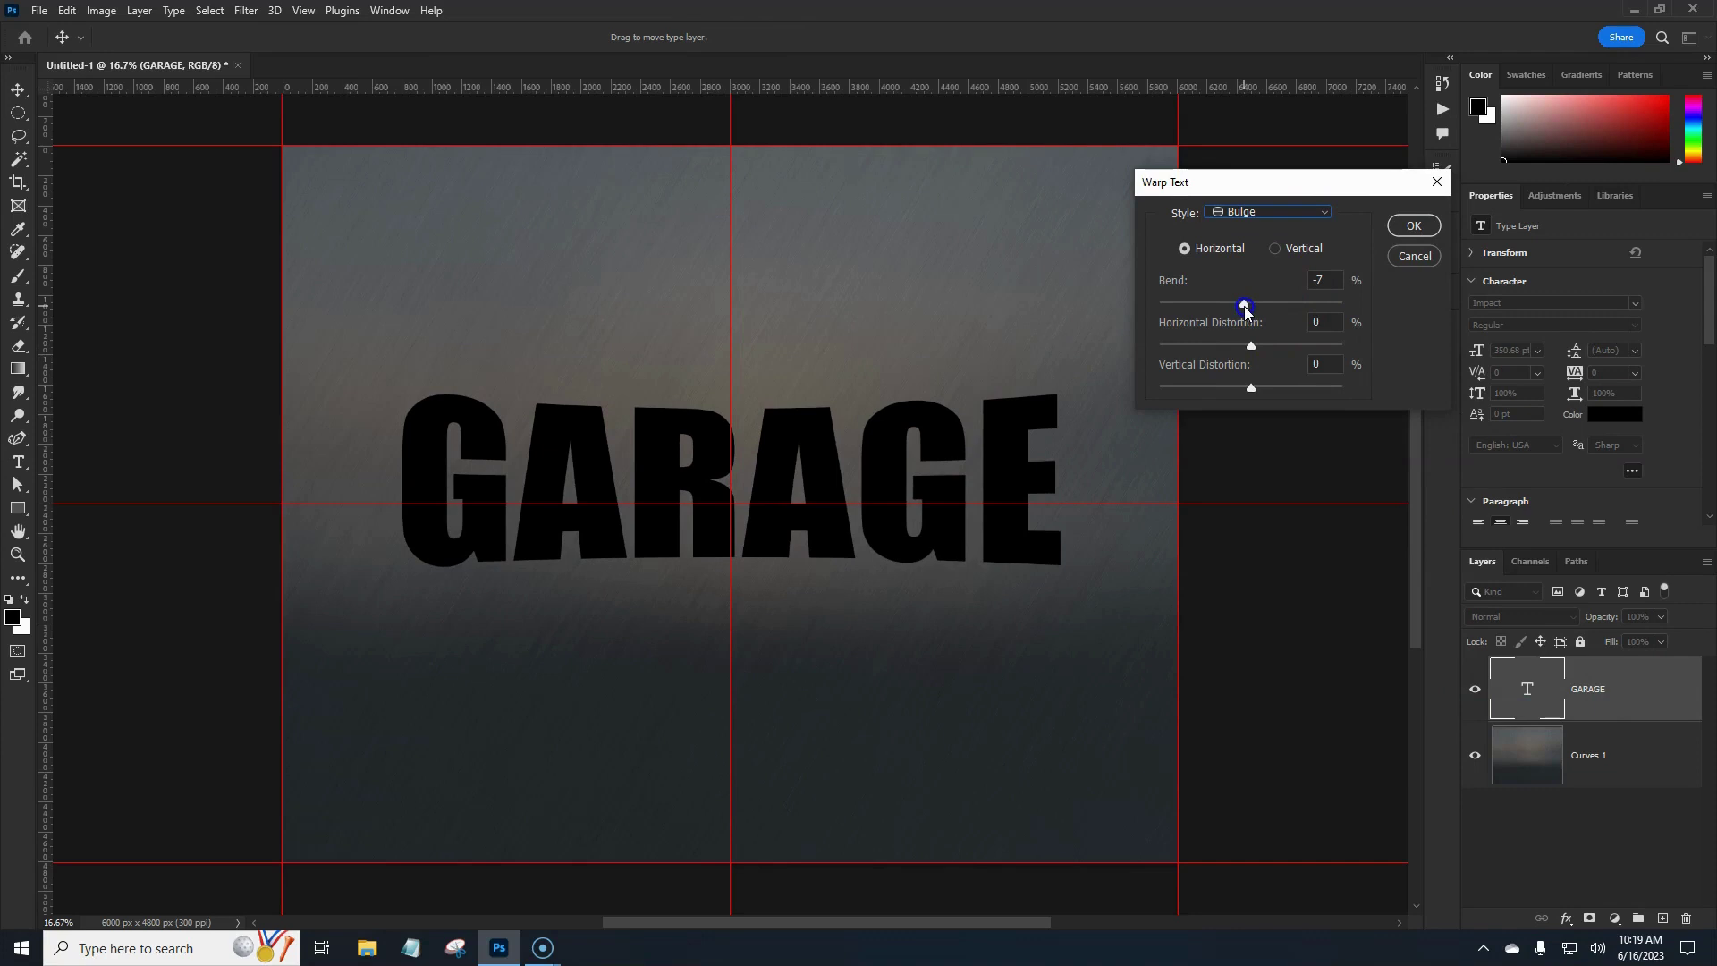
drag(1246, 310, 1242, 310)
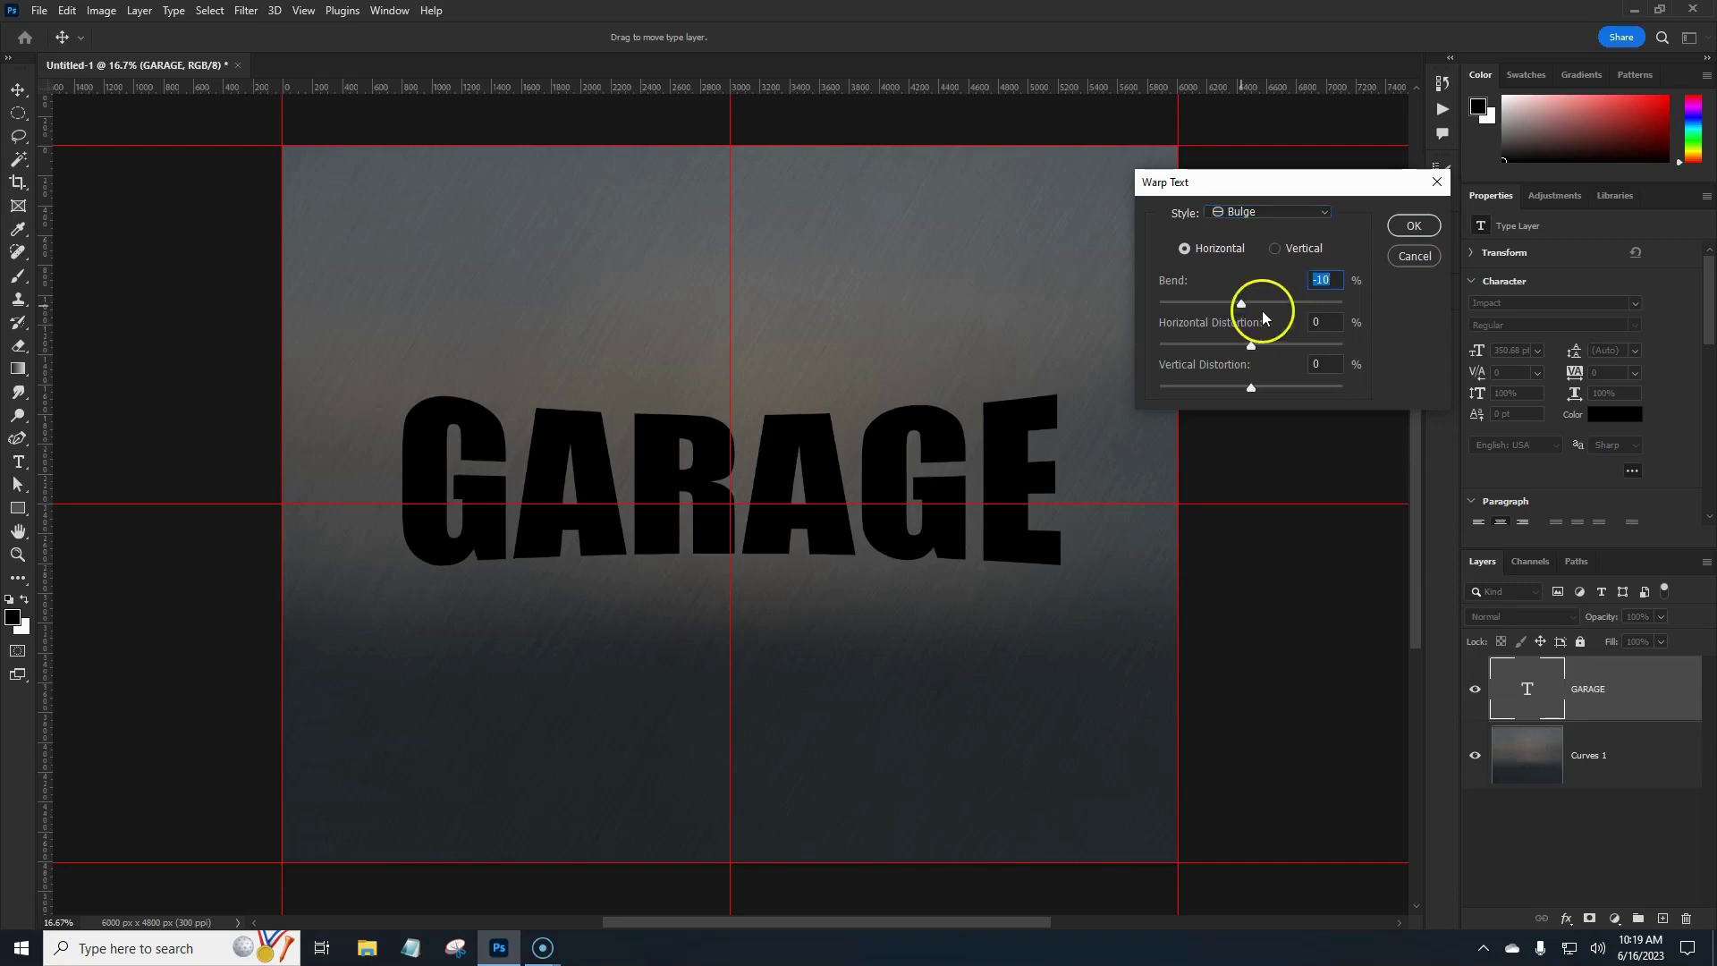
click(1414, 226)
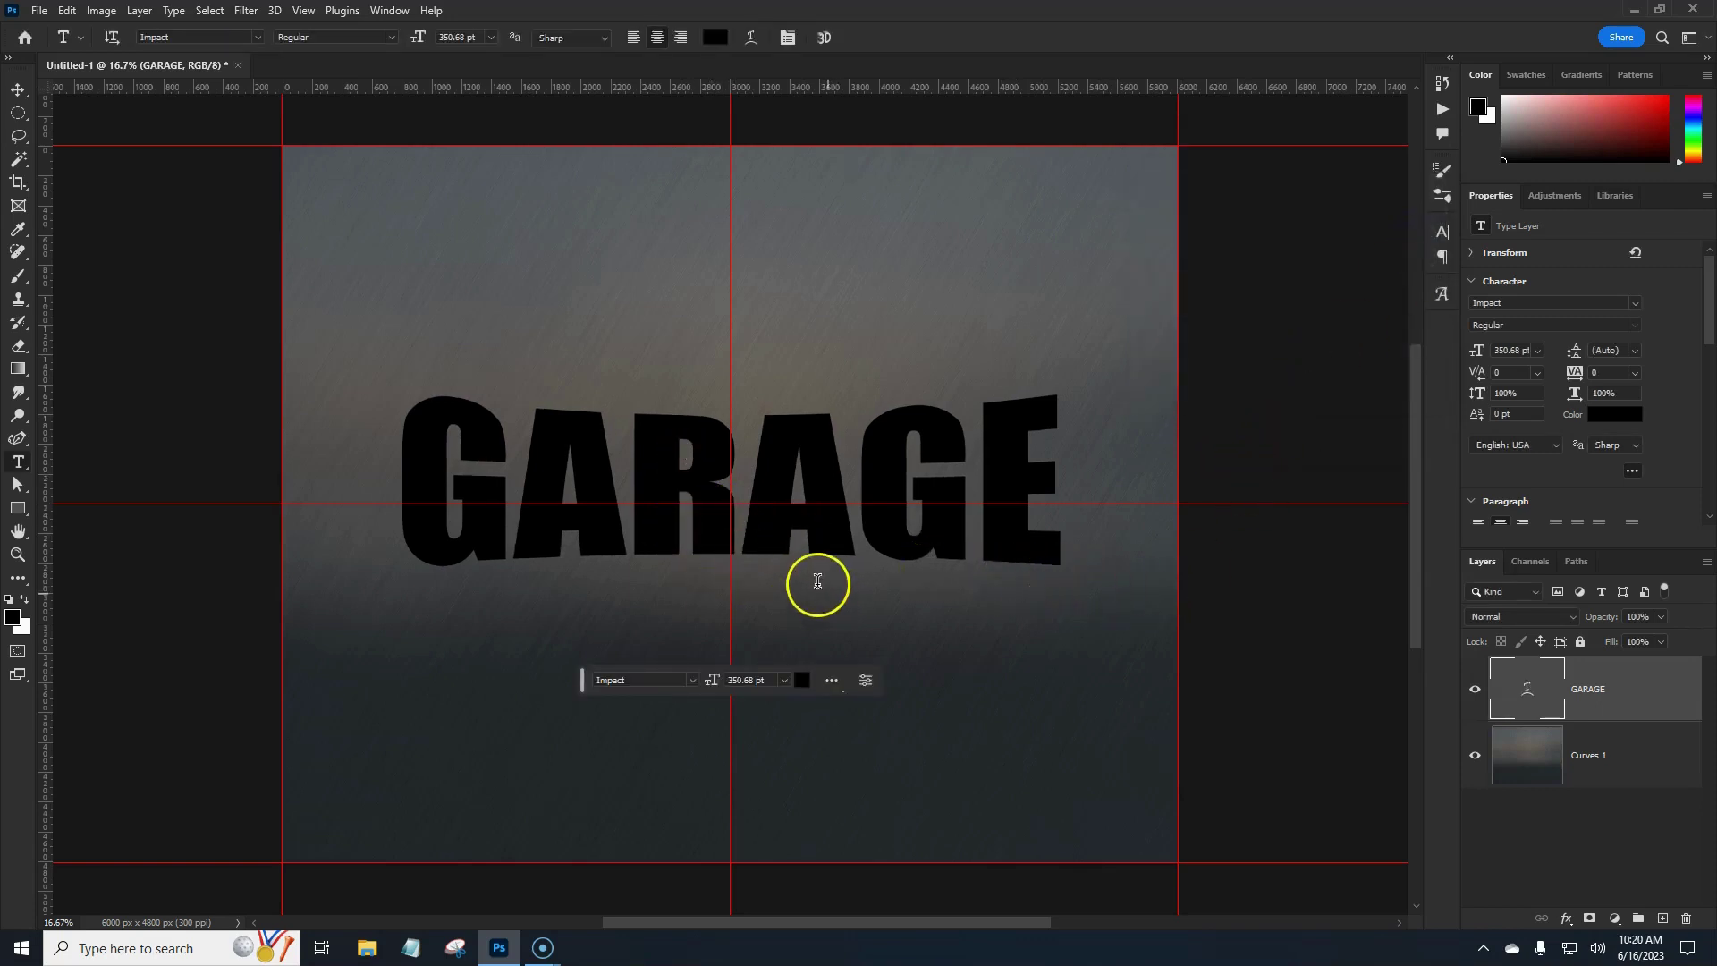
Step: Stretch the warped GARAGE text downward to about 118% of its height, keeping its width and upper edge
key(ctrl+t)
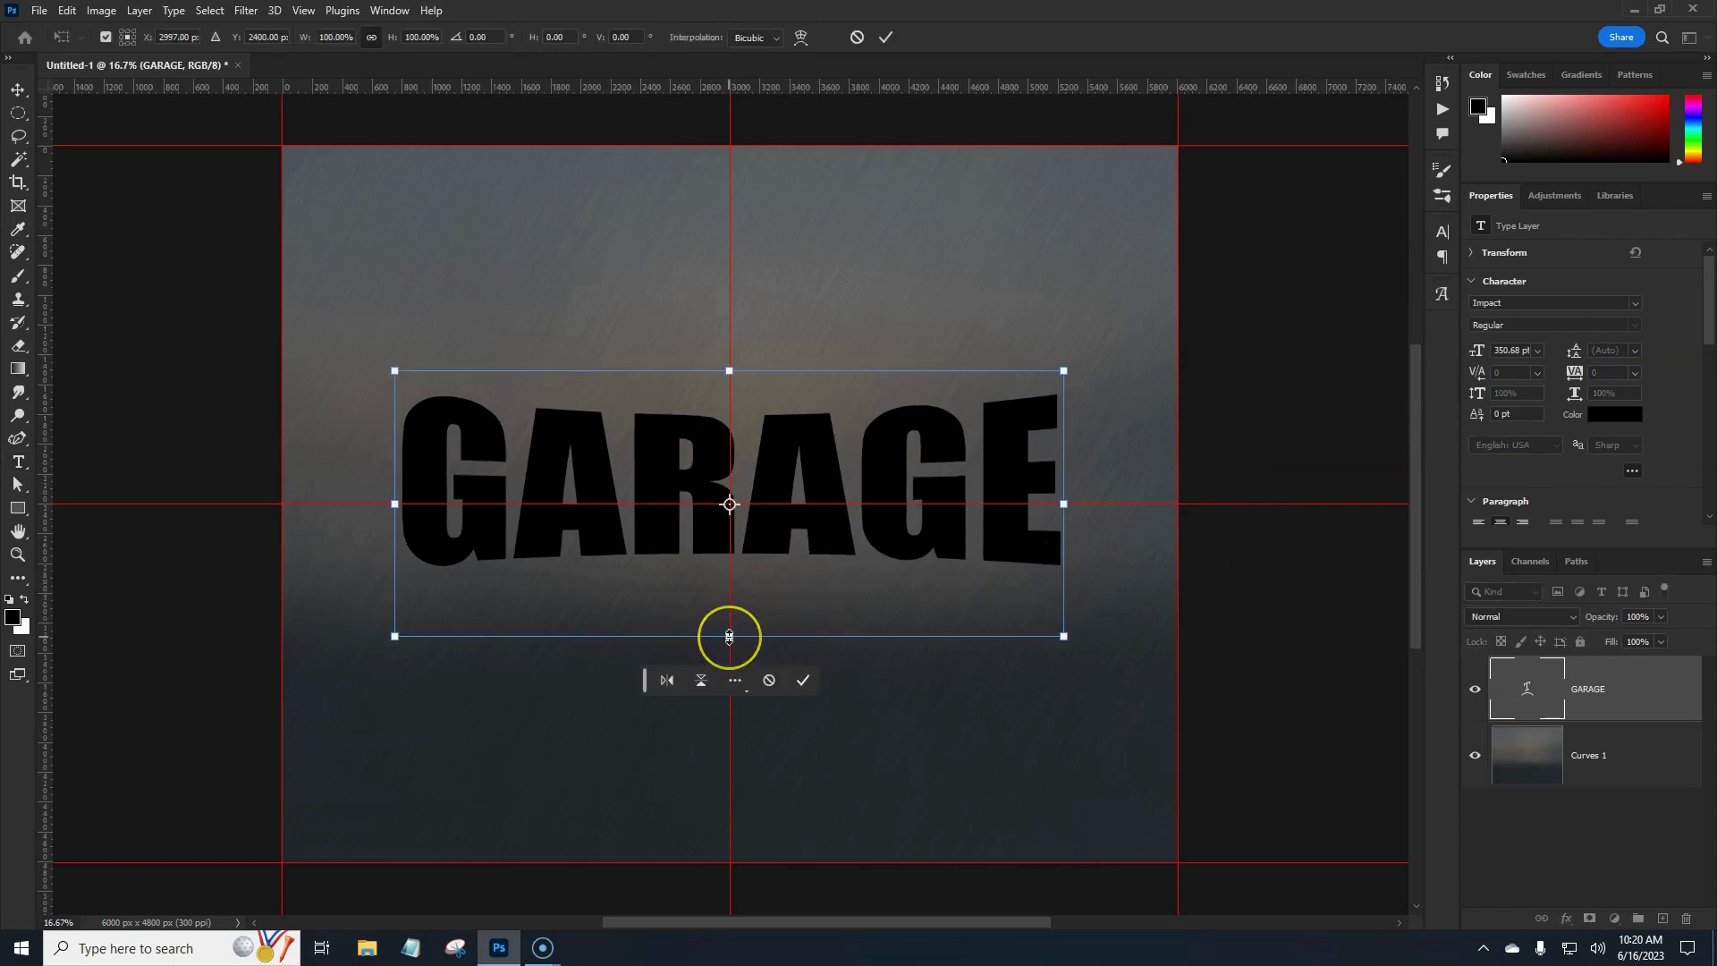
drag(728, 636, 733, 685)
click(730, 673)
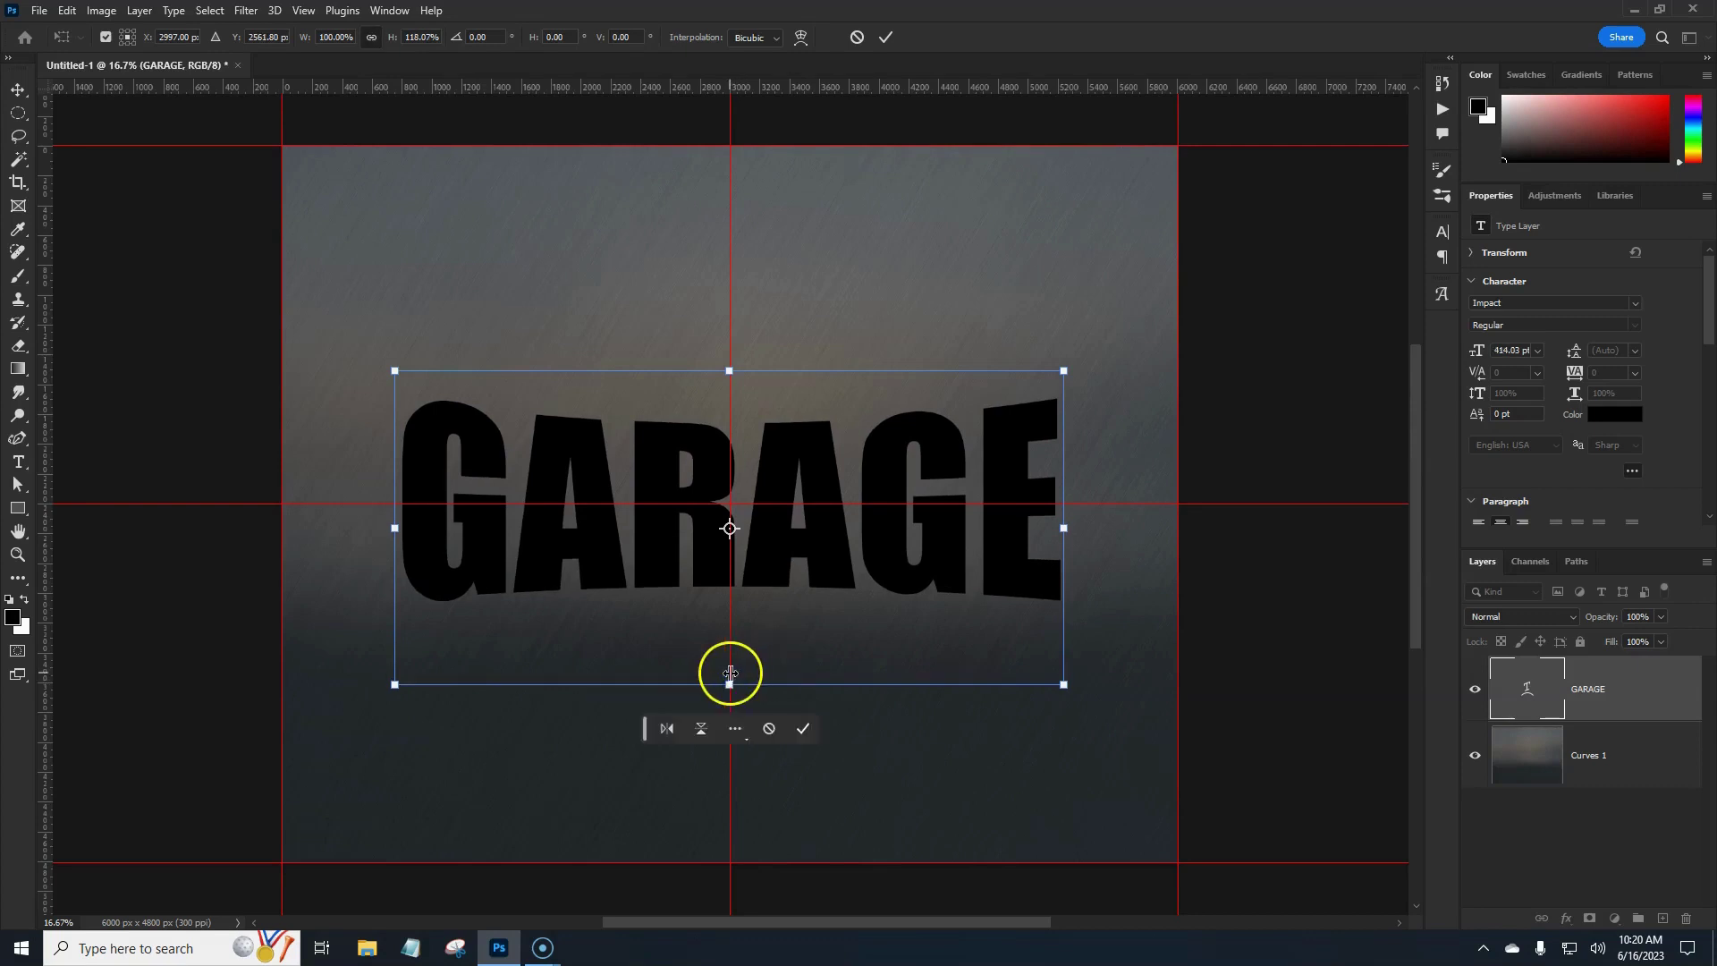
key(Return)
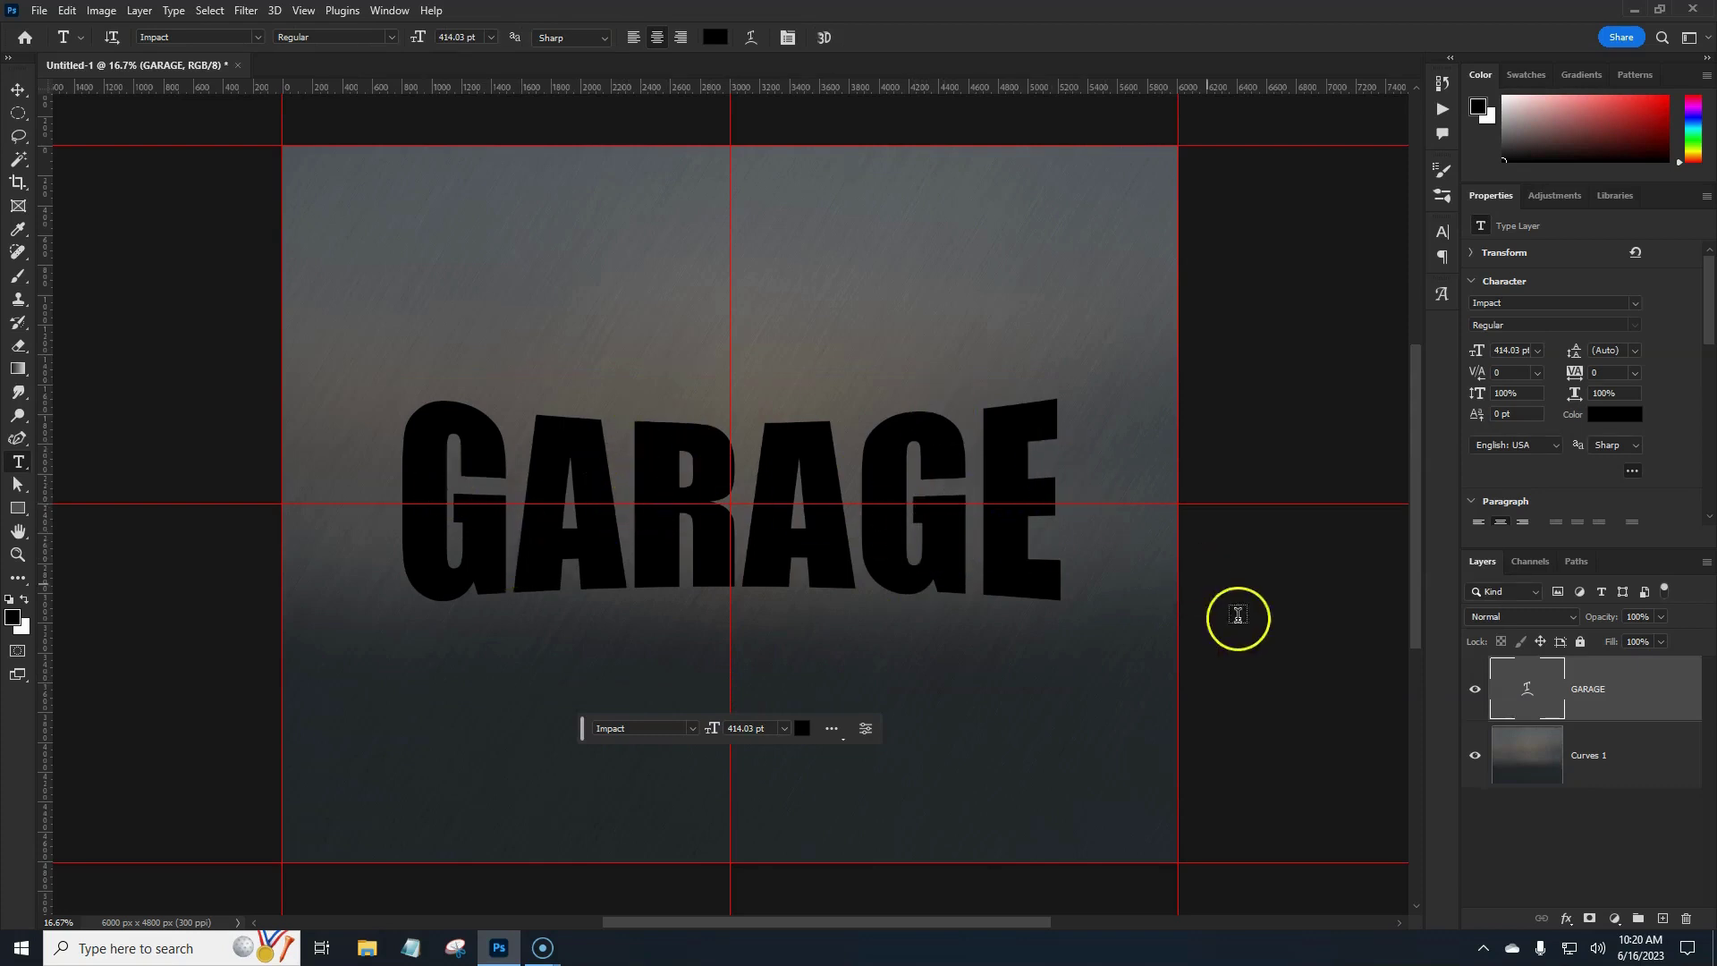
Step: Set the GARAGE layer's fill opacity to 0% and add a smooth Inner Bevel with 521% depth and 24 px size
right_click(1639, 696)
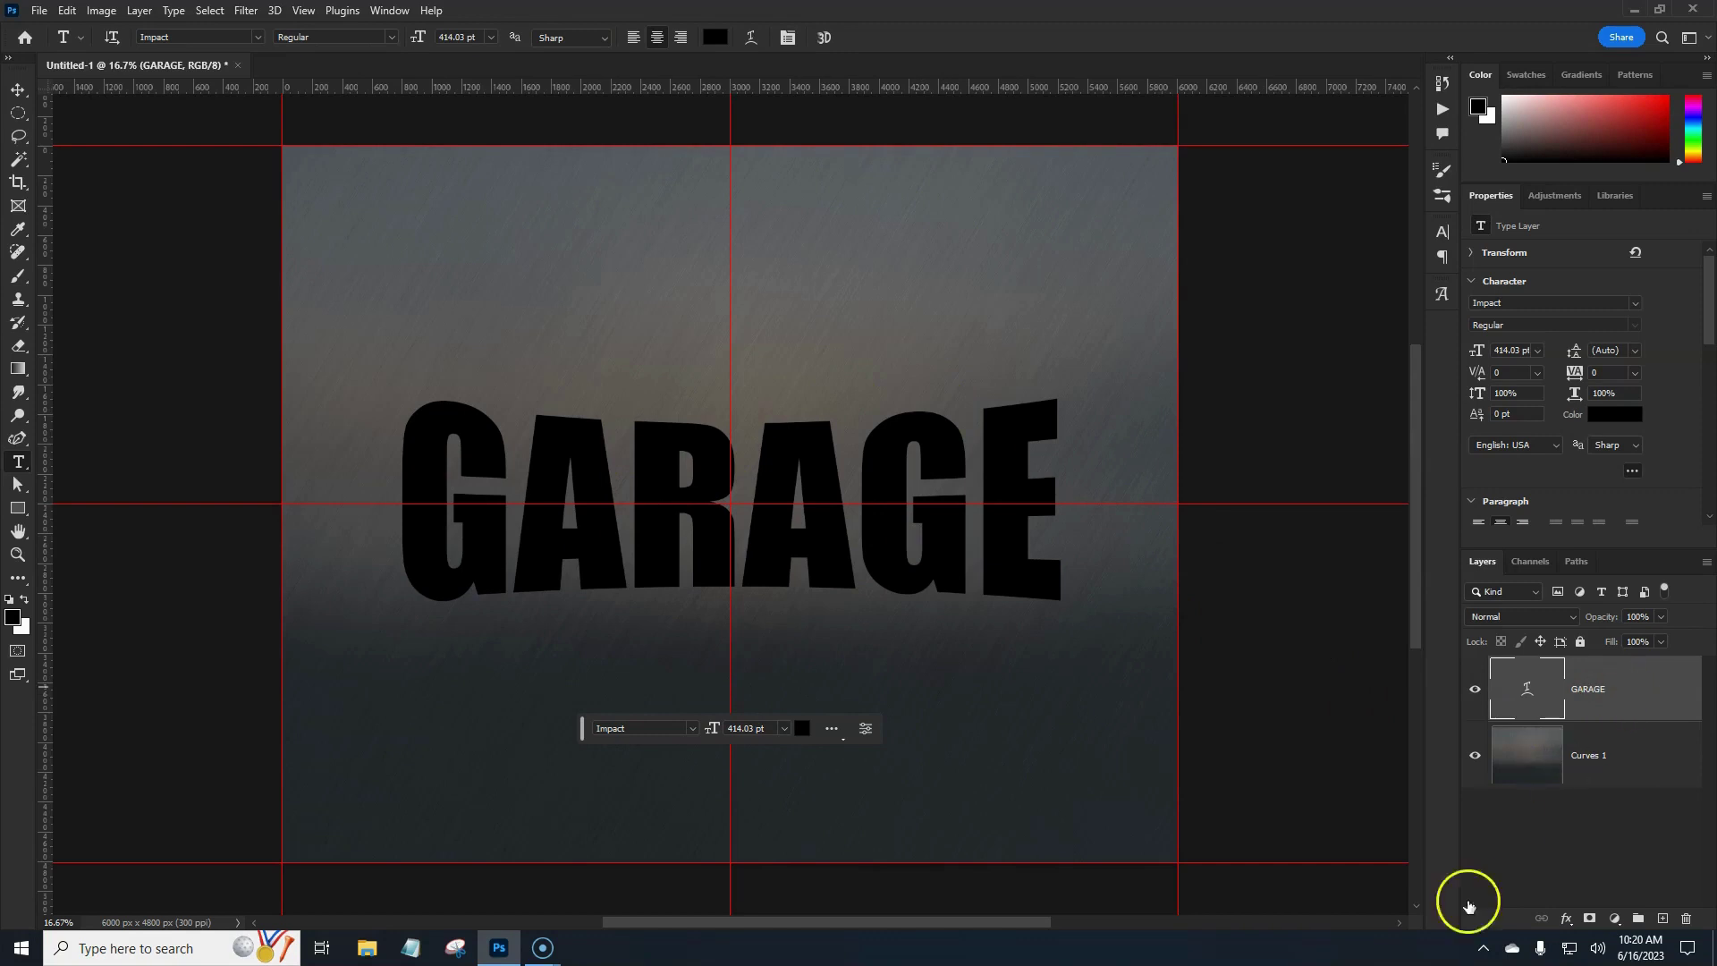
click(1566, 918)
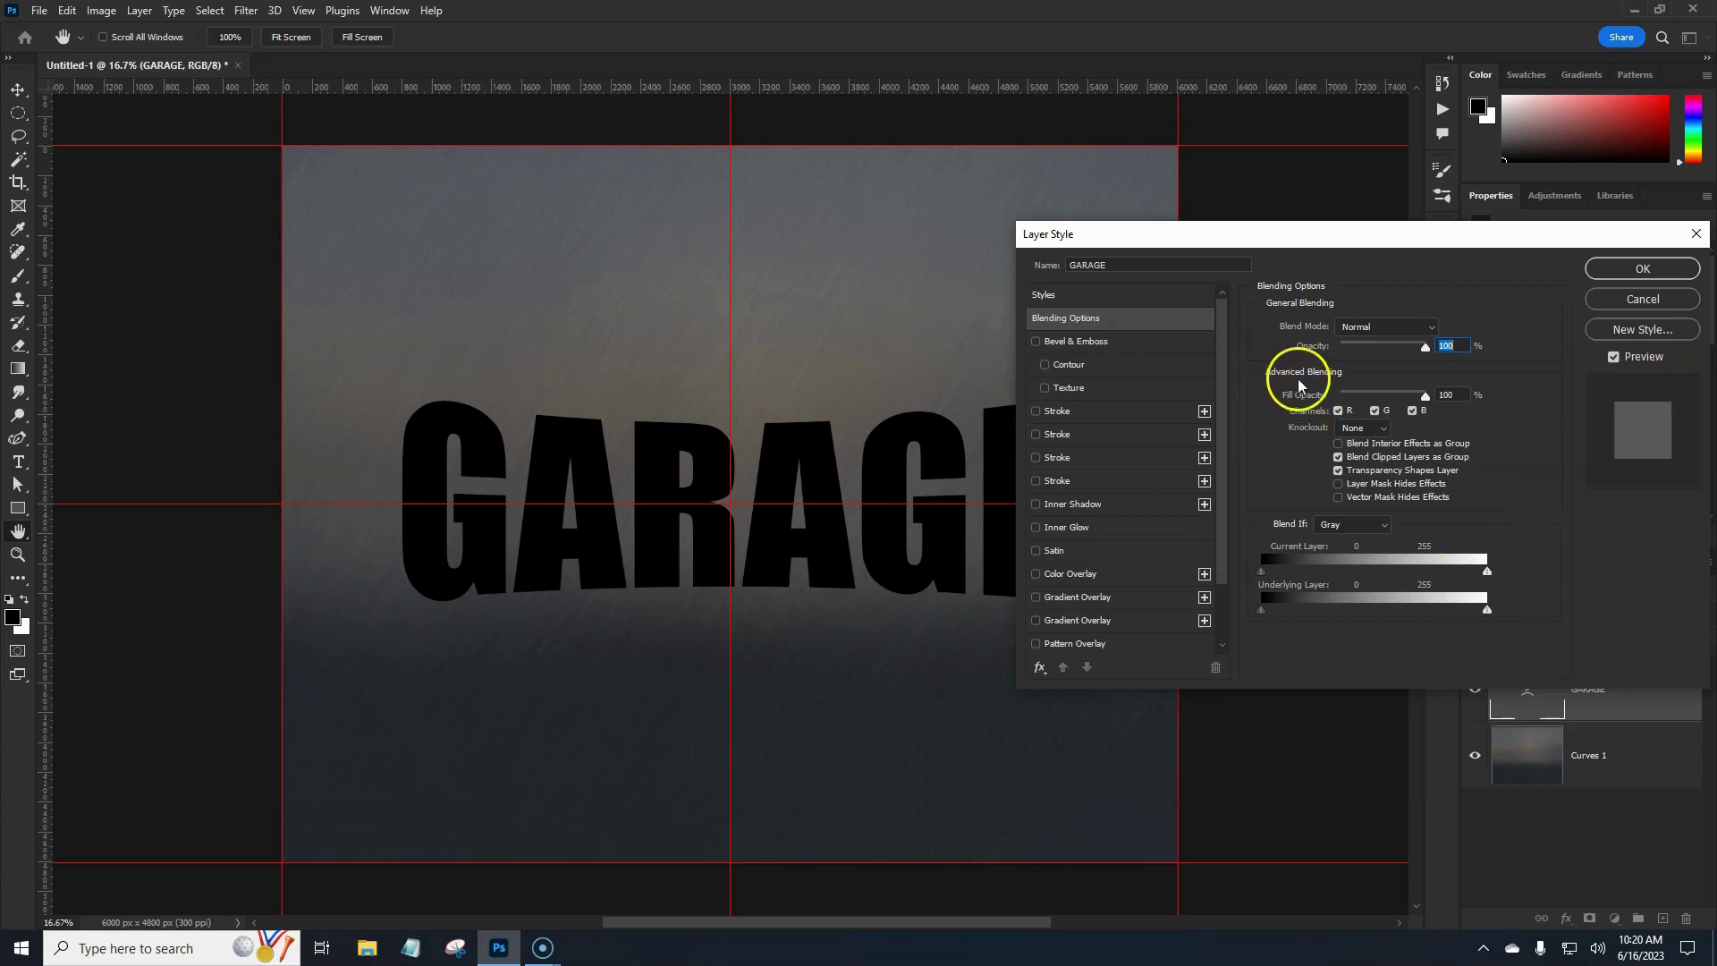
drag(1425, 396, 1339, 396)
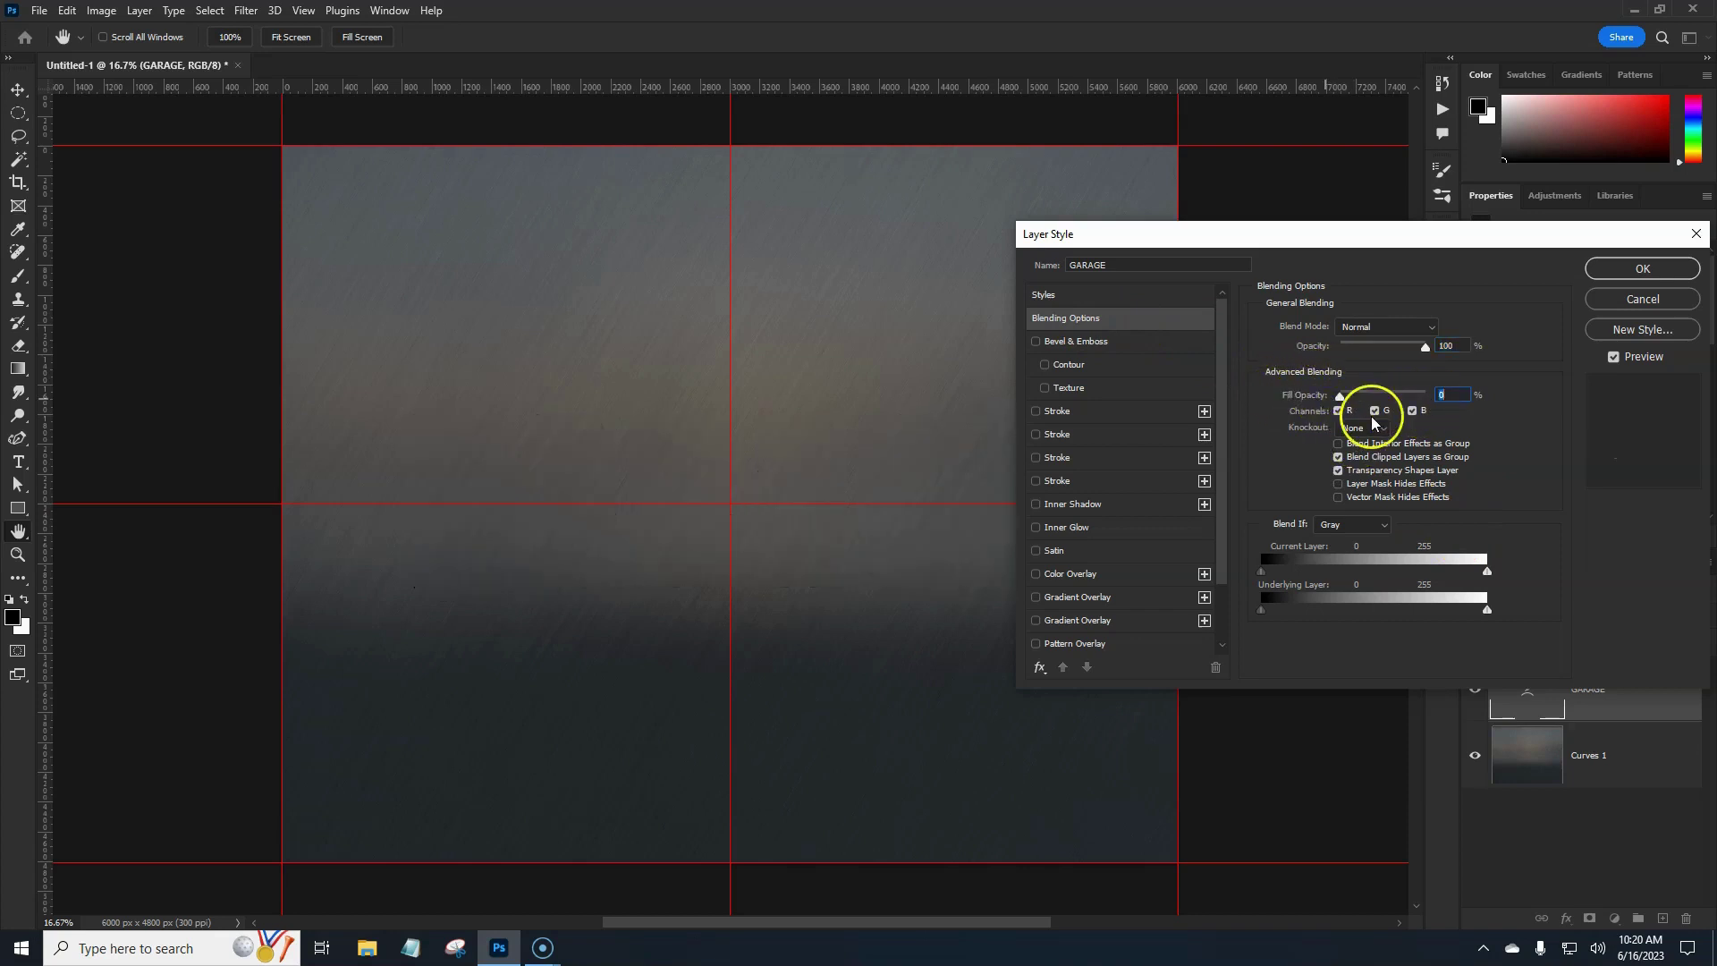
click(1106, 344)
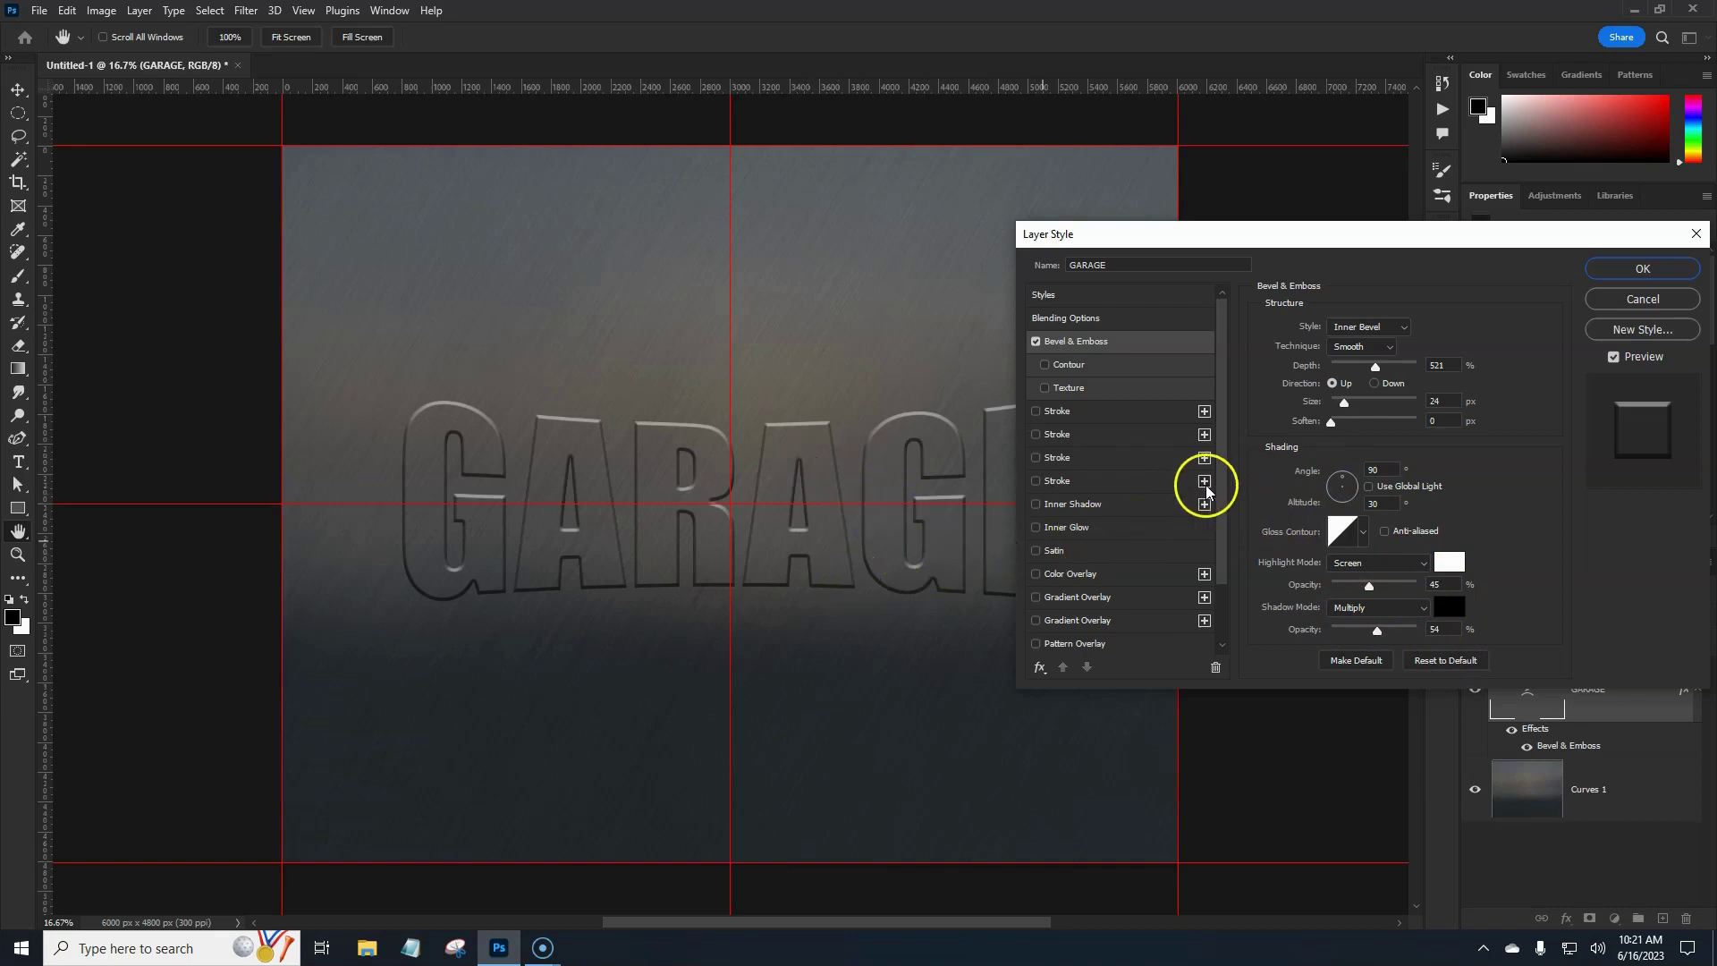
Step: Add a linear dark Gradient Overlay to the GARAGE layer at 36% opacity and a 90° angle
scroll(1131, 463, down, 2)
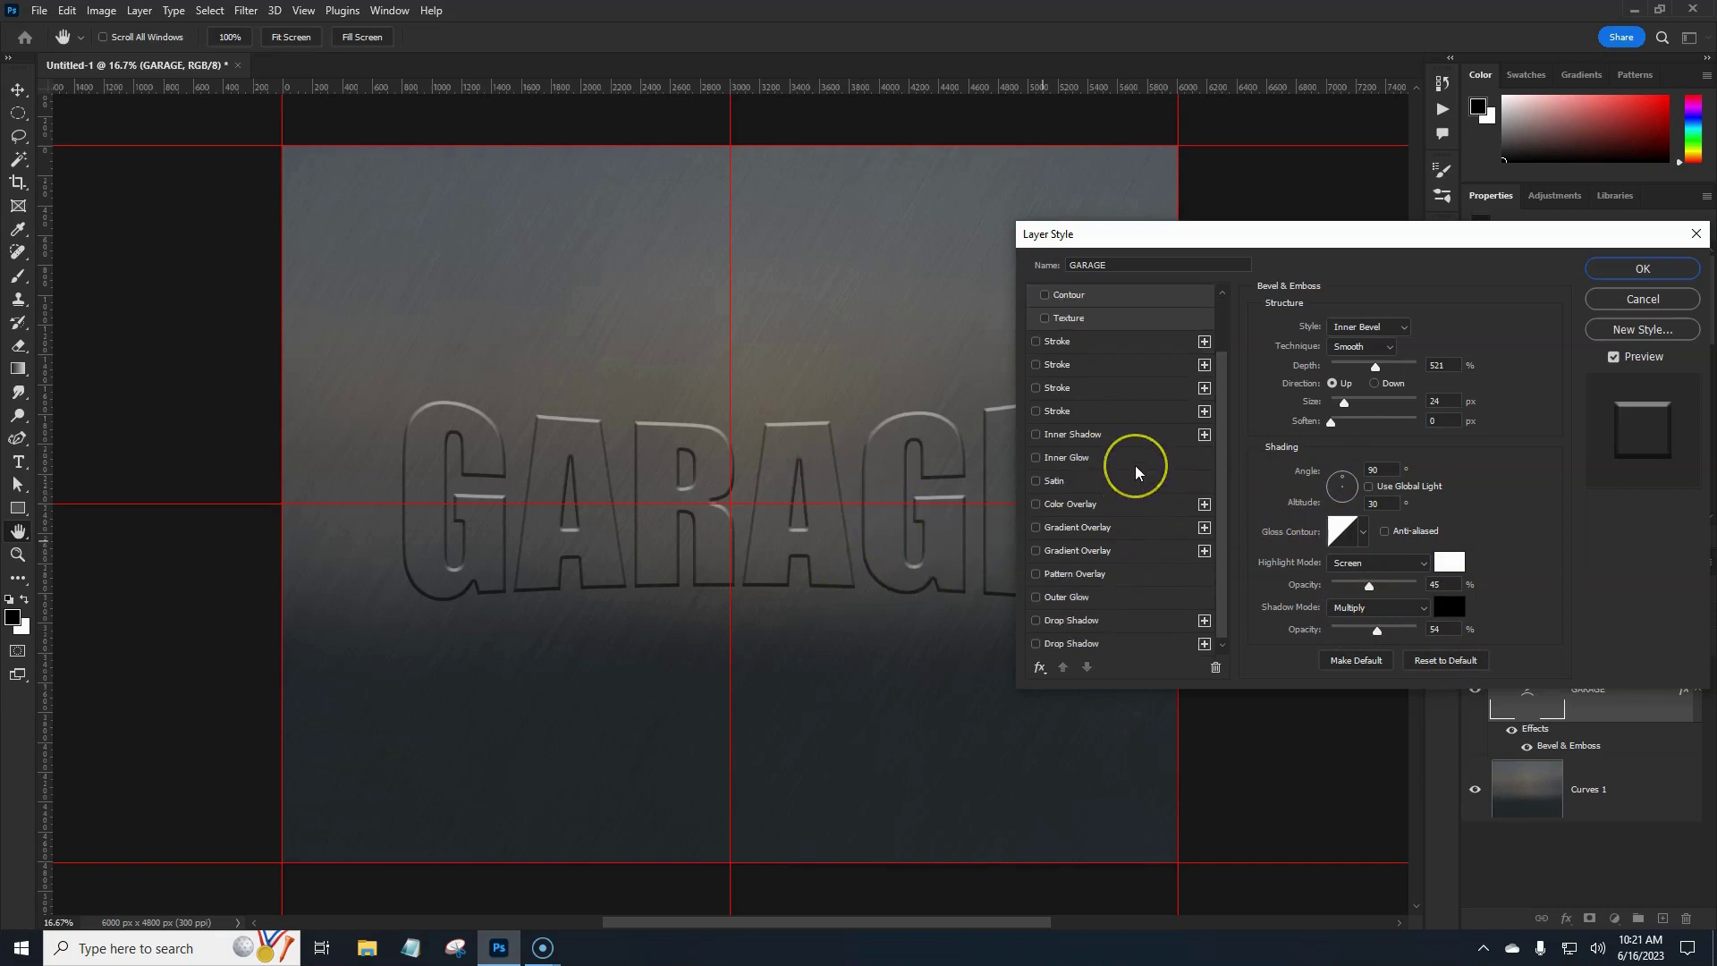
click(1059, 535)
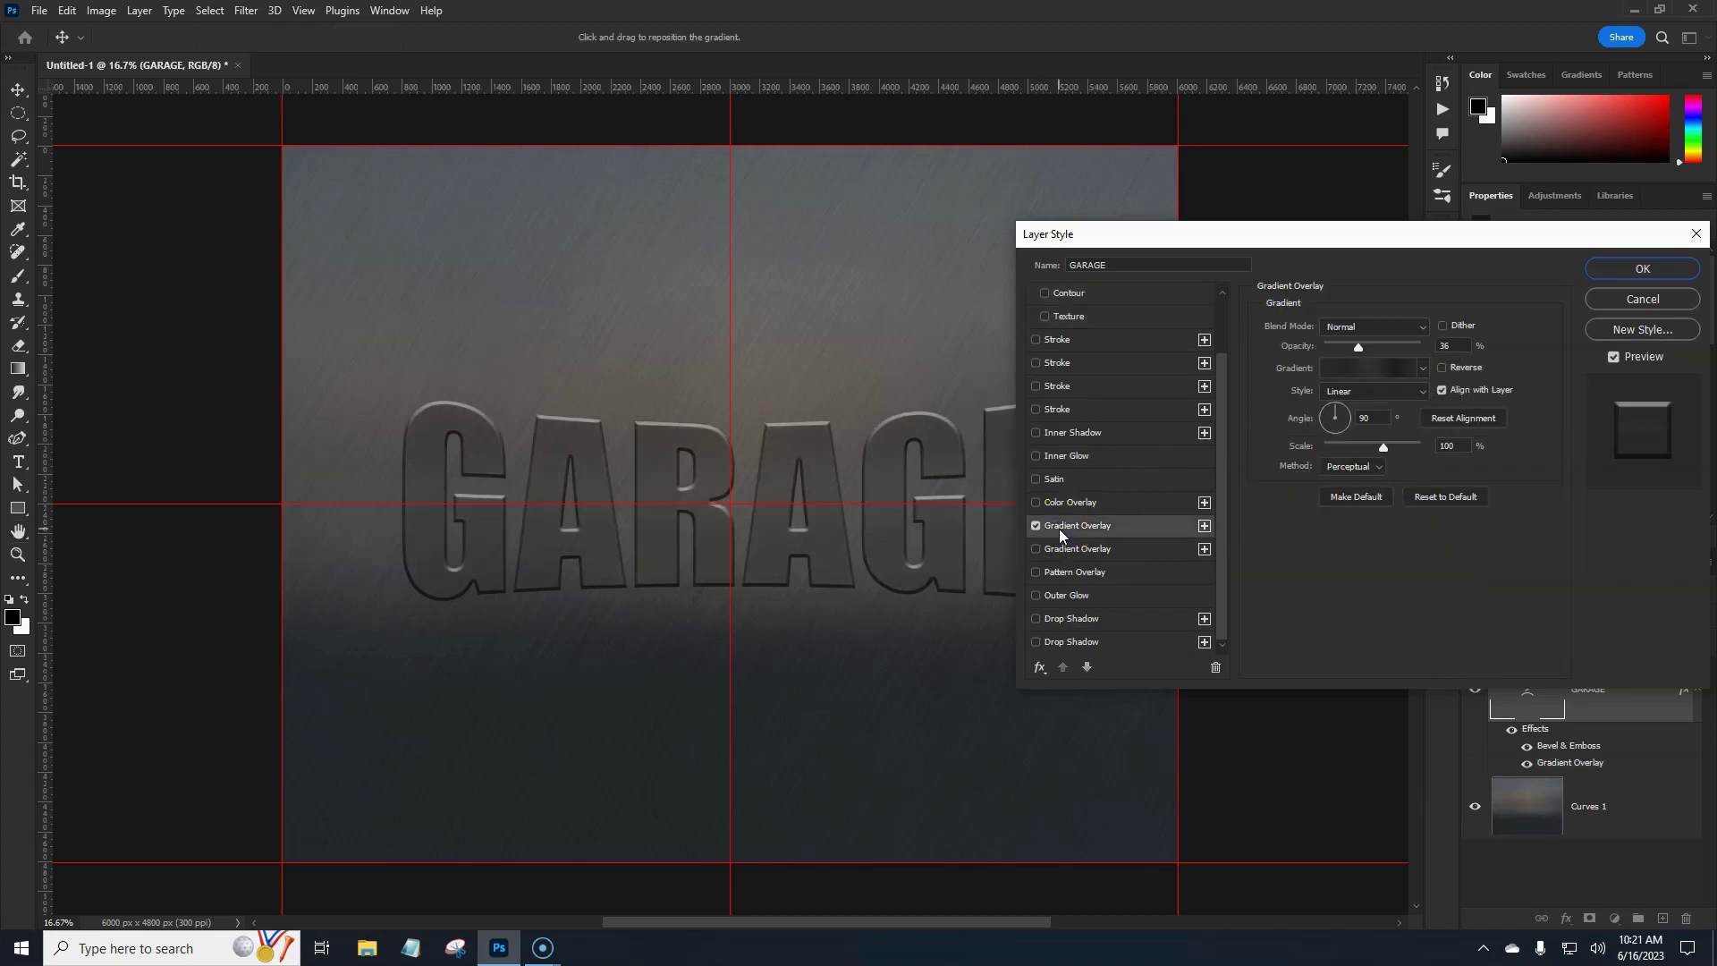
click(1352, 374)
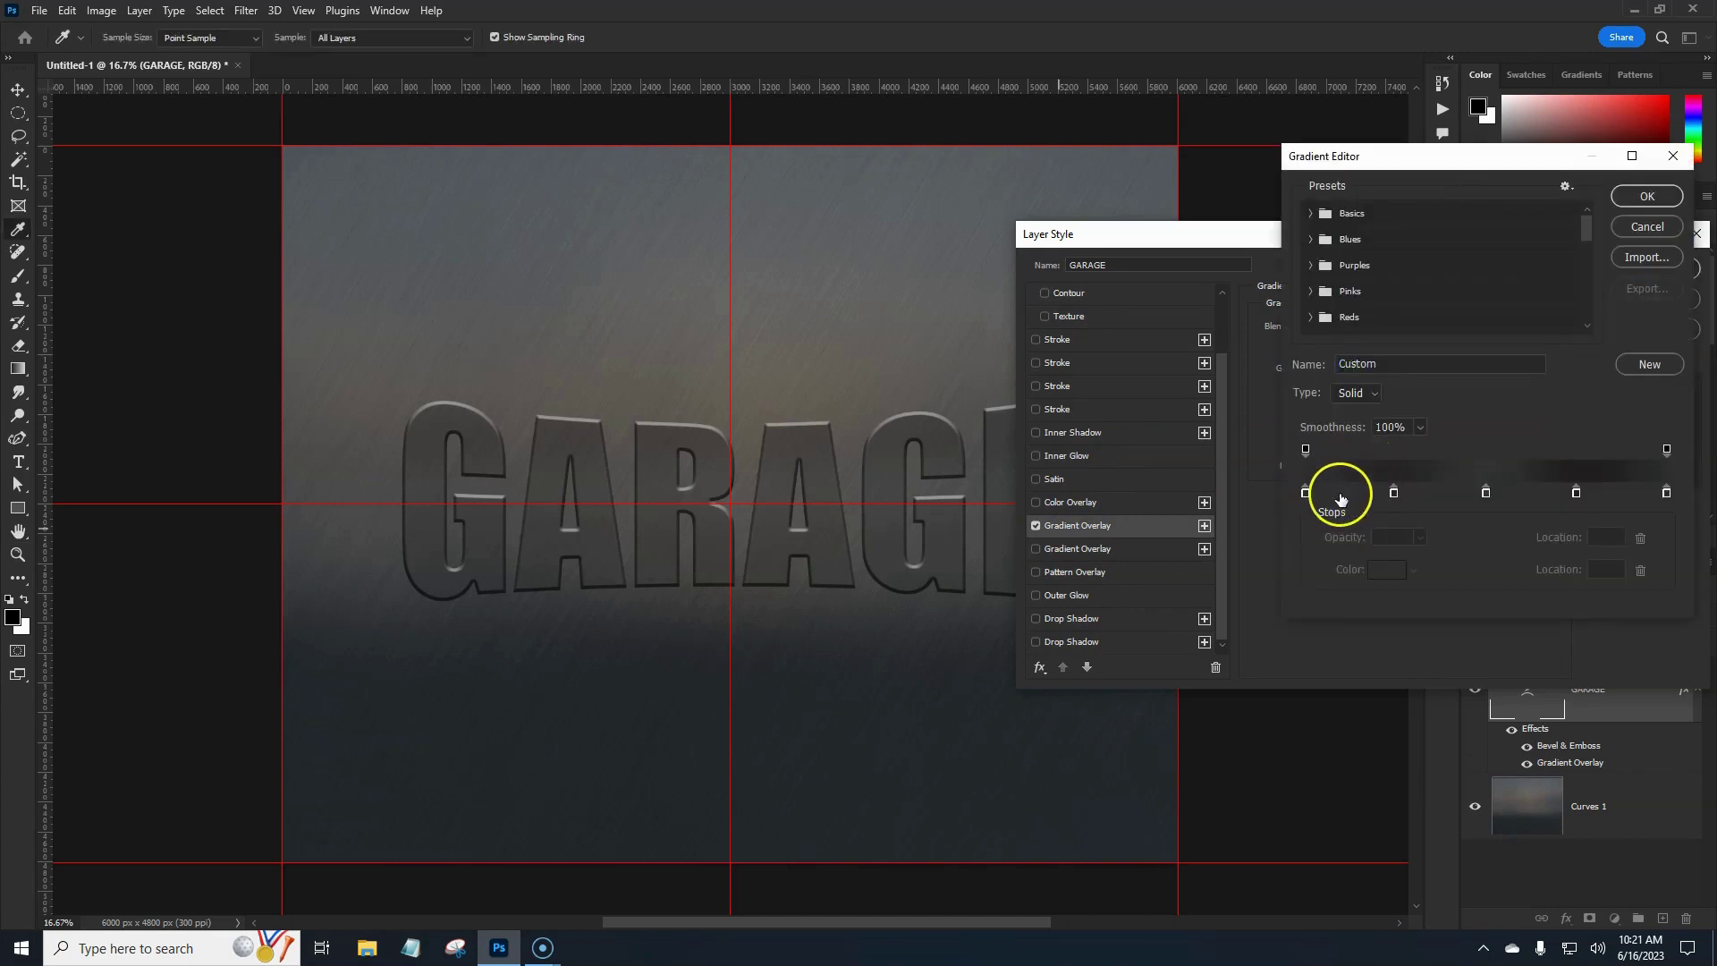
click(1305, 492)
click(1379, 573)
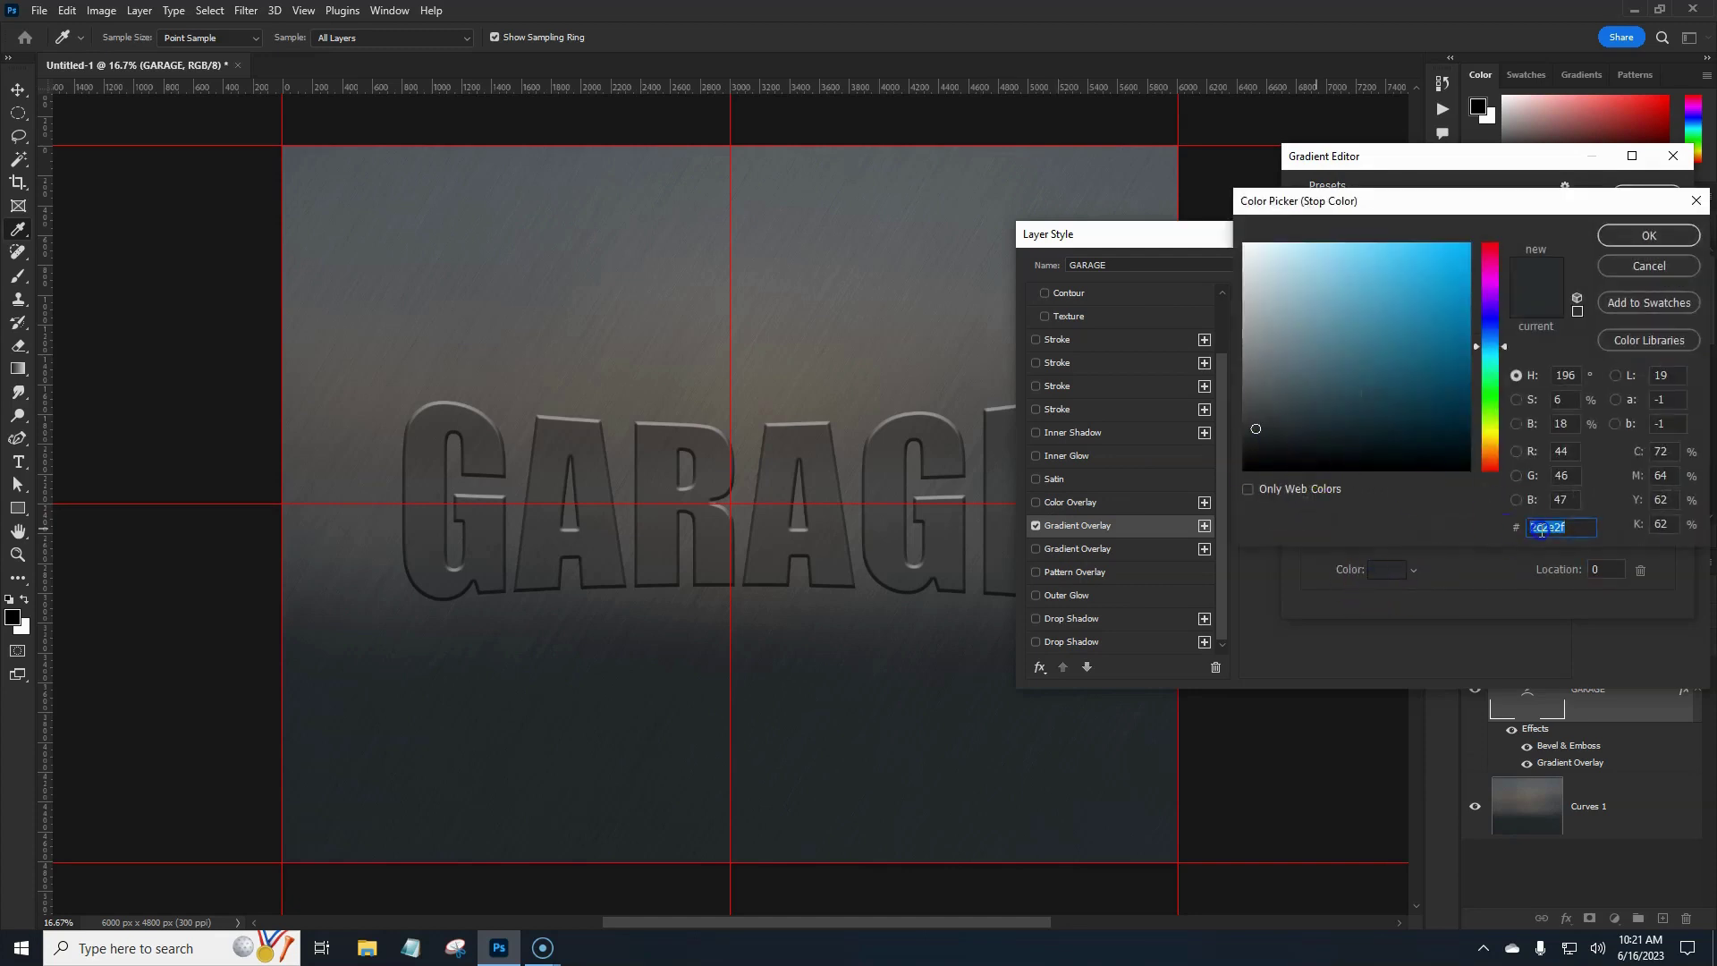
click(1648, 237)
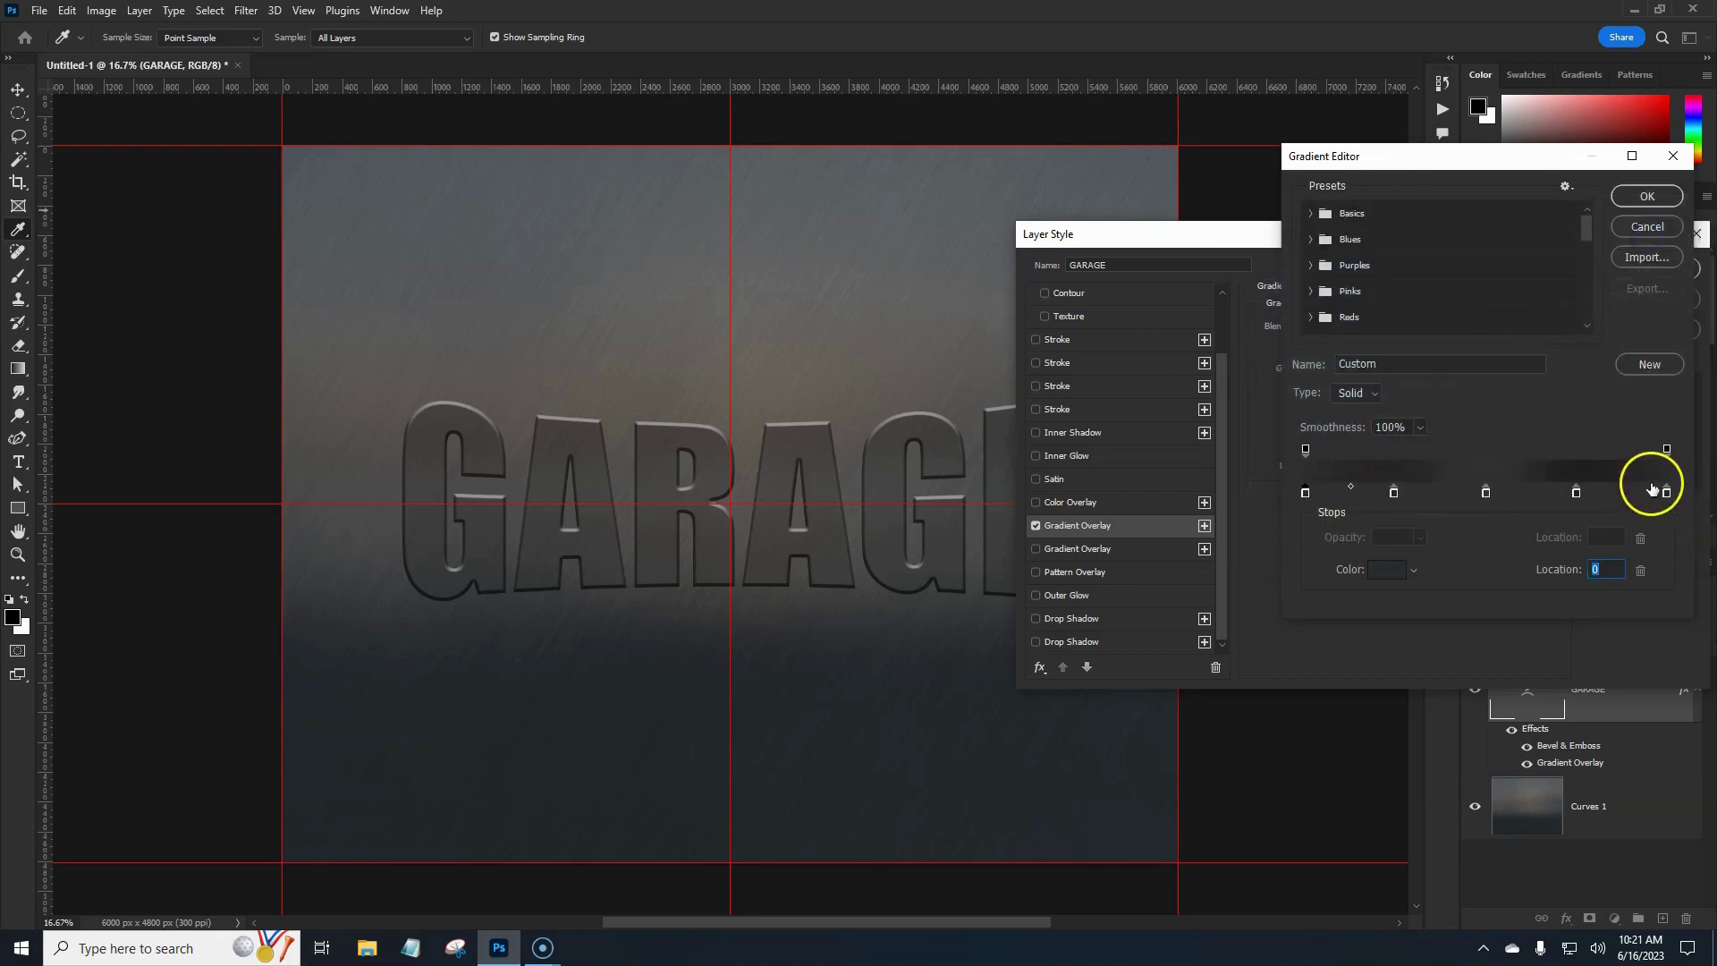
click(1576, 493)
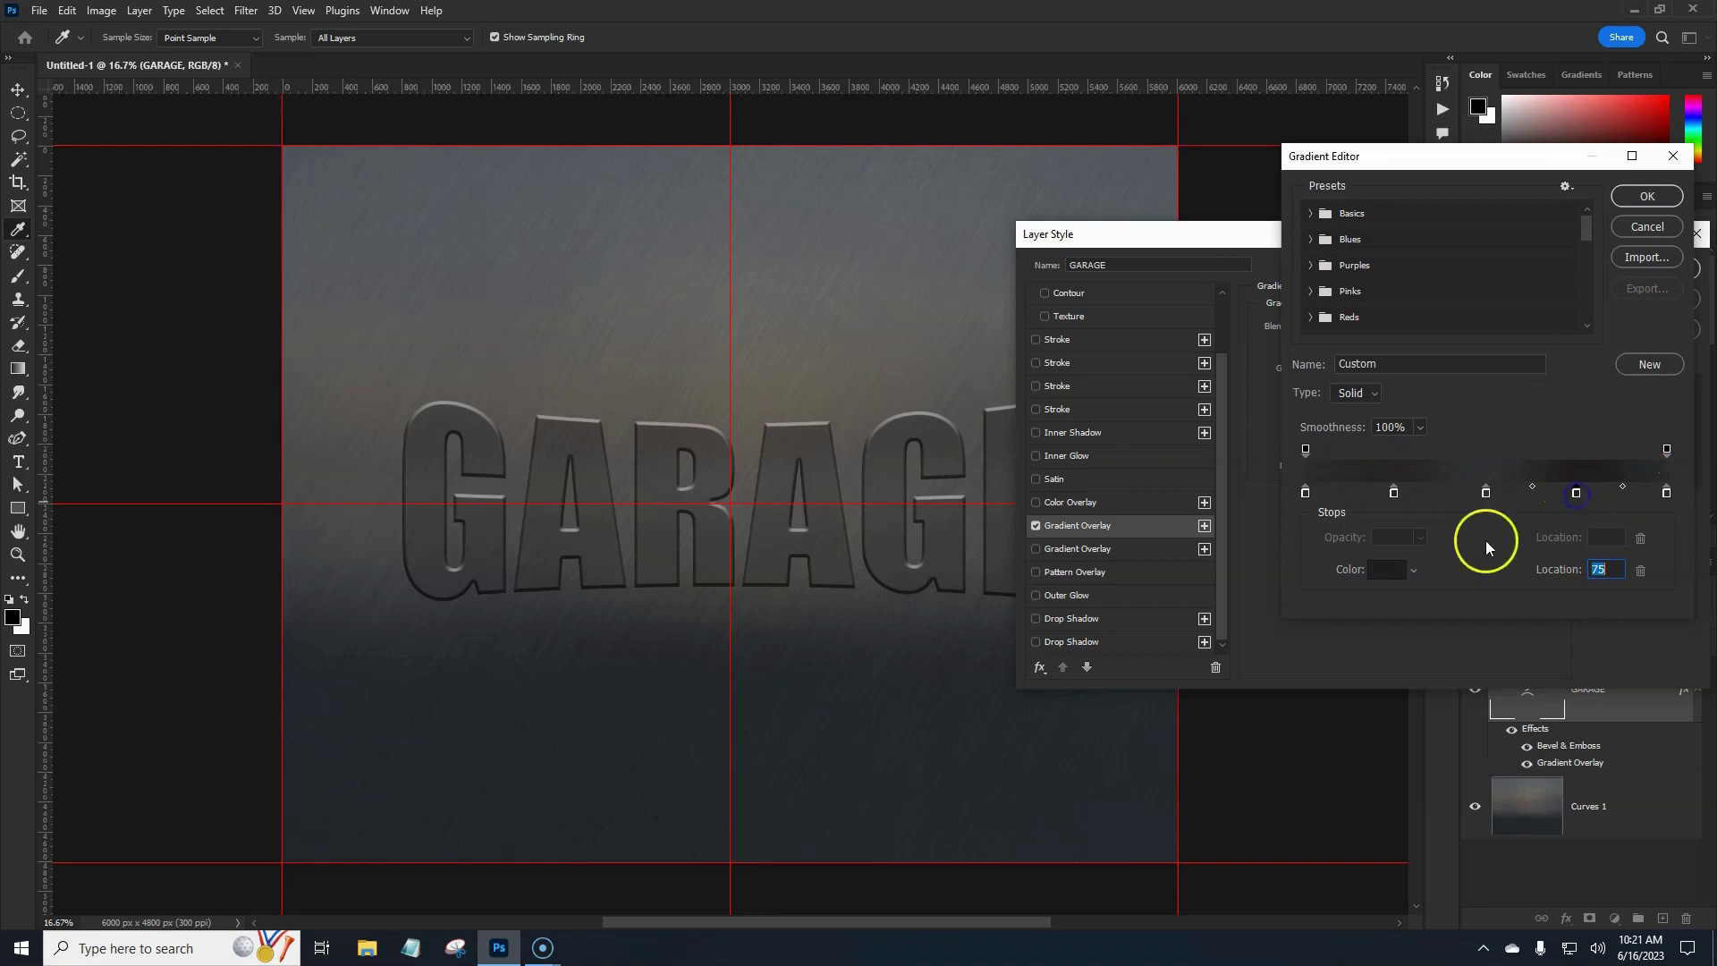
click(1383, 570)
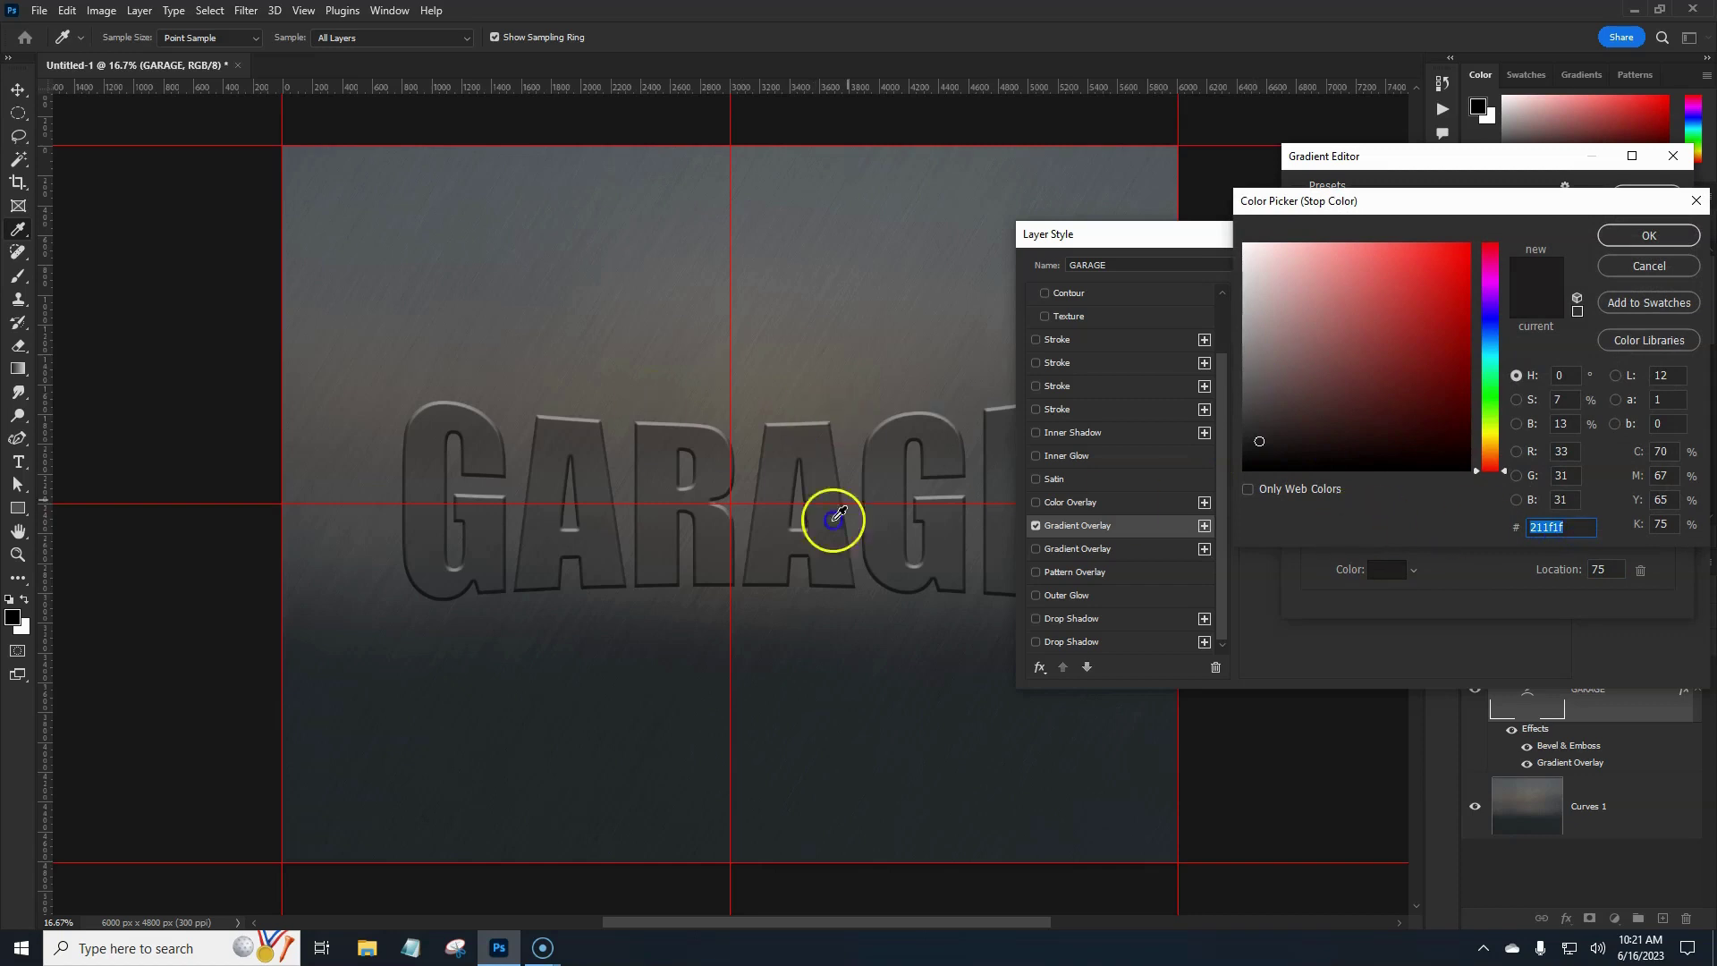
click(1642, 247)
click(1428, 311)
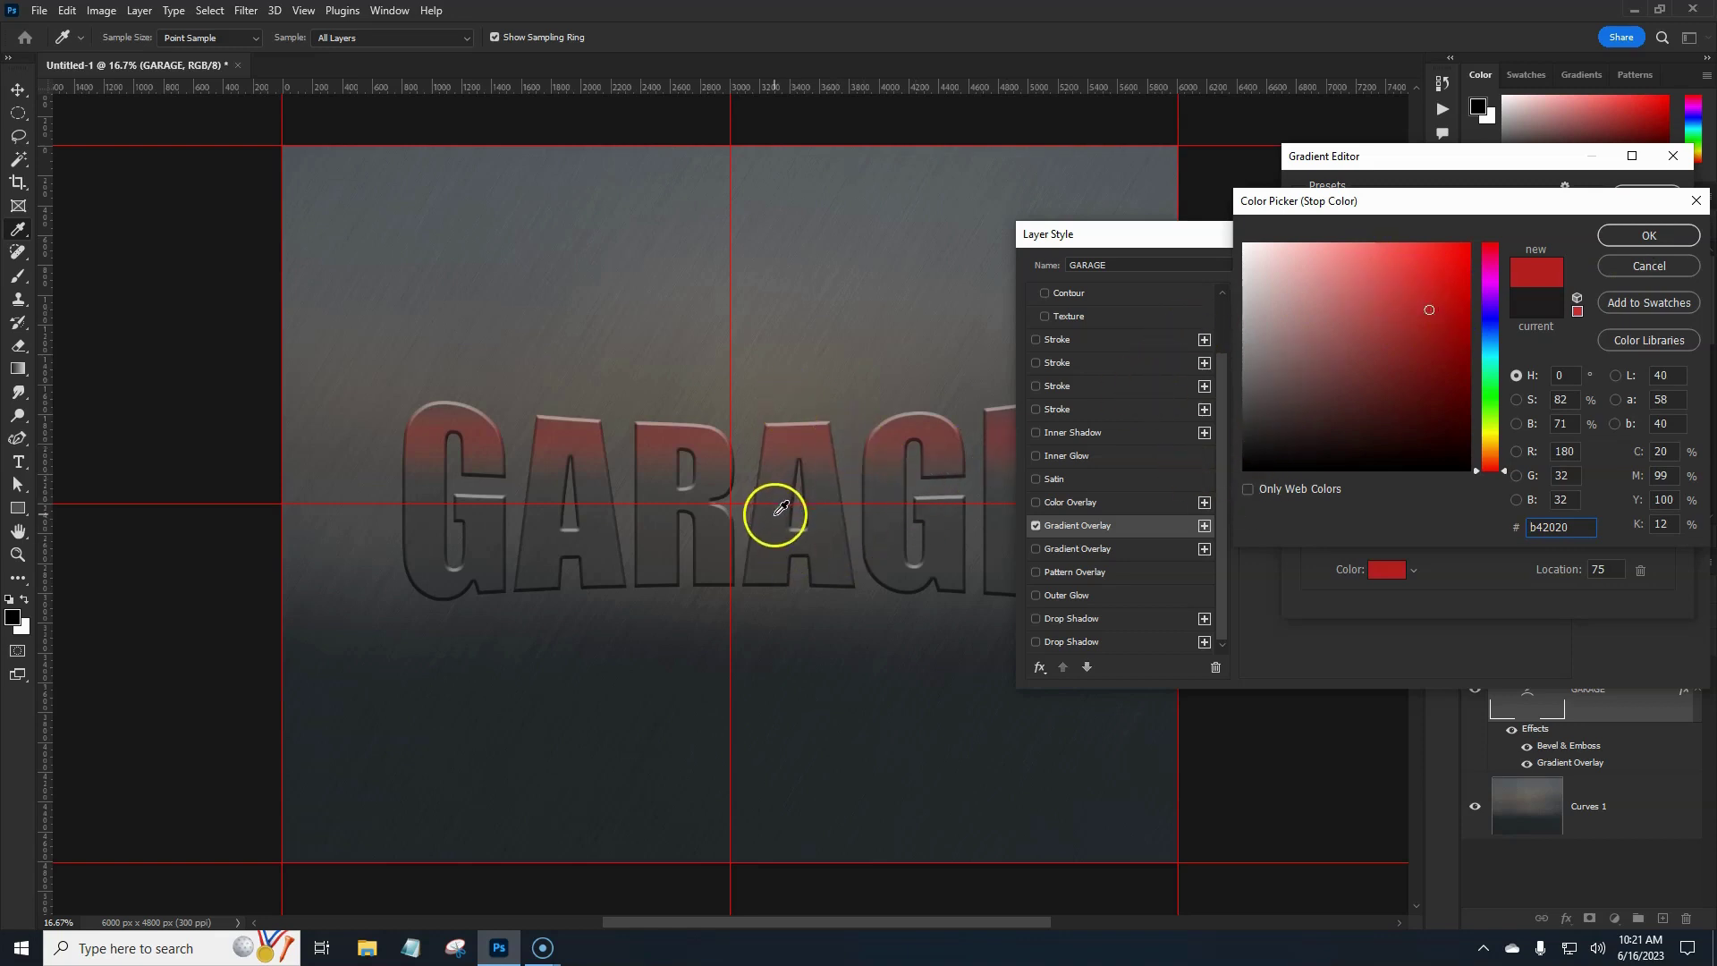
click(1649, 238)
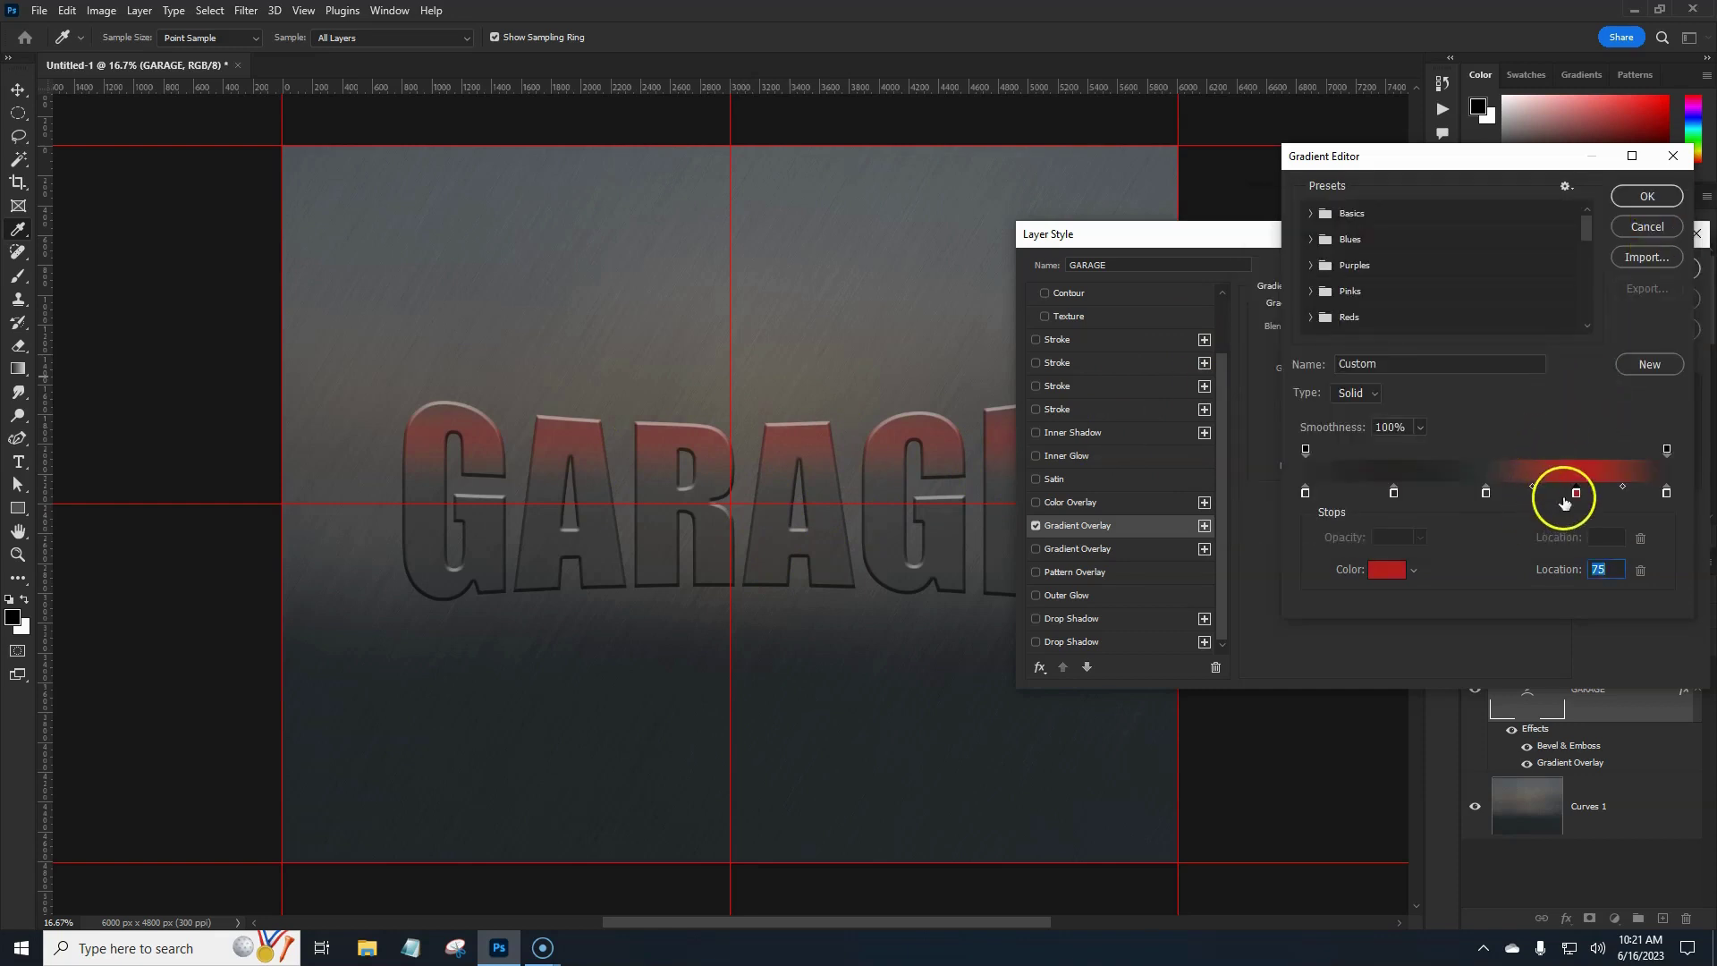
click(1401, 495)
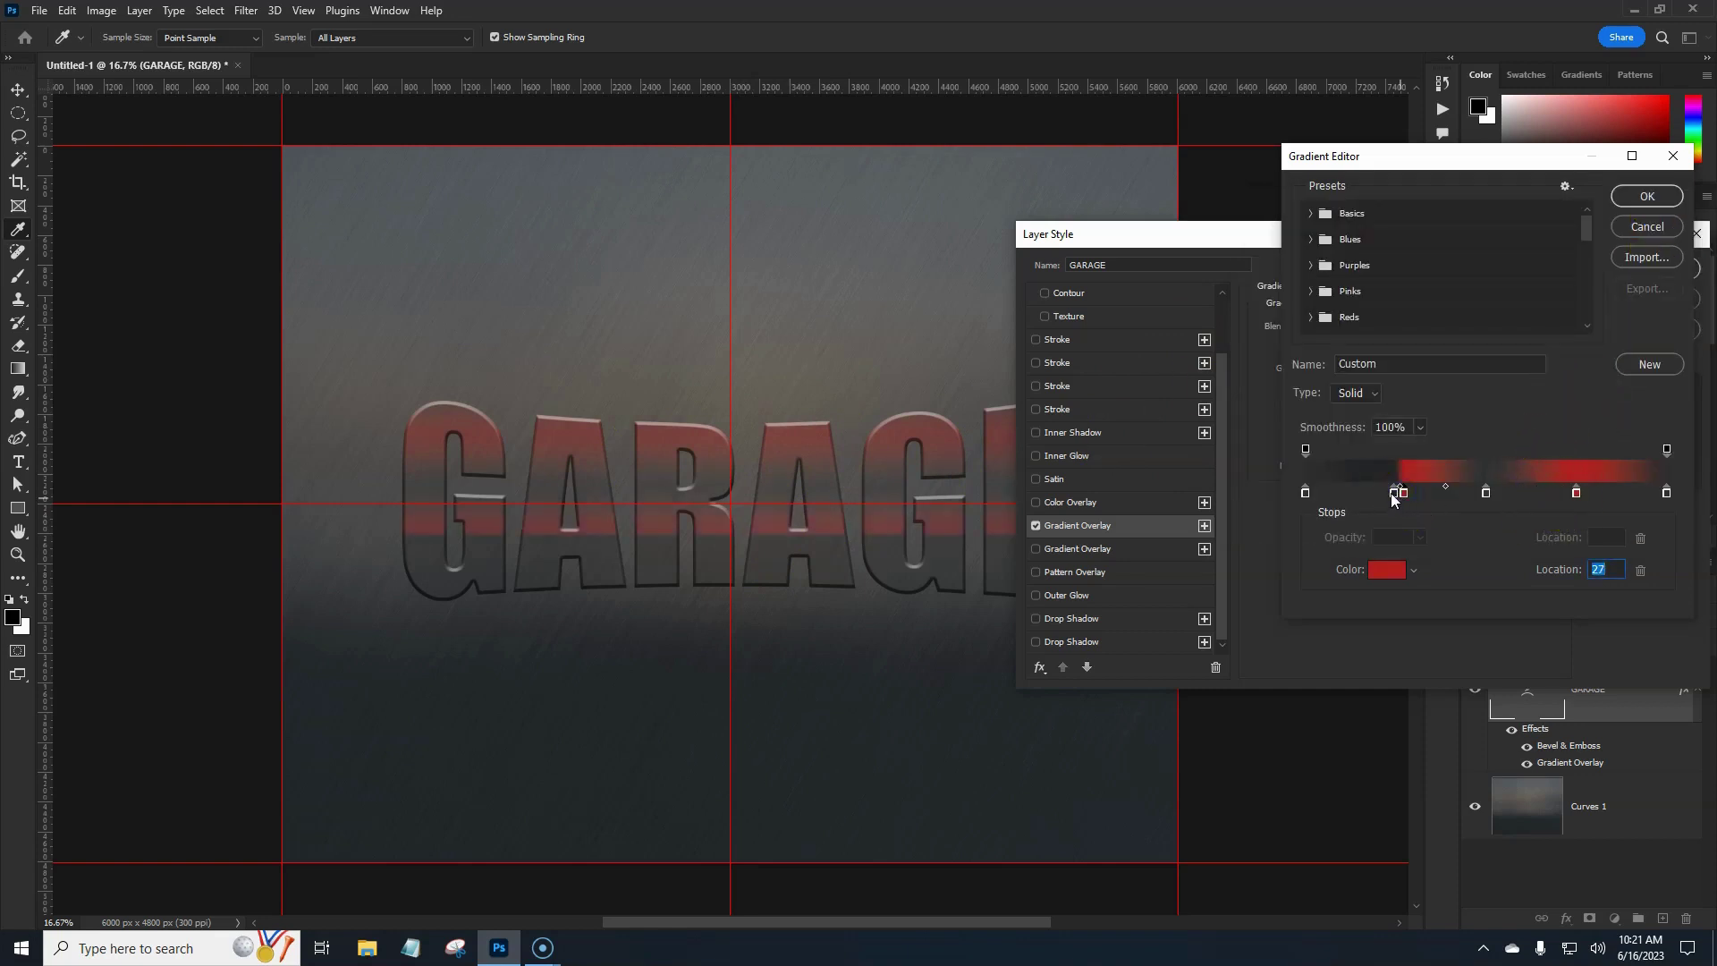
drag(1392, 496, 1400, 501)
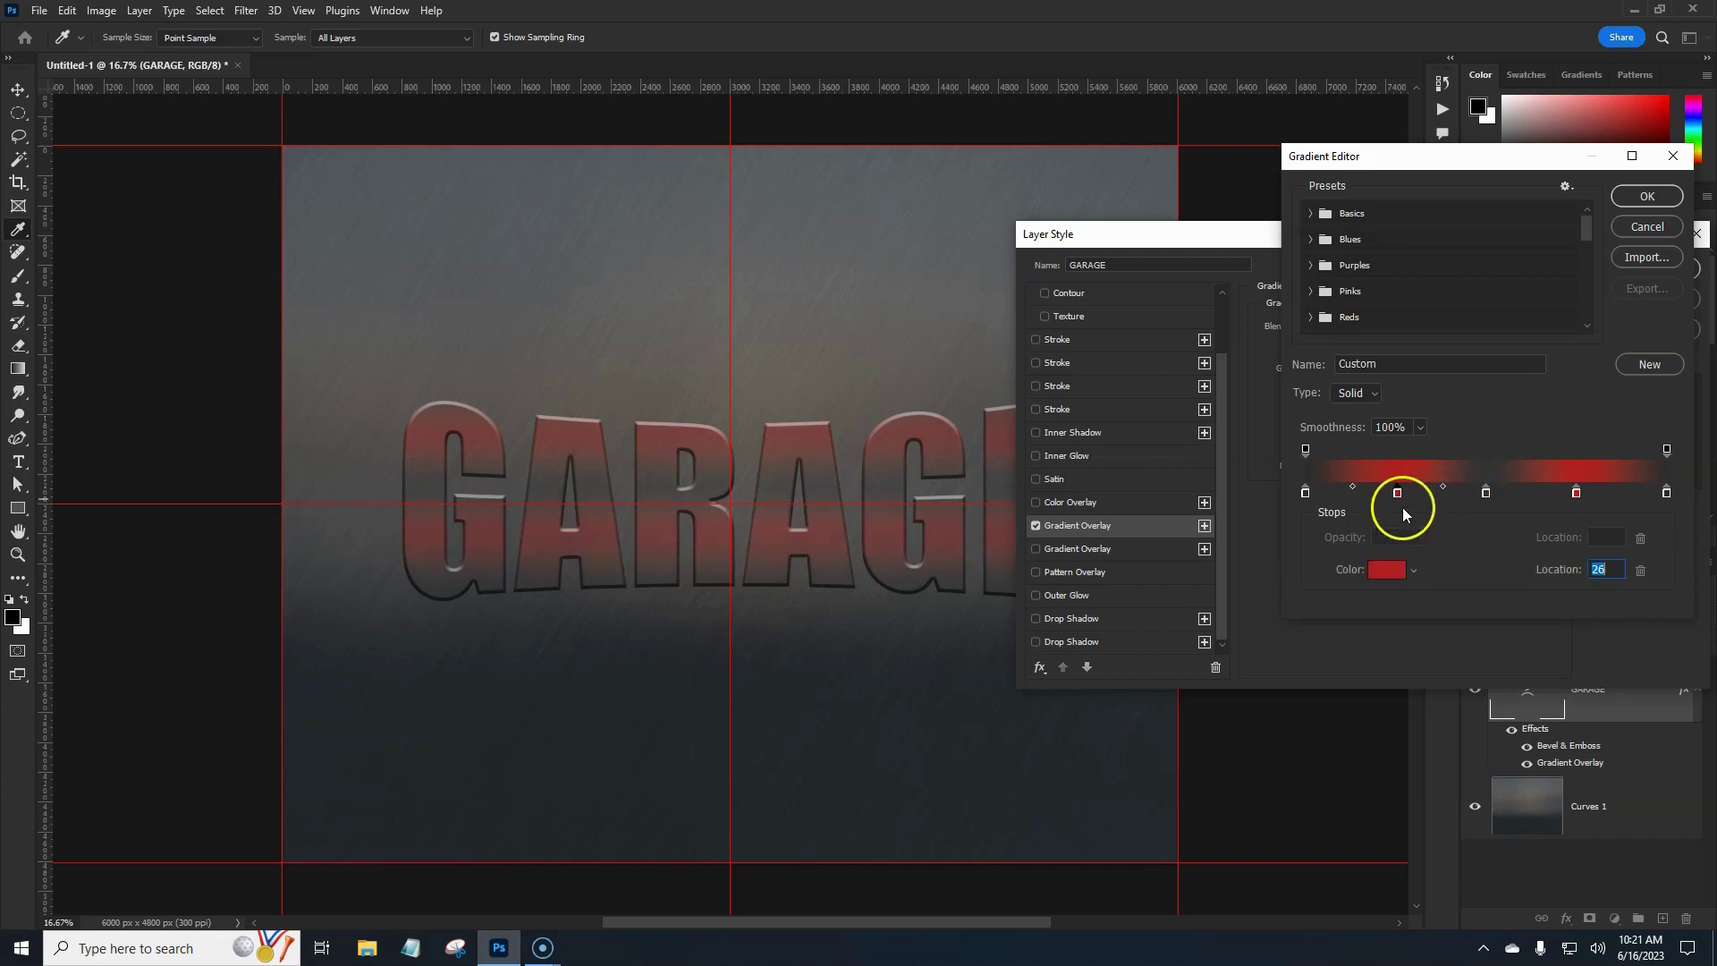
click(1644, 227)
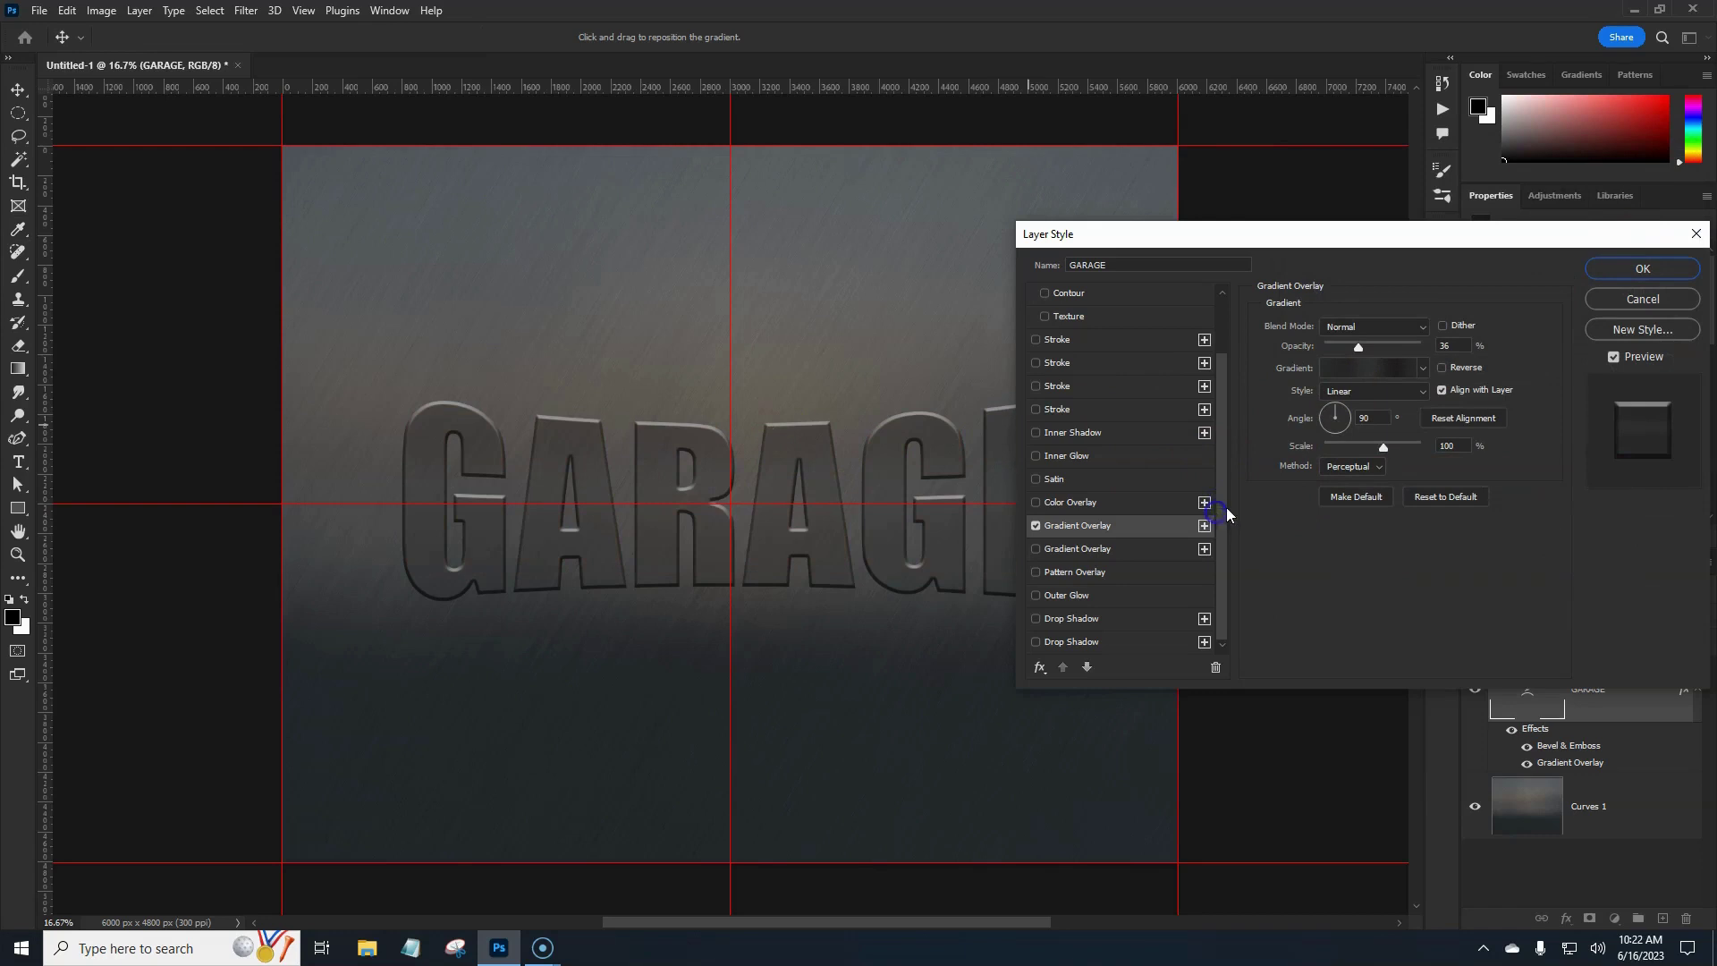
Step: Add a Multiply drop shadow to the GARAGE layer at 64% opacity, 4 px distance and 2% spread, with a slightly larger size
click(1078, 645)
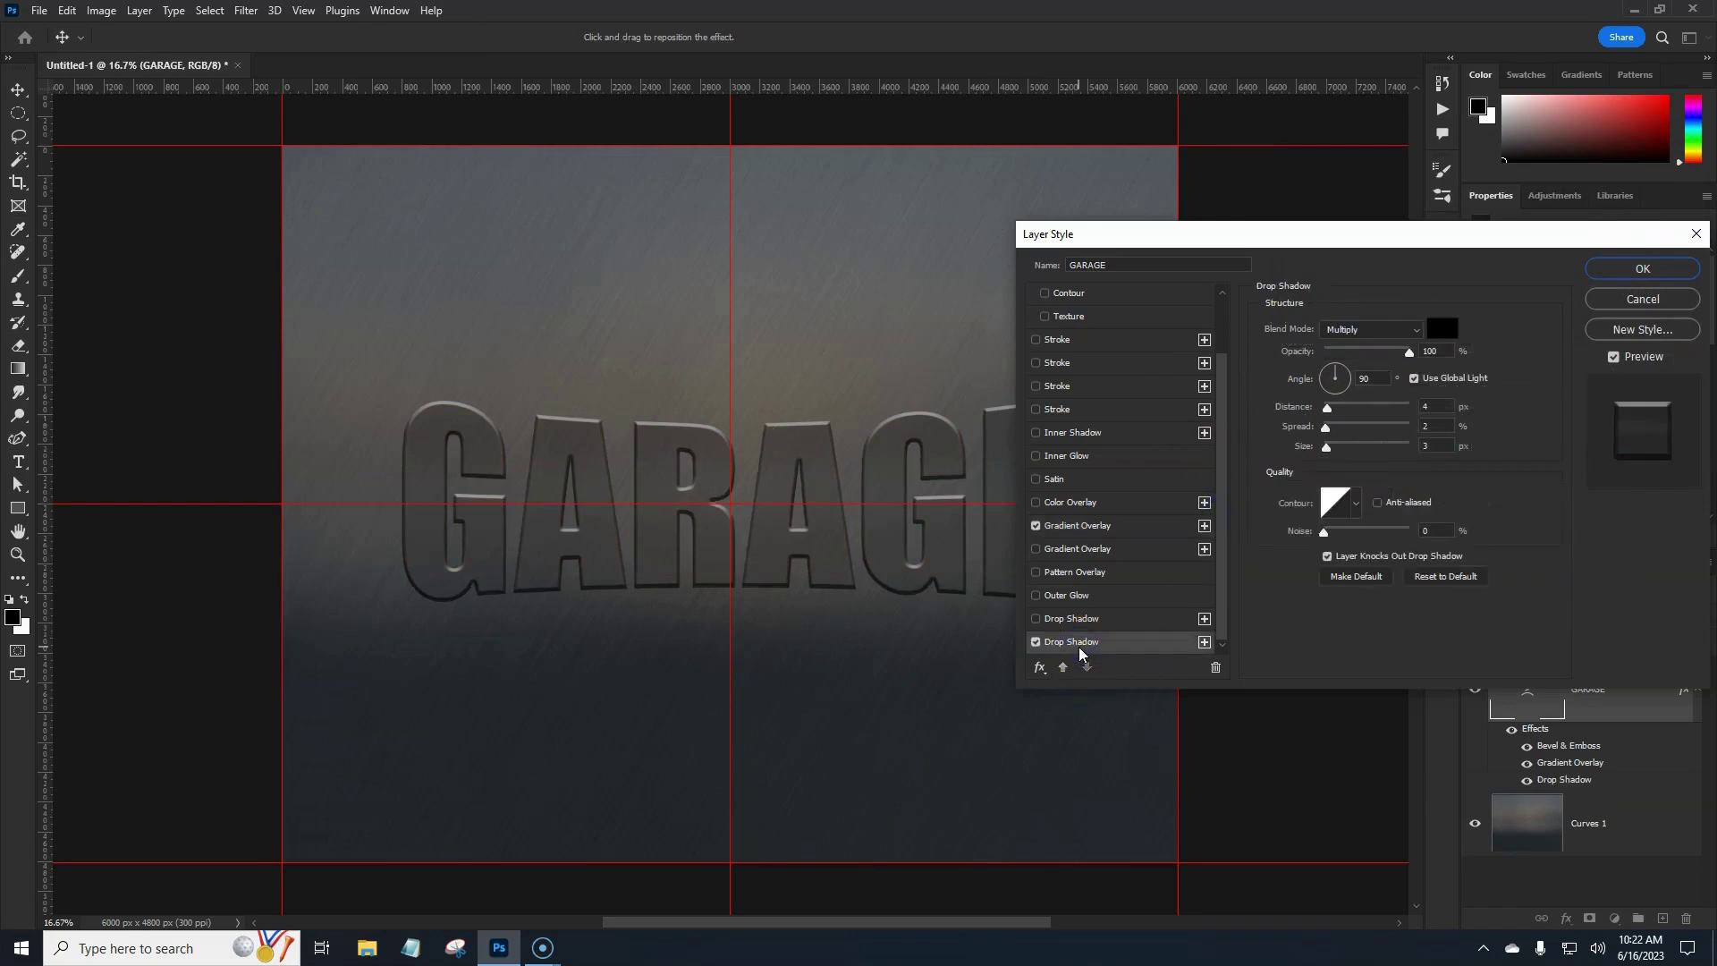
click(1038, 643)
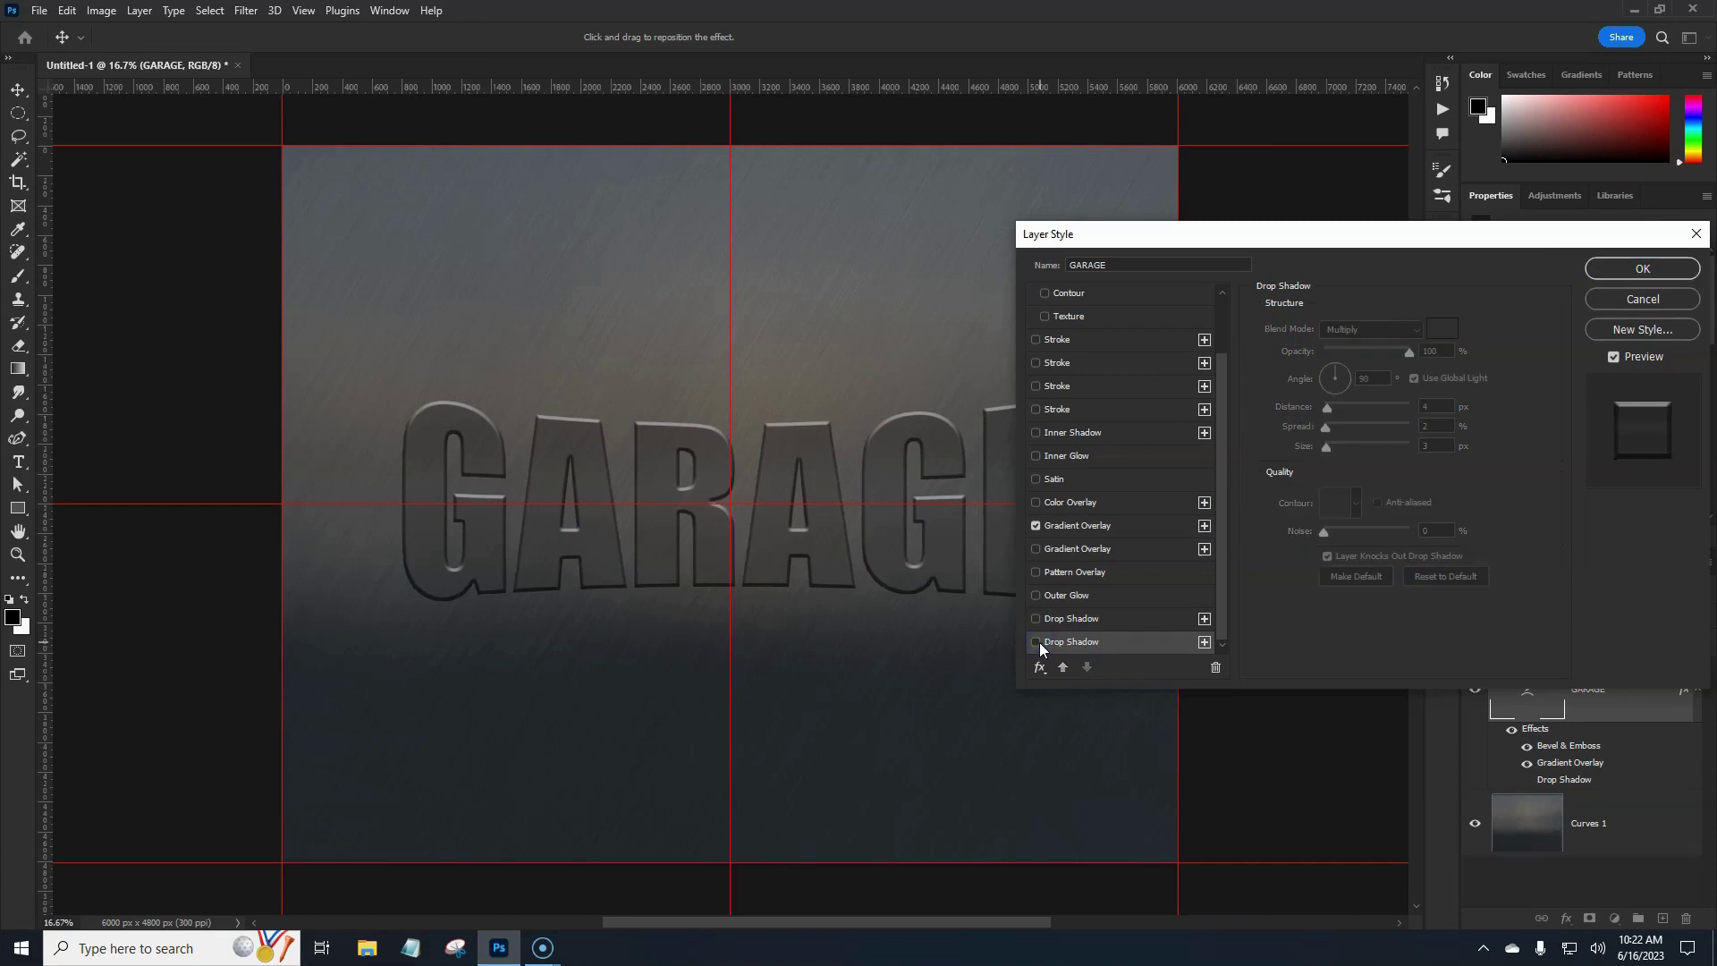
click(1037, 642)
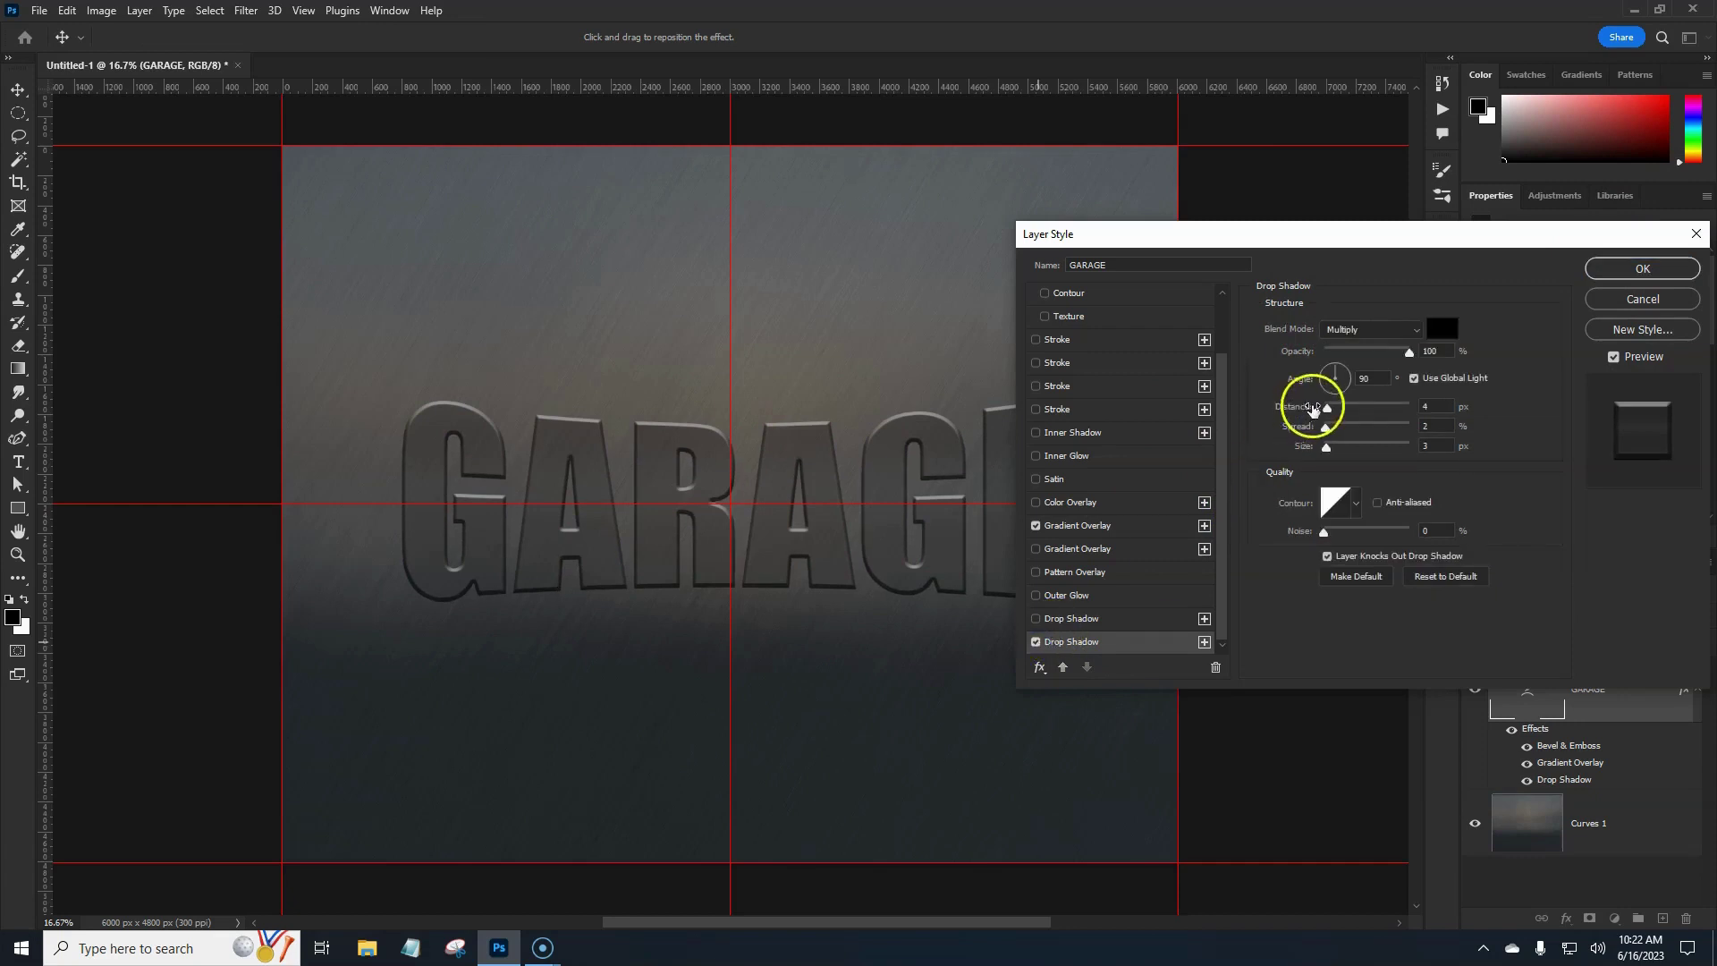
drag(1410, 352, 1378, 352)
drag(1330, 449, 1336, 453)
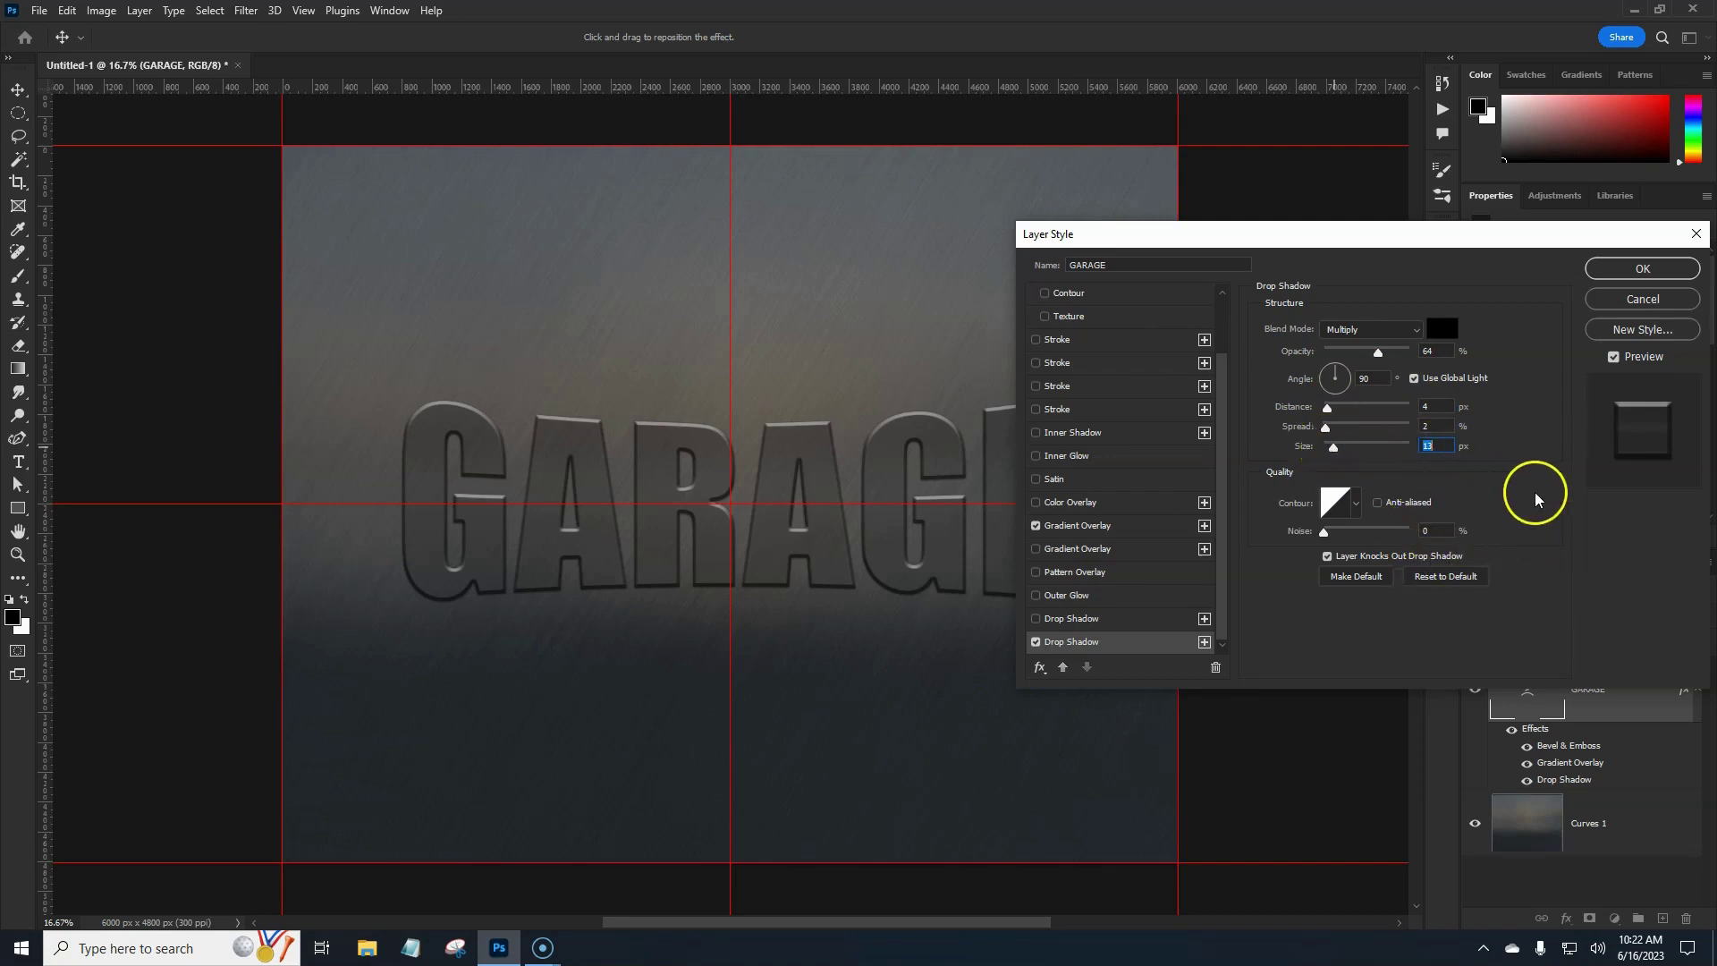
click(1621, 268)
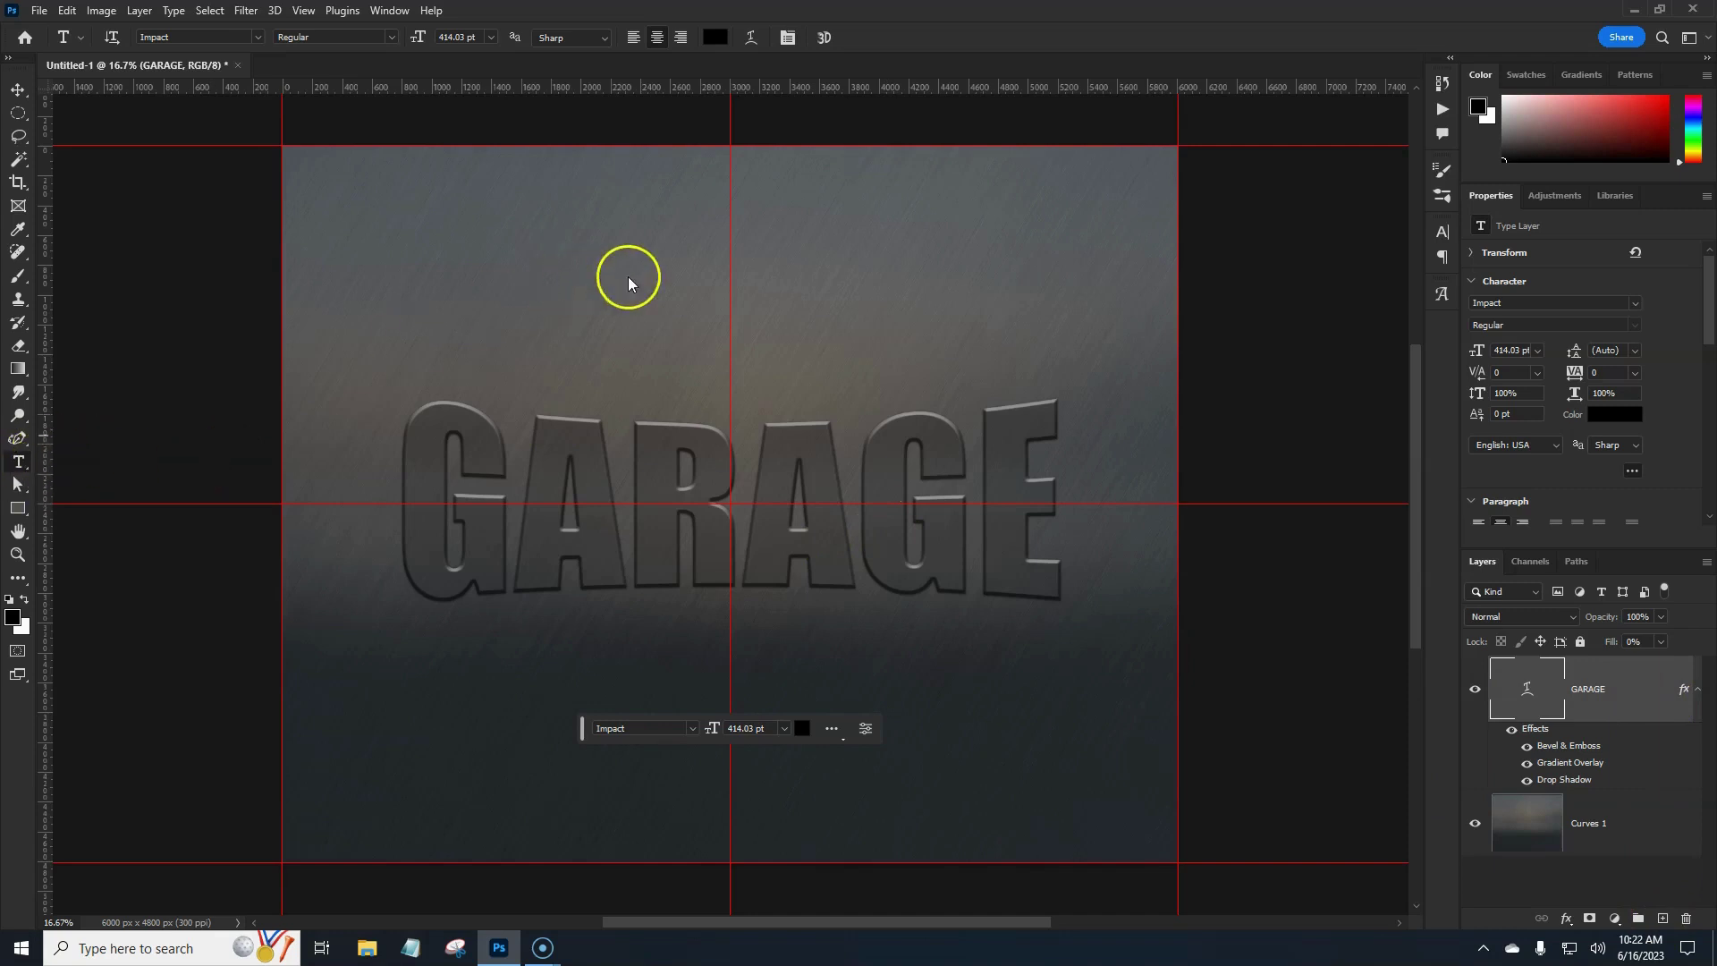
Step: Add centred 110 pt Impact text reading "Miller's" and move it down along the centre guide to just above GARAGE
click(729, 243)
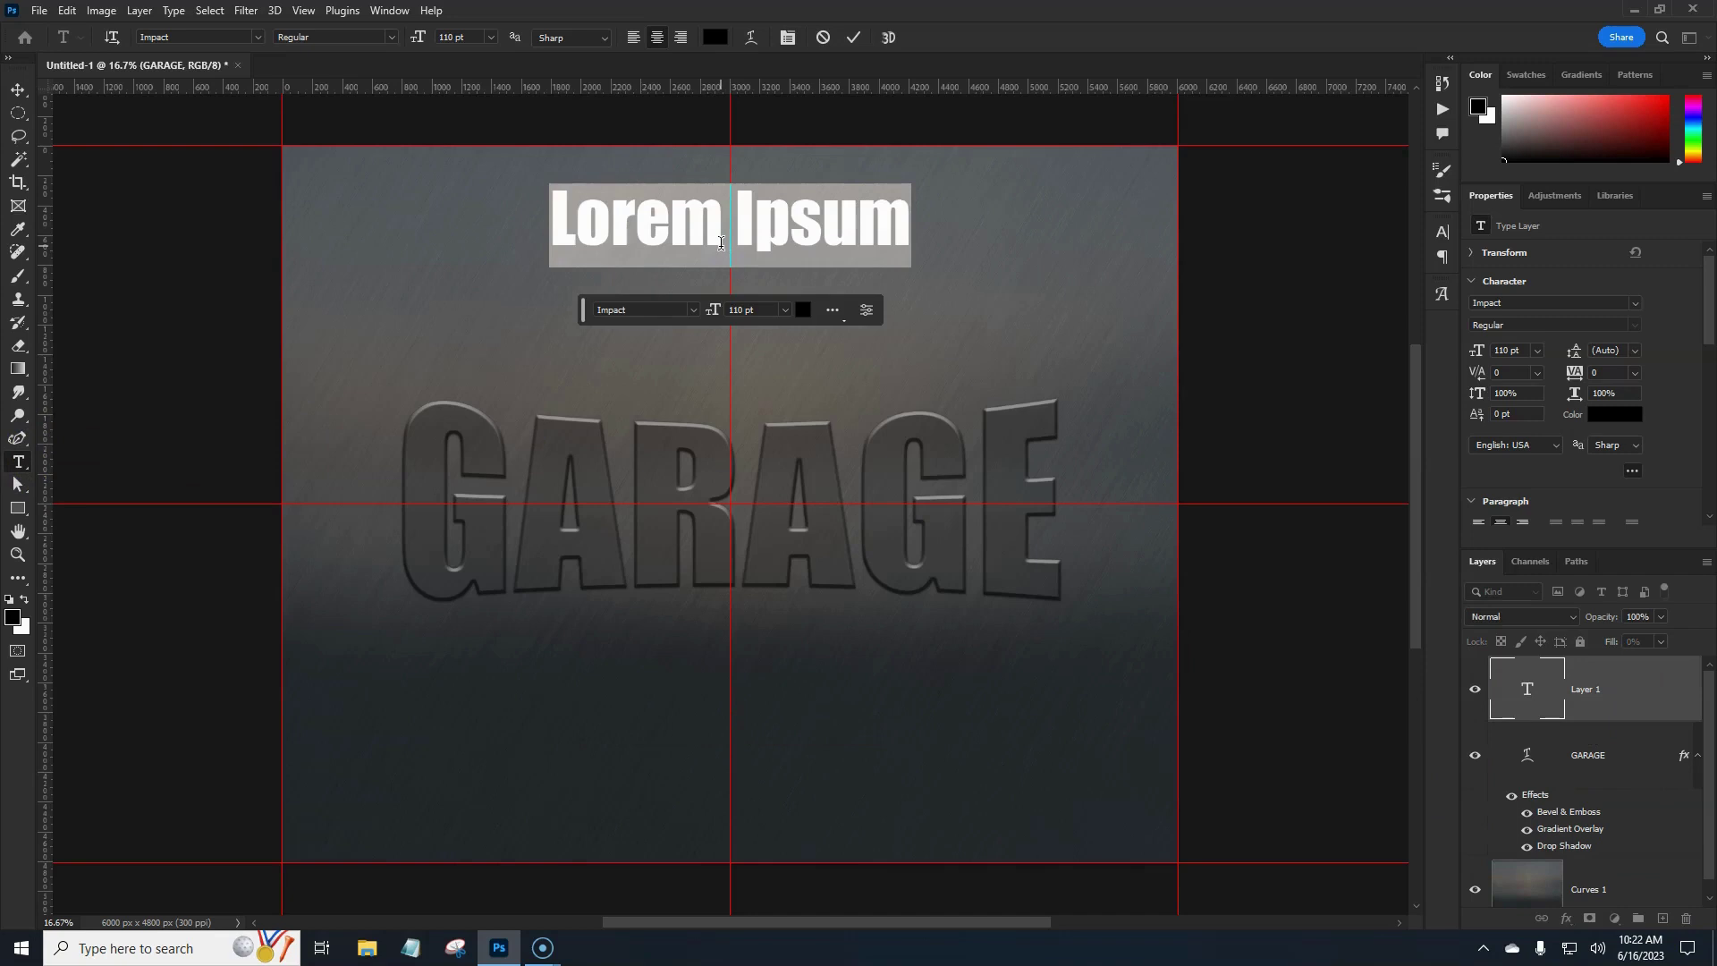
text(M)
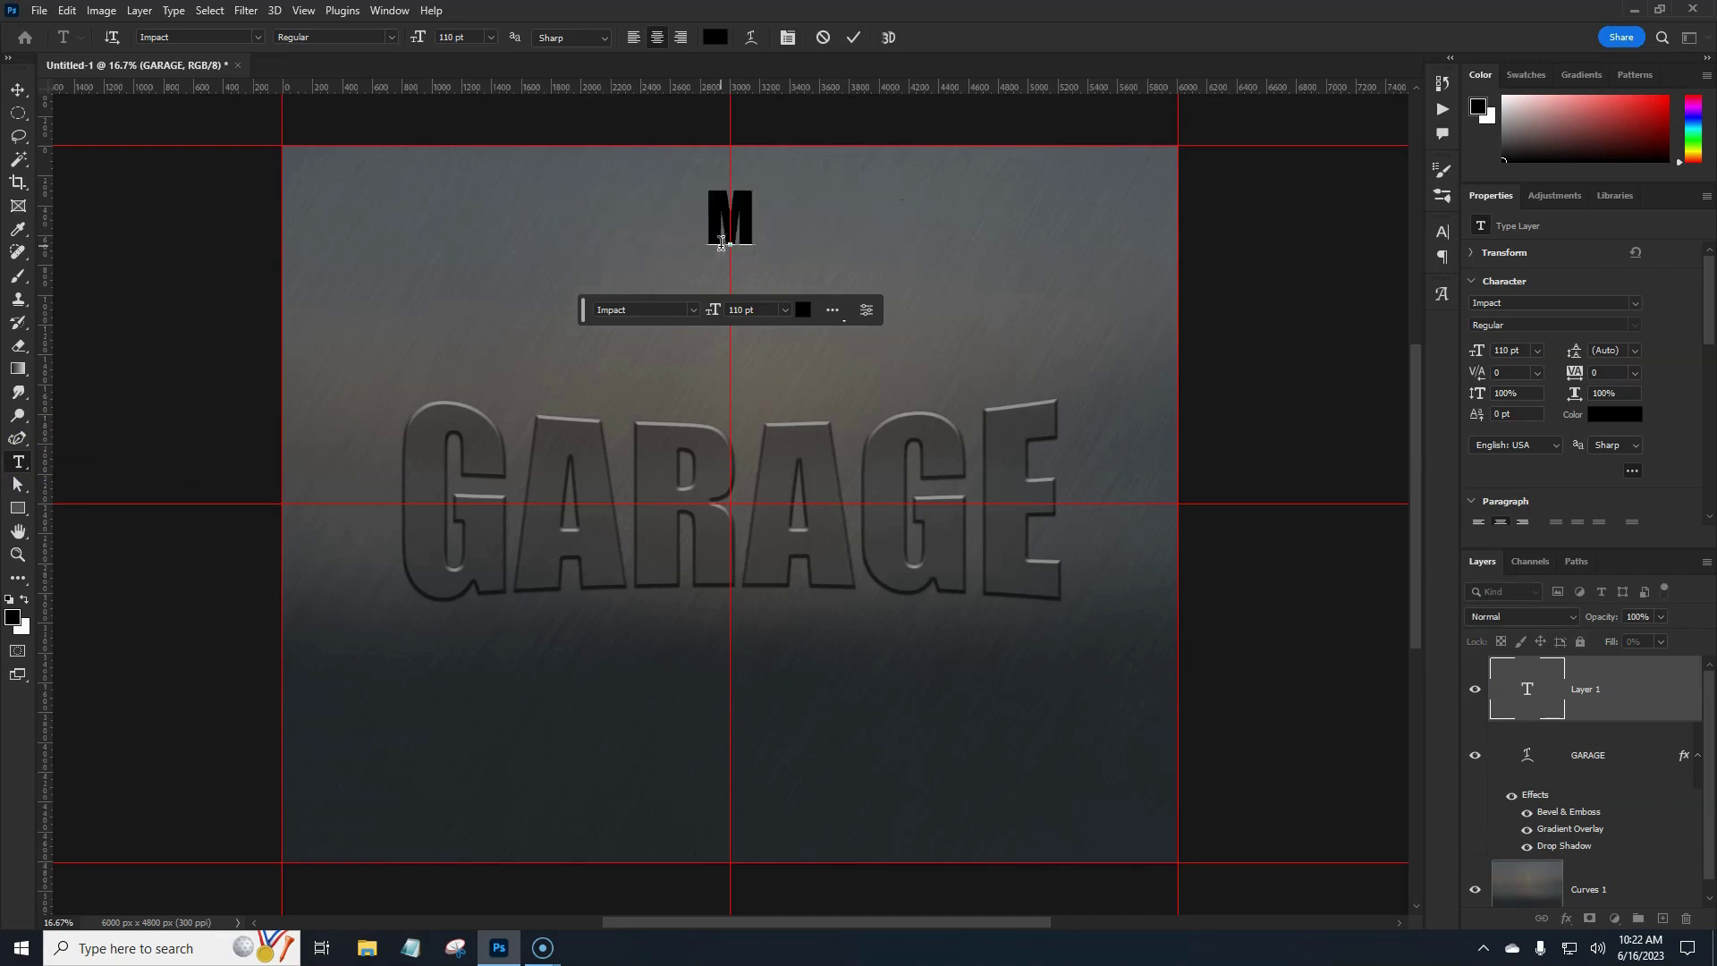
text(iller)
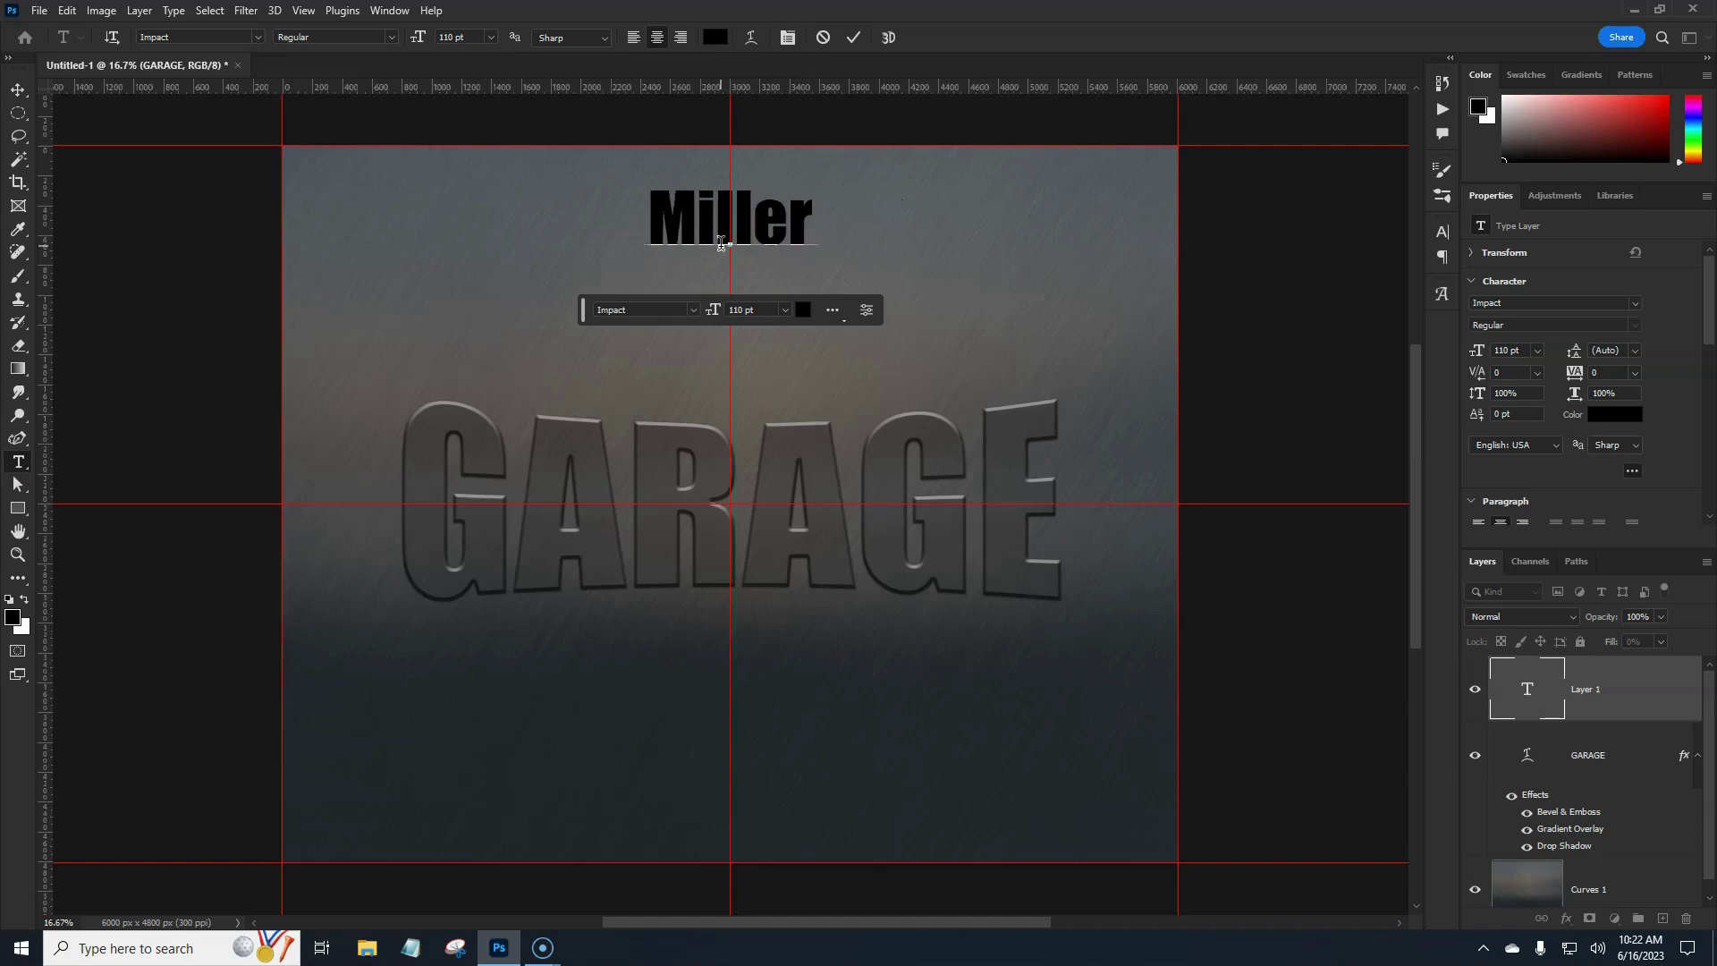
text('s)
click(841, 210)
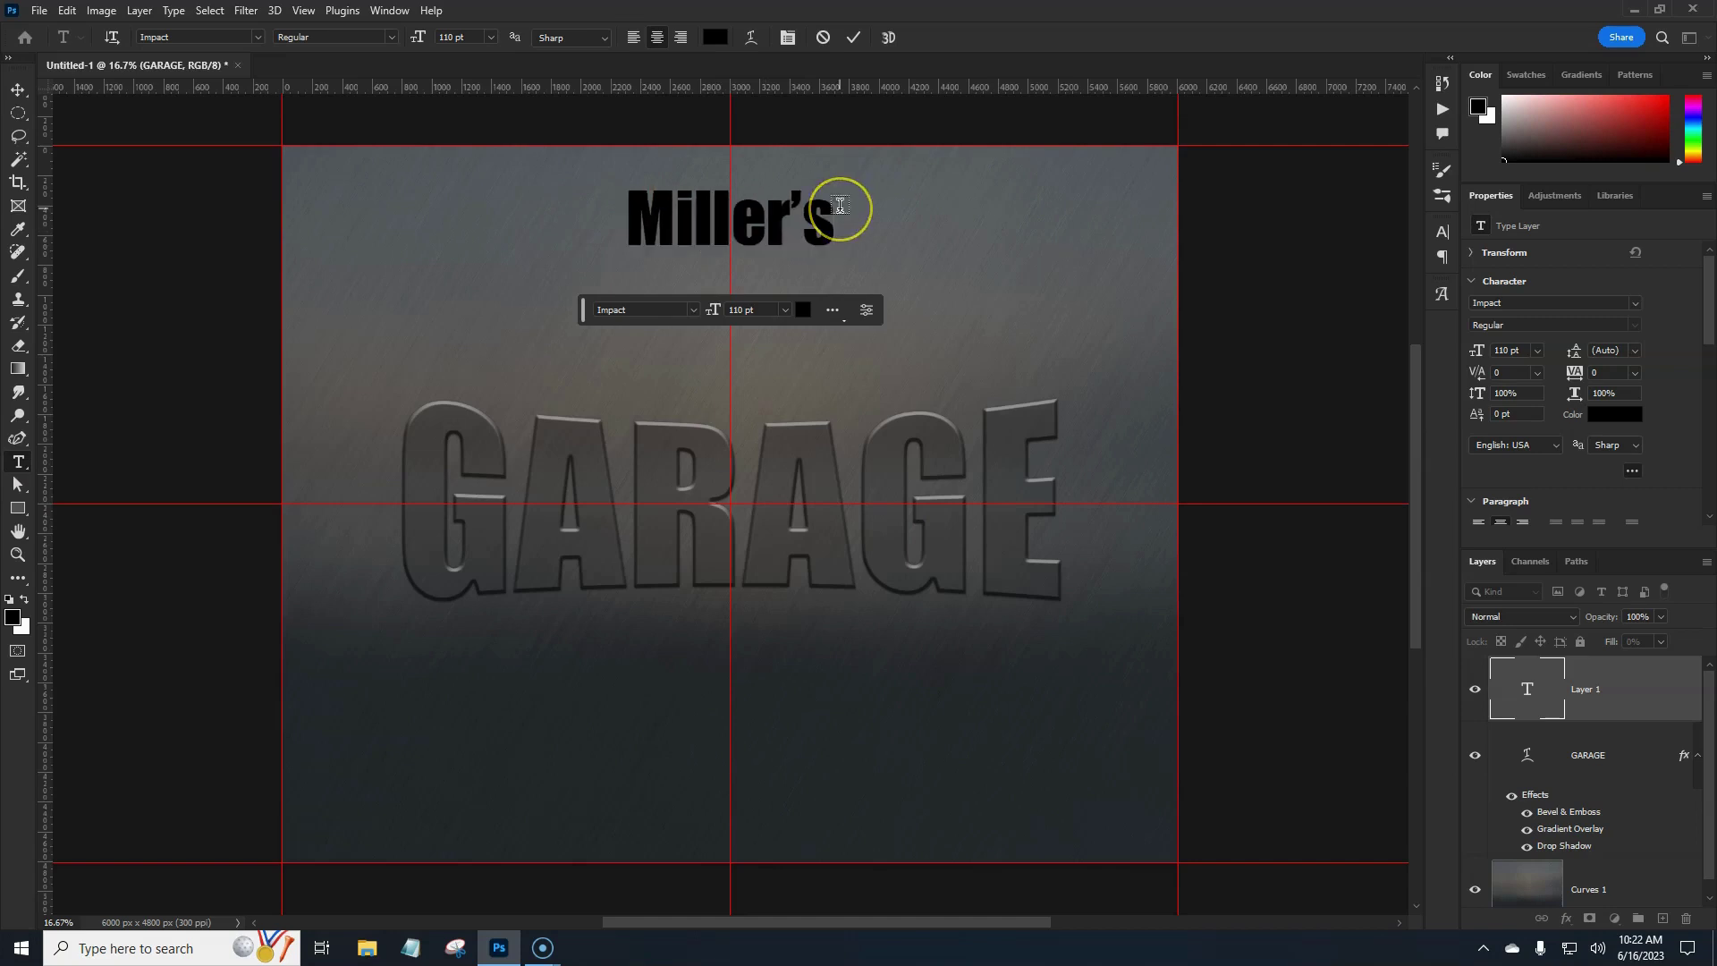
key(ctrl+t)
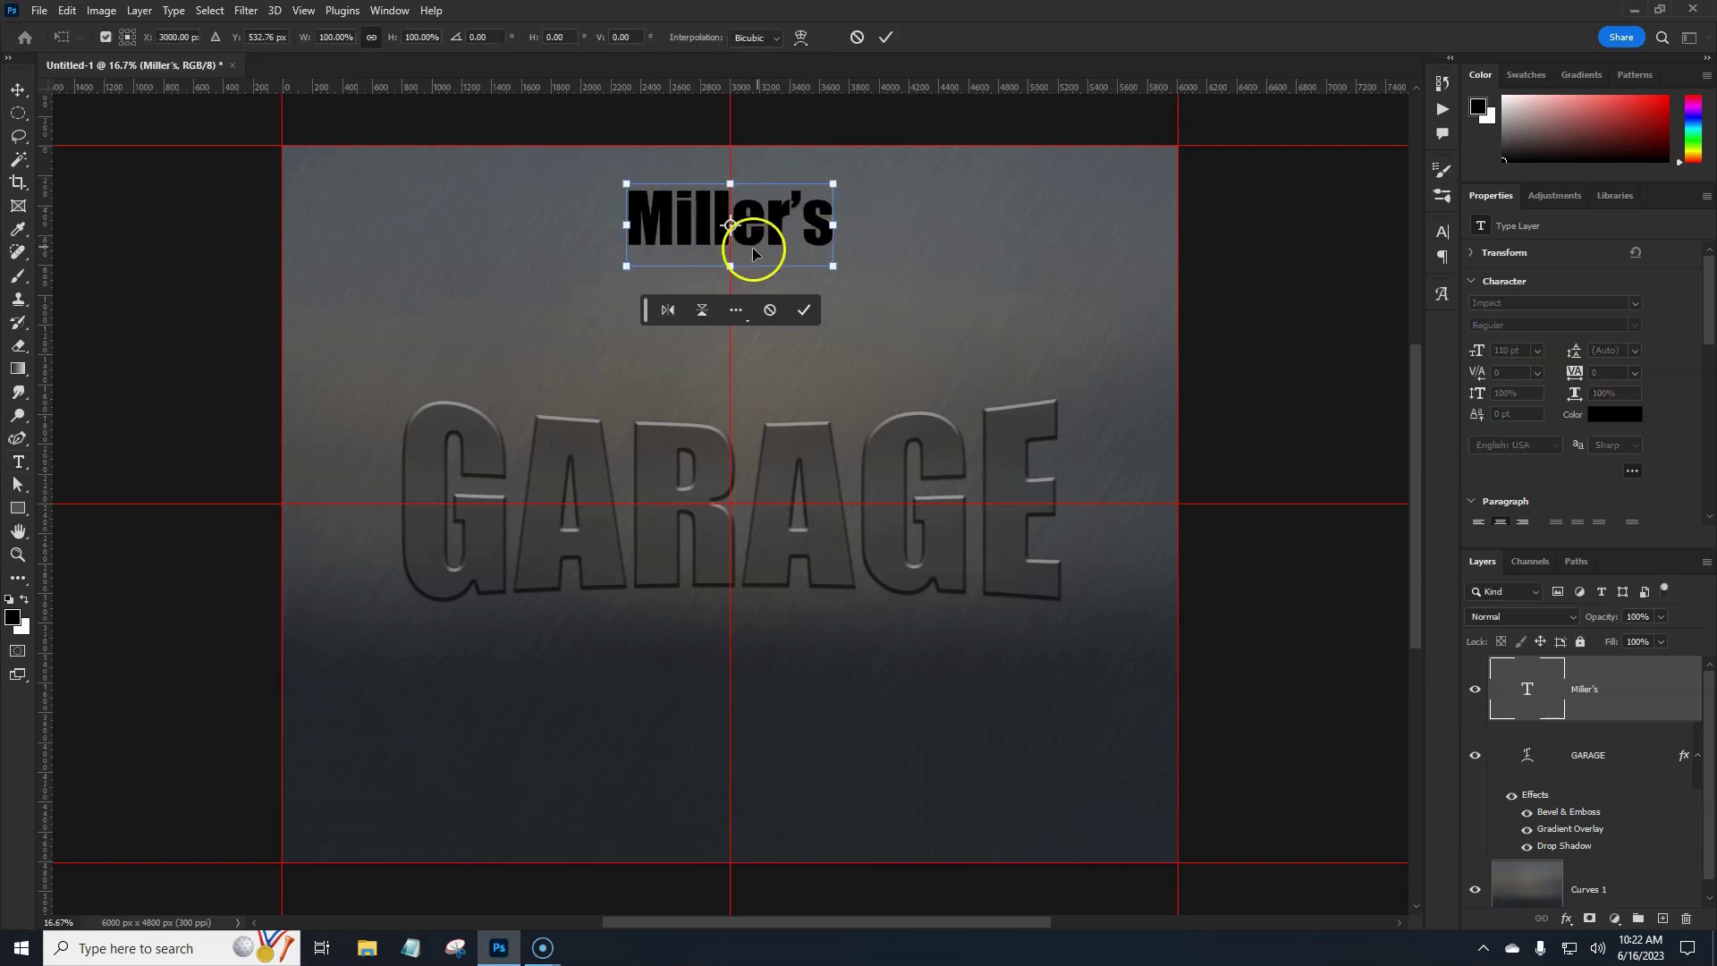
drag(744, 233, 749, 374)
key(Return)
Step: Change the Miller's text to the Gabriola font and scale it up proportionally around its centre to about 237%
key(t)
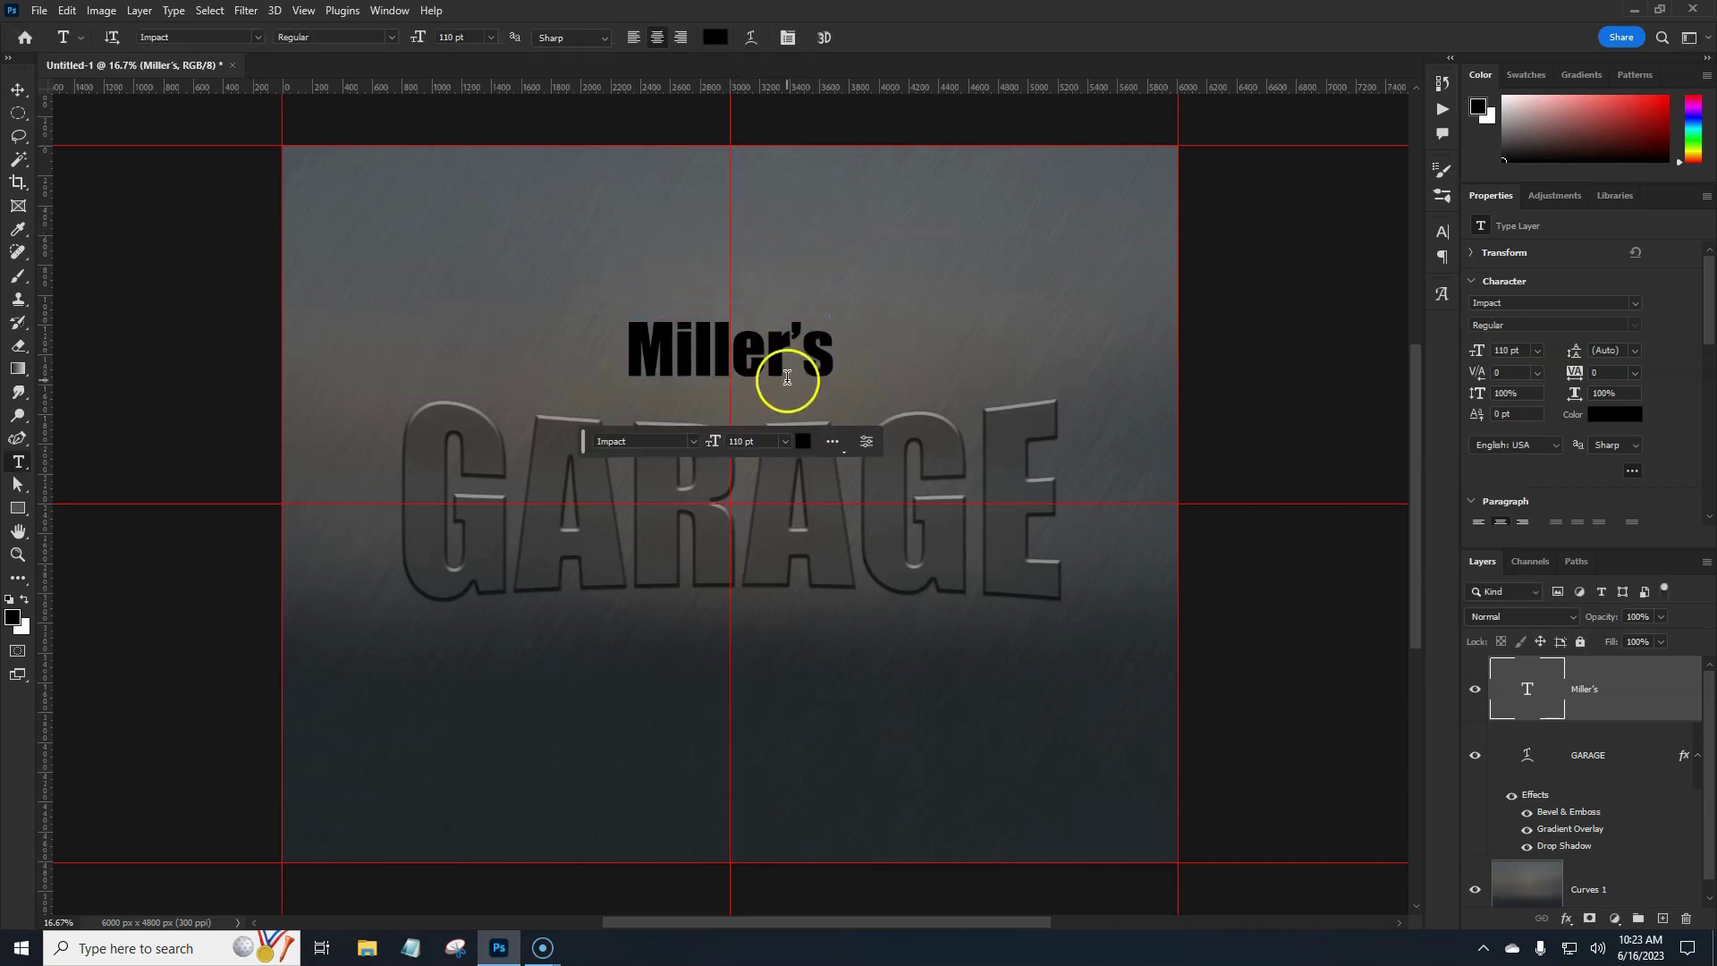
click(1637, 304)
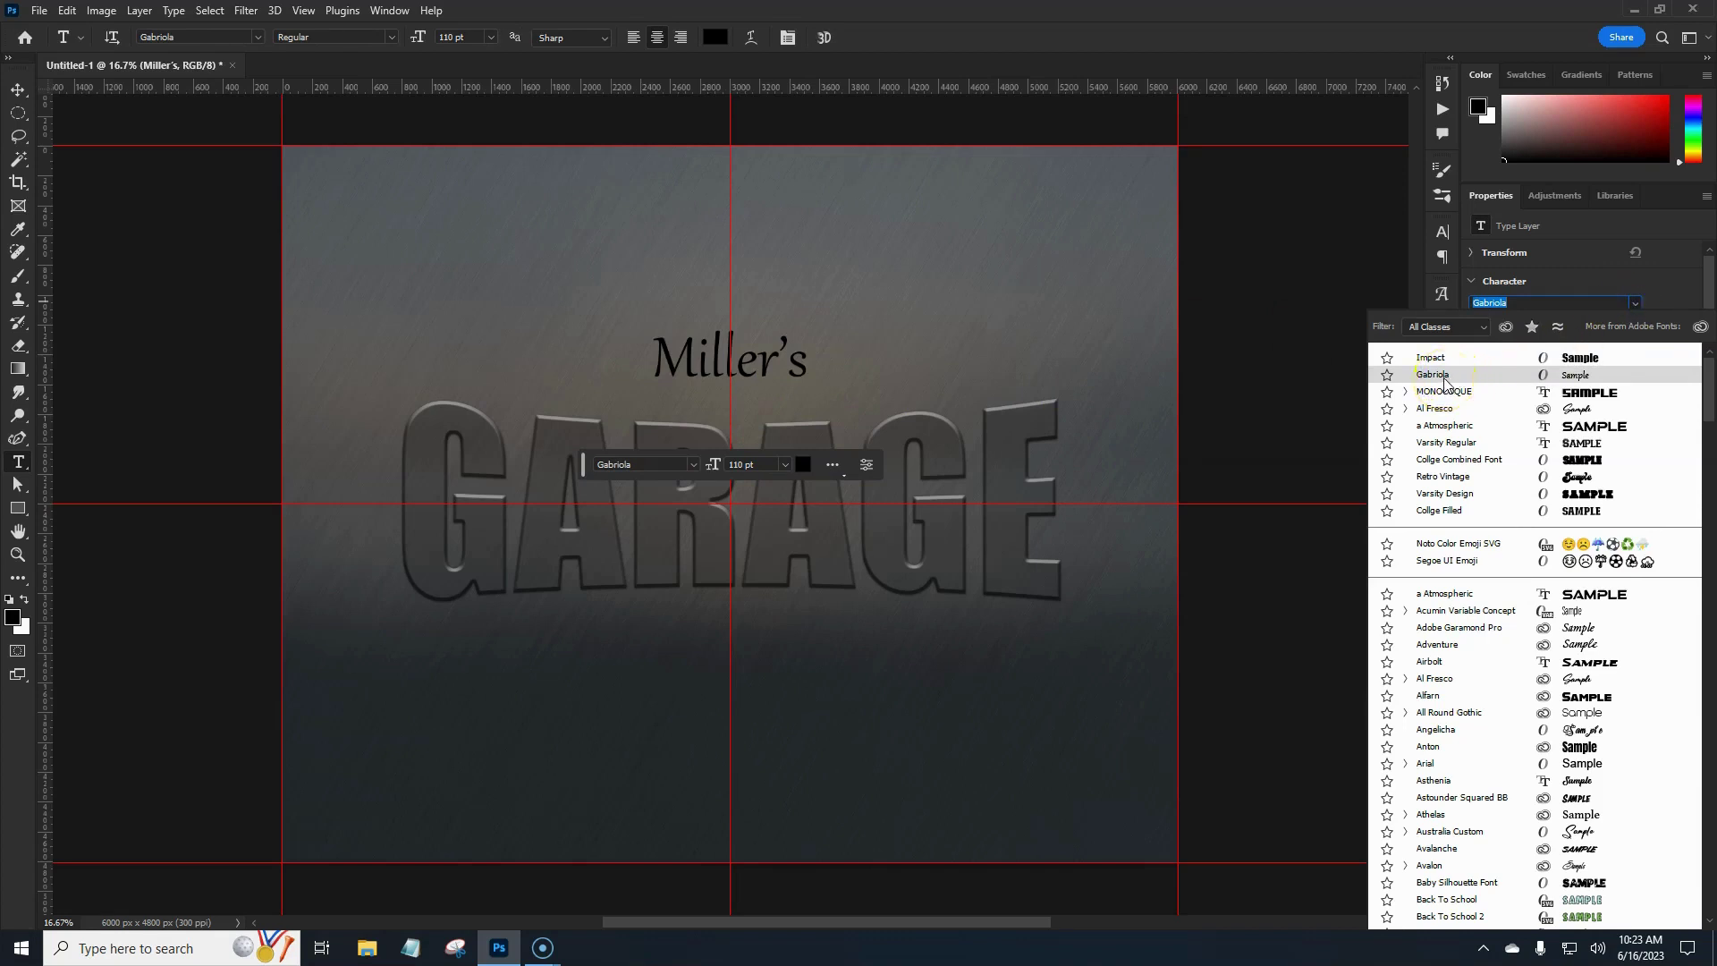
click(1444, 377)
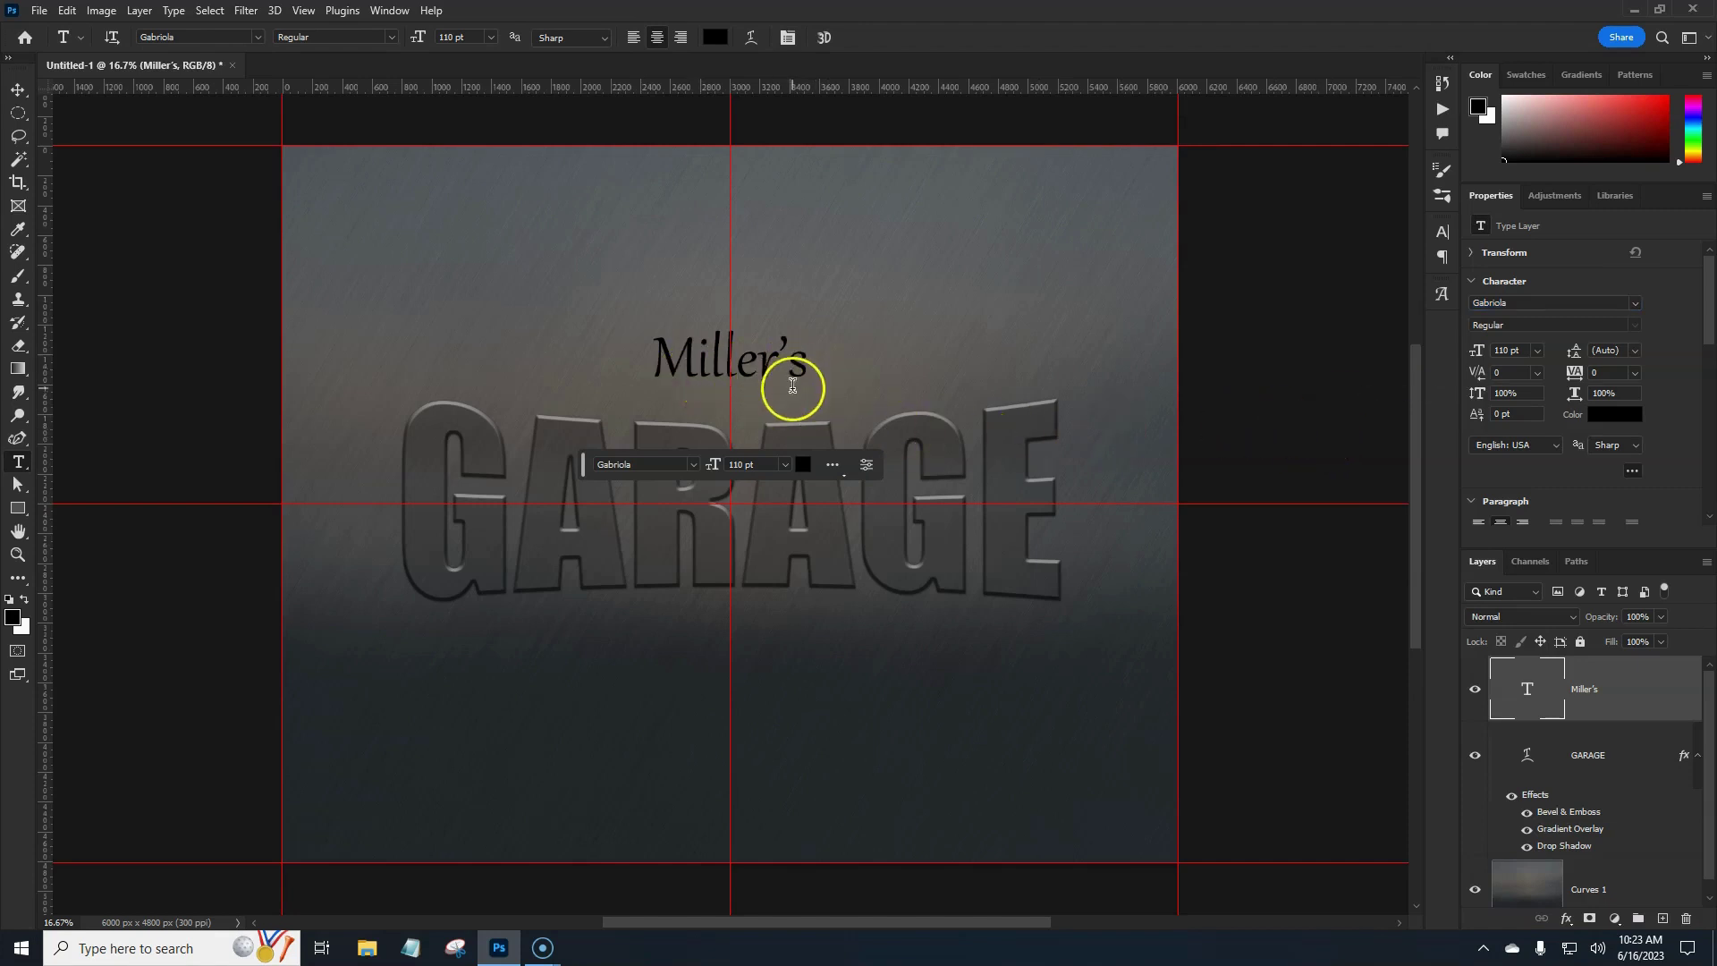
click(801, 456)
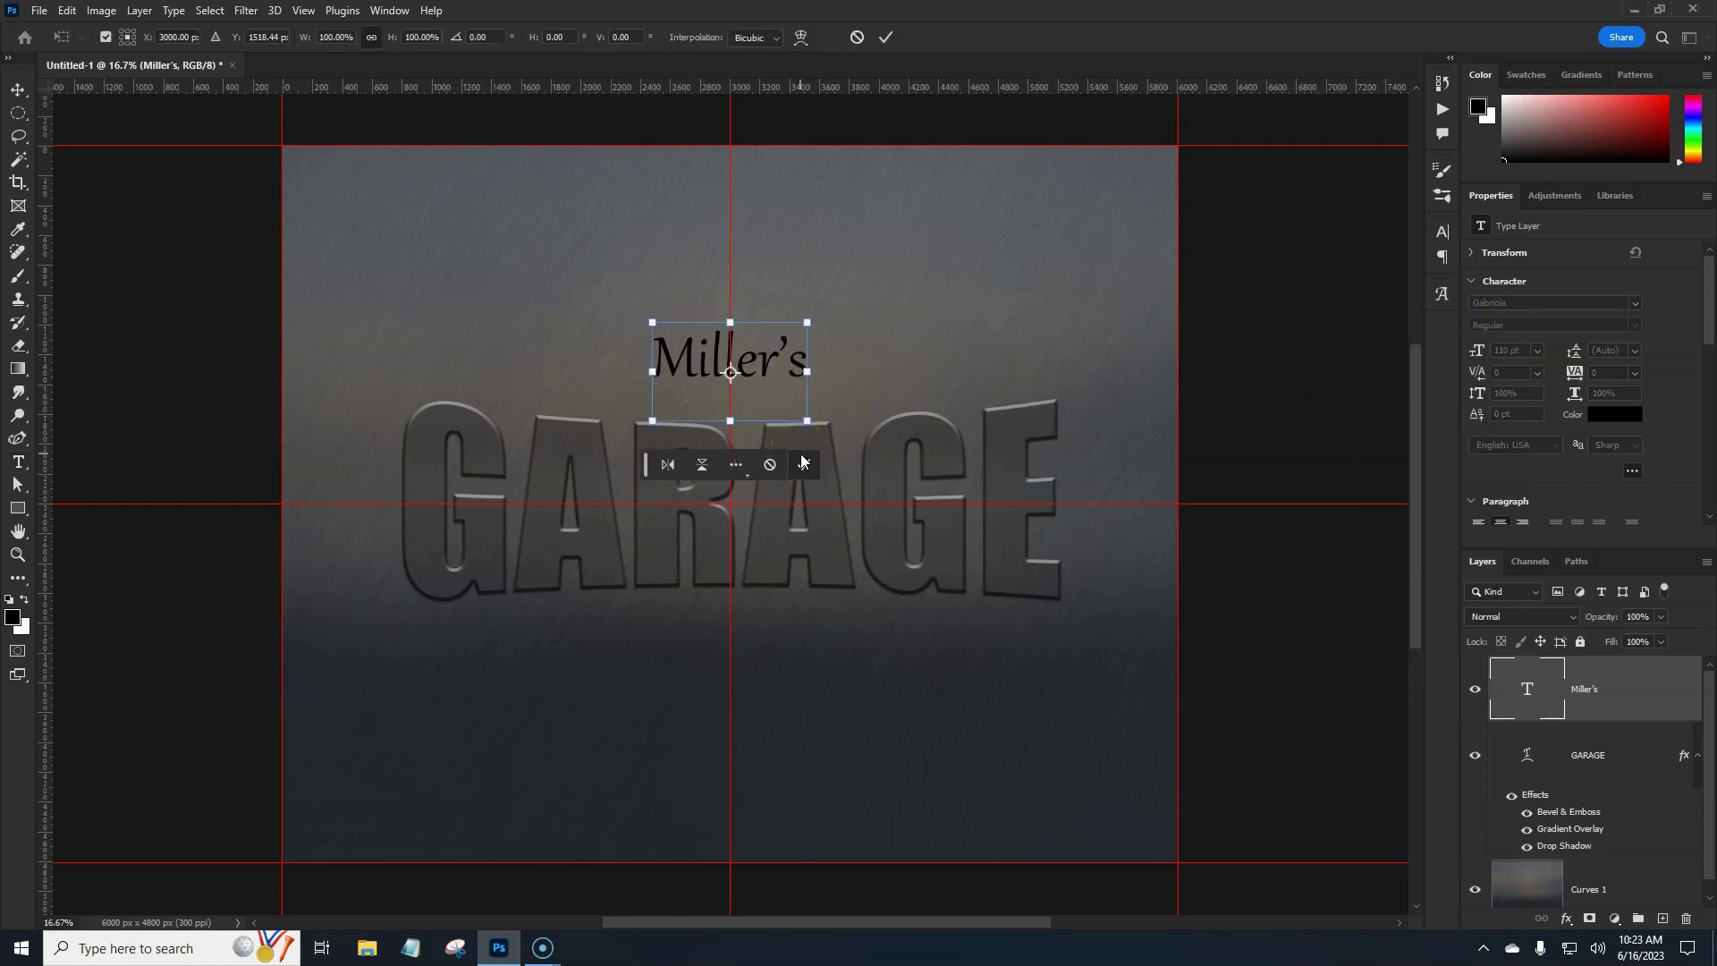
drag(806, 372, 913, 379)
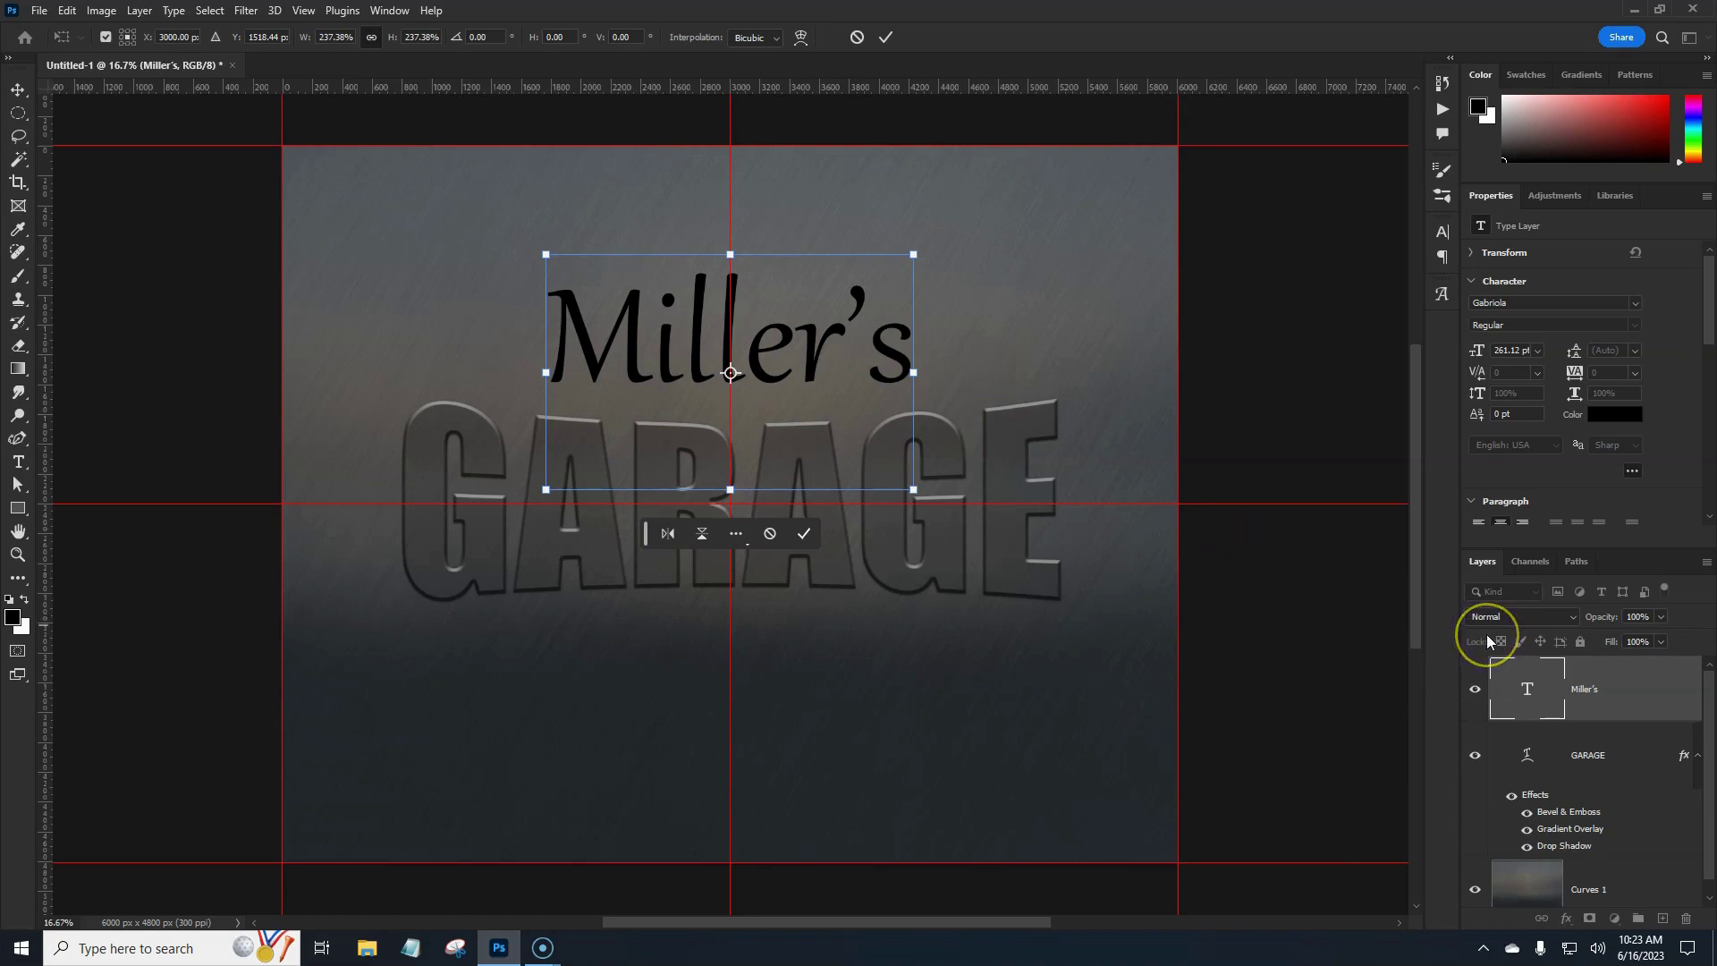
key(Return)
key(t)
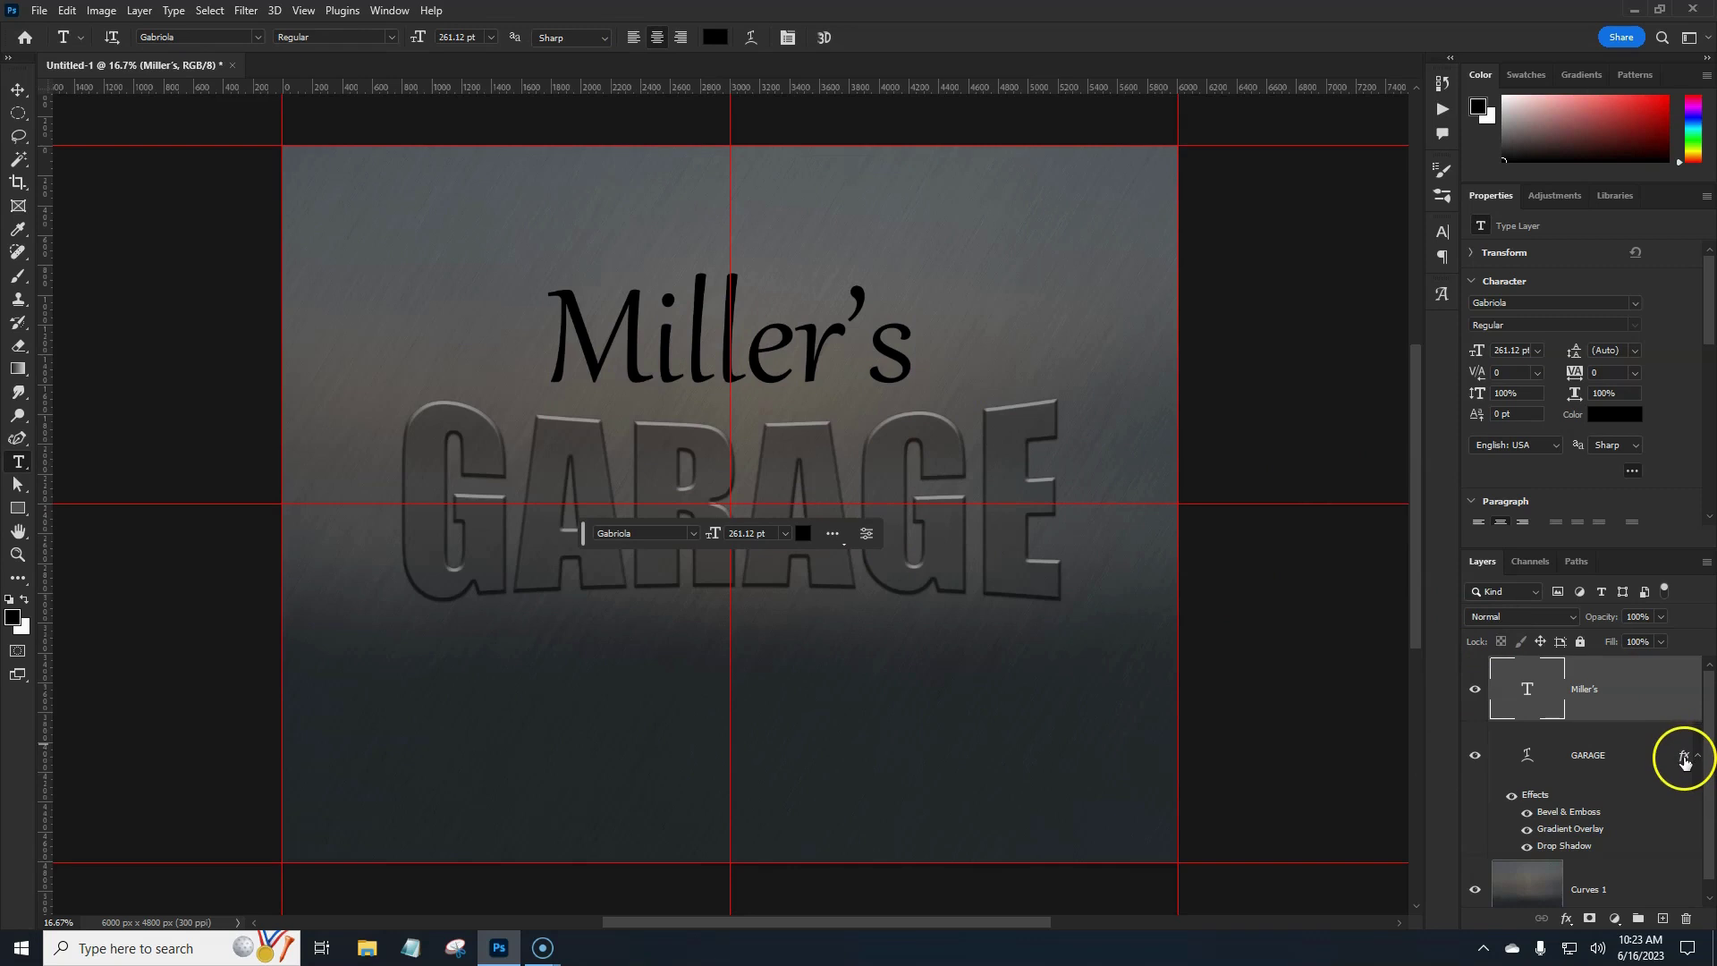
Step: Copy the GARAGE layer's effects to the Miller's layer and set the copied bevel's direction to Down
drag(1685, 755, 1677, 701)
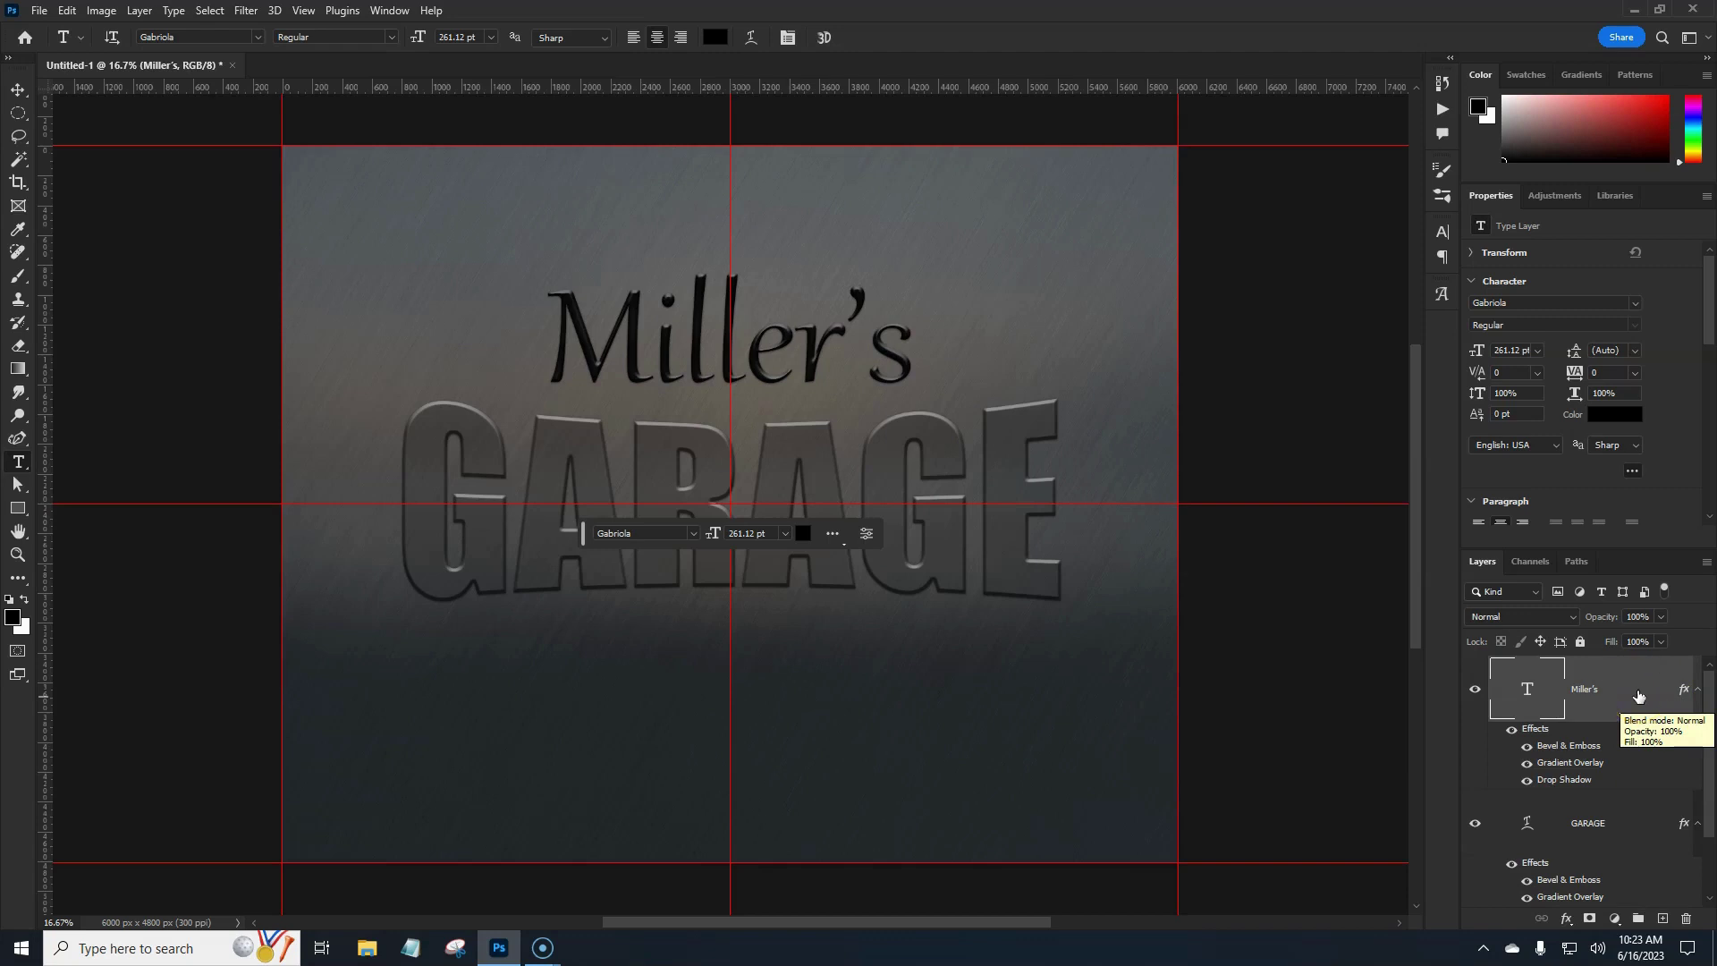
double_click(1564, 750)
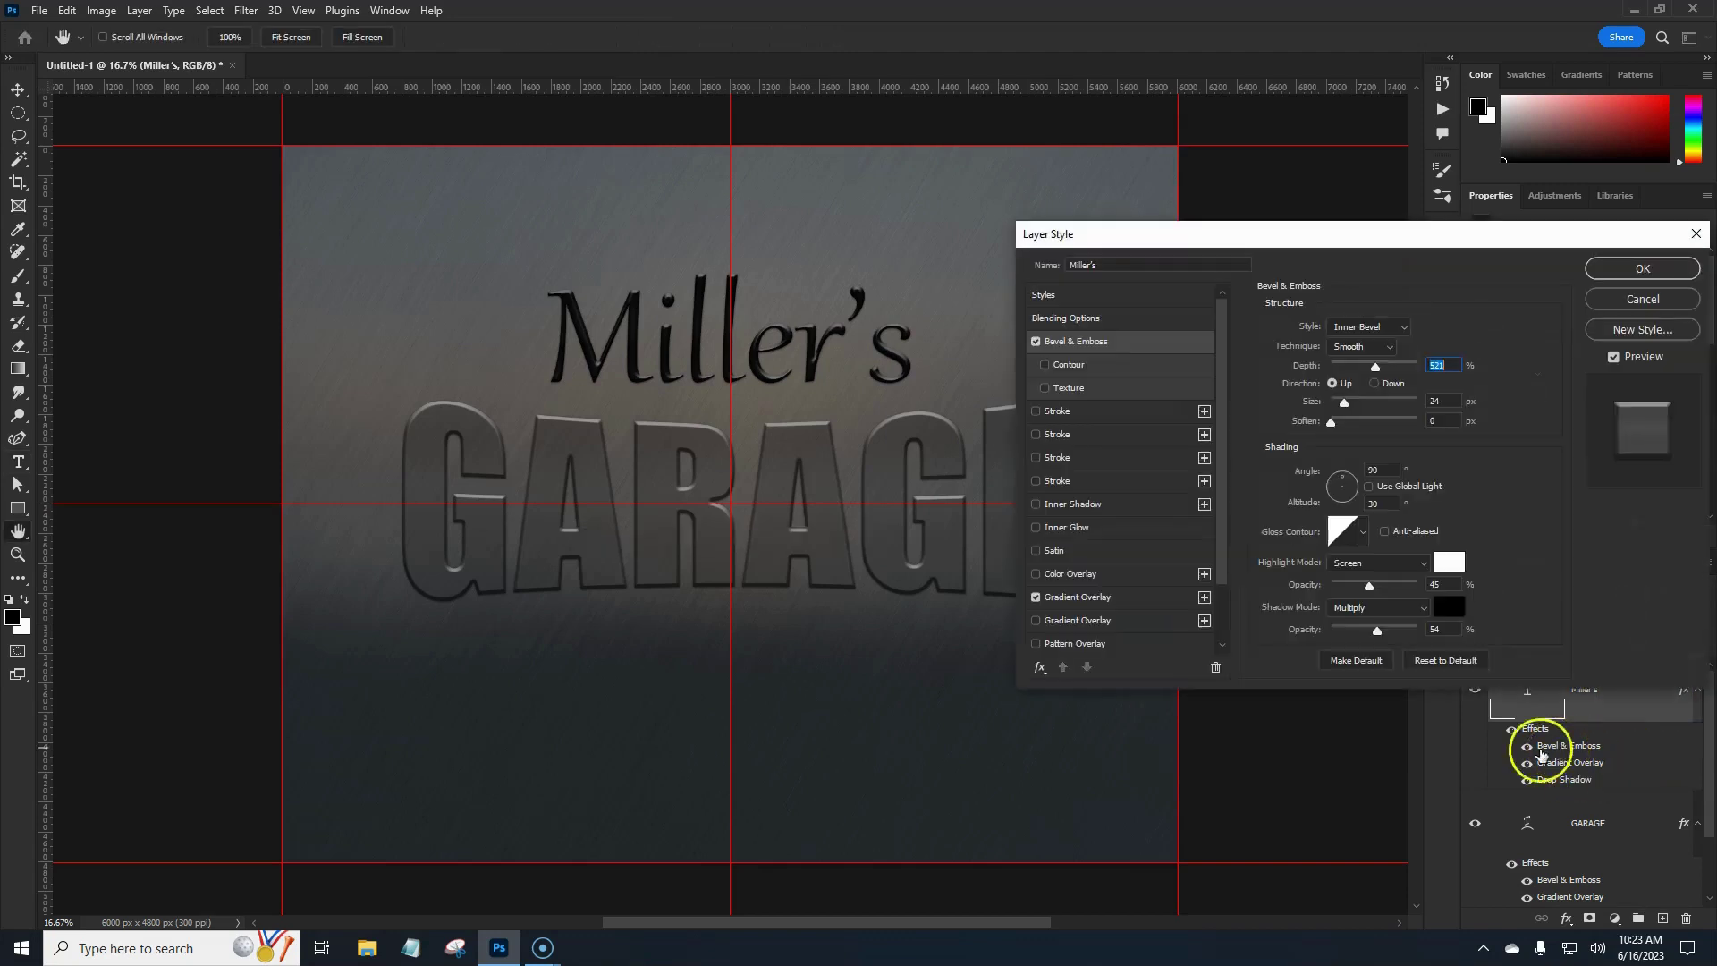
click(1373, 383)
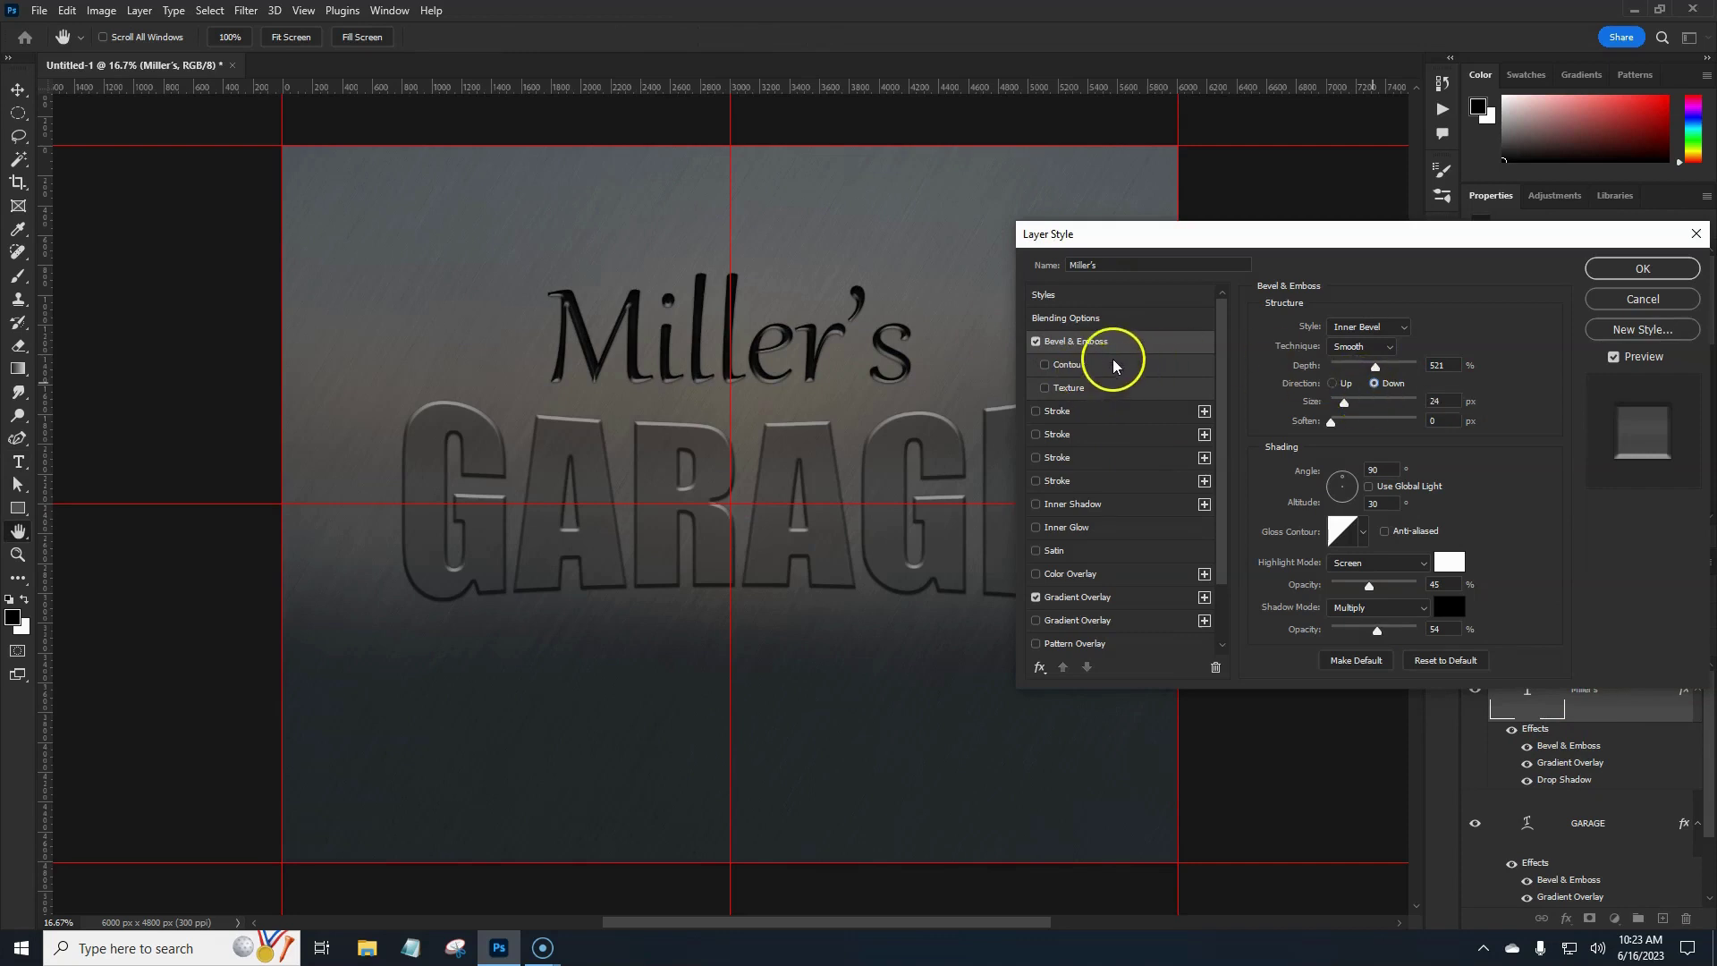
Step: Set the Miller's layer's fill opacity to 0% and apply the layer style
click(1077, 322)
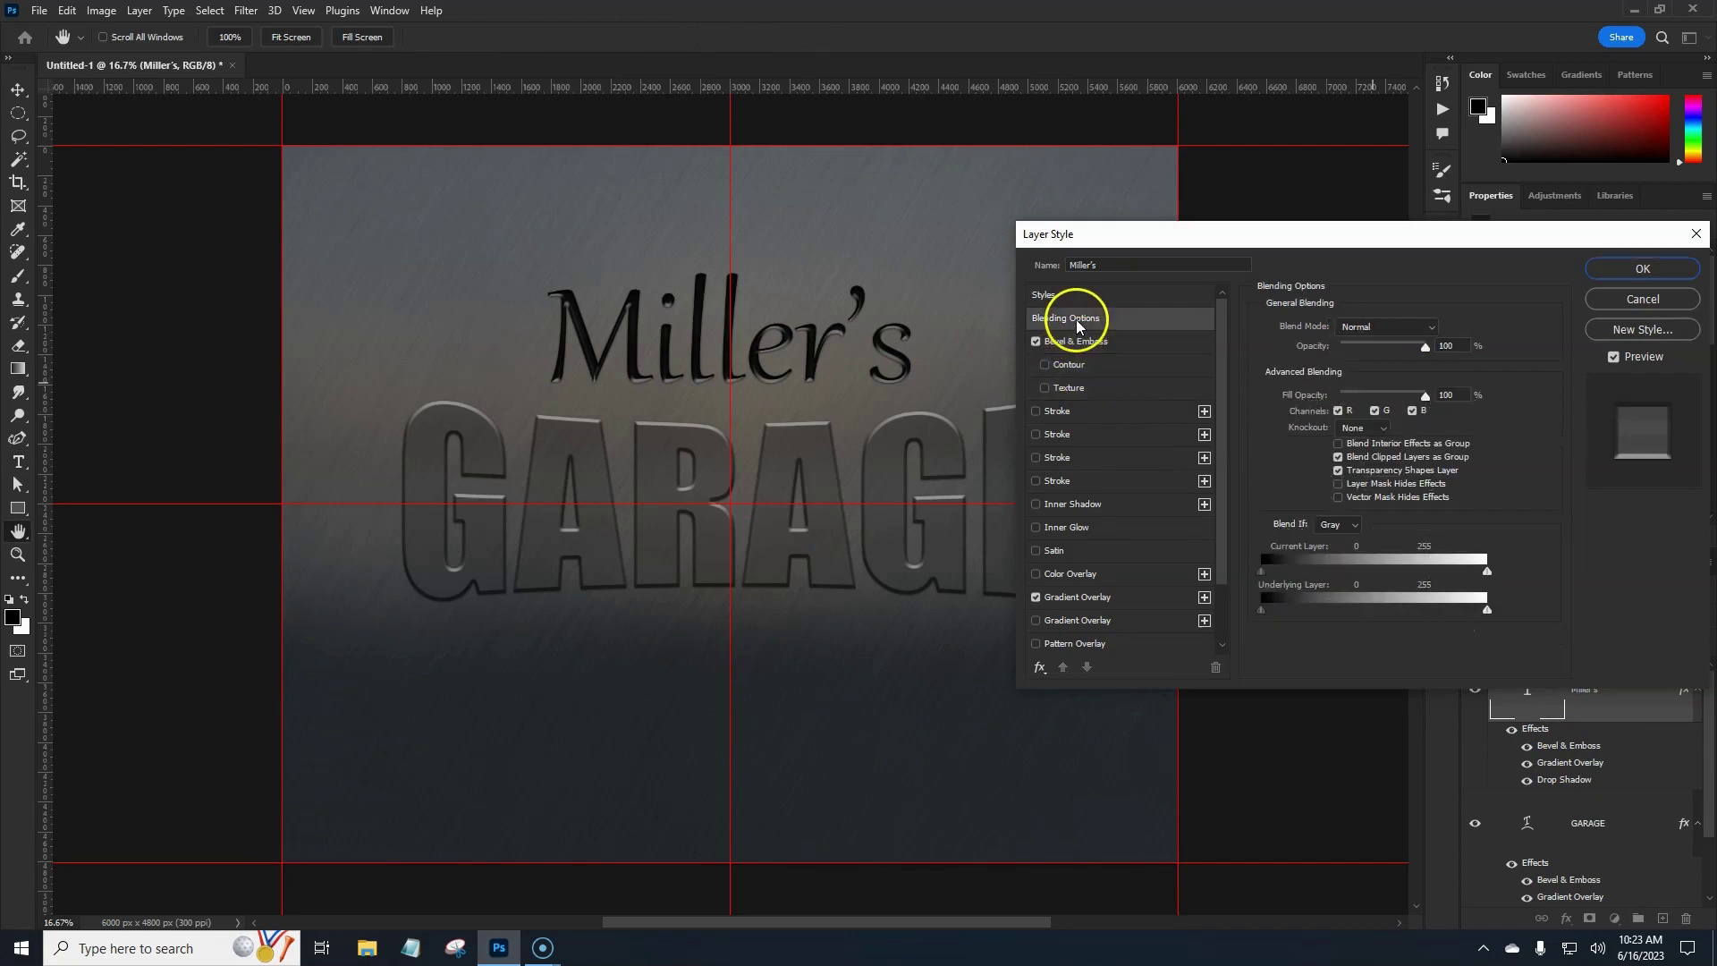
drag(1426, 394, 1277, 402)
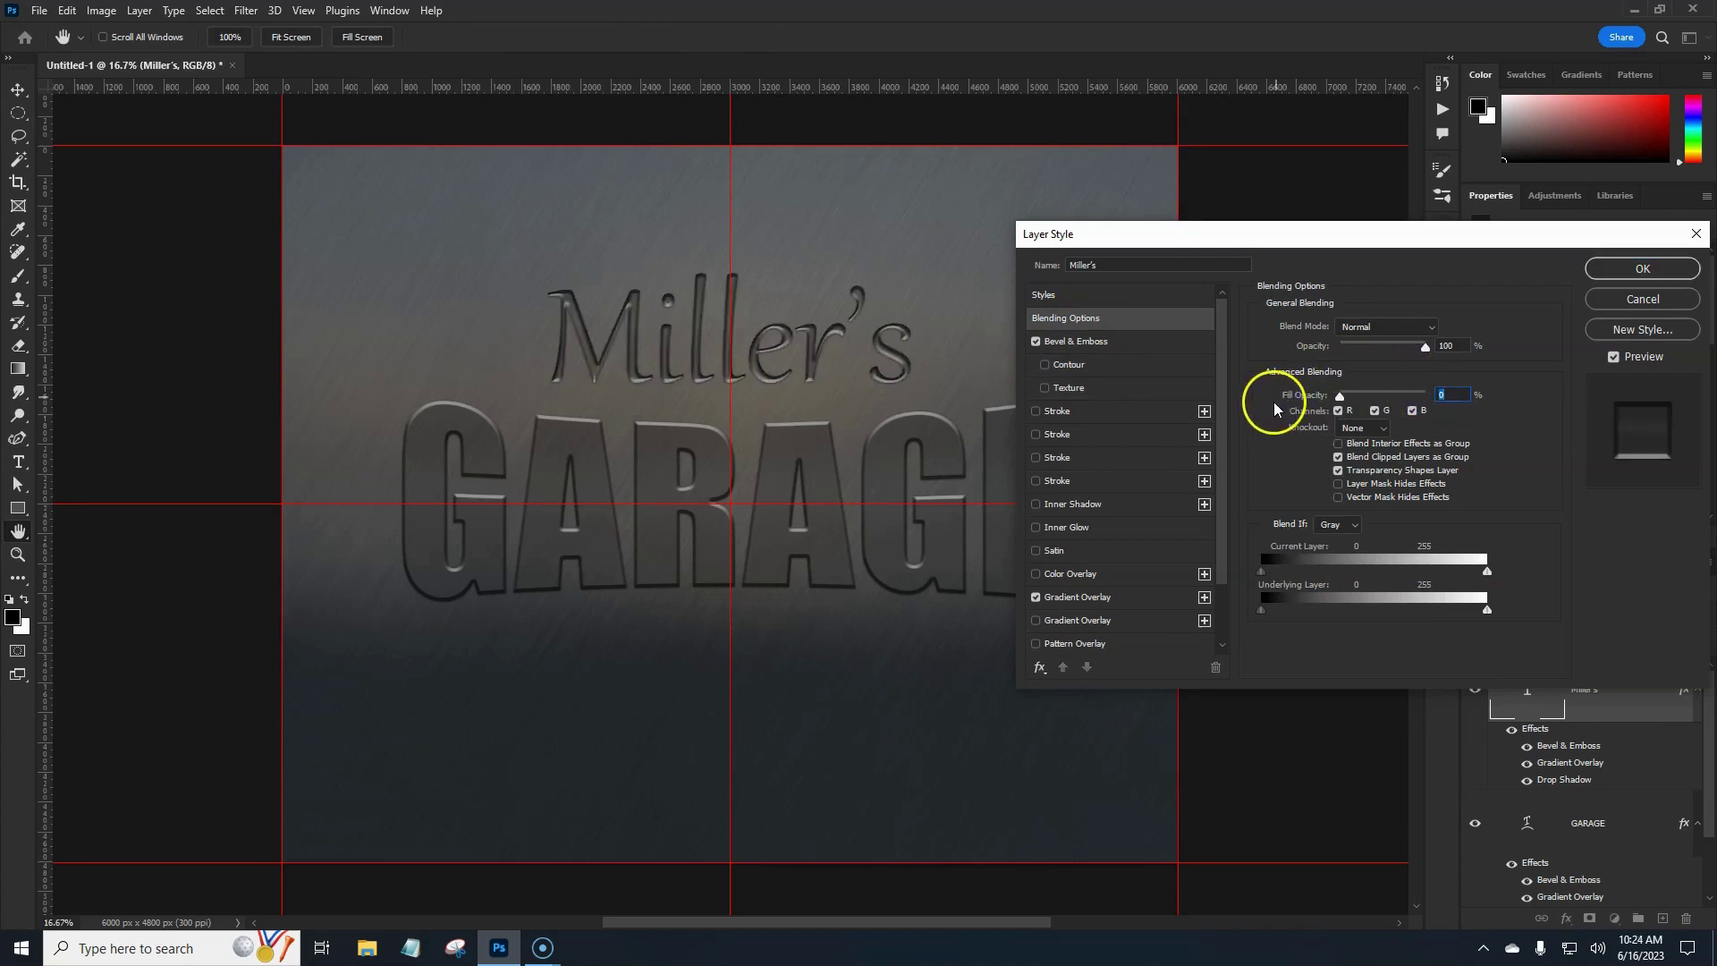
click(1605, 268)
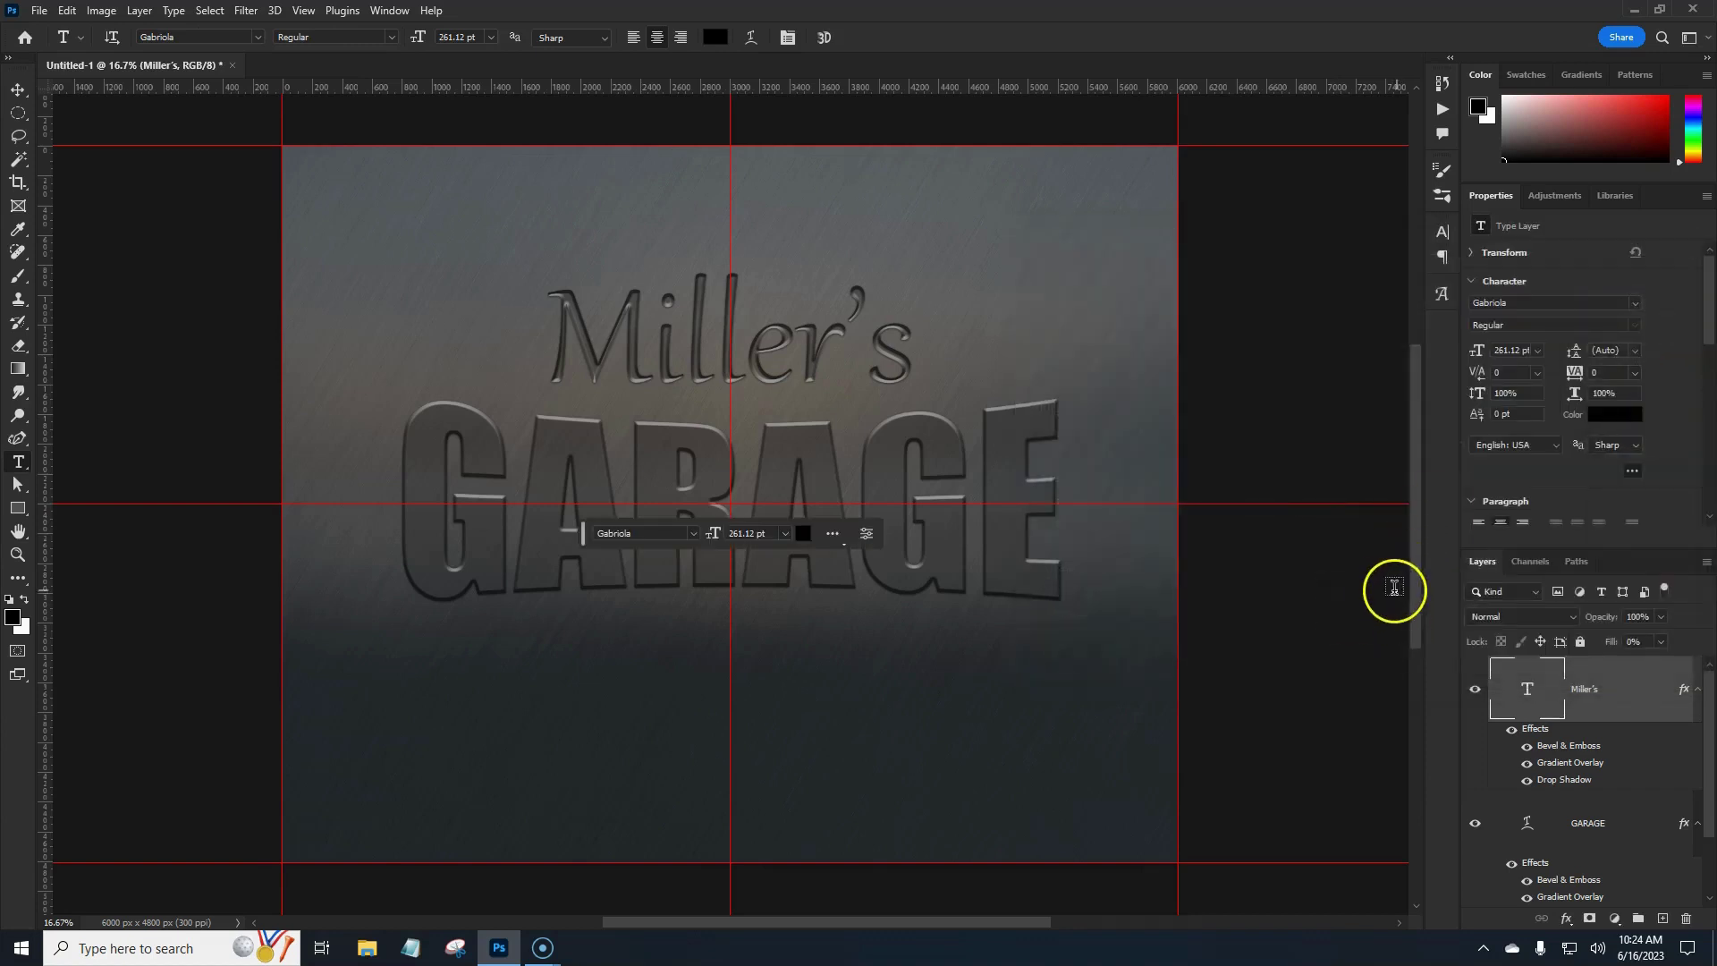
Step: Duplicate the Miller's text layer and replace the copy's text with "EST. 2017"
click(1632, 686)
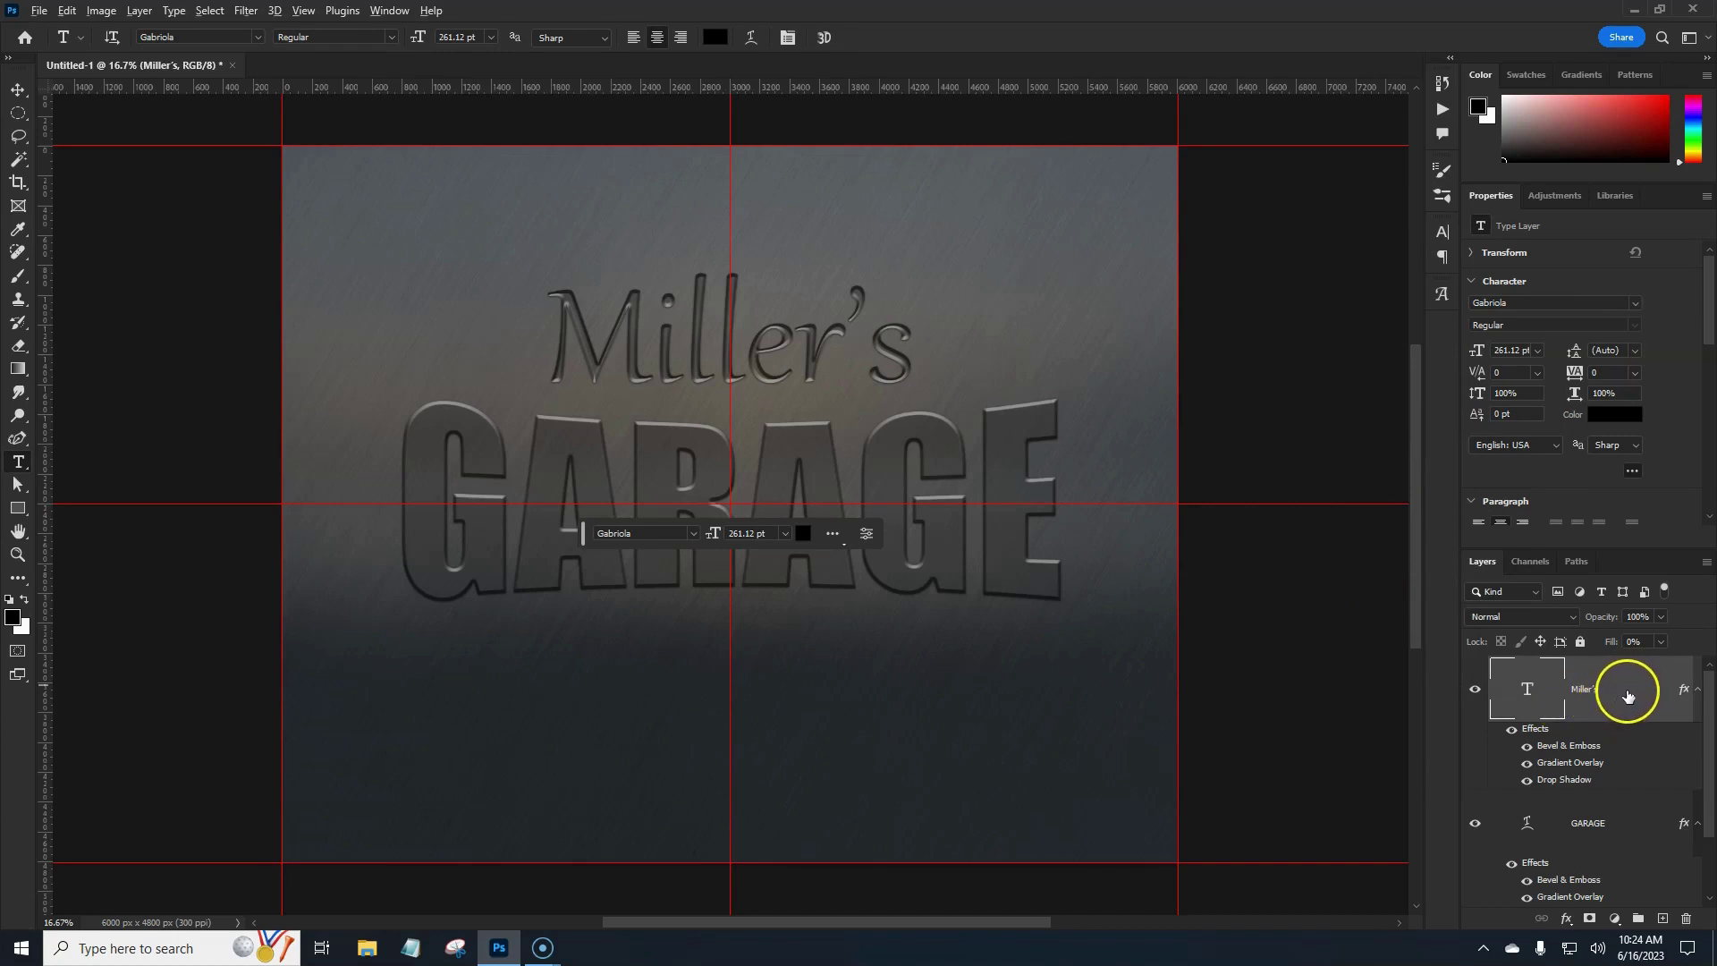
drag(1628, 691, 1629, 686)
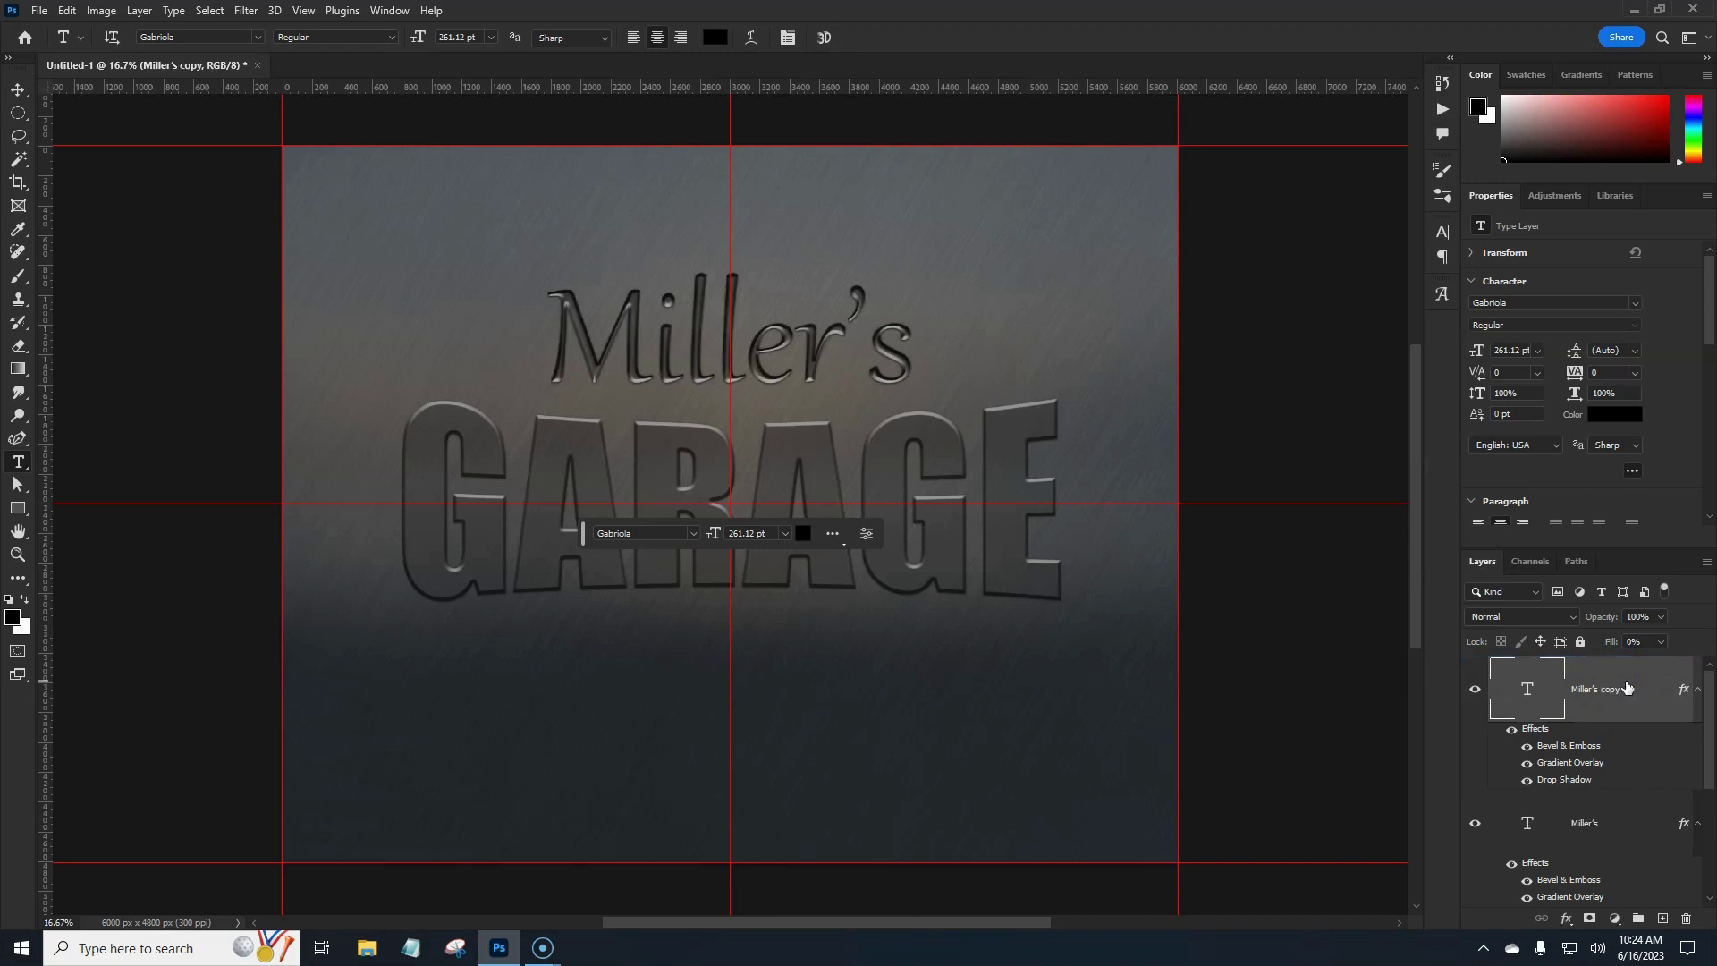
click(1531, 695)
double_click(1529, 693)
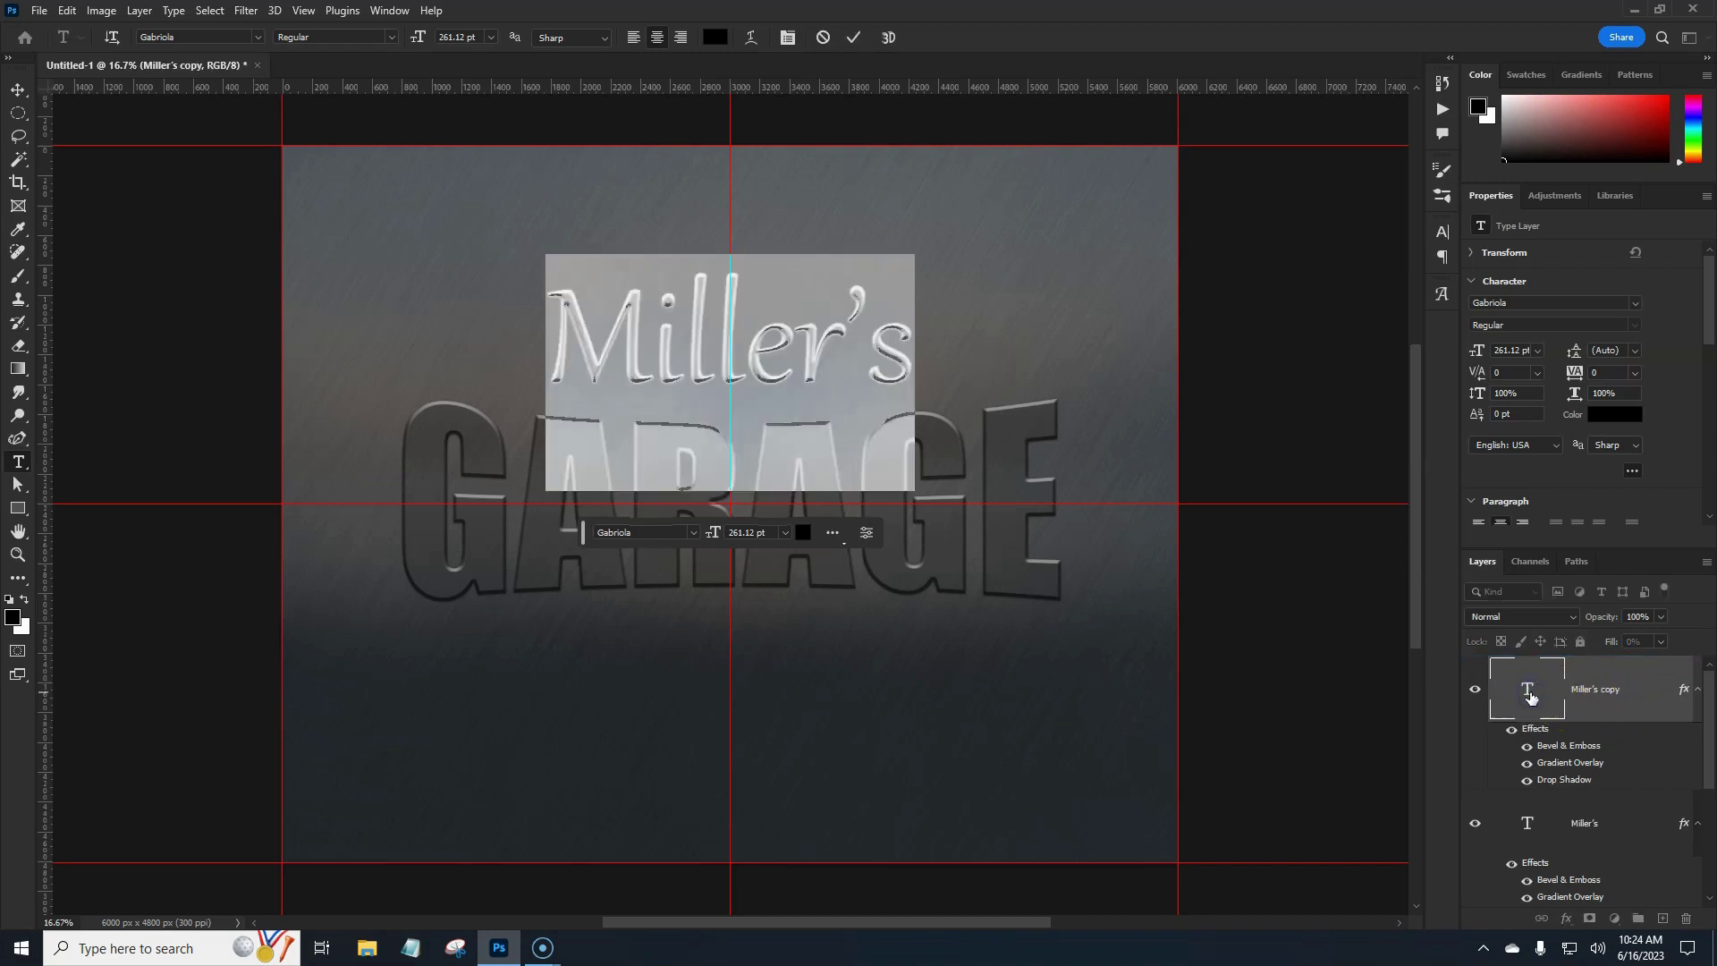
key(BackSpace)
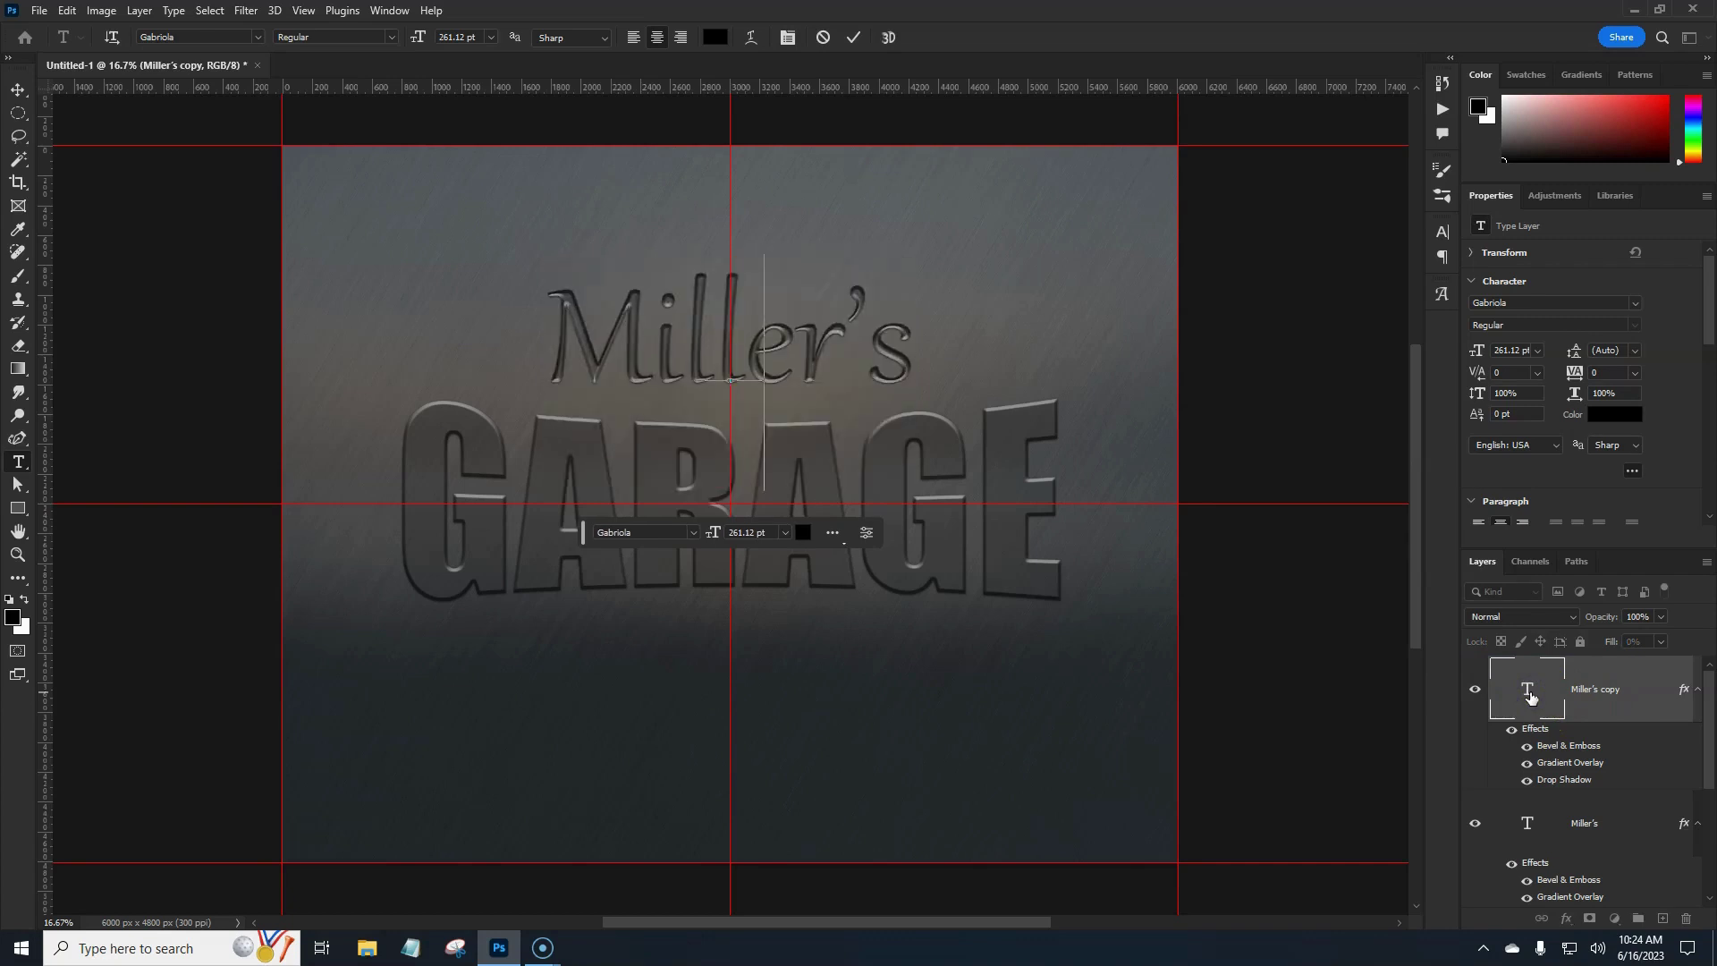
text(EST)
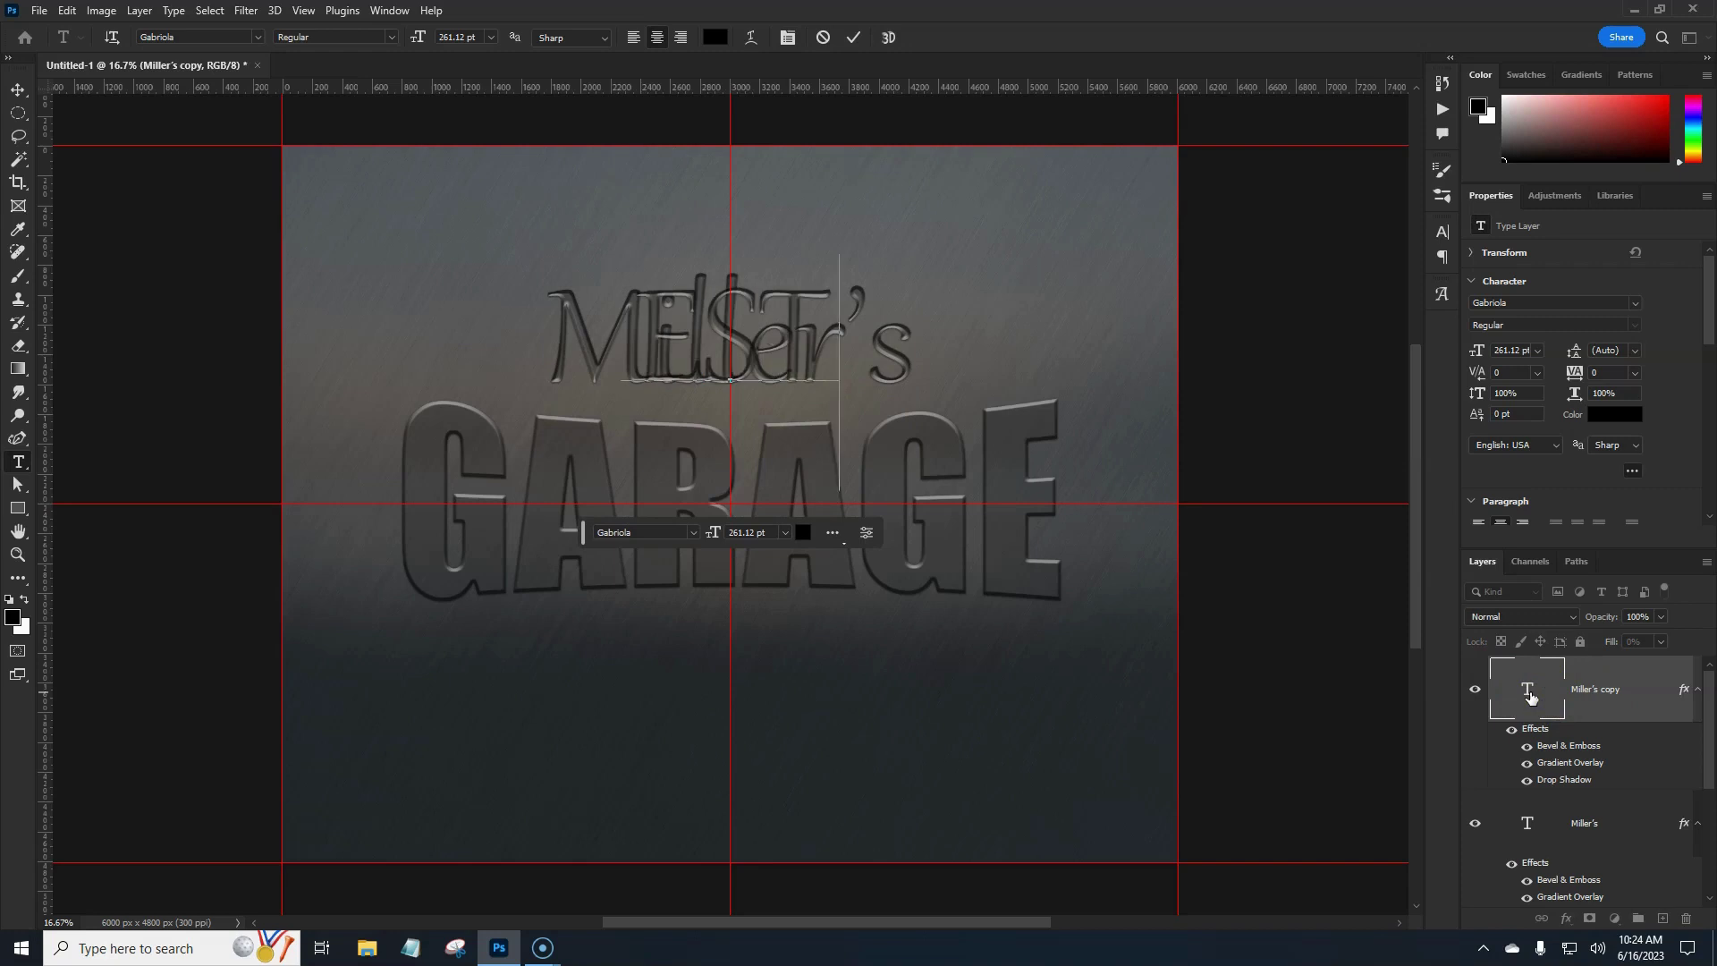
text(.)
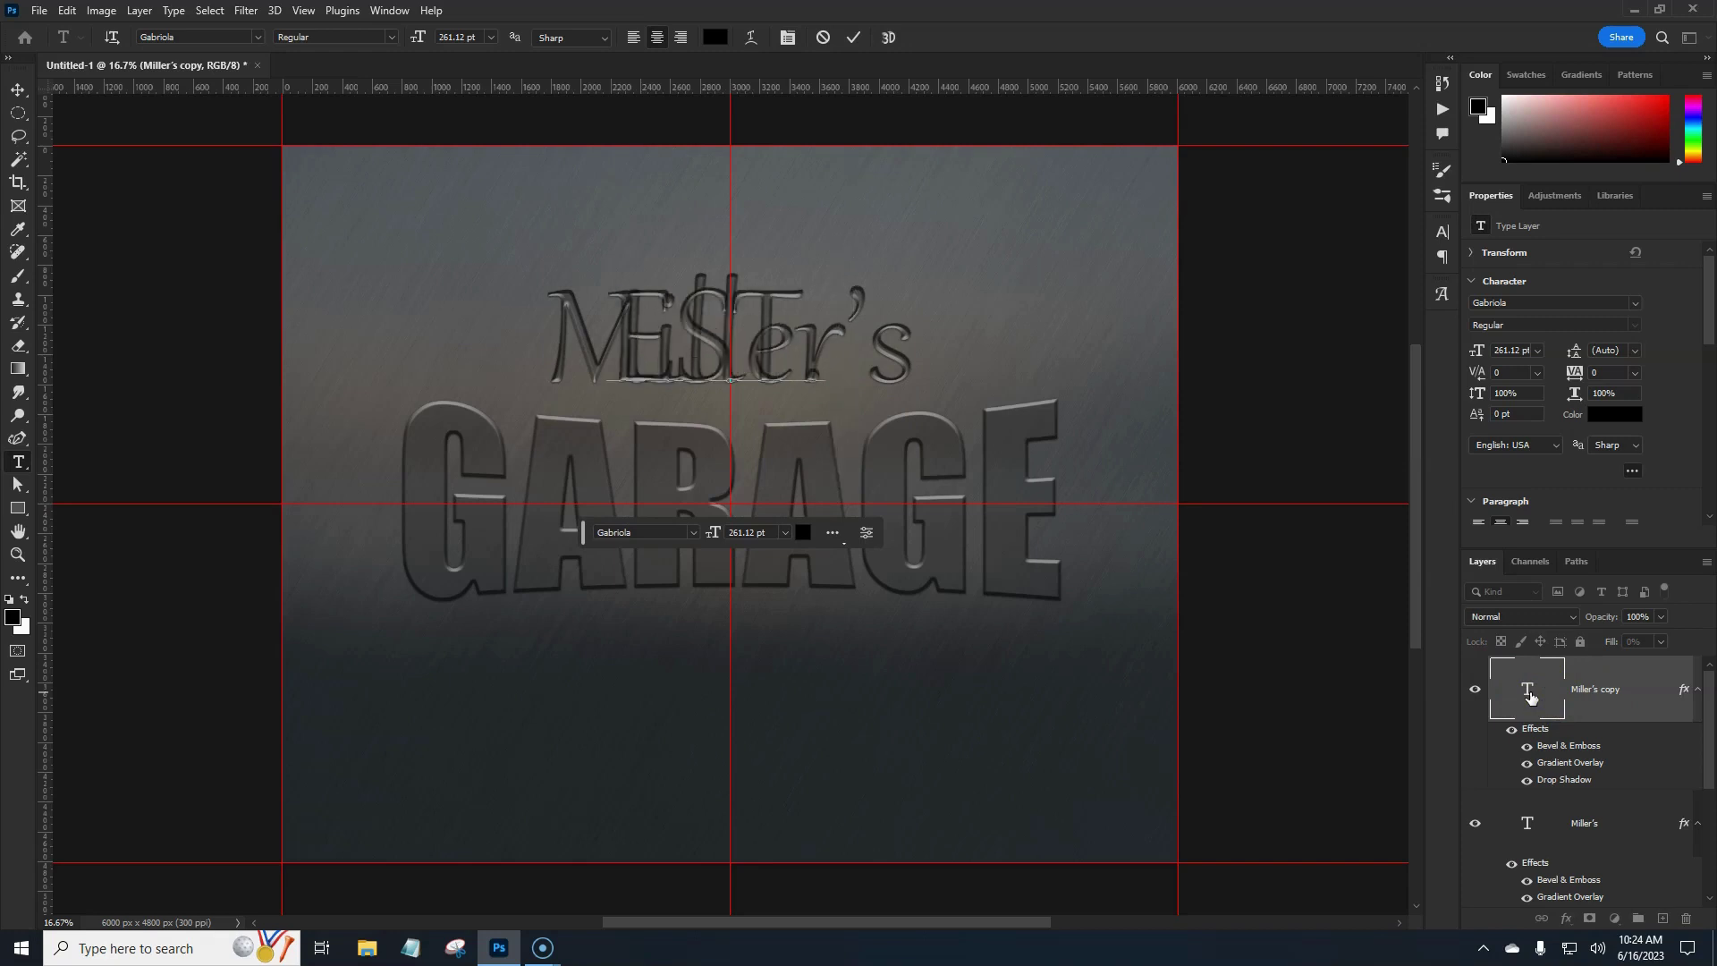
text( 2023)
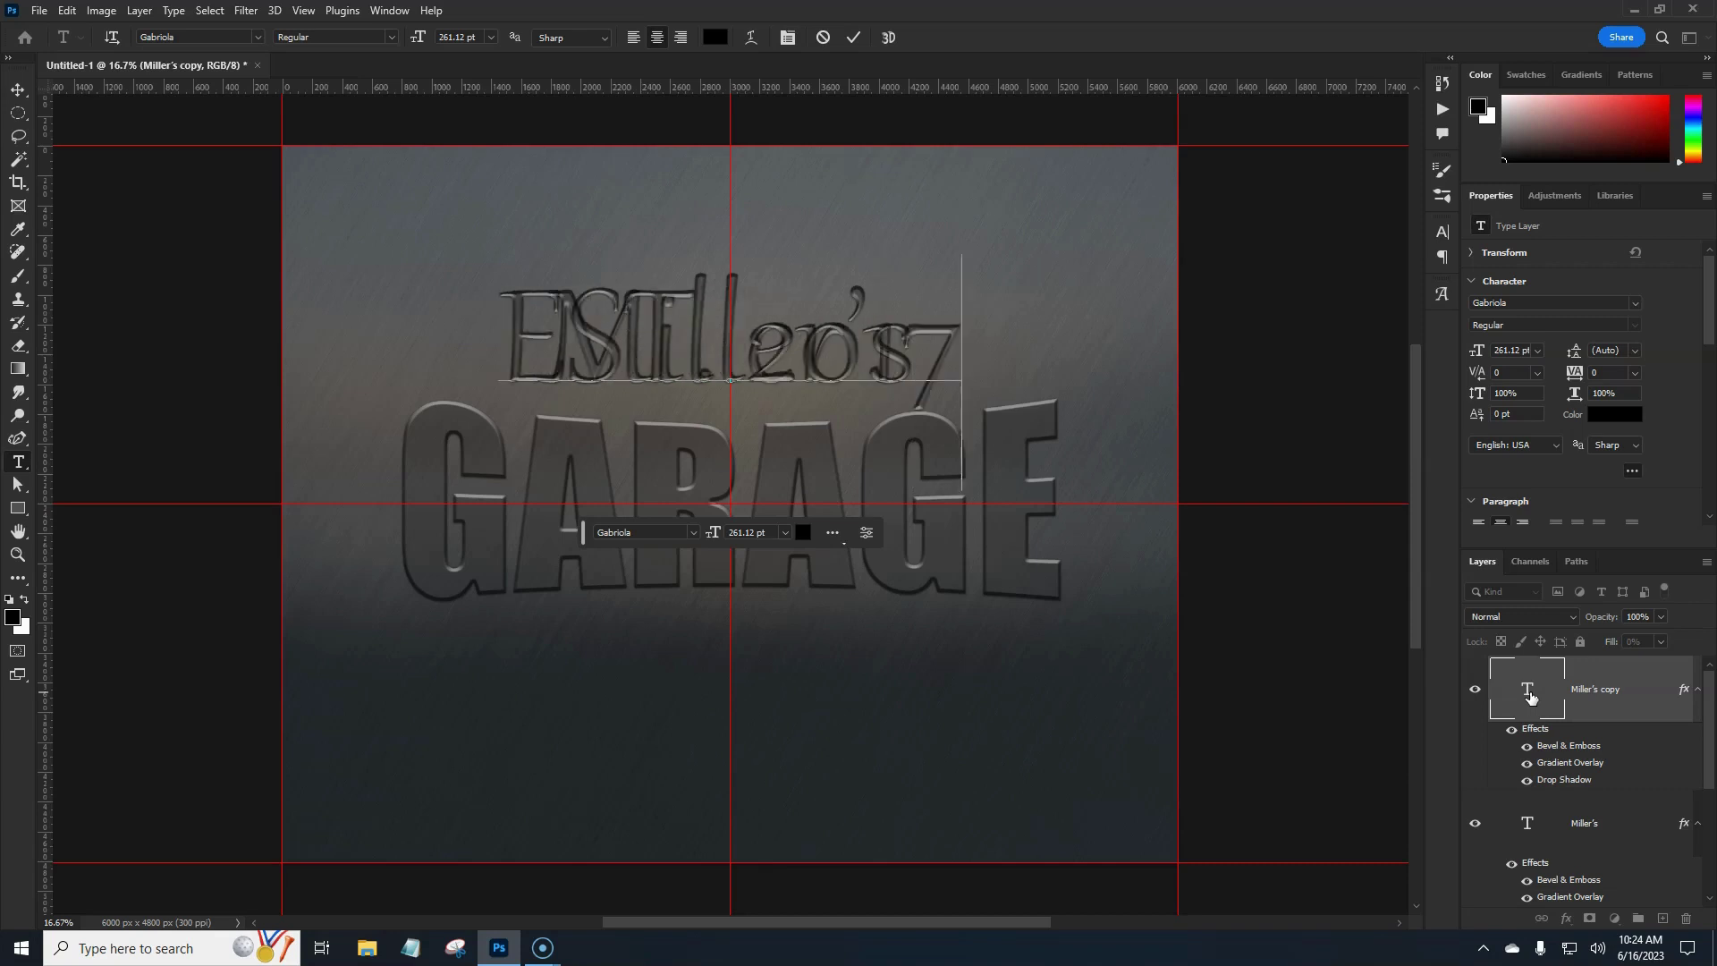
key(ctrl+Return)
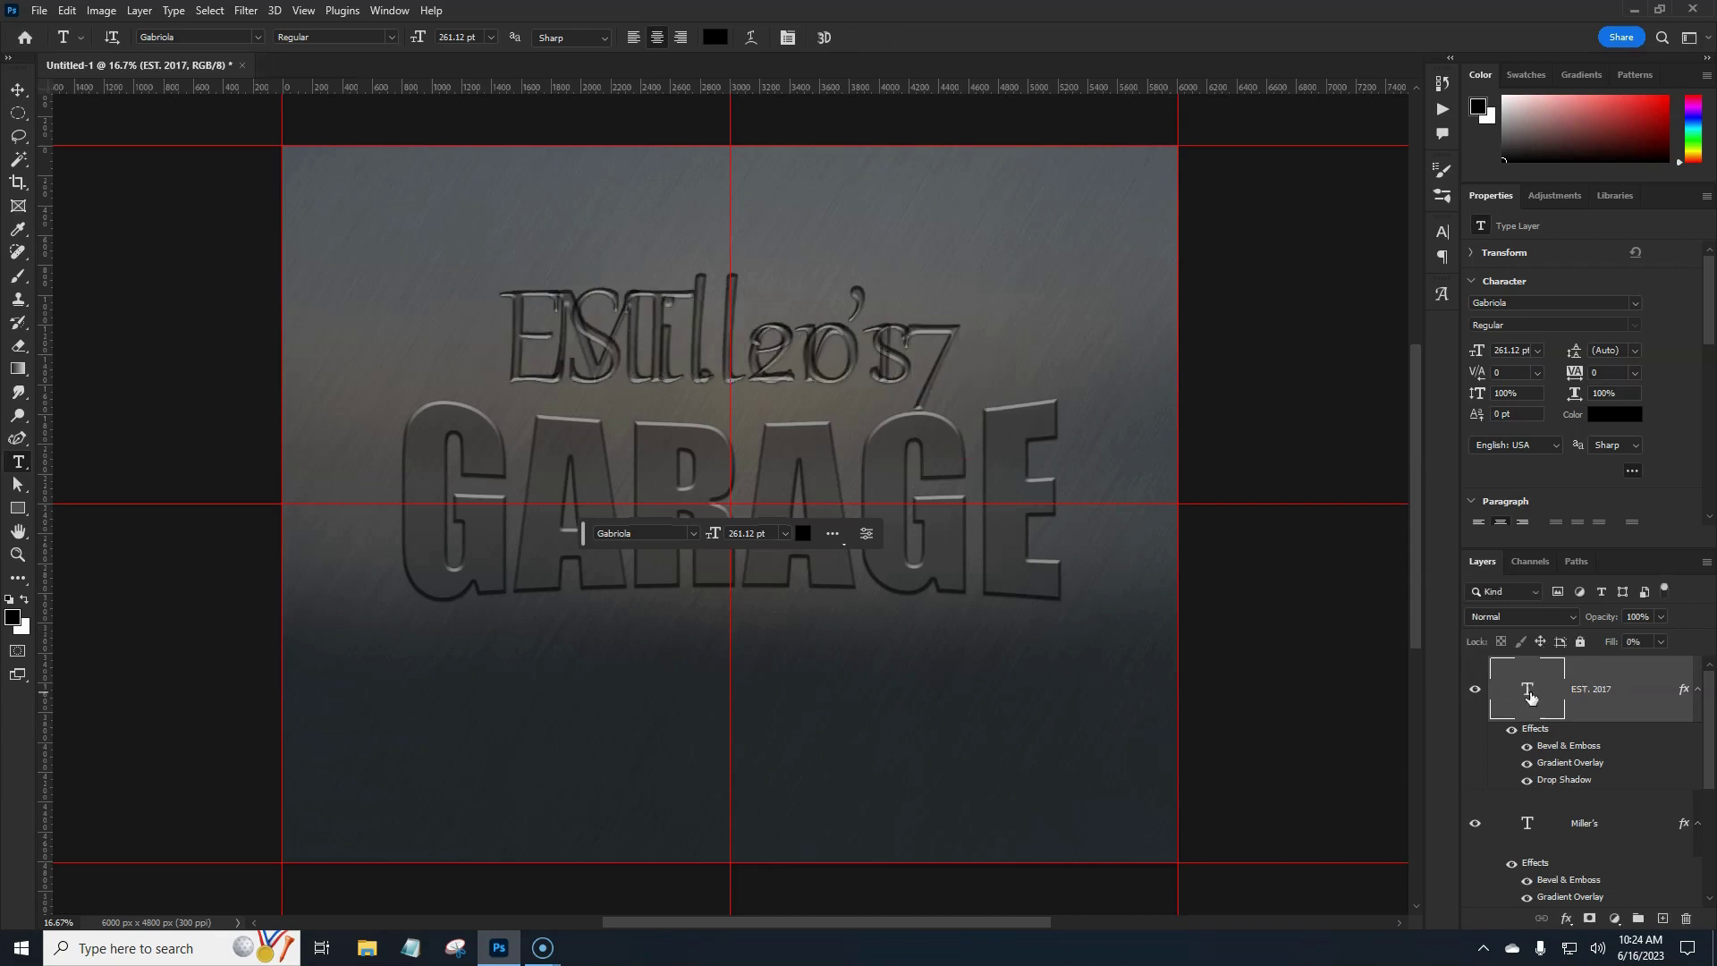
Step: Move the EST. 2017 text straight down to below GARAGE and scale it proportionally around its centre to about 78%
key(ctrl+t)
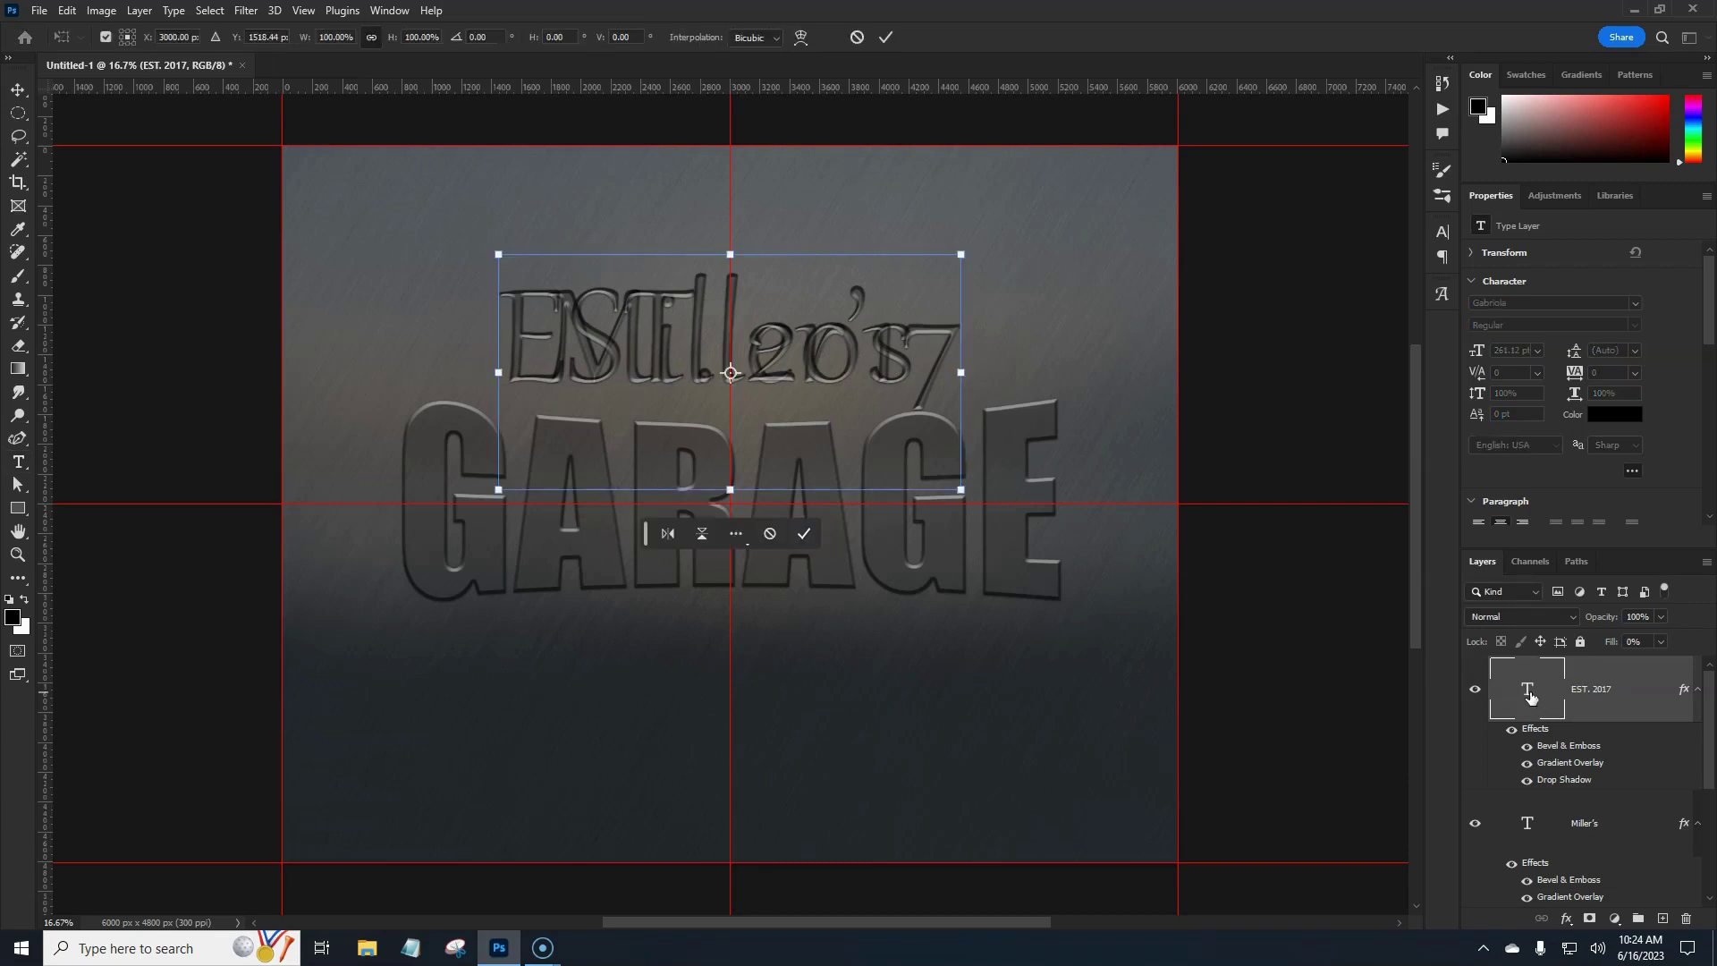
drag(769, 367, 779, 689)
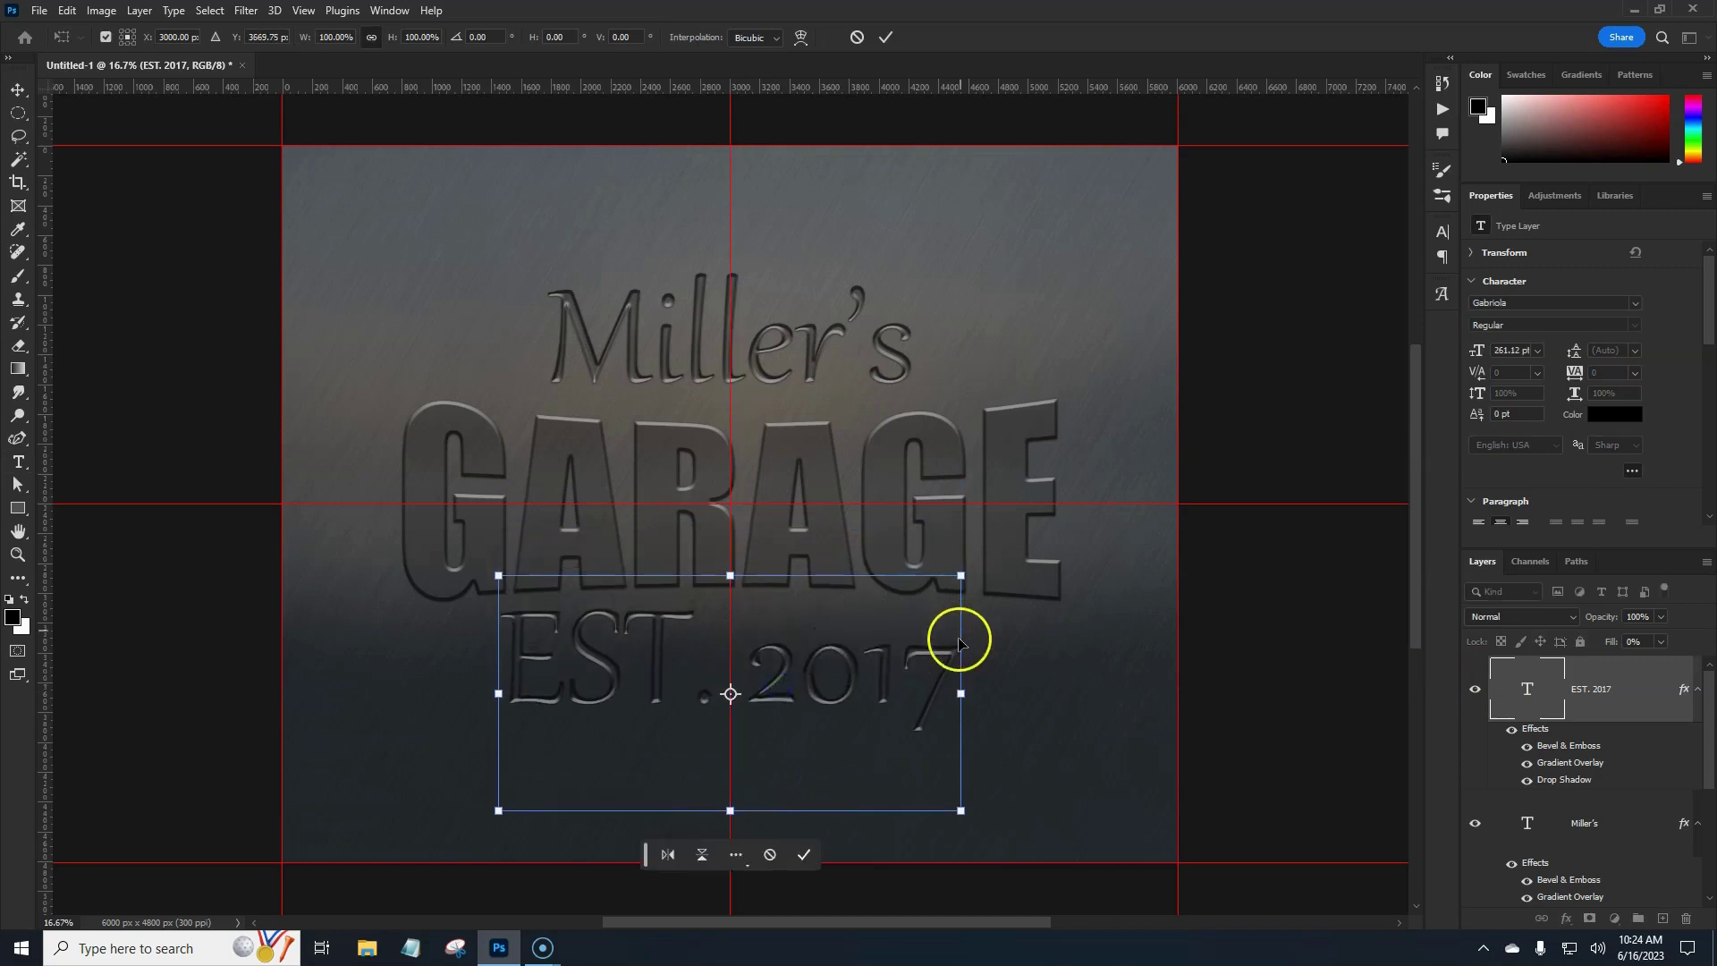
drag(959, 695, 905, 691)
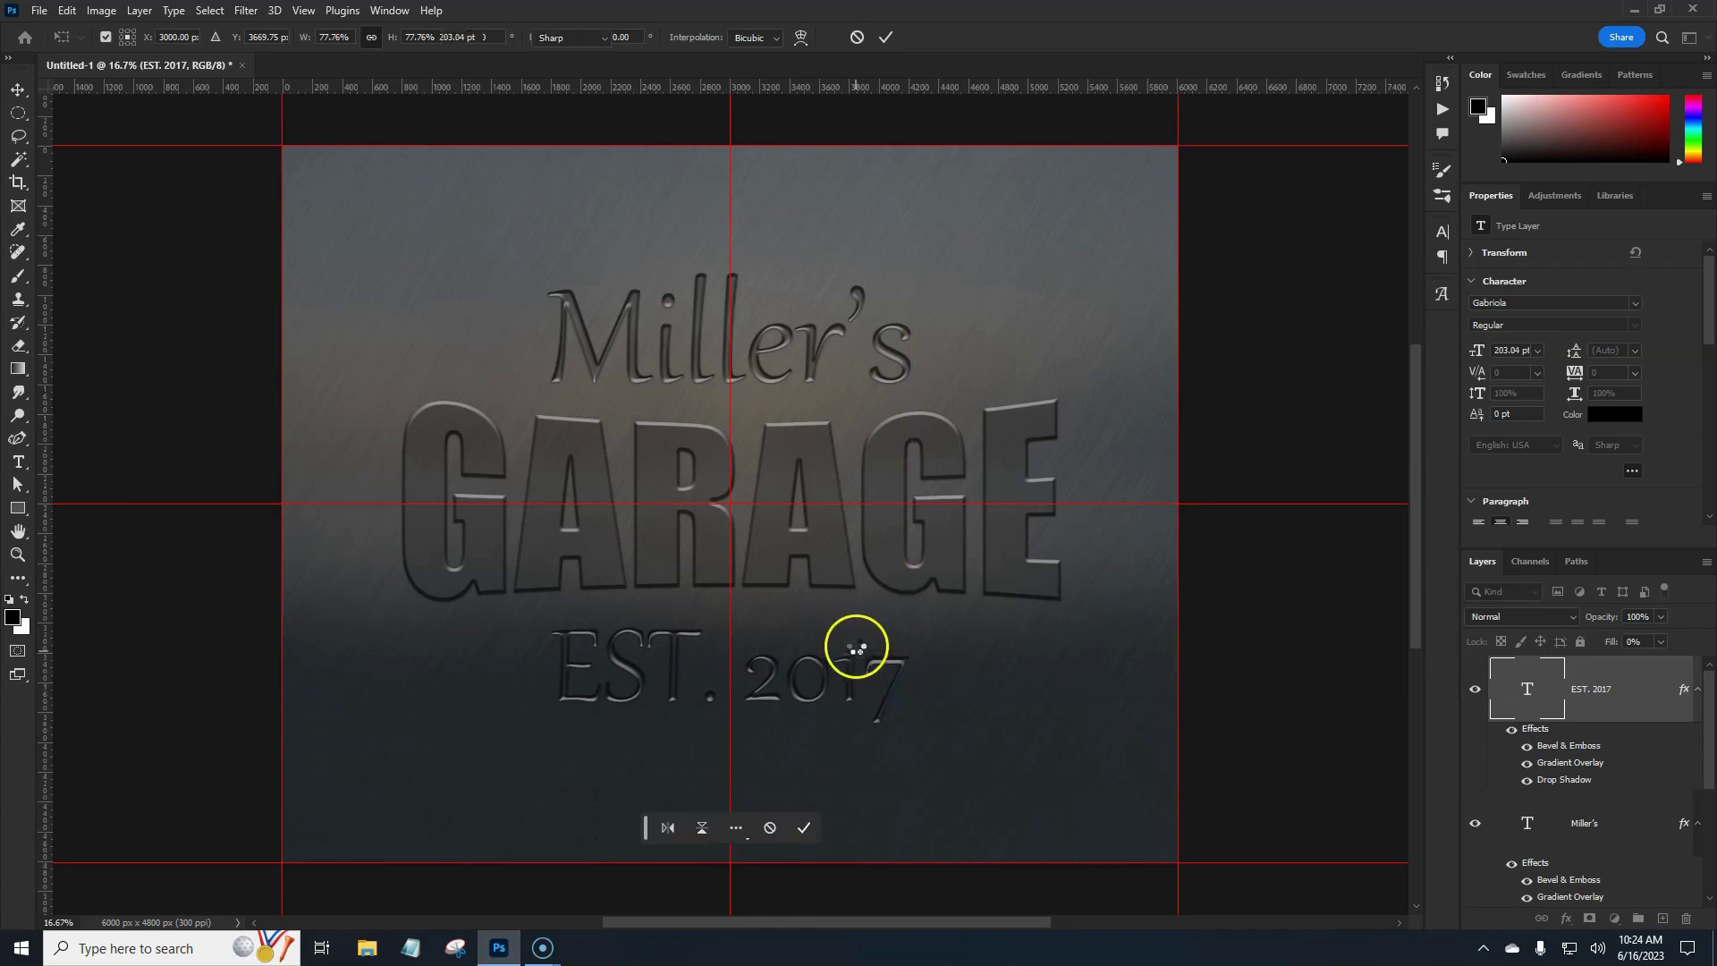
key(Return)
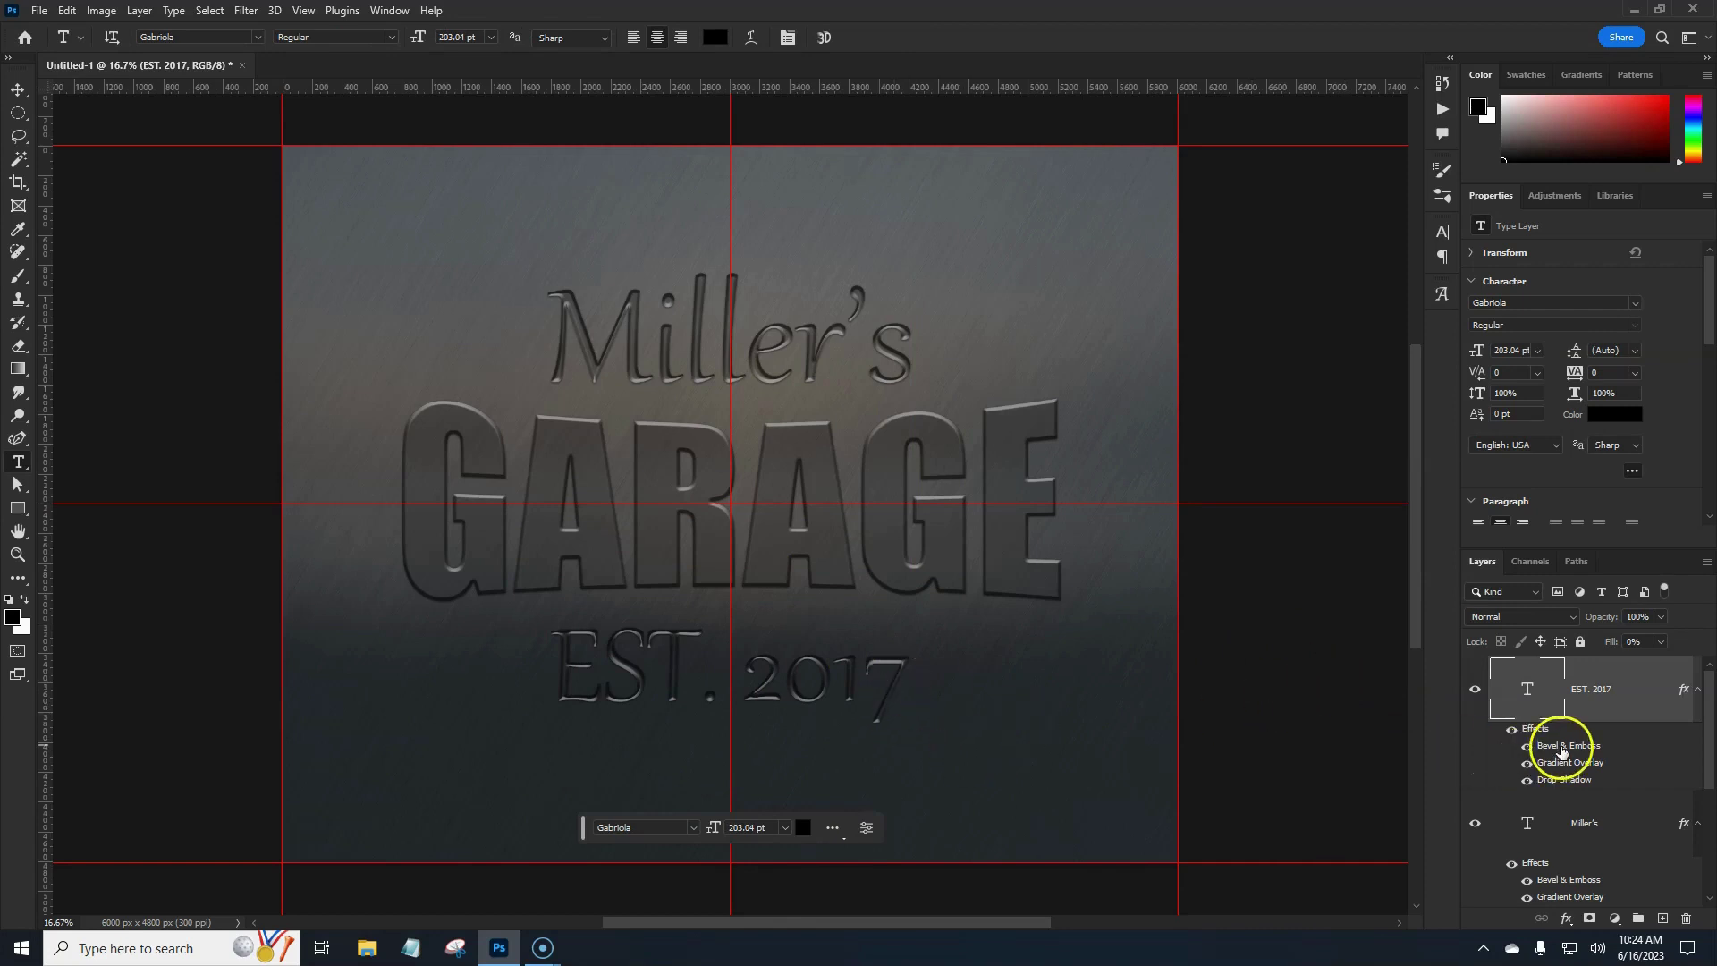
Step: Set the EST. 2017 layer's Bevel & Emboss size to 7 px and apply the layer style
key(h)
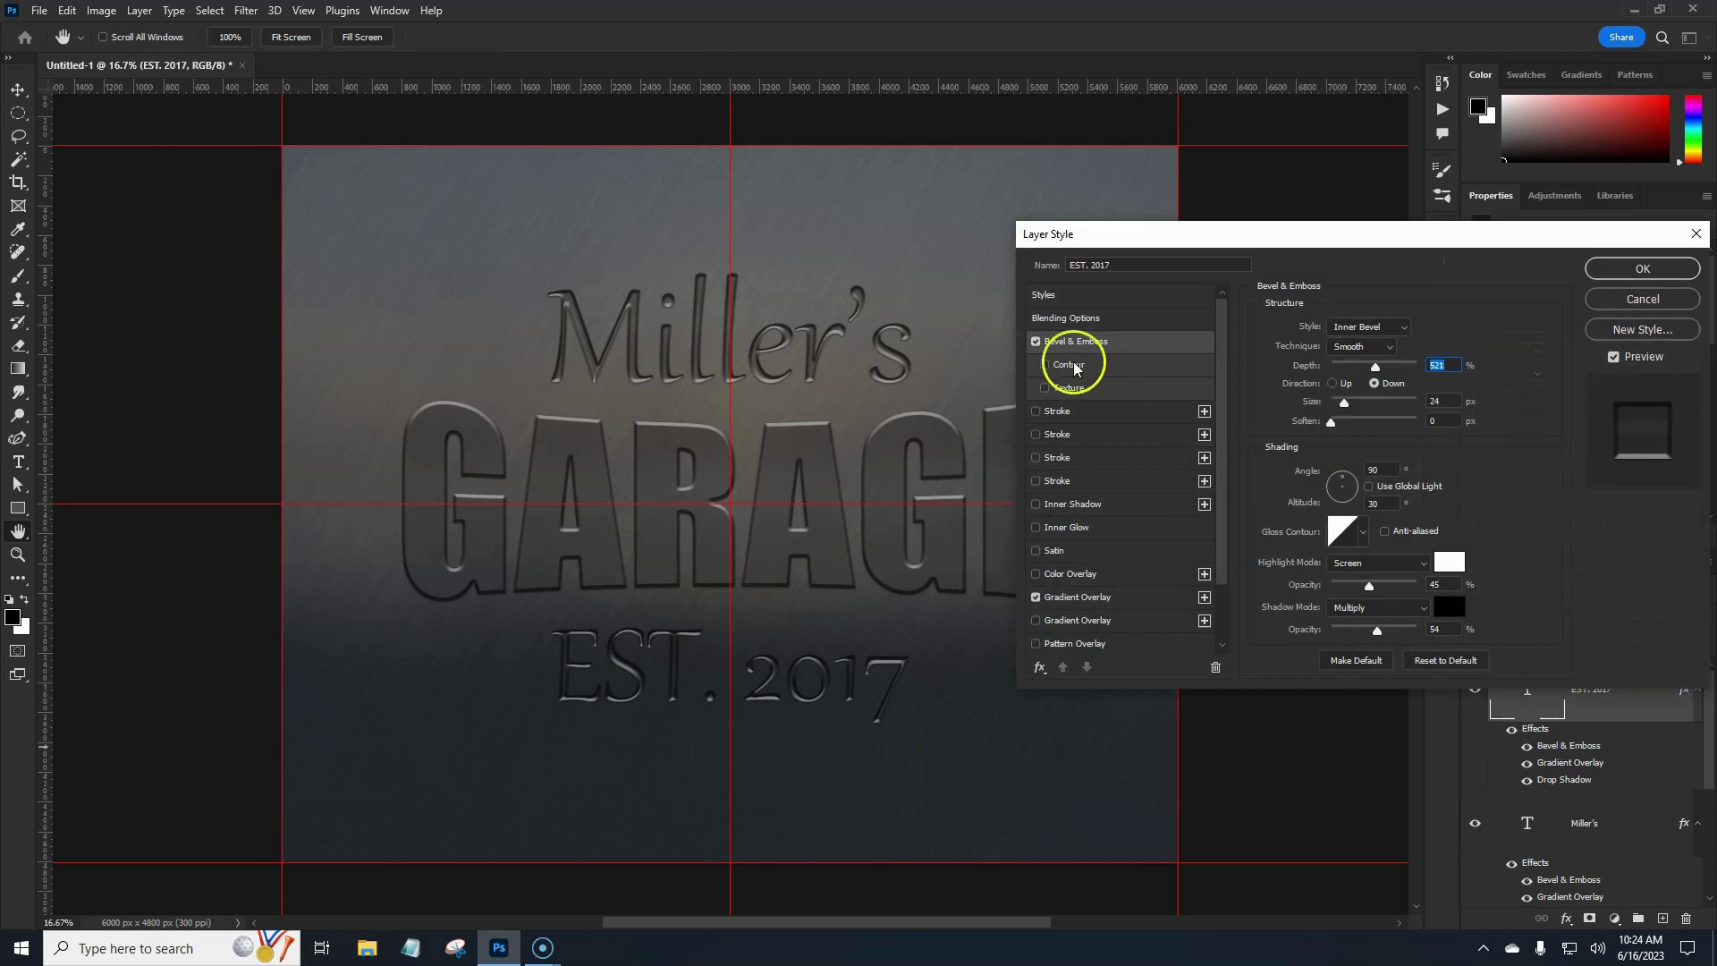
click(1340, 401)
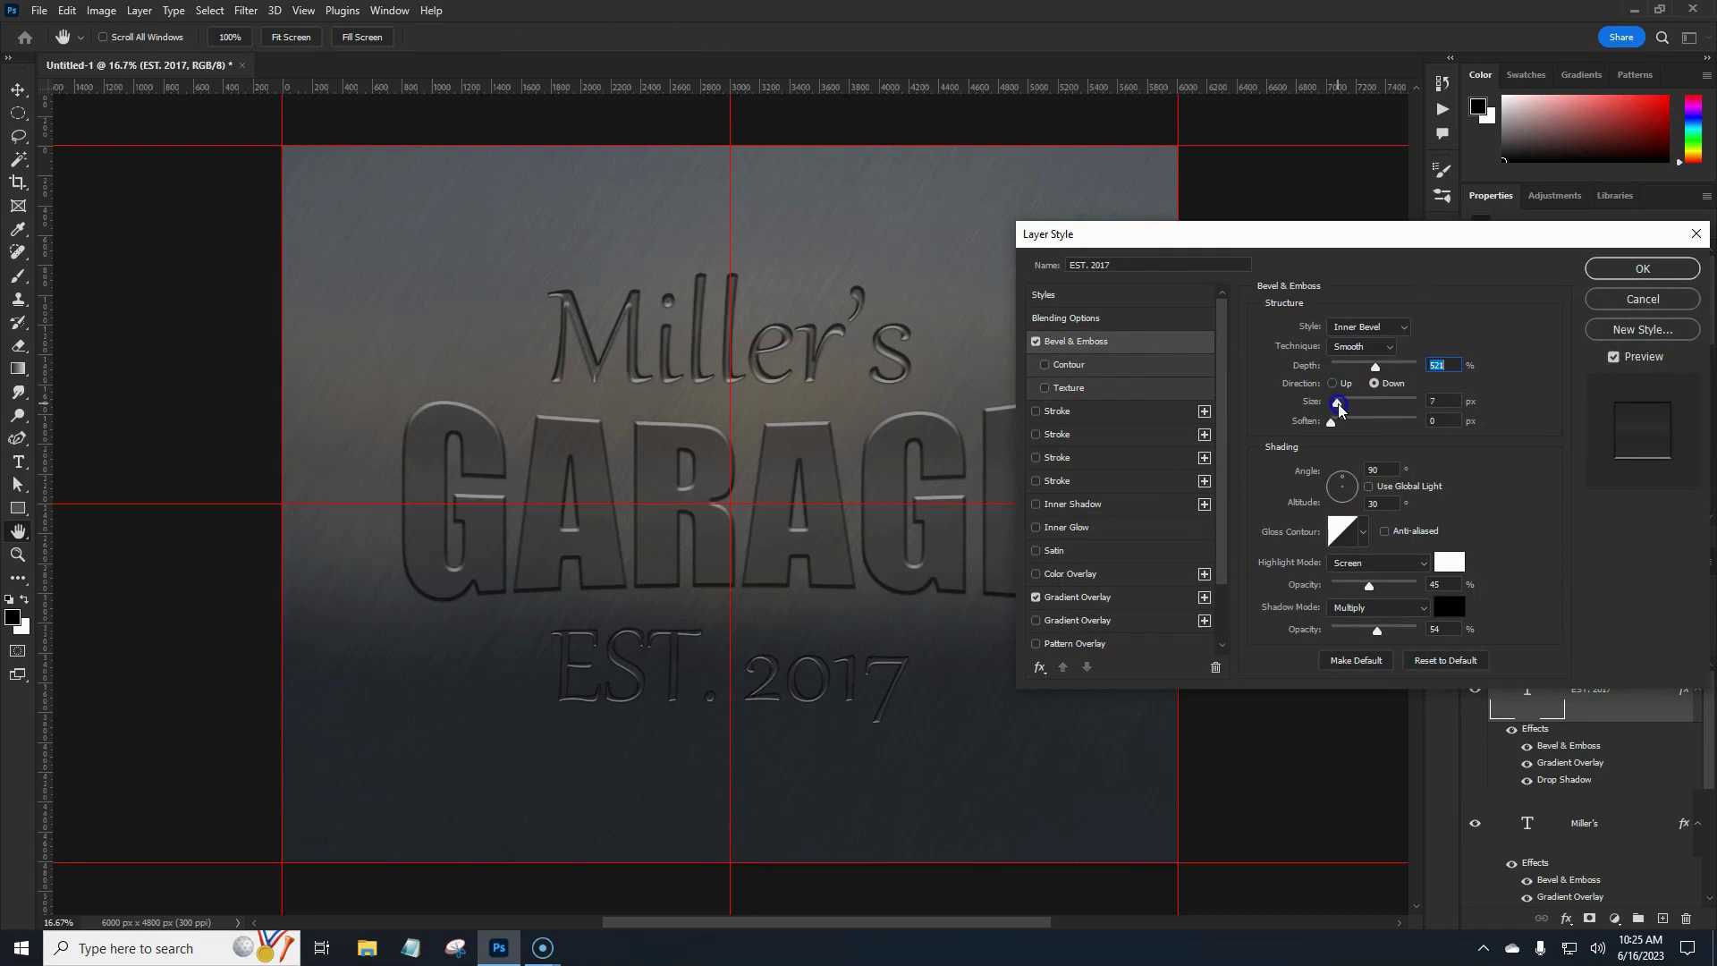
click(1642, 269)
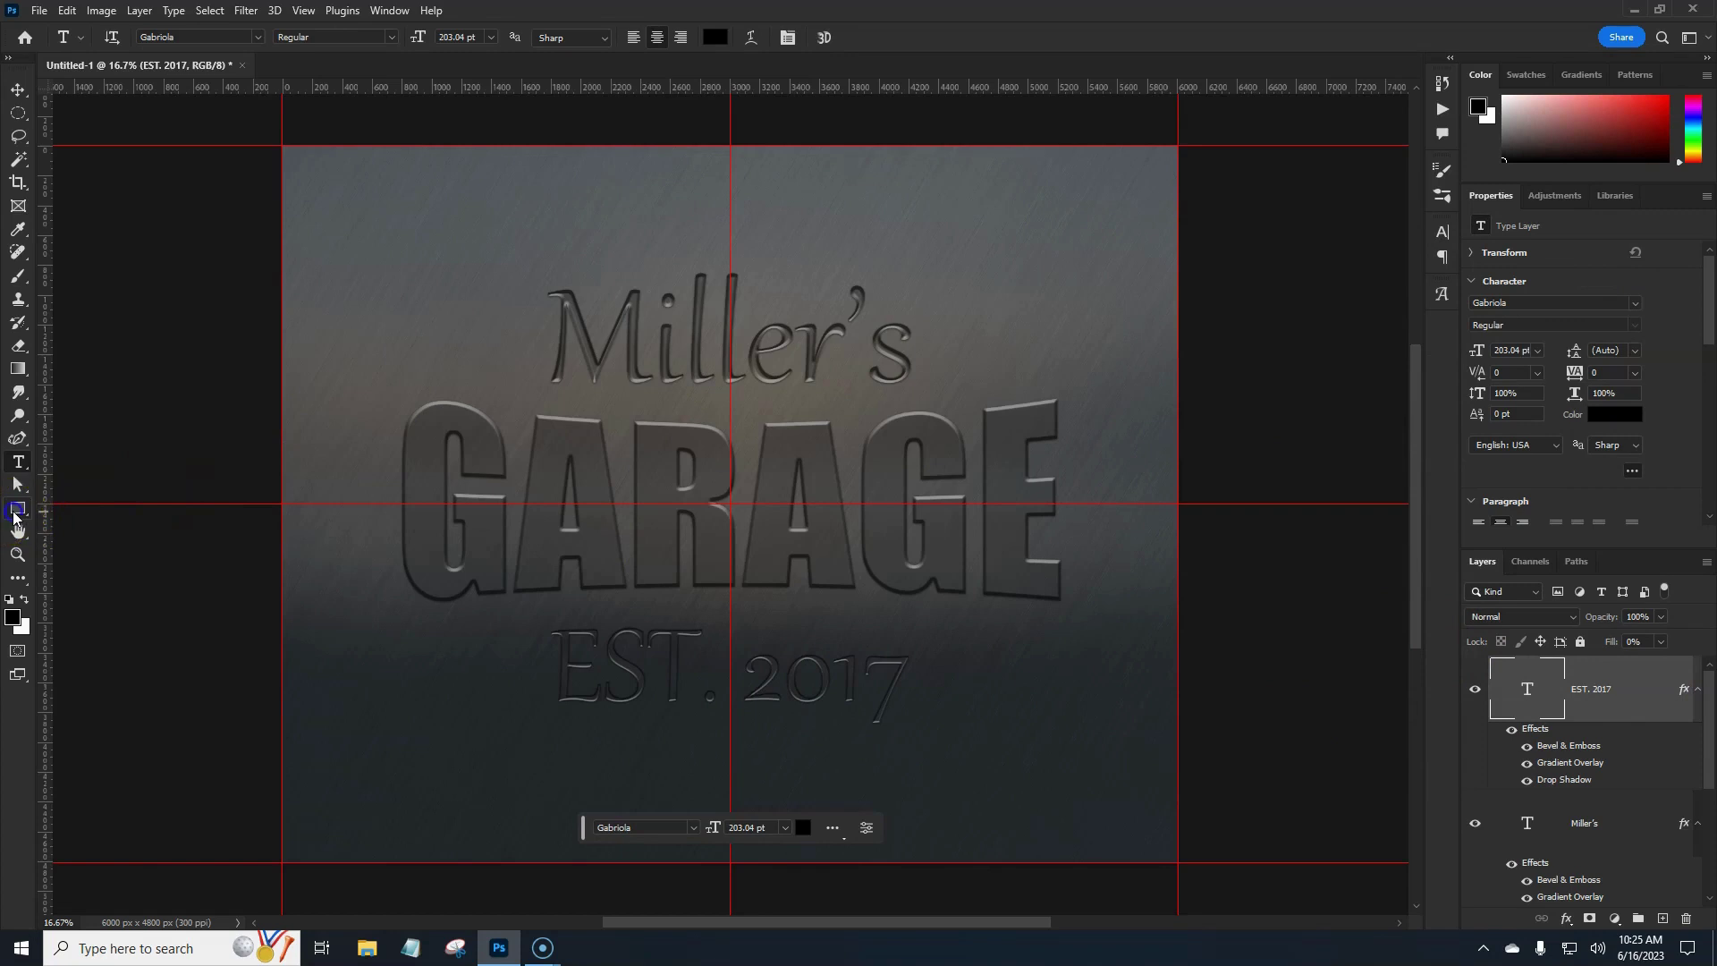
Step: Draw an unfilled circle shape from the guides' centre, about 4122 px across, with a 45 px stroke
drag(14, 516, 100, 531)
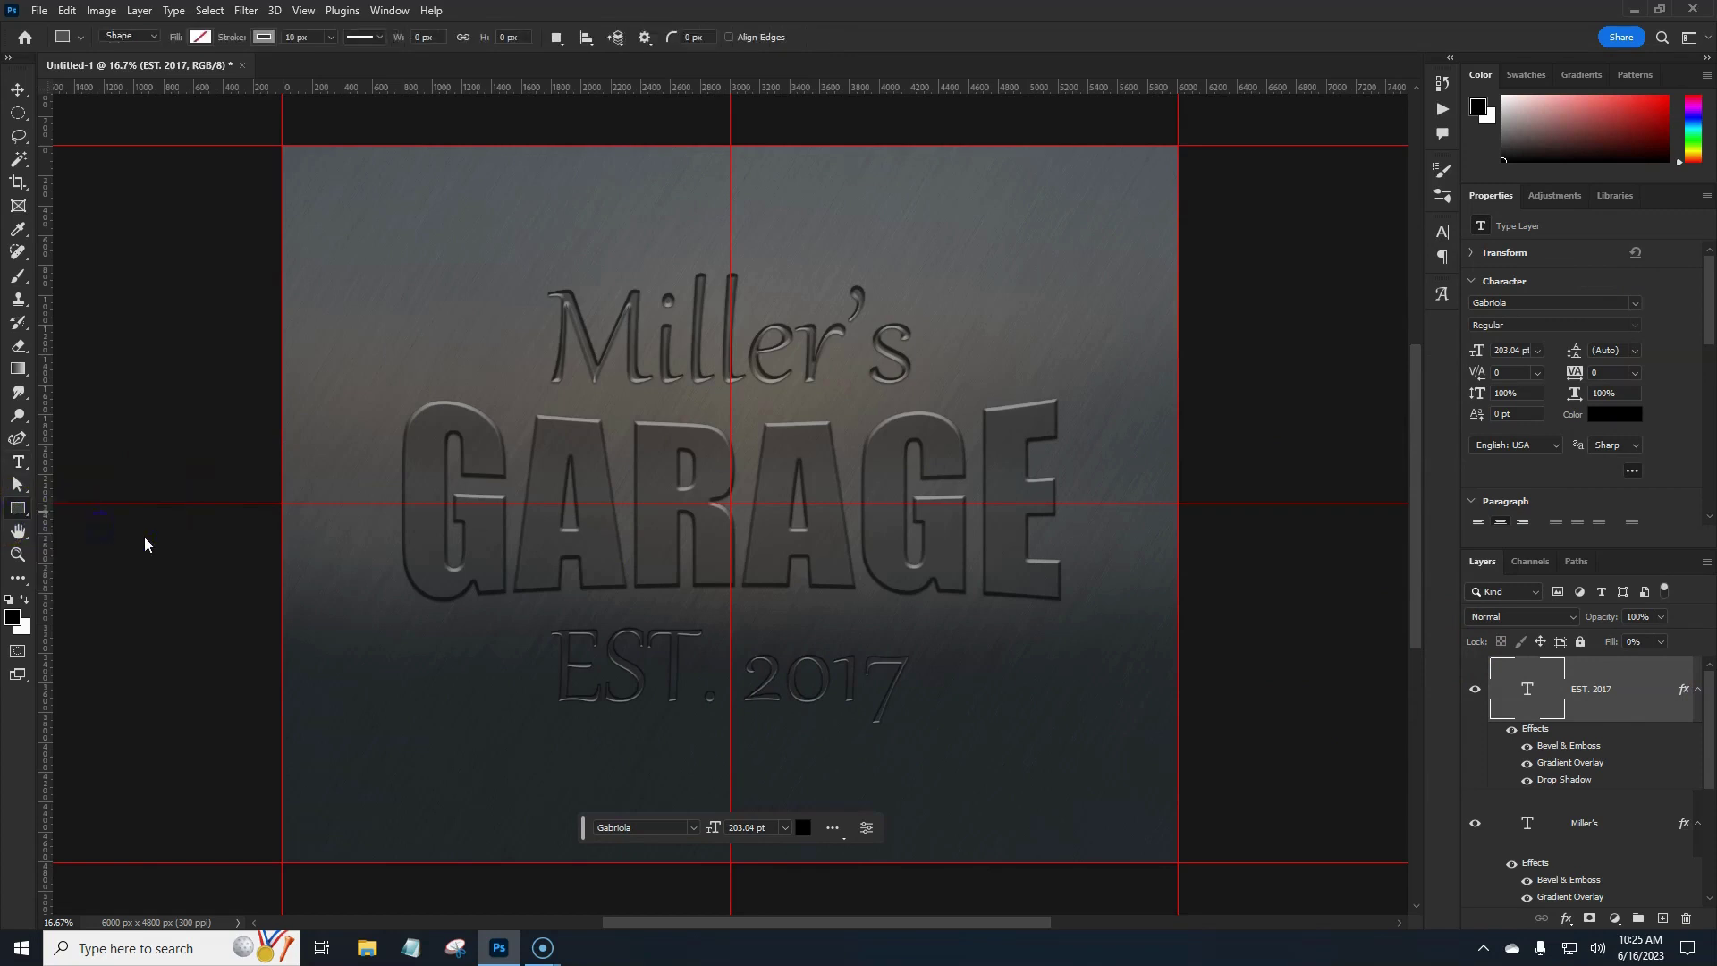
click(134, 37)
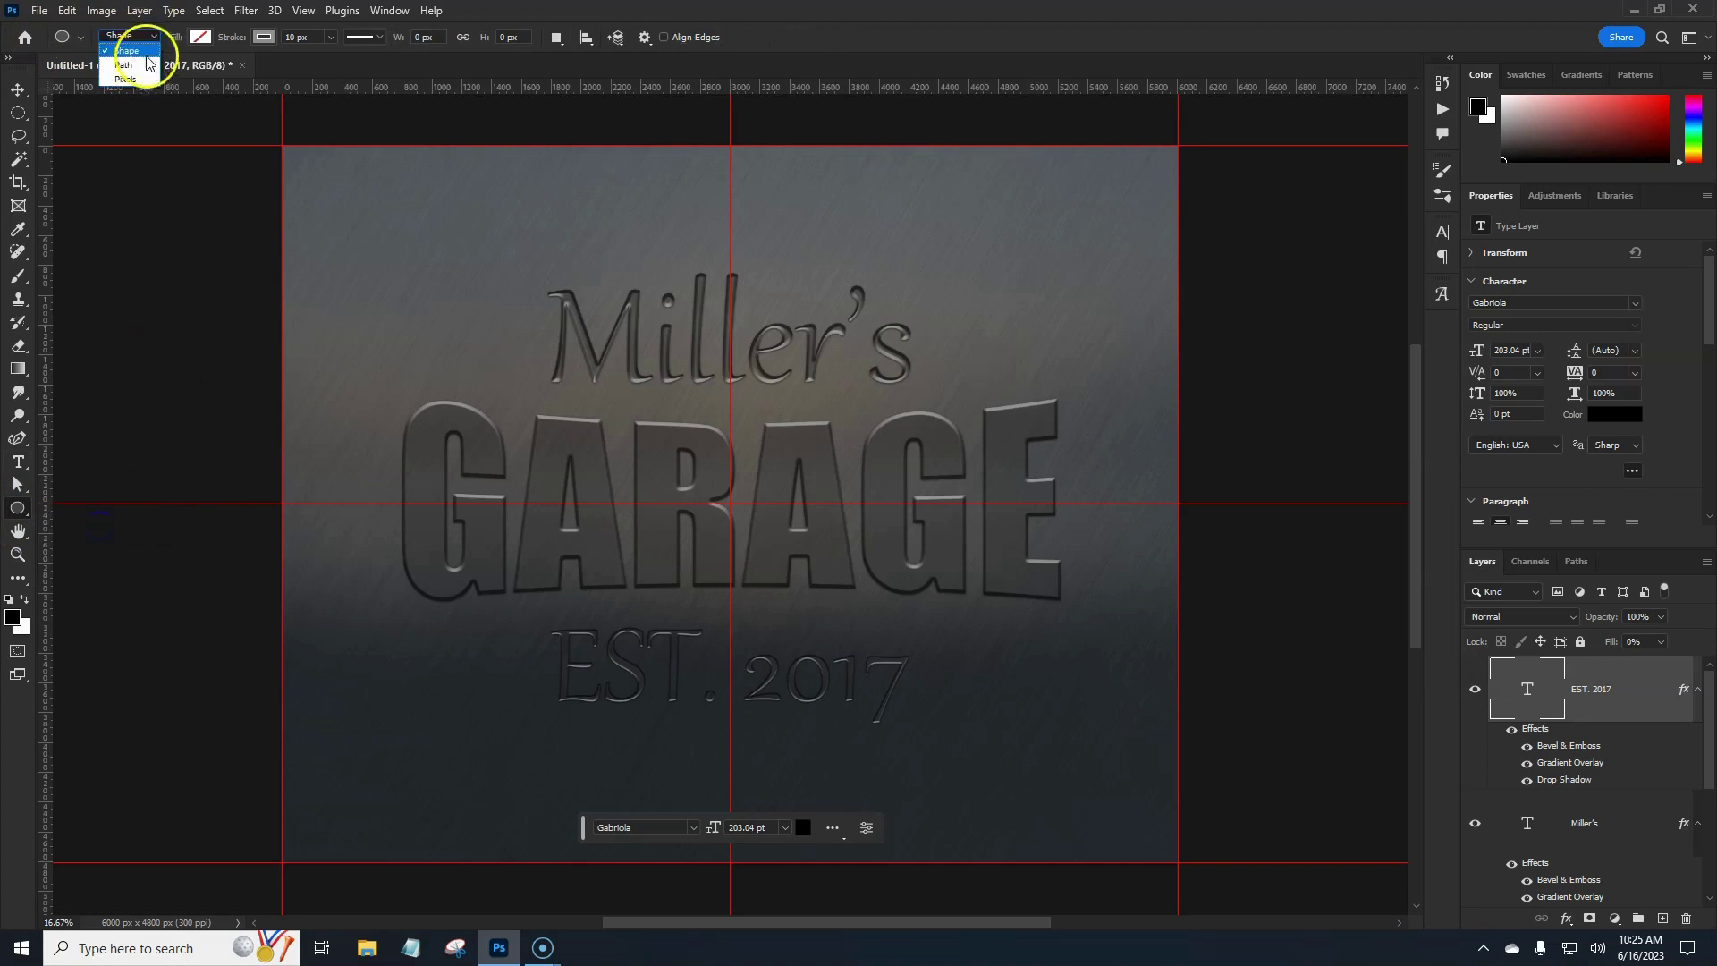
click(150, 51)
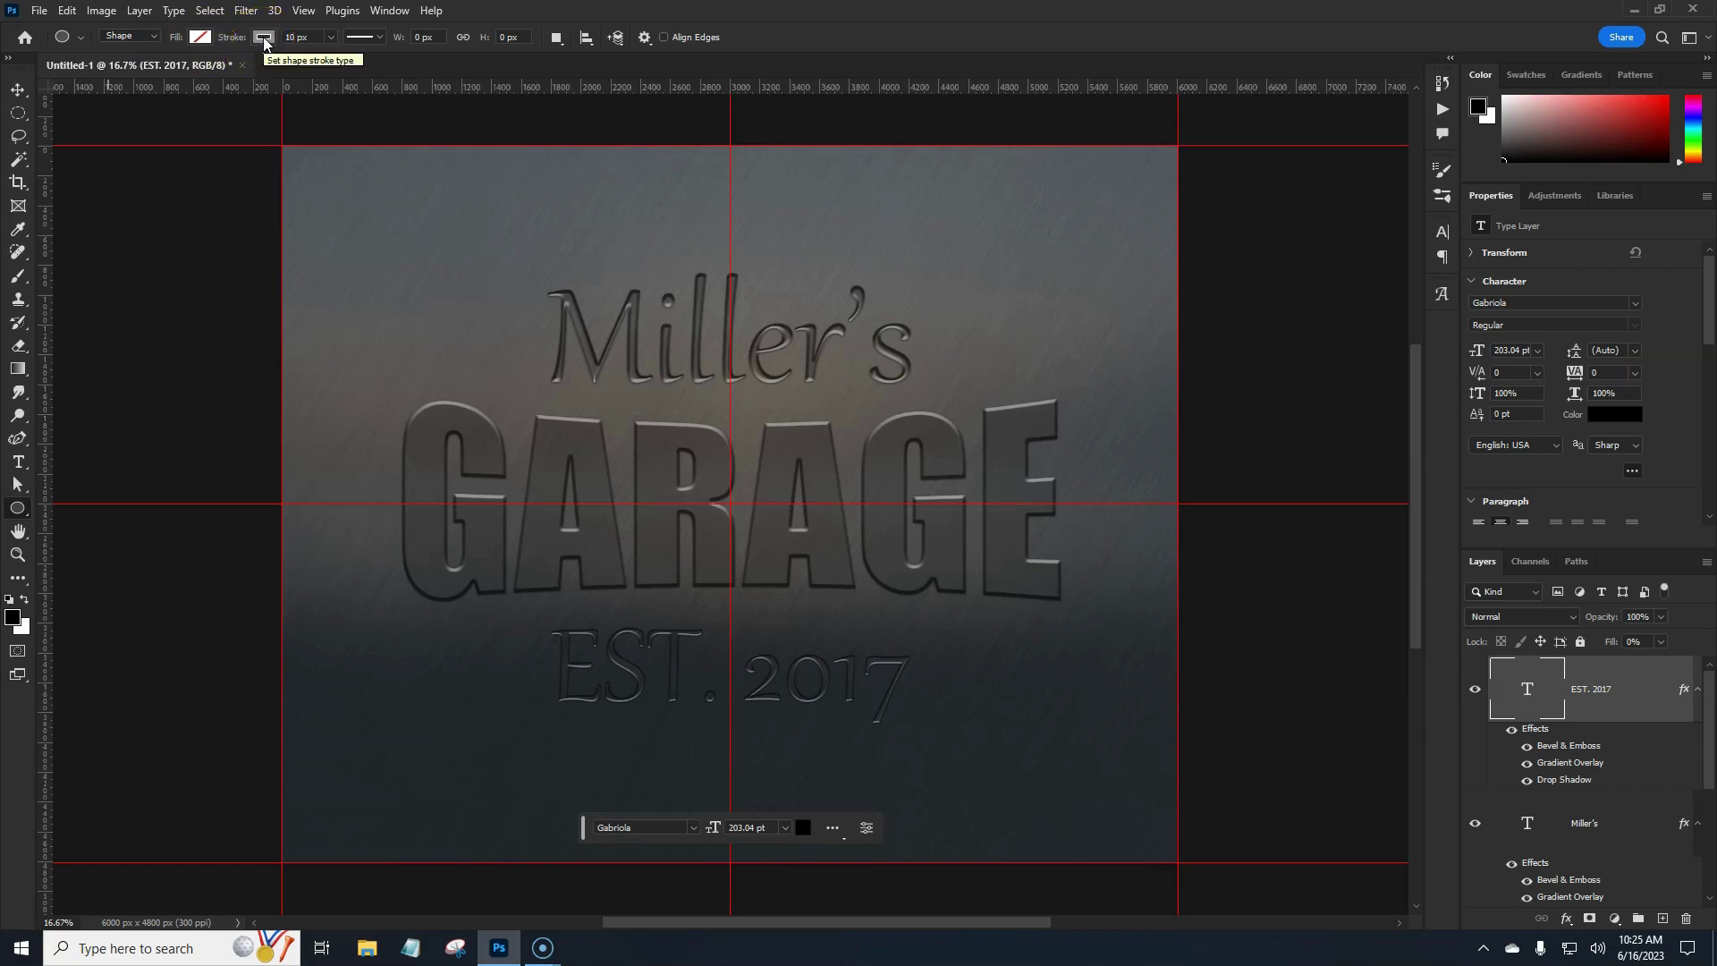
click(295, 37)
key(Up)
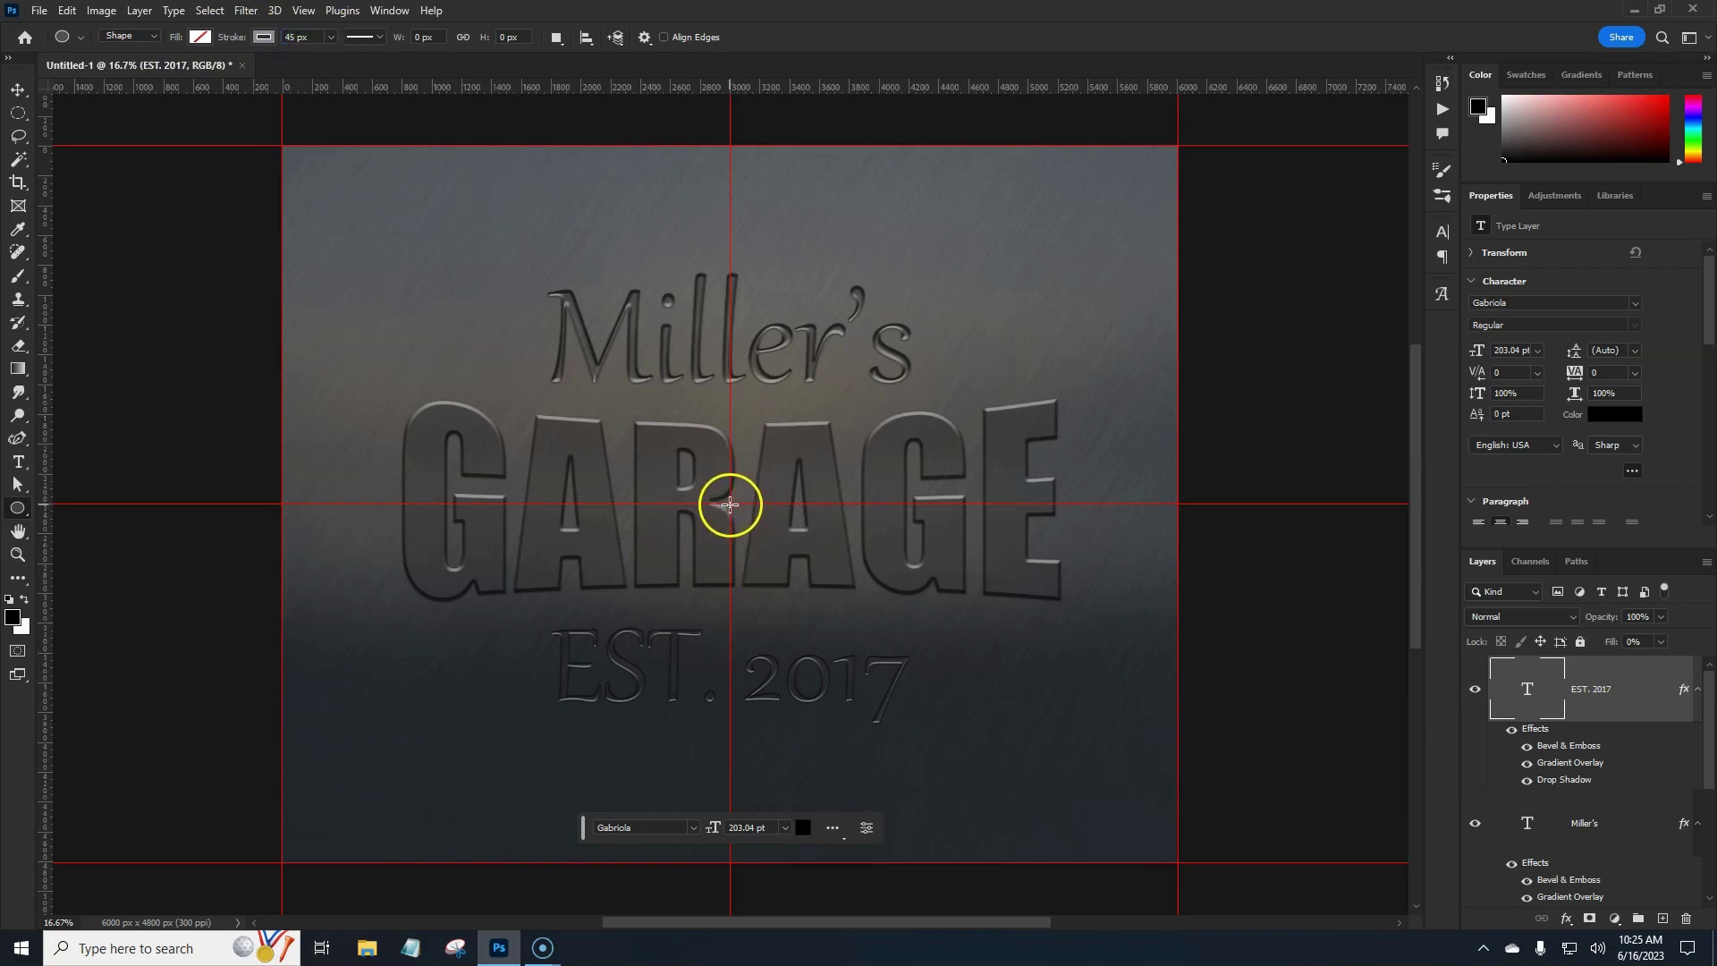
drag(730, 505, 1095, 809)
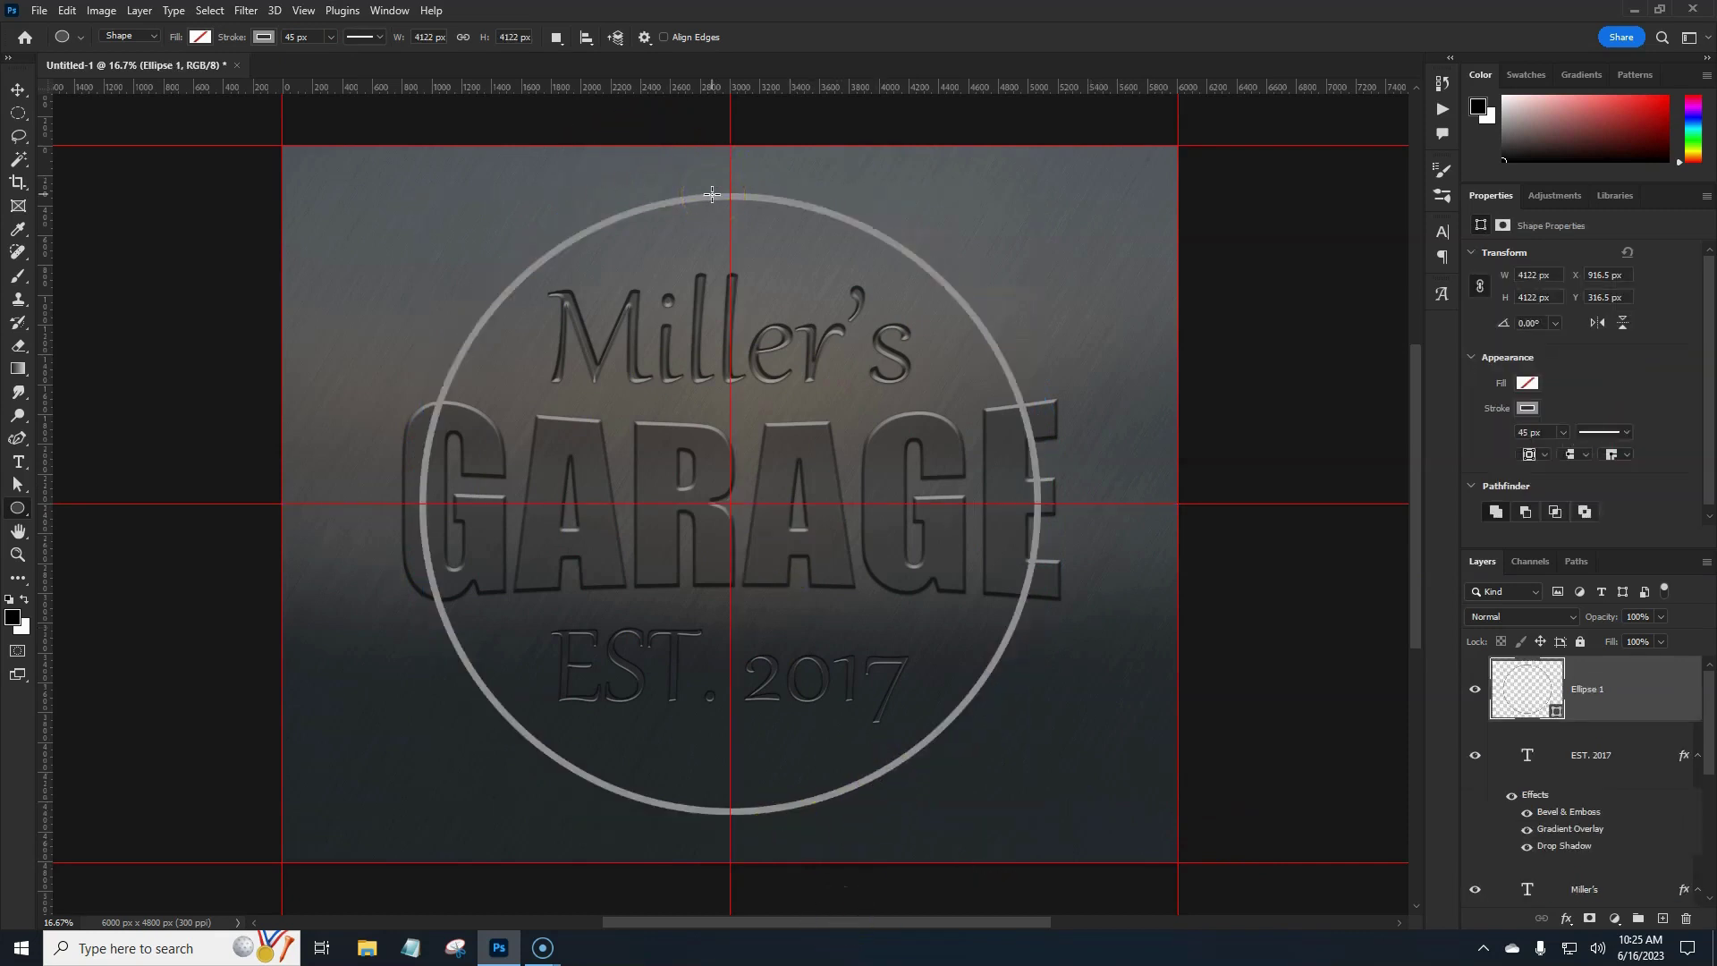
Step: Set the circle's stroke width to 95 px
click(297, 38)
key(Return)
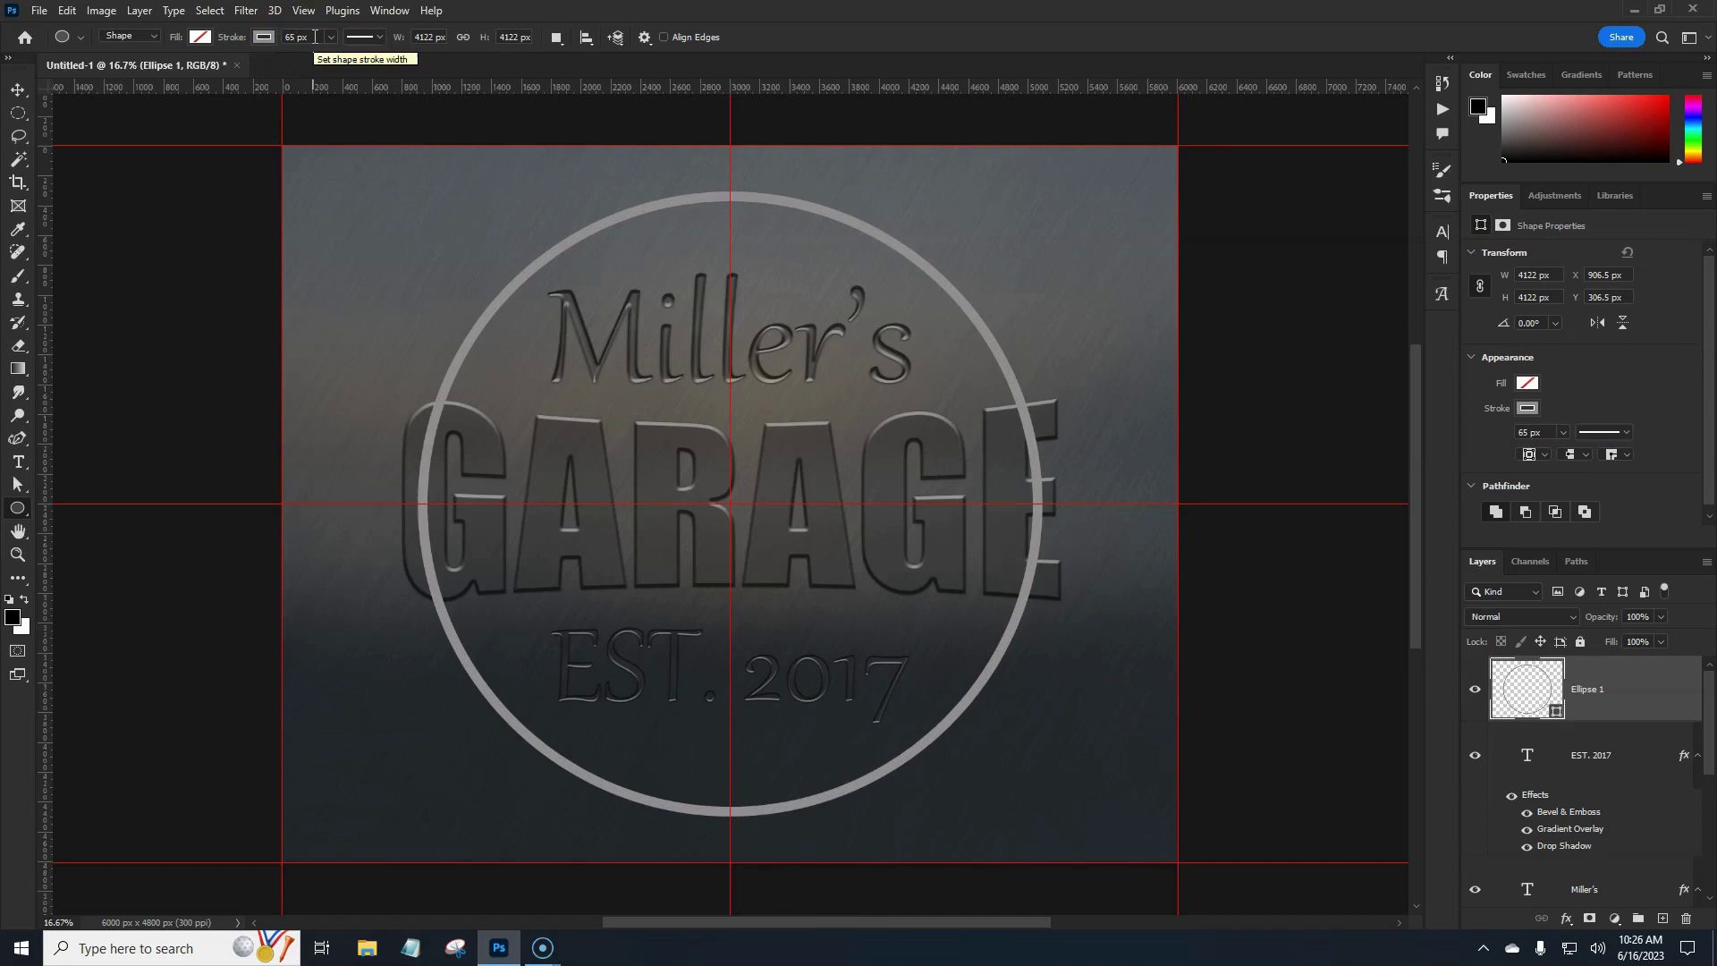
click(286, 38)
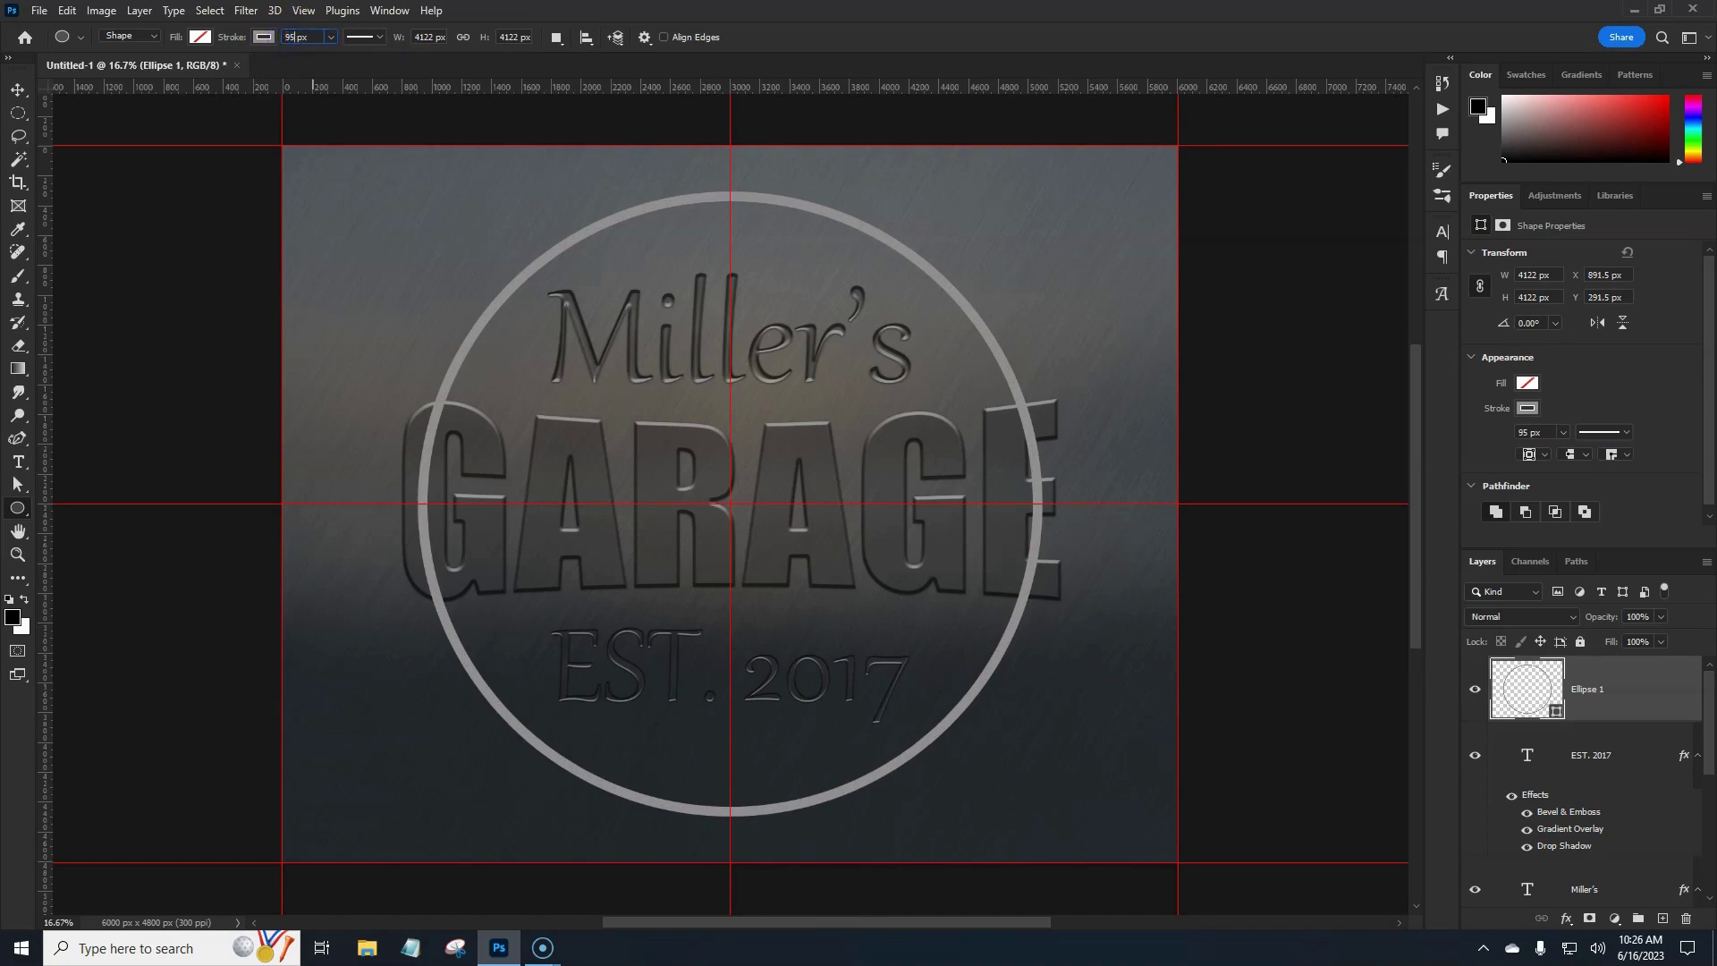
text(95)
key(Return)
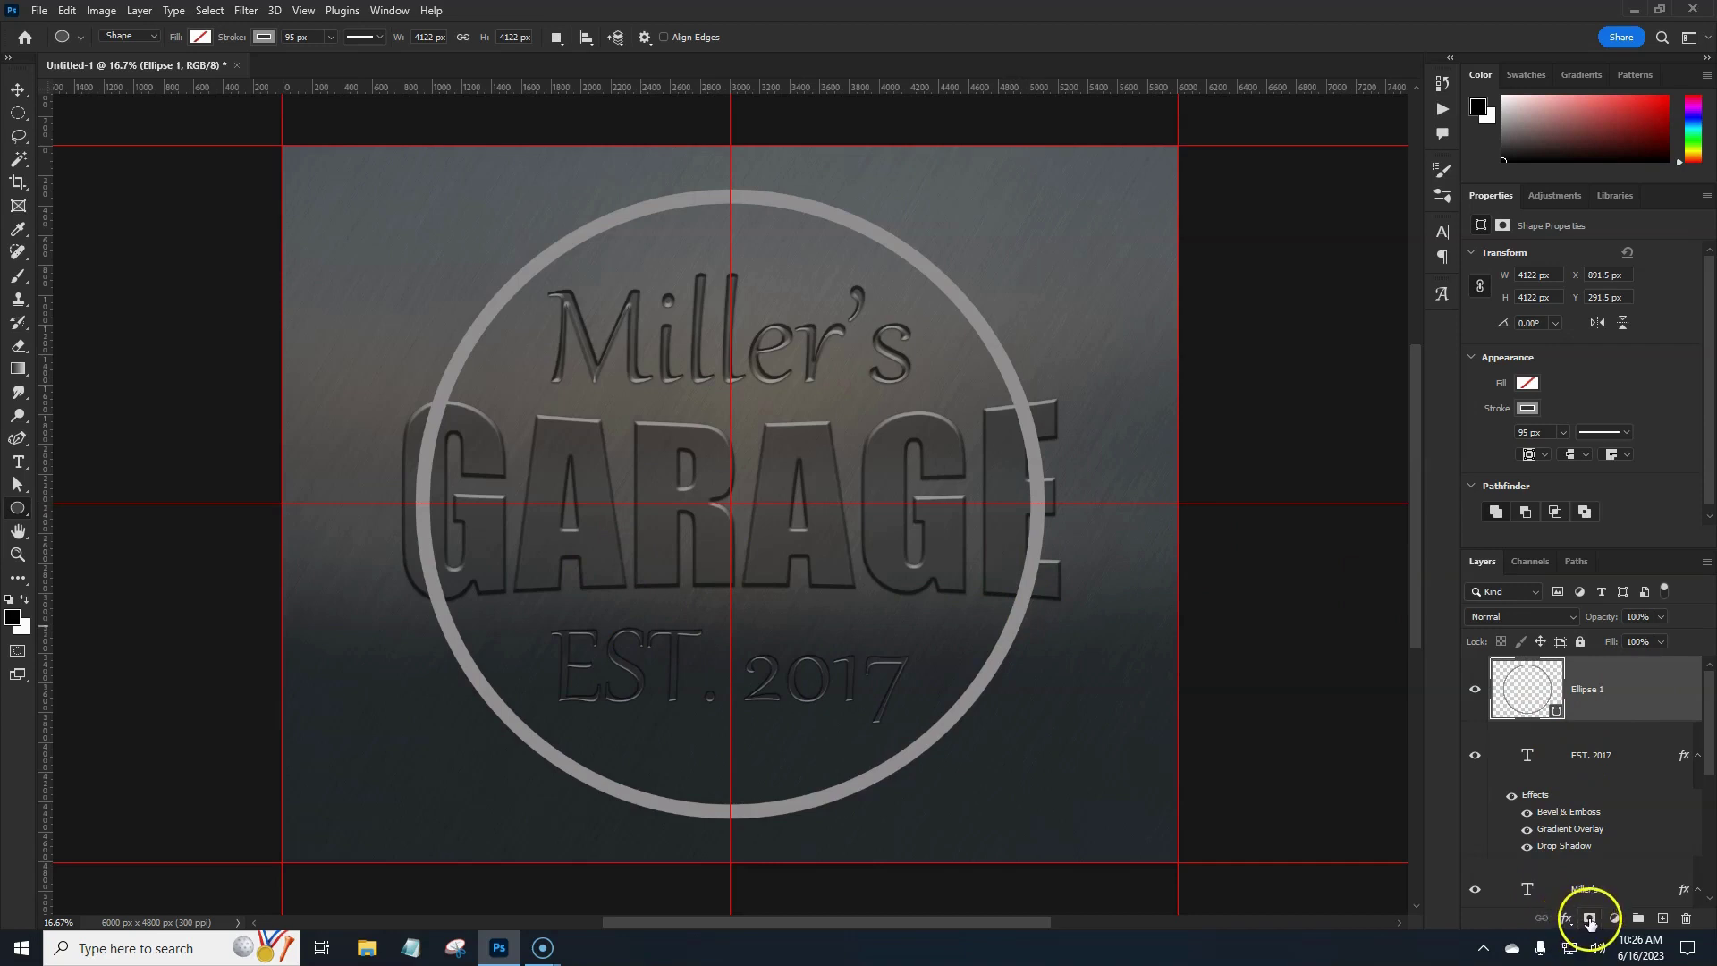
Step: Add a layer mask to the circle and ready a black Hard Round brush, 250 px with 100% hardness
click(1590, 919)
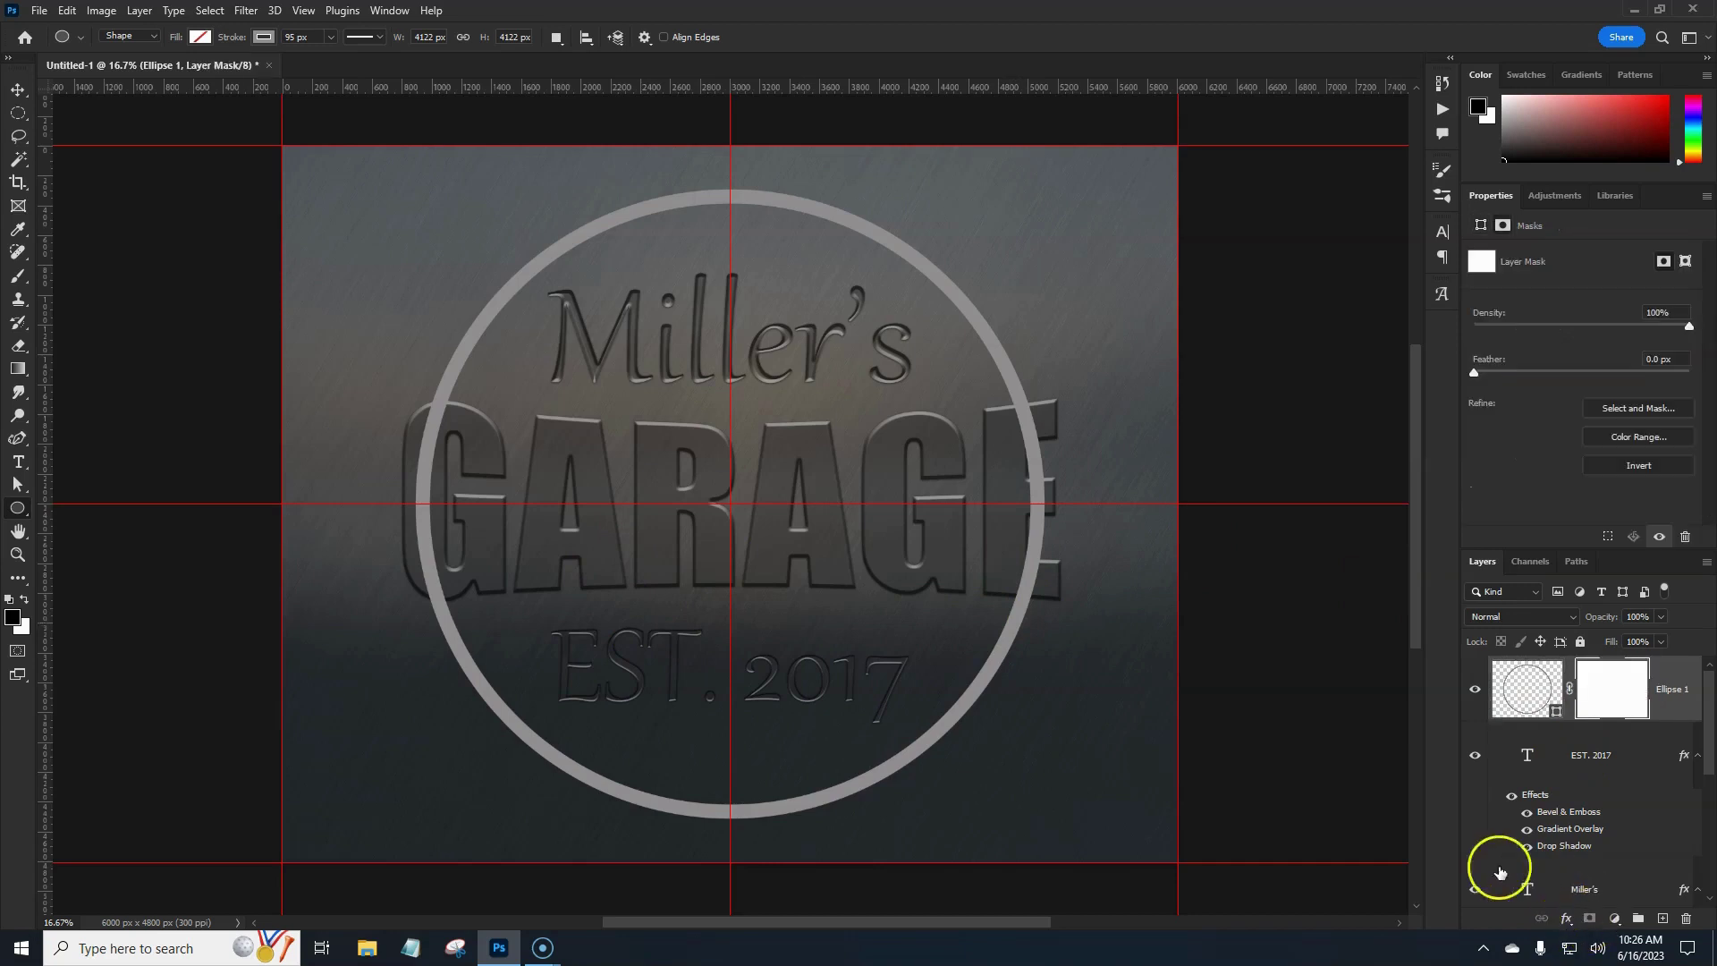
click(19, 280)
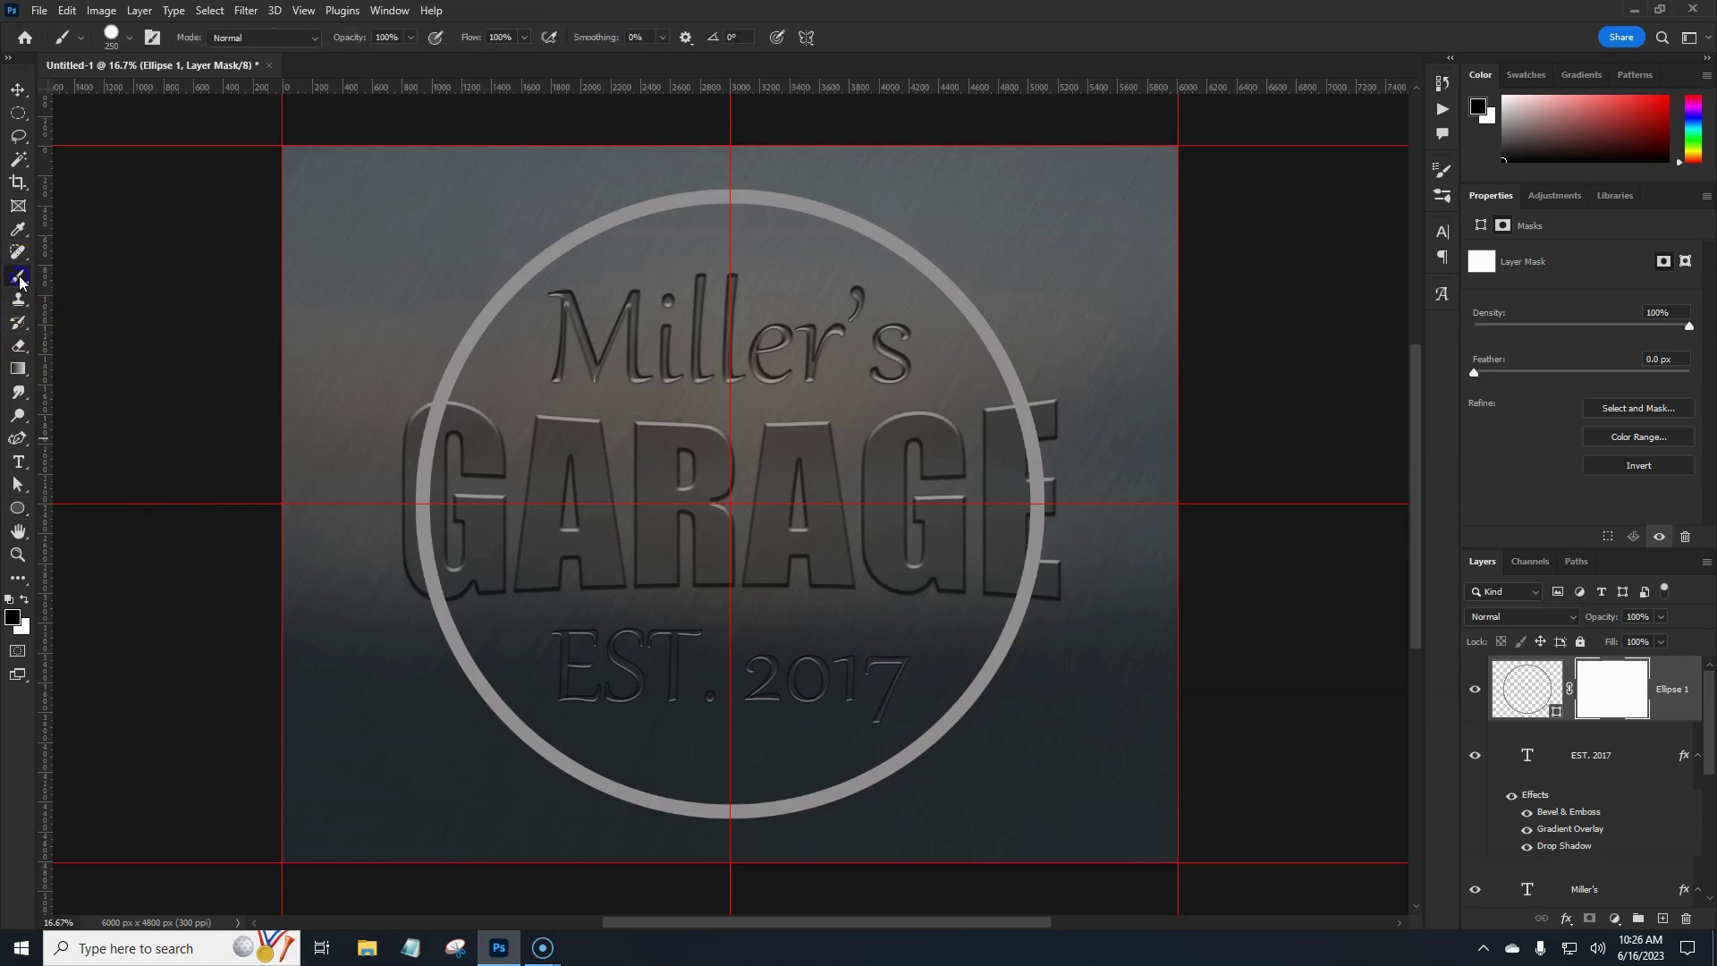
click(111, 36)
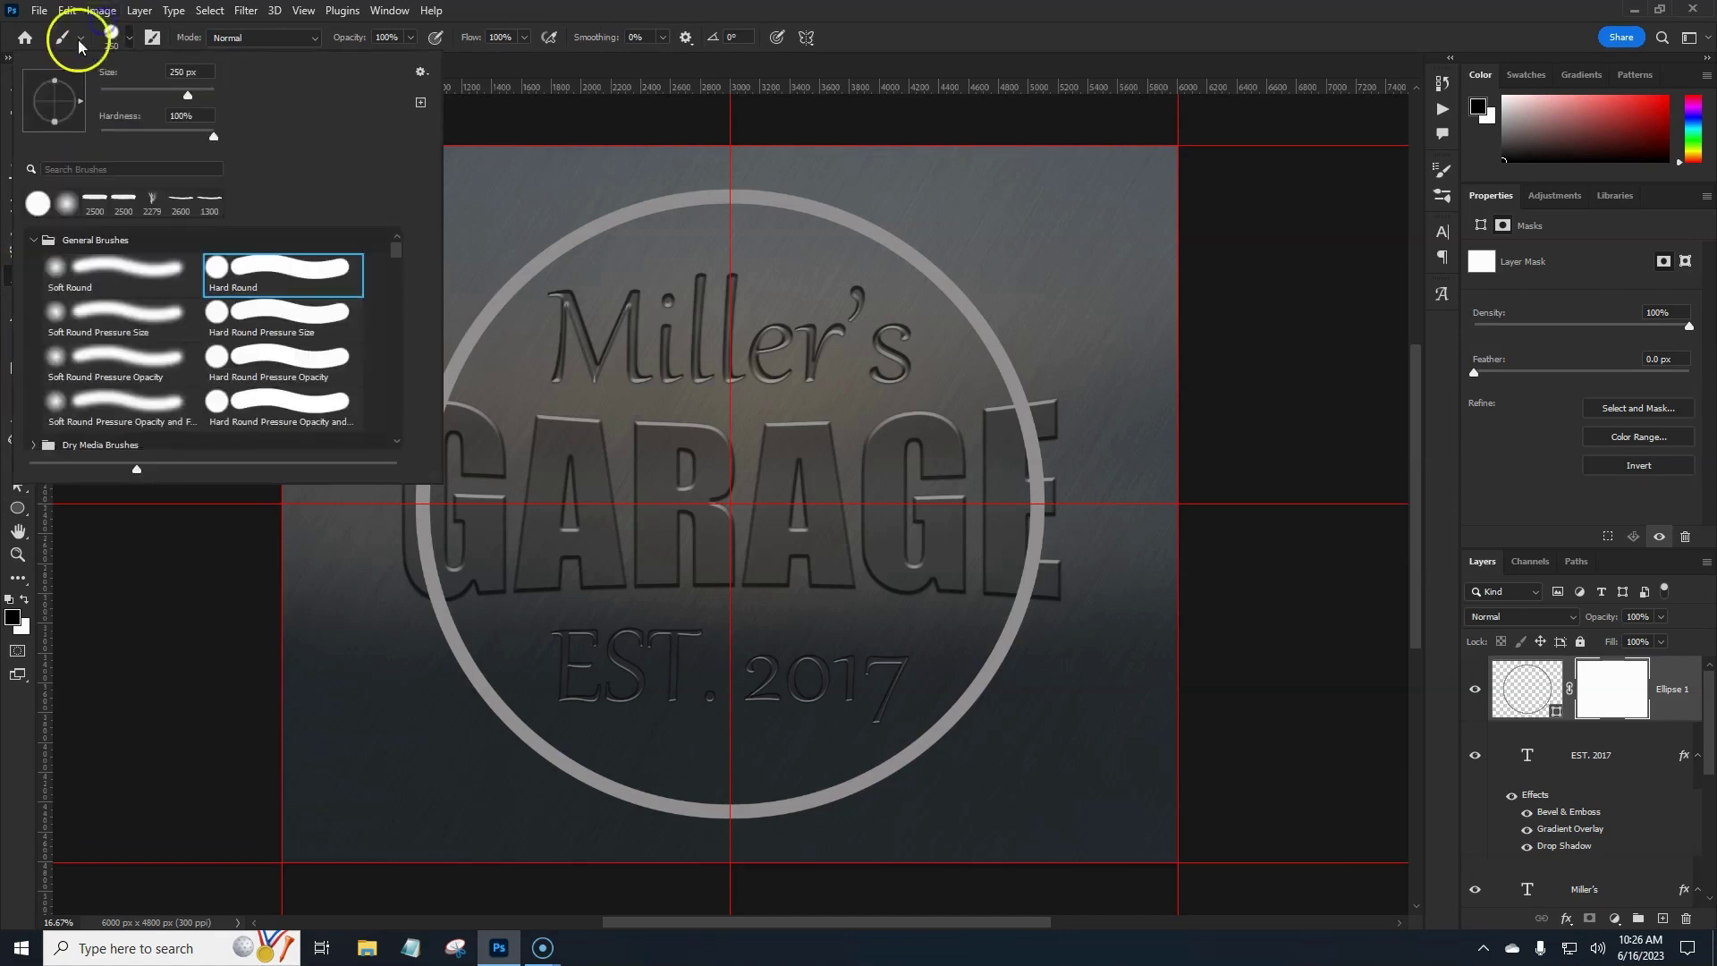
click(459, 74)
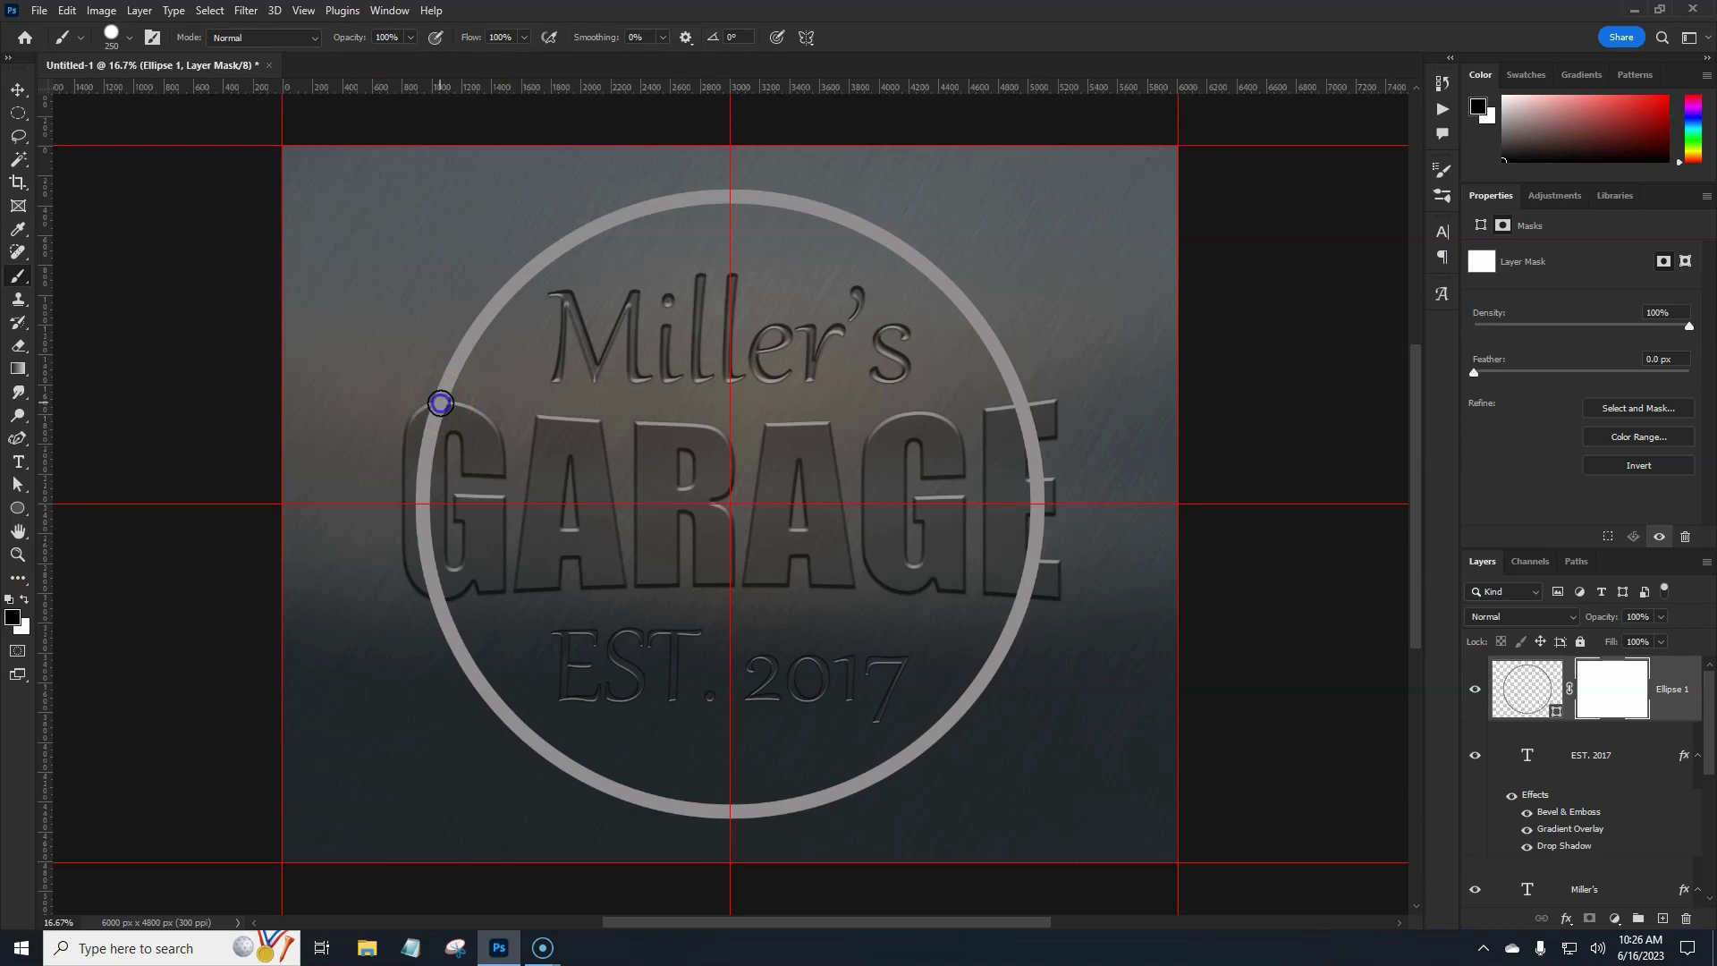
drag(439, 404, 507, 410)
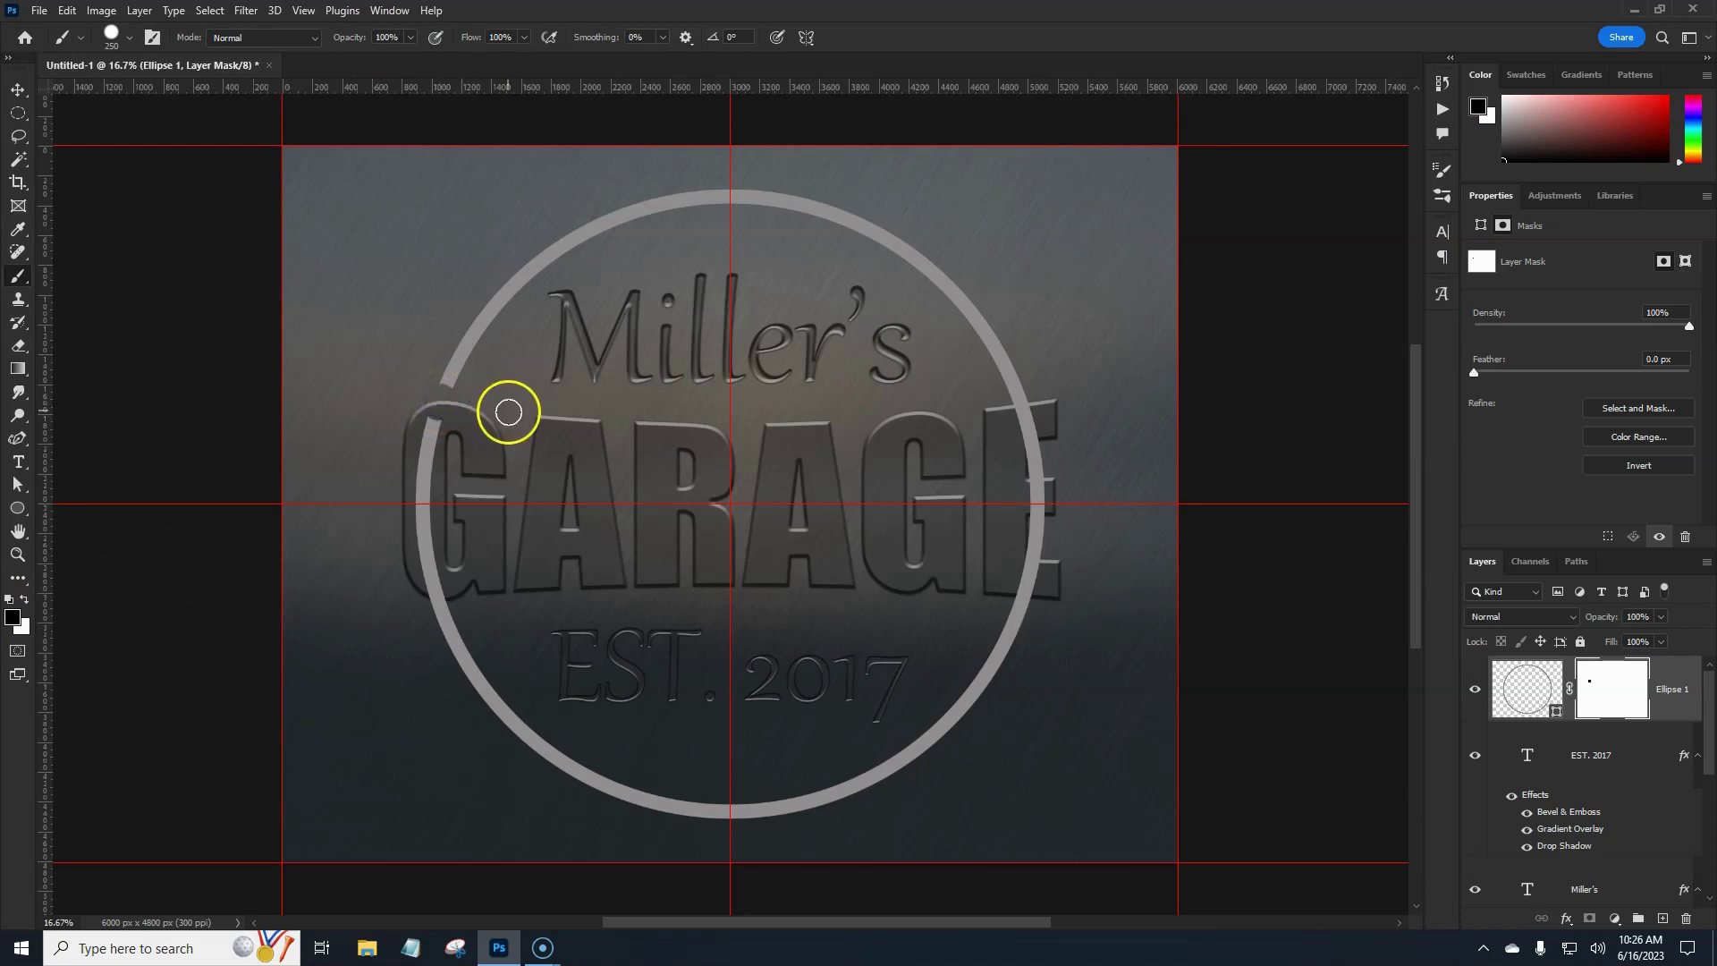
key(ctrl+z)
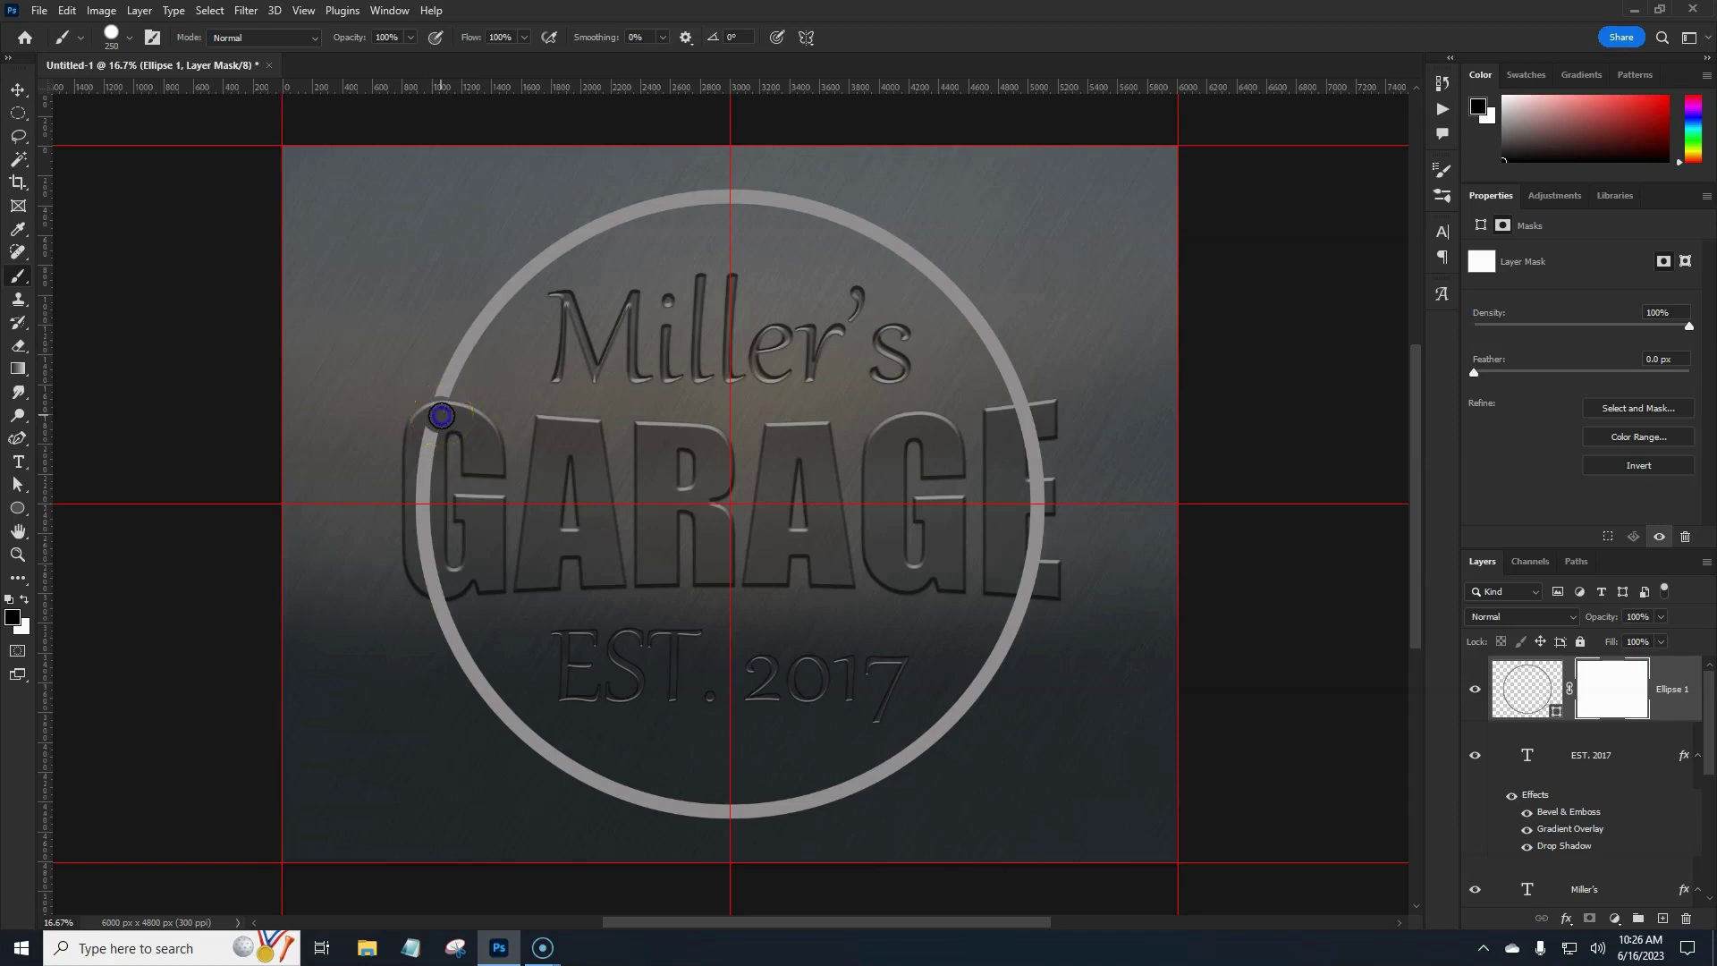
drag(440, 414, 450, 448)
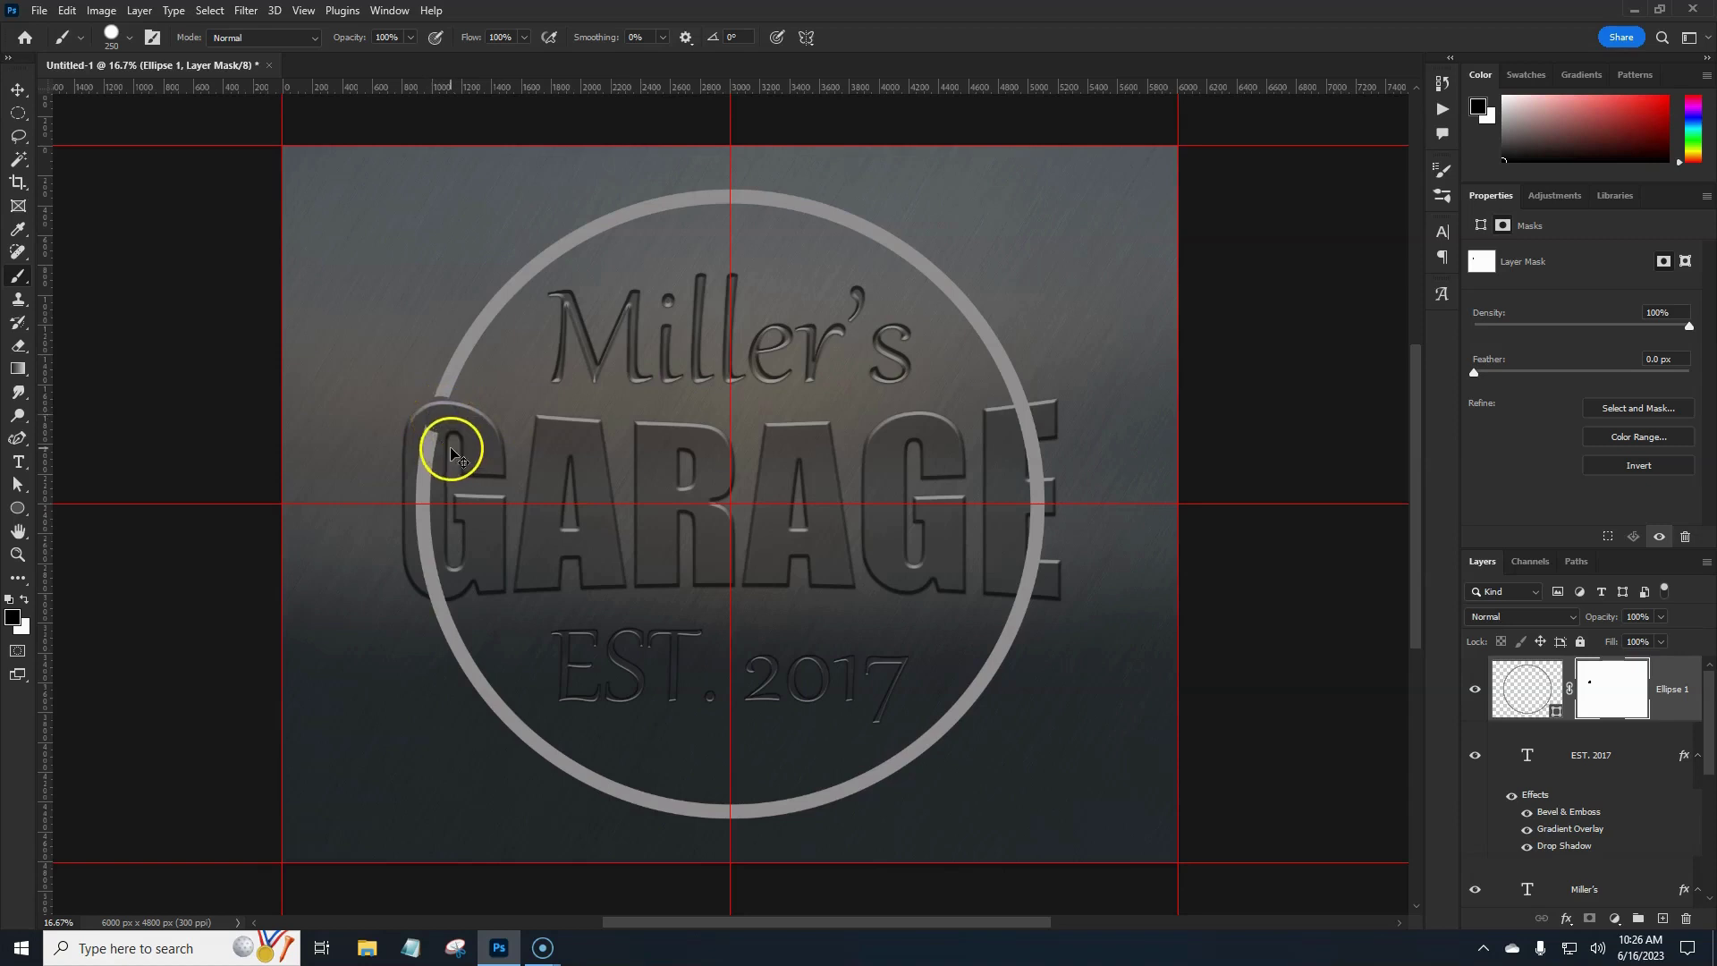
key(ctrl+z)
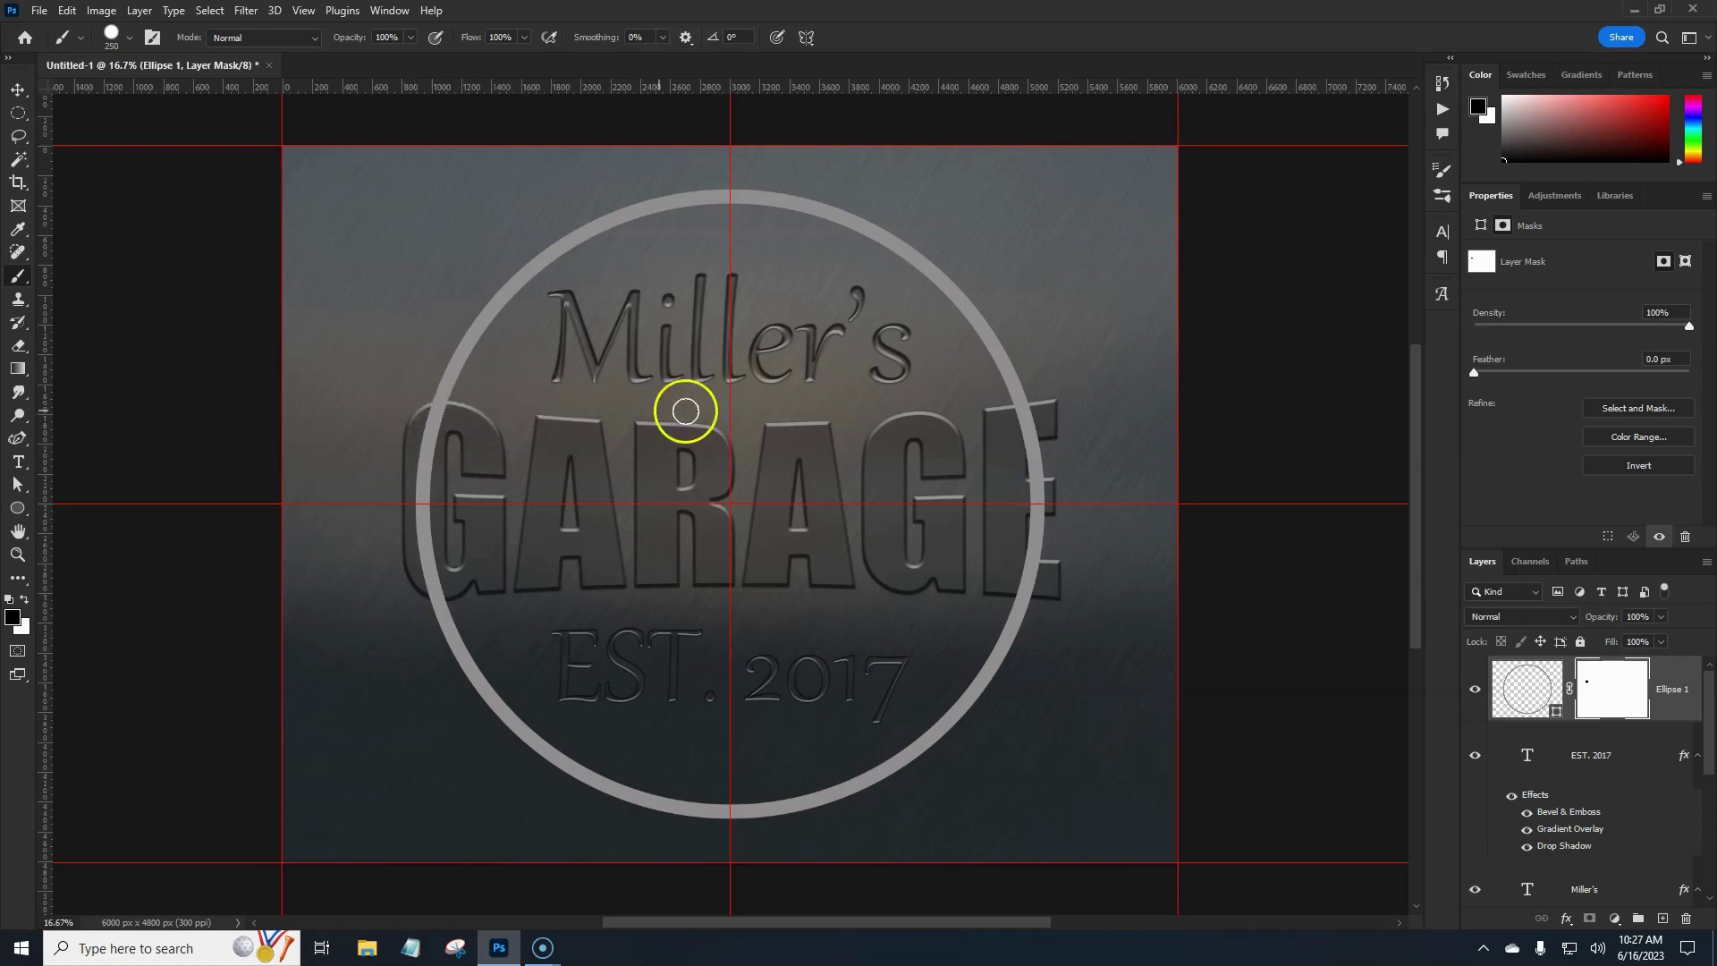
Step: Paint black on the circle's mask with straight strokes above and below GARAGE, and hide the ring segments crossing its first and last letters
shift+click(1064, 412)
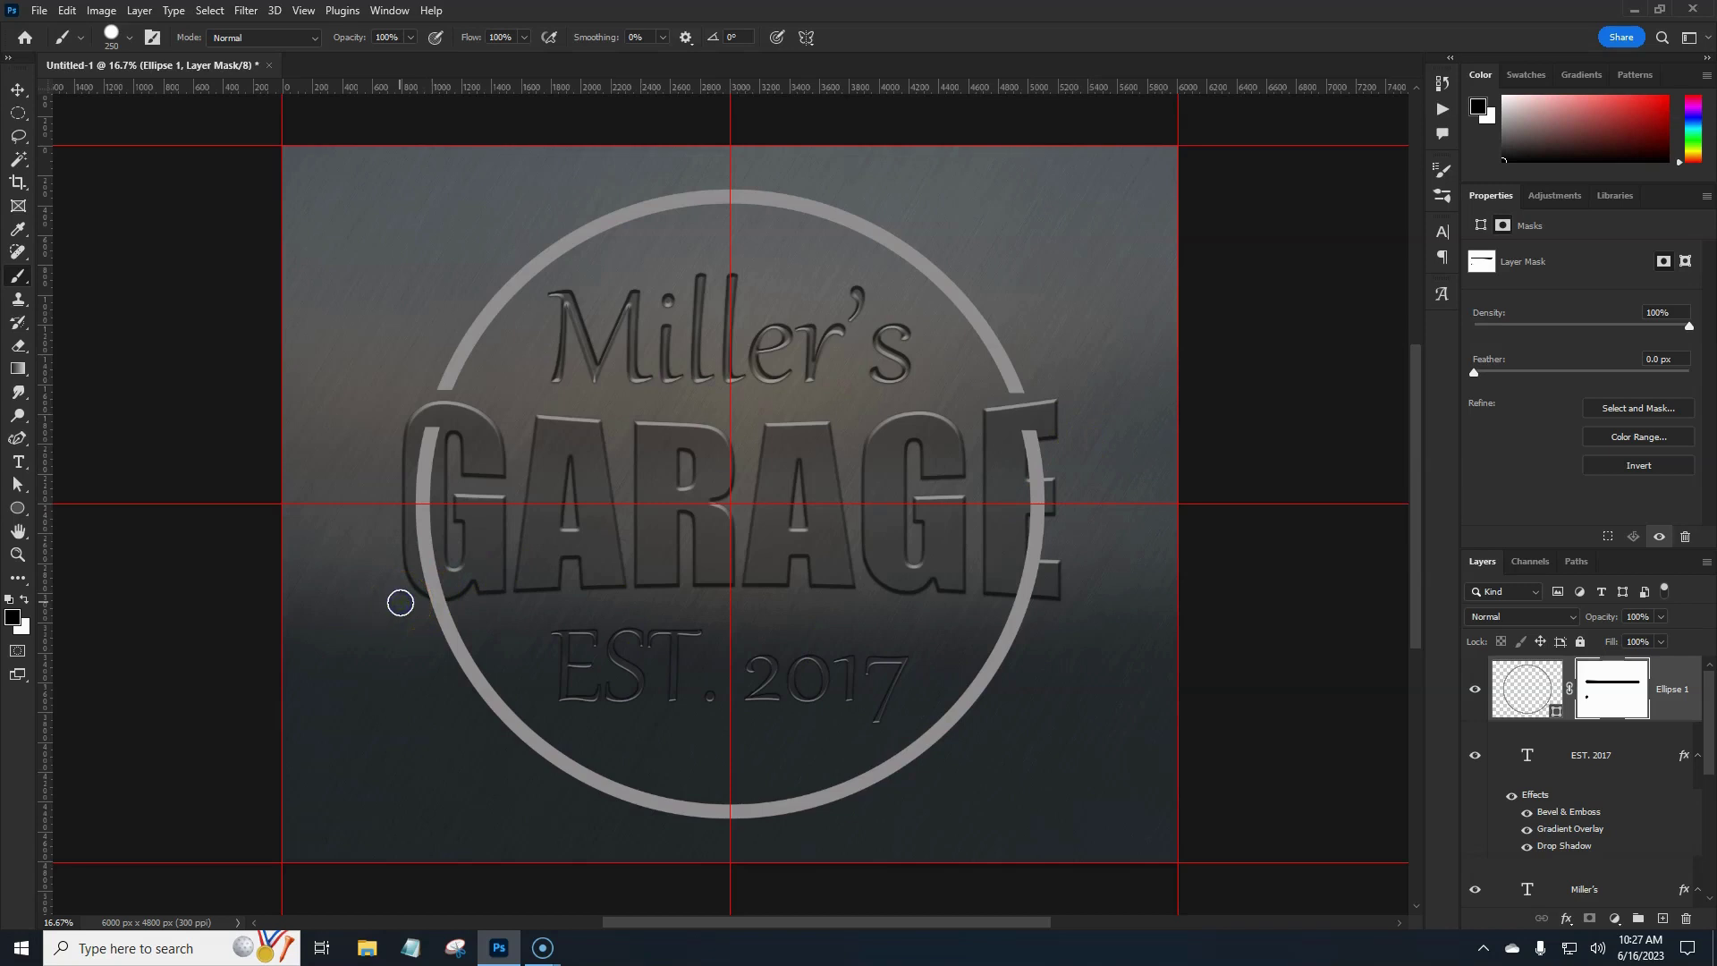
shift+click(1063, 592)
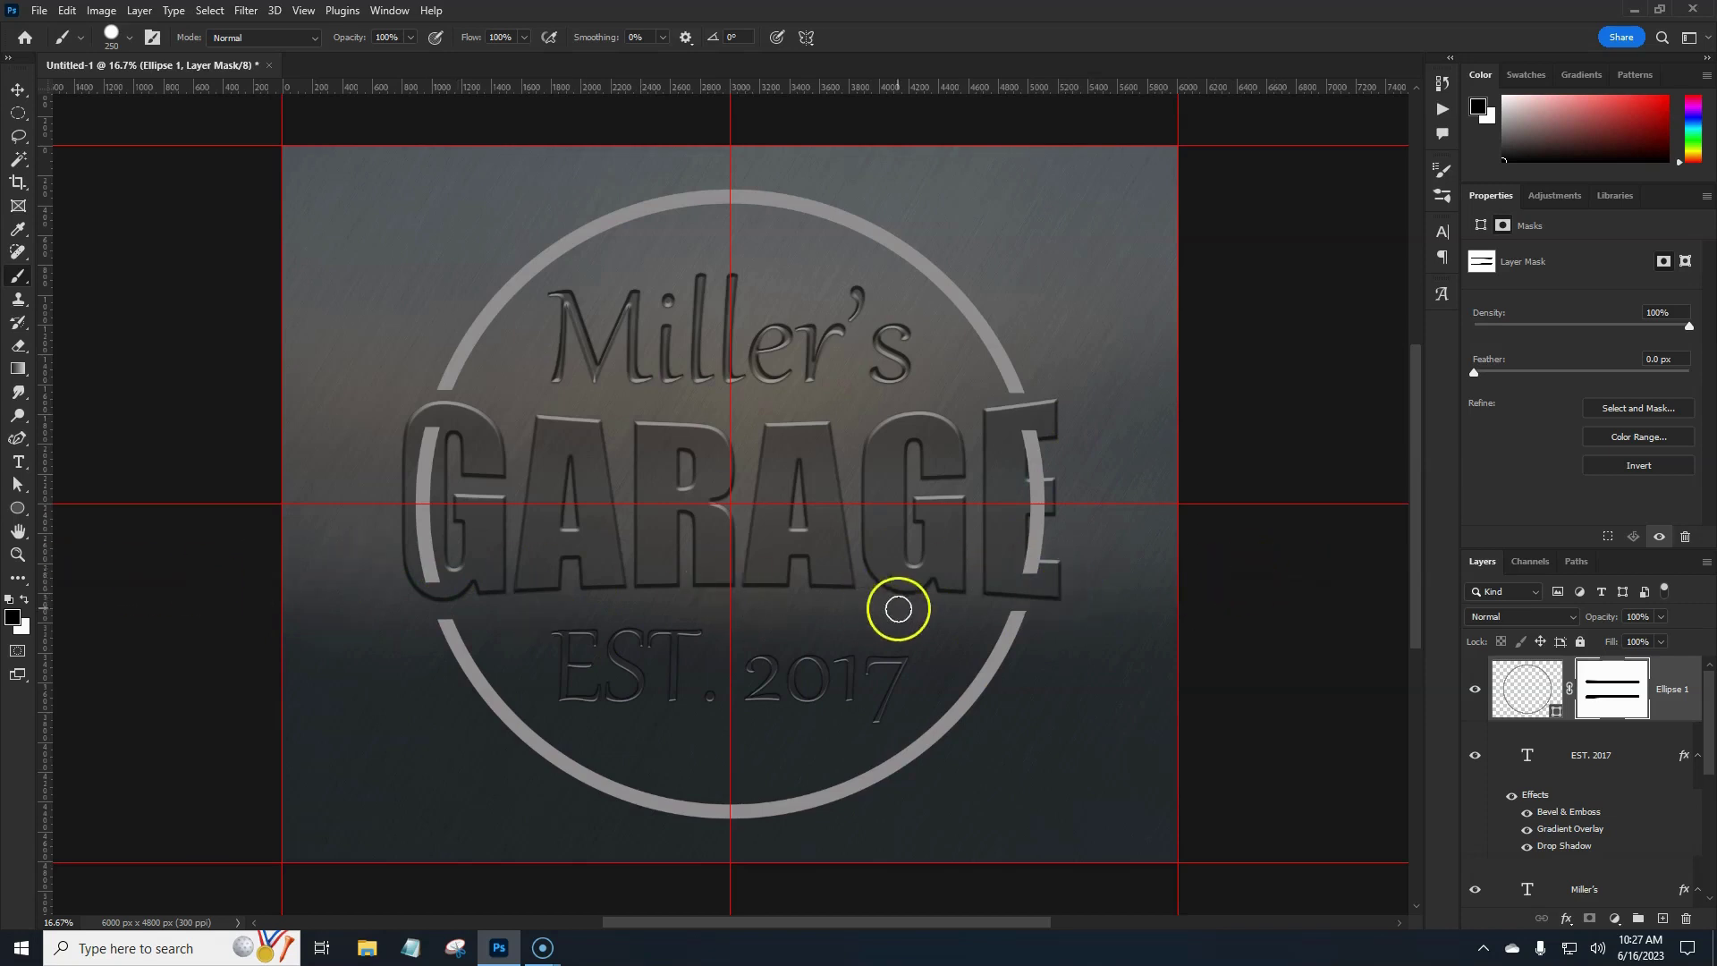
drag(429, 430, 428, 553)
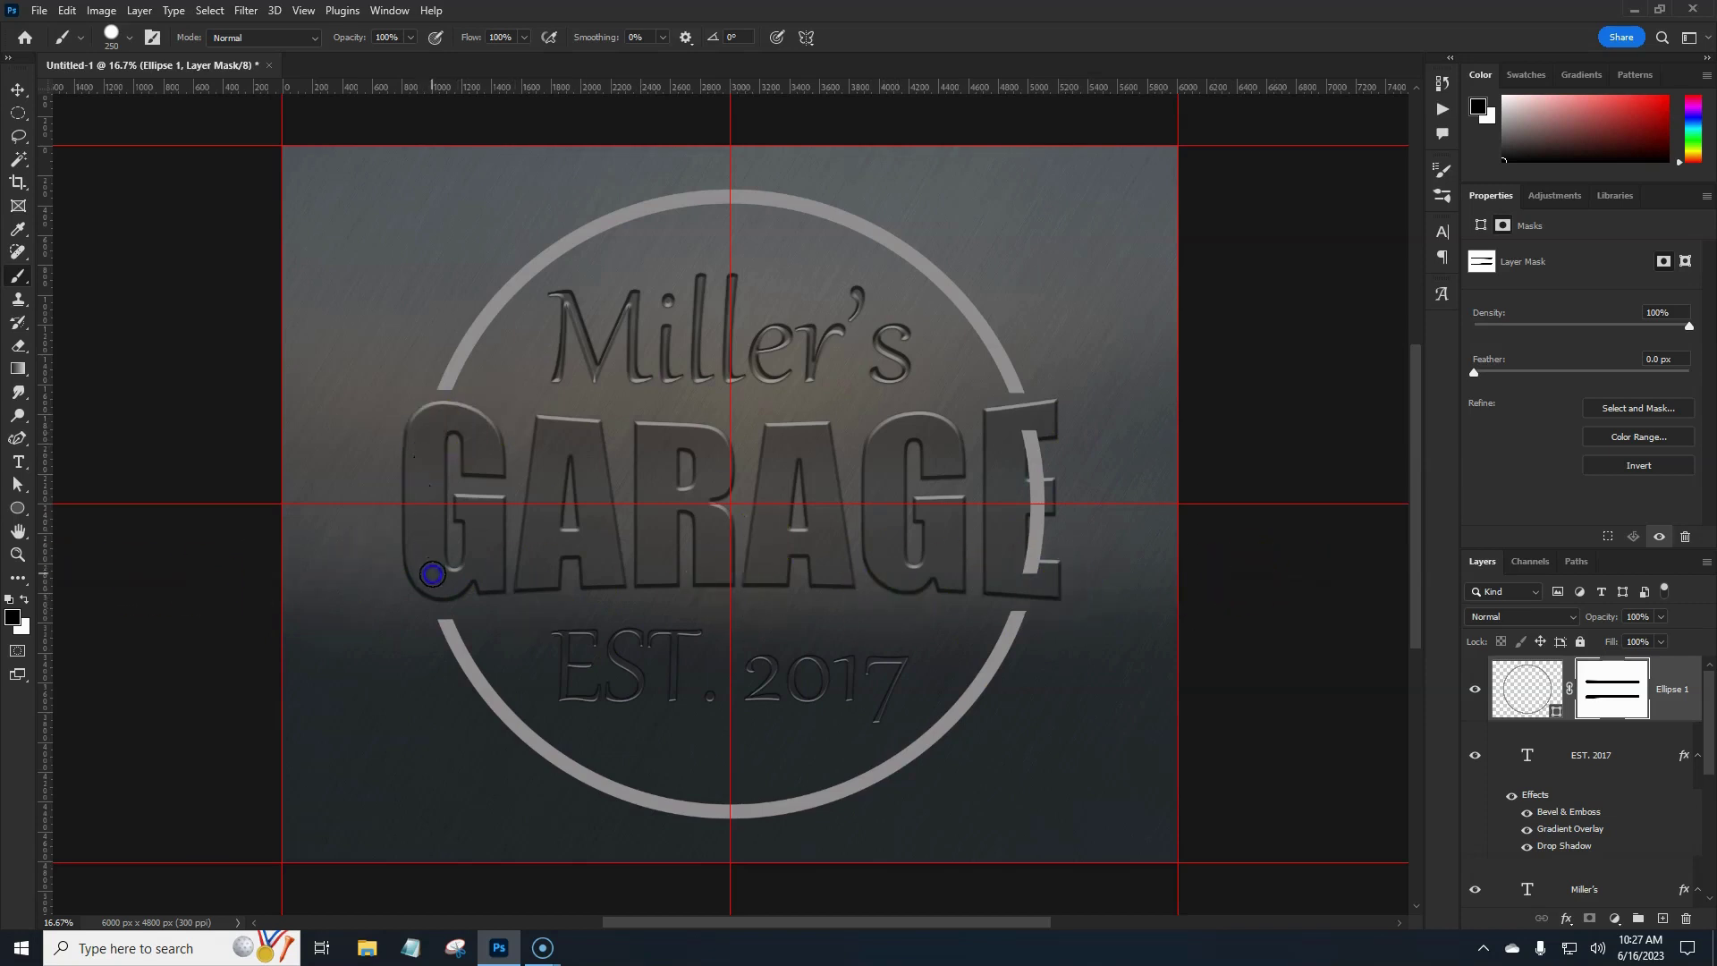
mouse_move(1015, 421)
mouse_down()
mouse_move(1034, 491)
mouse_move(1023, 559)
mouse_up()
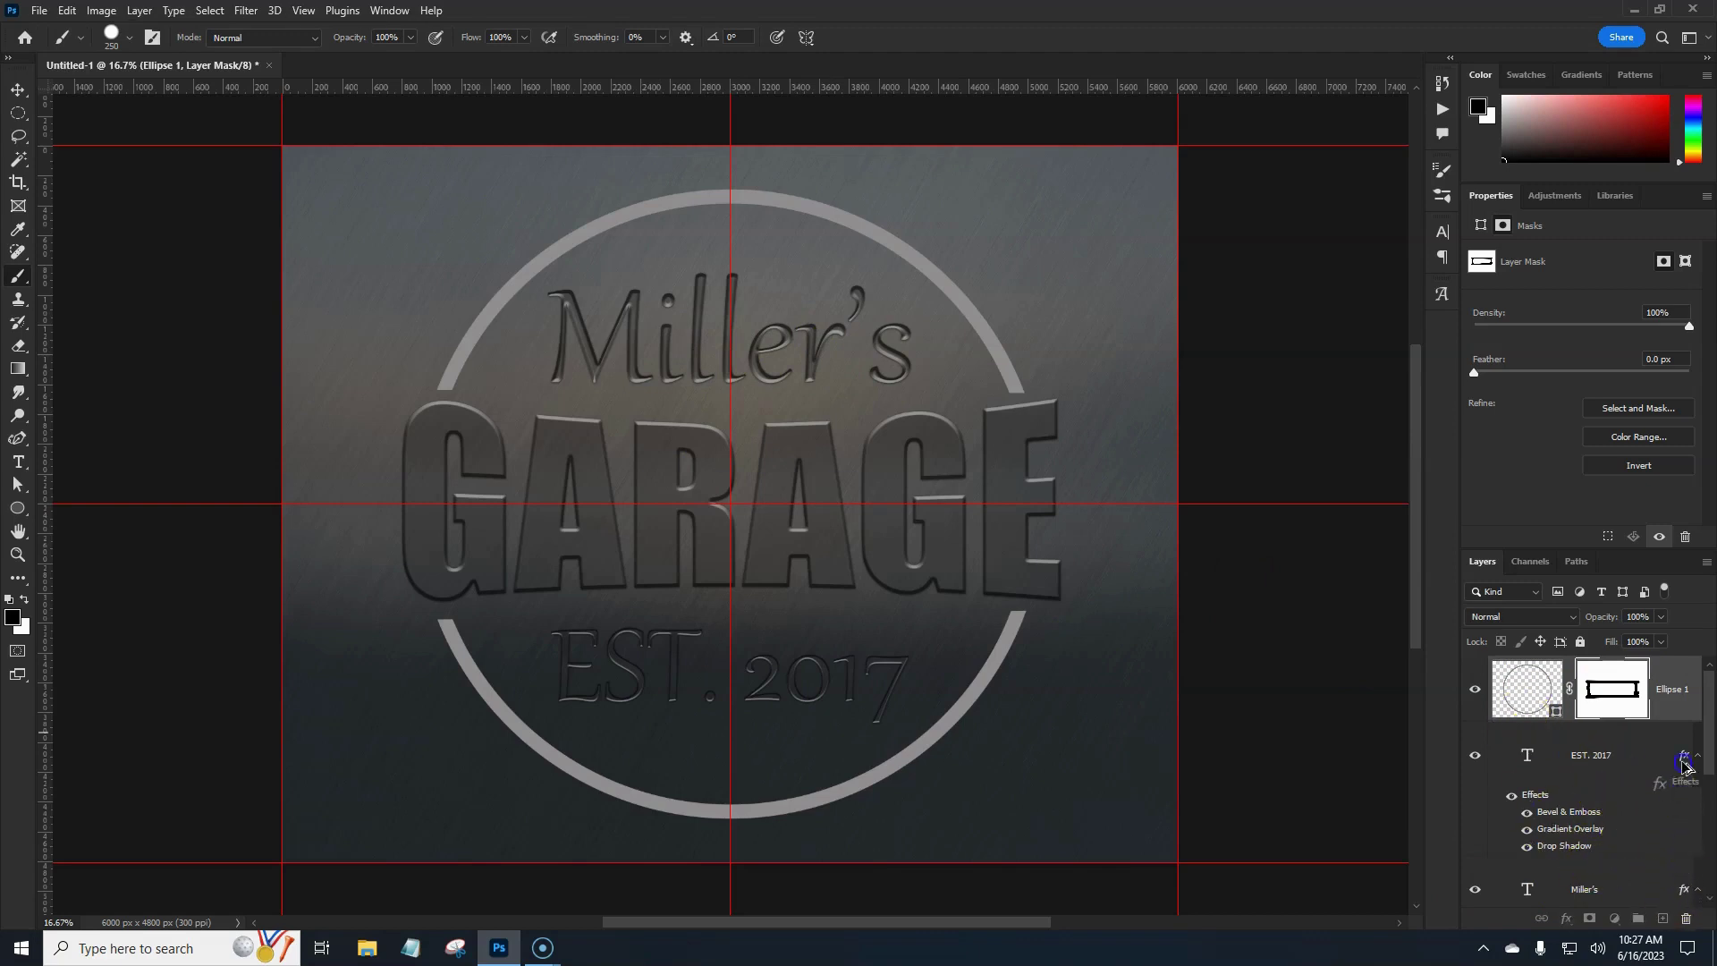
Step: Copy the EST. 2017 layer's effects onto the broken ring and set the ring's fill opacity to 0%
drag(1684, 711, 1684, 711)
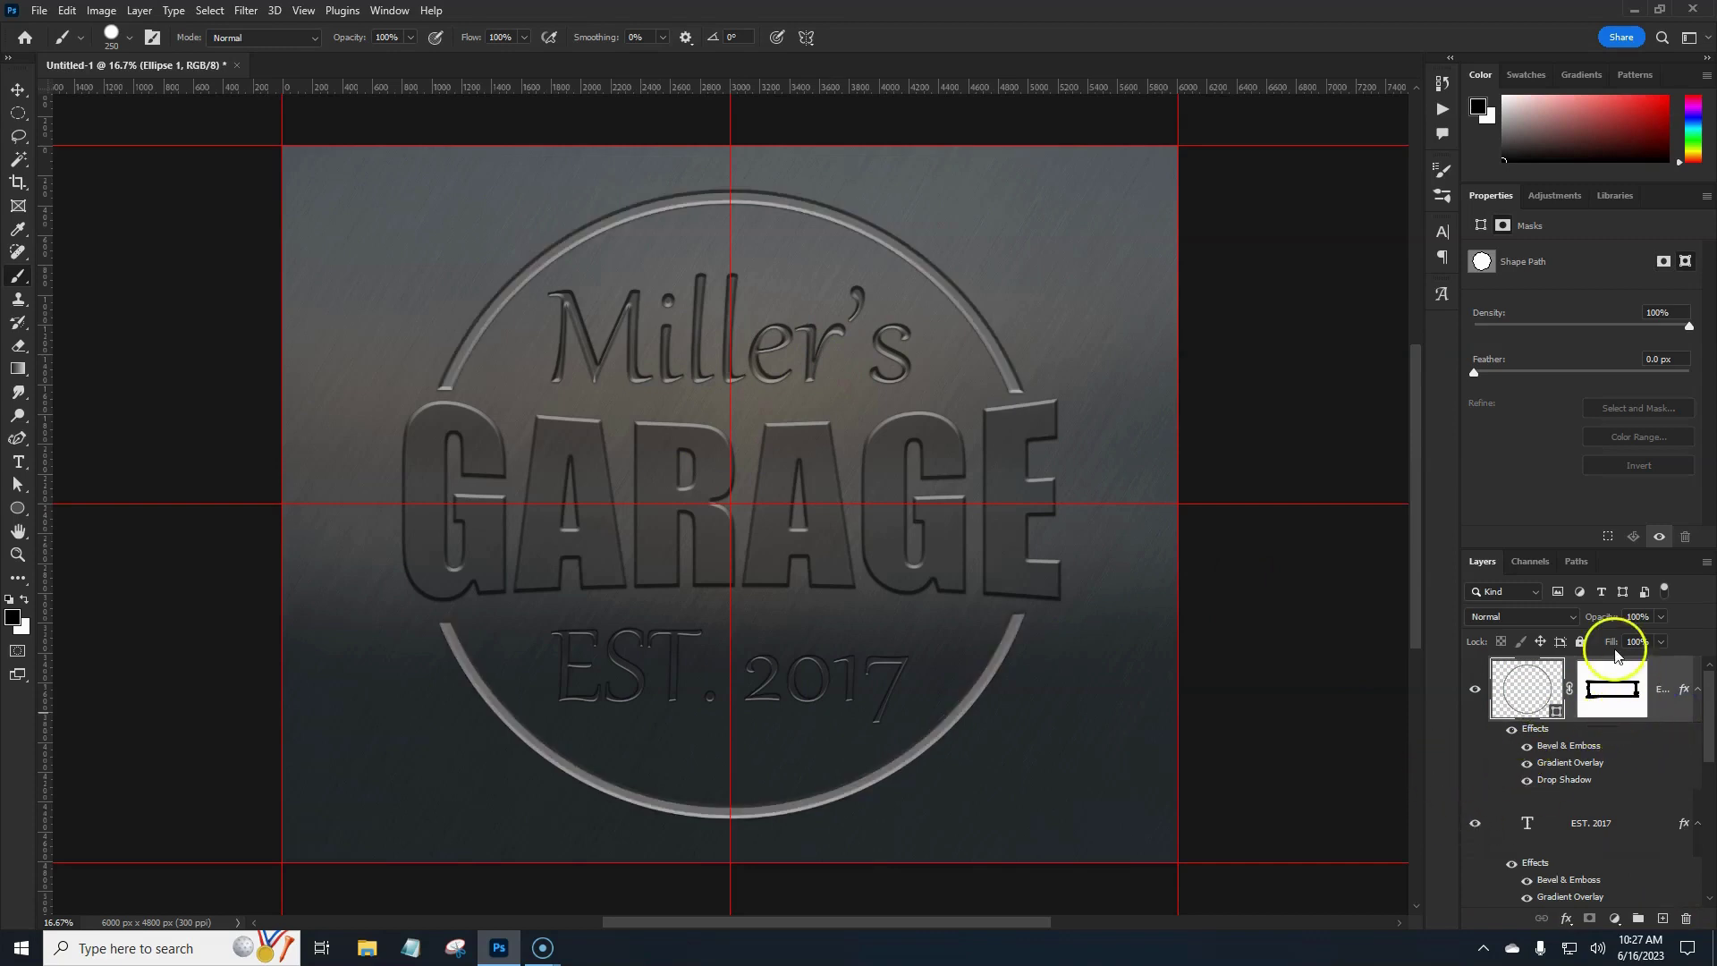
drag(1614, 646, 1409, 663)
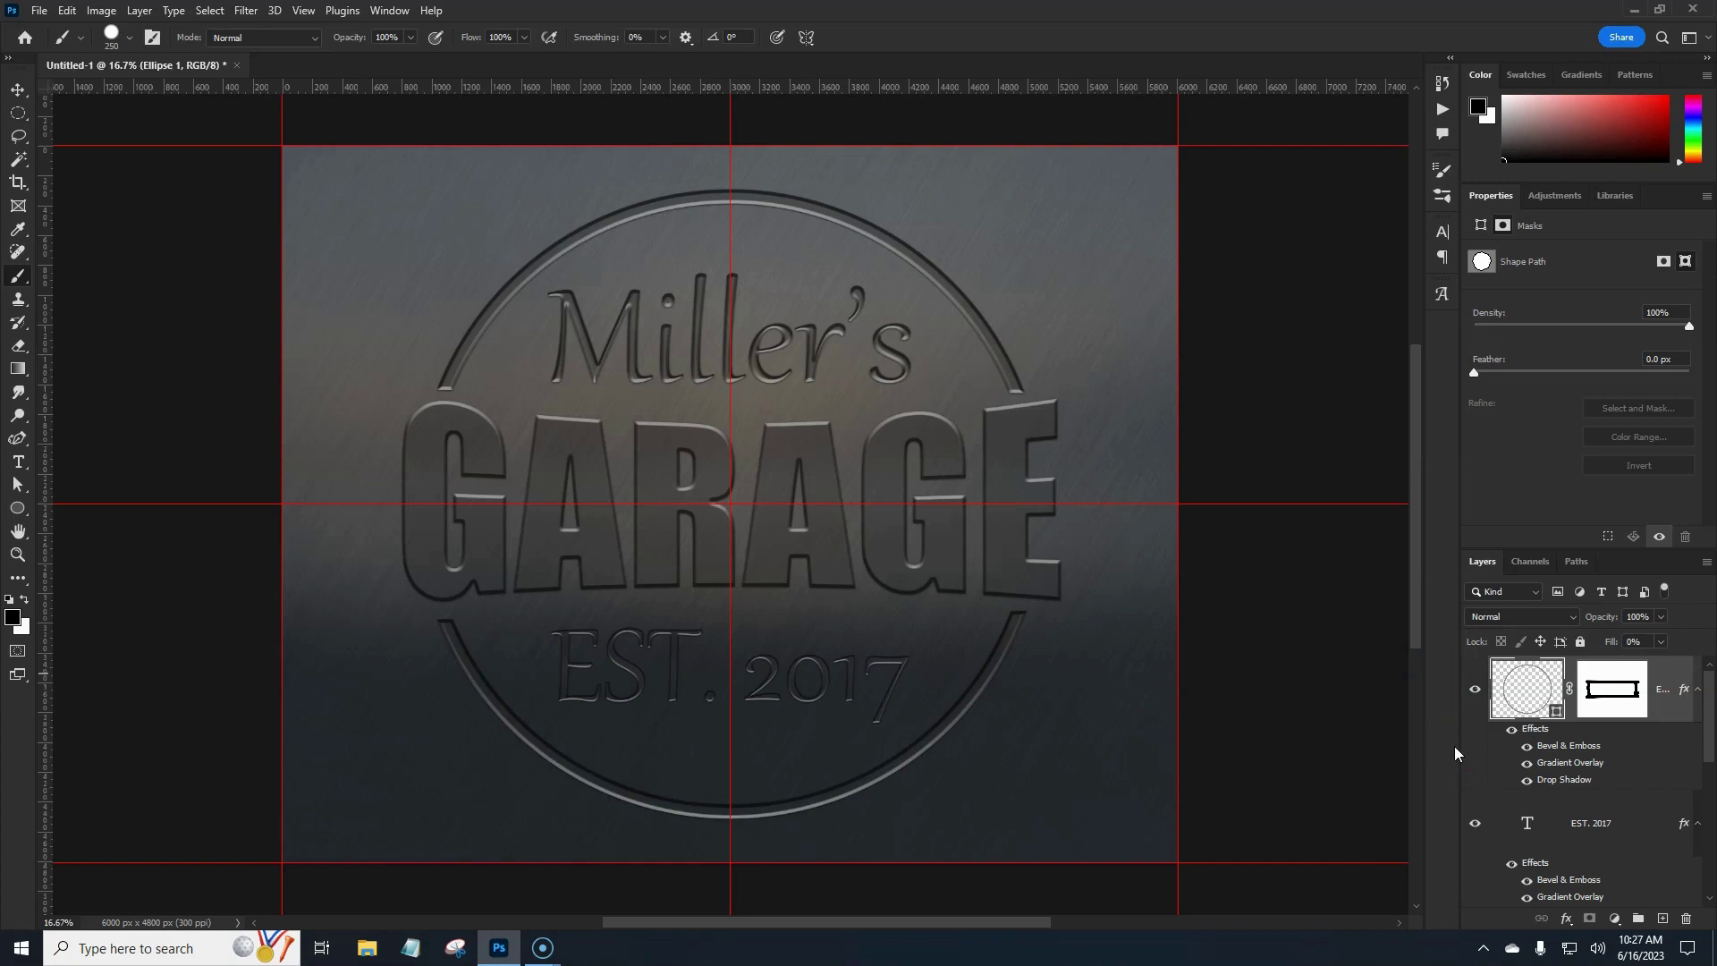
Step: Duplicate the ring and scale the copy about its centre to about 88%, forming an inner ring
click(1671, 715)
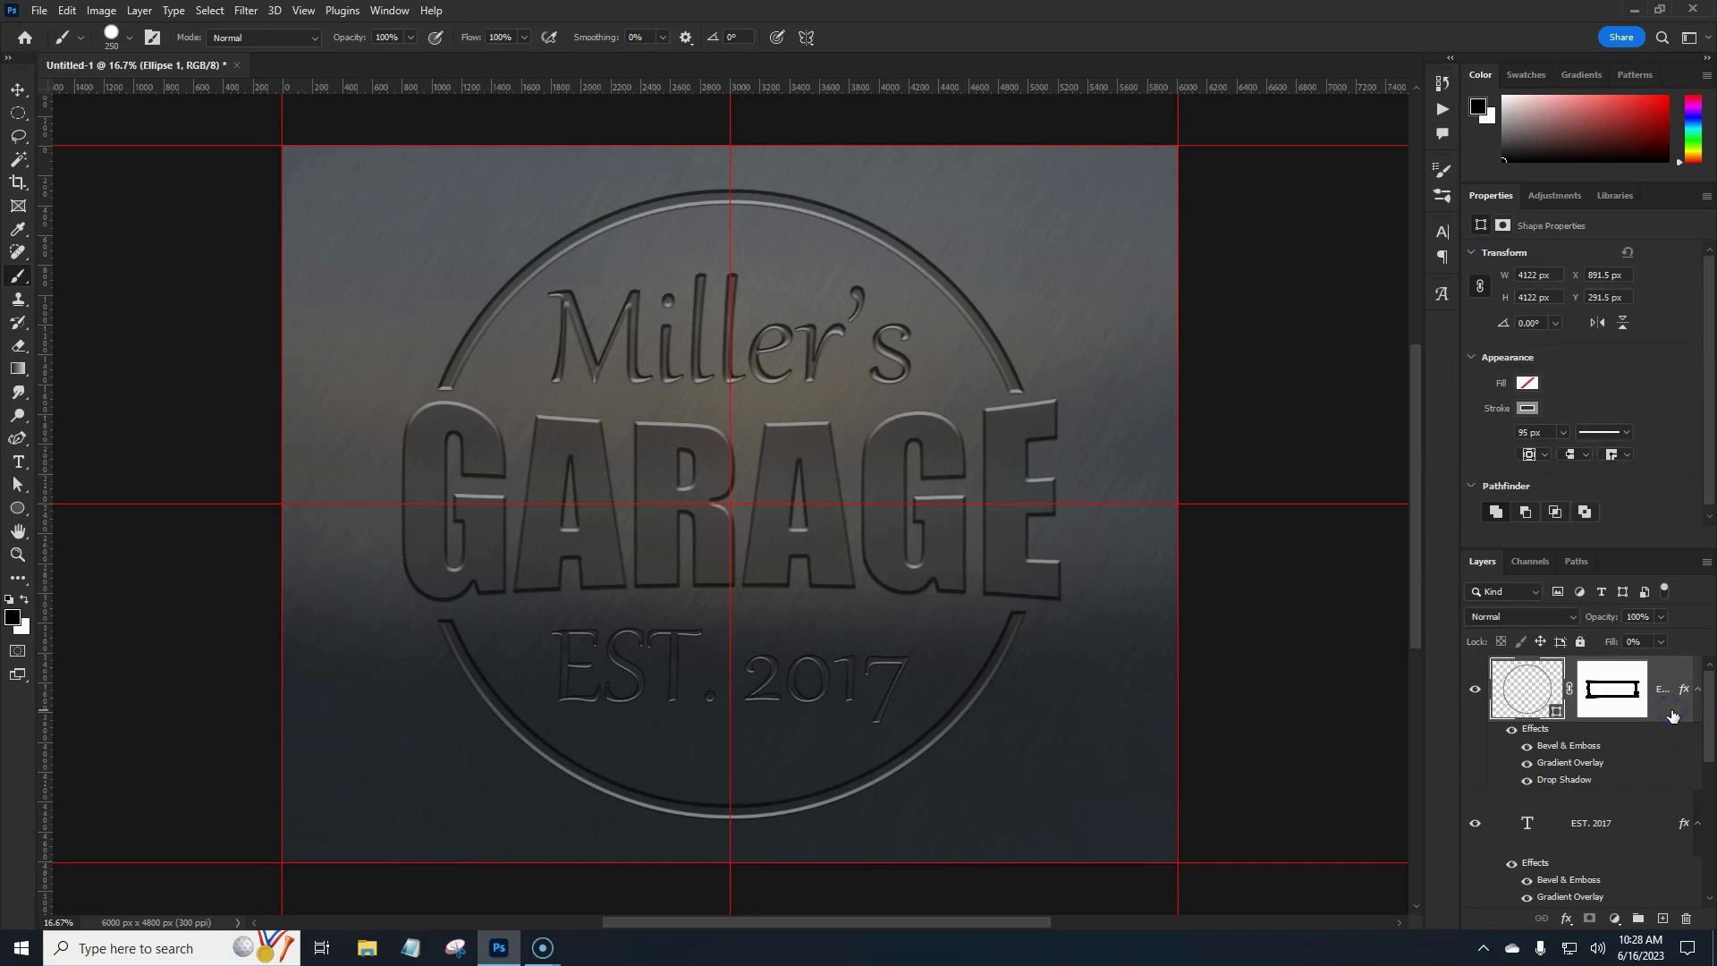
key(ctrl+j)
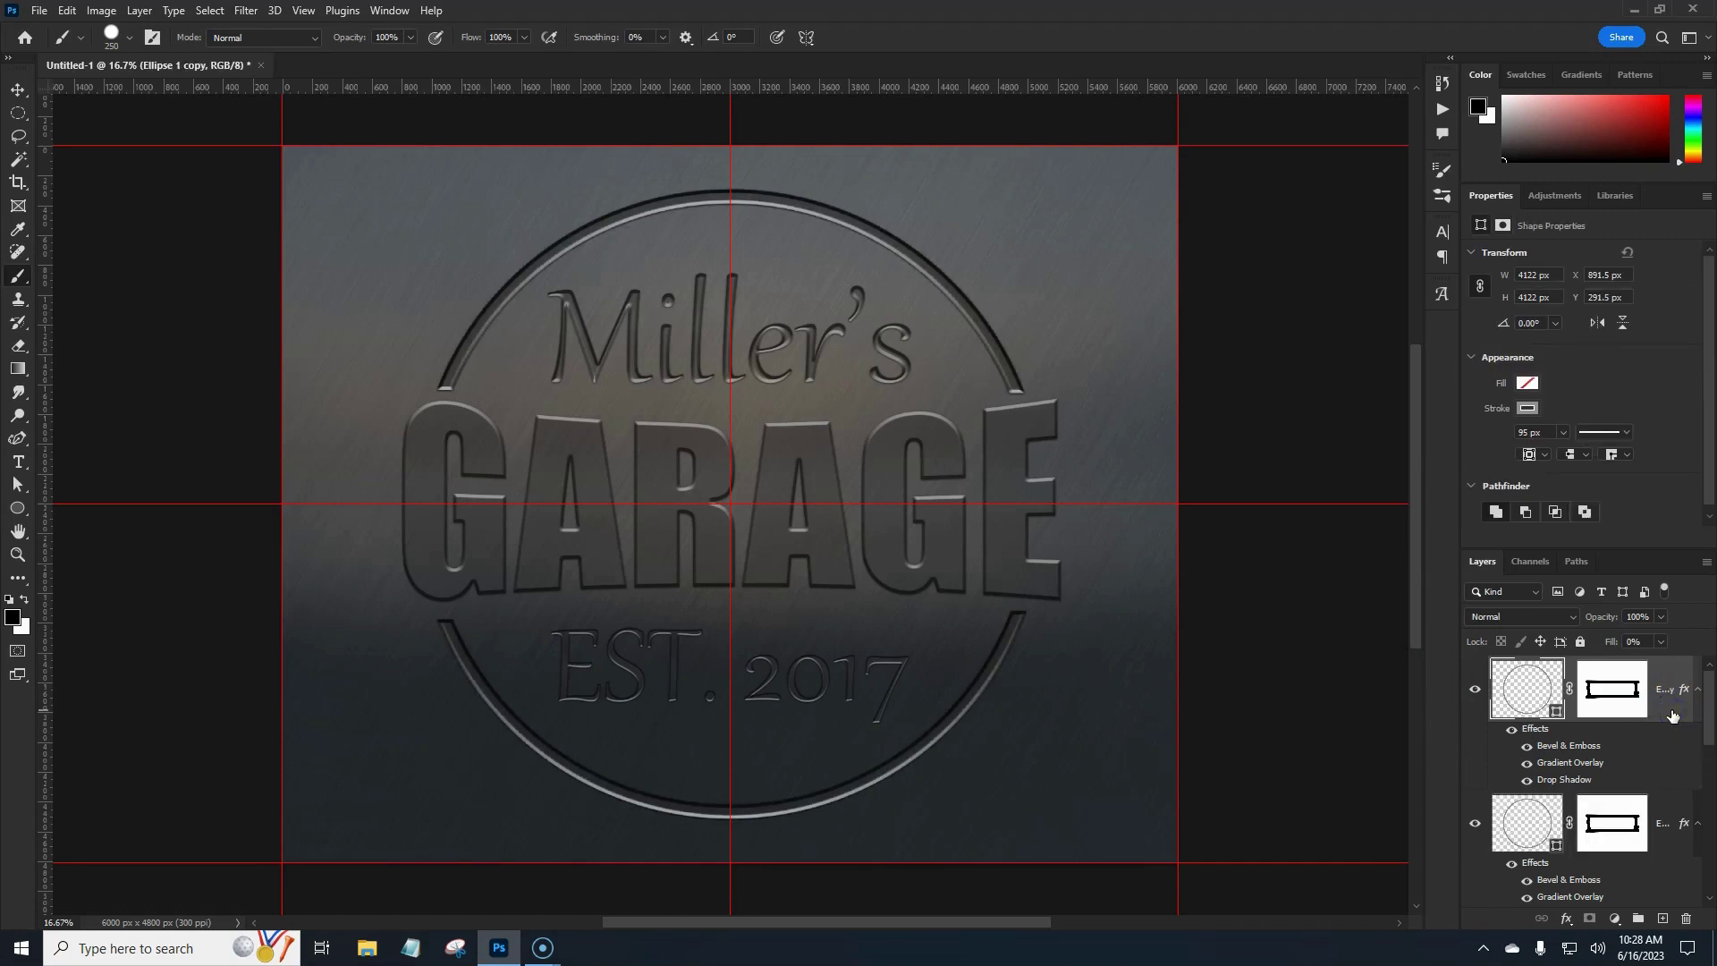
key(ctrl+t)
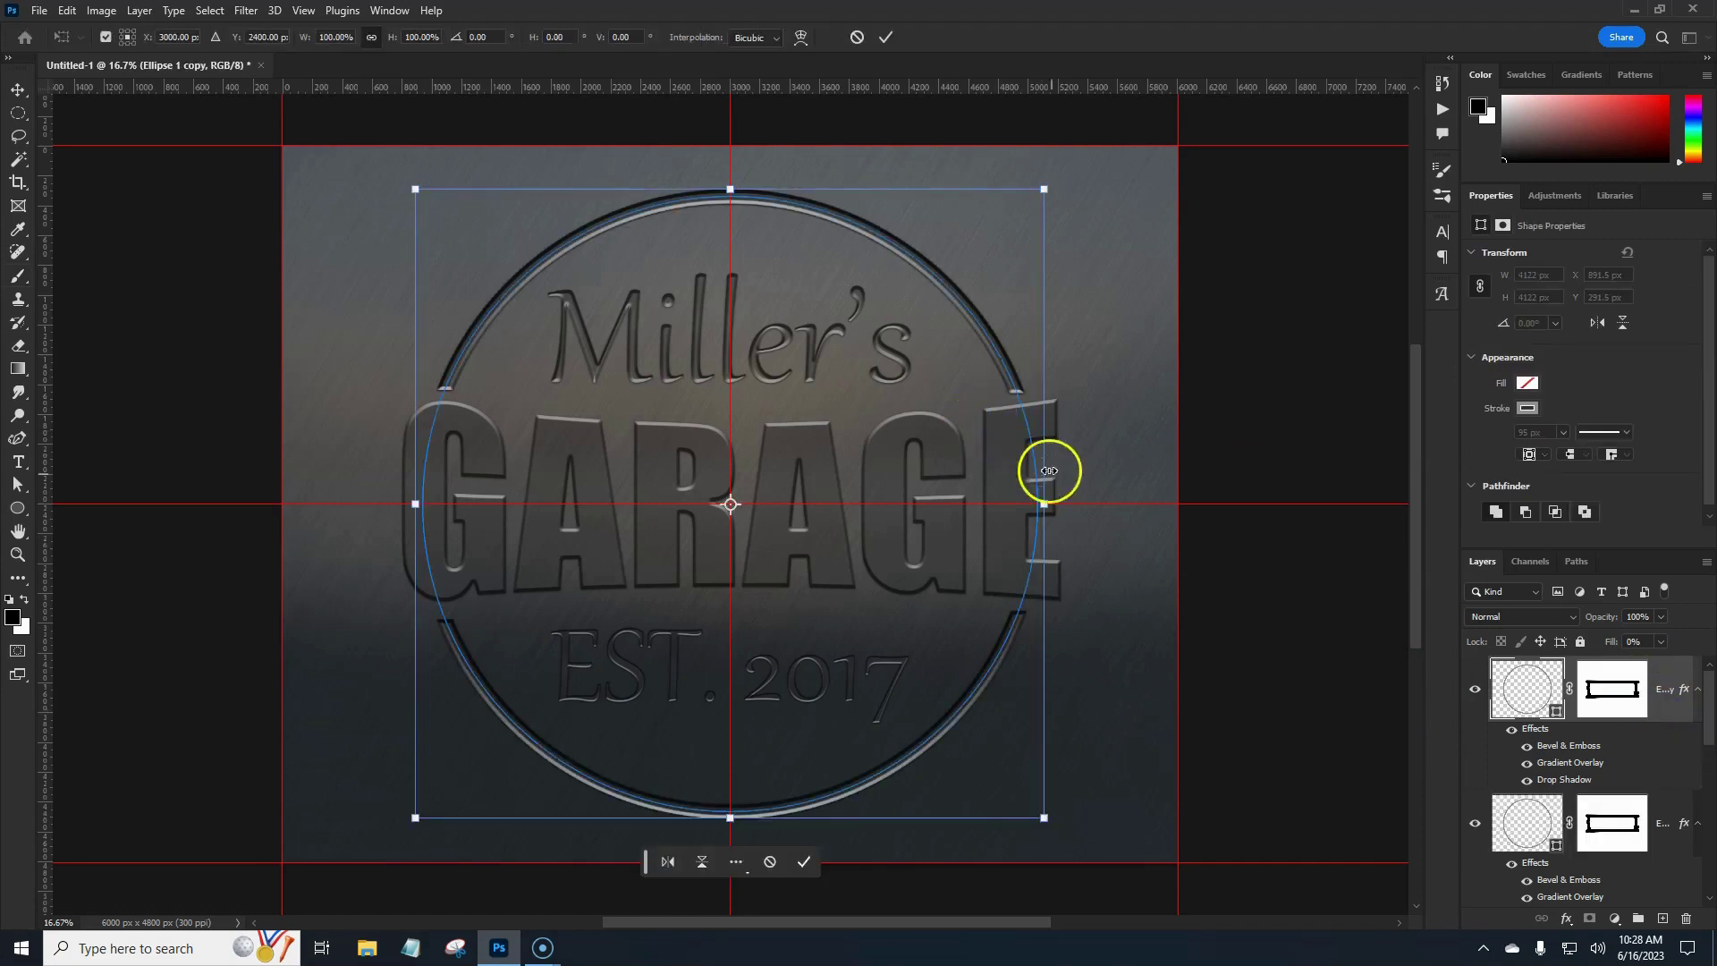
drag(1044, 504, 1011, 498)
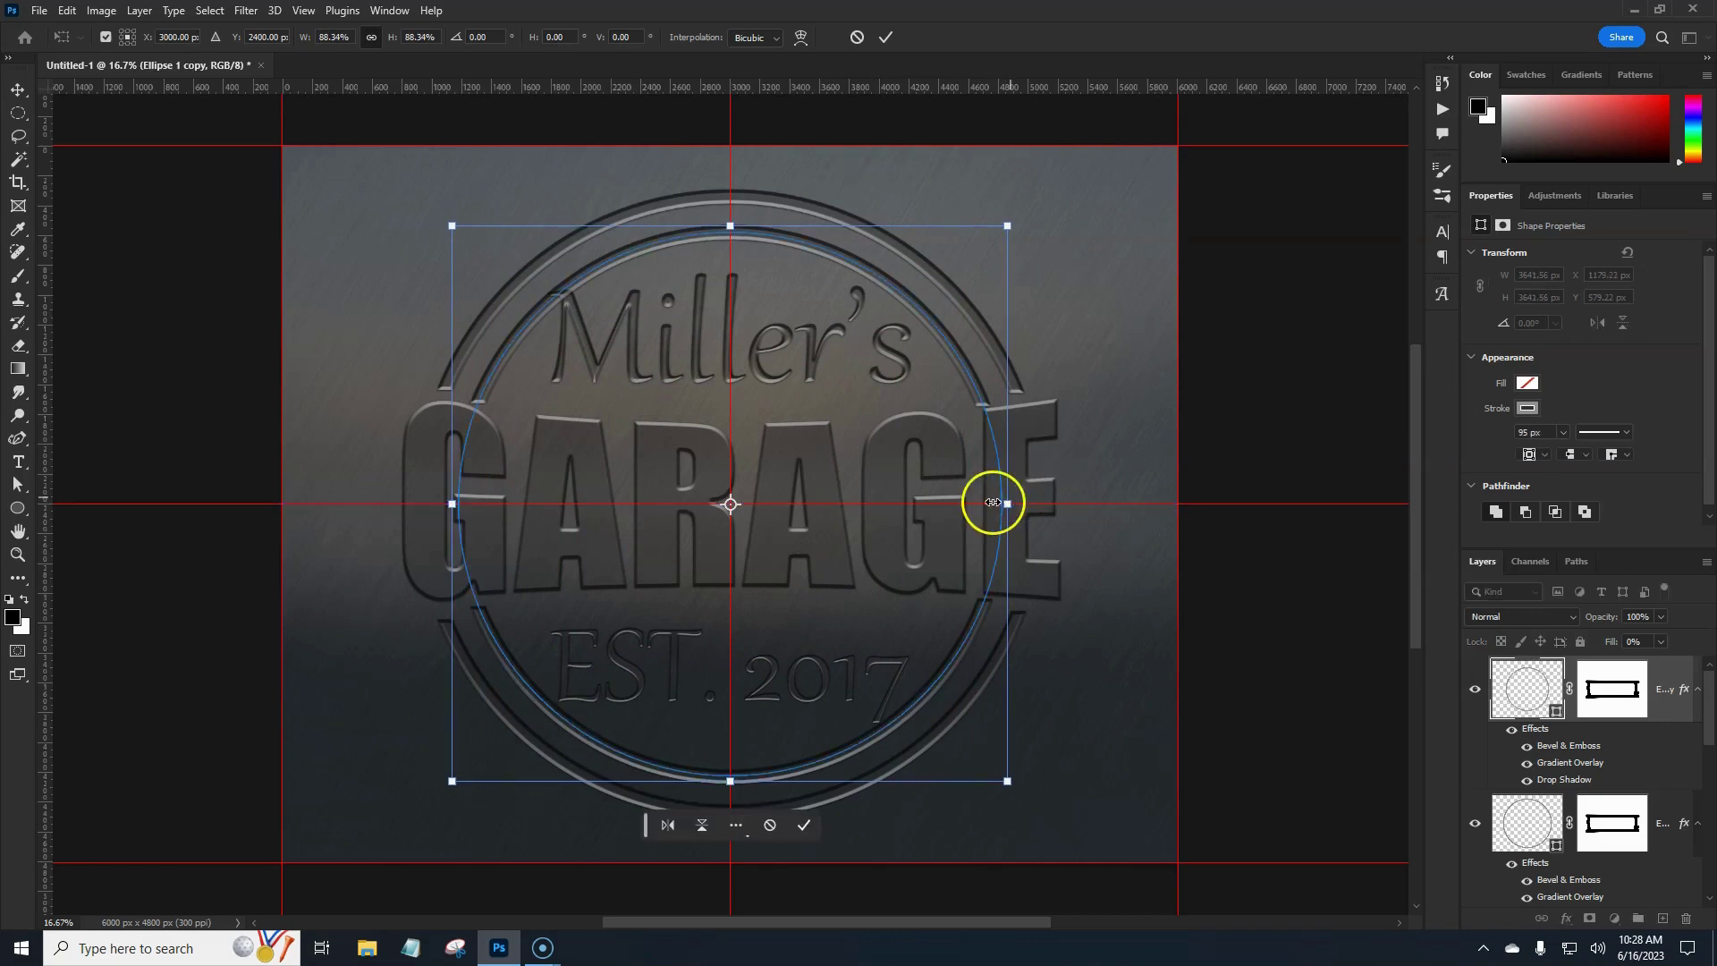
key(Return)
key(b)
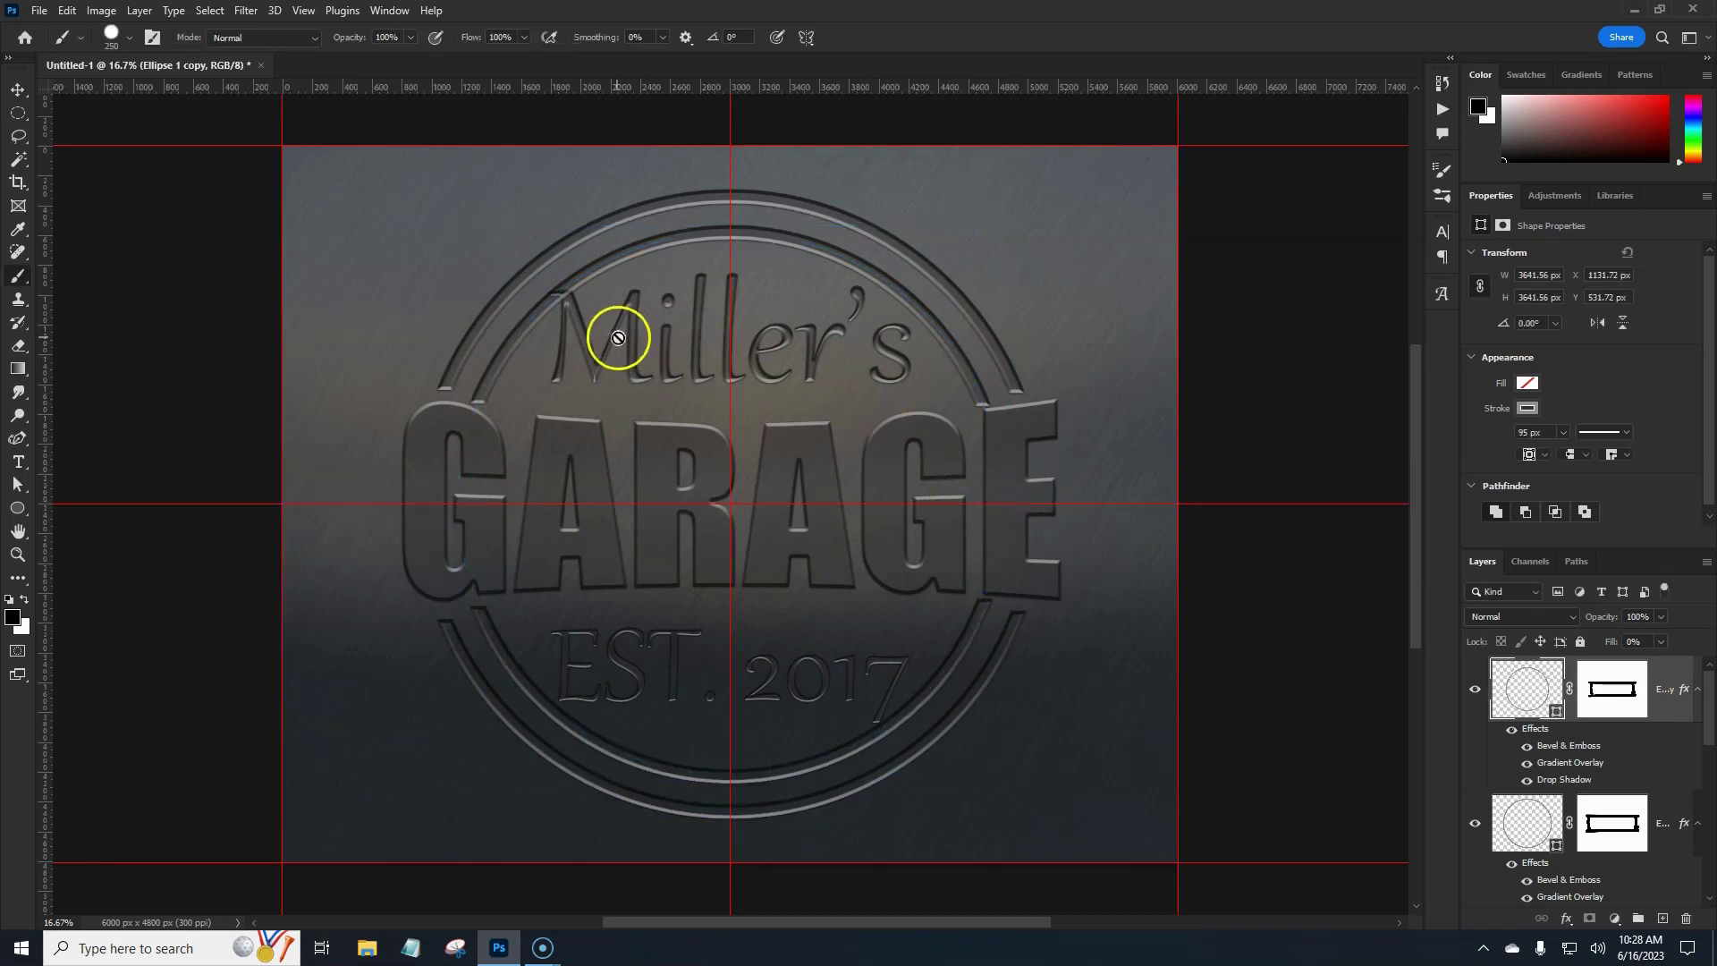
Step: Try stroke widths of 20 px and 40 px on the inner ring
click(1529, 698)
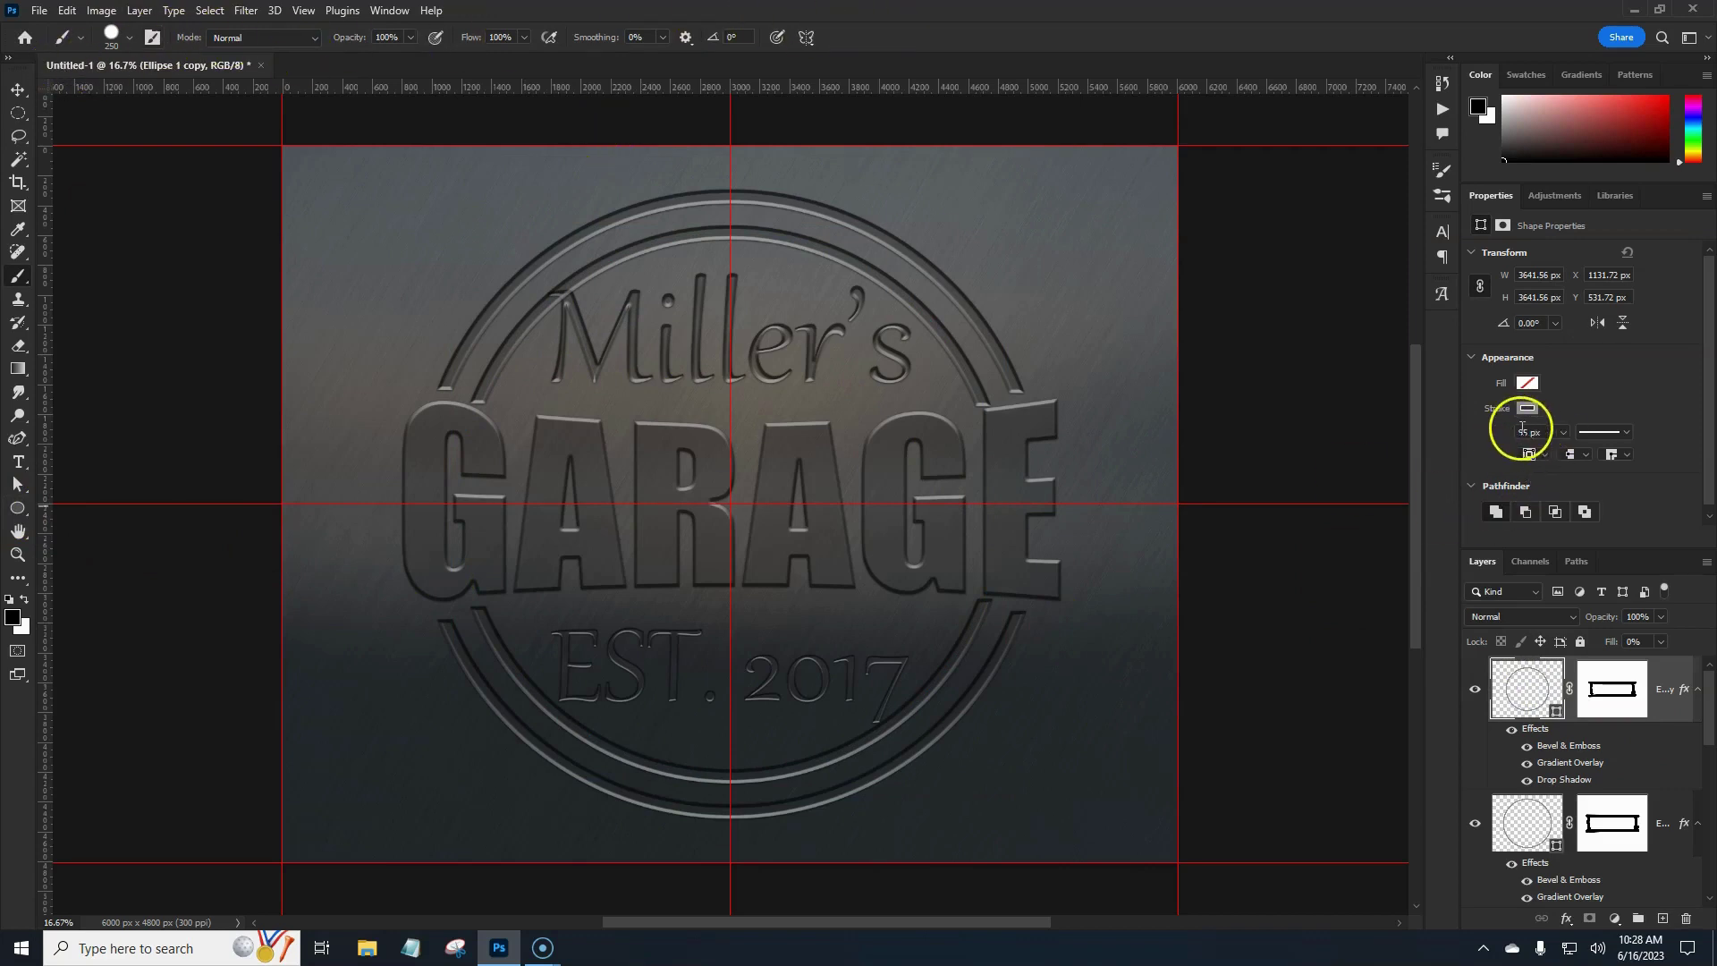
click(18, 507)
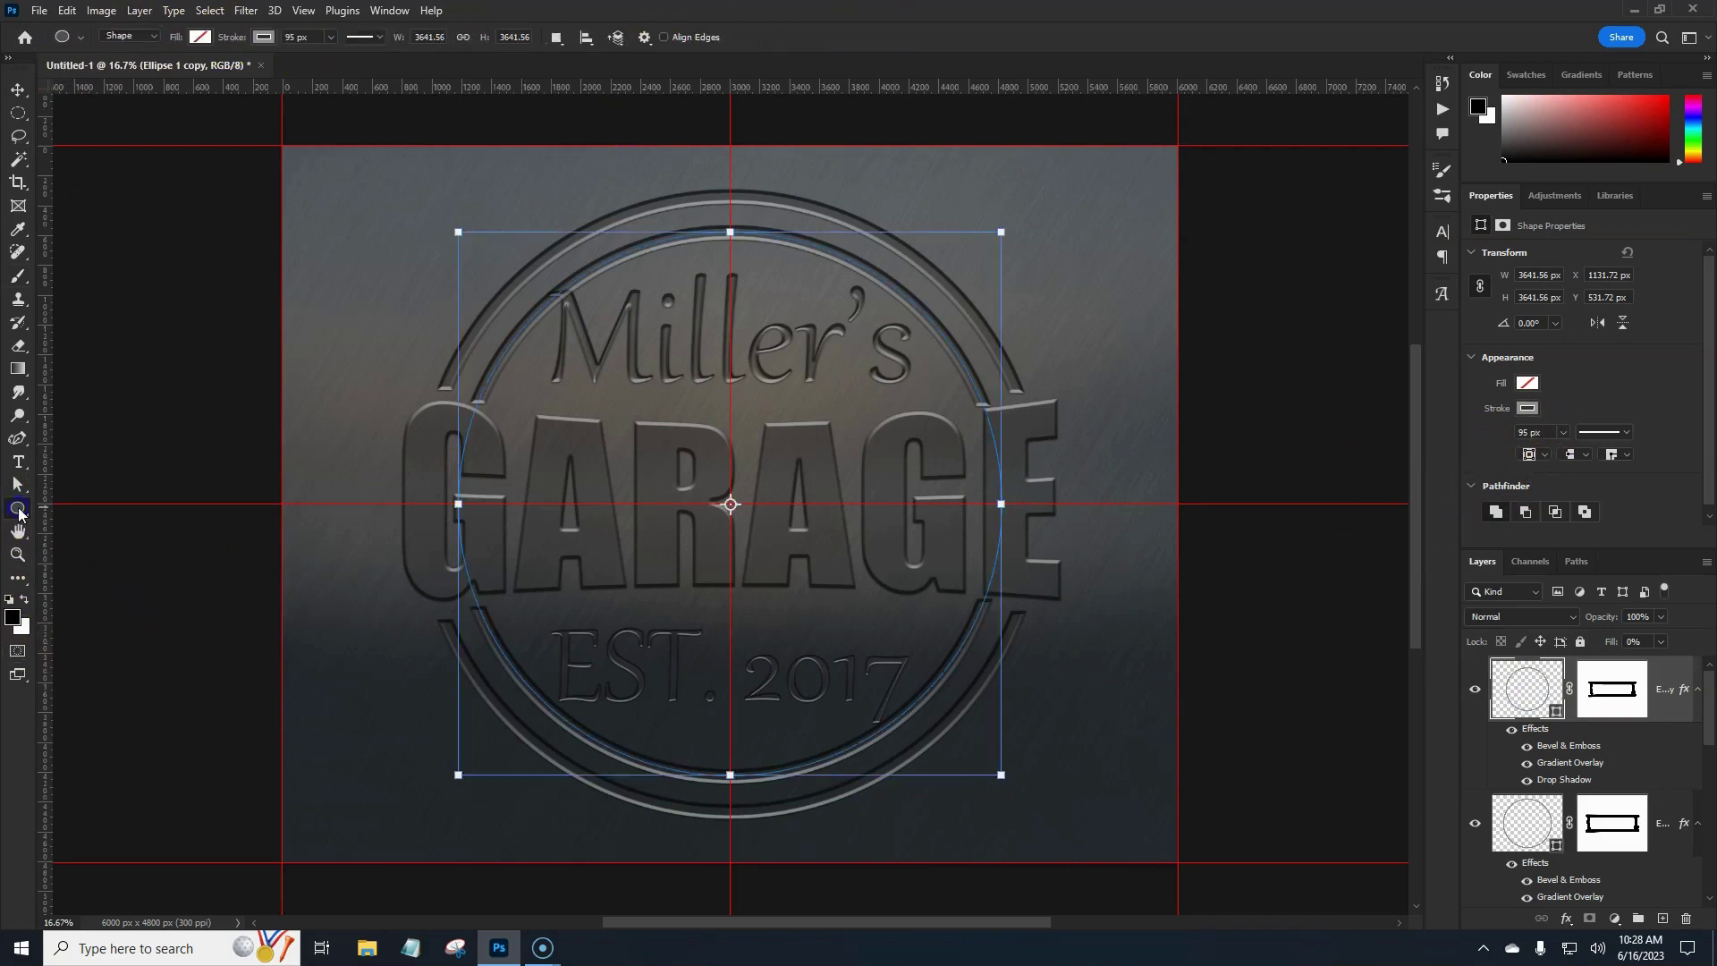
click(290, 37)
text(20)
key(Return)
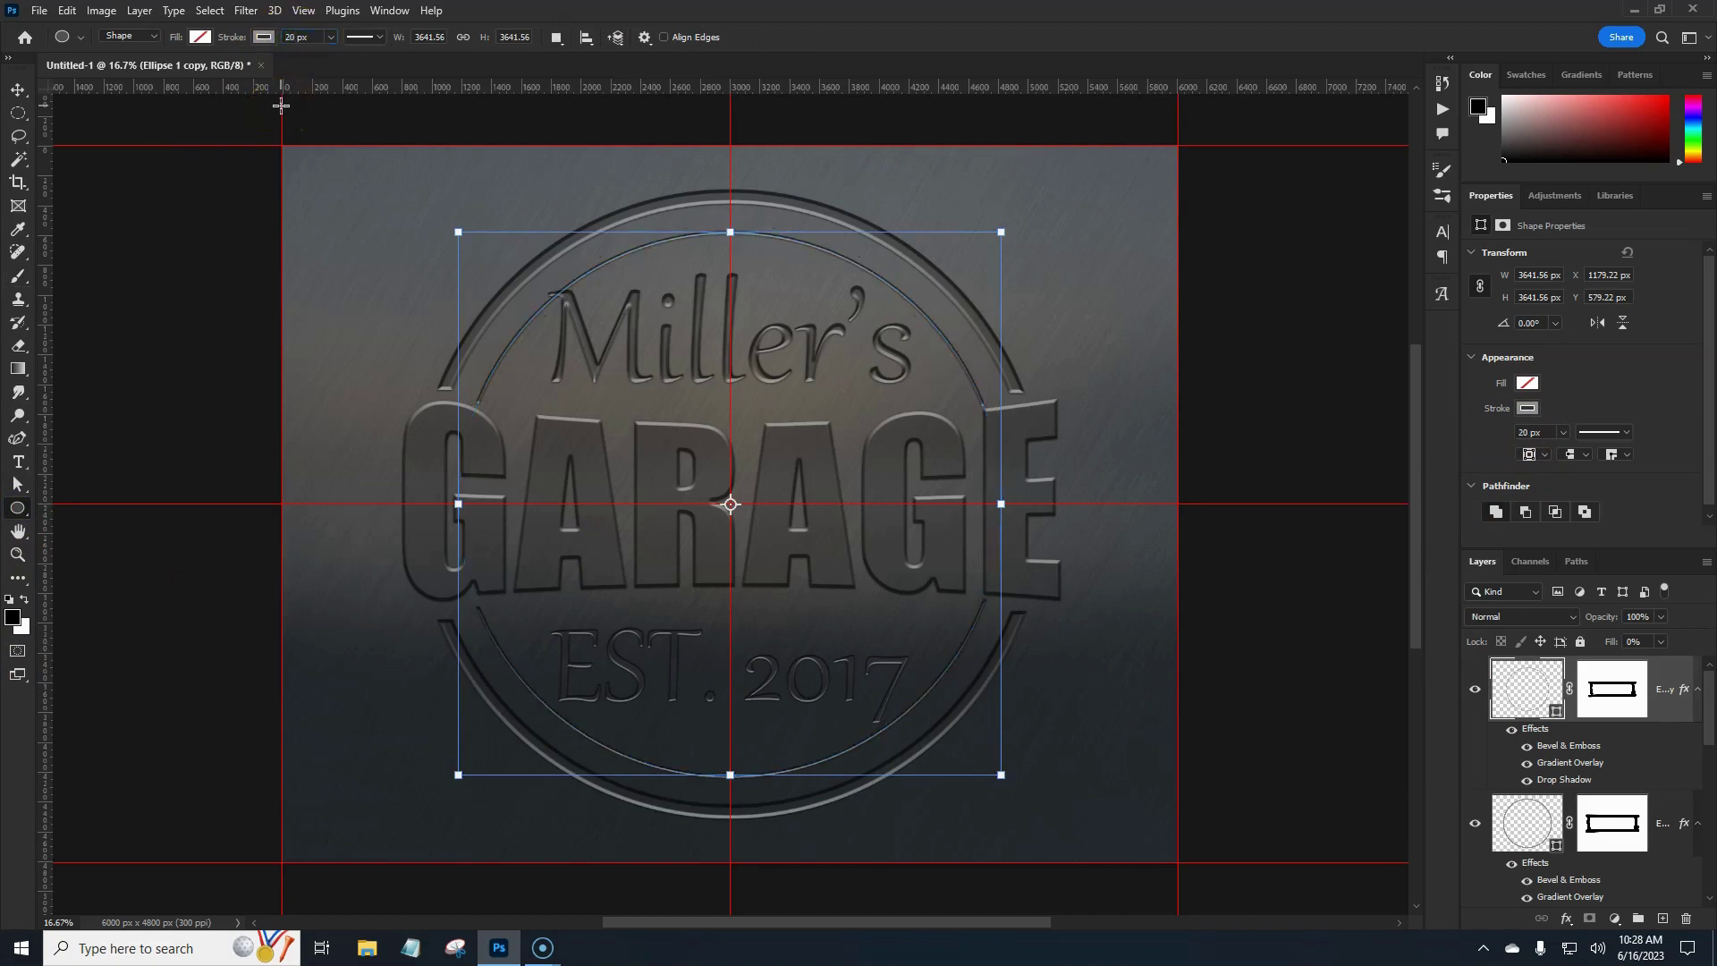
key(Return)
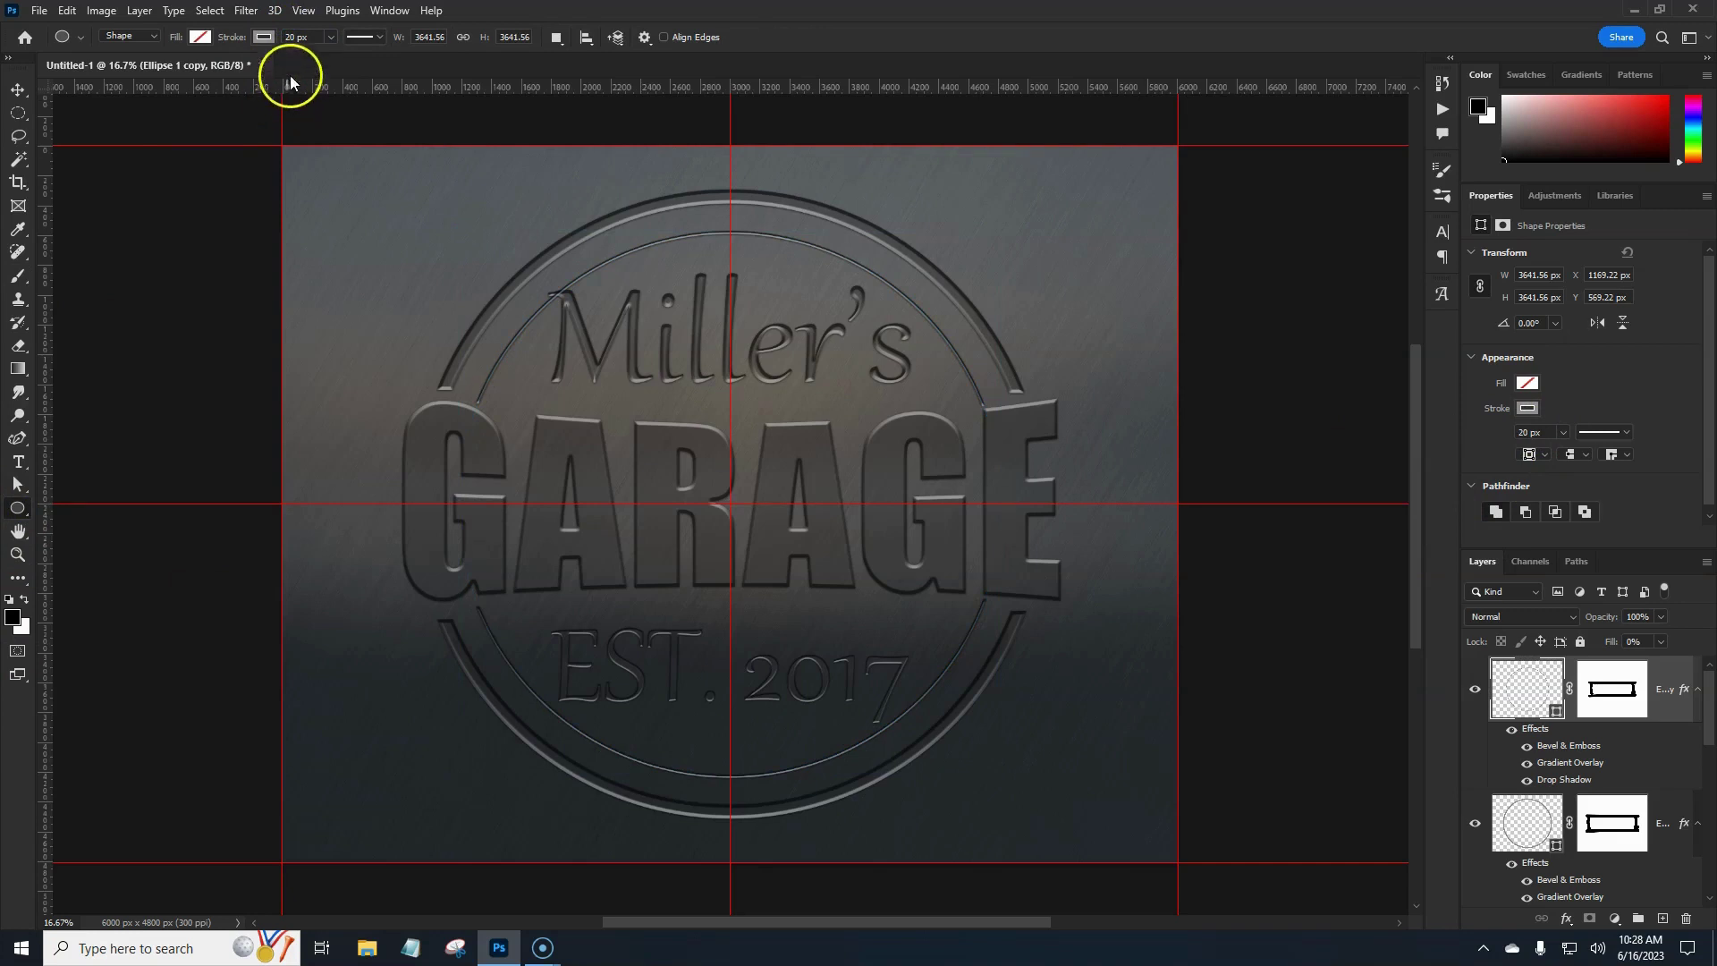
click(289, 37)
text(40)
key(Return)
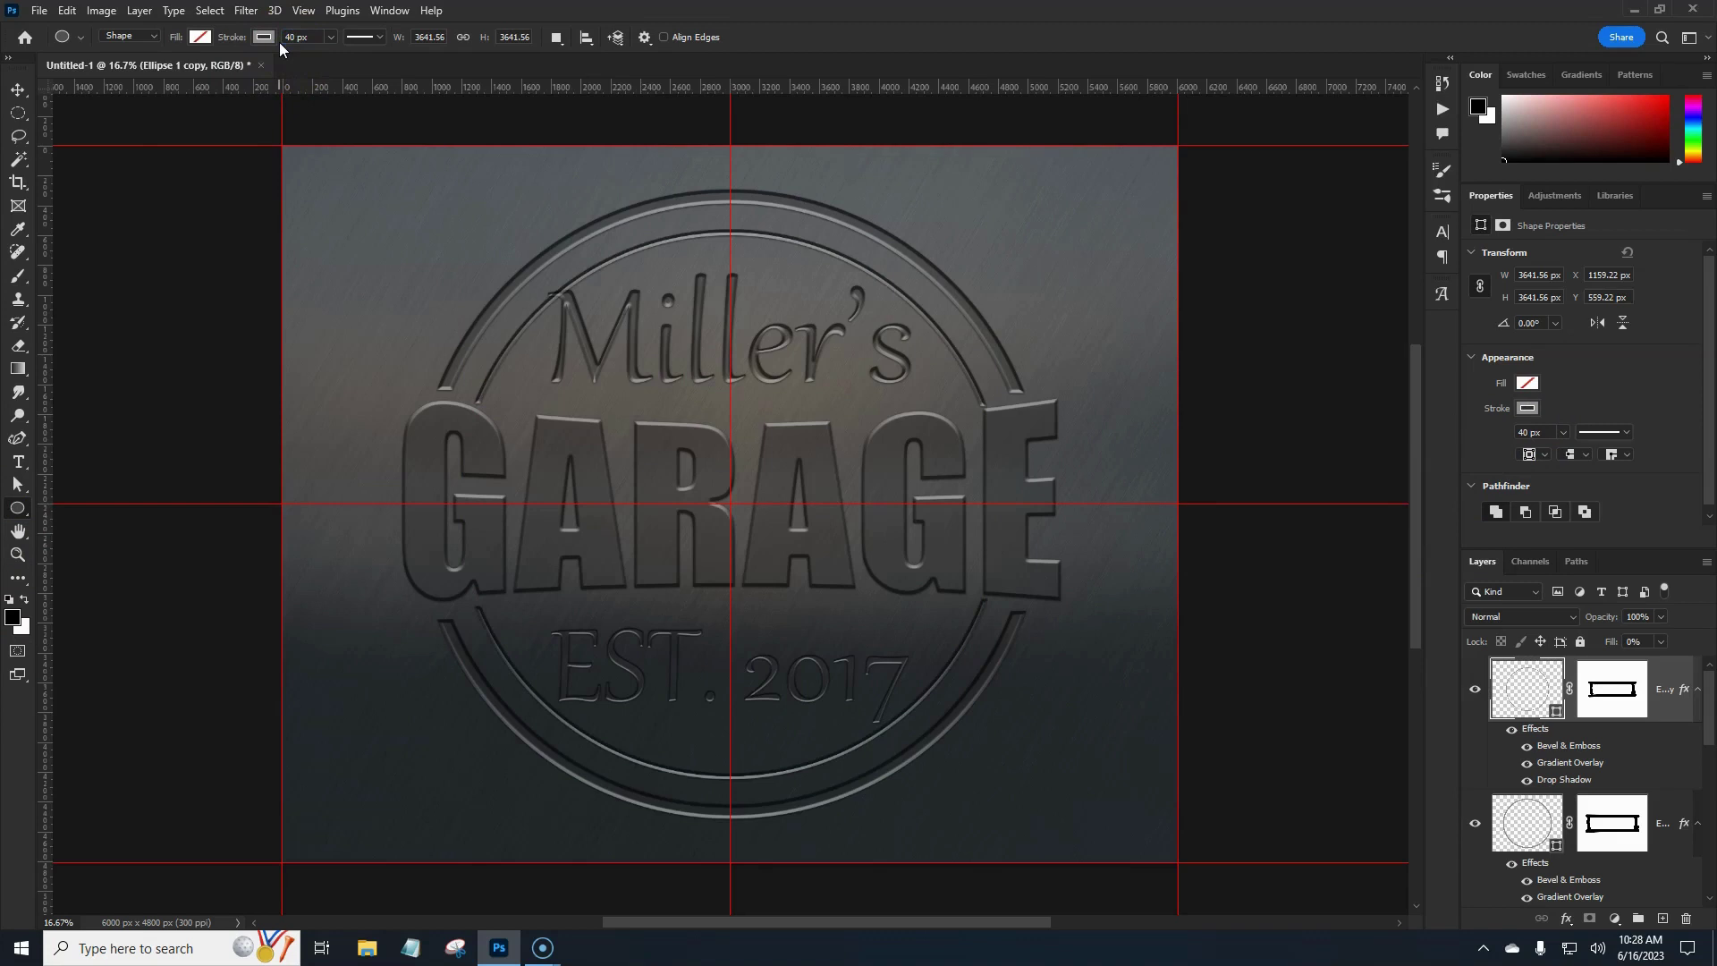
Step: Paint black on the inner ring's mask to widen its gaps around GARAGE and break it beside the M of Miller's
click(1598, 703)
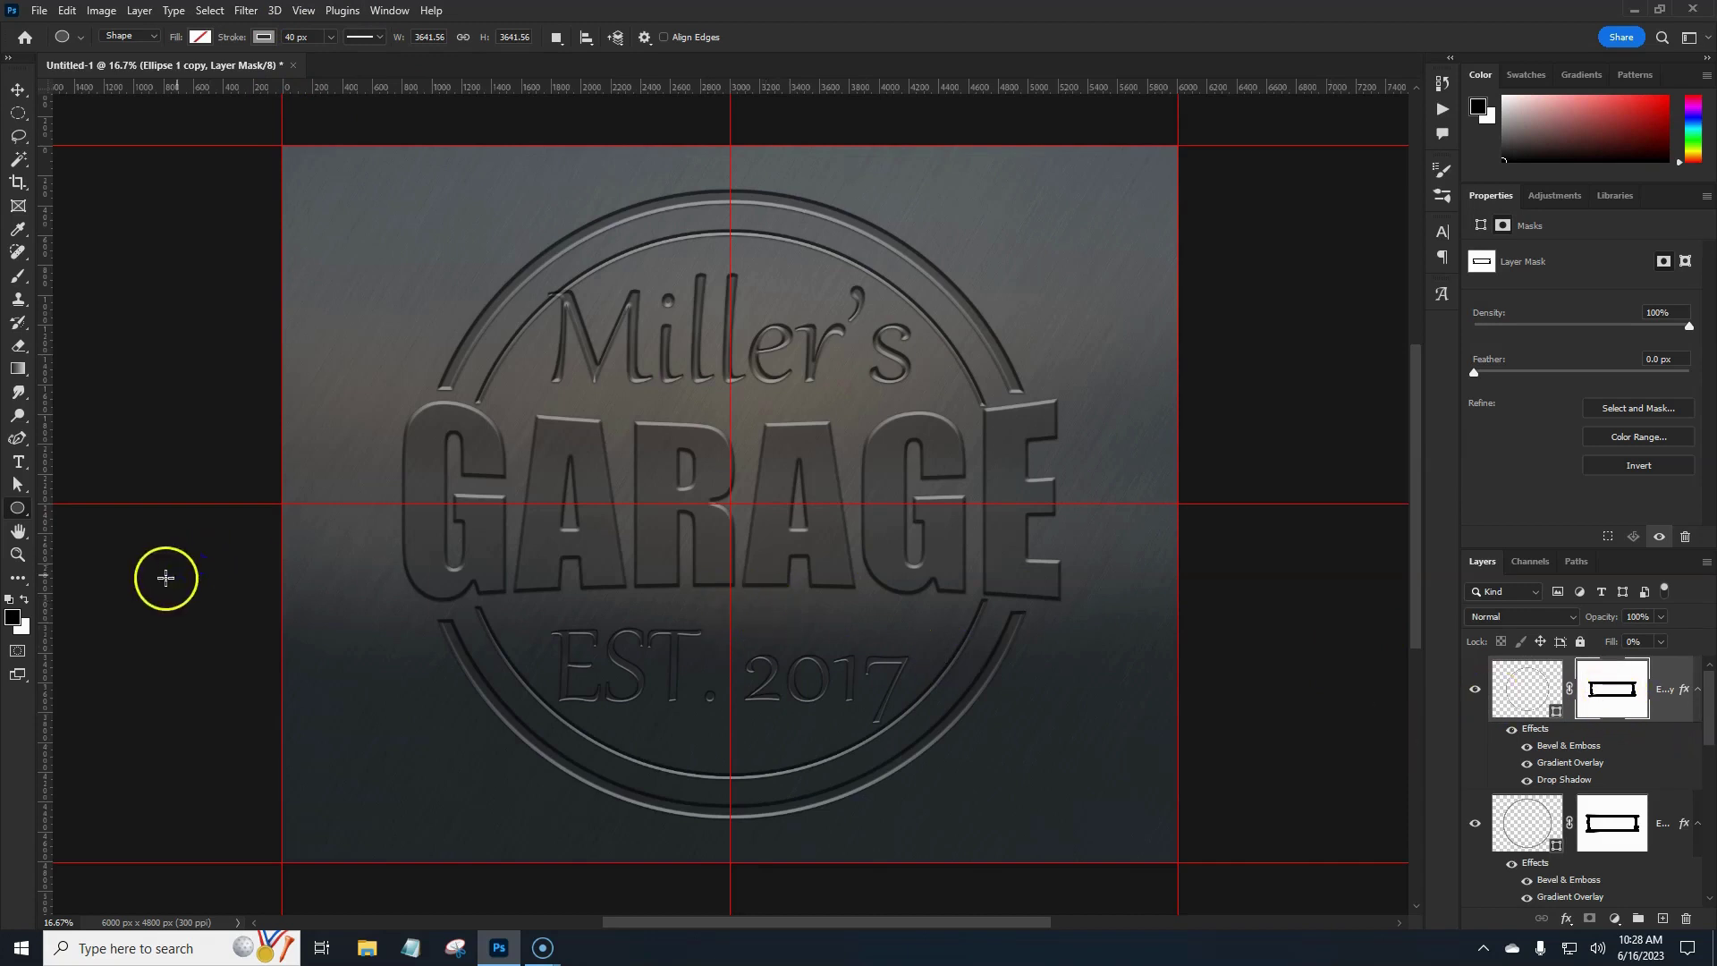
click(18, 275)
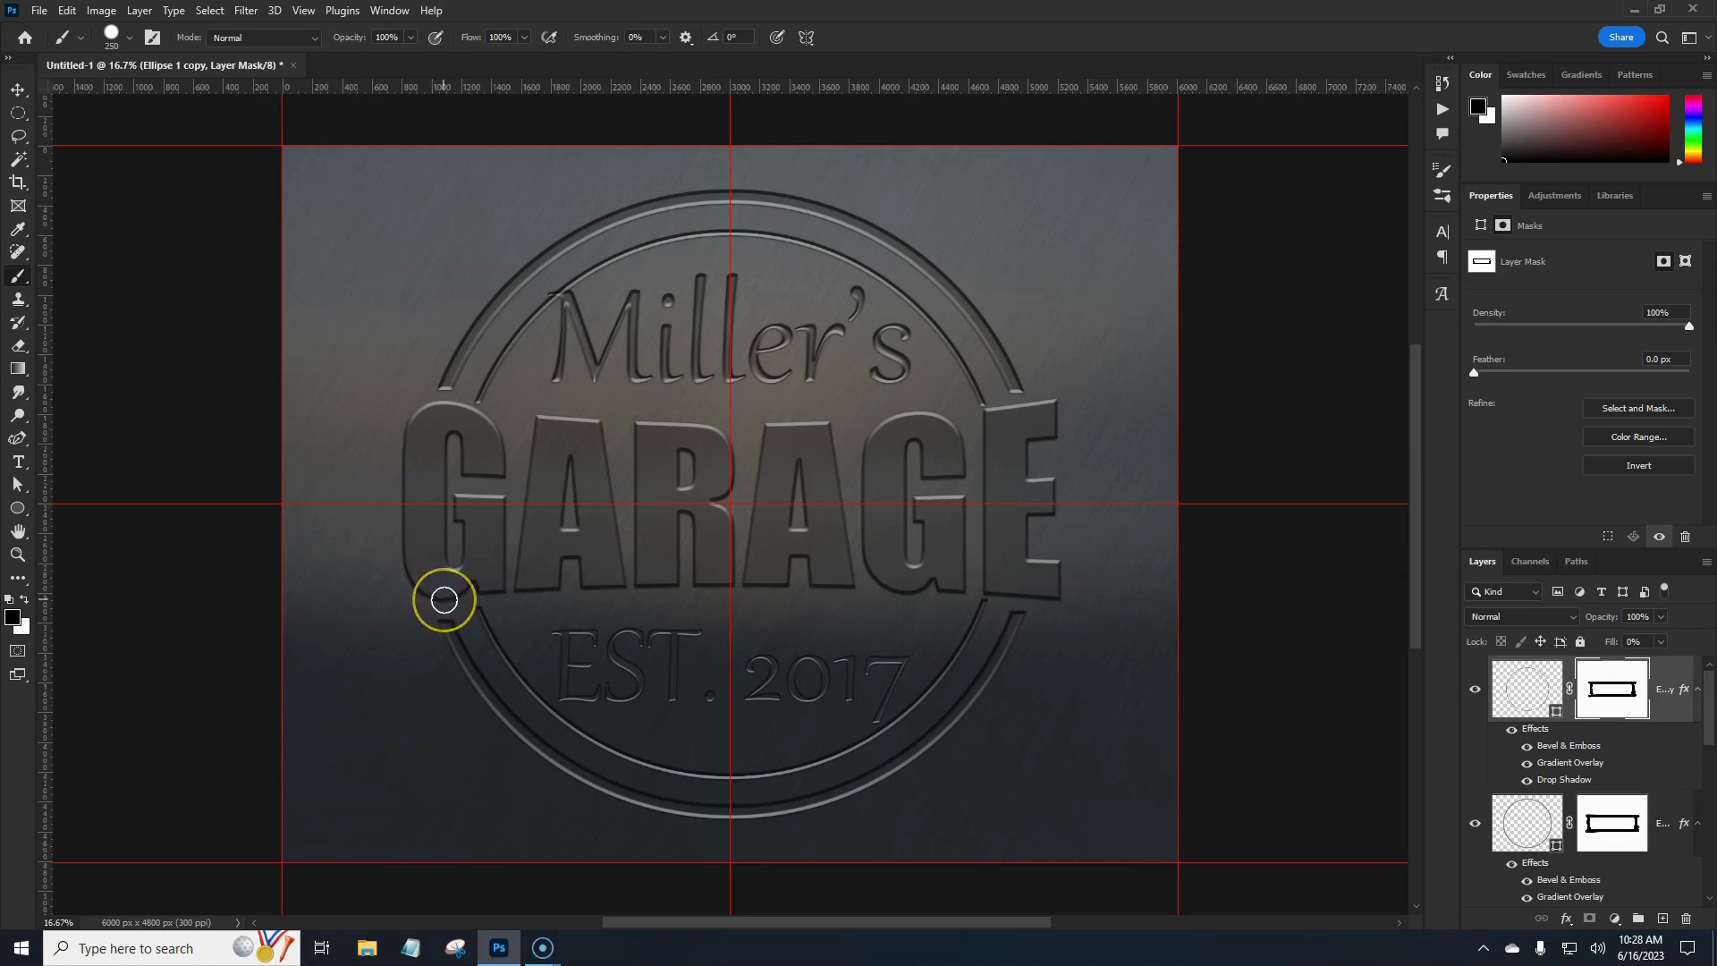
mouse_move(444, 600)
mouse_down()
mouse_move(452, 651)
mouse_move(426, 602)
mouse_move(444, 602)
mouse_up()
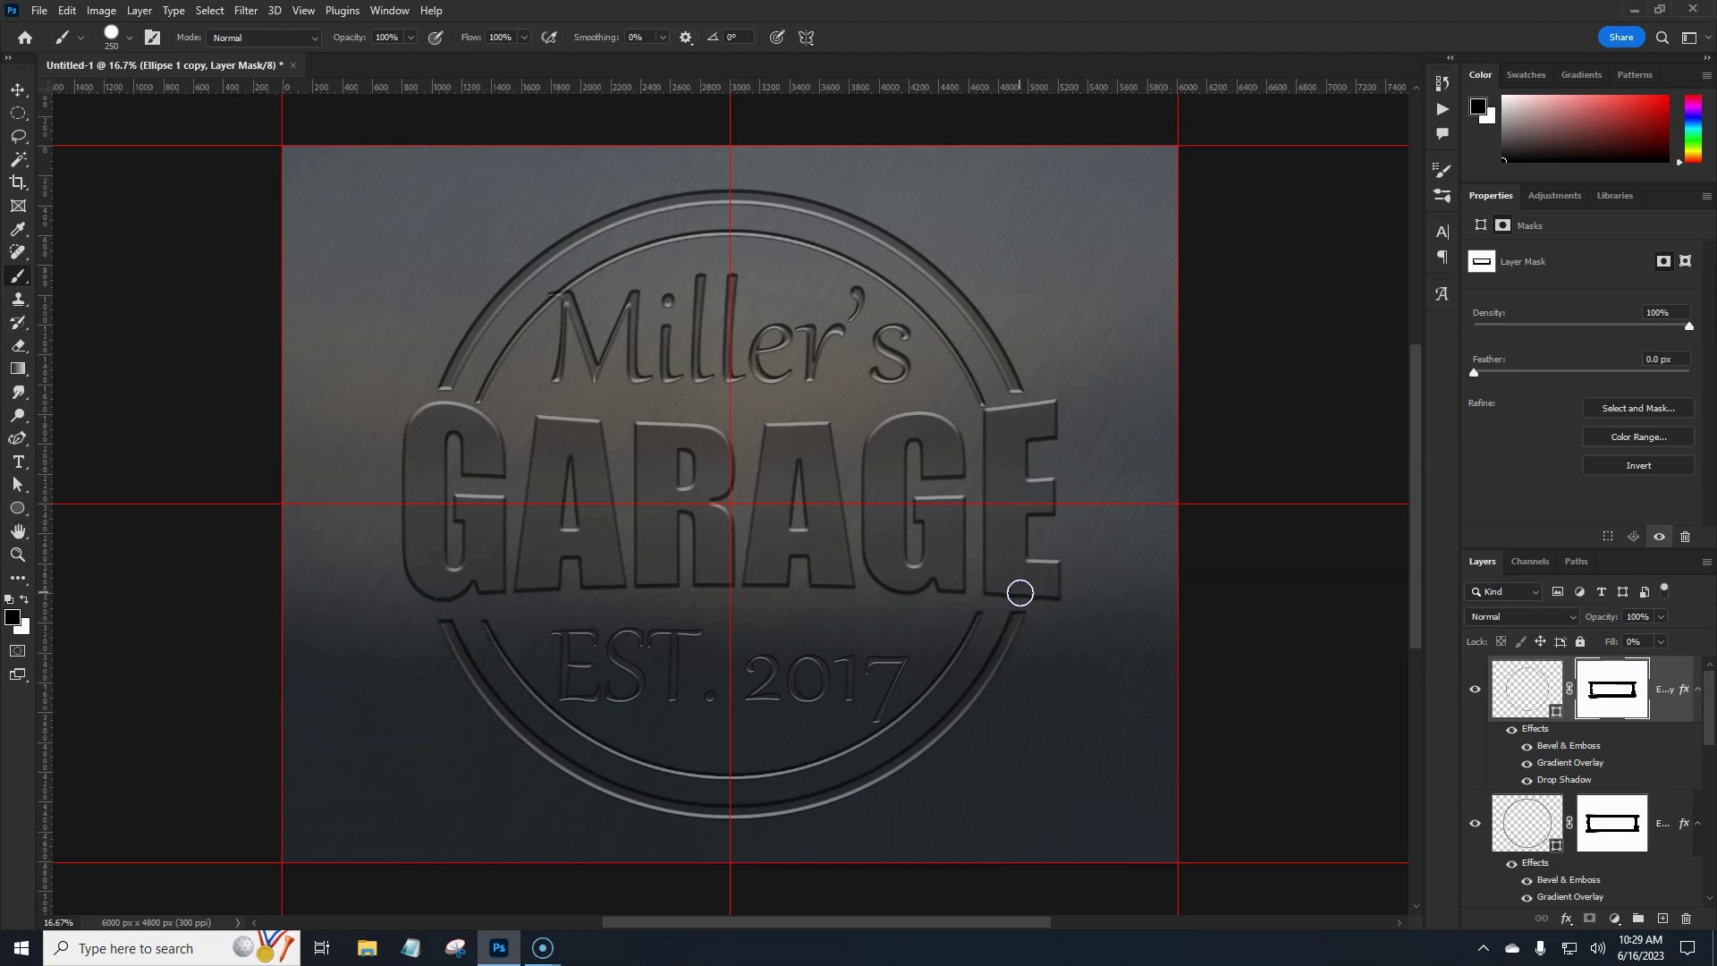
mouse_move(1019, 593)
mouse_down()
mouse_move(843, 507)
mouse_move(551, 402)
mouse_move(442, 410)
mouse_up()
mouse_move(988, 414)
mouse_down()
mouse_move(1020, 414)
mouse_move(928, 475)
mouse_move(950, 402)
mouse_move(563, 303)
mouse_move(659, 429)
mouse_move(1272, 574)
mouse_move(1359, 637)
mouse_move(1396, 786)
mouse_up()
Step: Set the inner ring's stroke width to 50 px
click(1525, 693)
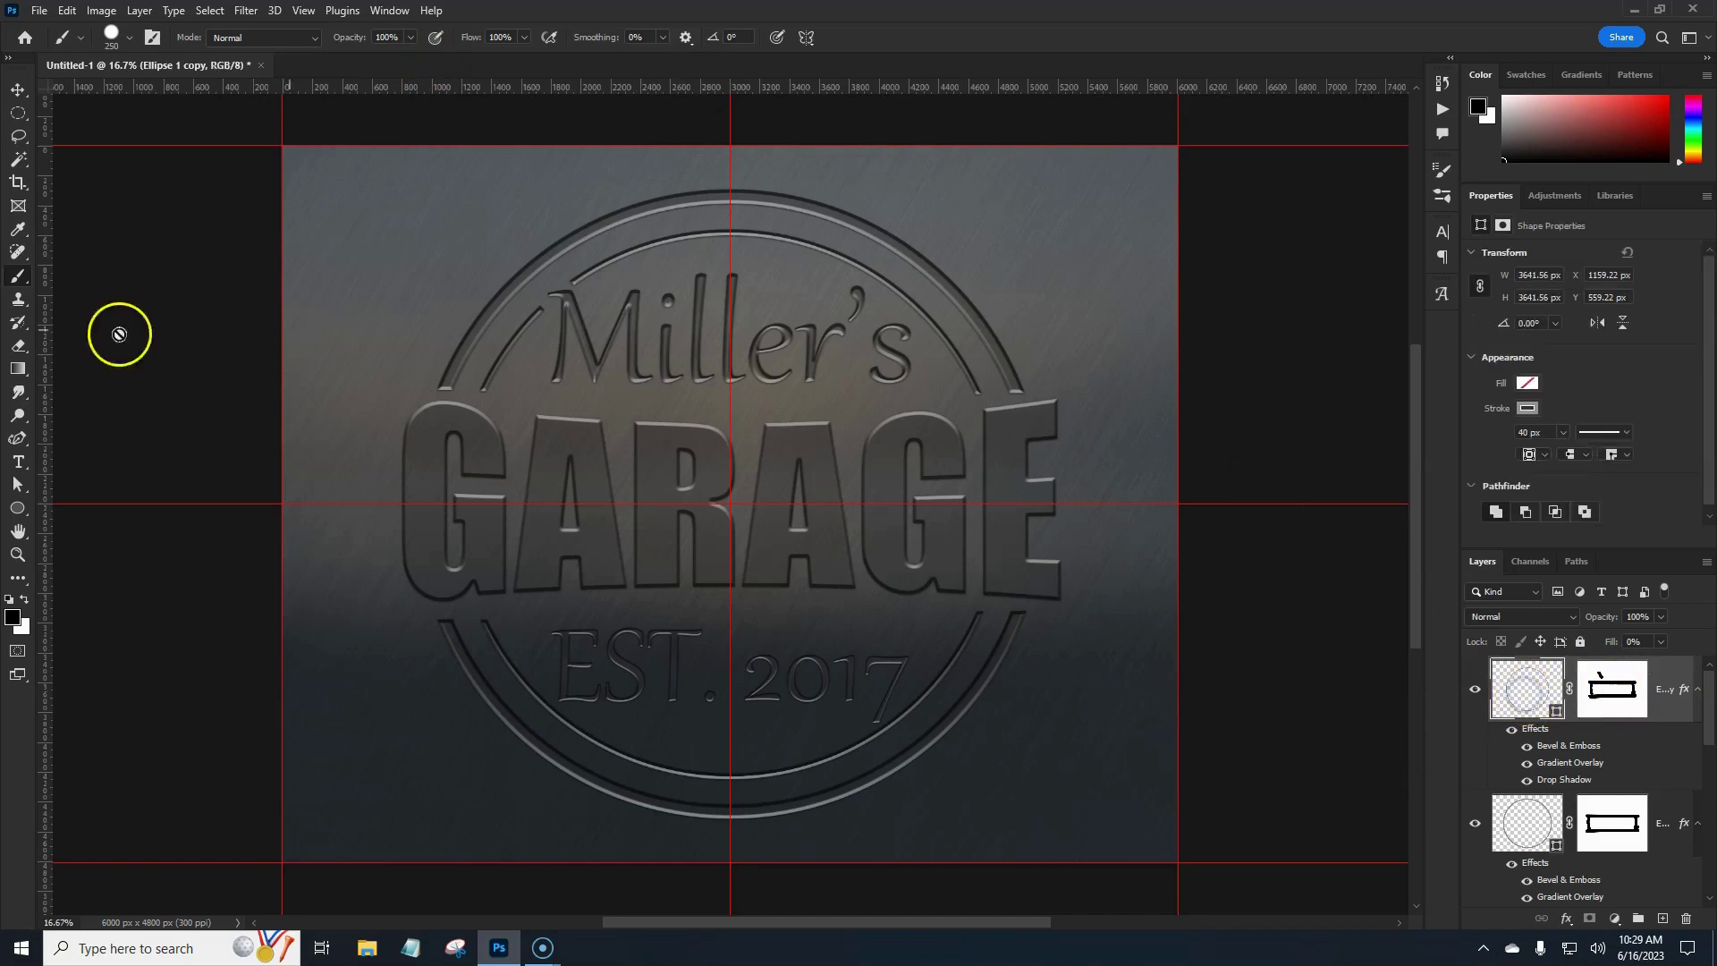
click(17, 515)
click(292, 37)
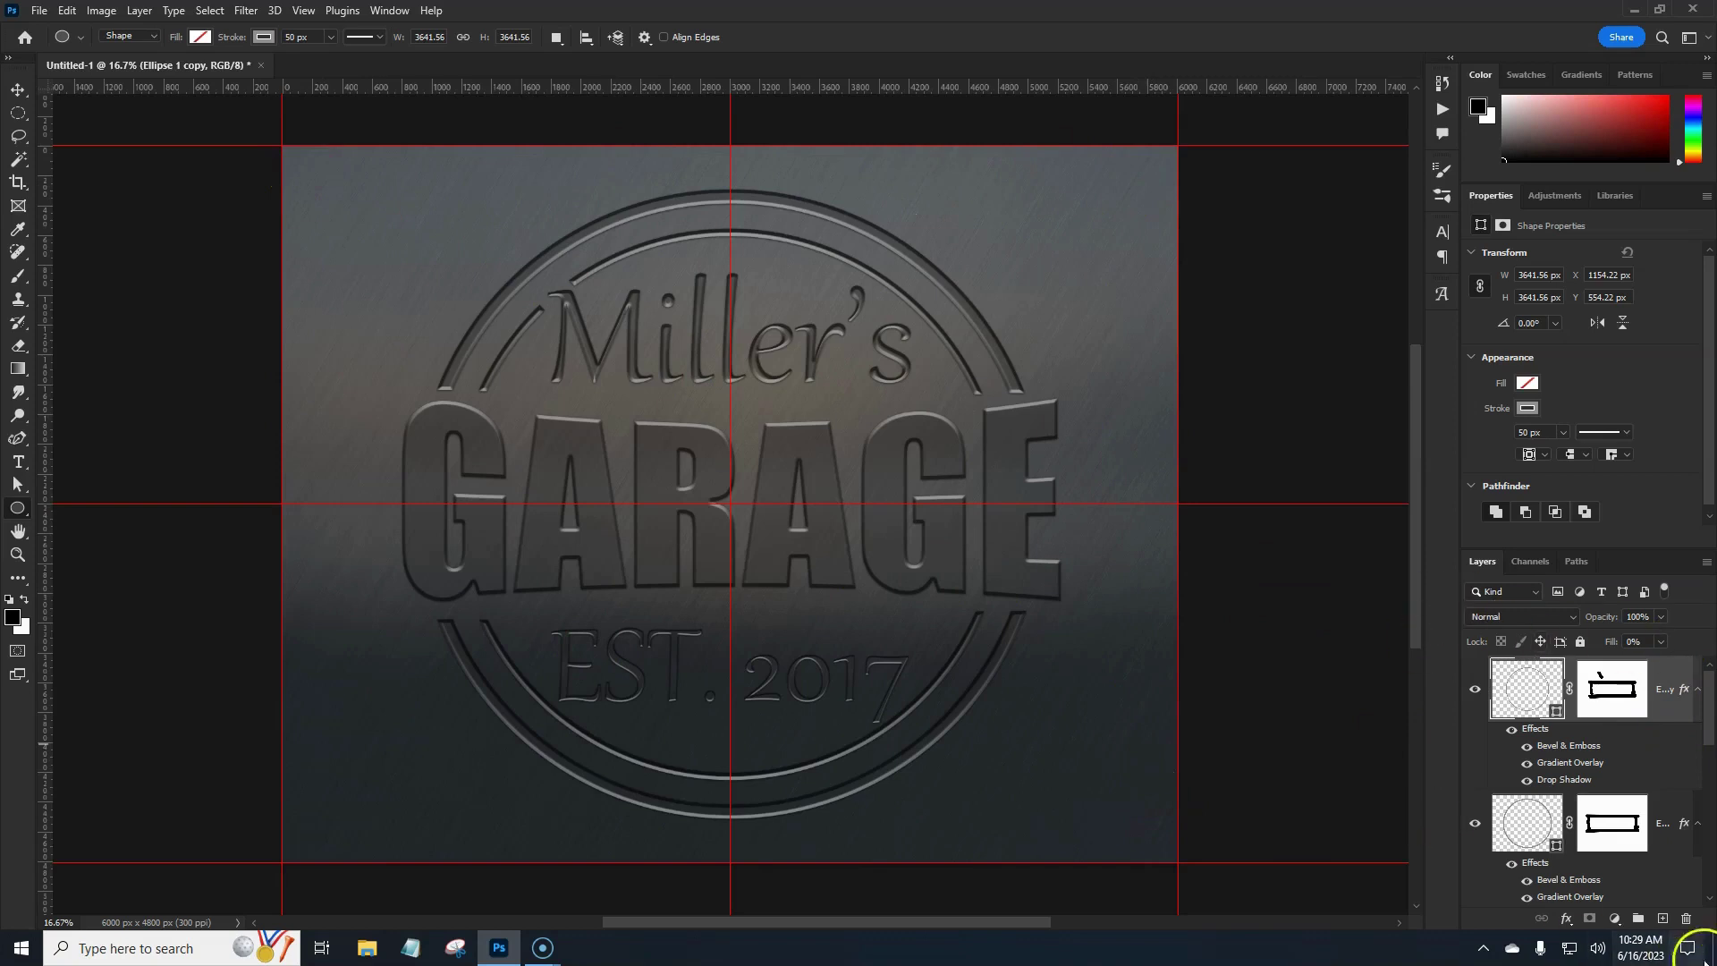
Step: Add a new layer and draw a six-sided polygon about 144 px wide near the canvas's upper-left corner
click(1663, 918)
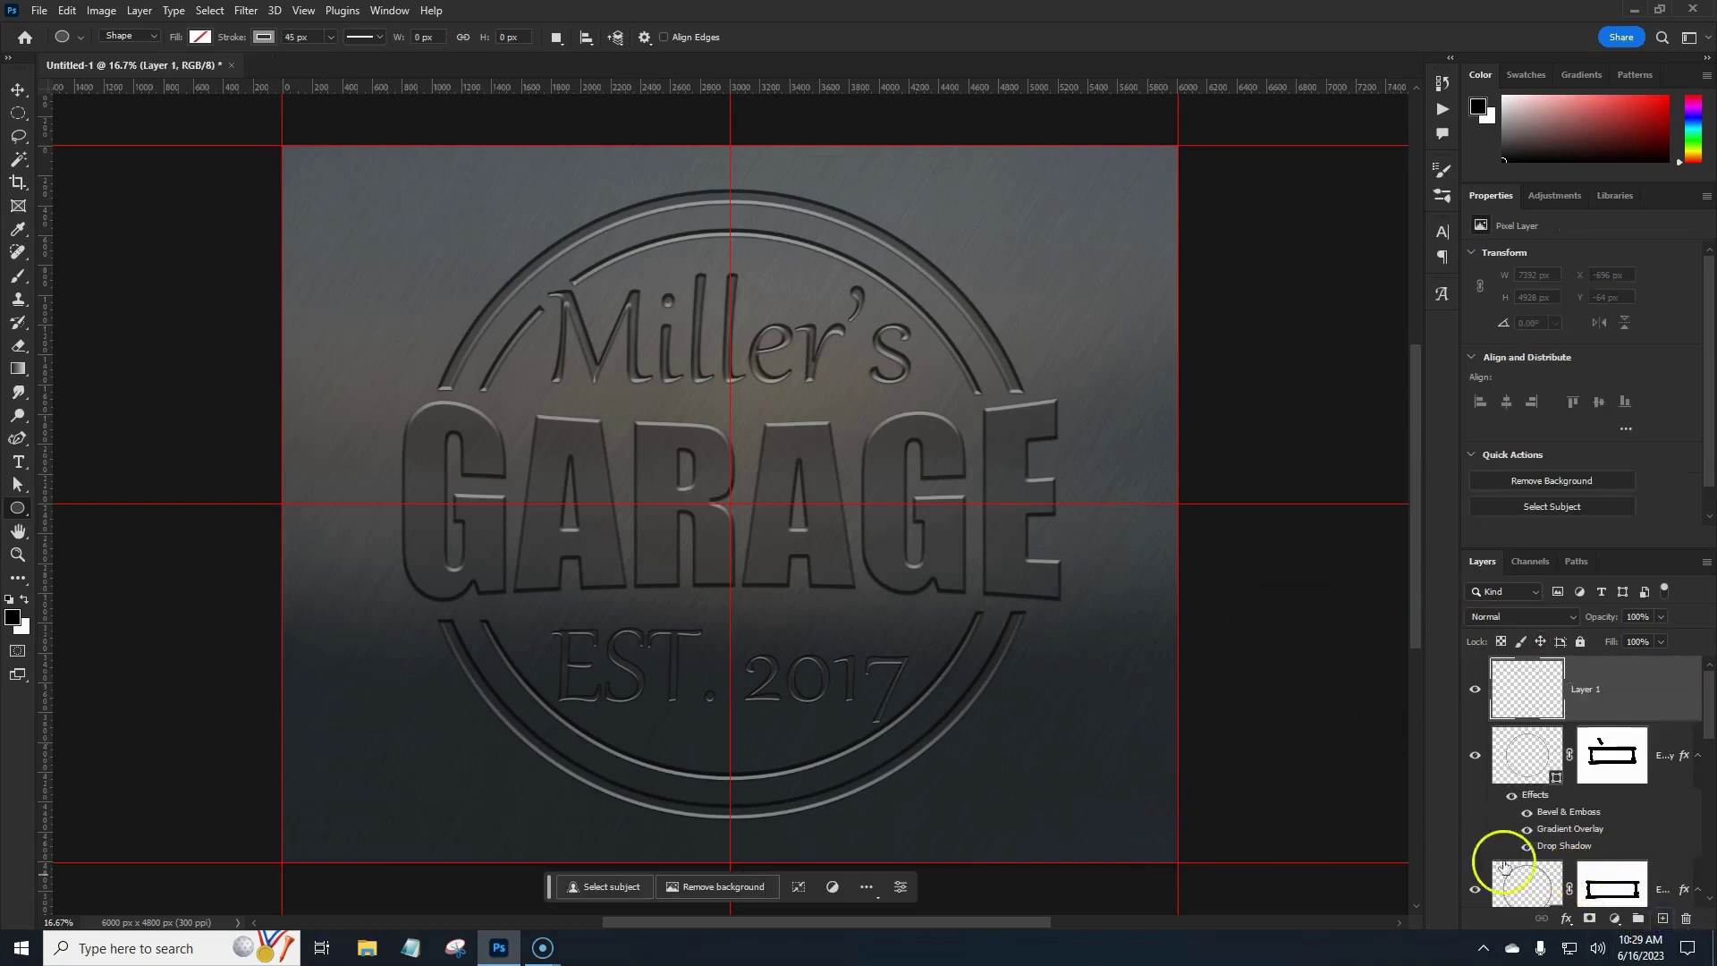
right_click(16, 512)
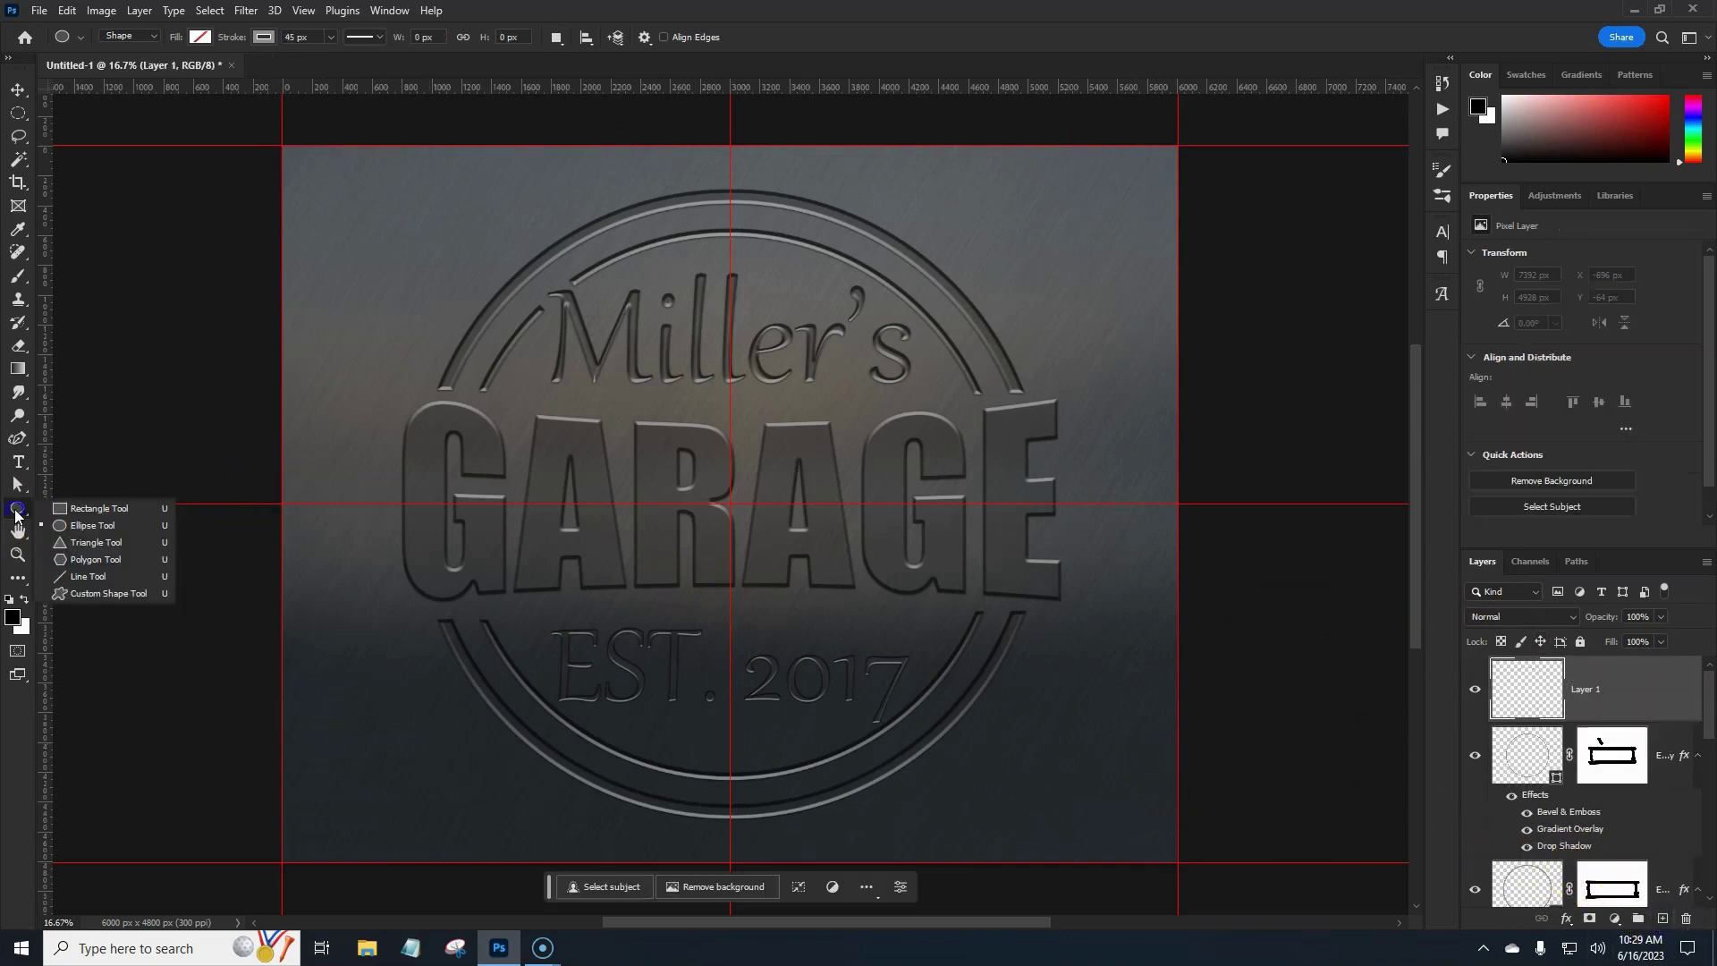
click(59, 533)
click(16, 517)
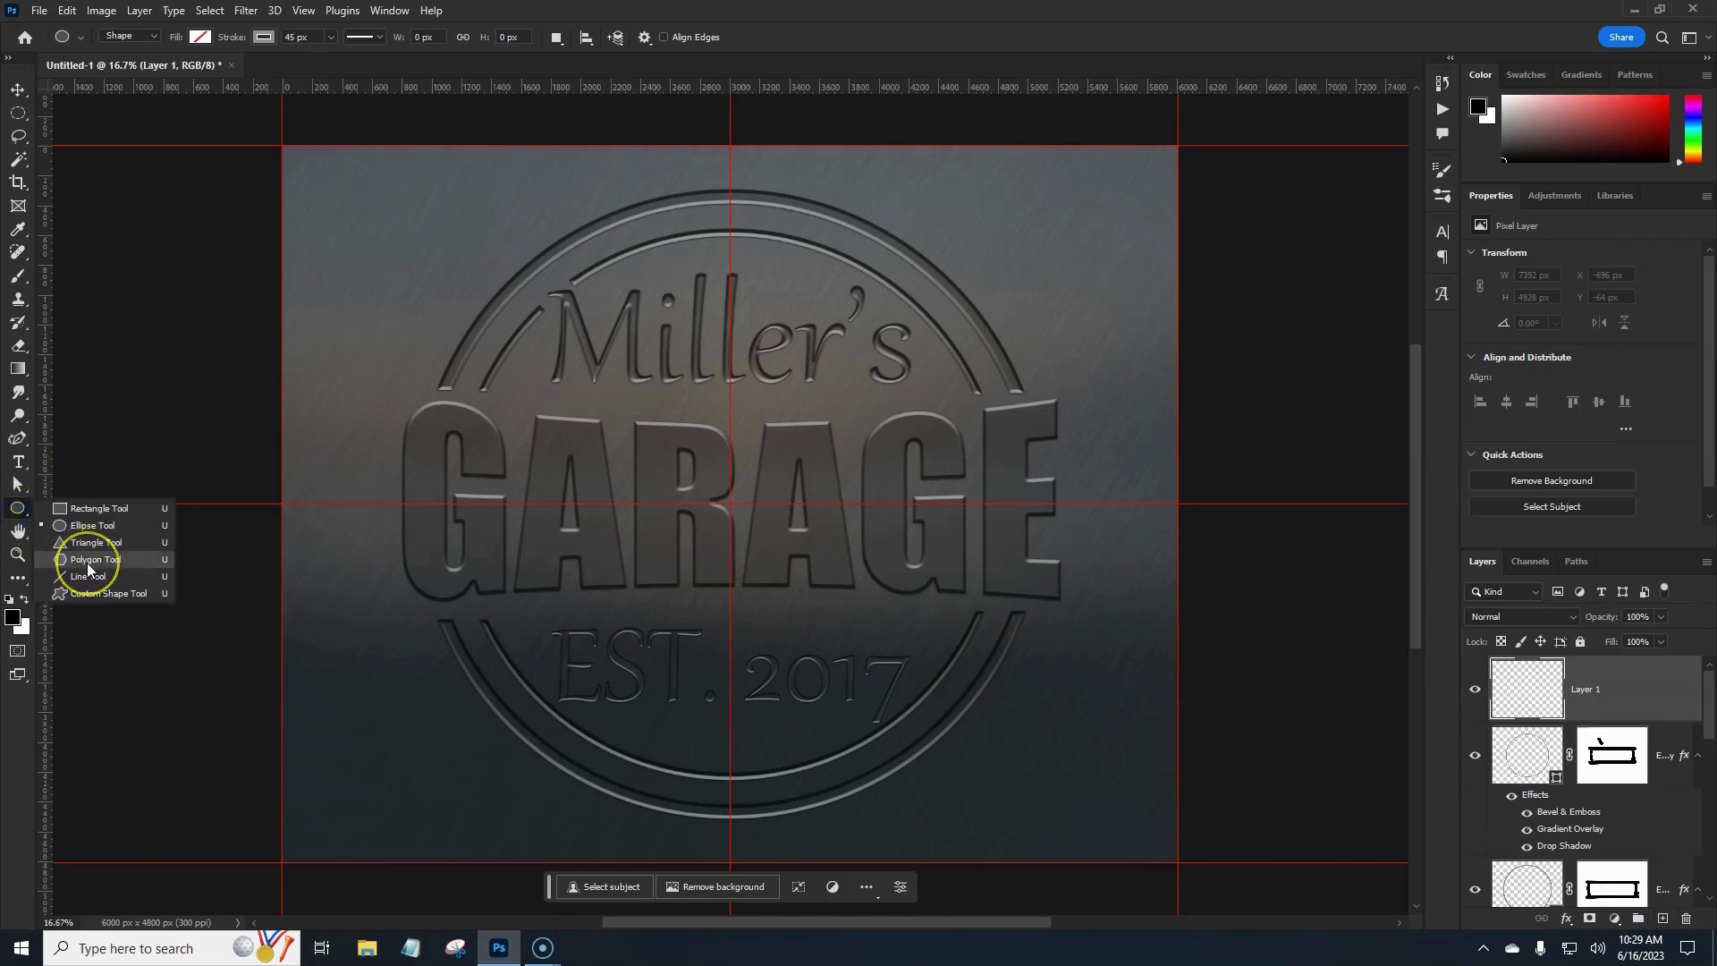
click(87, 563)
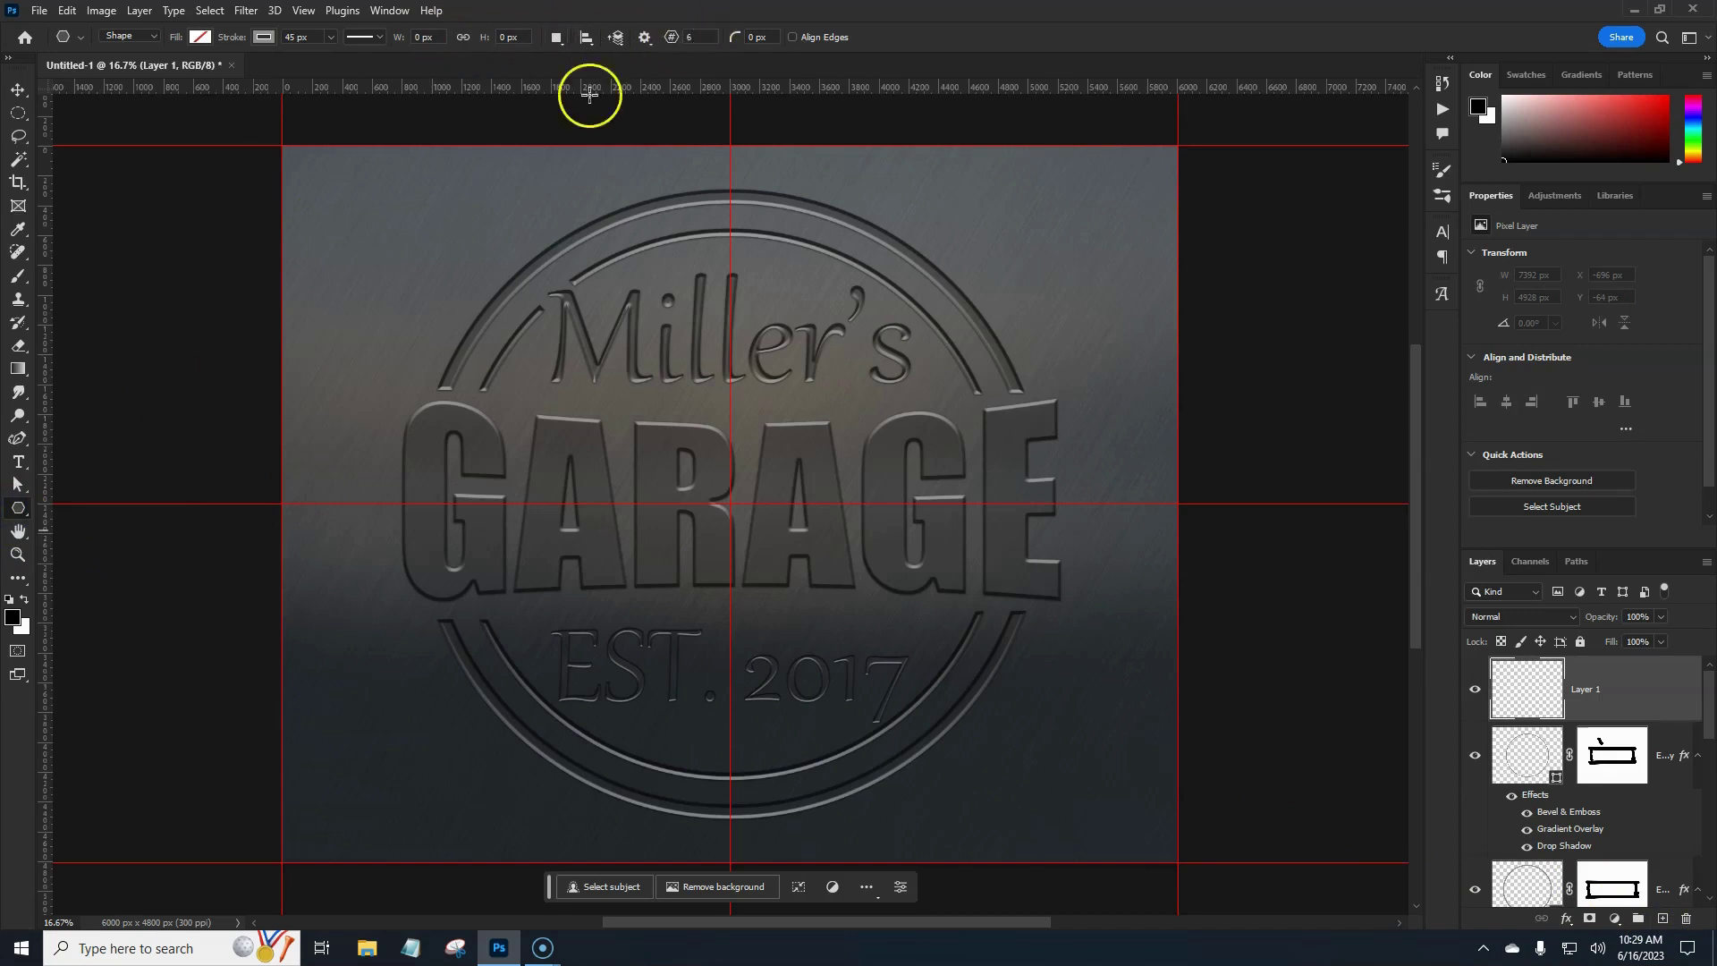
drag(323, 178, 334, 189)
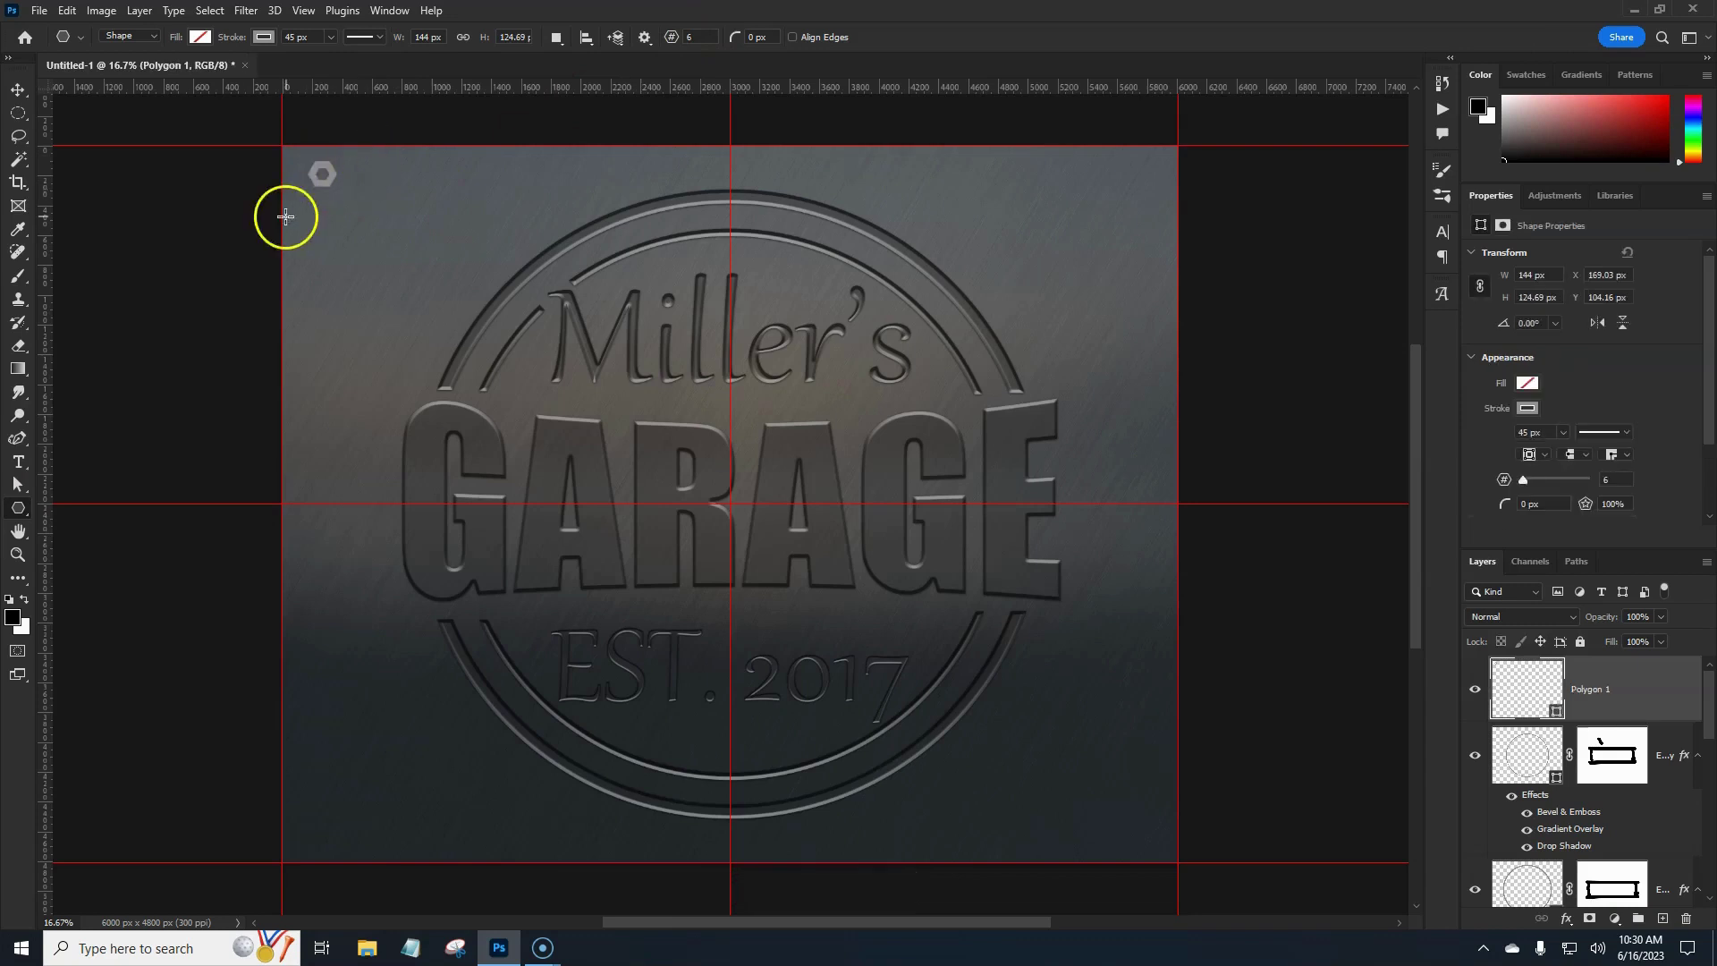
Step: Give the hexagon a dark grey fill and remove its stroke
click(198, 40)
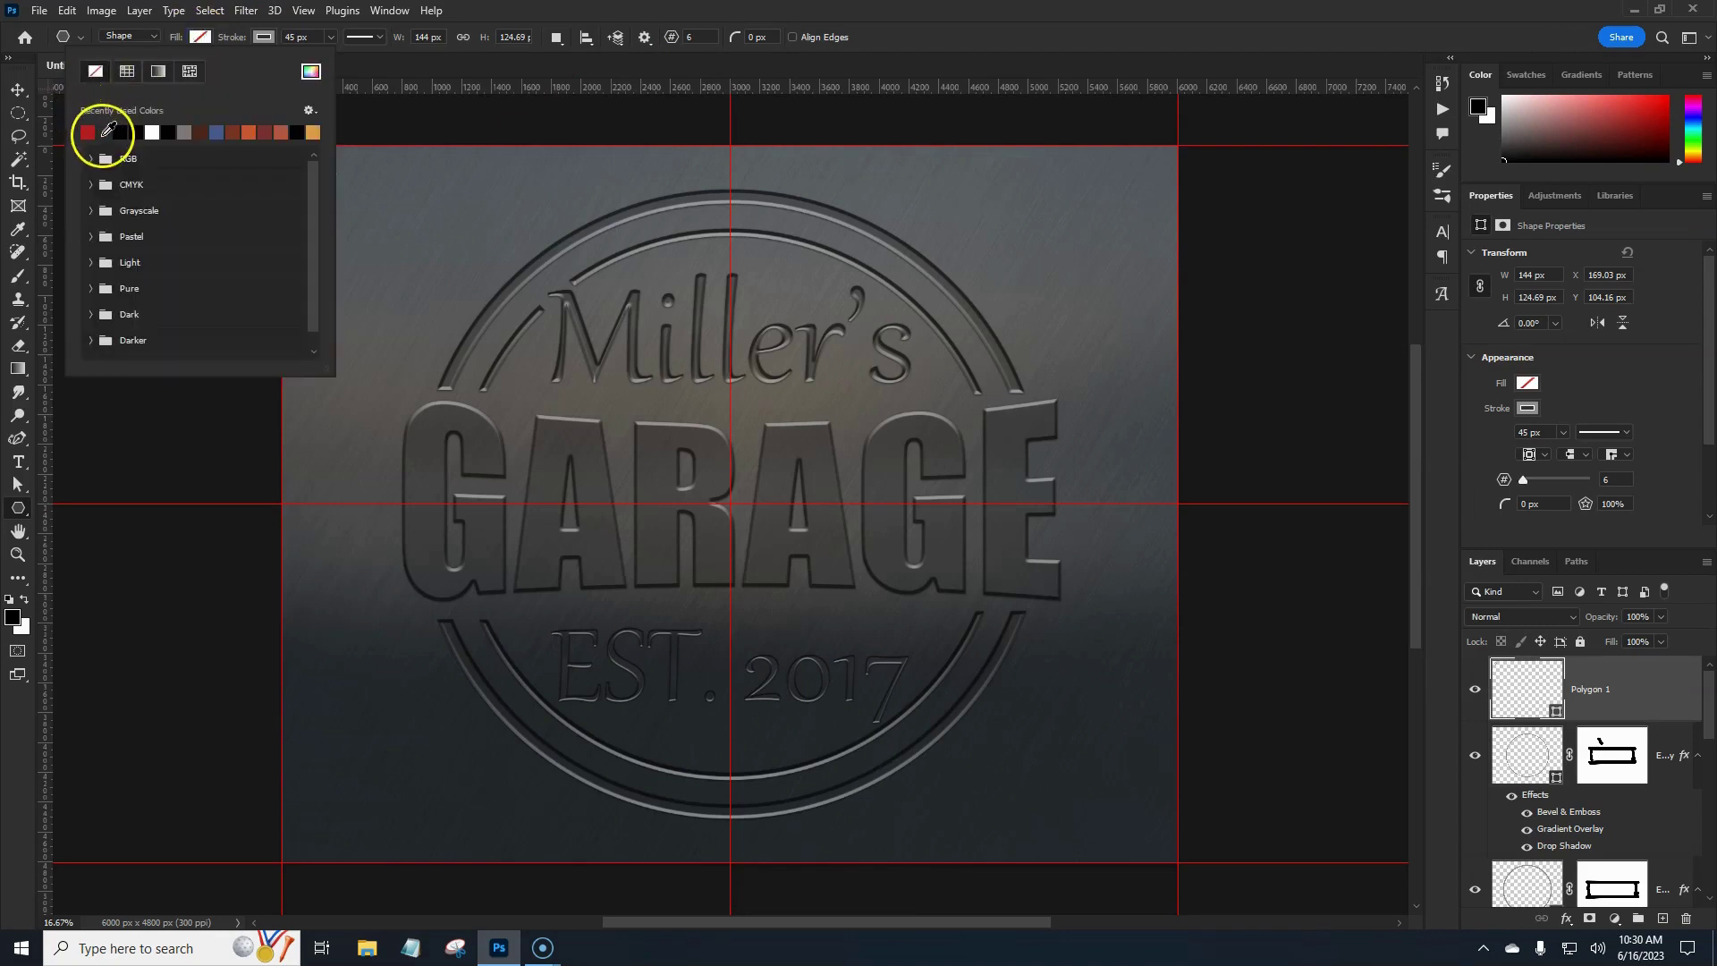
click(261, 39)
click(153, 71)
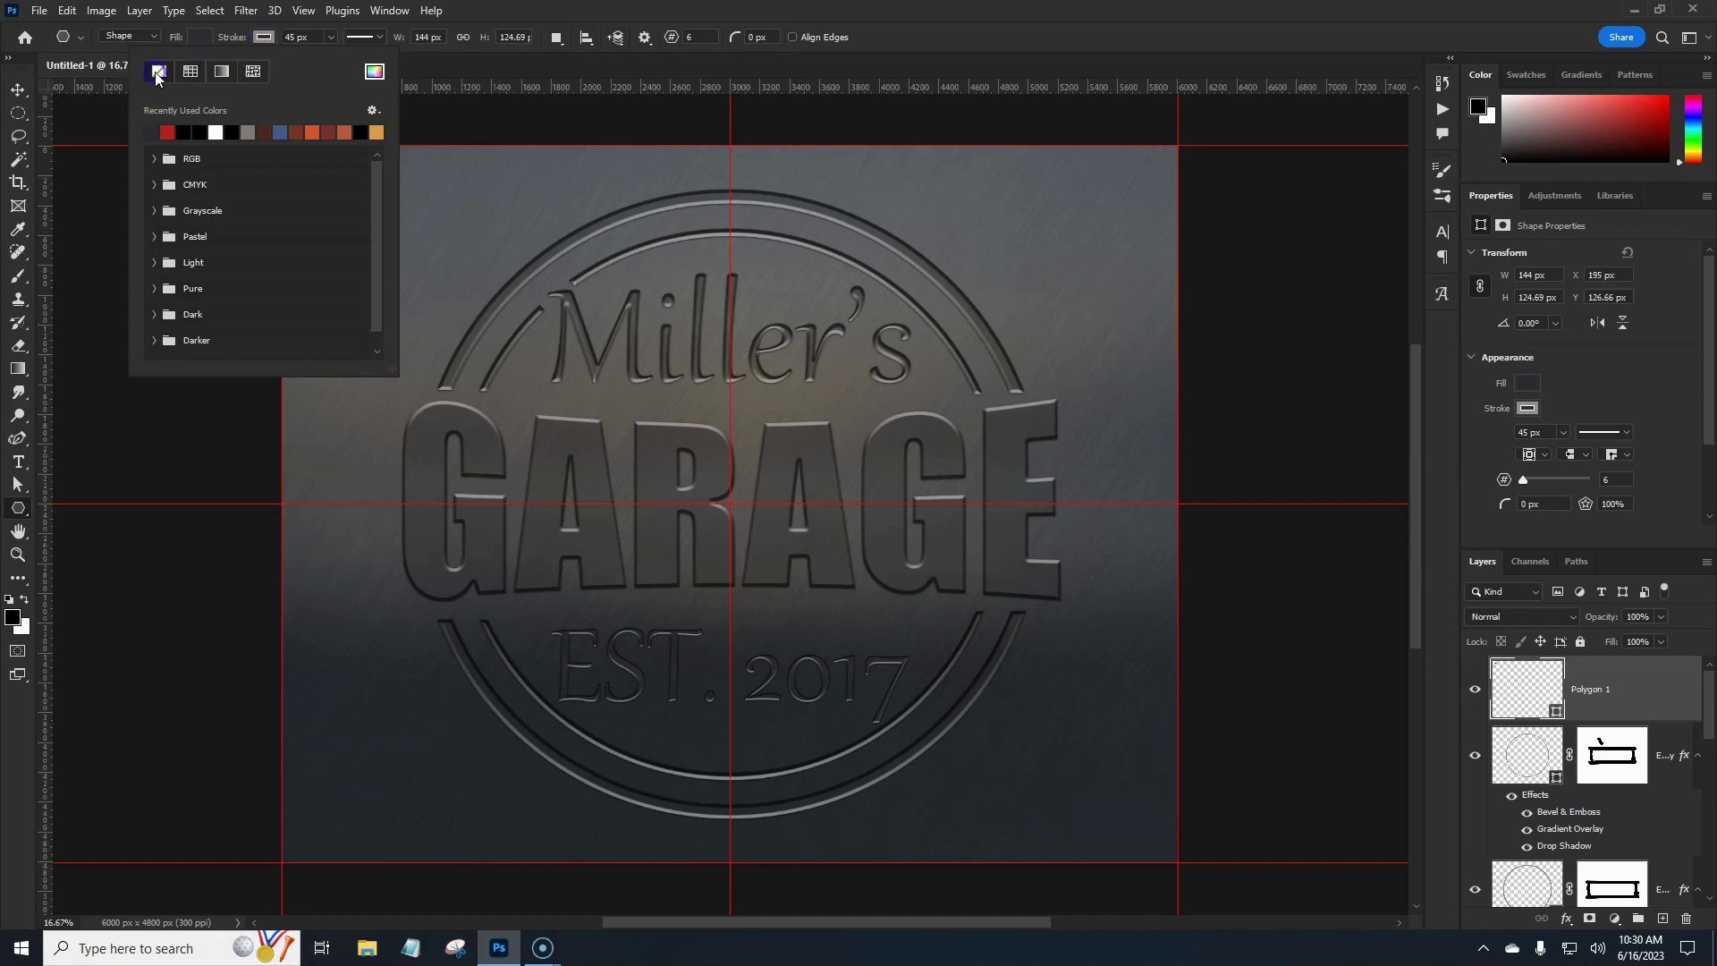
click(547, 14)
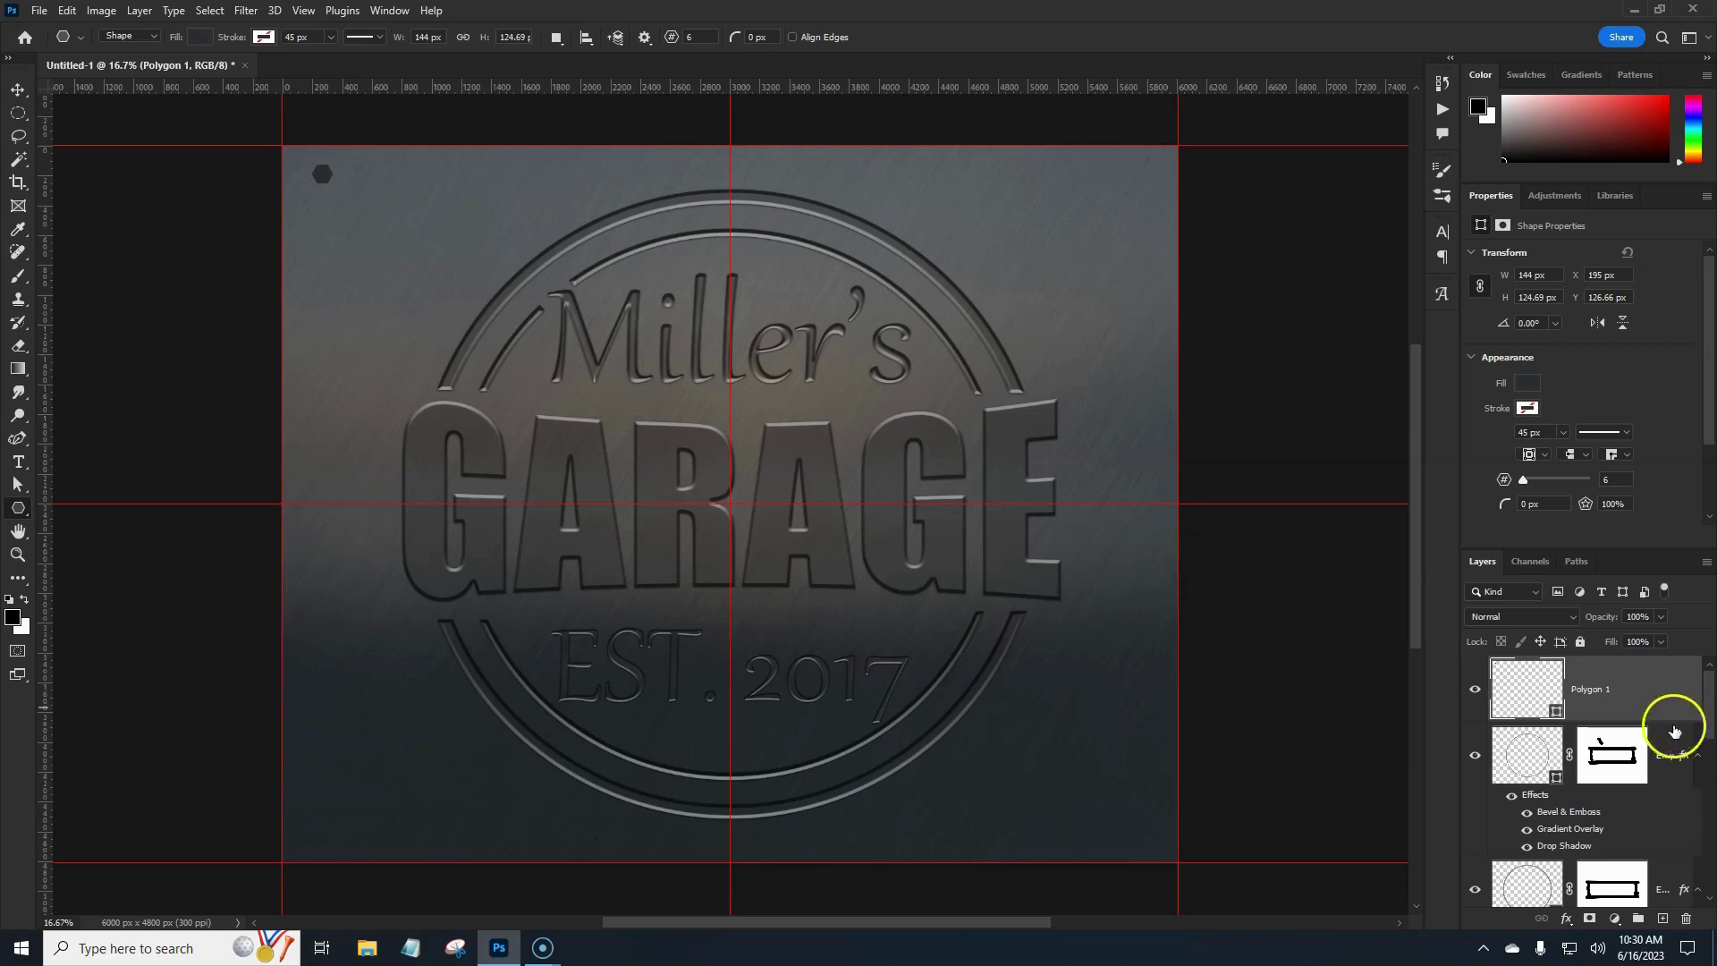
Step: Set alignment relative to the canvas and align the hexagon to the canvas's left and top edges
double_click(1652, 698)
click(18, 90)
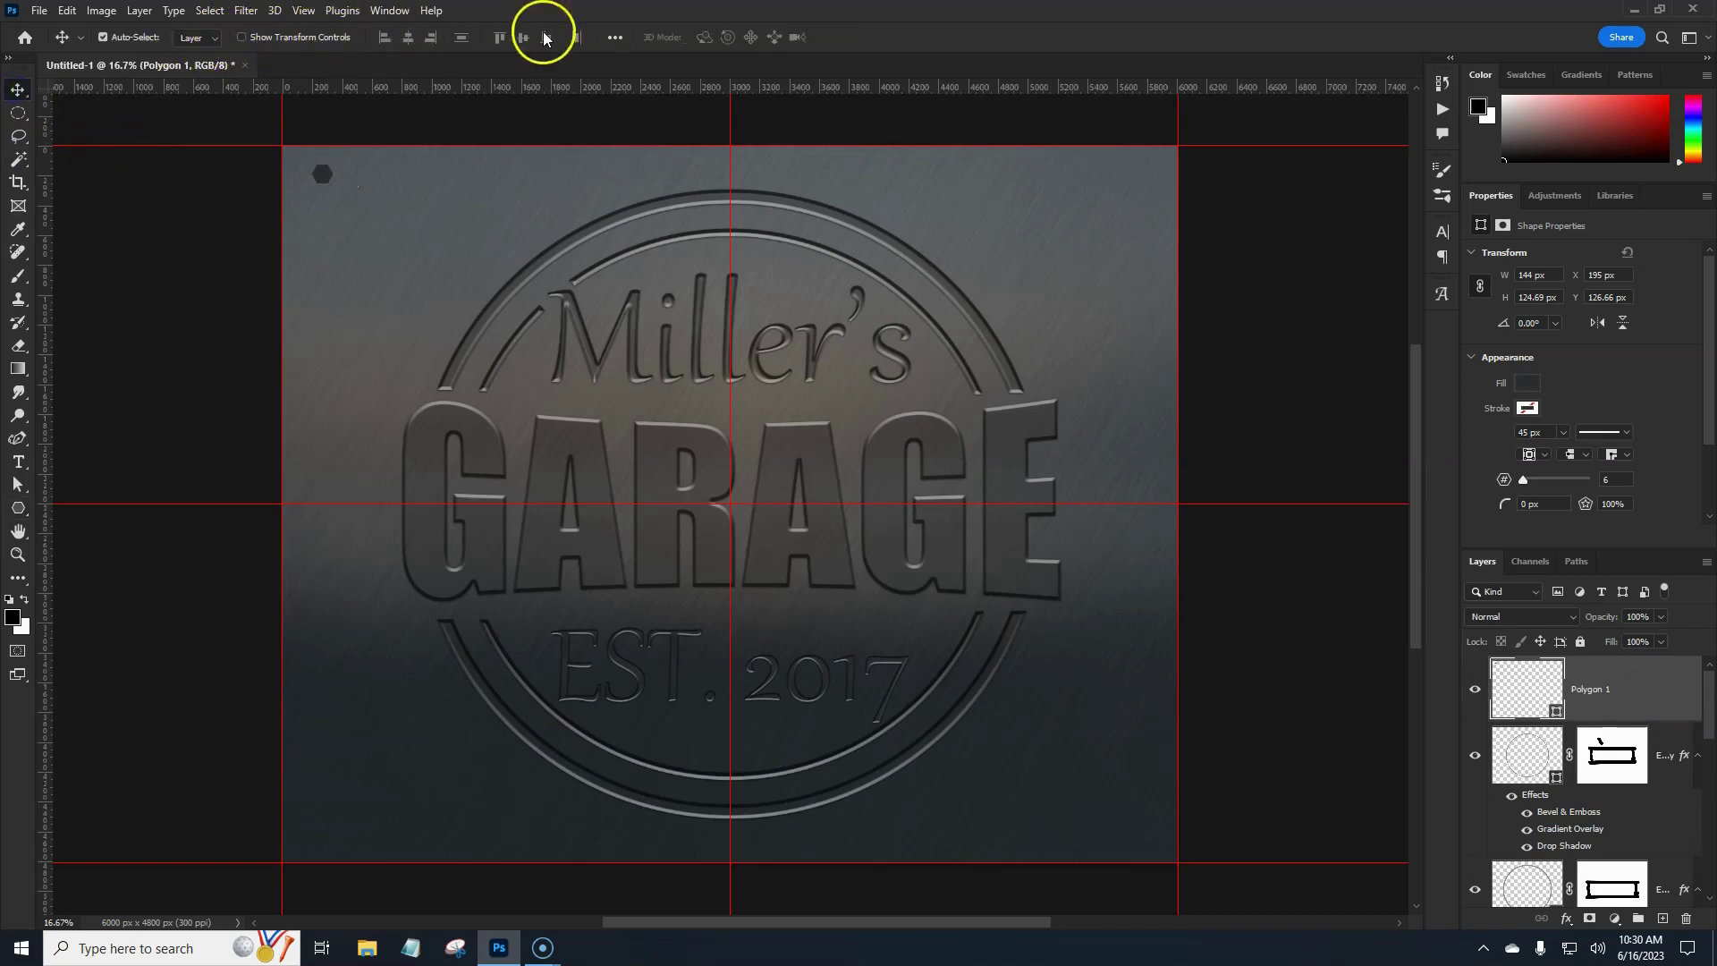
click(615, 38)
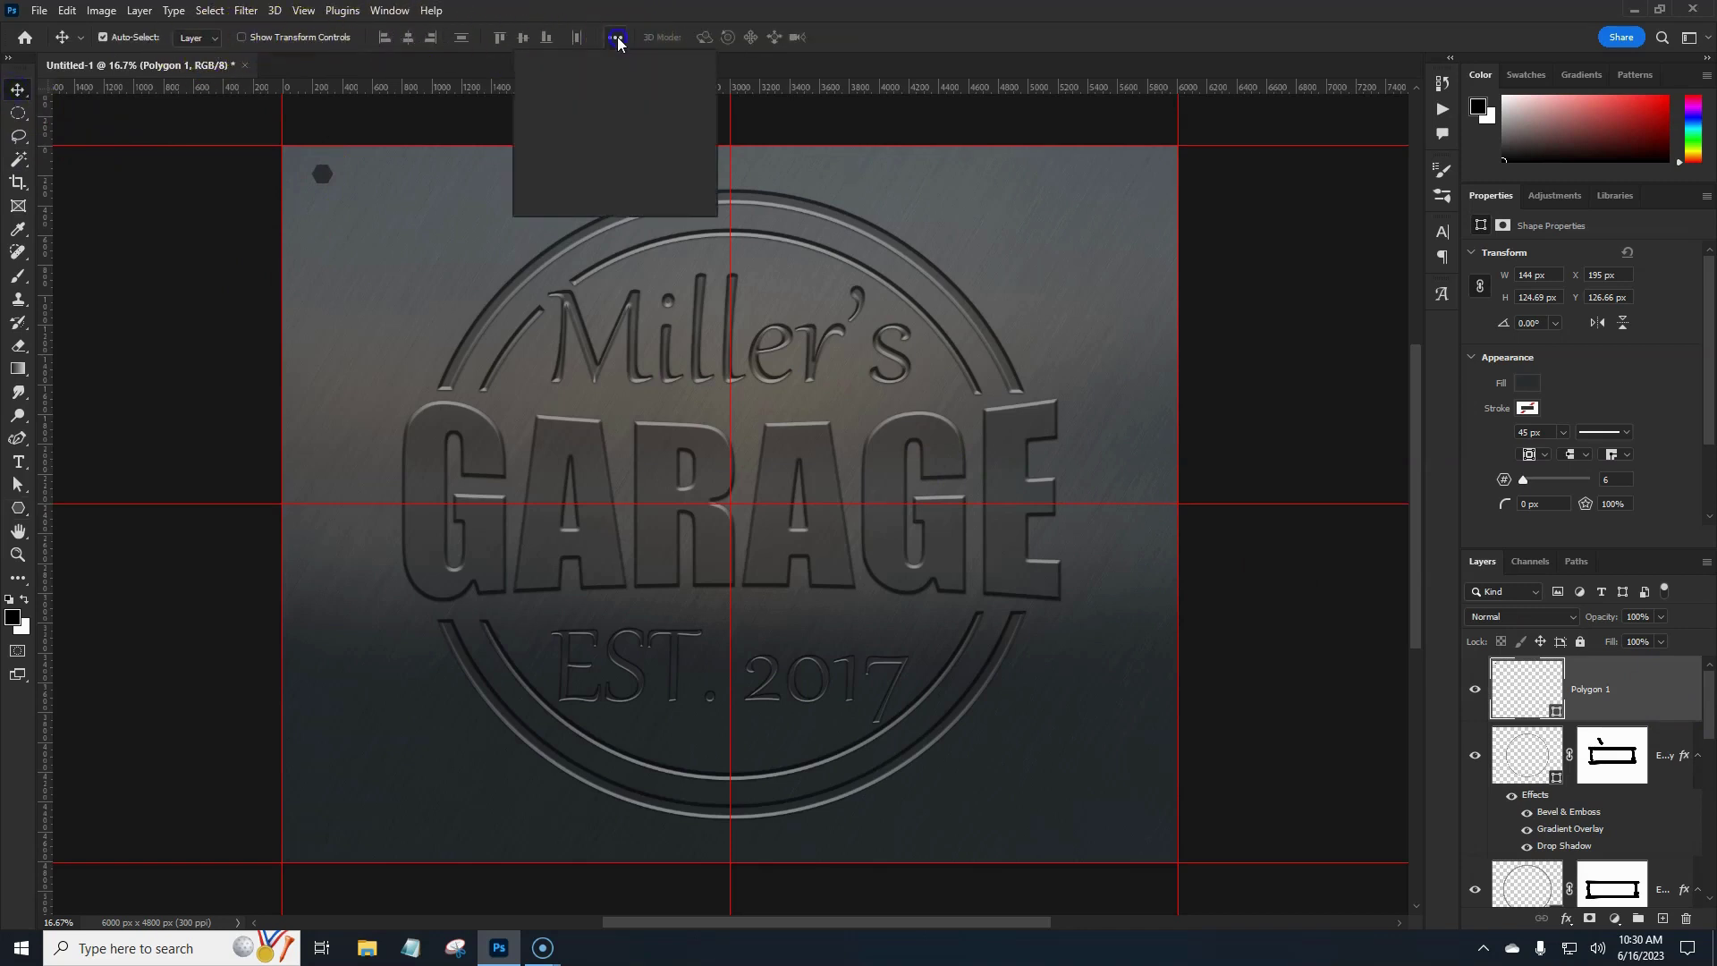
click(665, 200)
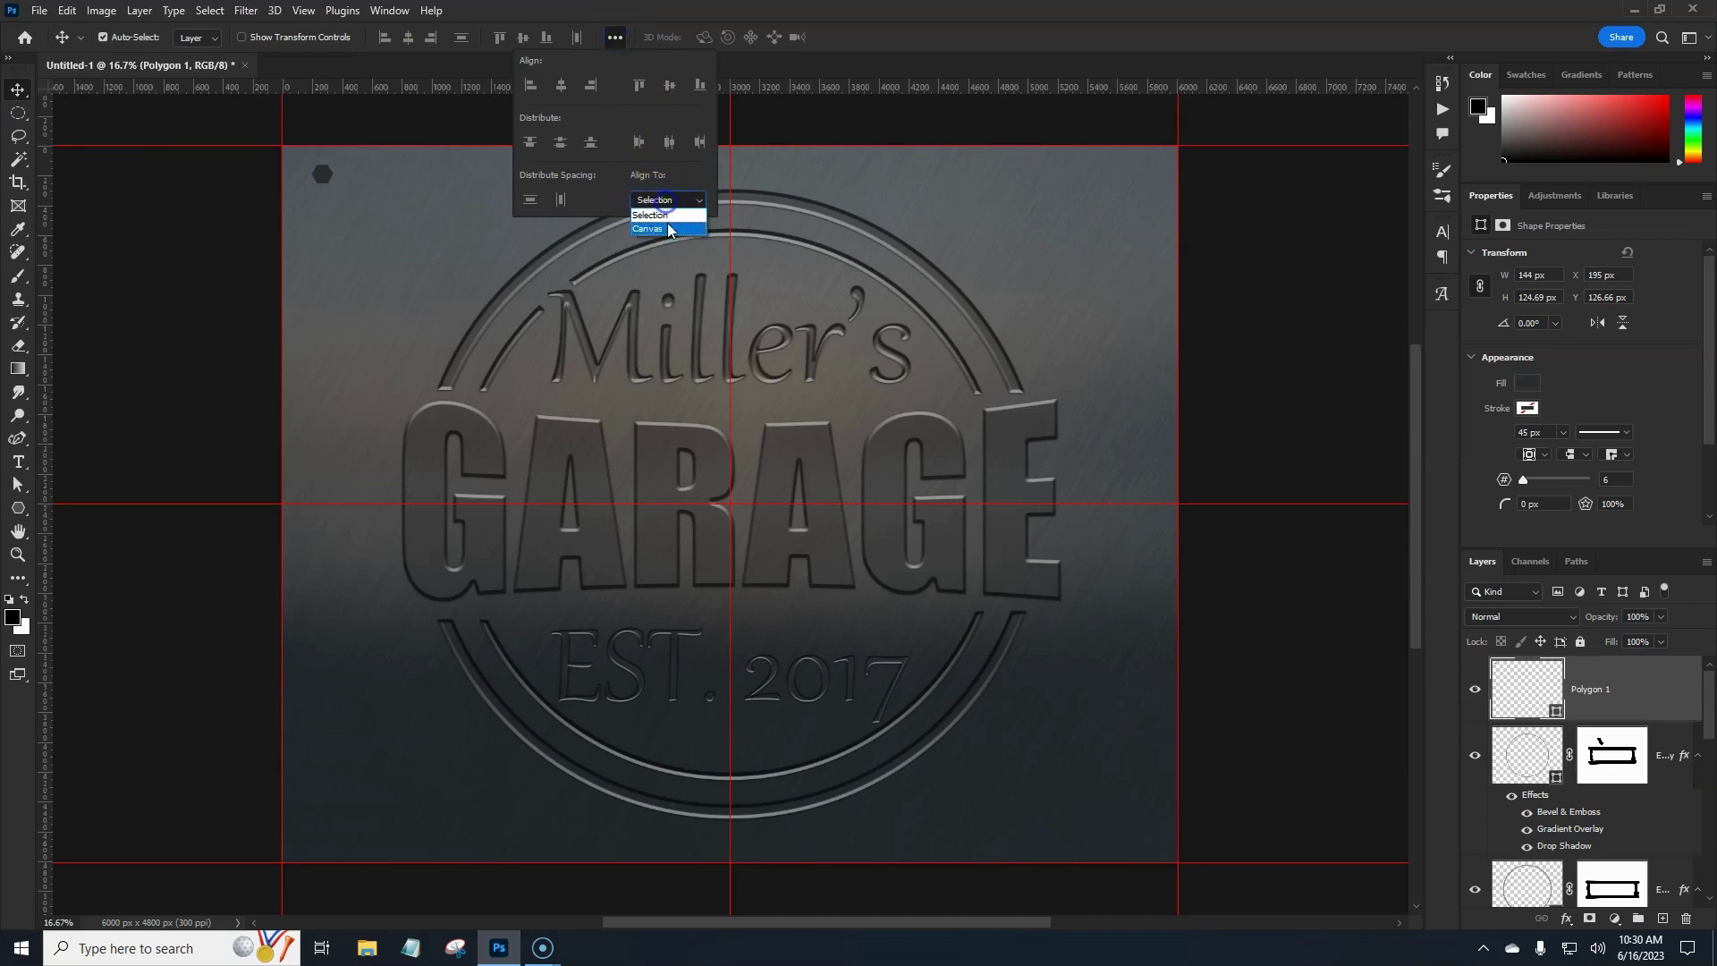
click(668, 229)
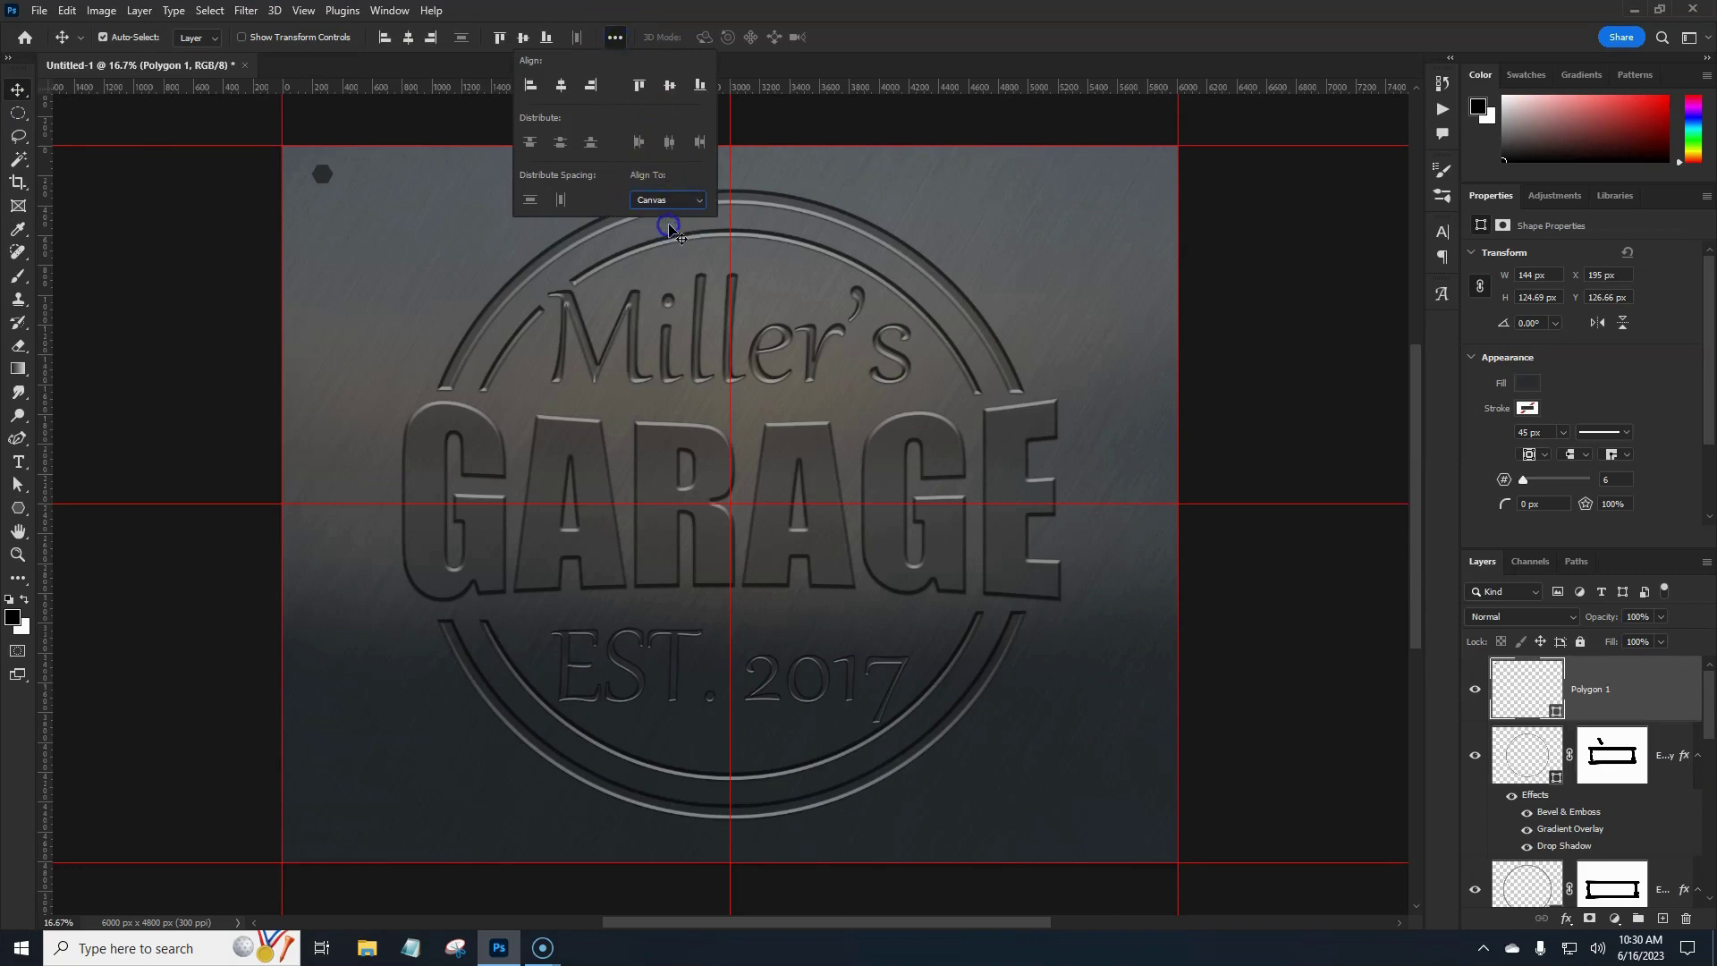
click(530, 87)
click(637, 86)
click(901, 14)
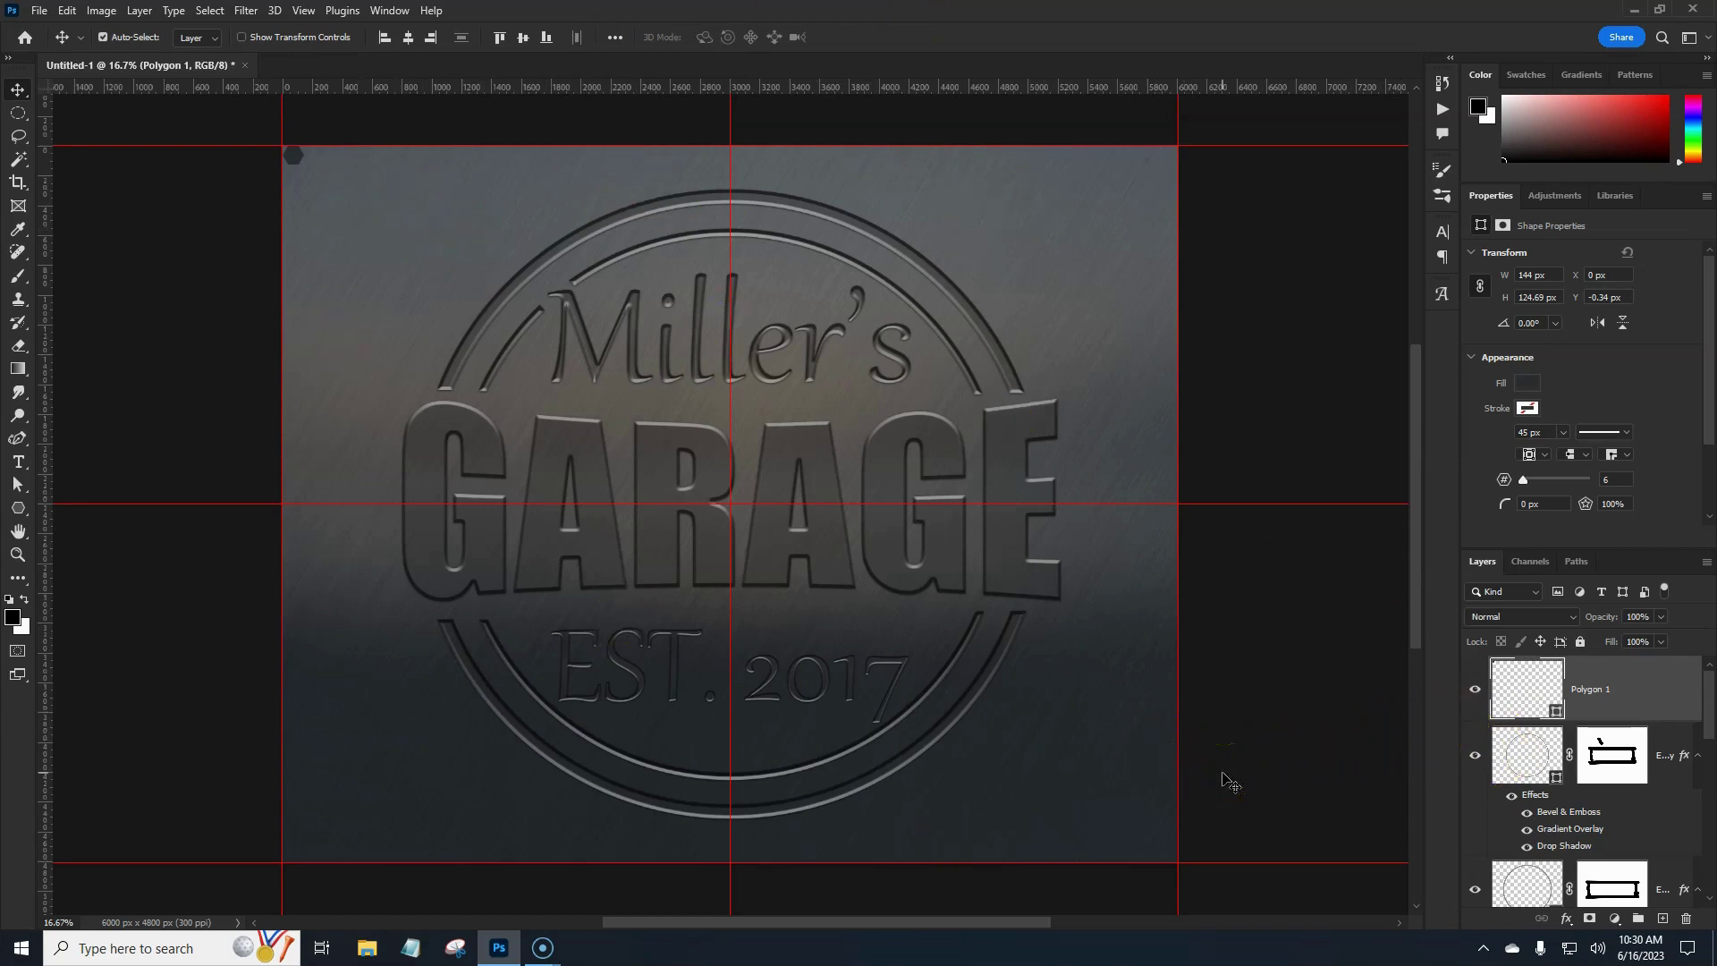
Step: Duplicate the hexagon three times and align the copies to the other three canvas corners
key(ctrl+j)
key(ctrl+j)
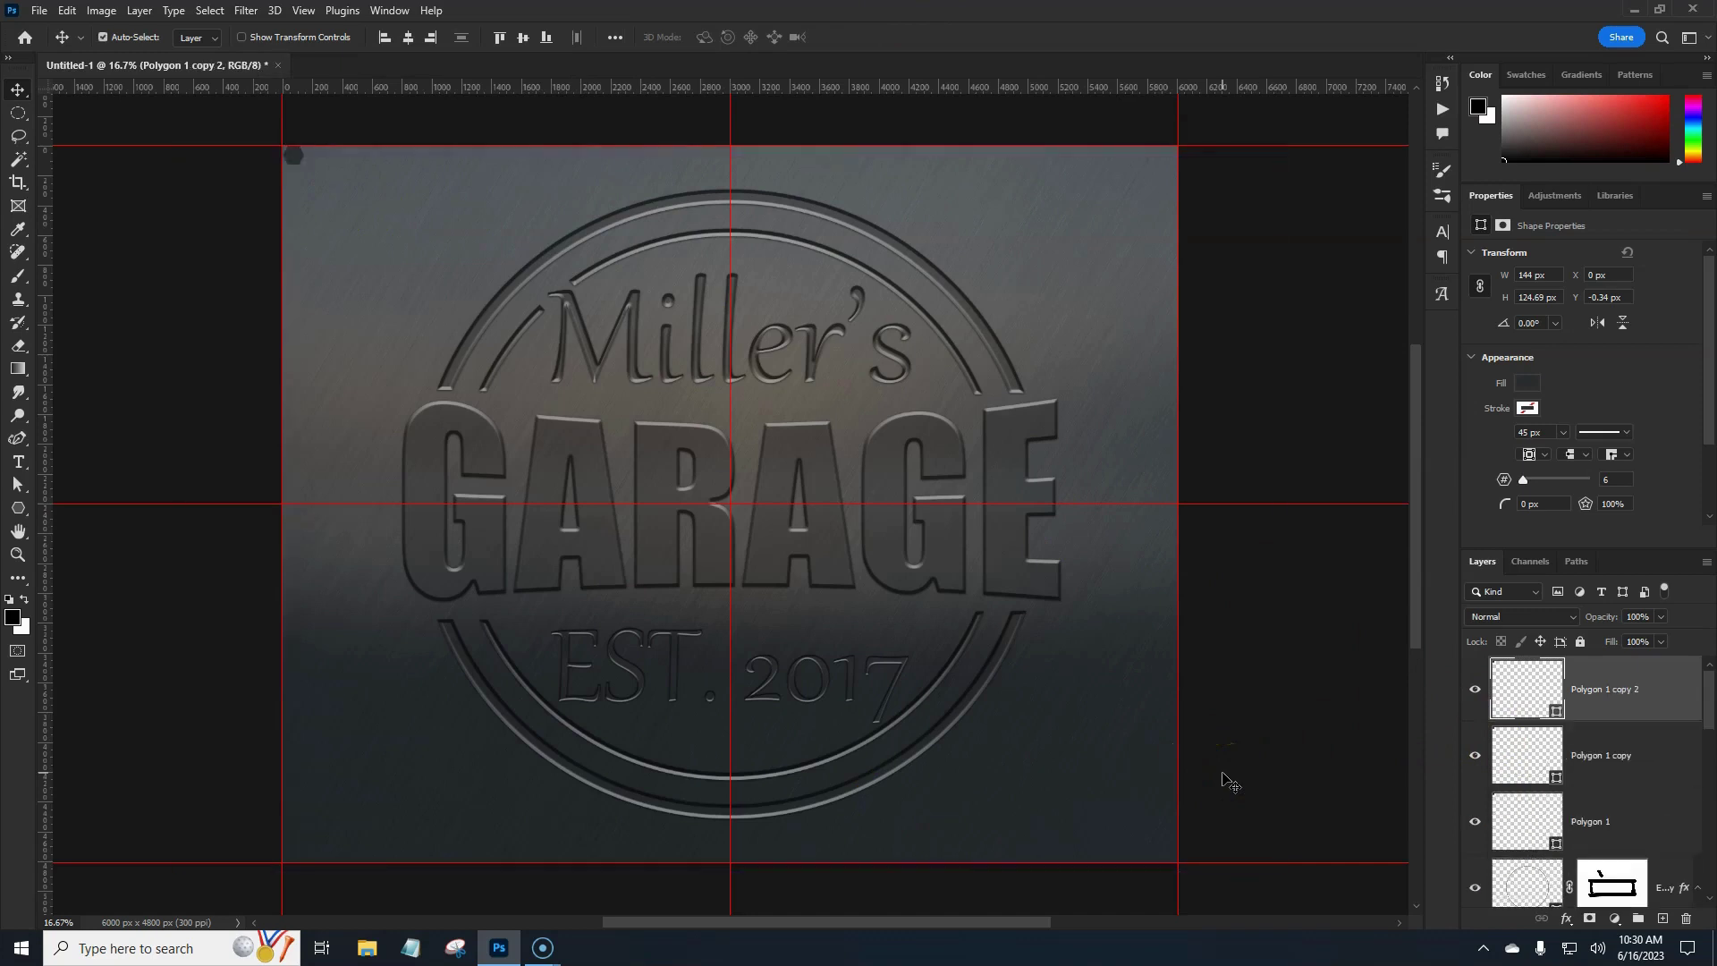
key(ctrl+j)
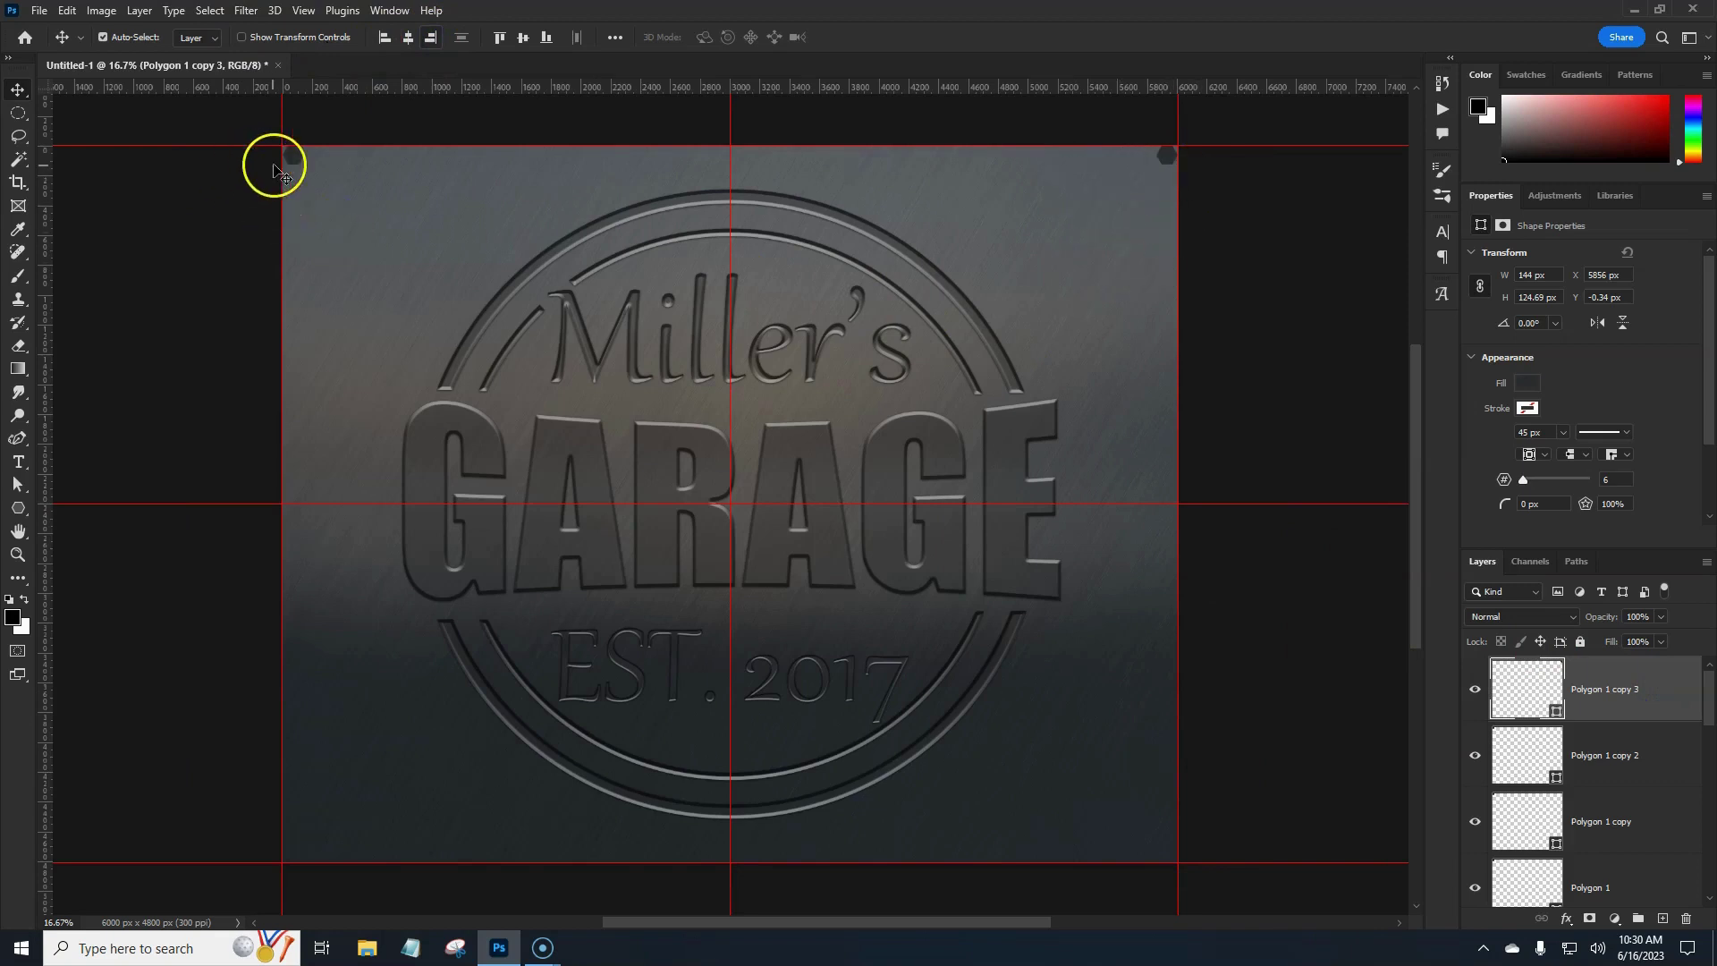
click(297, 161)
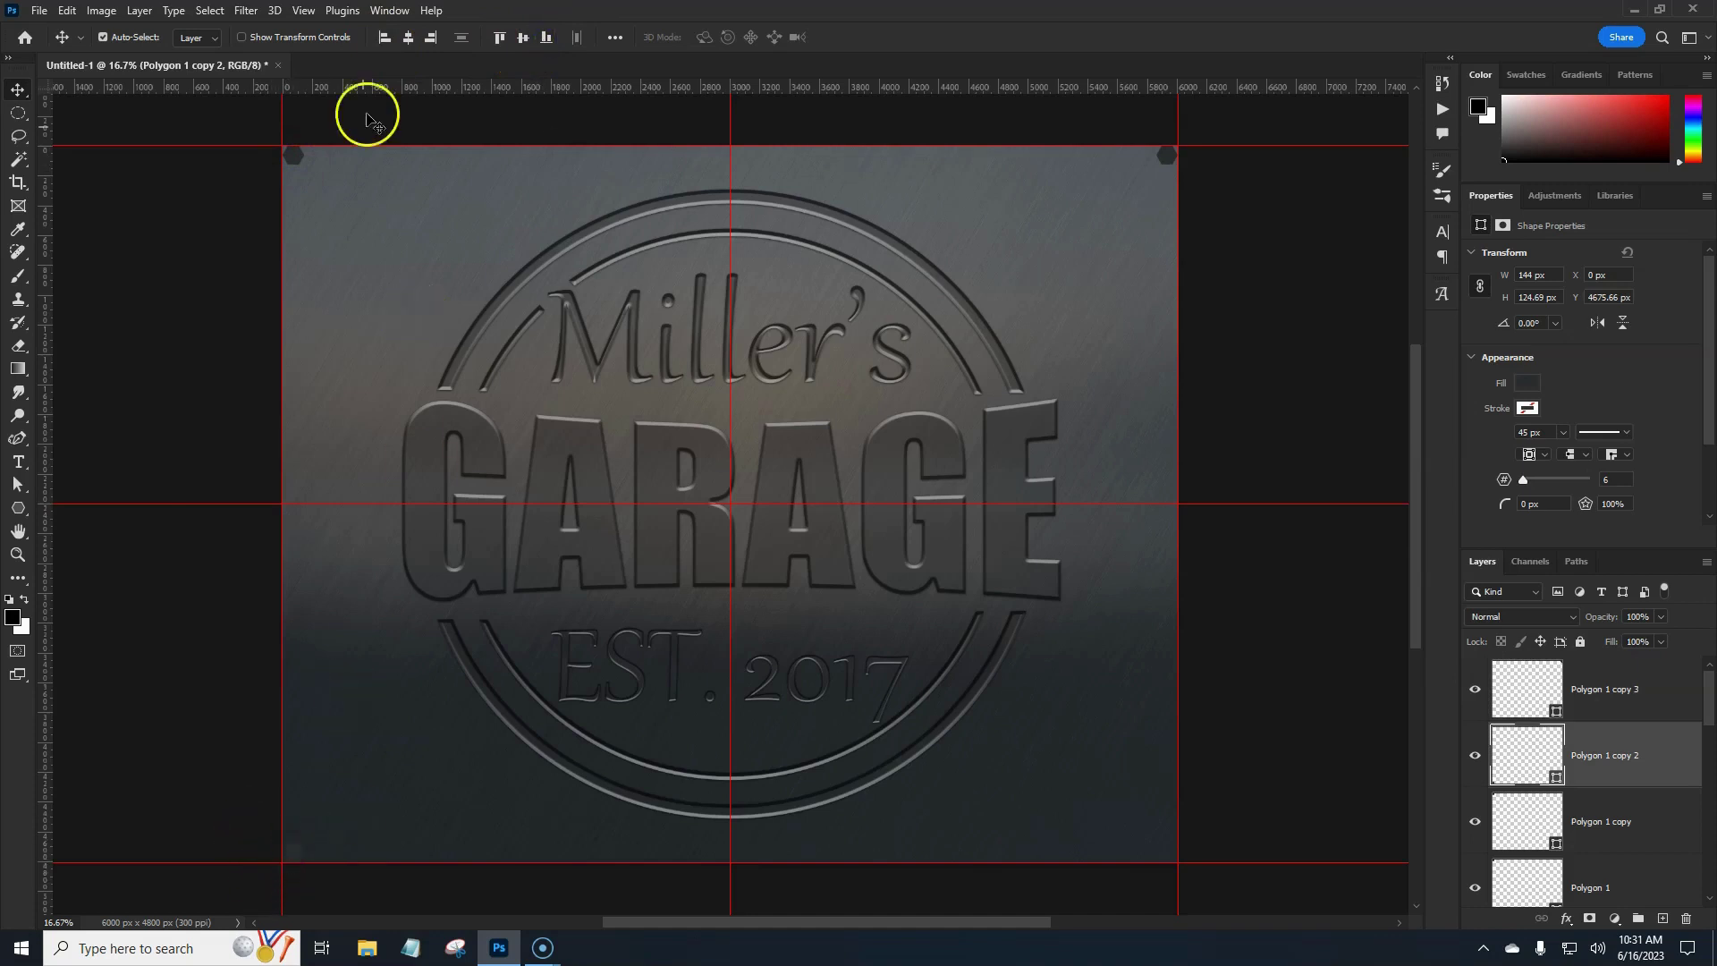
click(295, 162)
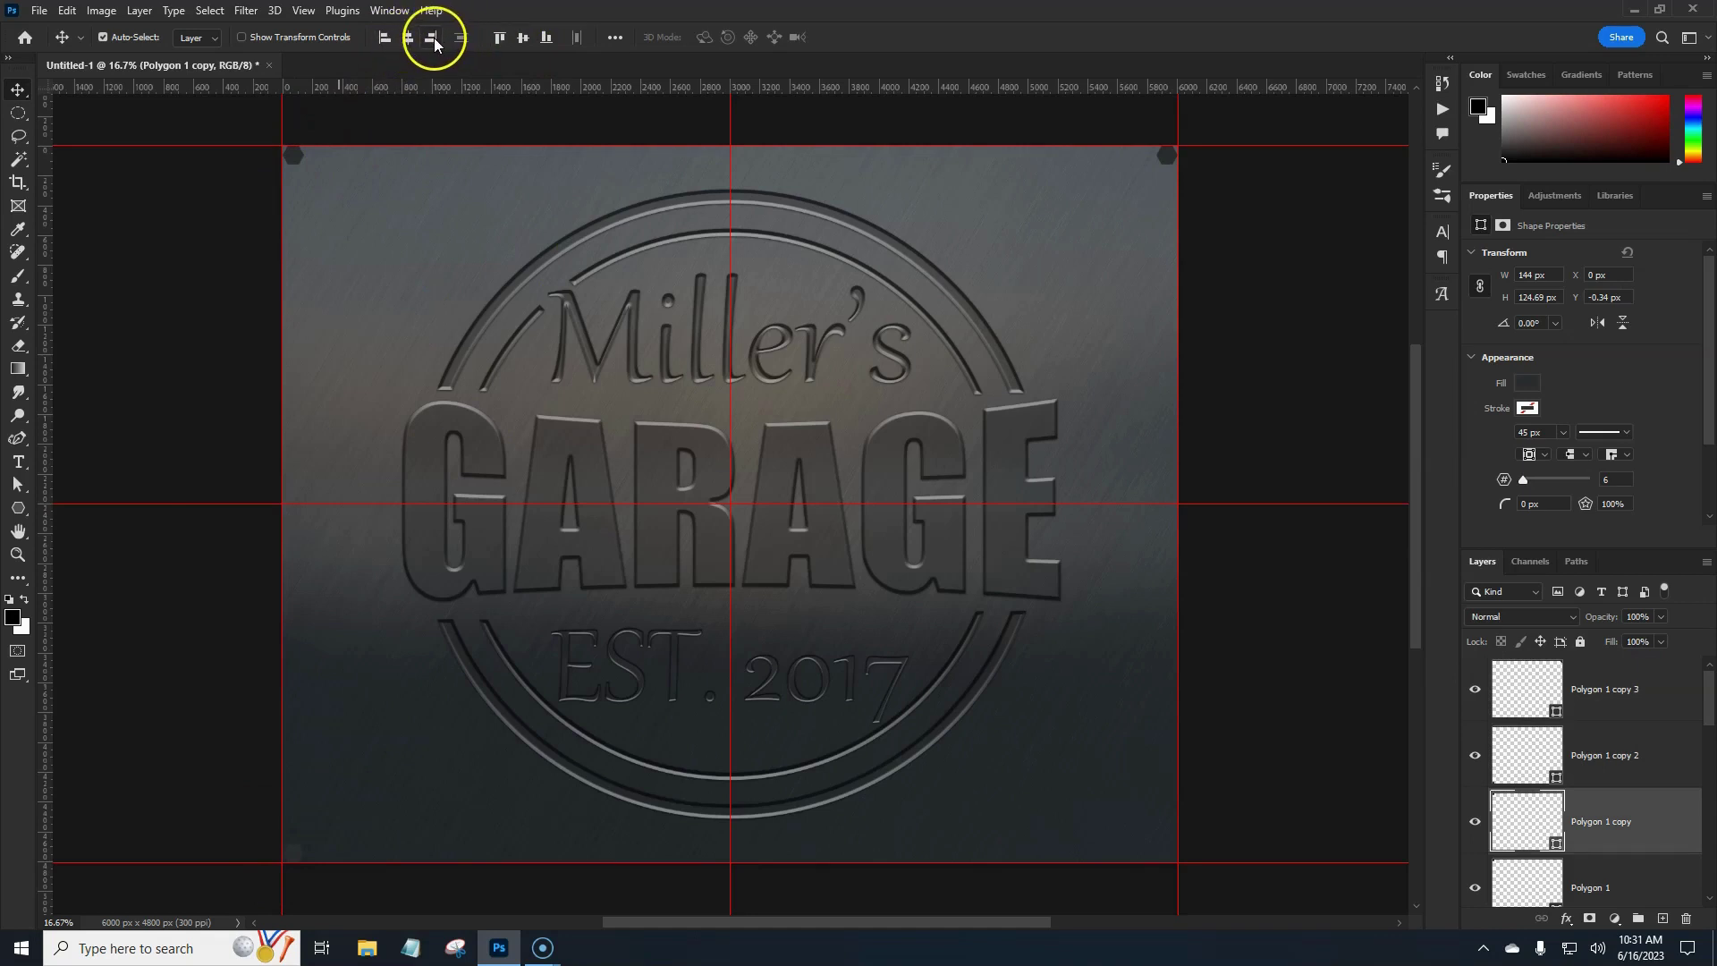
click(433, 38)
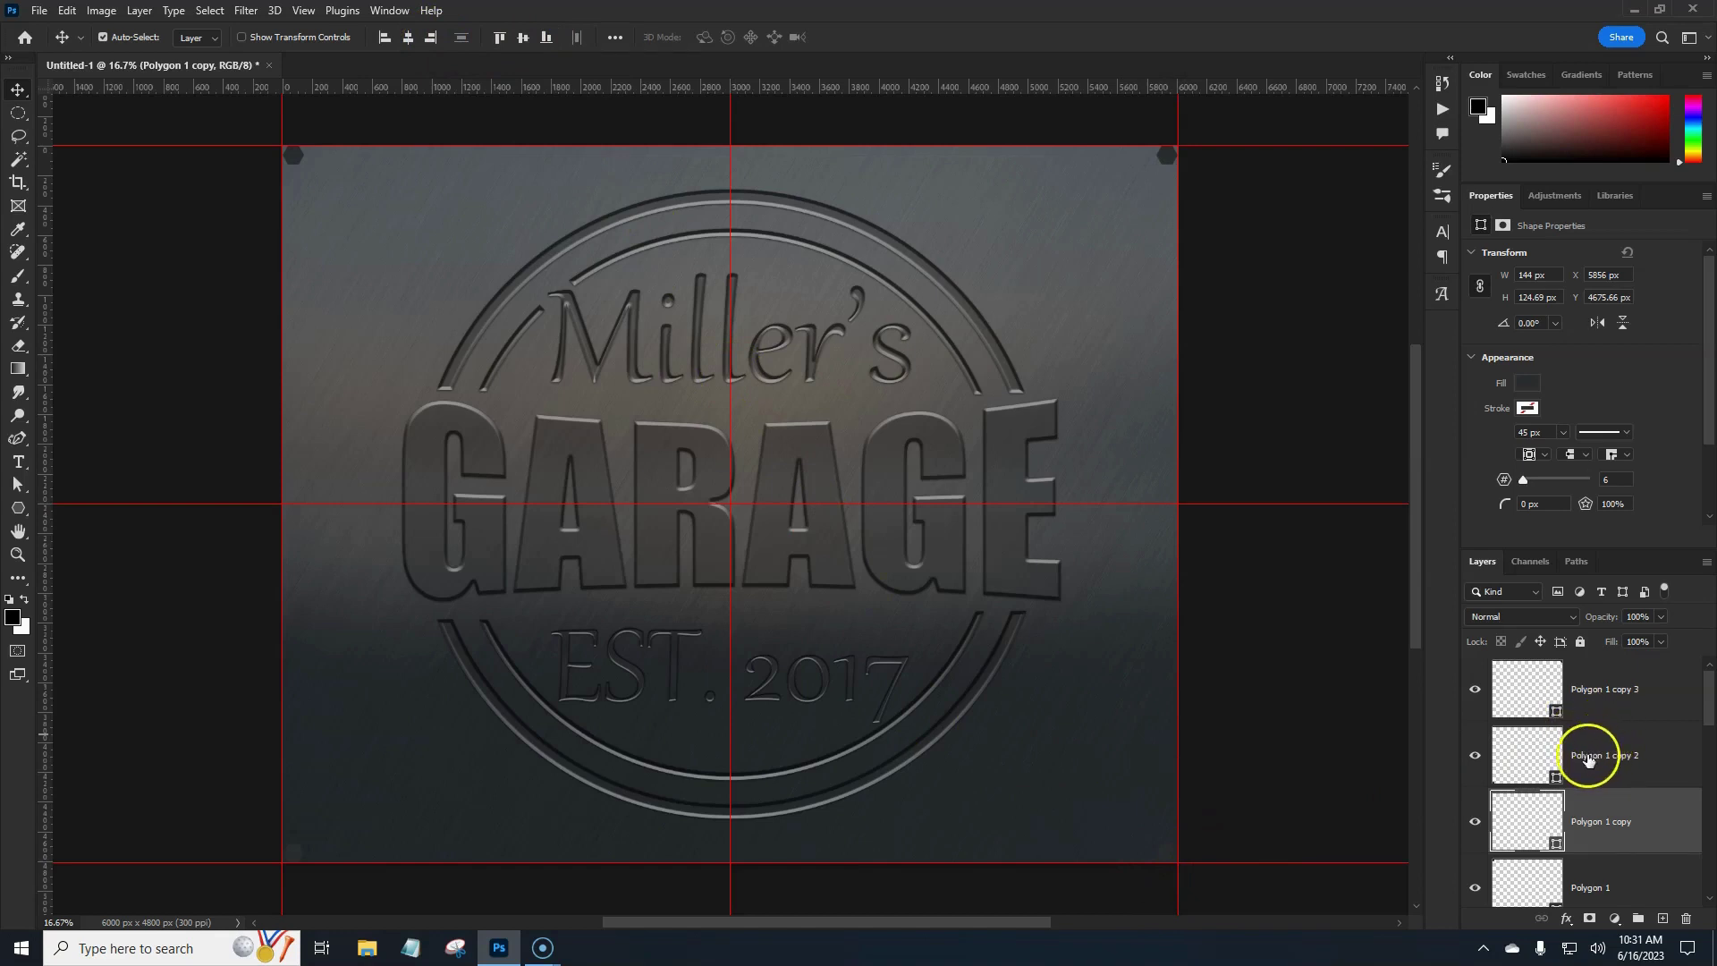
Step: Move the upper-right hexagon 100 px down and 100 px inward from the canvas corner
click(1646, 700)
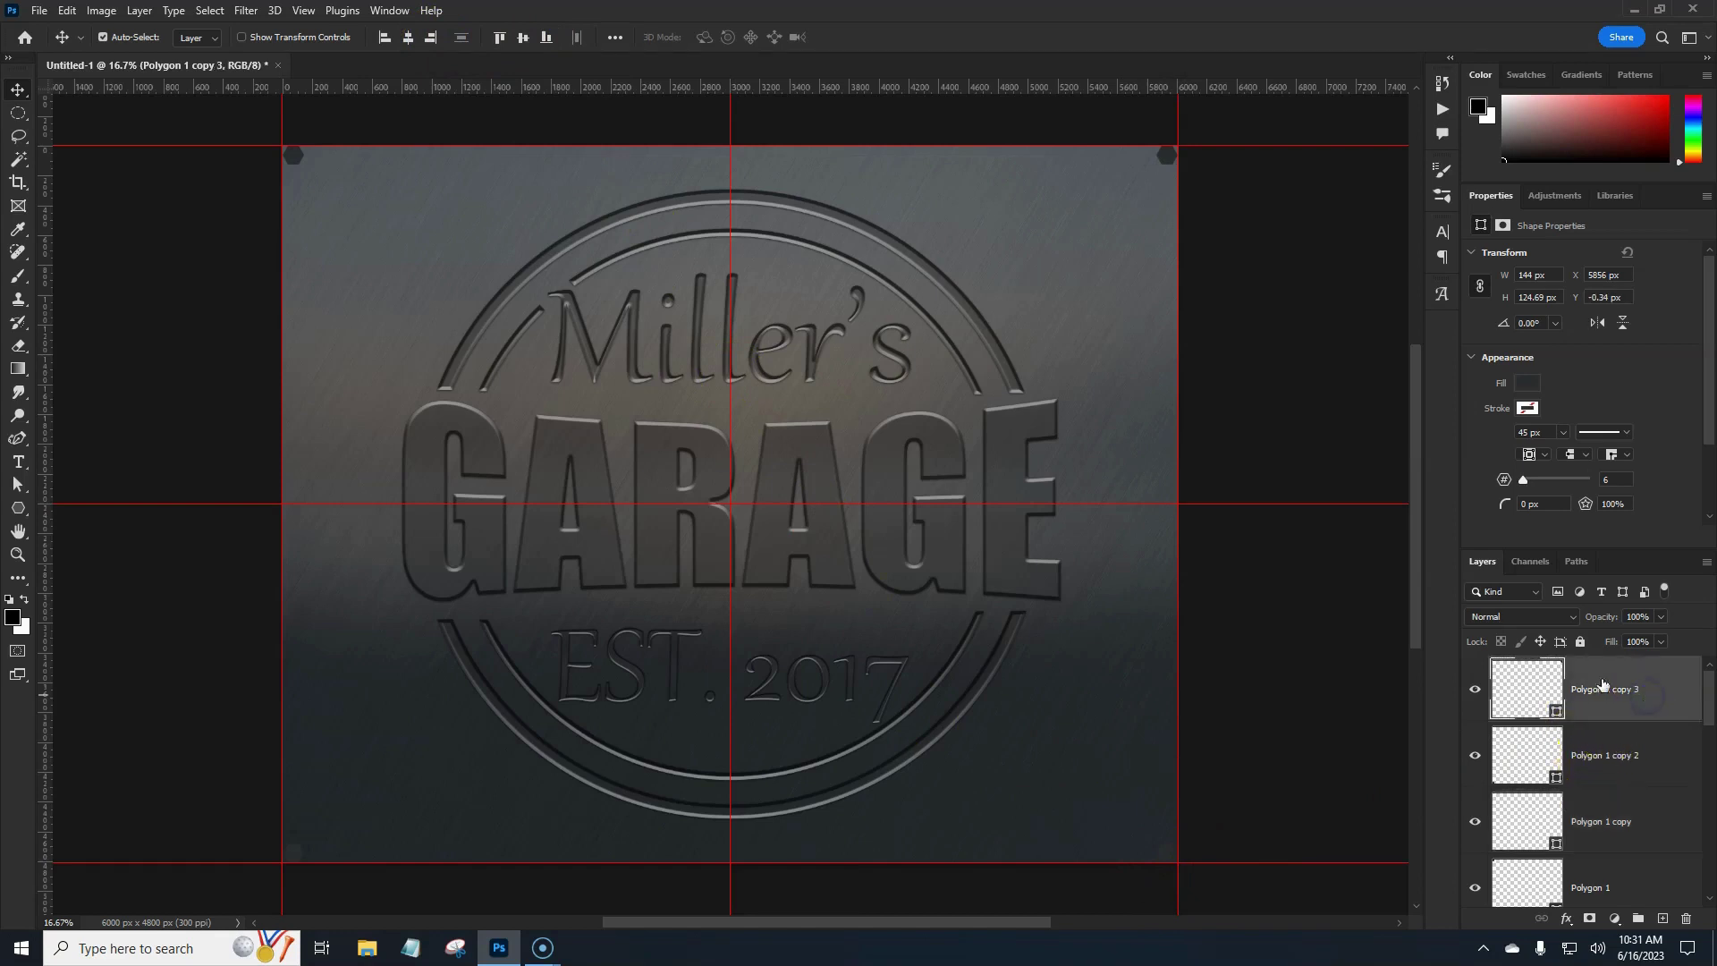
click(1649, 703)
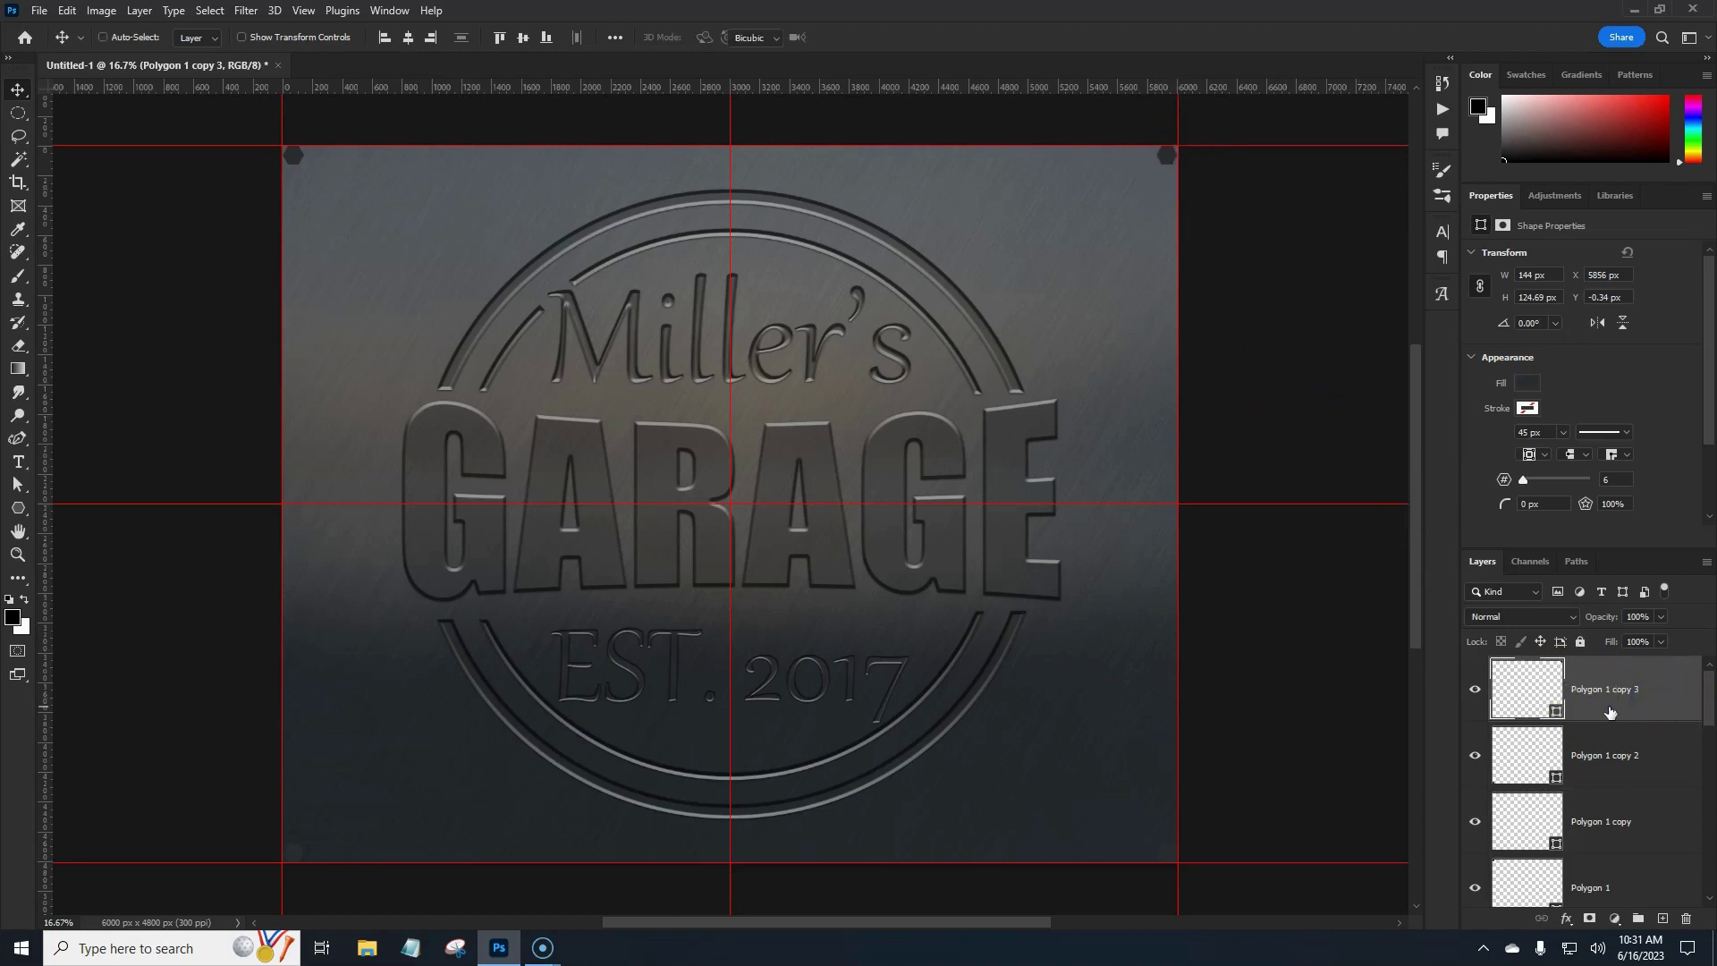
key(ctrl+t)
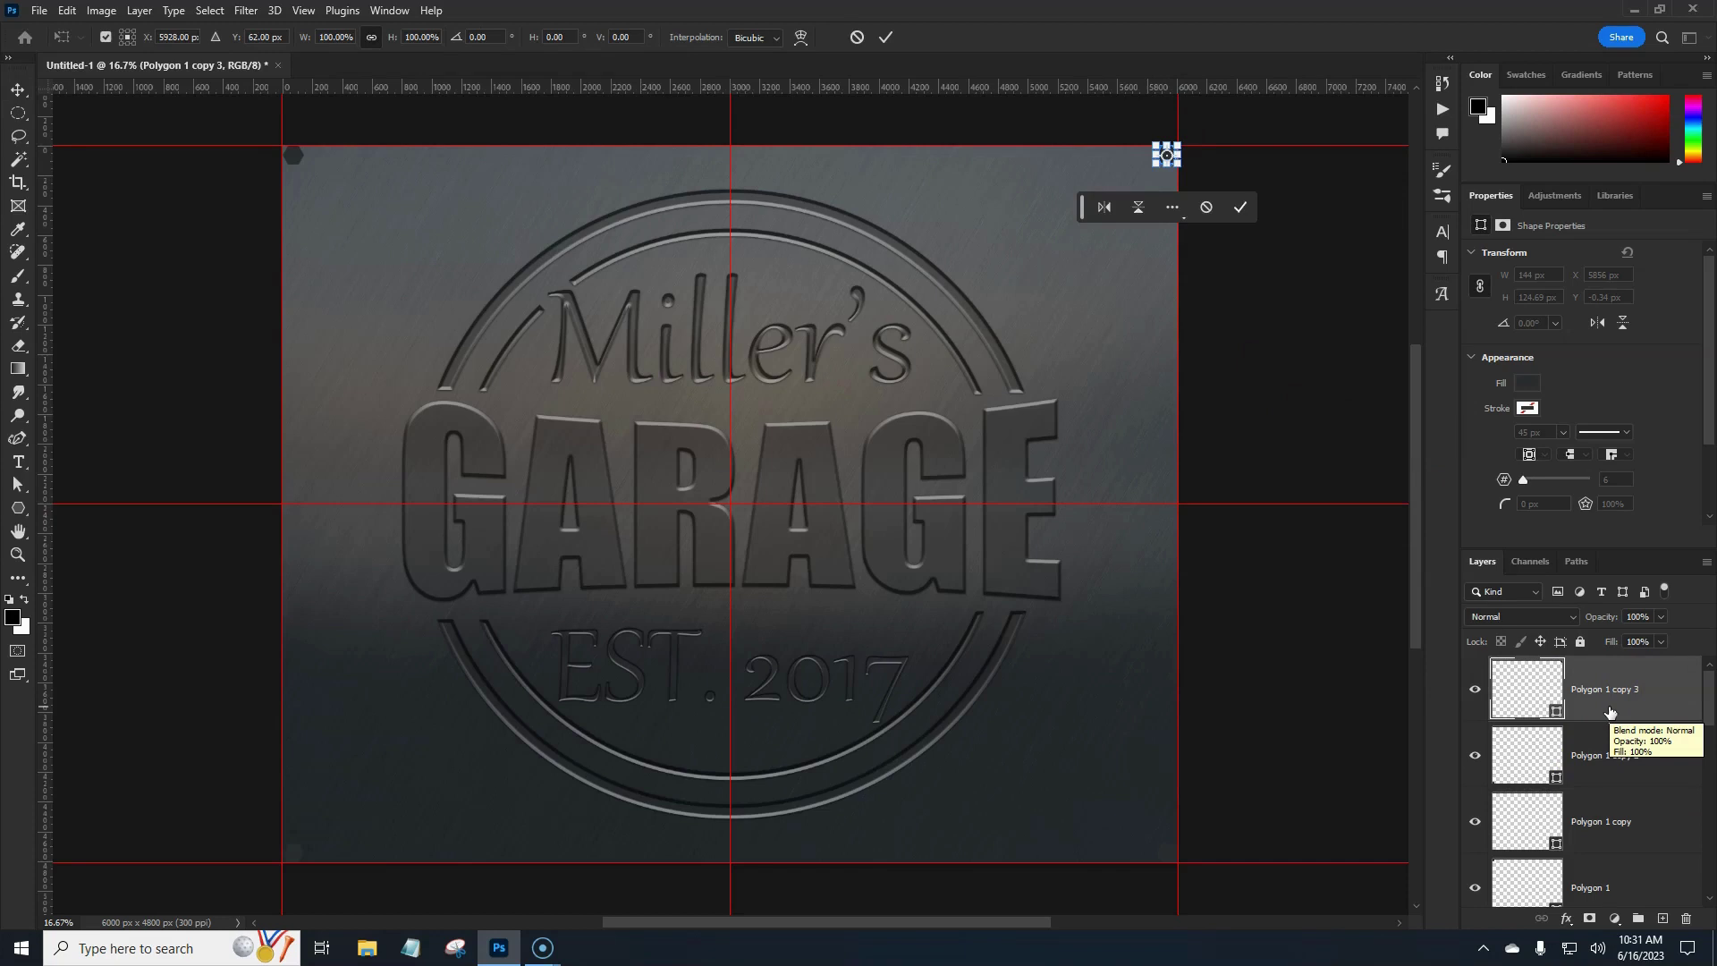
key(shift+Down)
key(shift+Down)
key(shift+Down)
key(shift+Down)
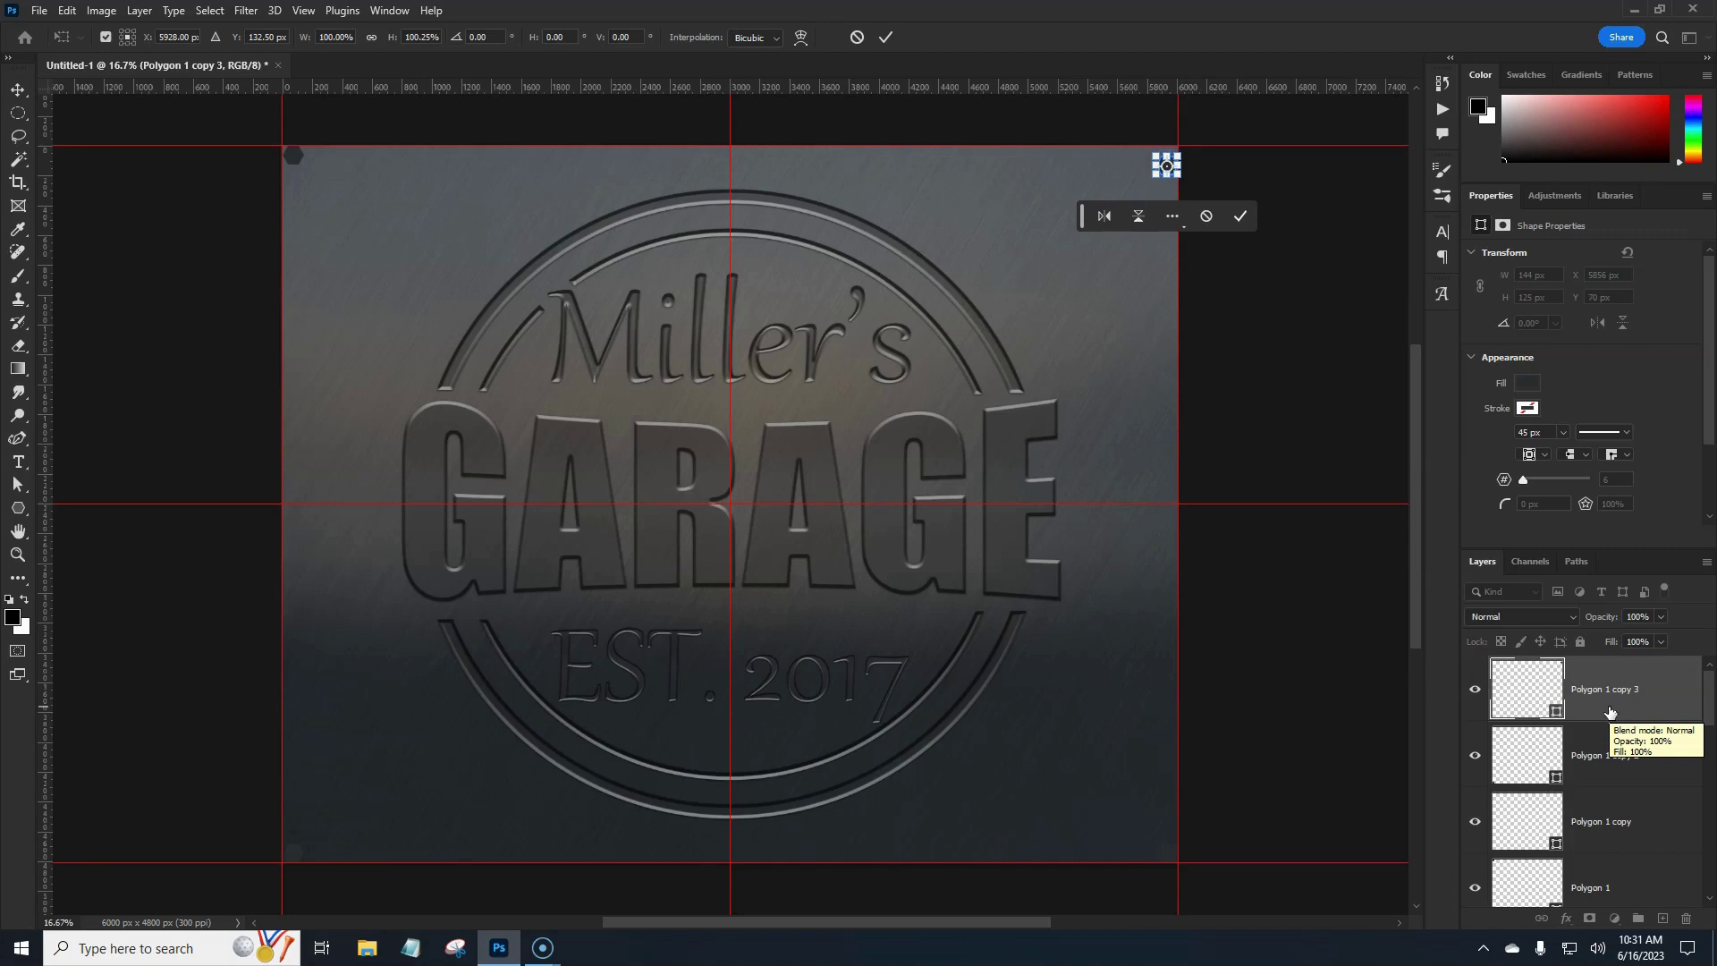
key(shift+Down)
key(shift+Down)
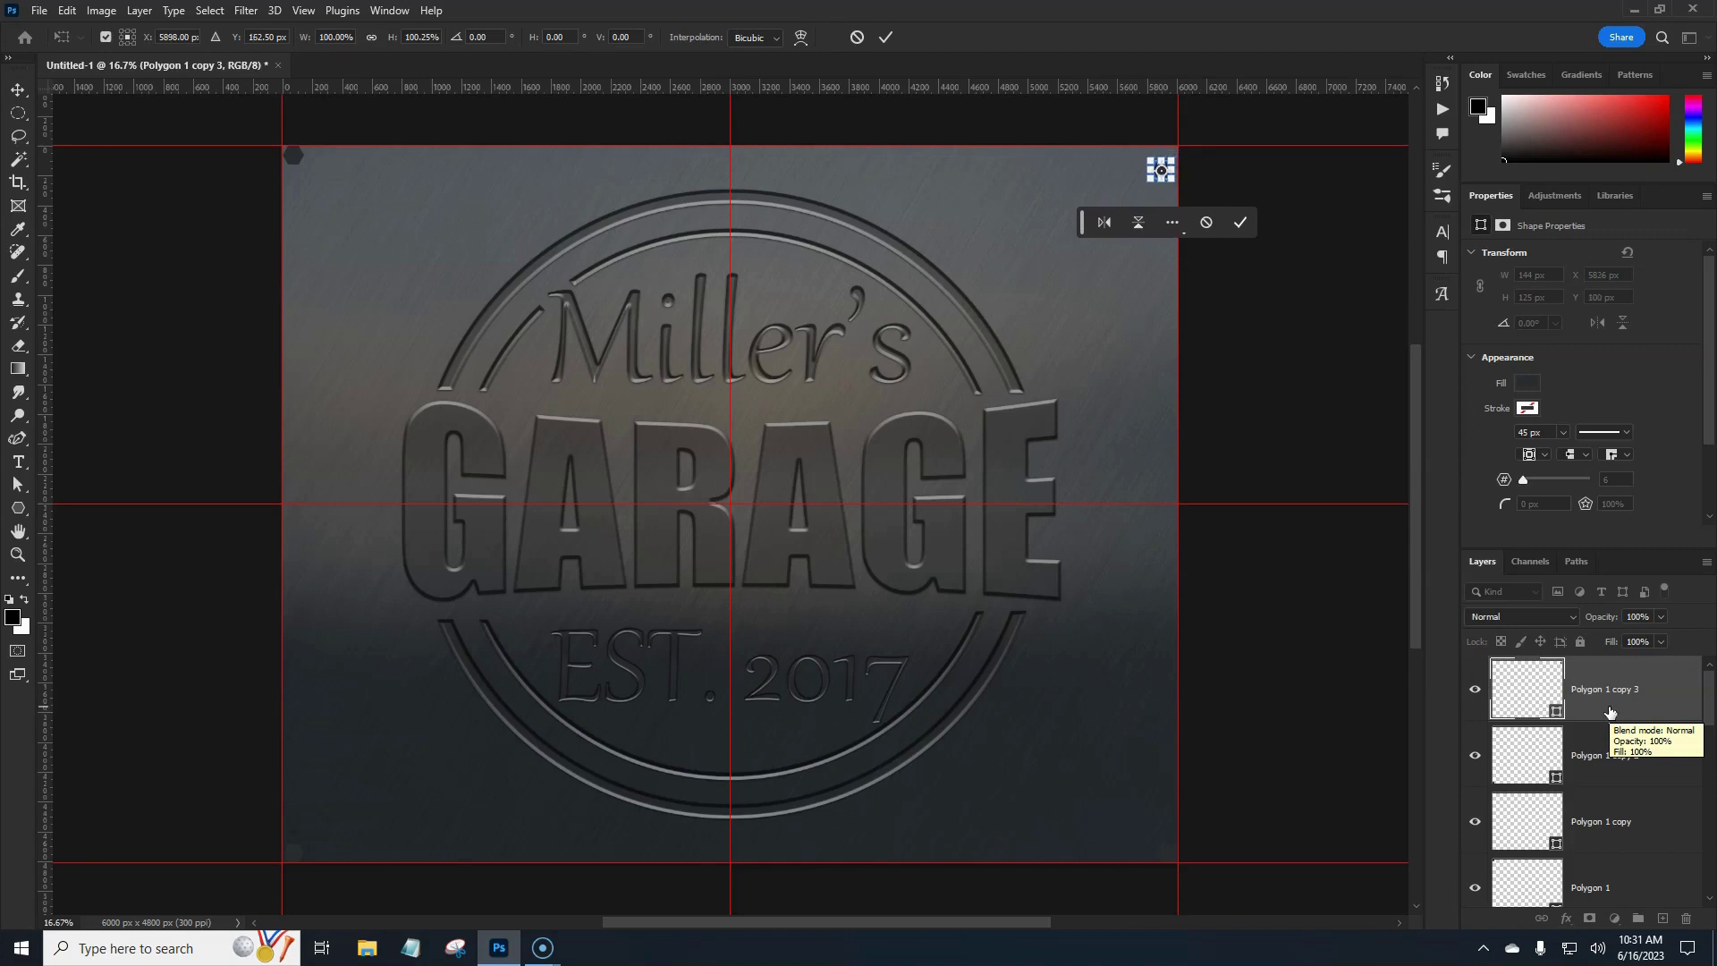
key(shift+Left)
key(shift+Left)
key(shift+Left)
key(shift+Left)
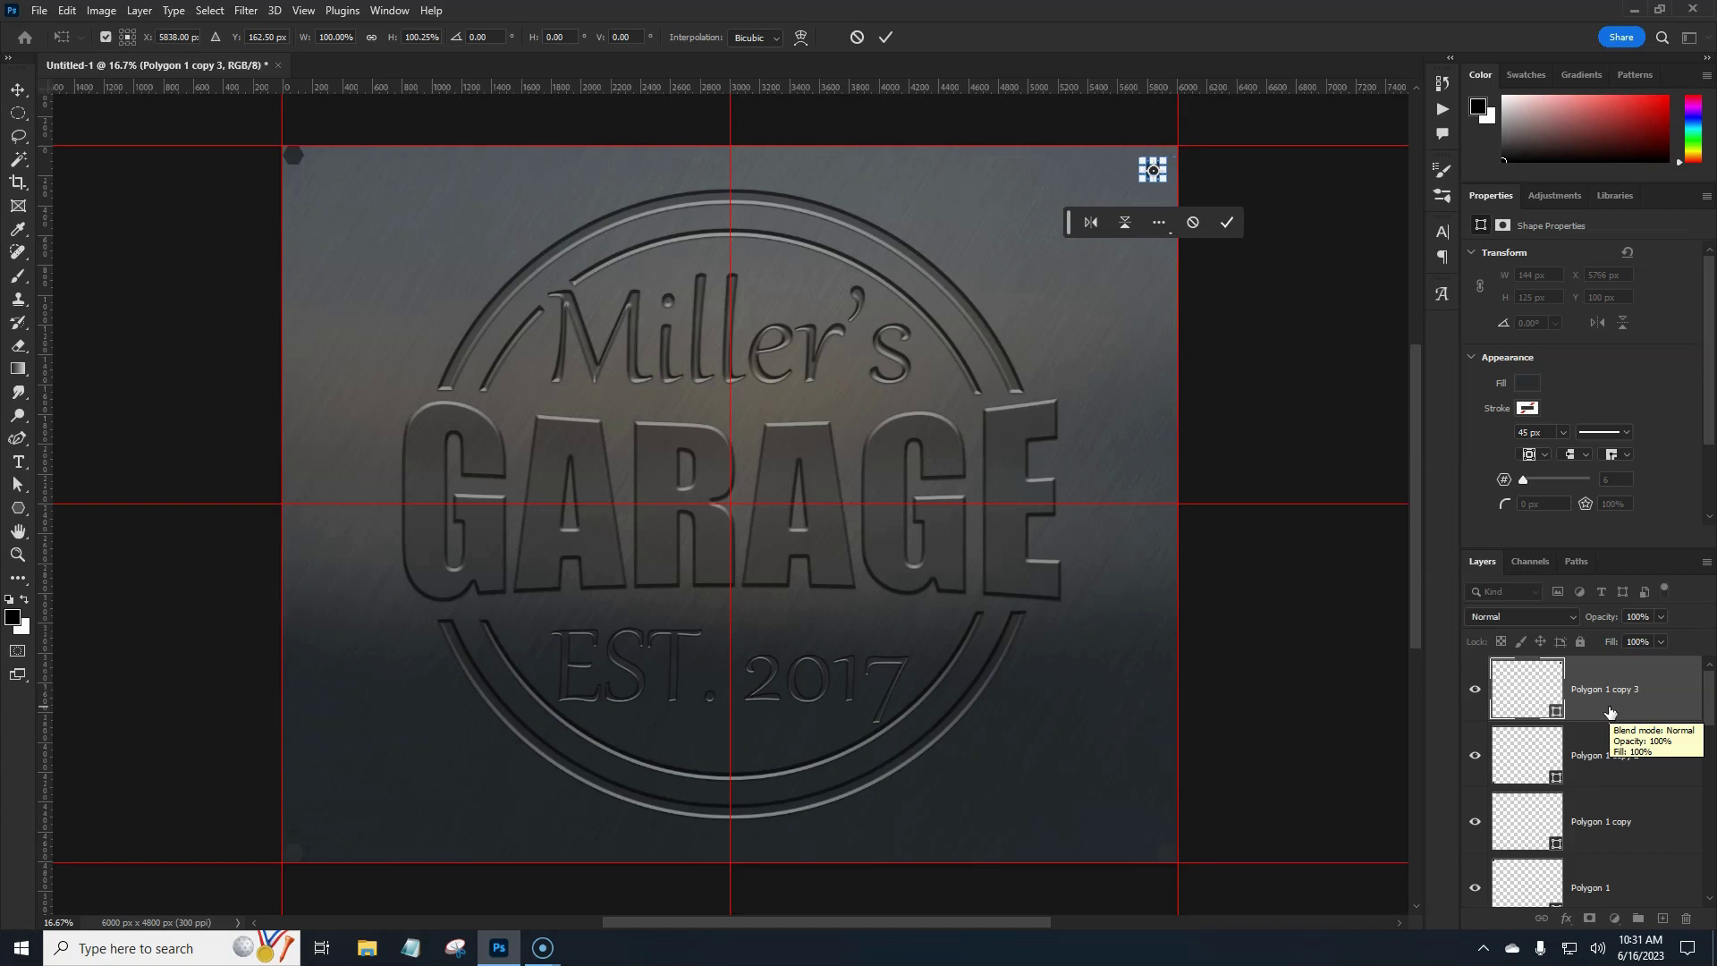
key(Return)
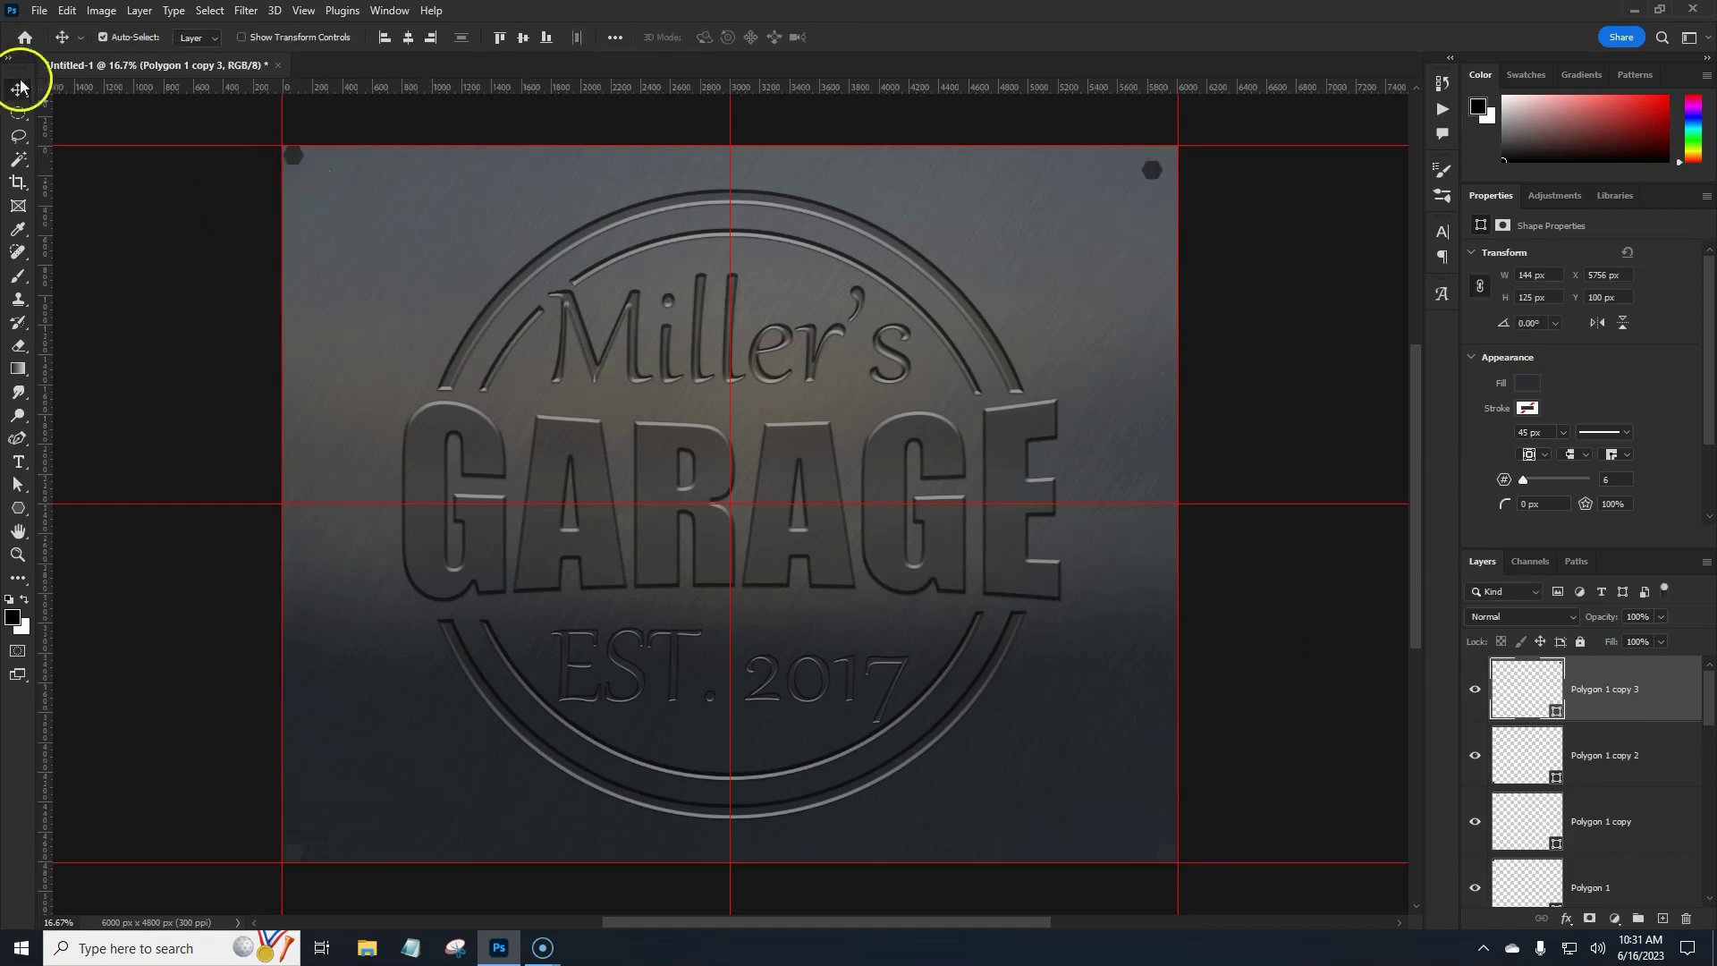
Step: Move the upper-left hexagon 100 px inward and 100 px down from the canvas corner
click(298, 161)
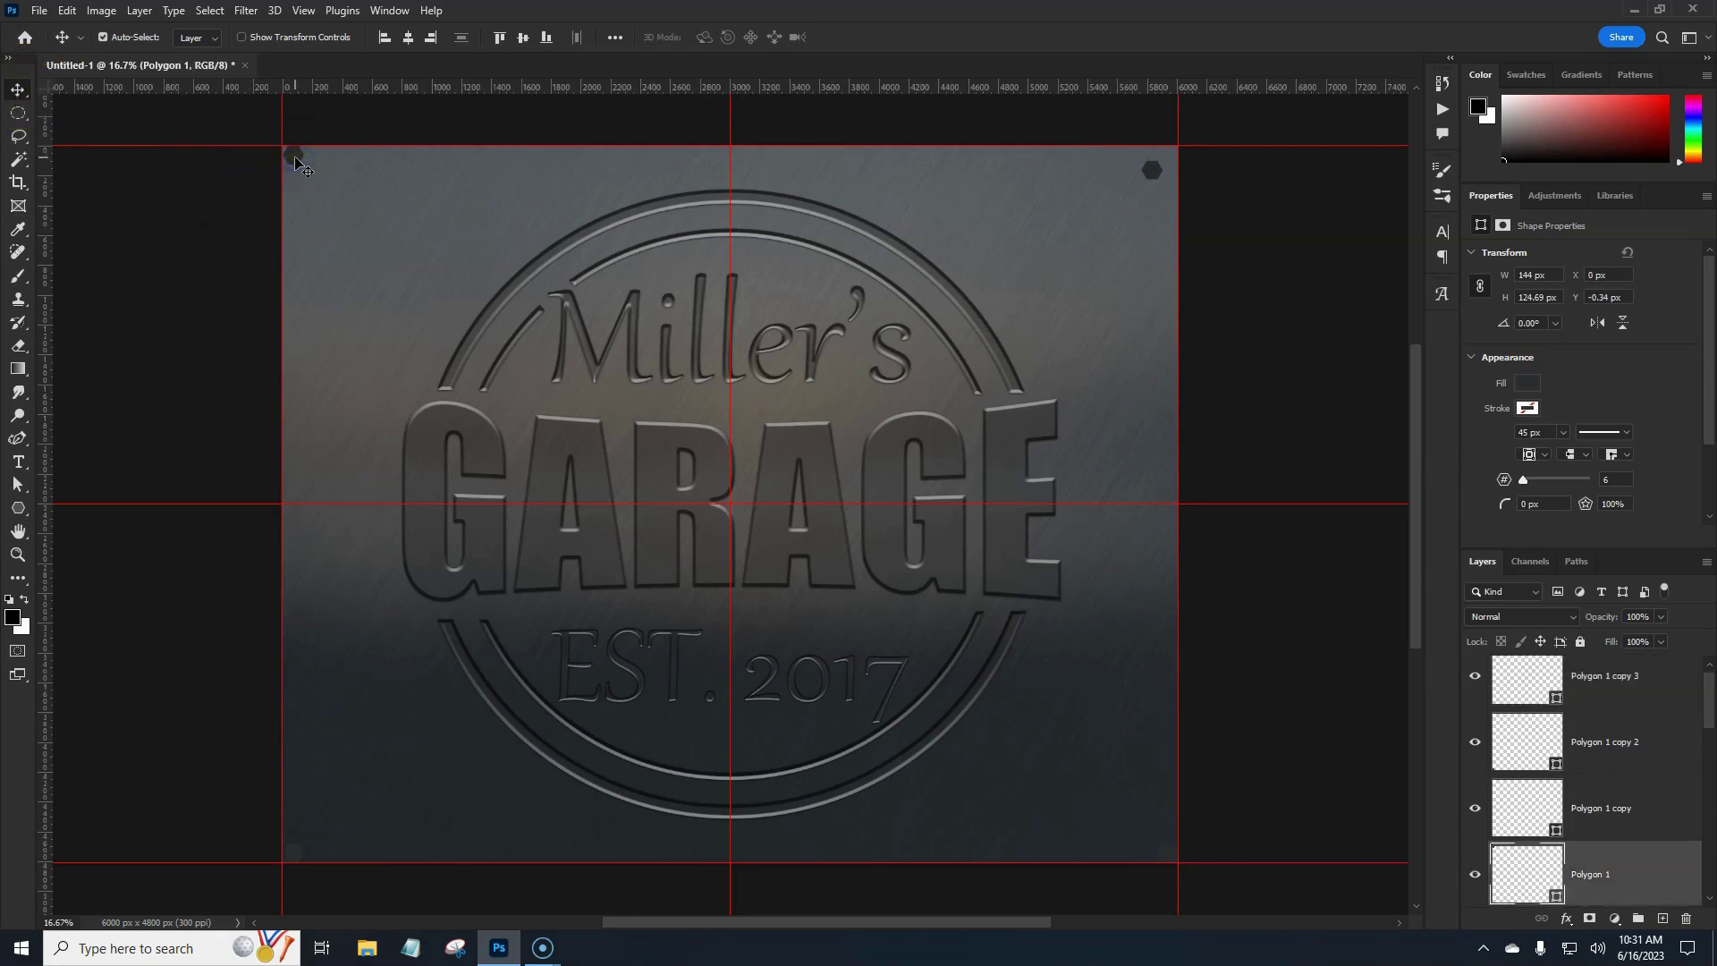
key(ctrl+t)
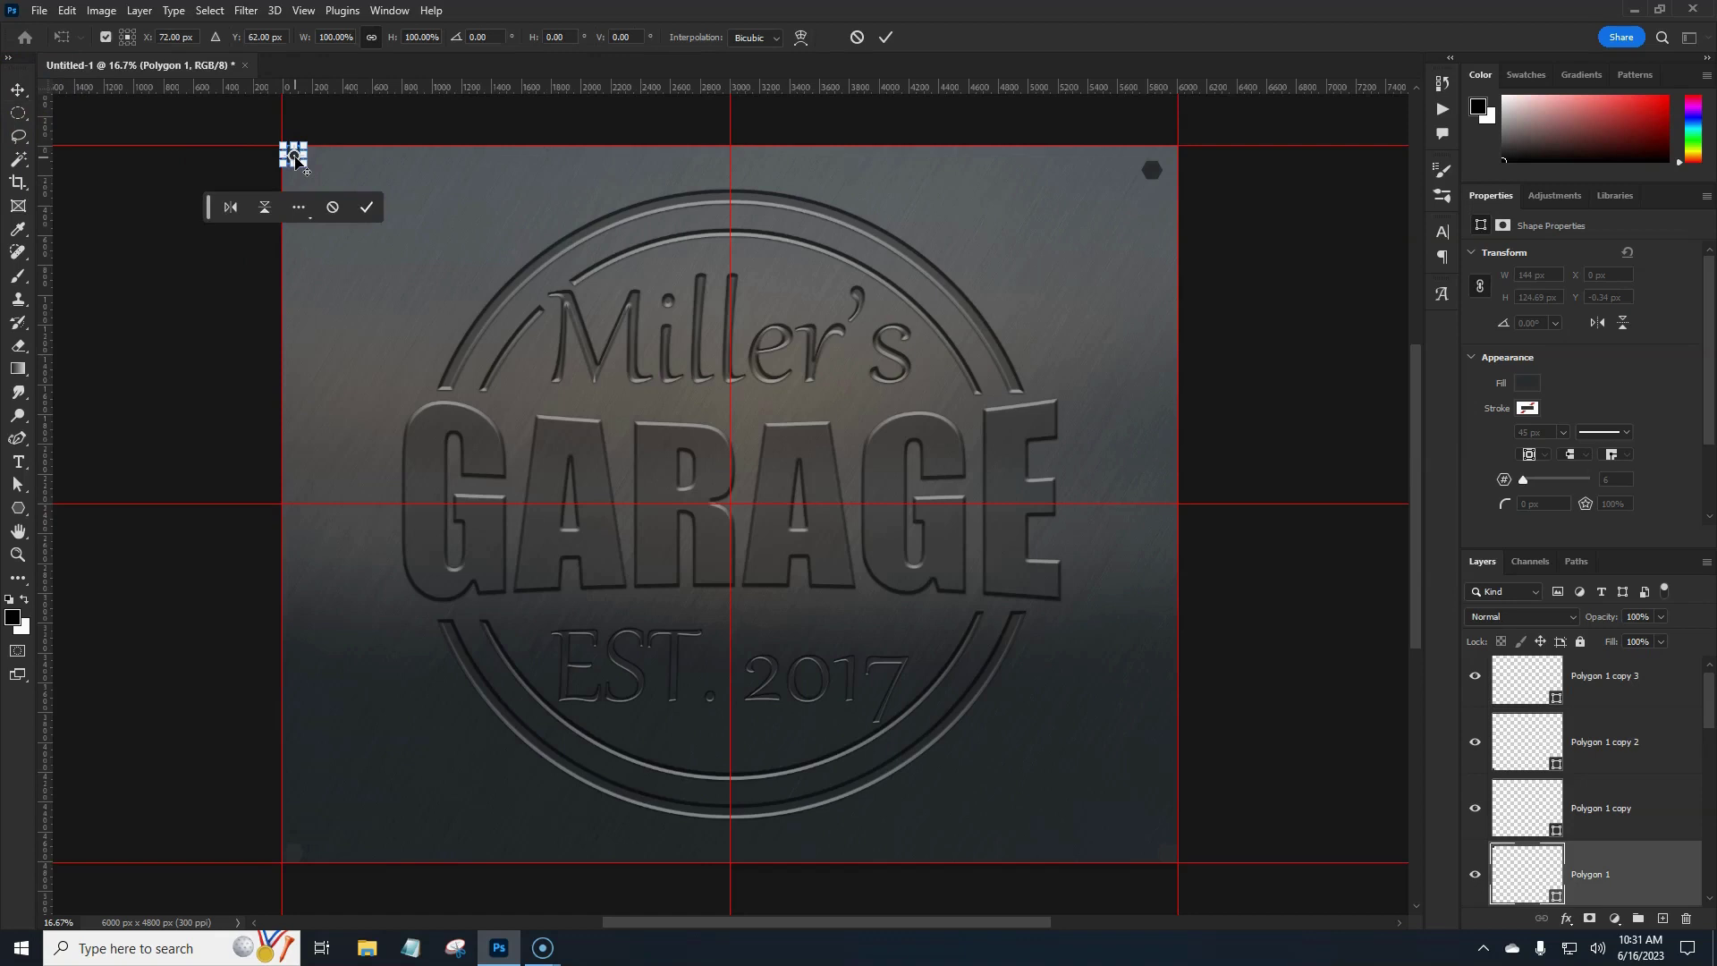
drag(296, 158, 299, 159)
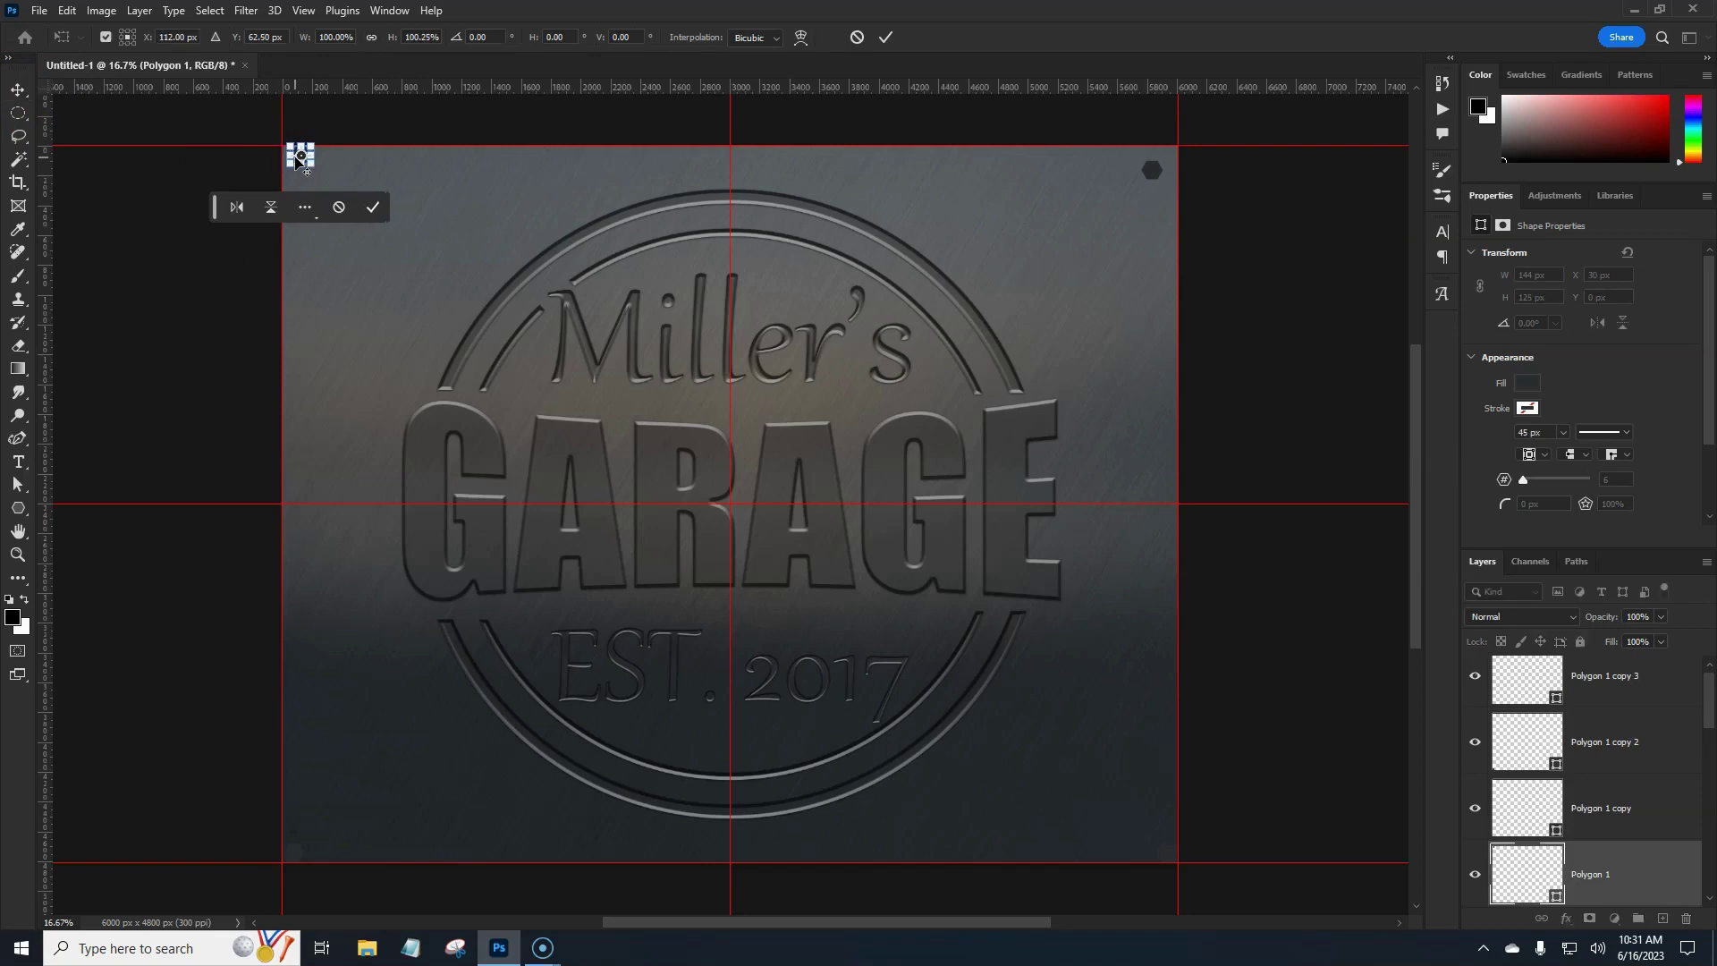
key(shift+Right)
key(shift+Right)
key(shift+Right)
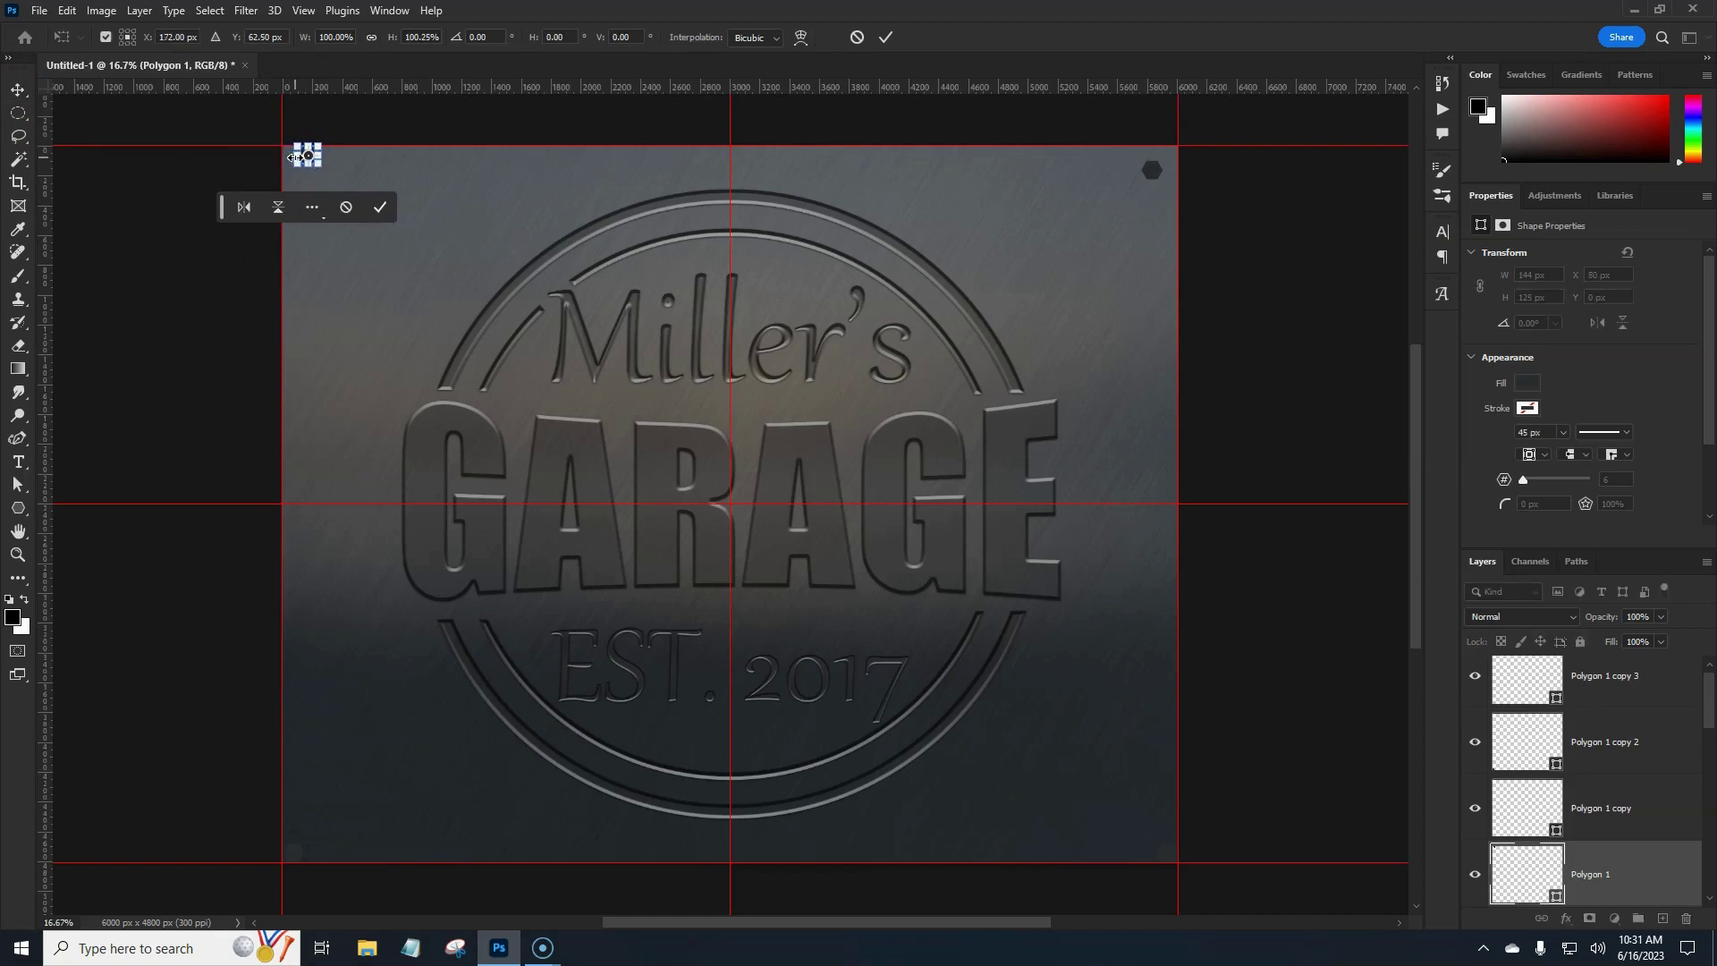
key(shift+Down)
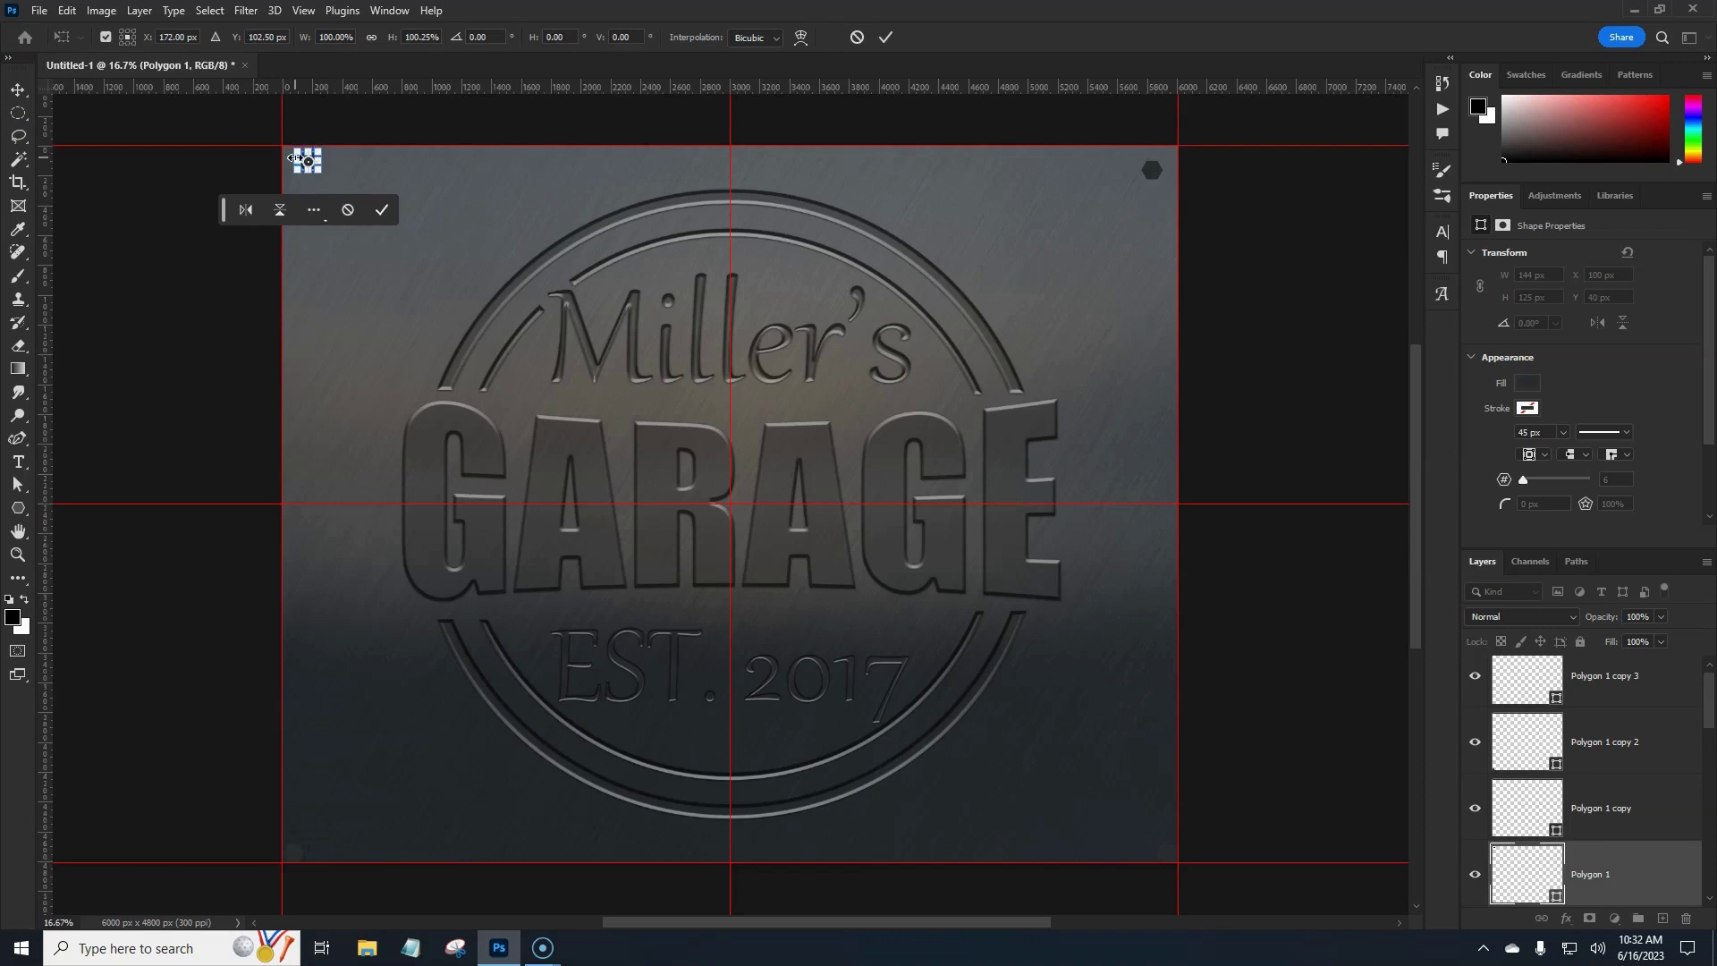
key(shift+Down)
key(shift+Down)
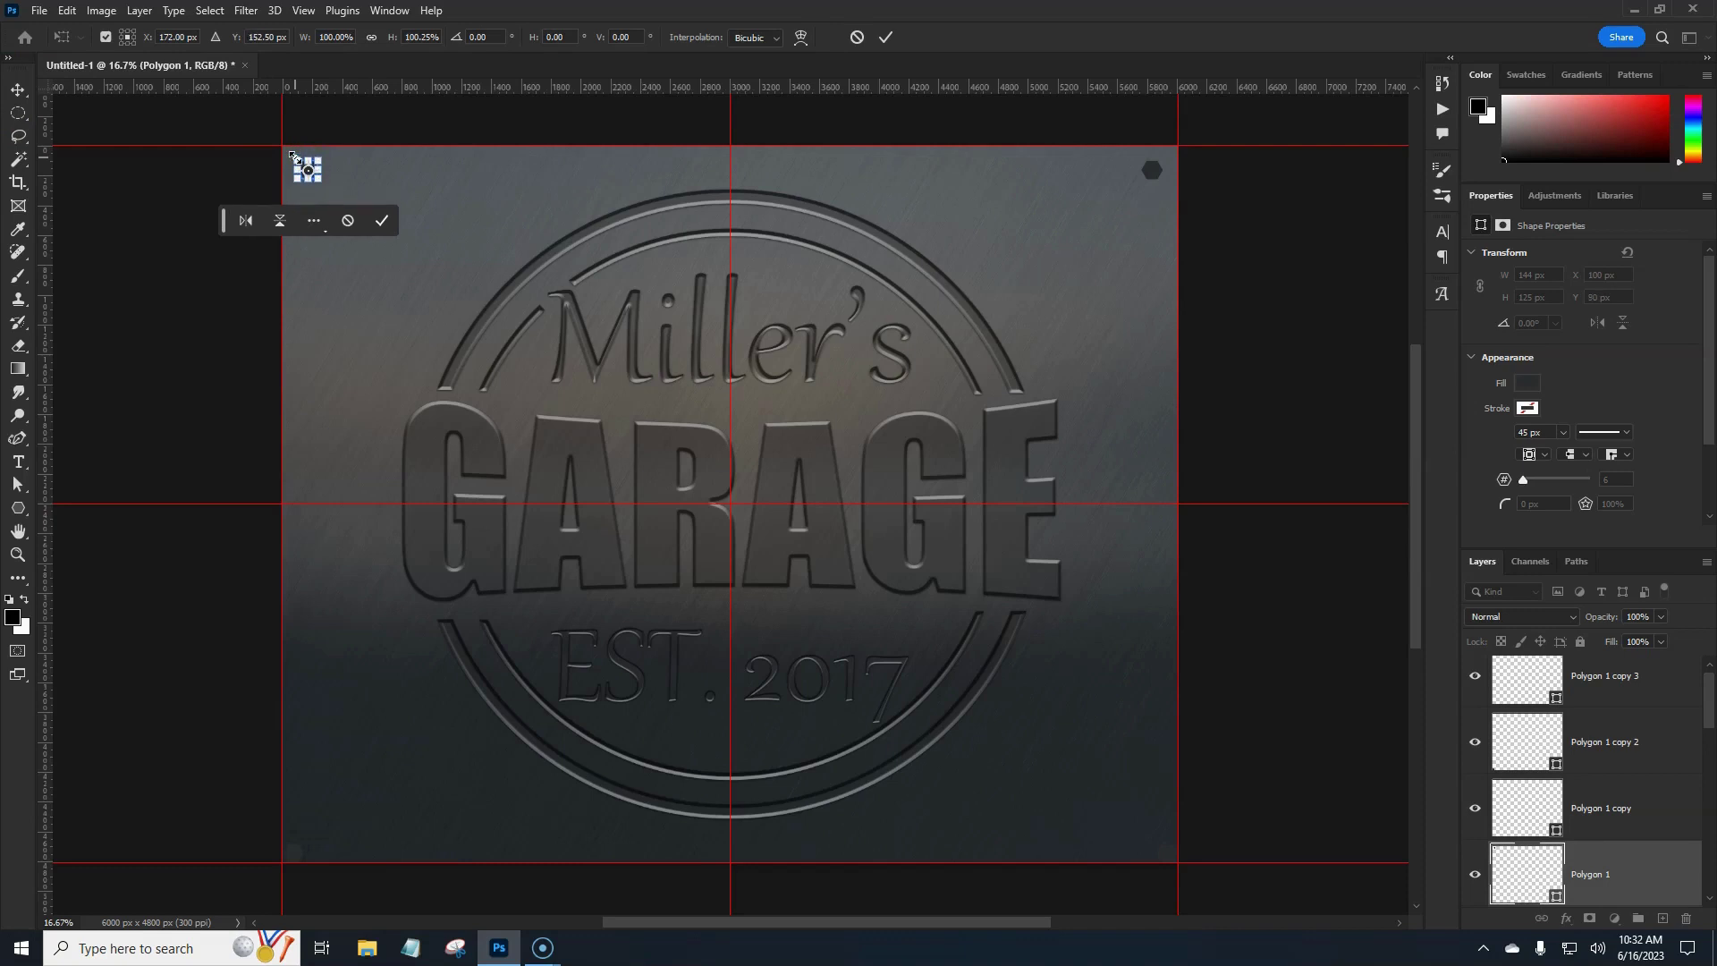
key(Return)
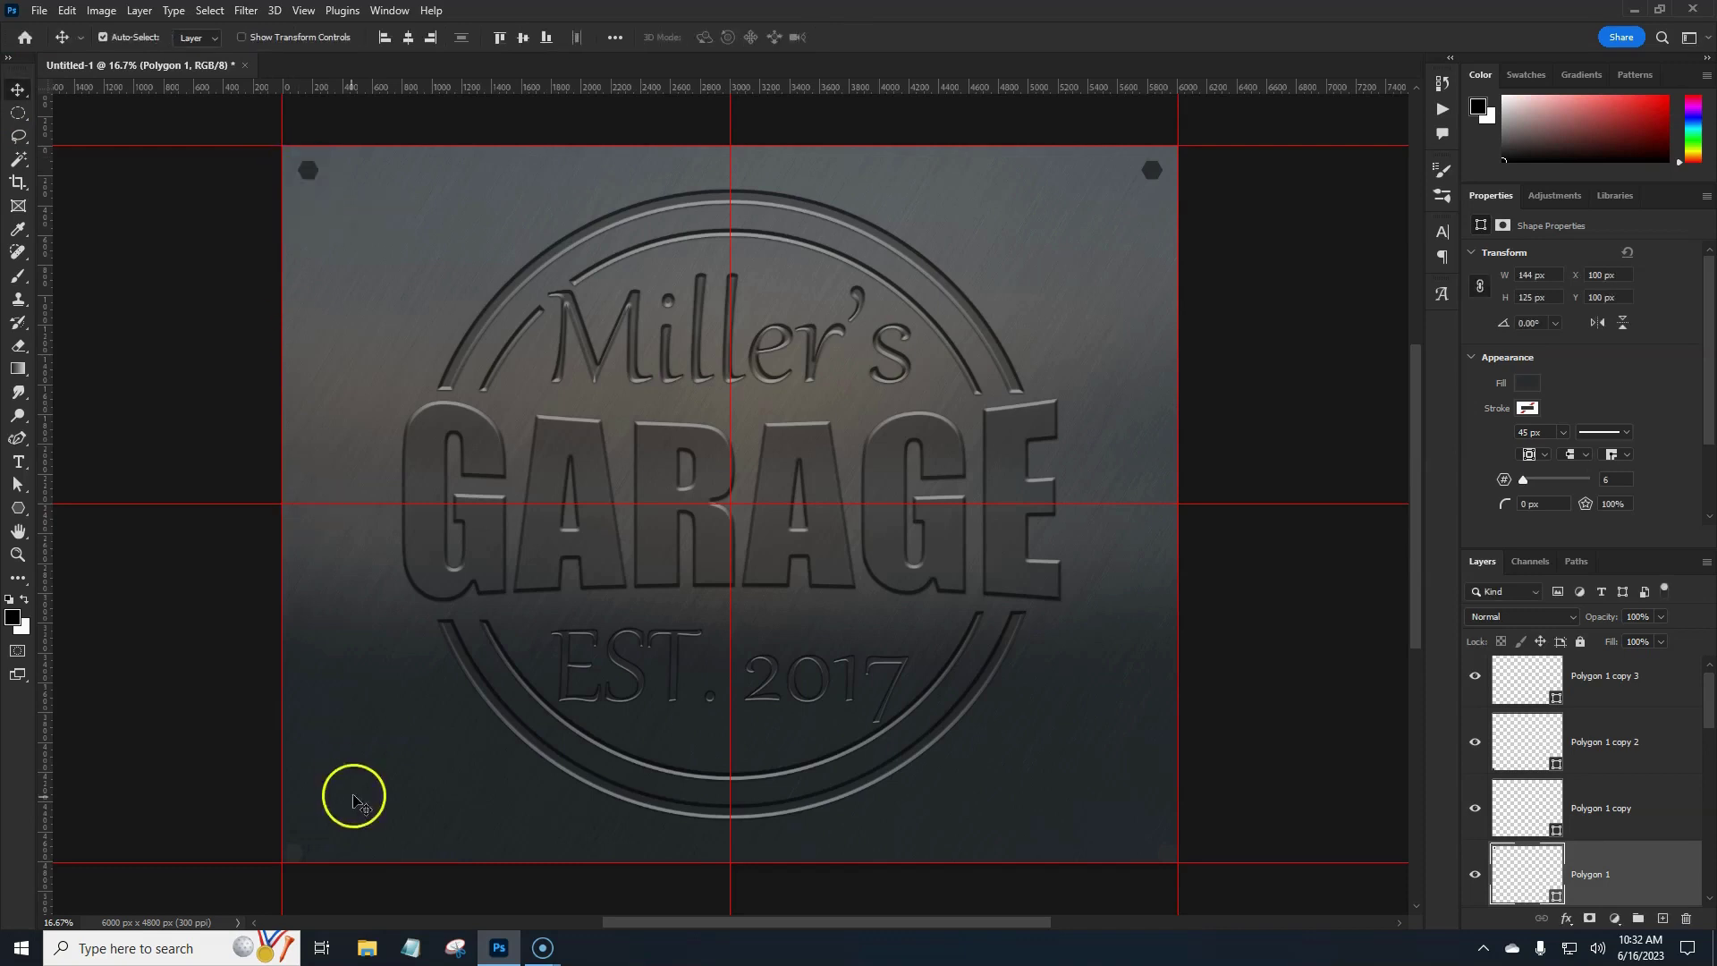
Step: Move both lower hexagons 100 px up and inward, the left one to X 90 px and the right one to X 5756 px
click(295, 854)
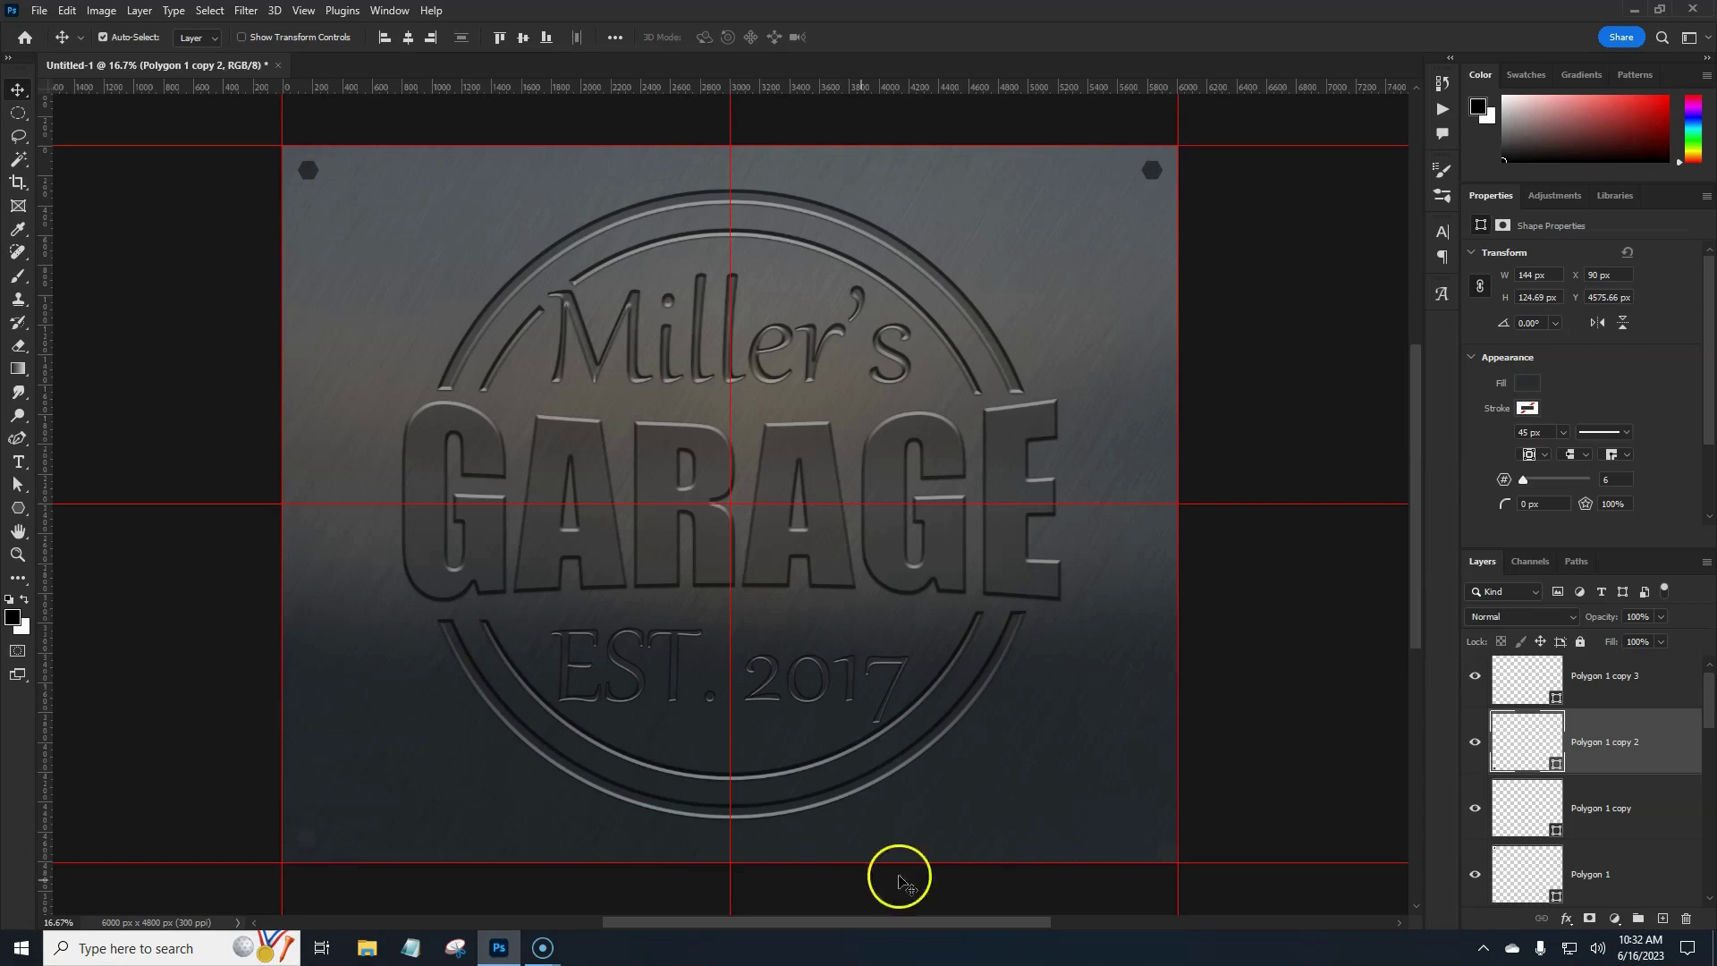
click(1171, 855)
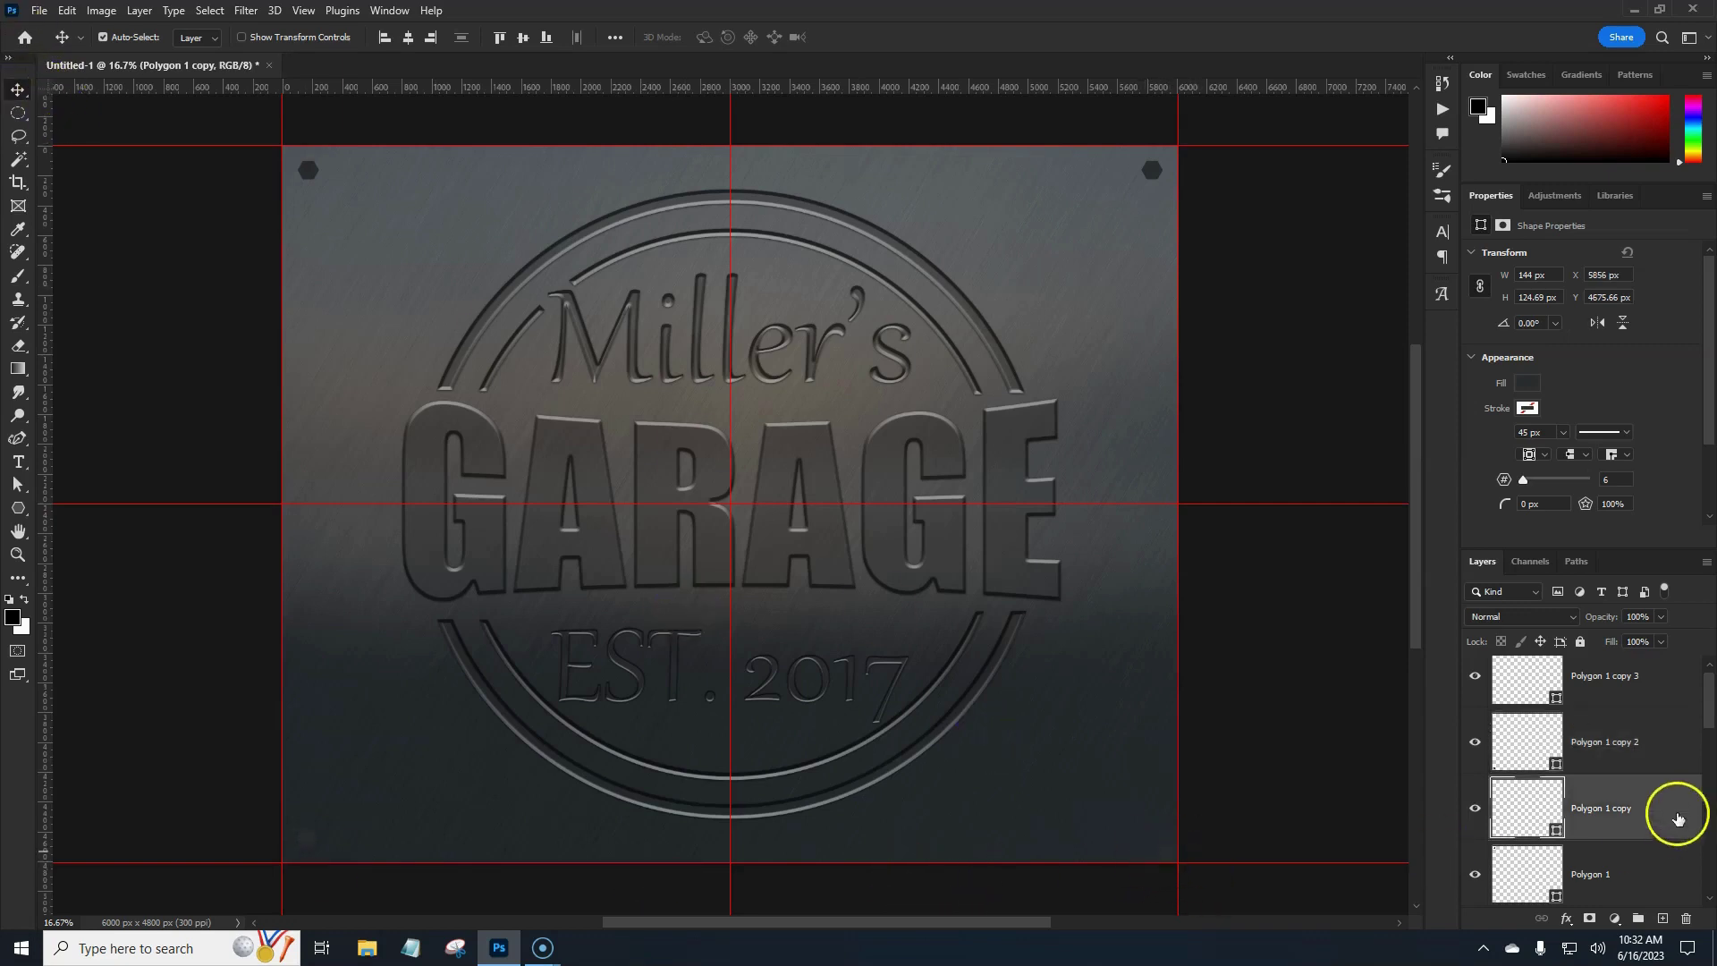
click(1475, 808)
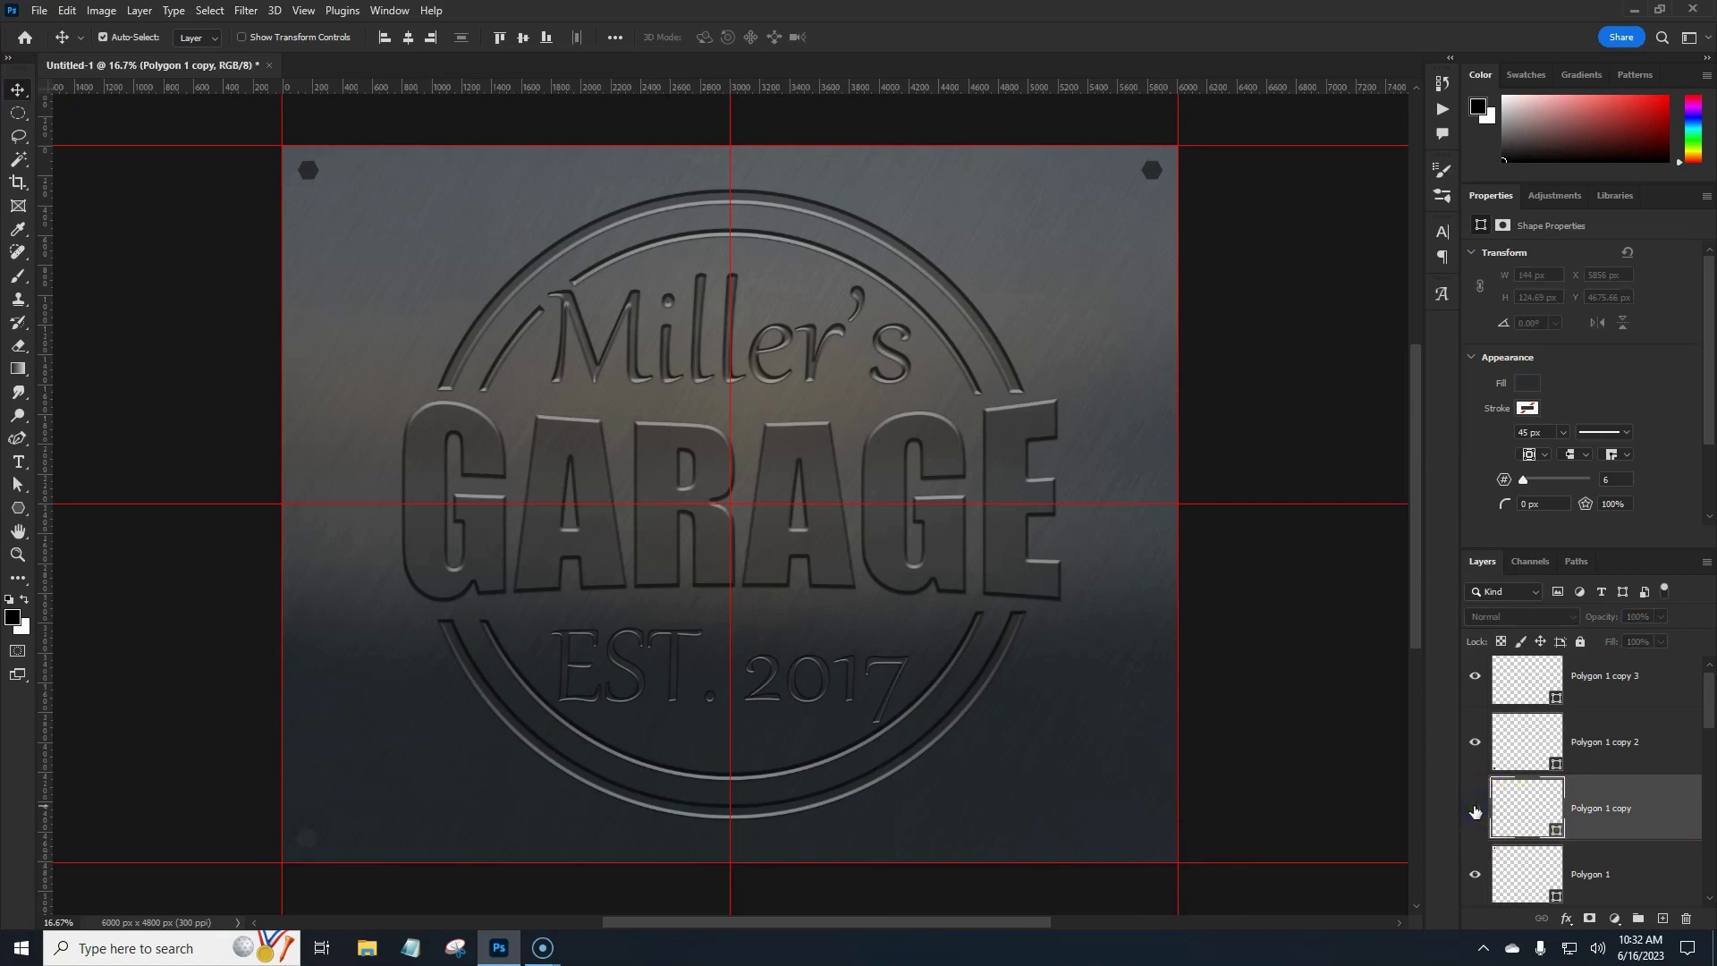
click(1475, 808)
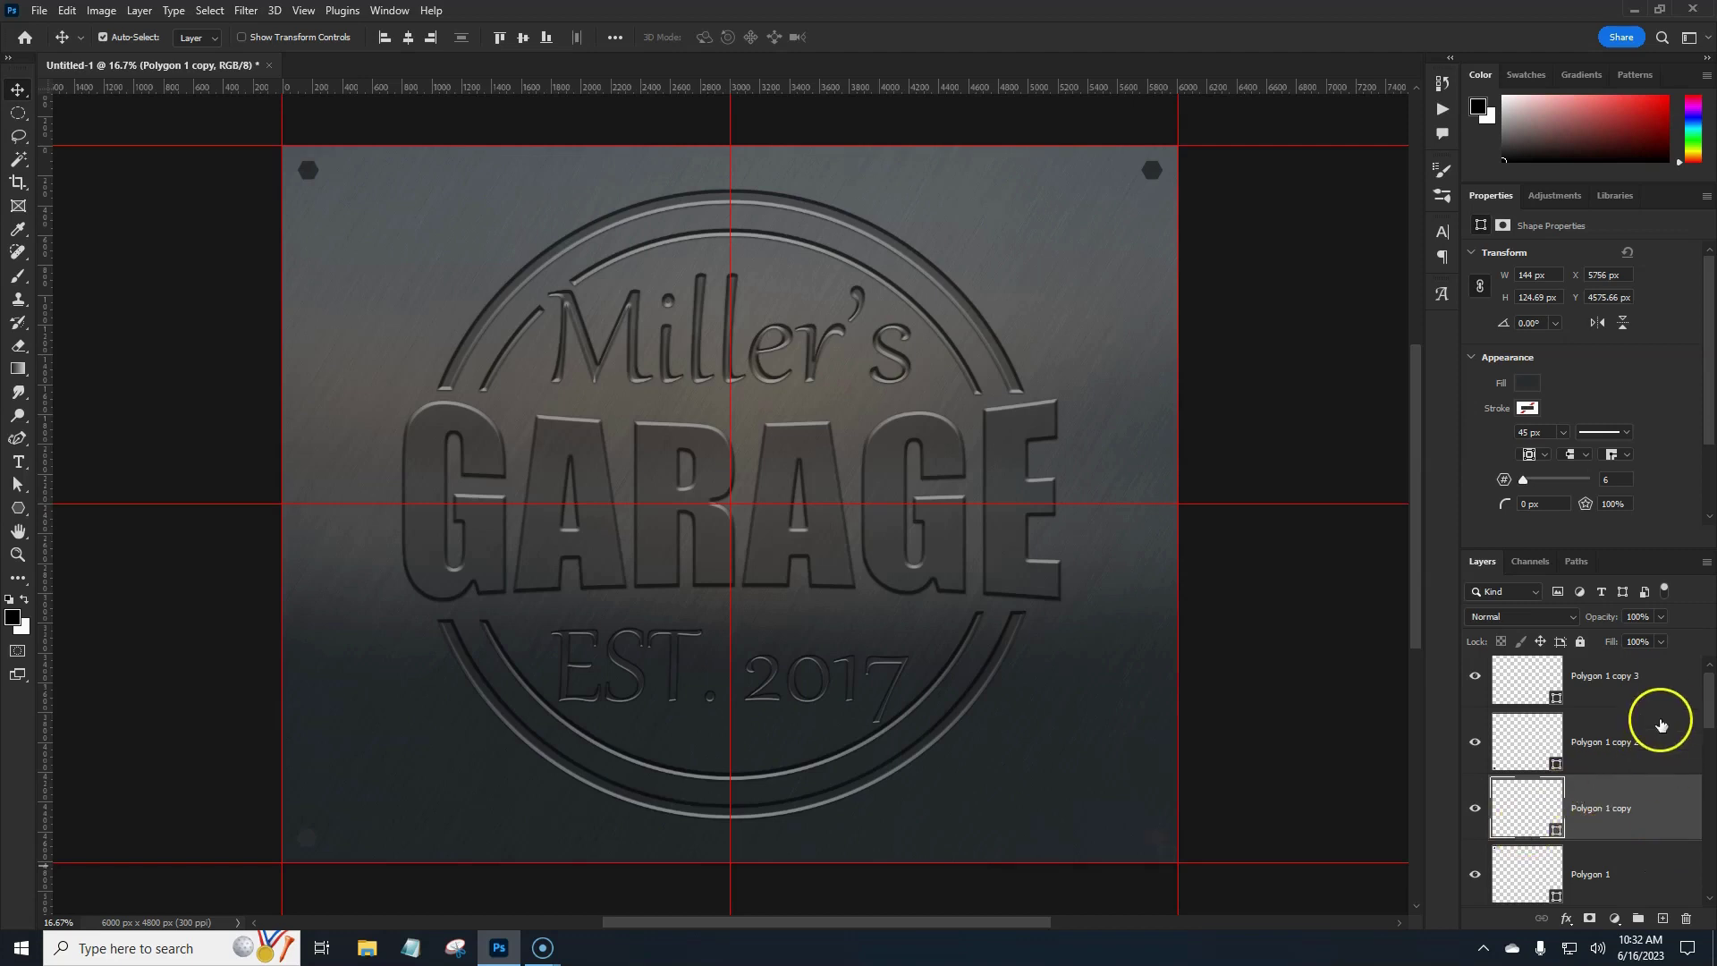
Step: Copy the GARAGE text's layer style and paste it onto the upper-right hexagon
scroll(1710, 711, up, 1)
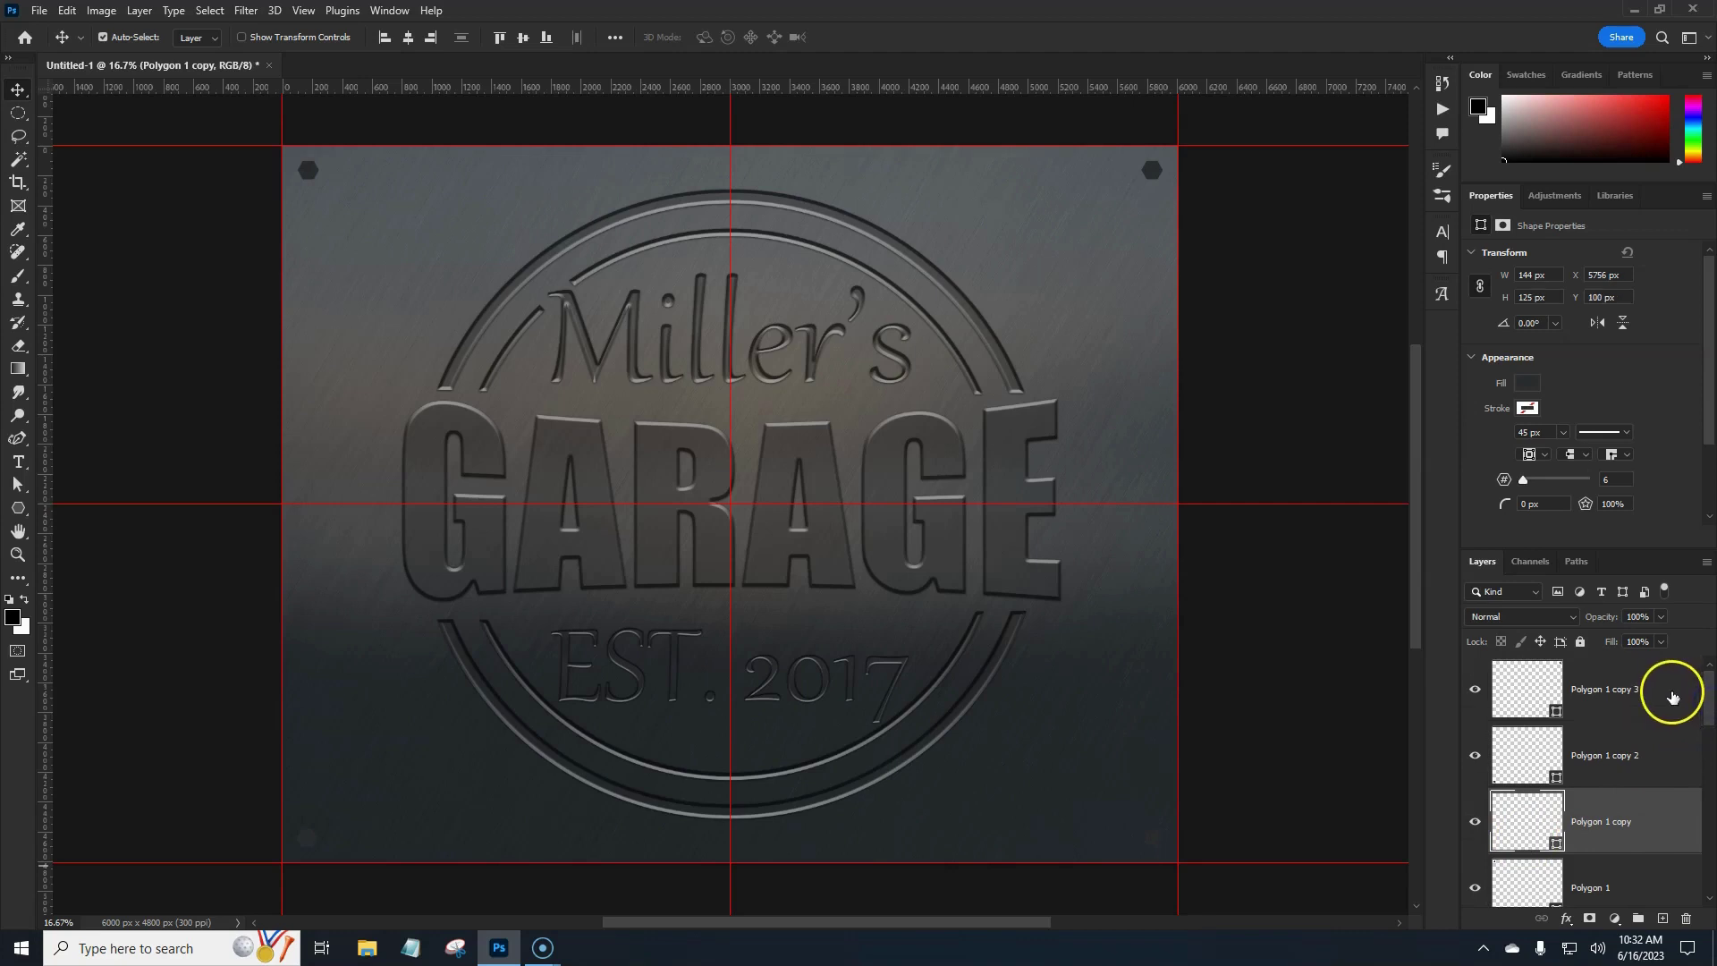
click(1665, 696)
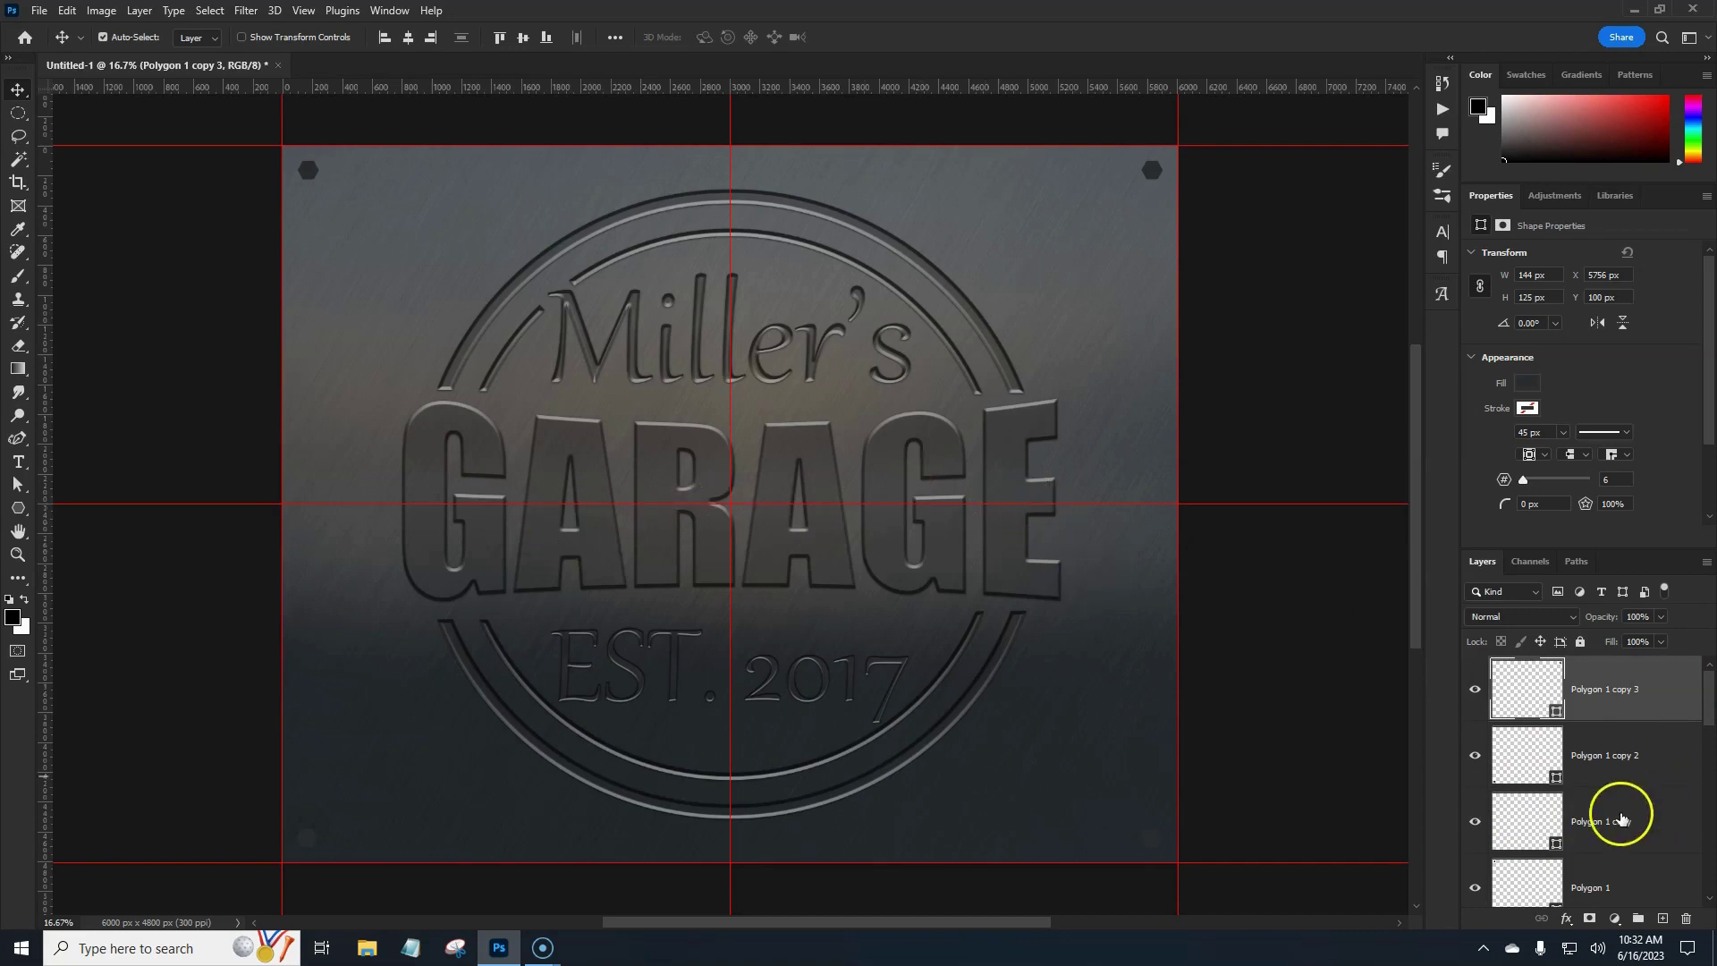
scroll(1623, 810, down, 10)
scroll(1626, 805, down, 2)
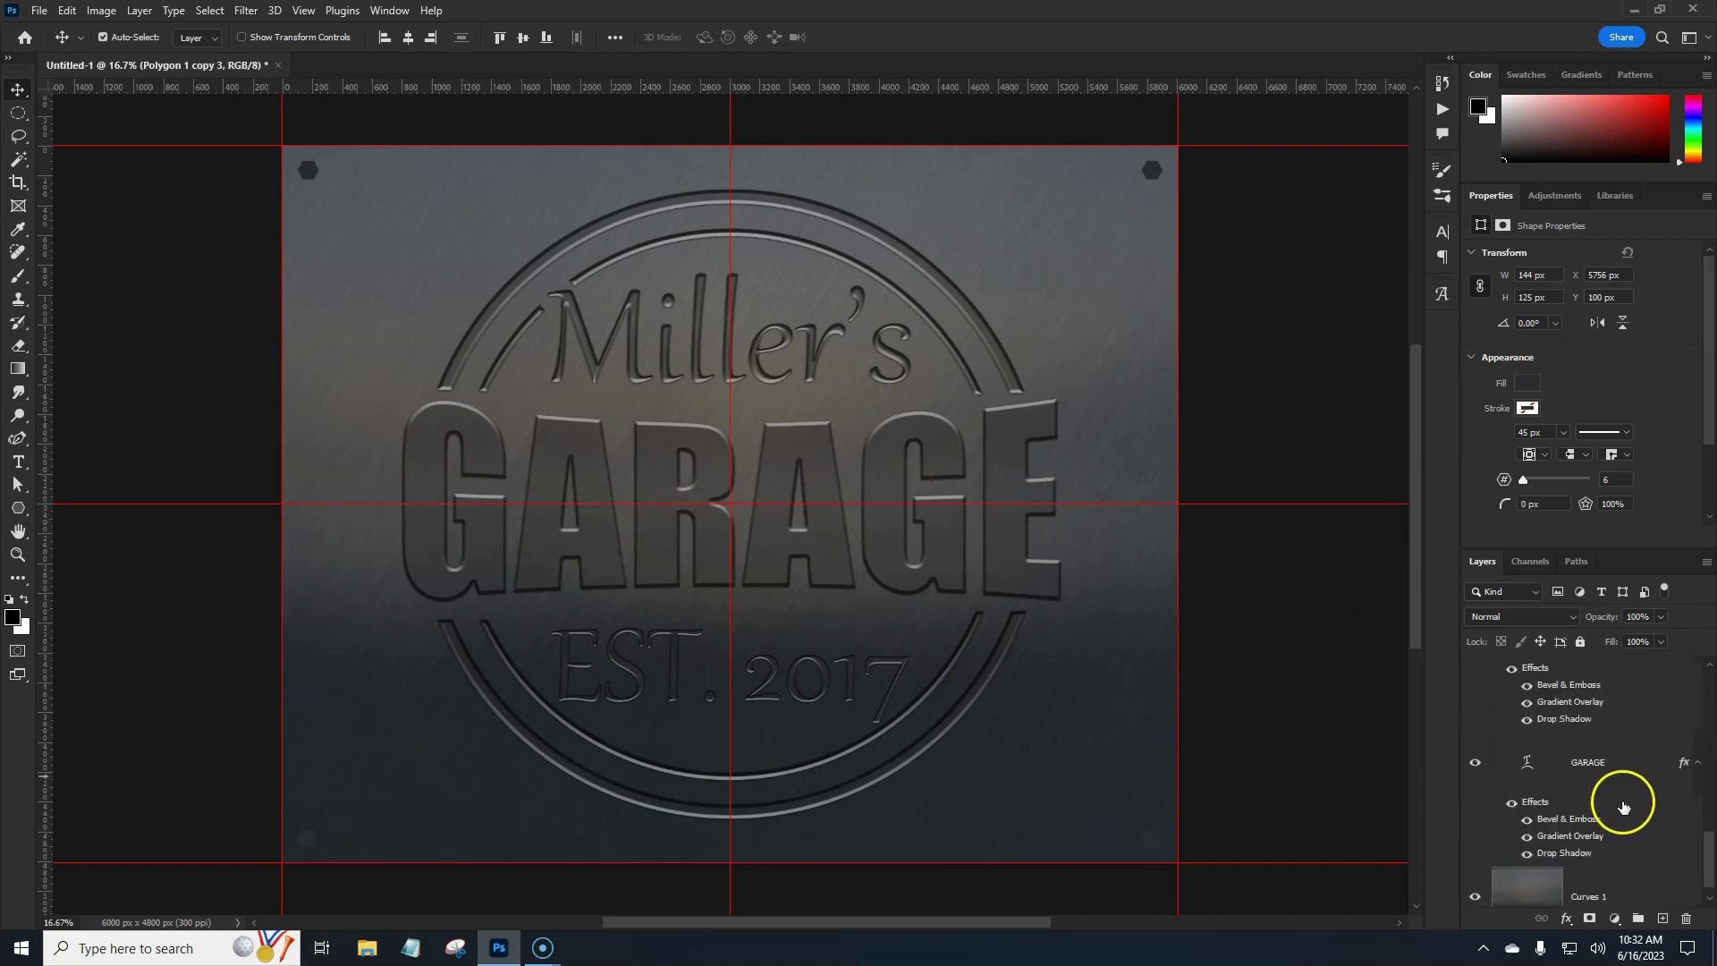
click(1683, 763)
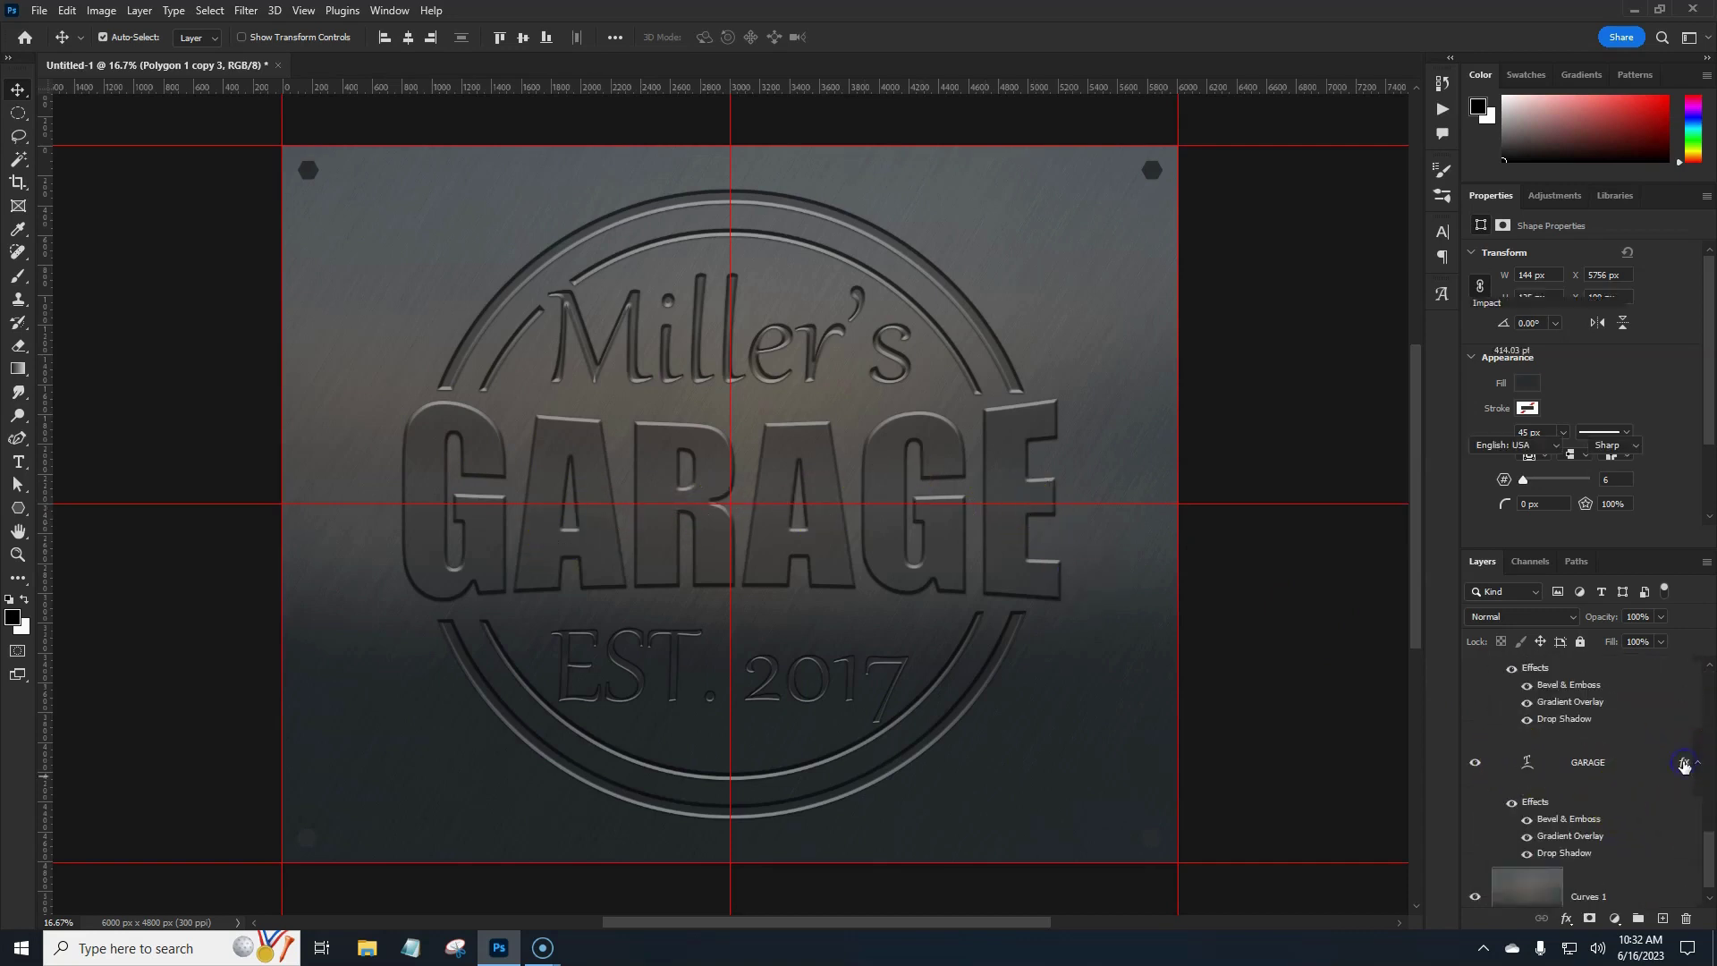
right_click(1683, 765)
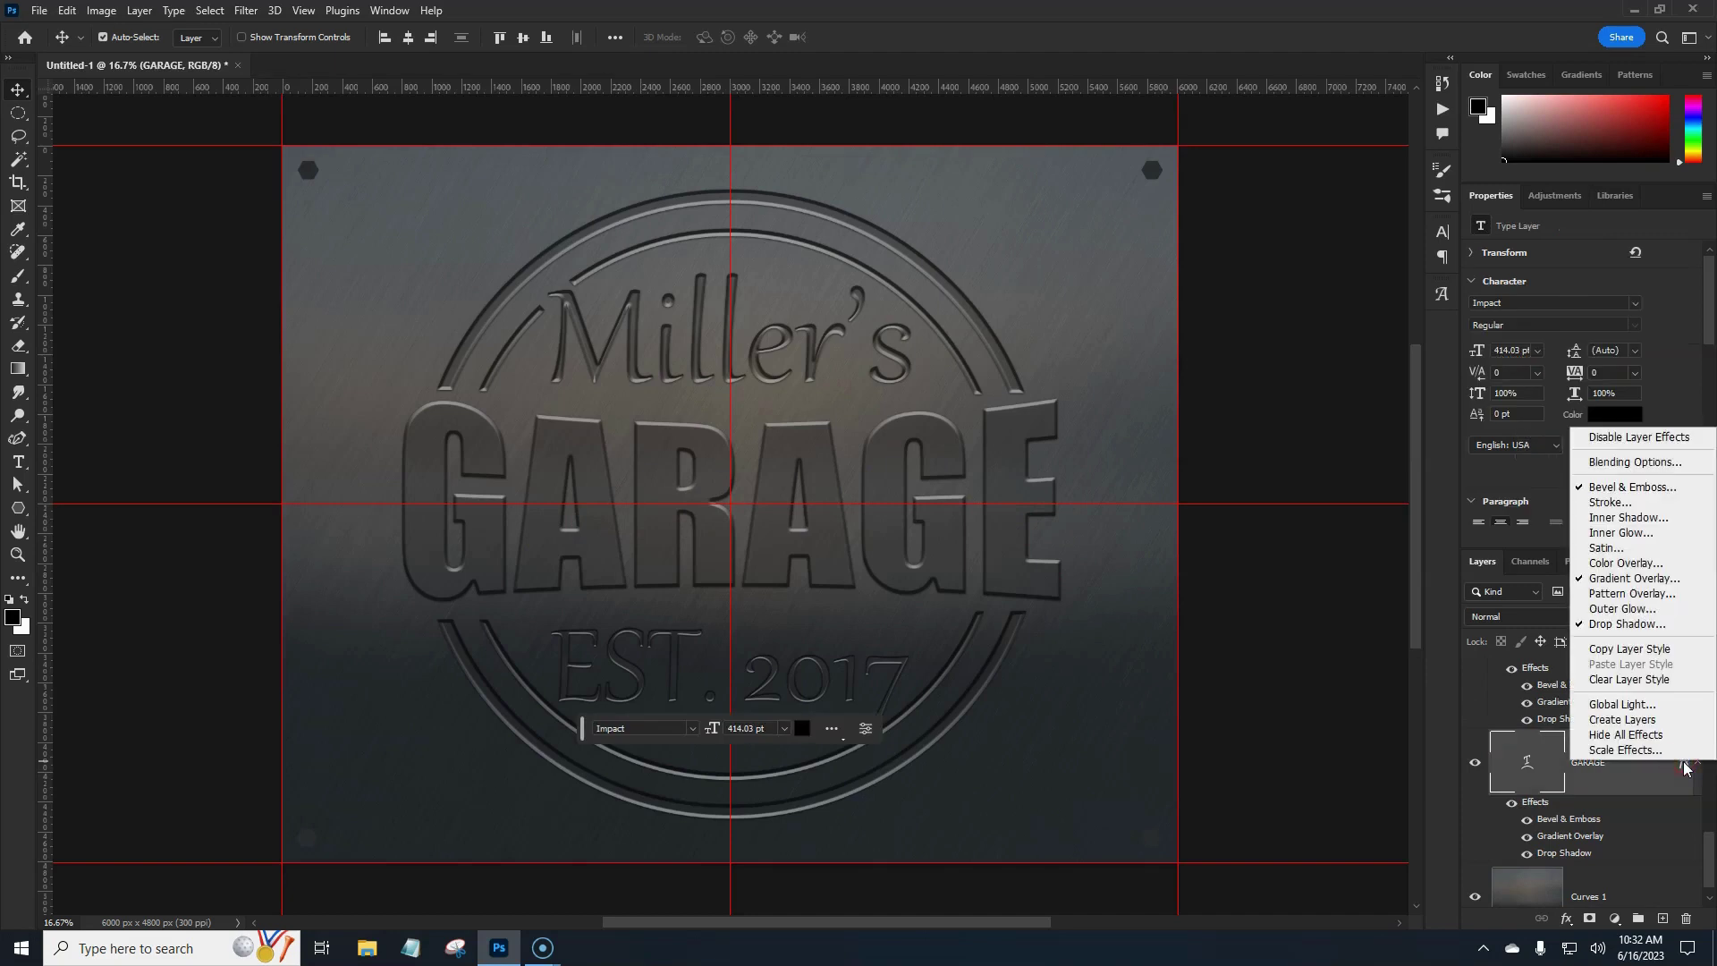
click(1640, 650)
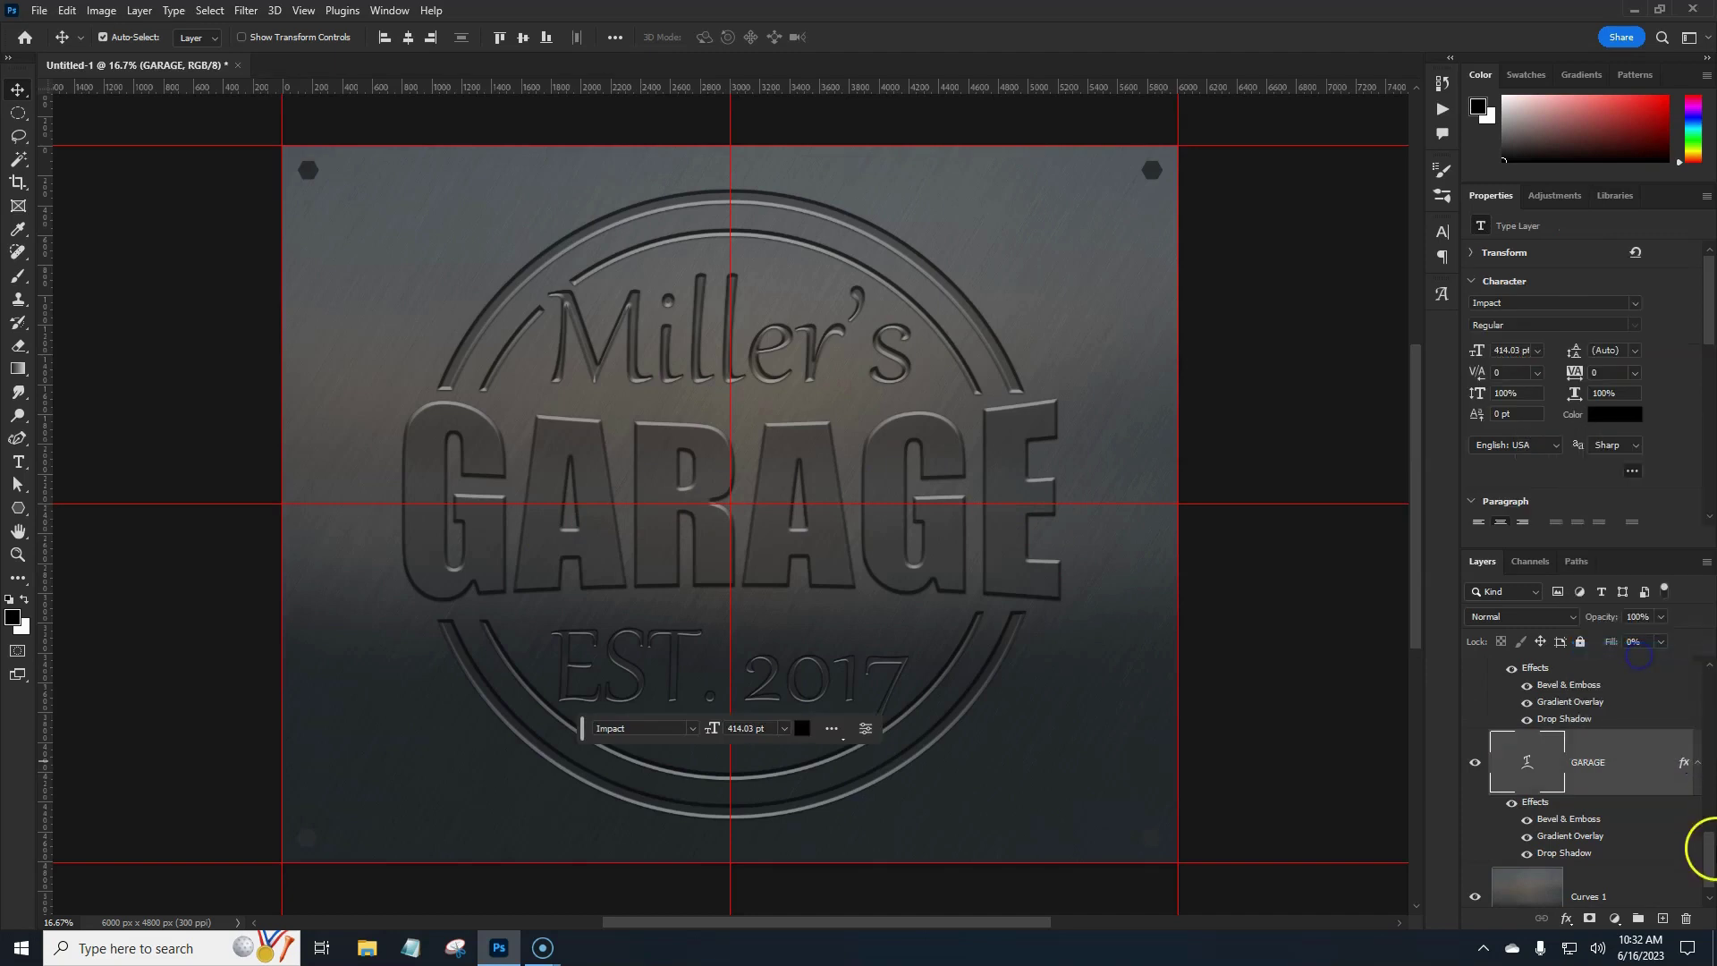
drag(1704, 858, 1706, 702)
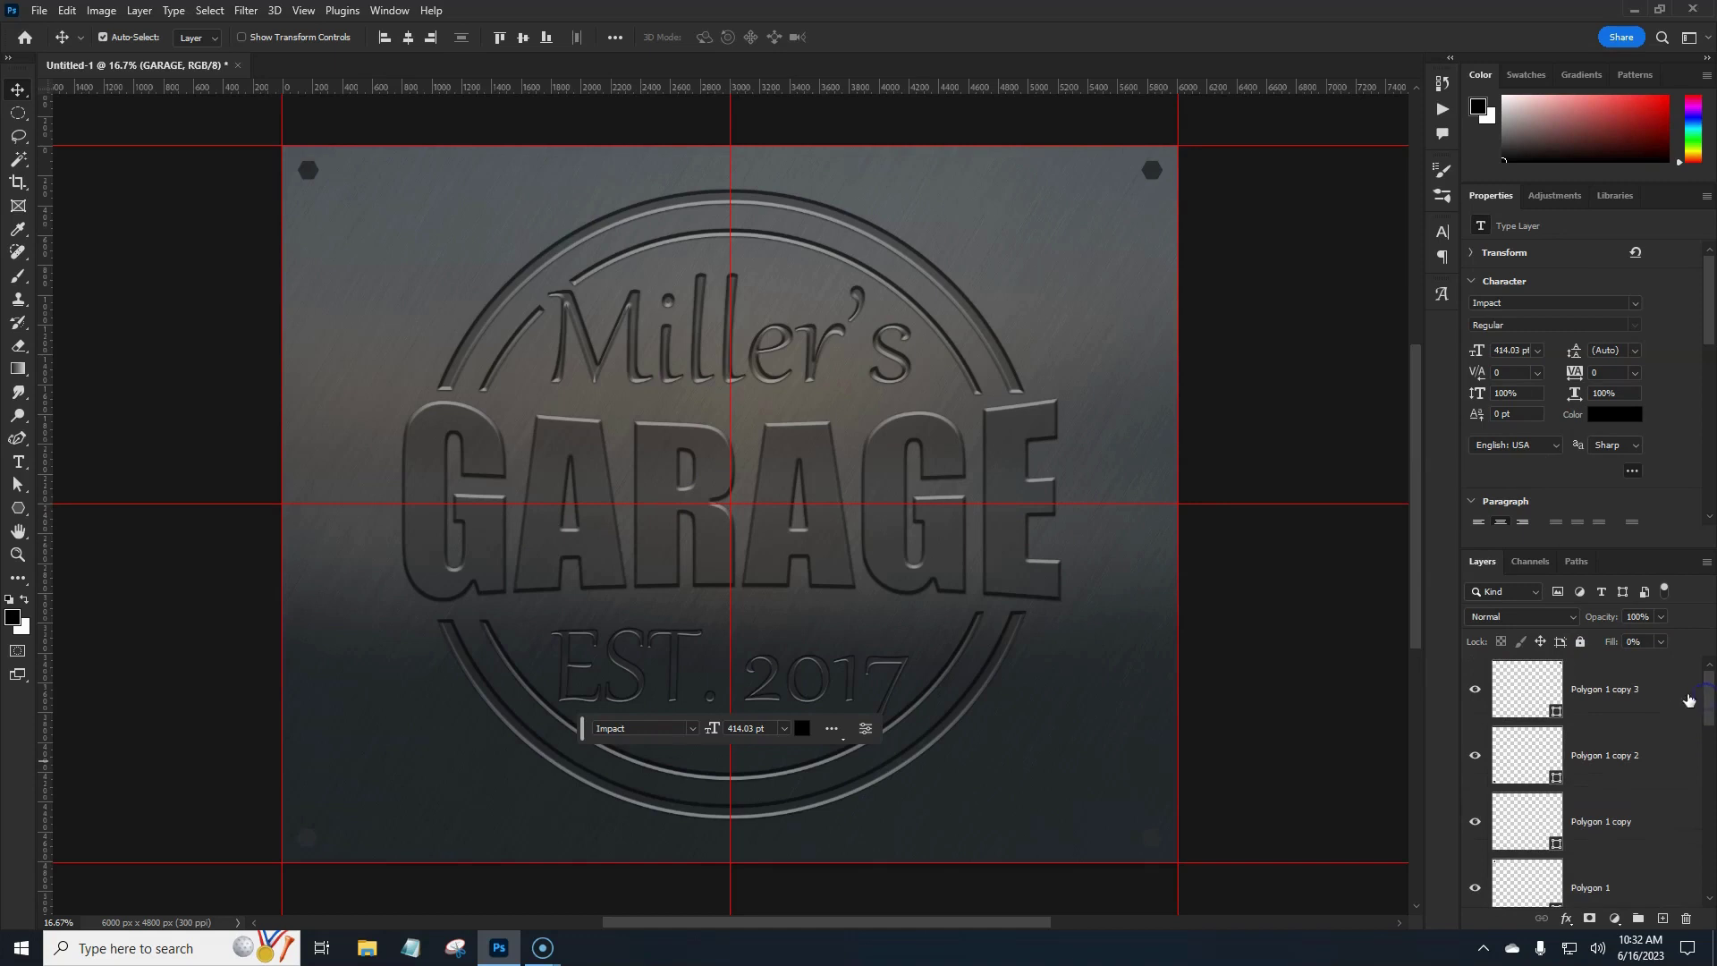
click(1668, 697)
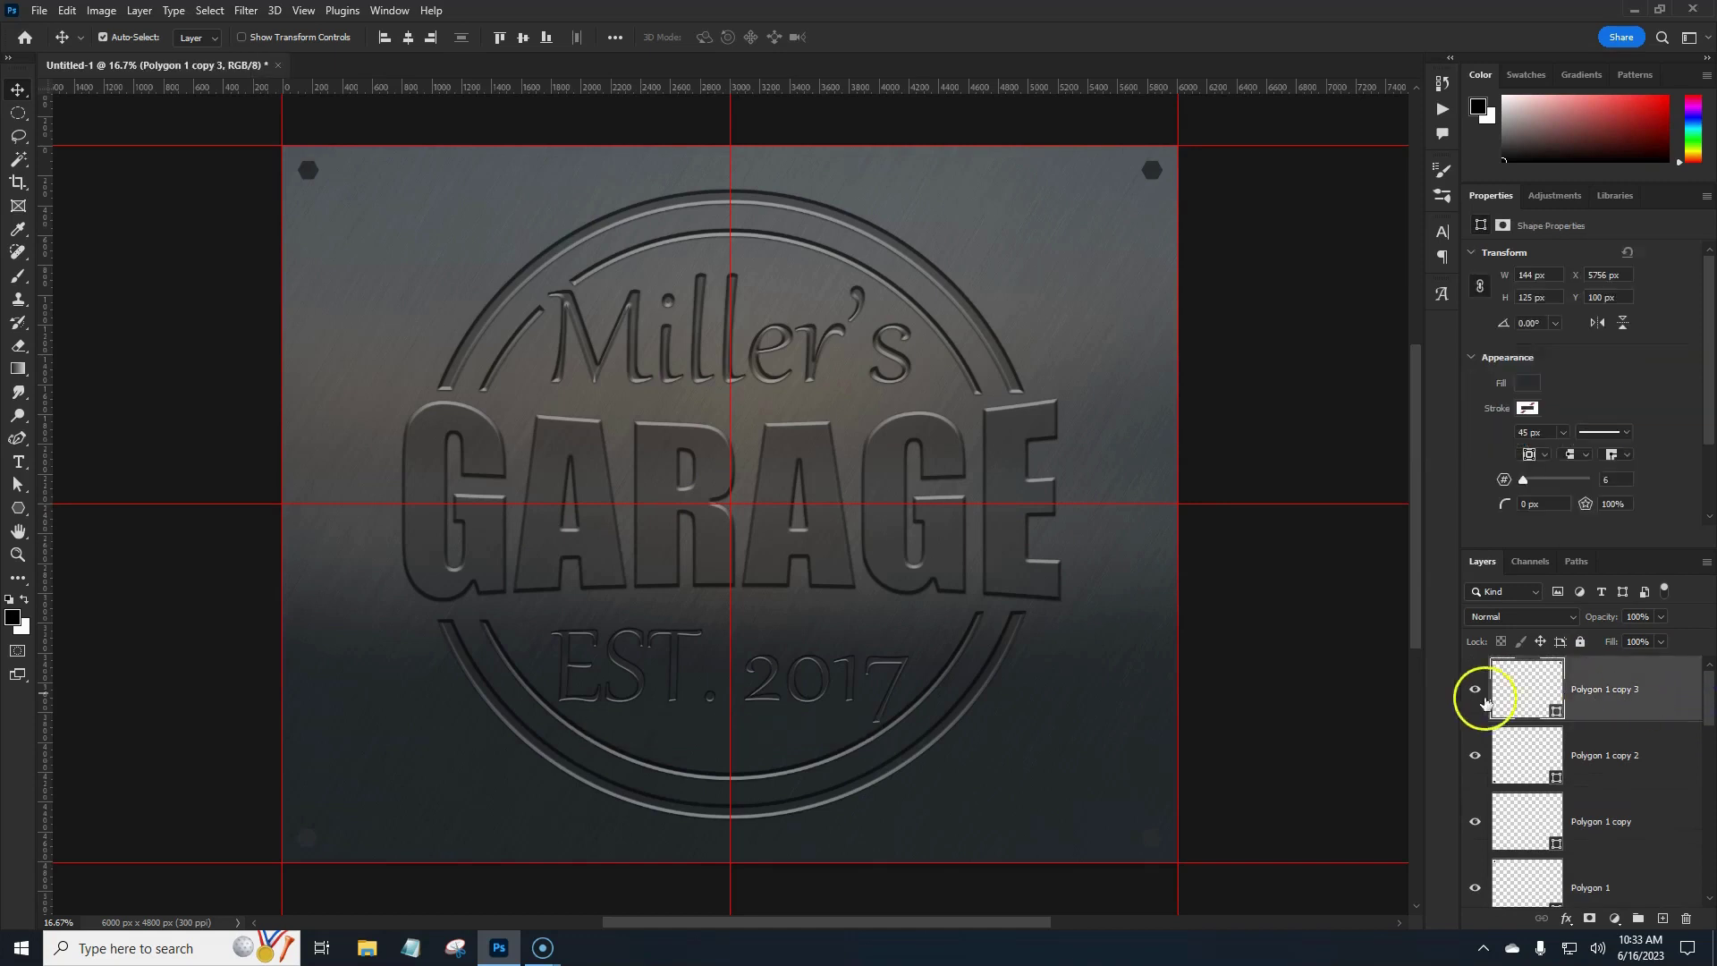
right_click(1650, 695)
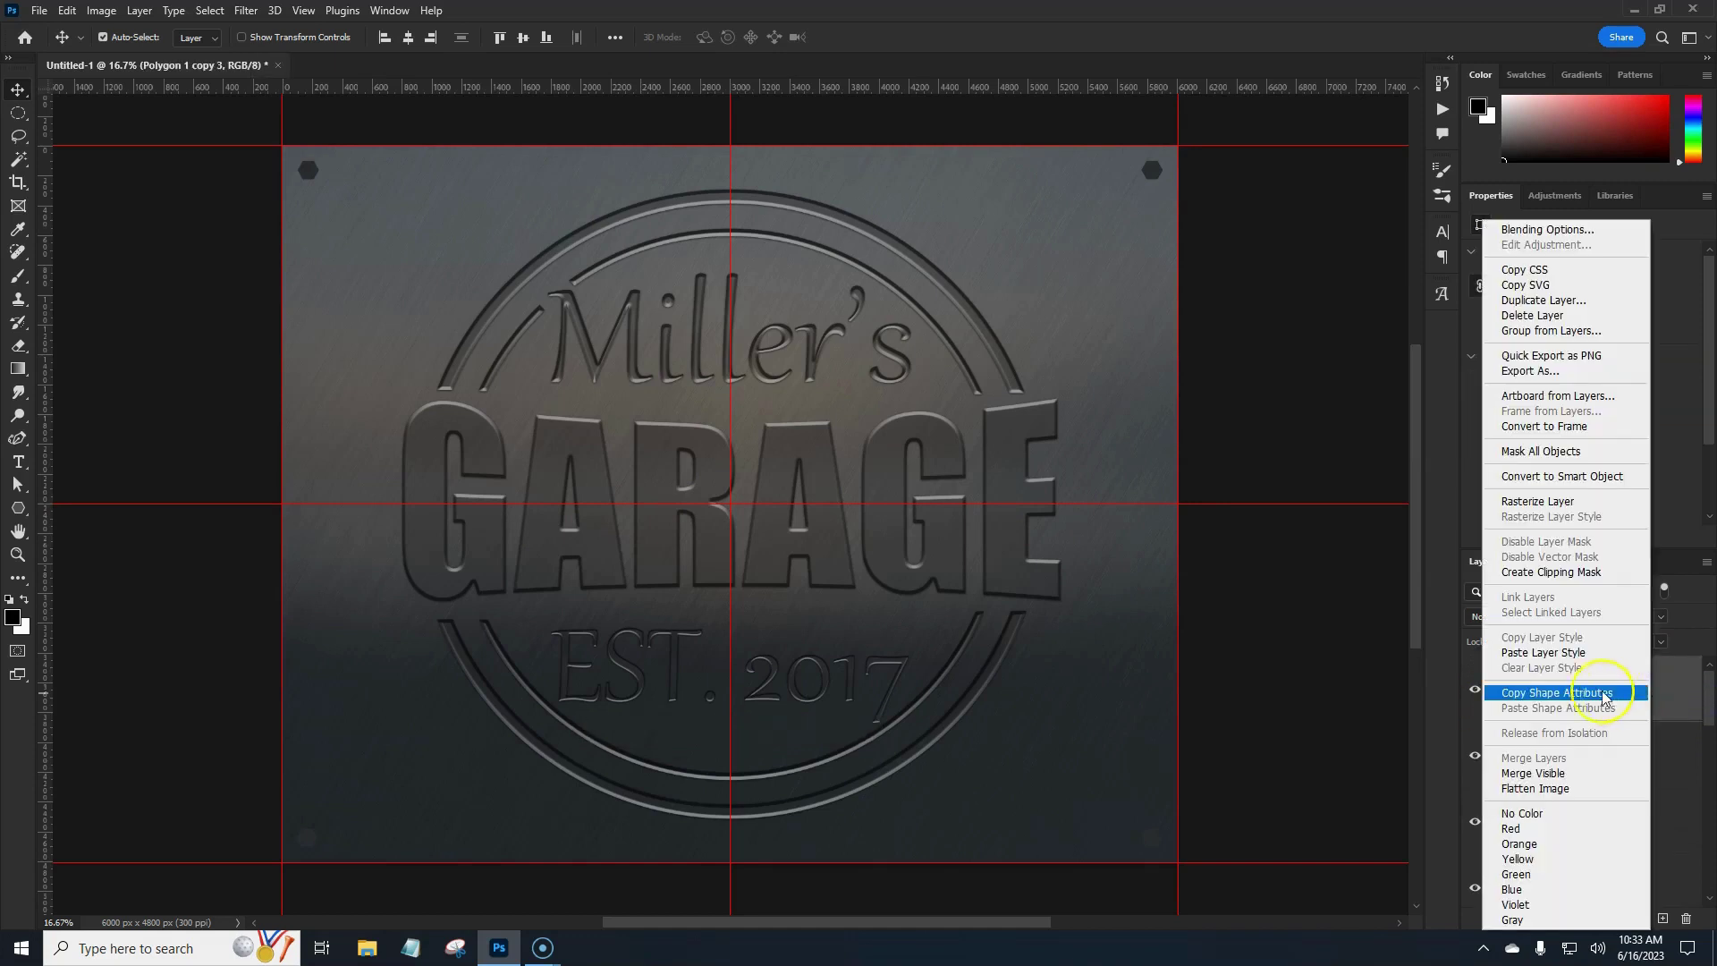
click(1564, 653)
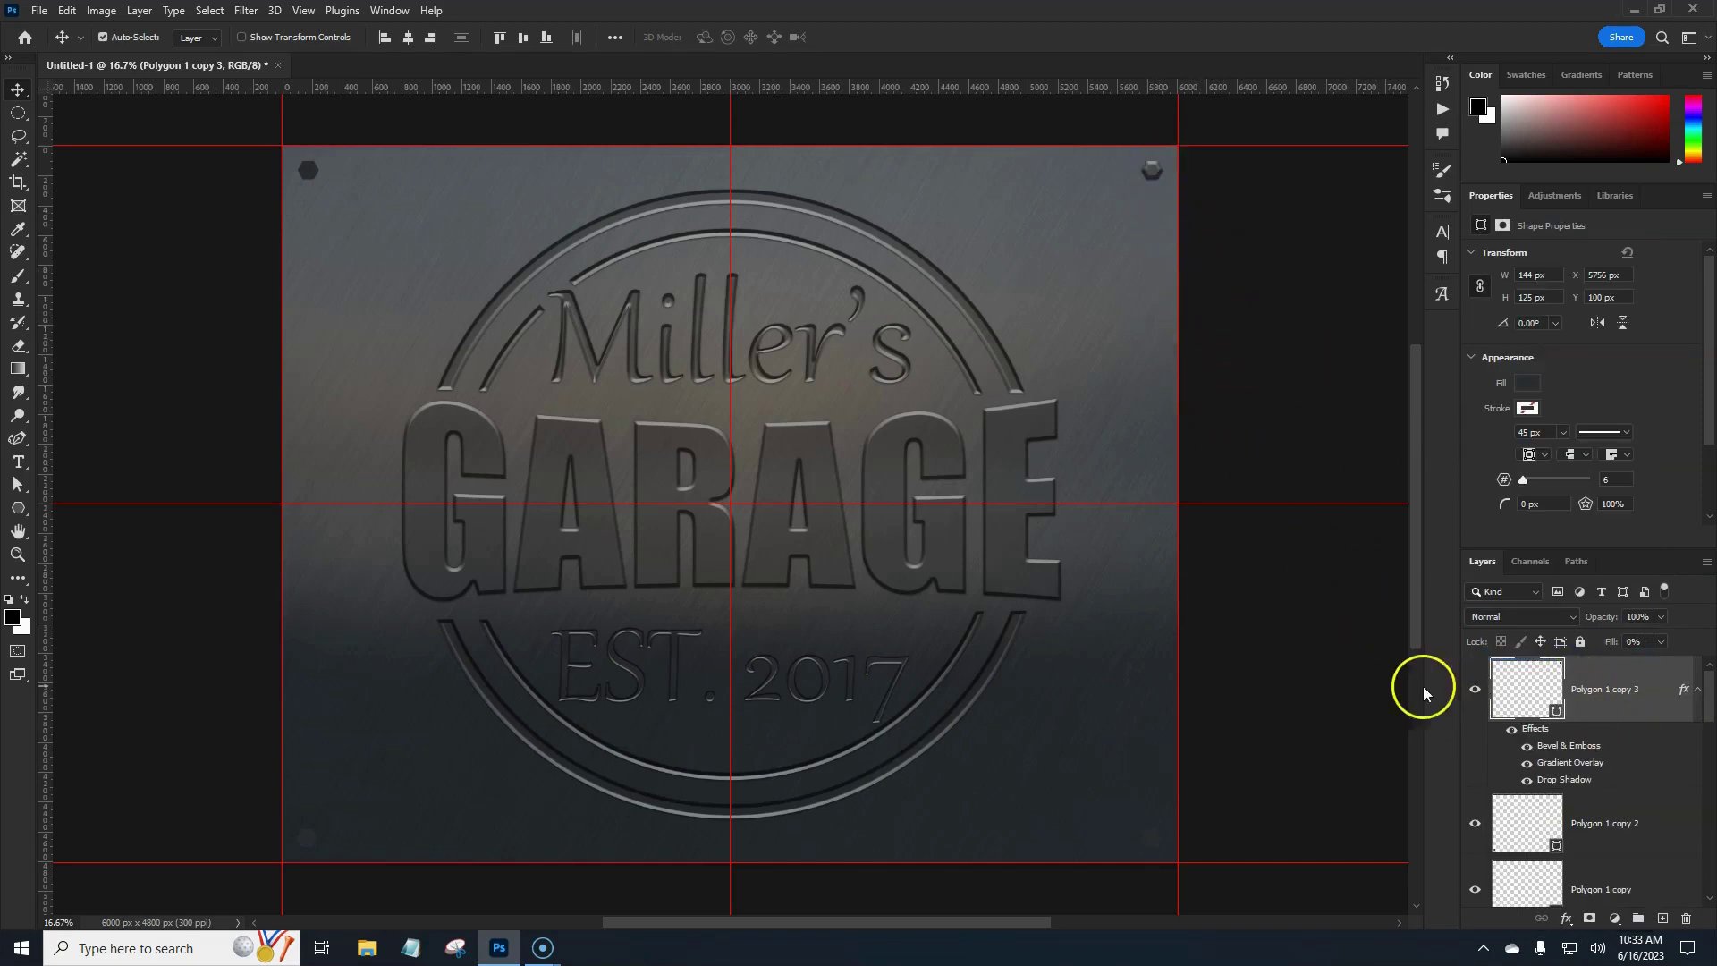
Step: Set the upper-right hexagon's Bevel & Emboss size to 12 px
click(1558, 749)
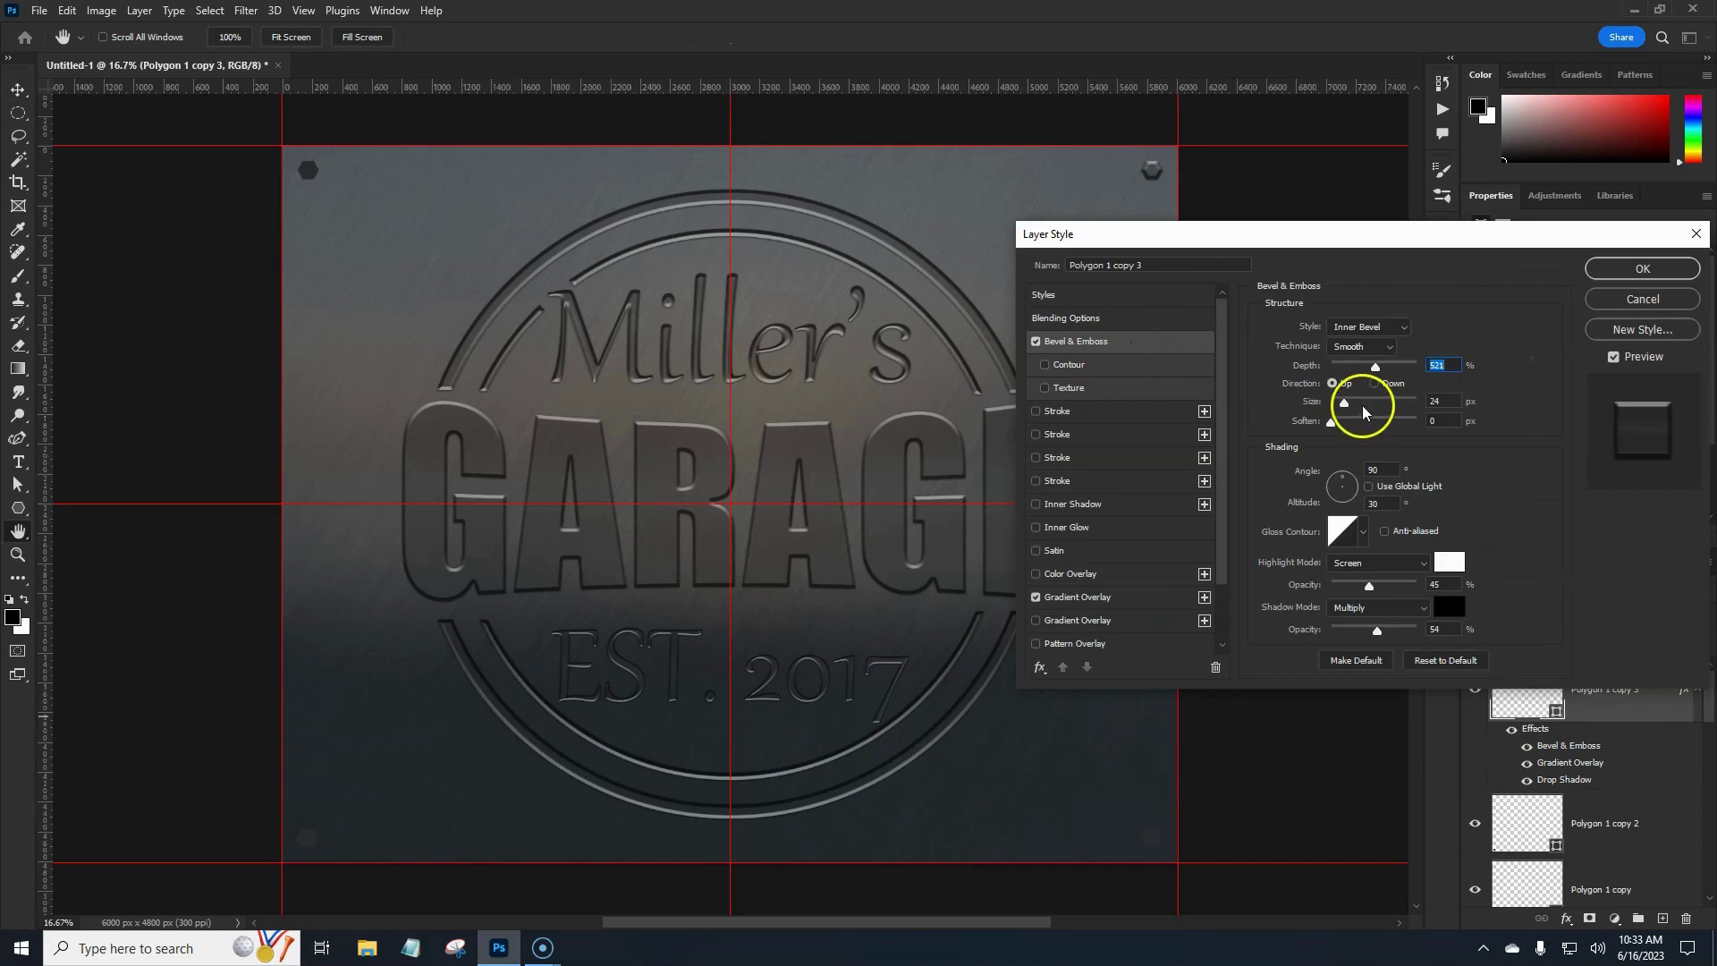
double_click(1434, 402)
text(12)
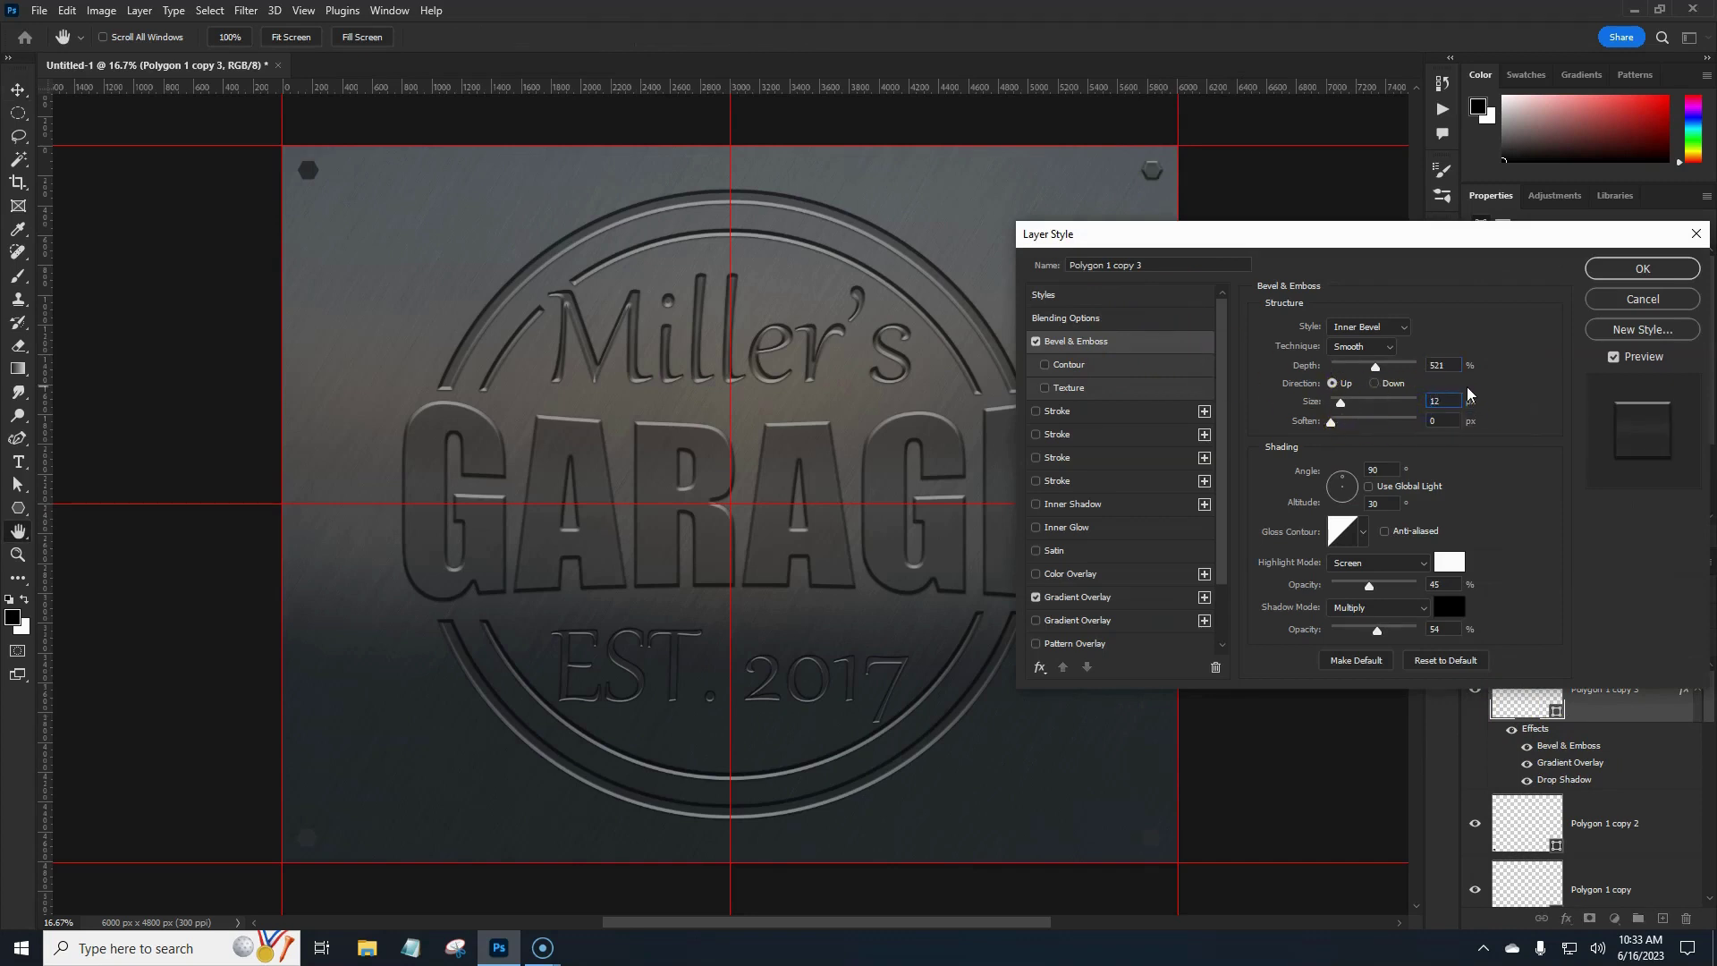
Step: Set the hexagon's drop shadow to 53% opacity, 11% spread and 38 px size
scroll(1217, 555, down, 3)
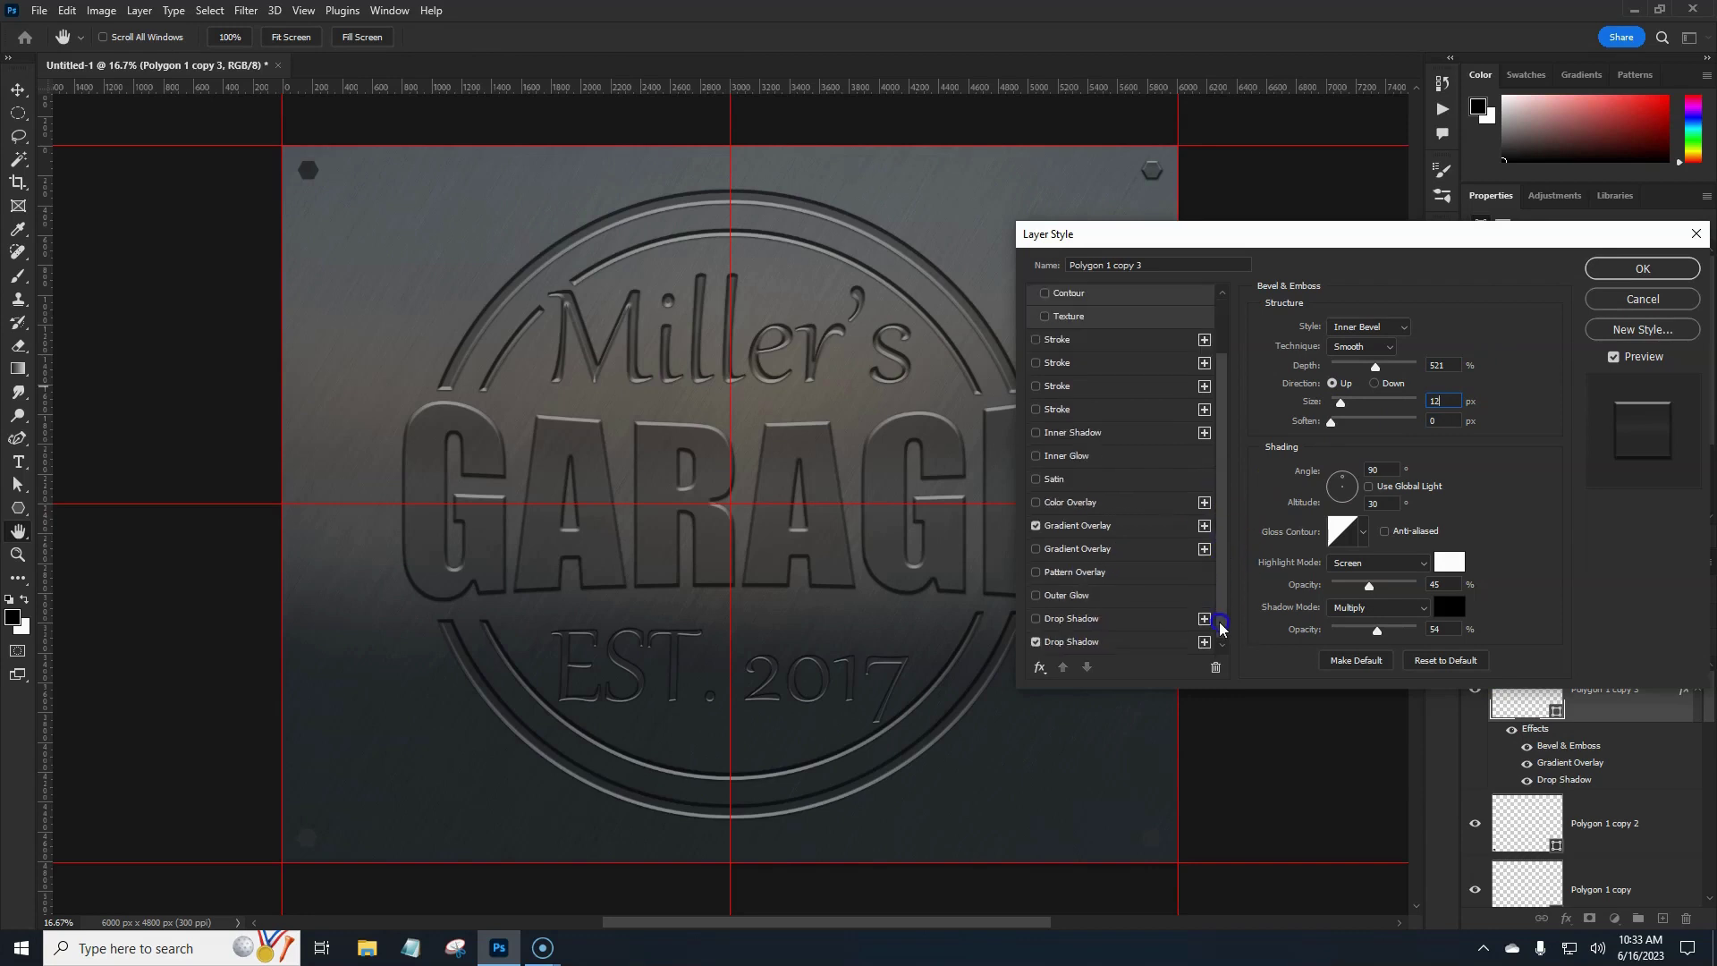
click(1125, 645)
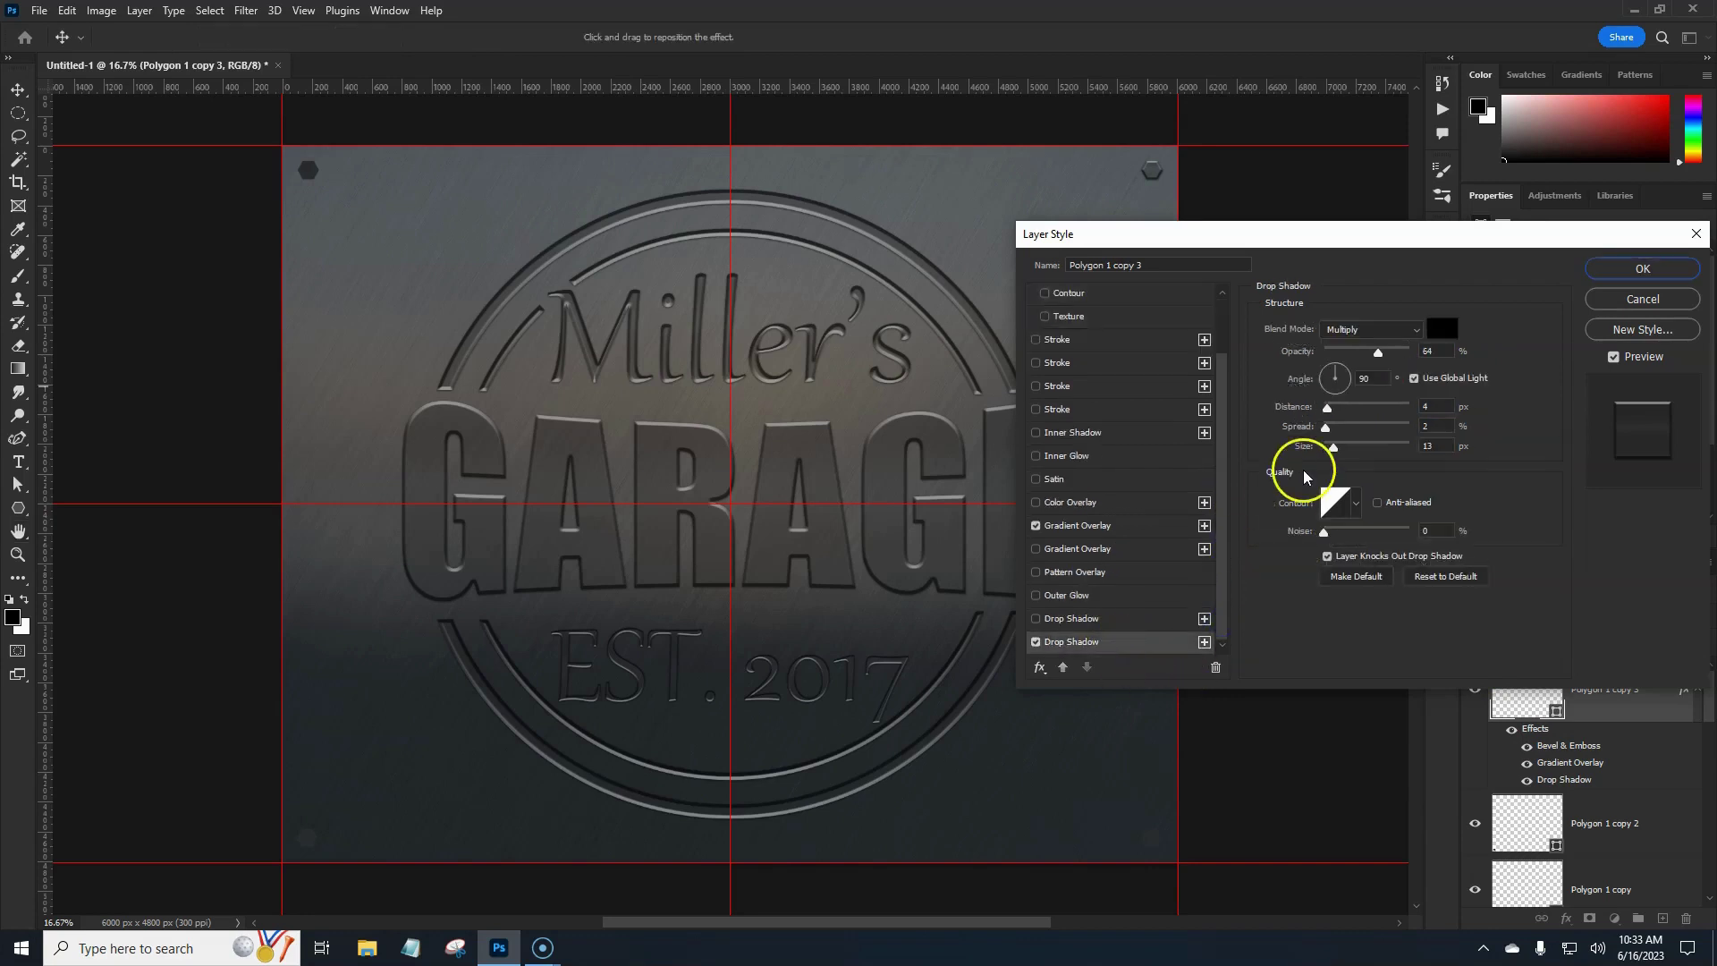
drag(1333, 446, 1342, 451)
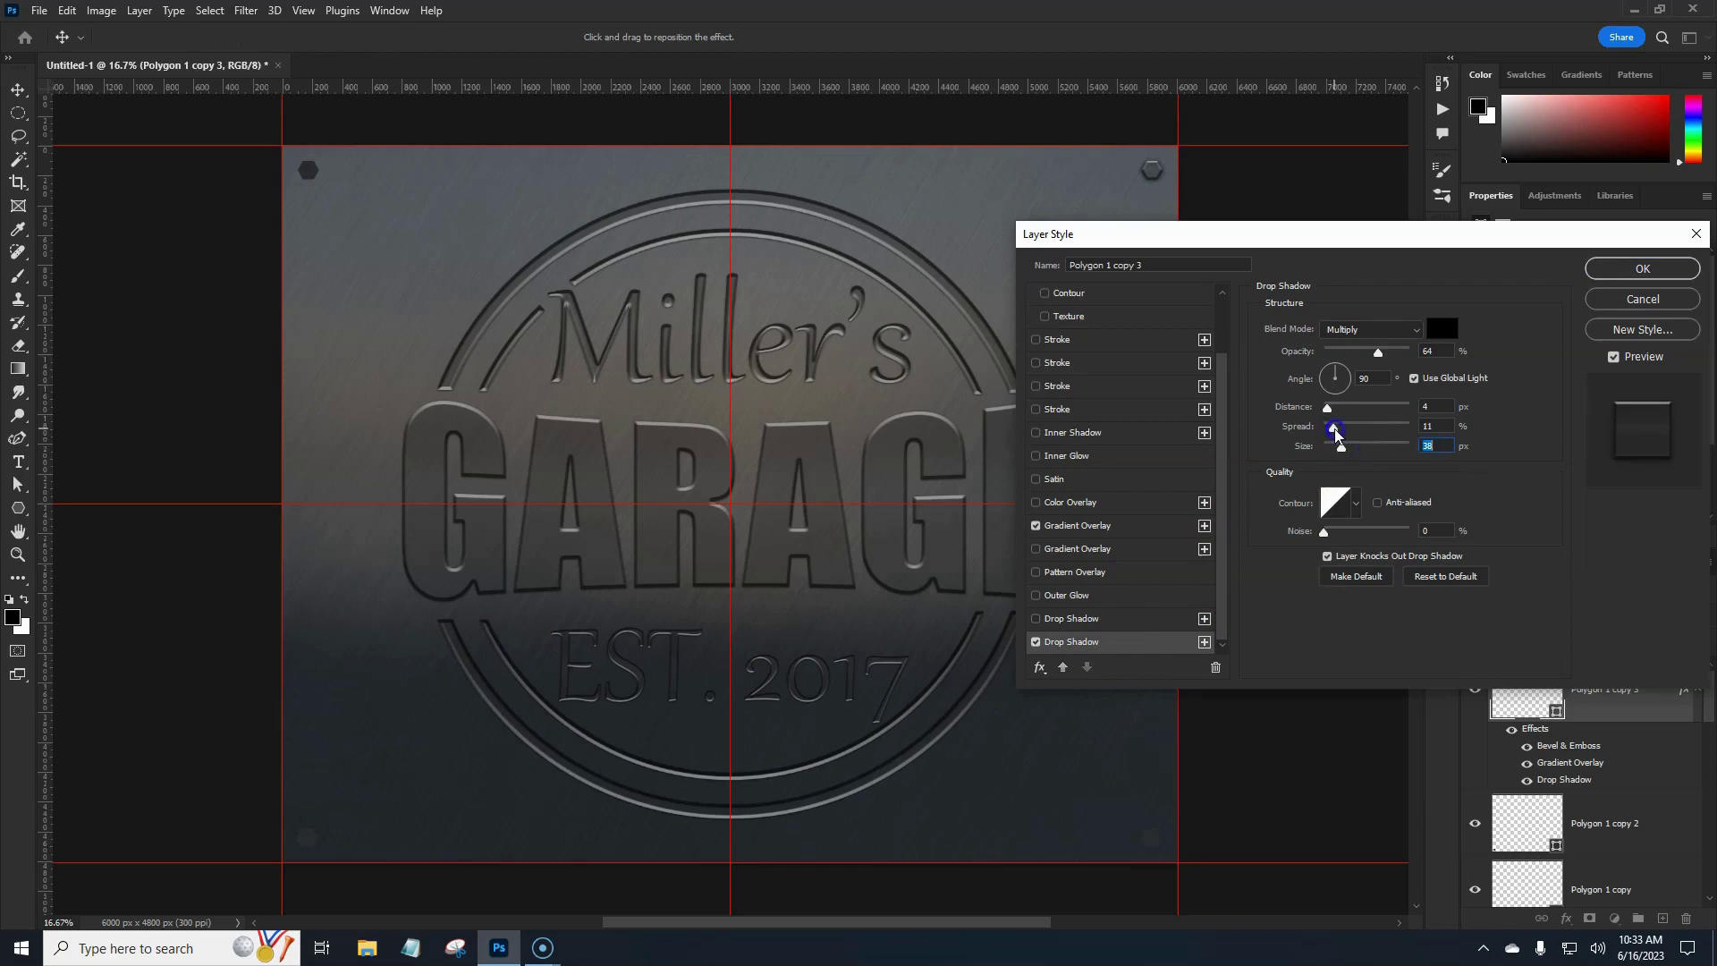
drag(1379, 353, 1380, 353)
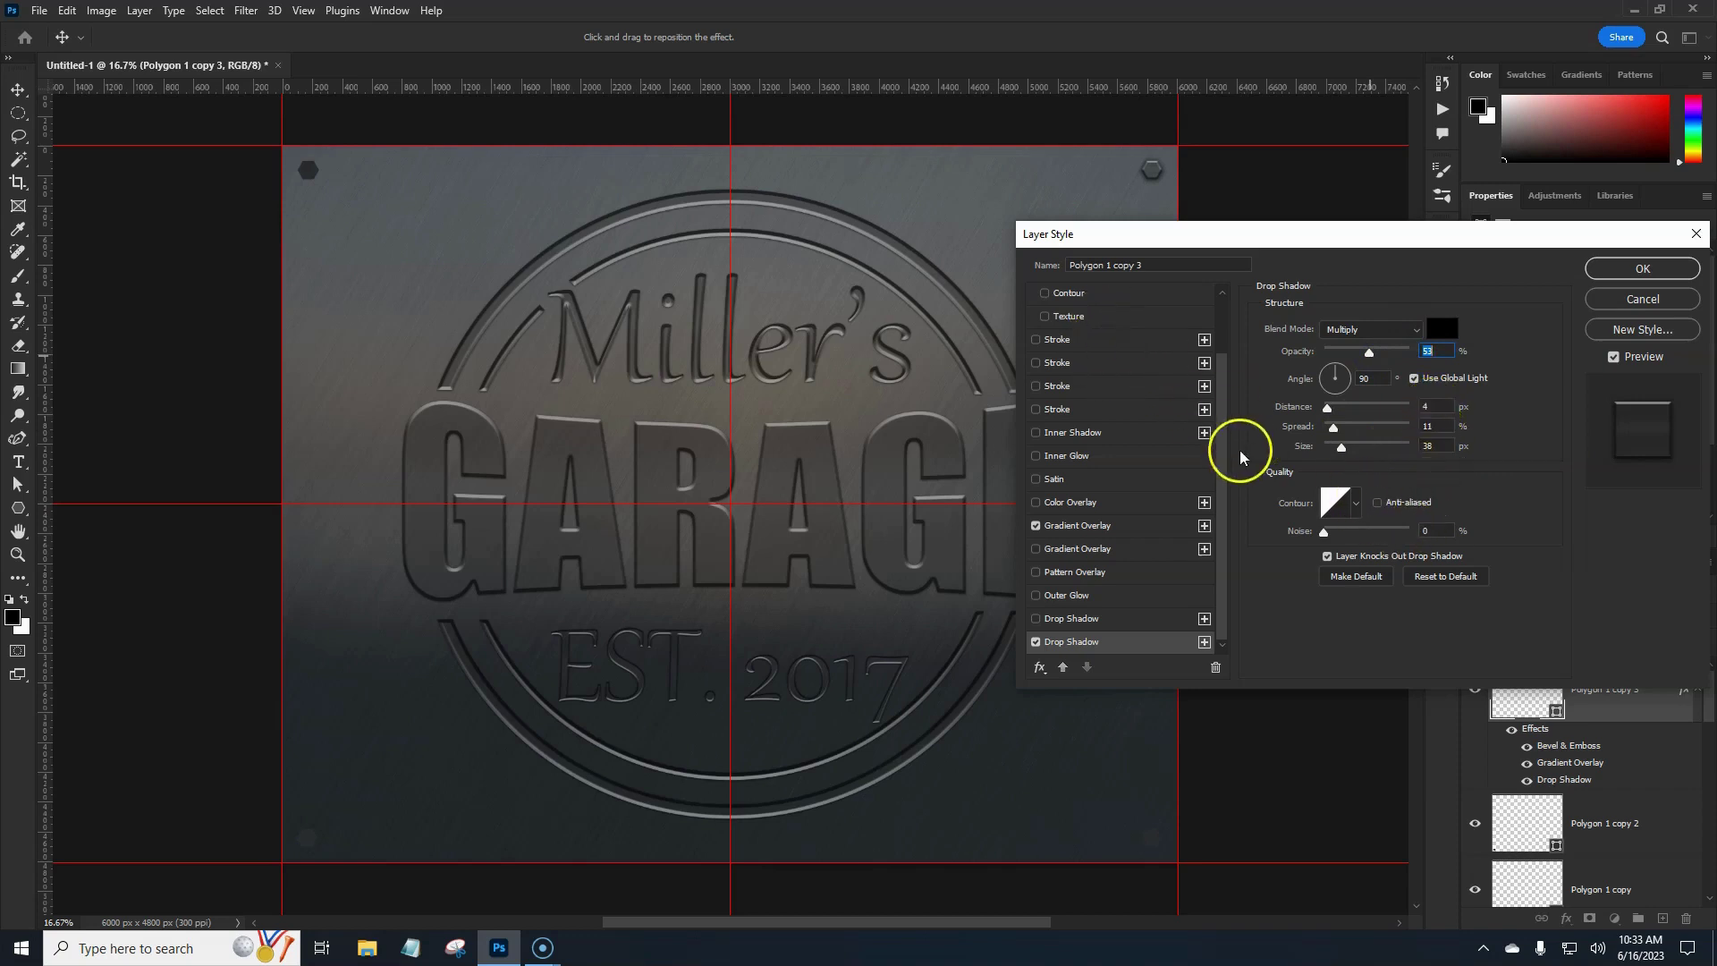
Step: Review the upper-right hexagon's Bevel & Emboss settings and apply the layer style
drag(1224, 451, 1224, 354)
click(1098, 343)
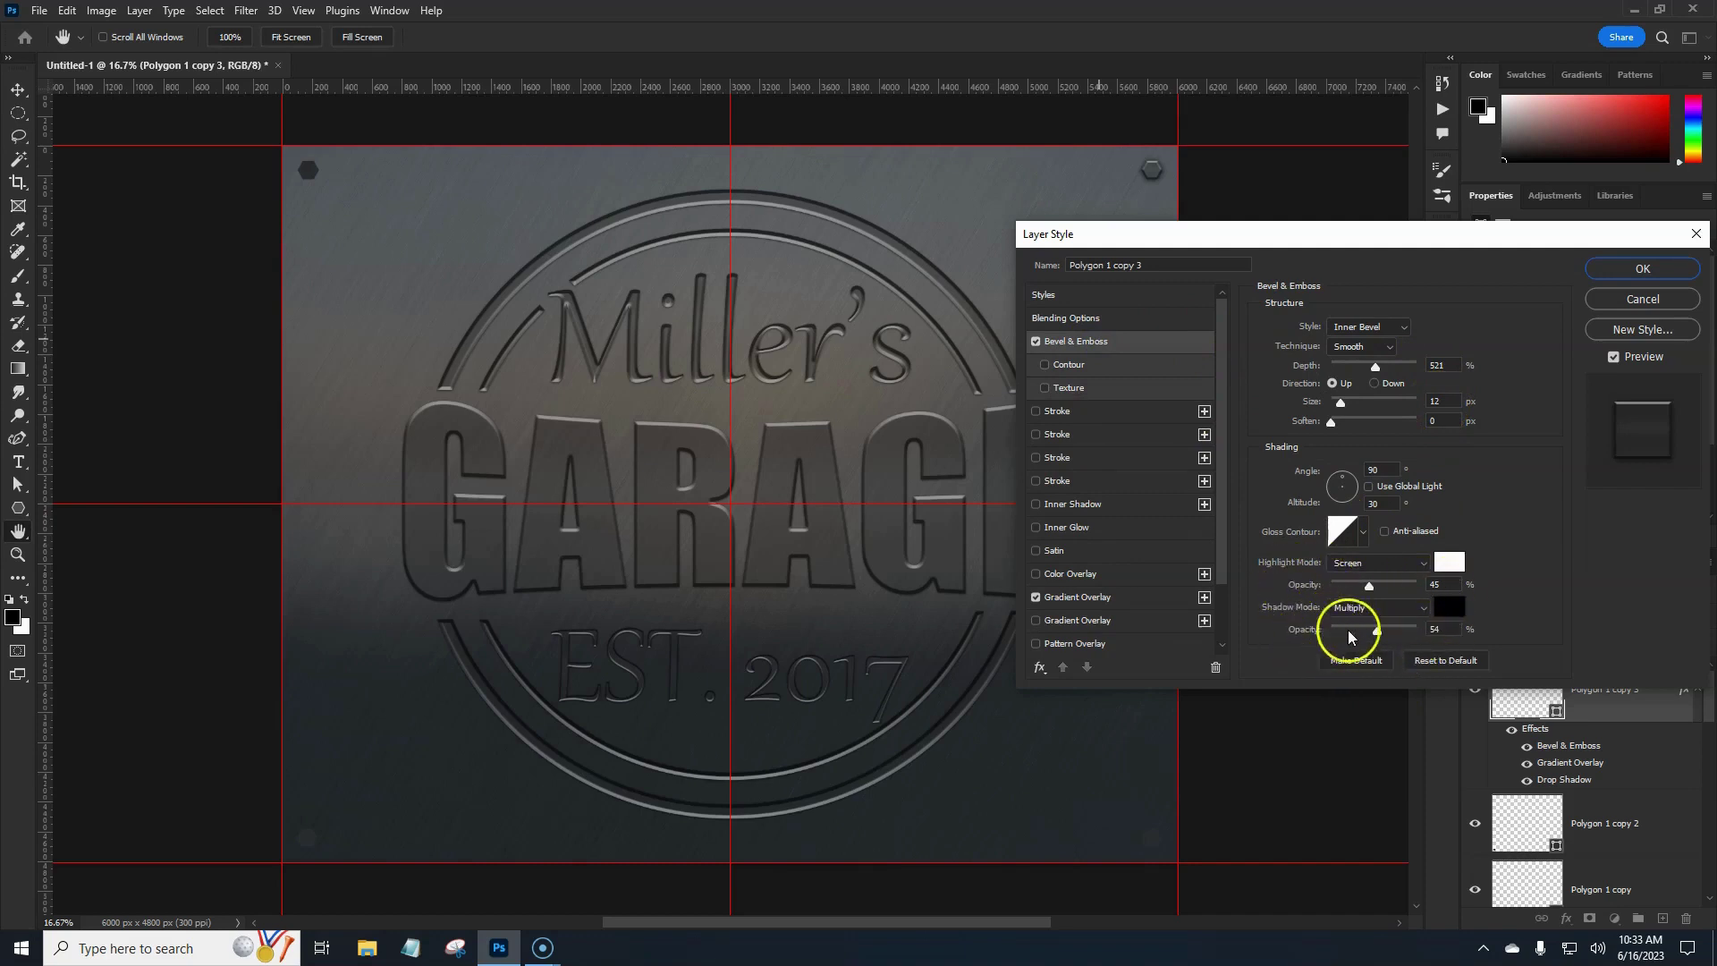
click(1632, 268)
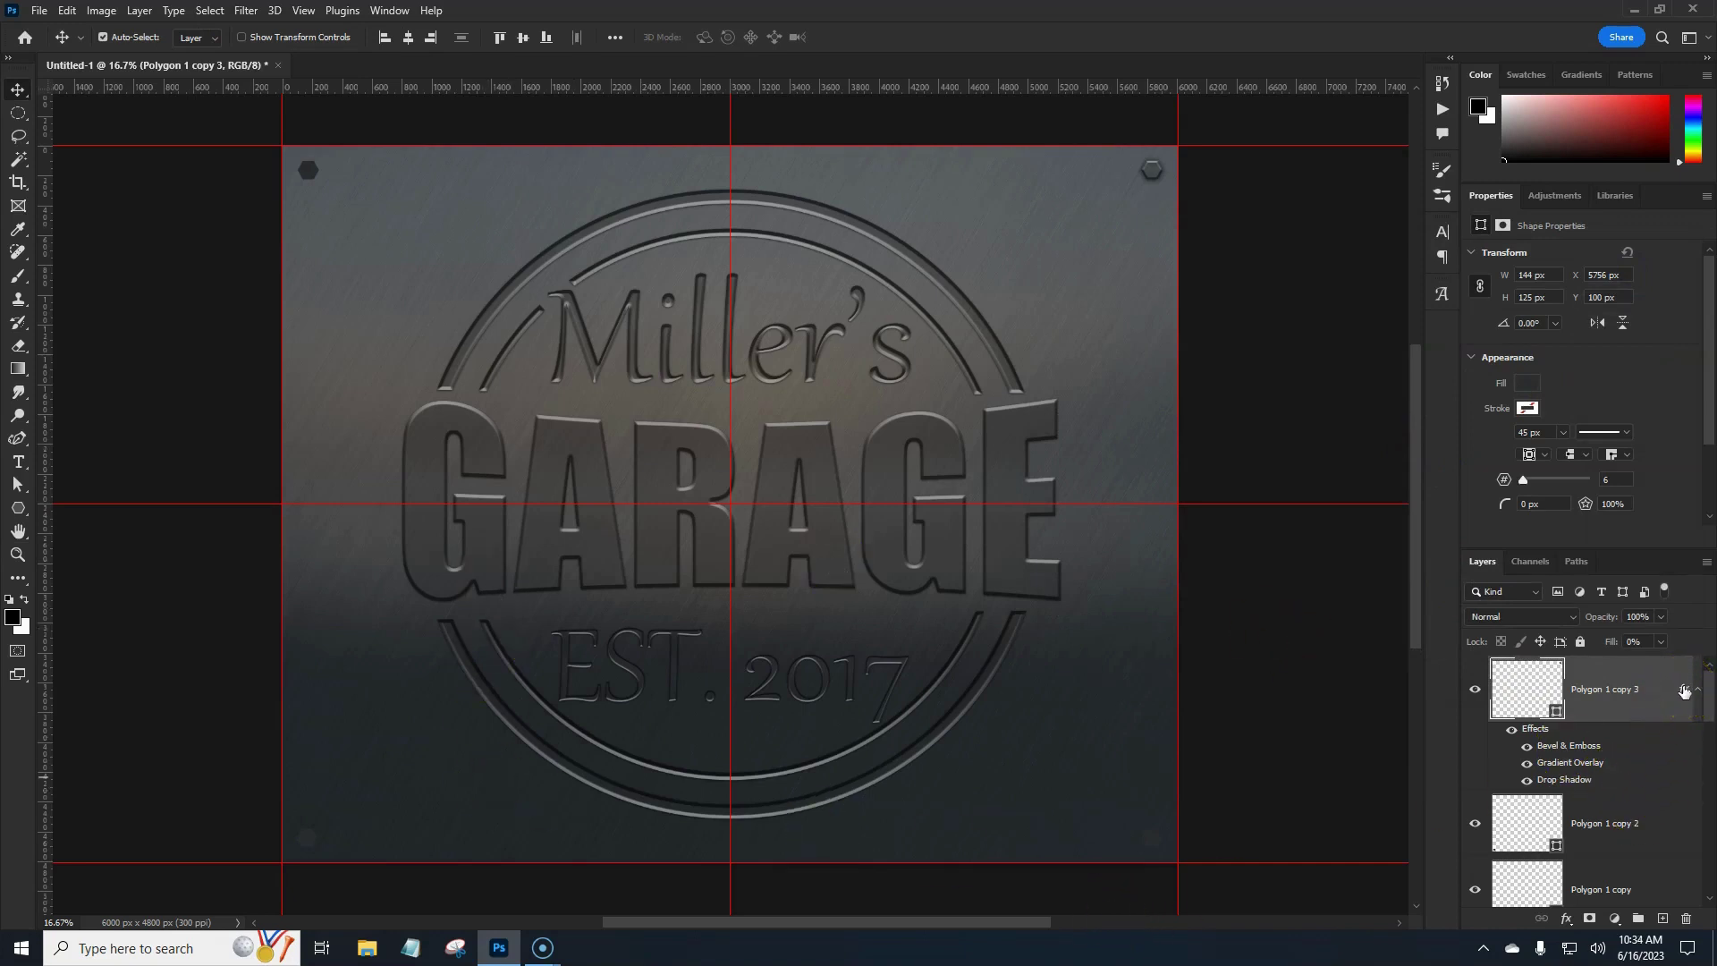
Step: Copy the upper-right hexagon's layer style onto the other three corner hexagons
click(1663, 821)
drag(1683, 691, 1676, 838)
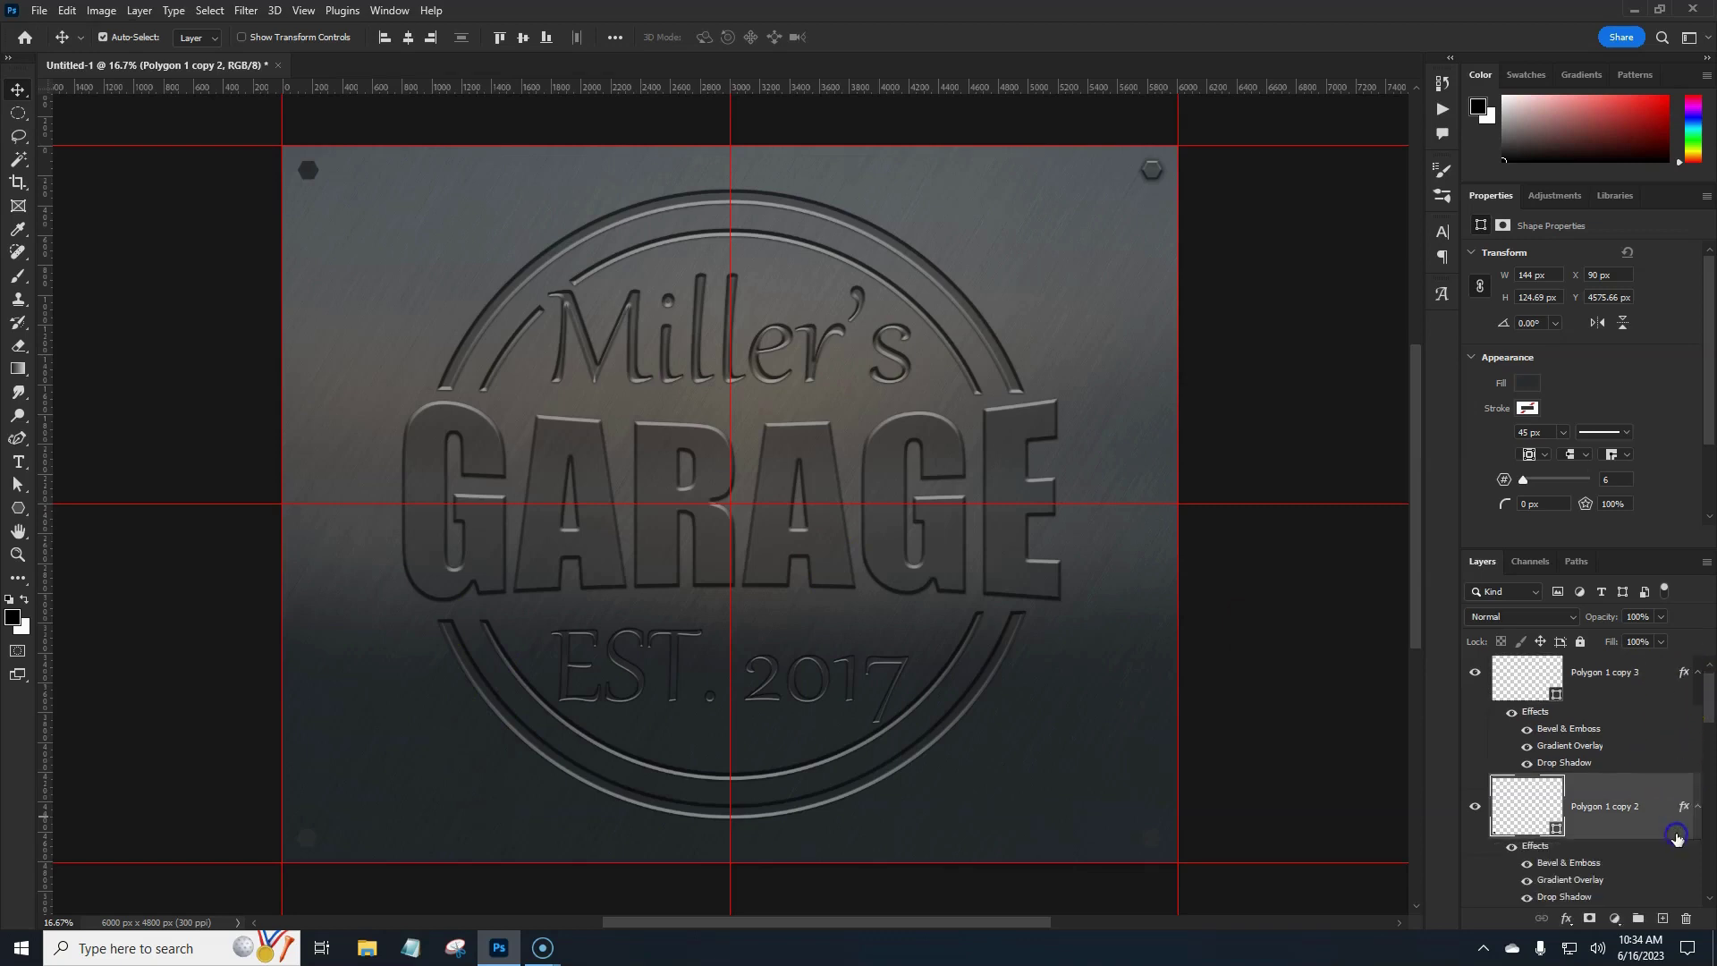
scroll(1671, 816, down, 1)
drag(1681, 687, 1674, 816)
scroll(1667, 805, down, 3)
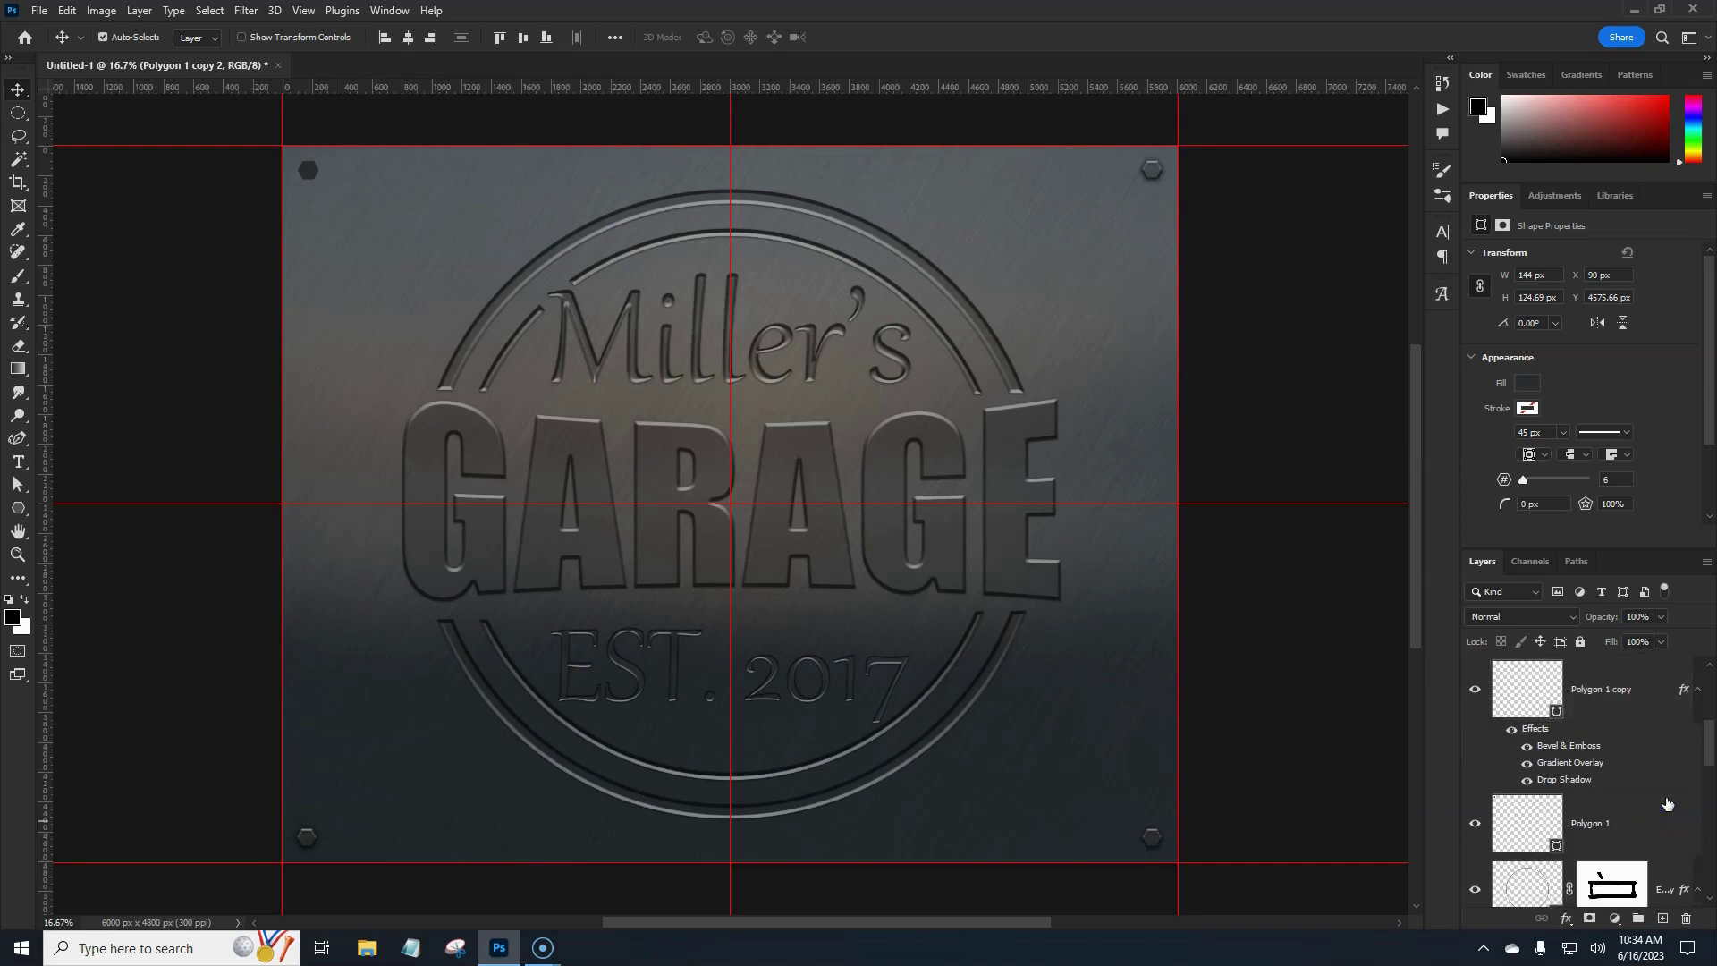
scroll(1667, 803, up, 3)
drag(1679, 691, 1668, 821)
scroll(1665, 827, up, 1)
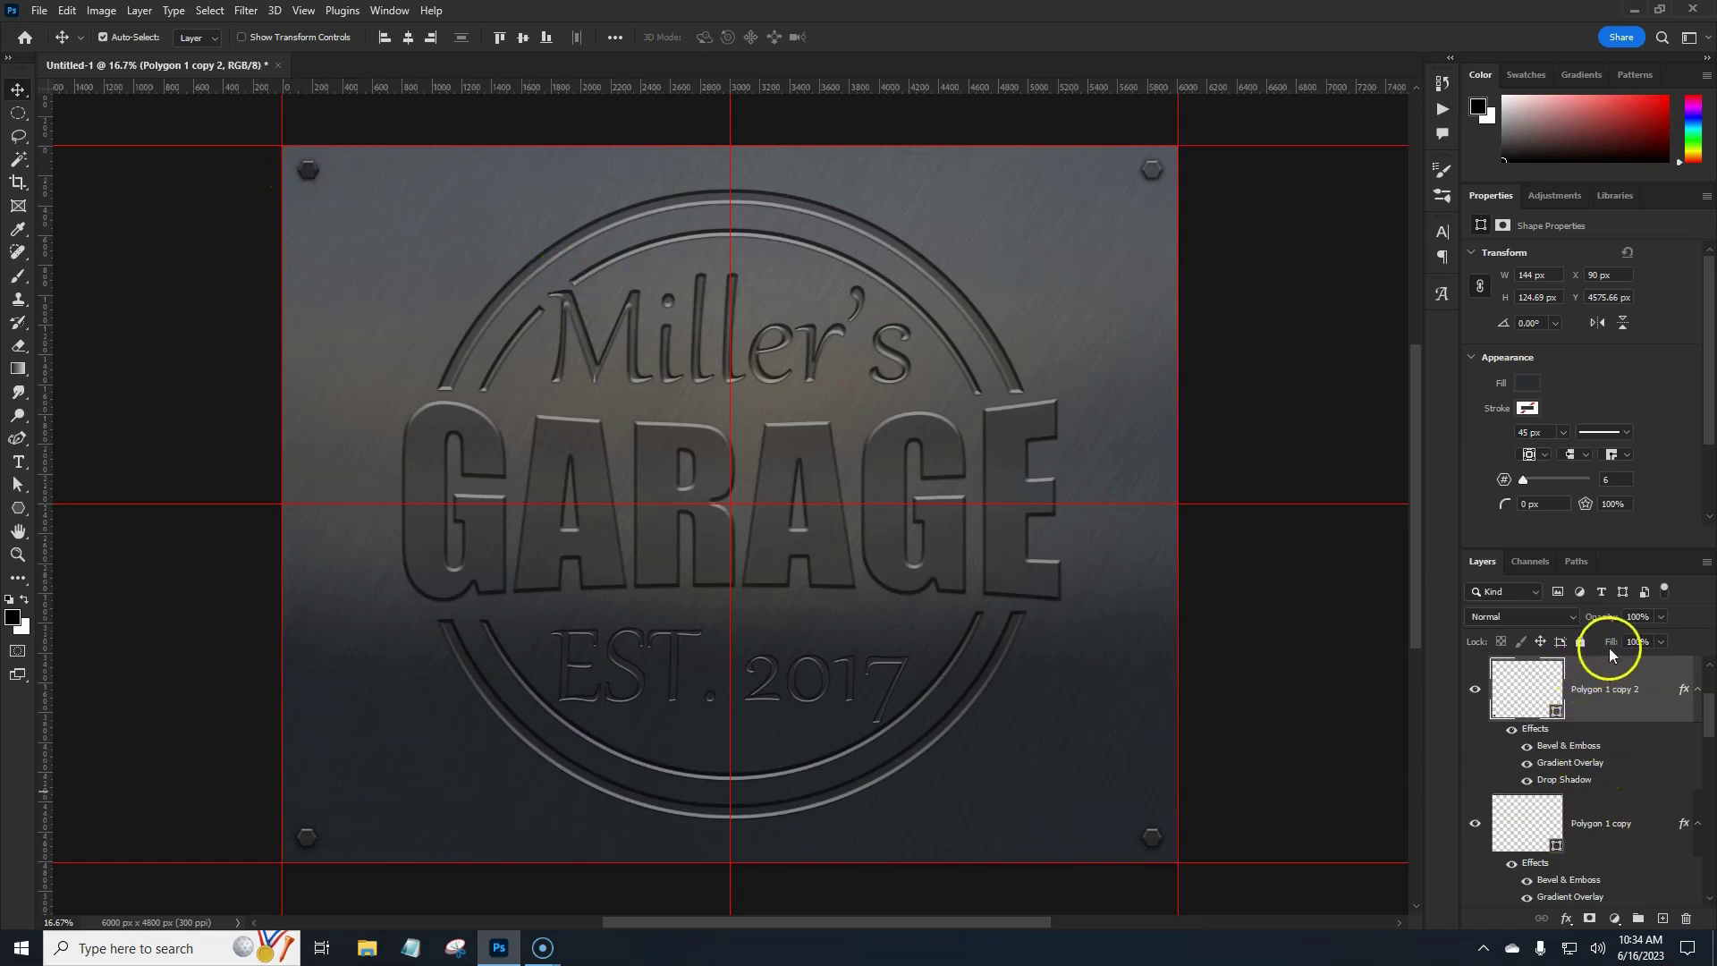
Step: Set the fill of the two lower hexagons and the upper-left hexagon to 0%
drag(1607, 644, 1712, 642)
click(1628, 816)
drag(1611, 644, 1406, 644)
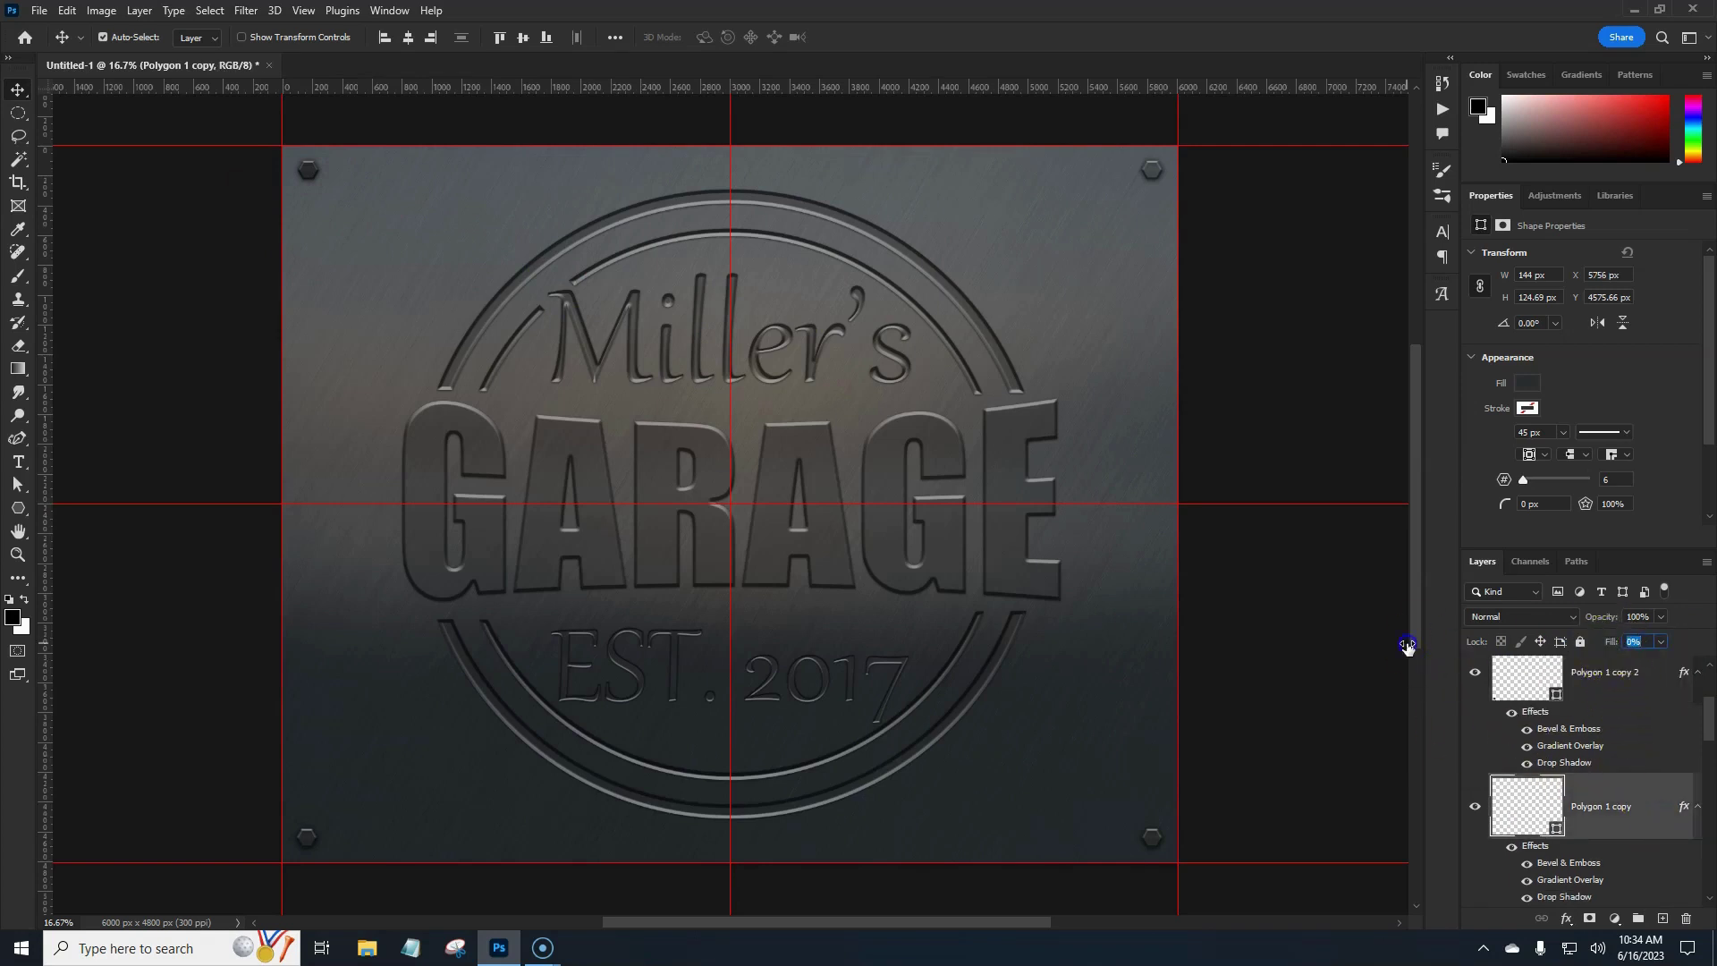
scroll(1632, 805, down, 2)
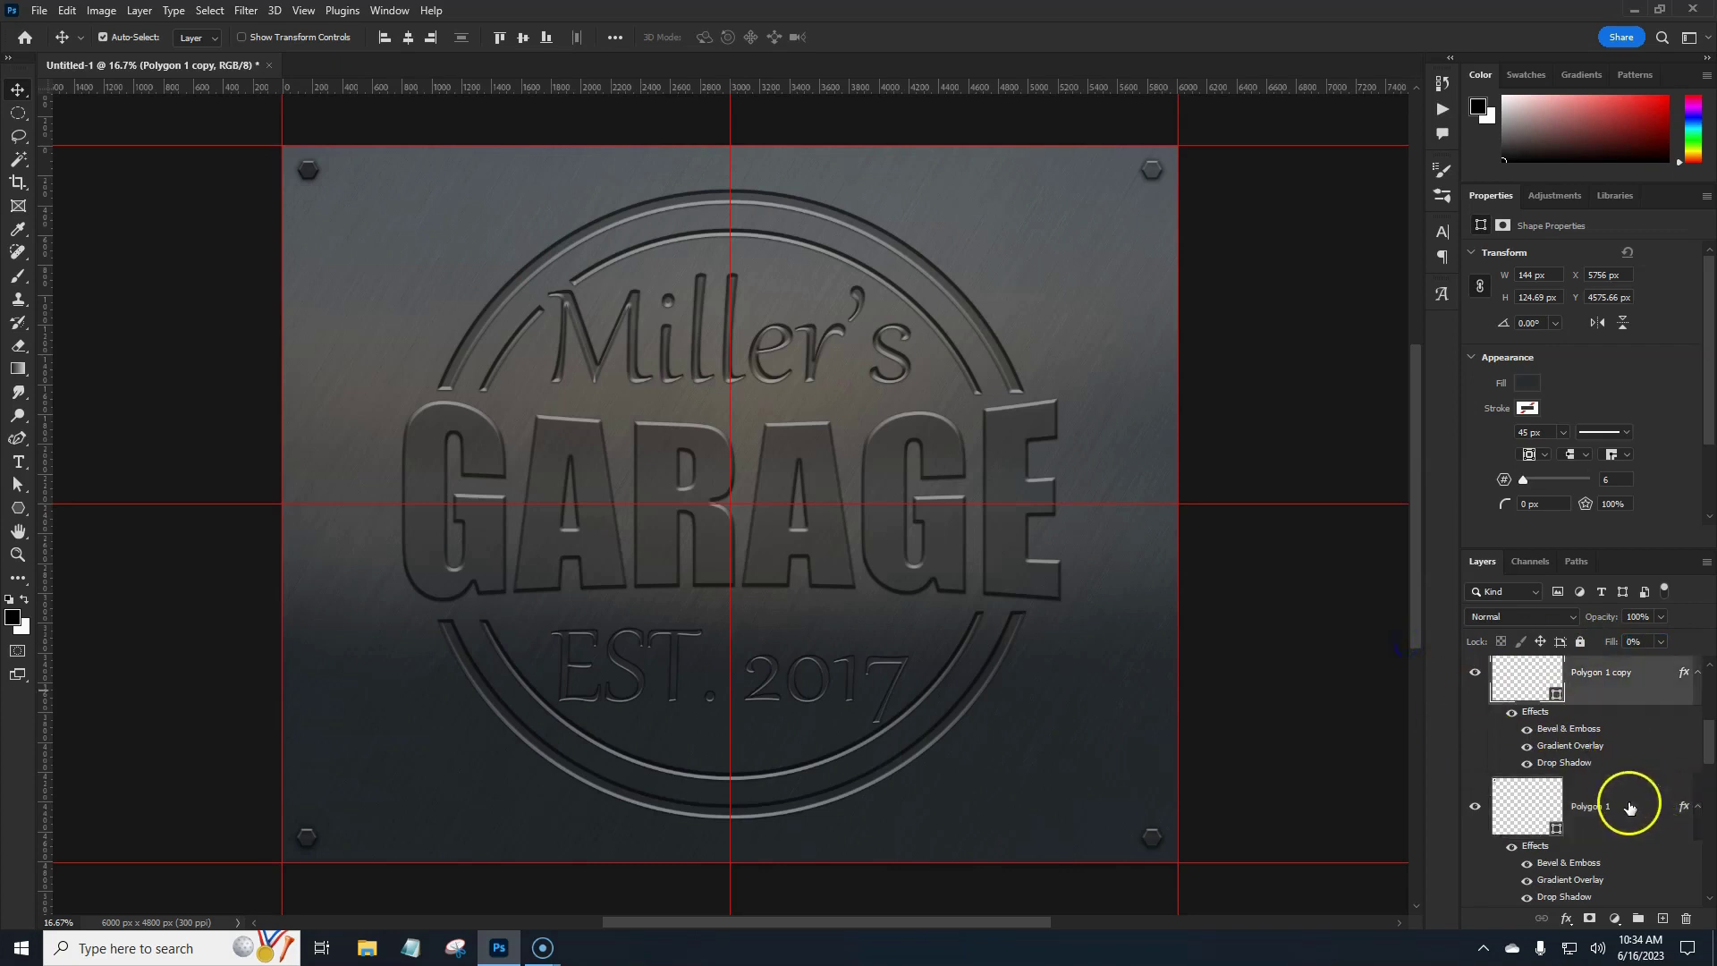
click(1629, 807)
drag(1610, 642, 1449, 653)
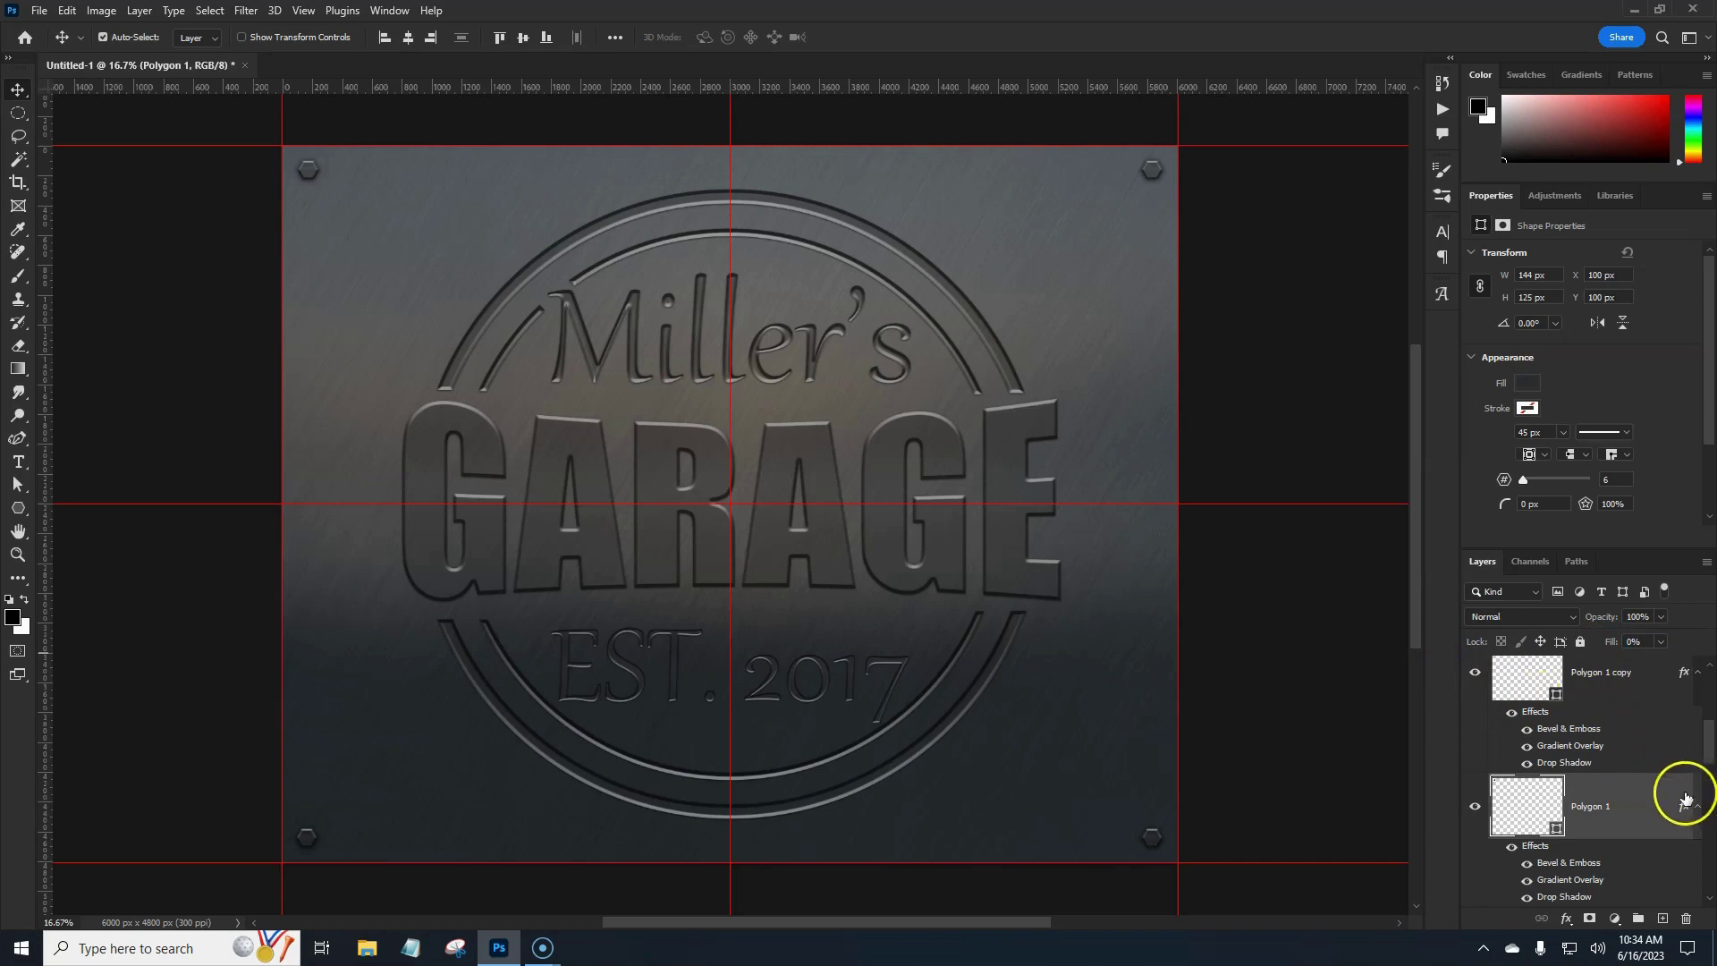
Step: Group all four hexagon layers and name the group bolt heads
drag(1709, 751, 1713, 682)
click(1650, 705)
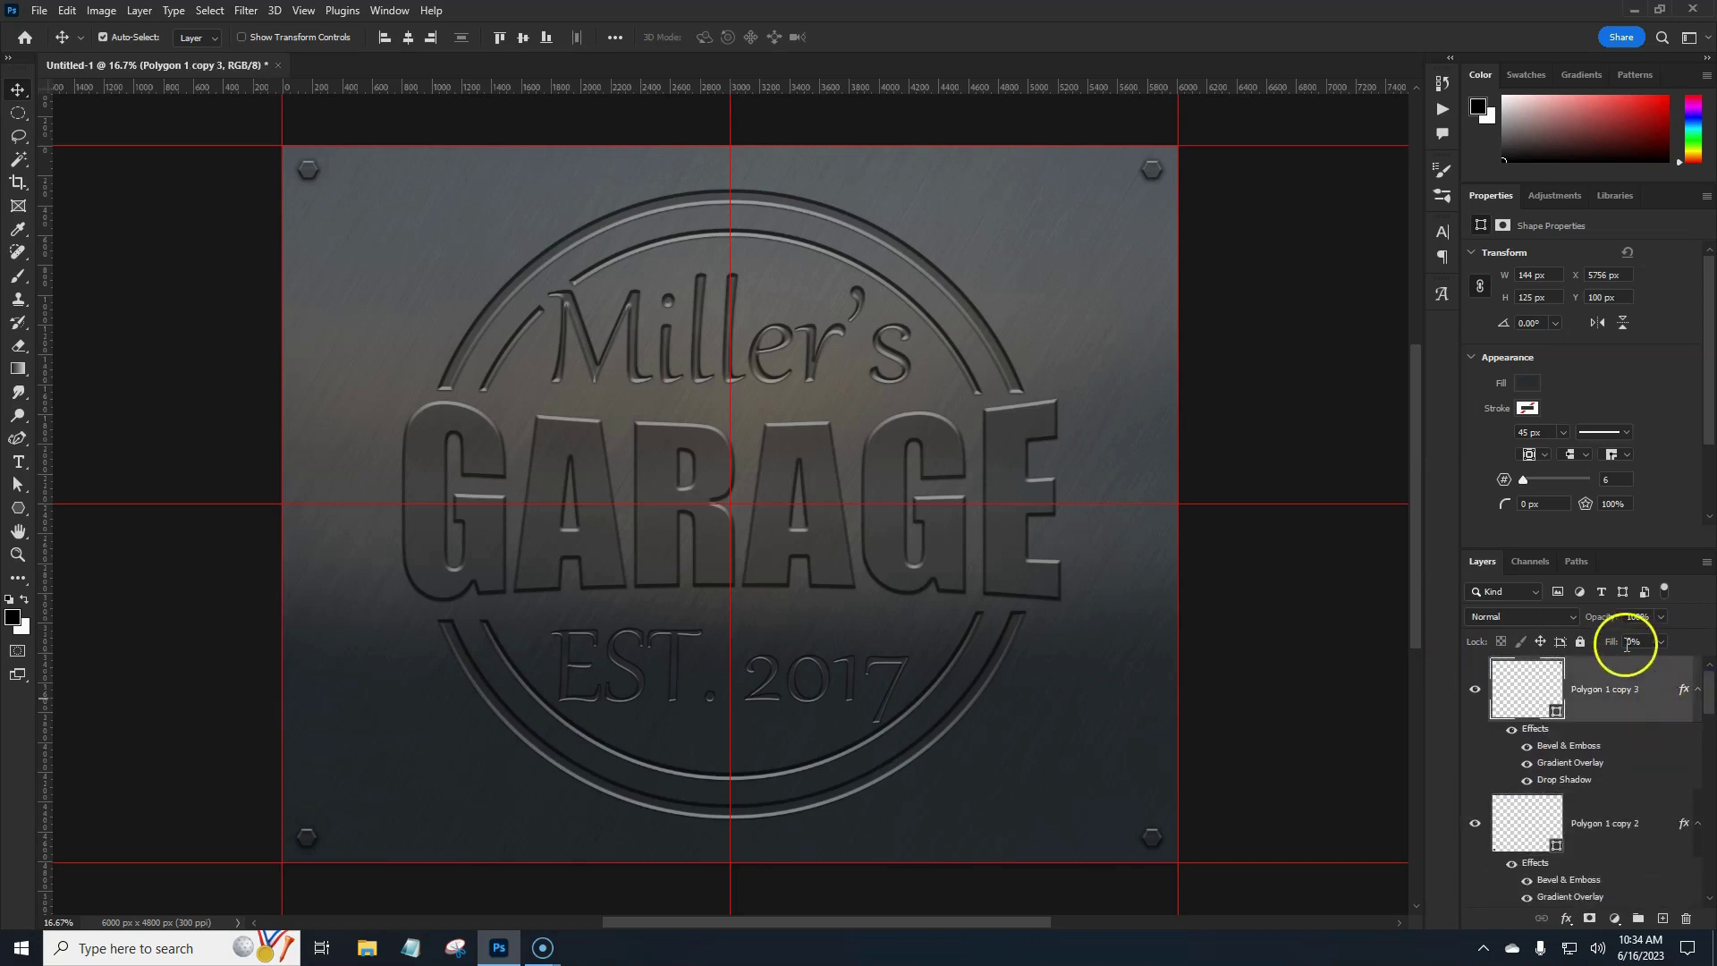
click(1640, 798)
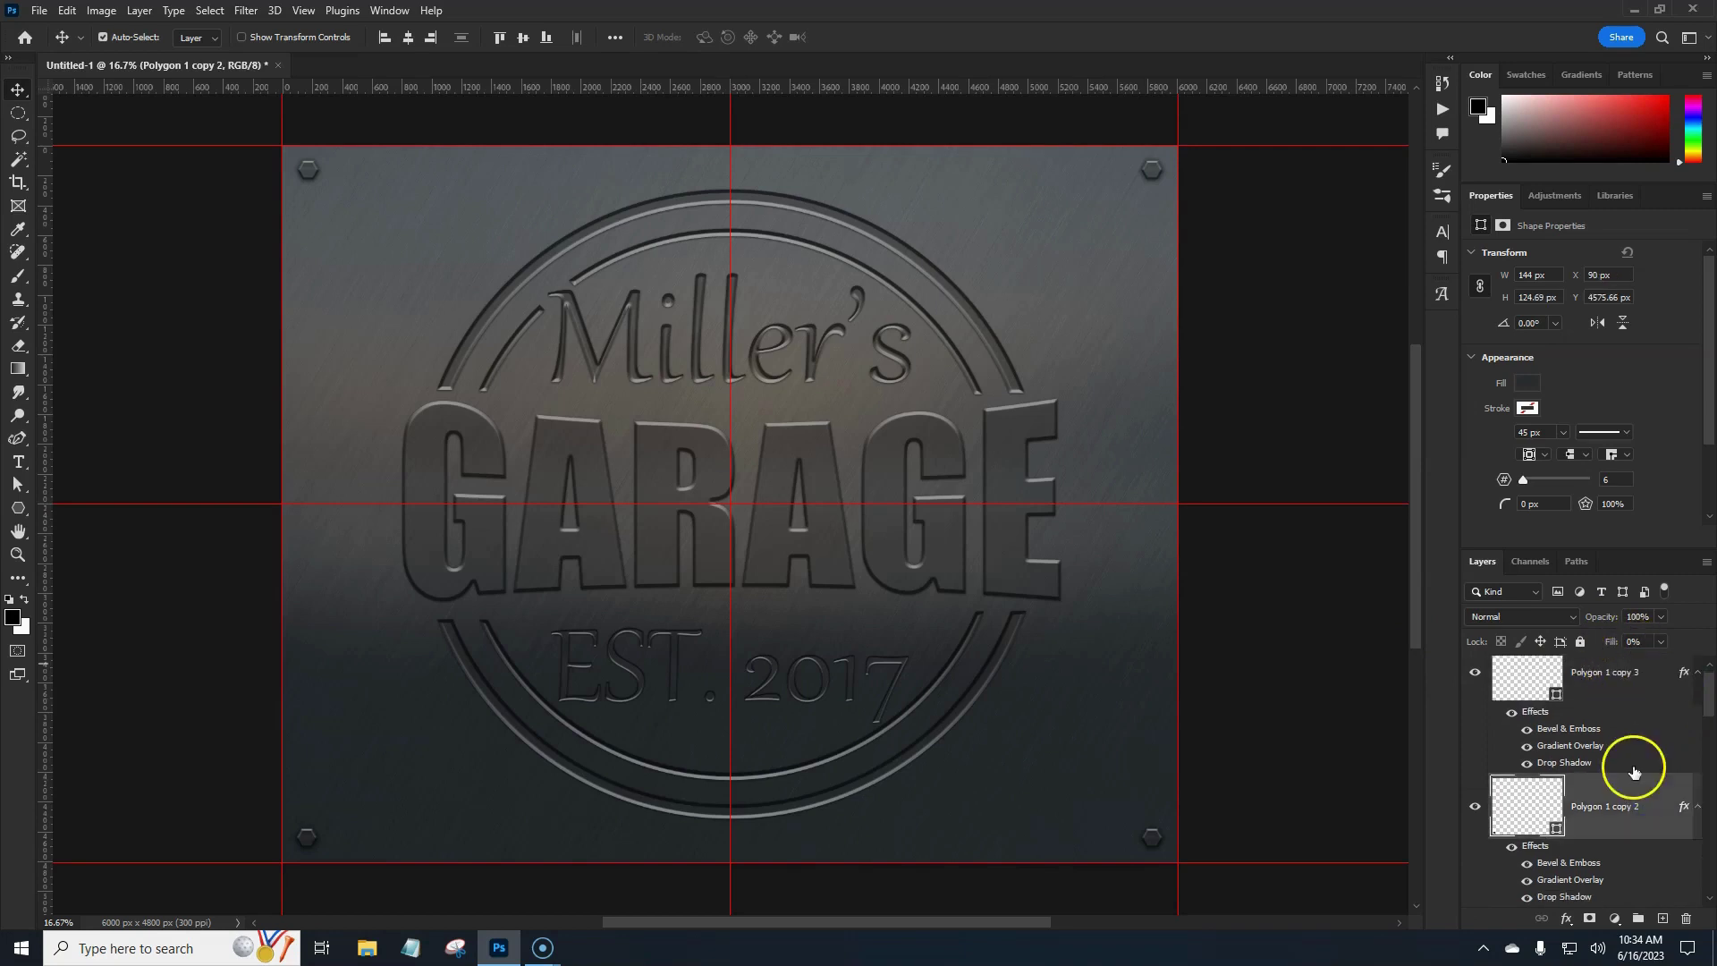
scroll(1635, 771, down, 3)
click(1635, 800)
scroll(1631, 733, down, 3)
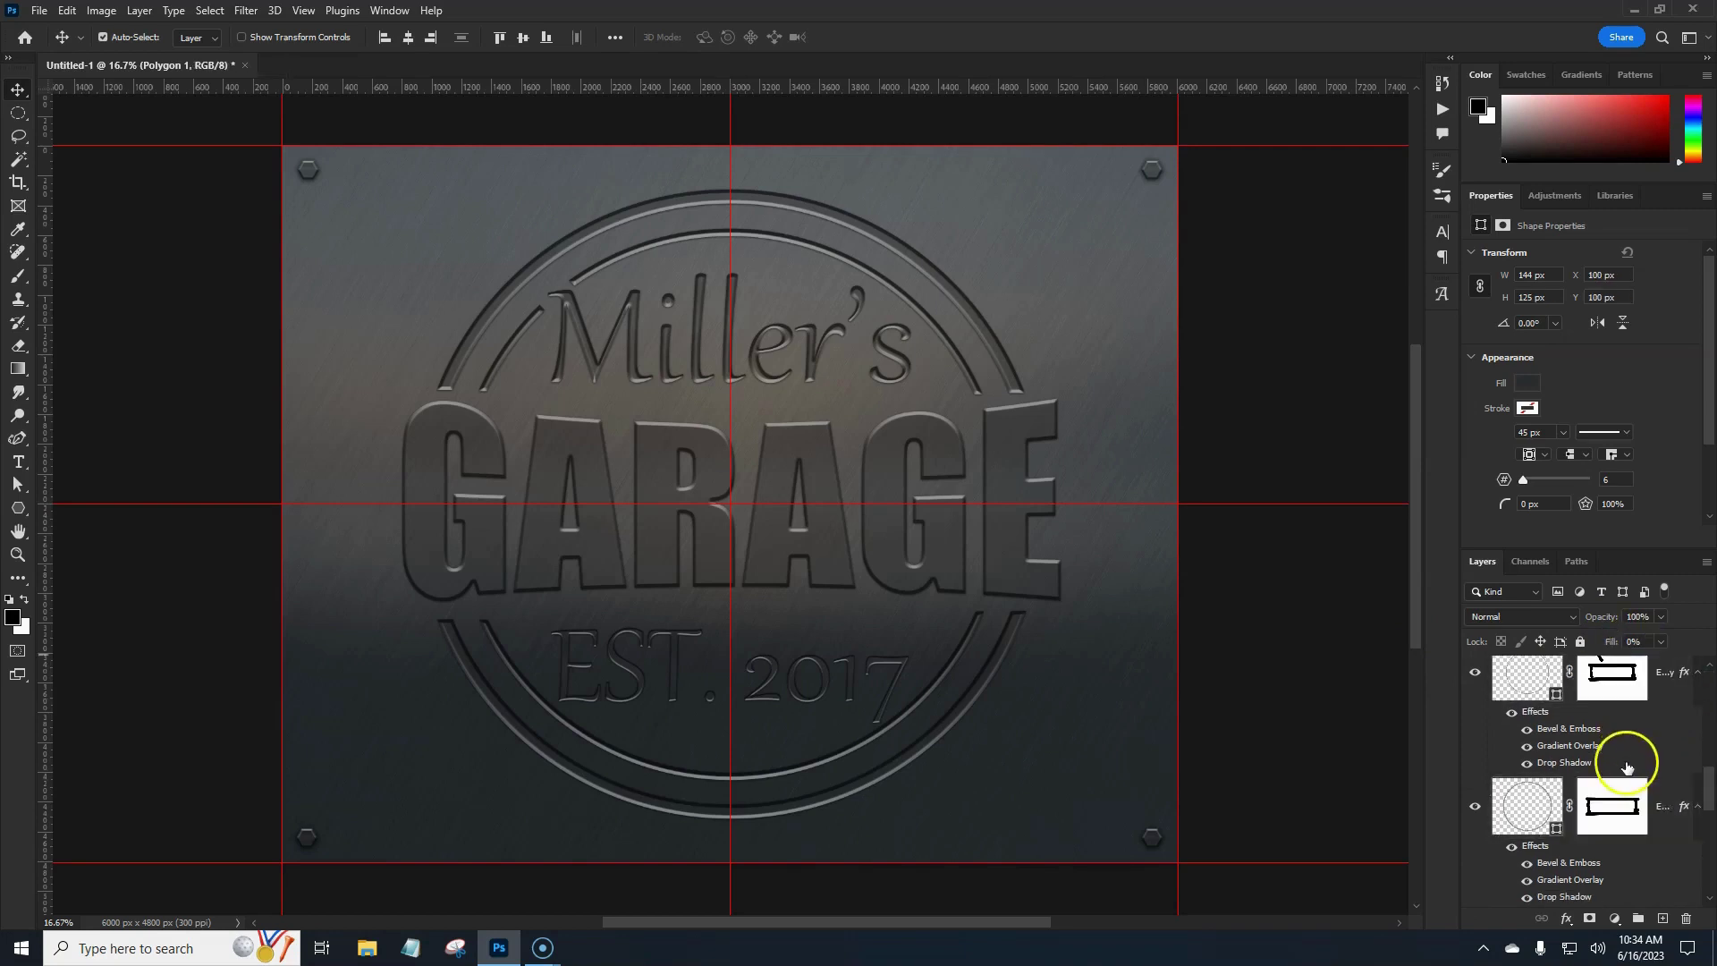
scroll(1703, 779, up, 1)
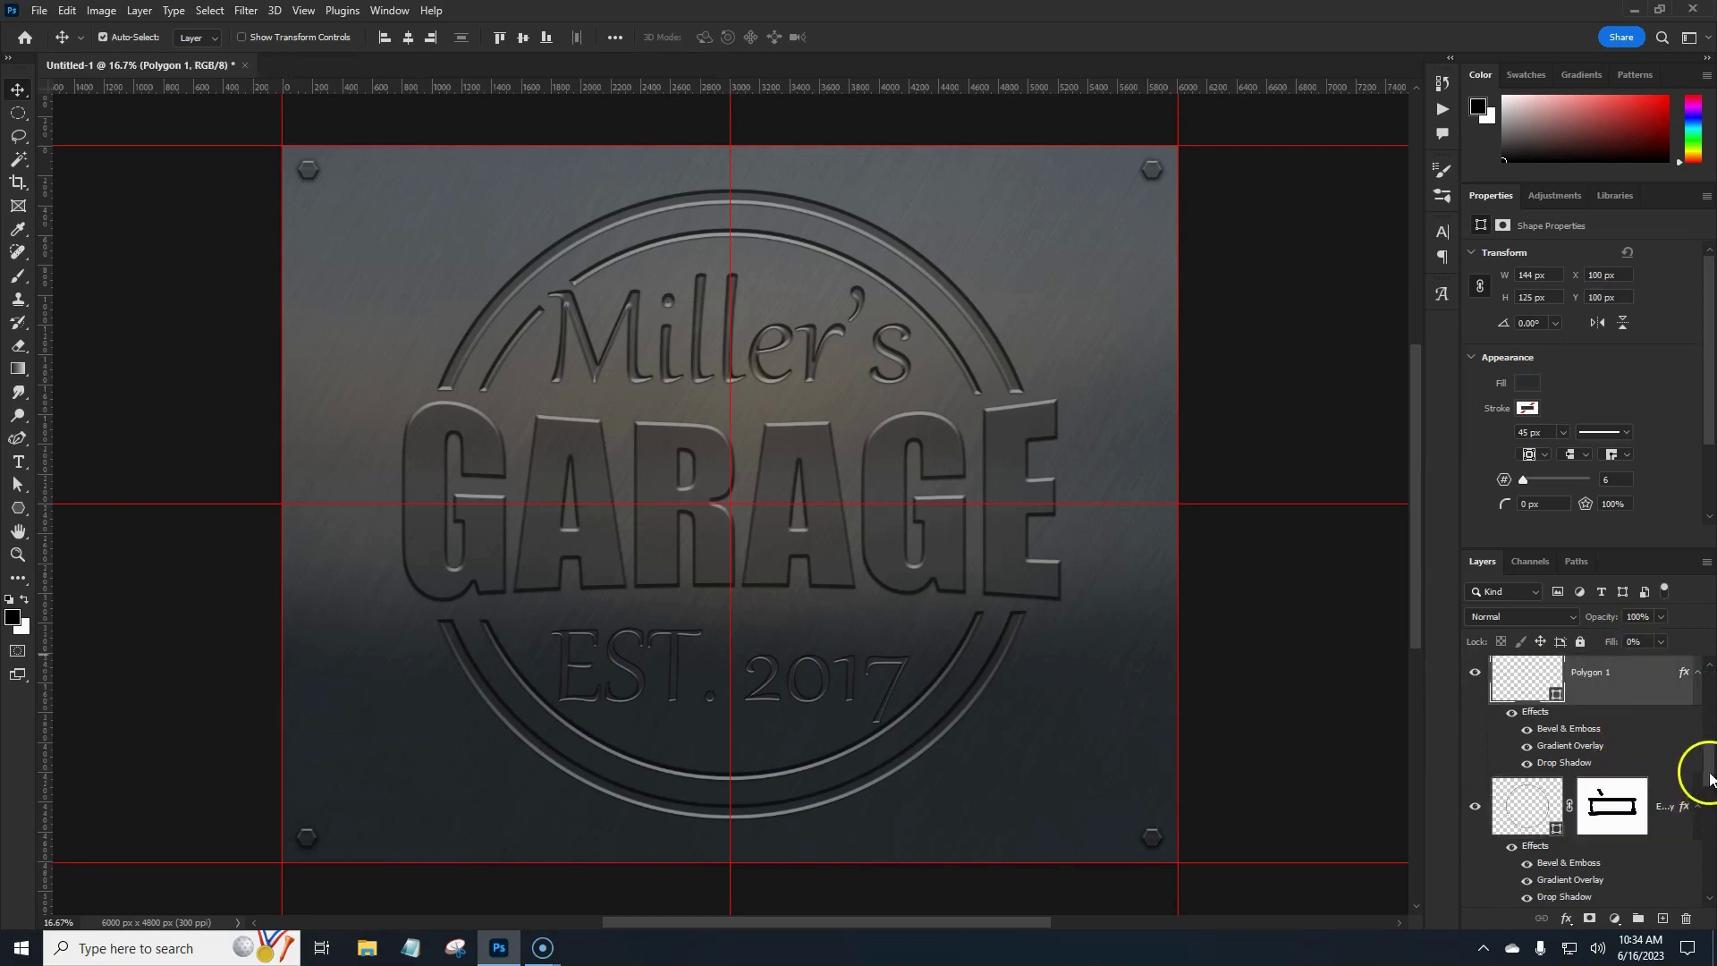
drag(1709, 773, 1708, 684)
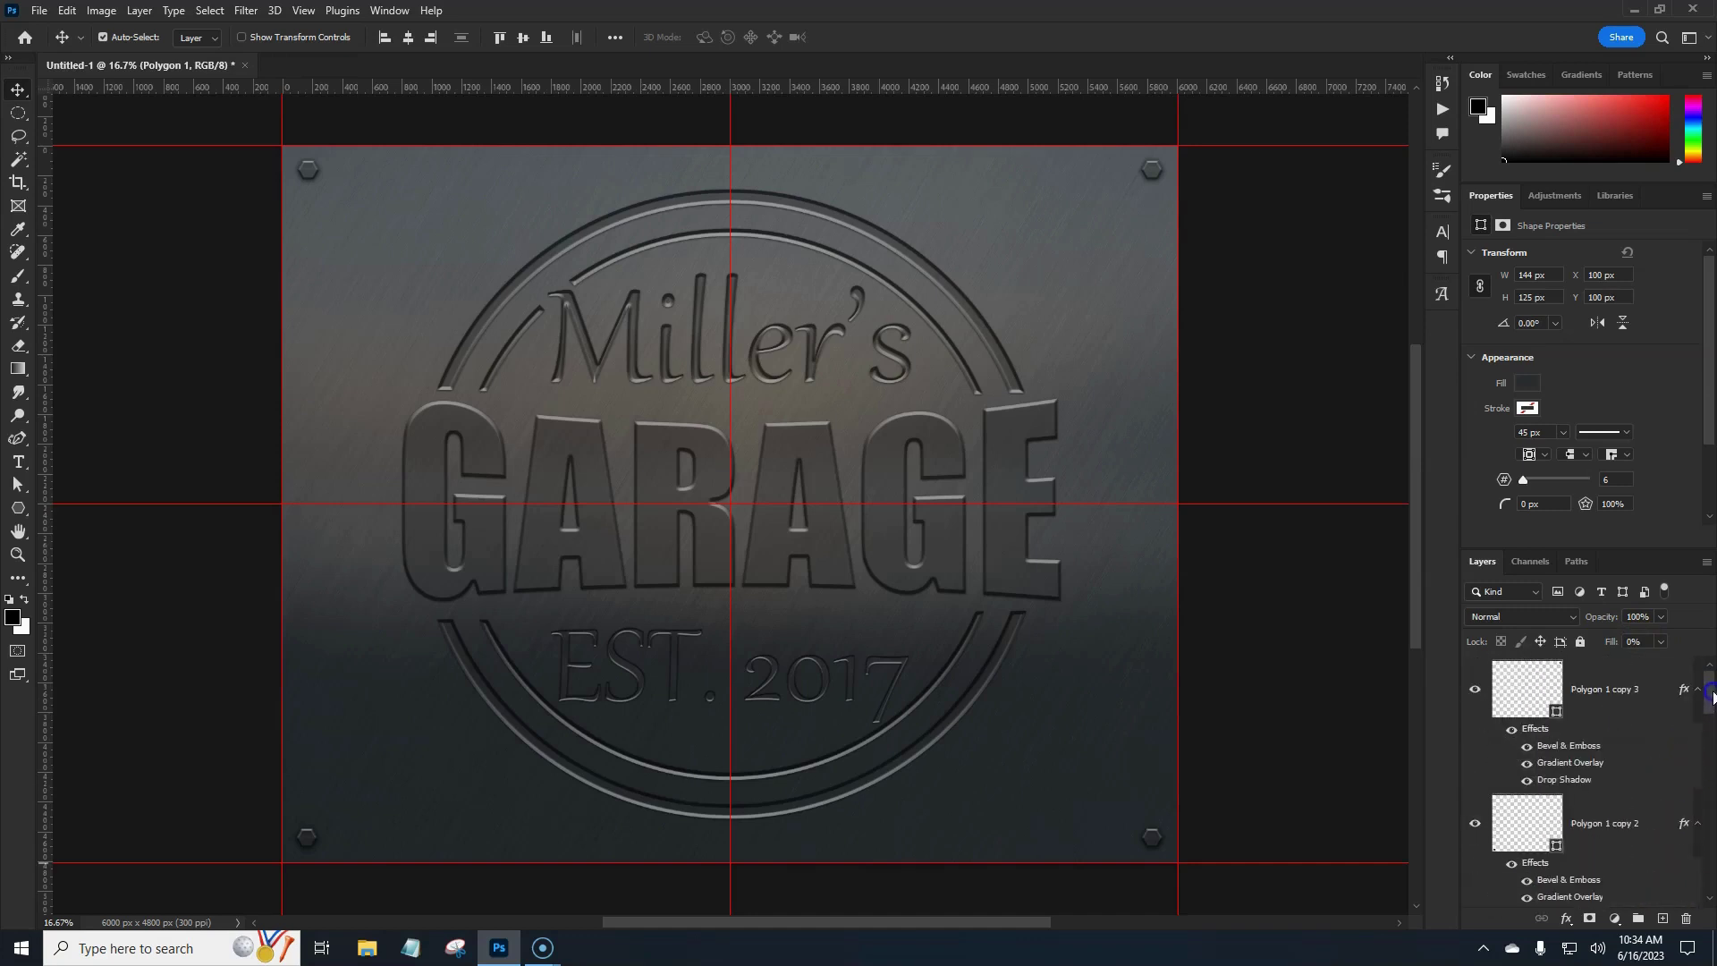
shift+click(1663, 702)
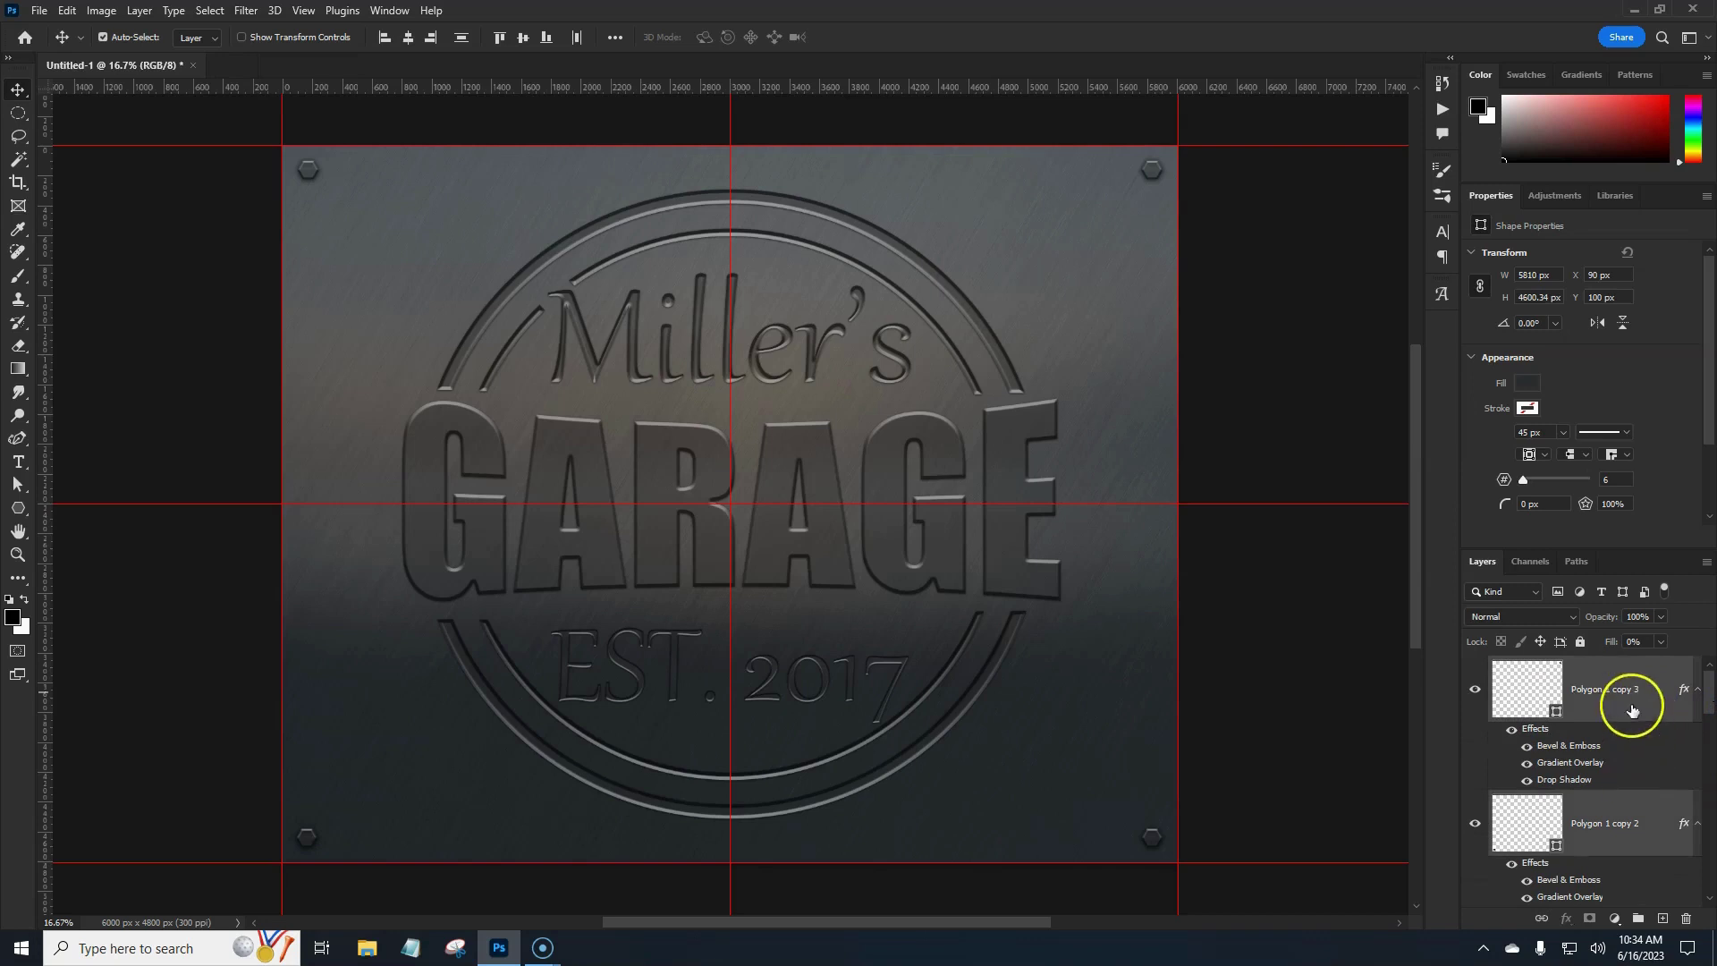
drag(1581, 712, 1637, 921)
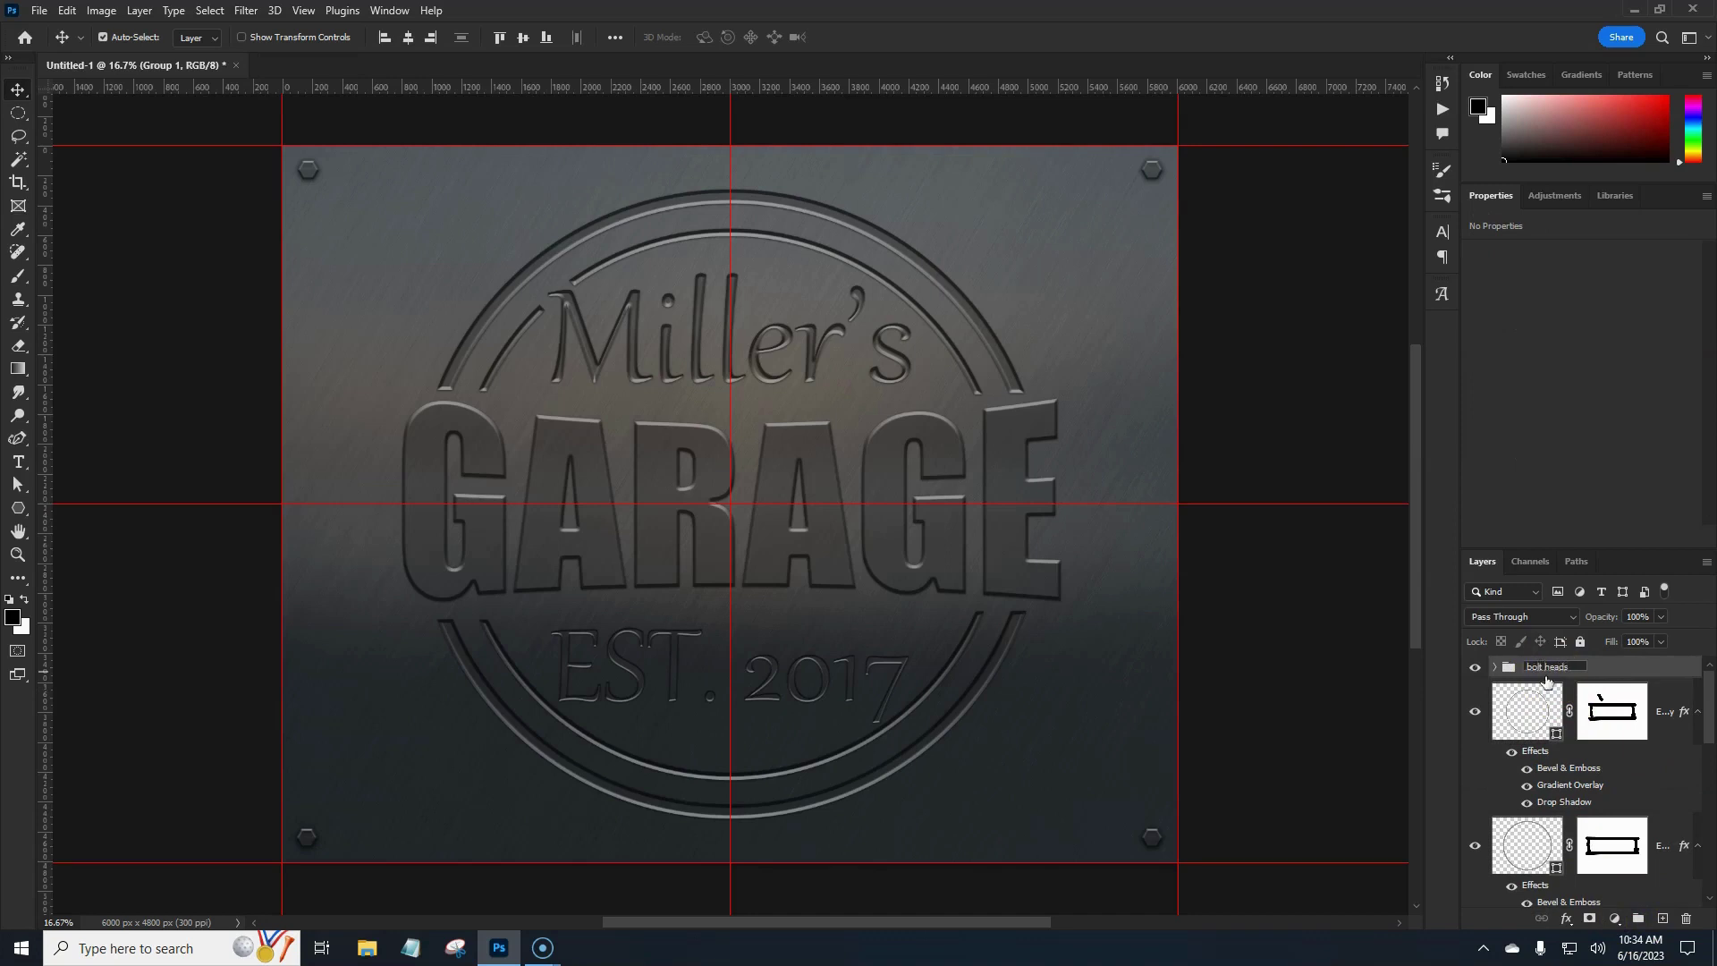
key(Return)
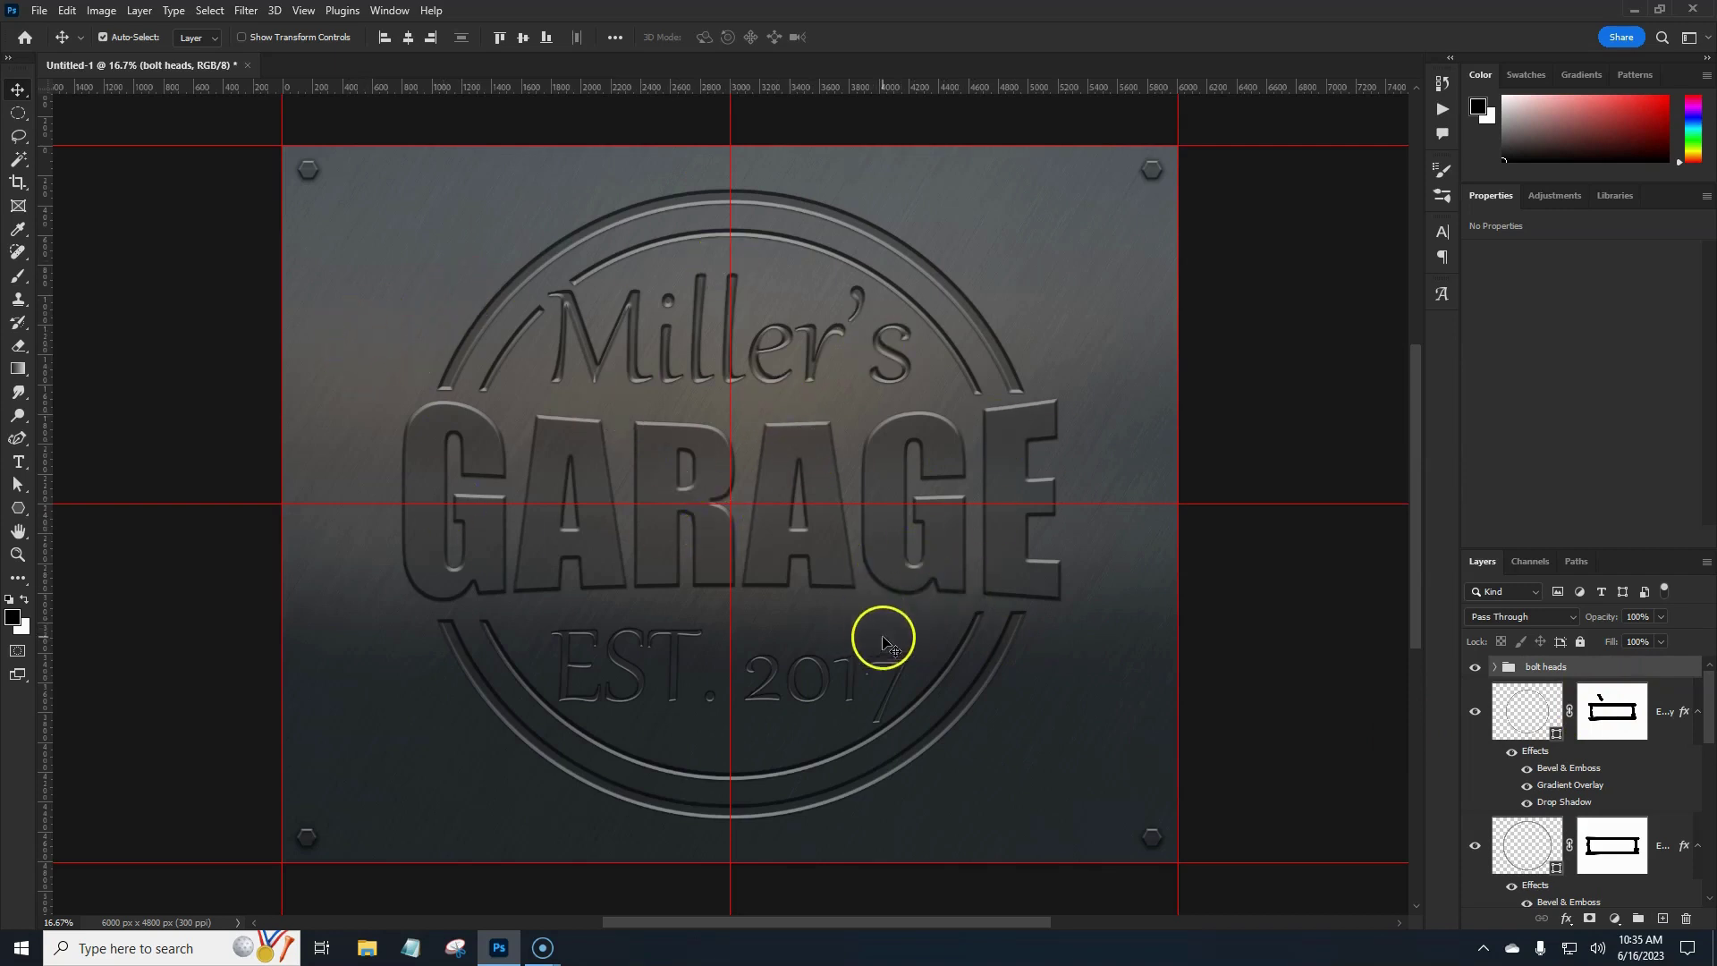
Step: Scale the EST. 2017 text down to about 82% around its centre
click(672, 693)
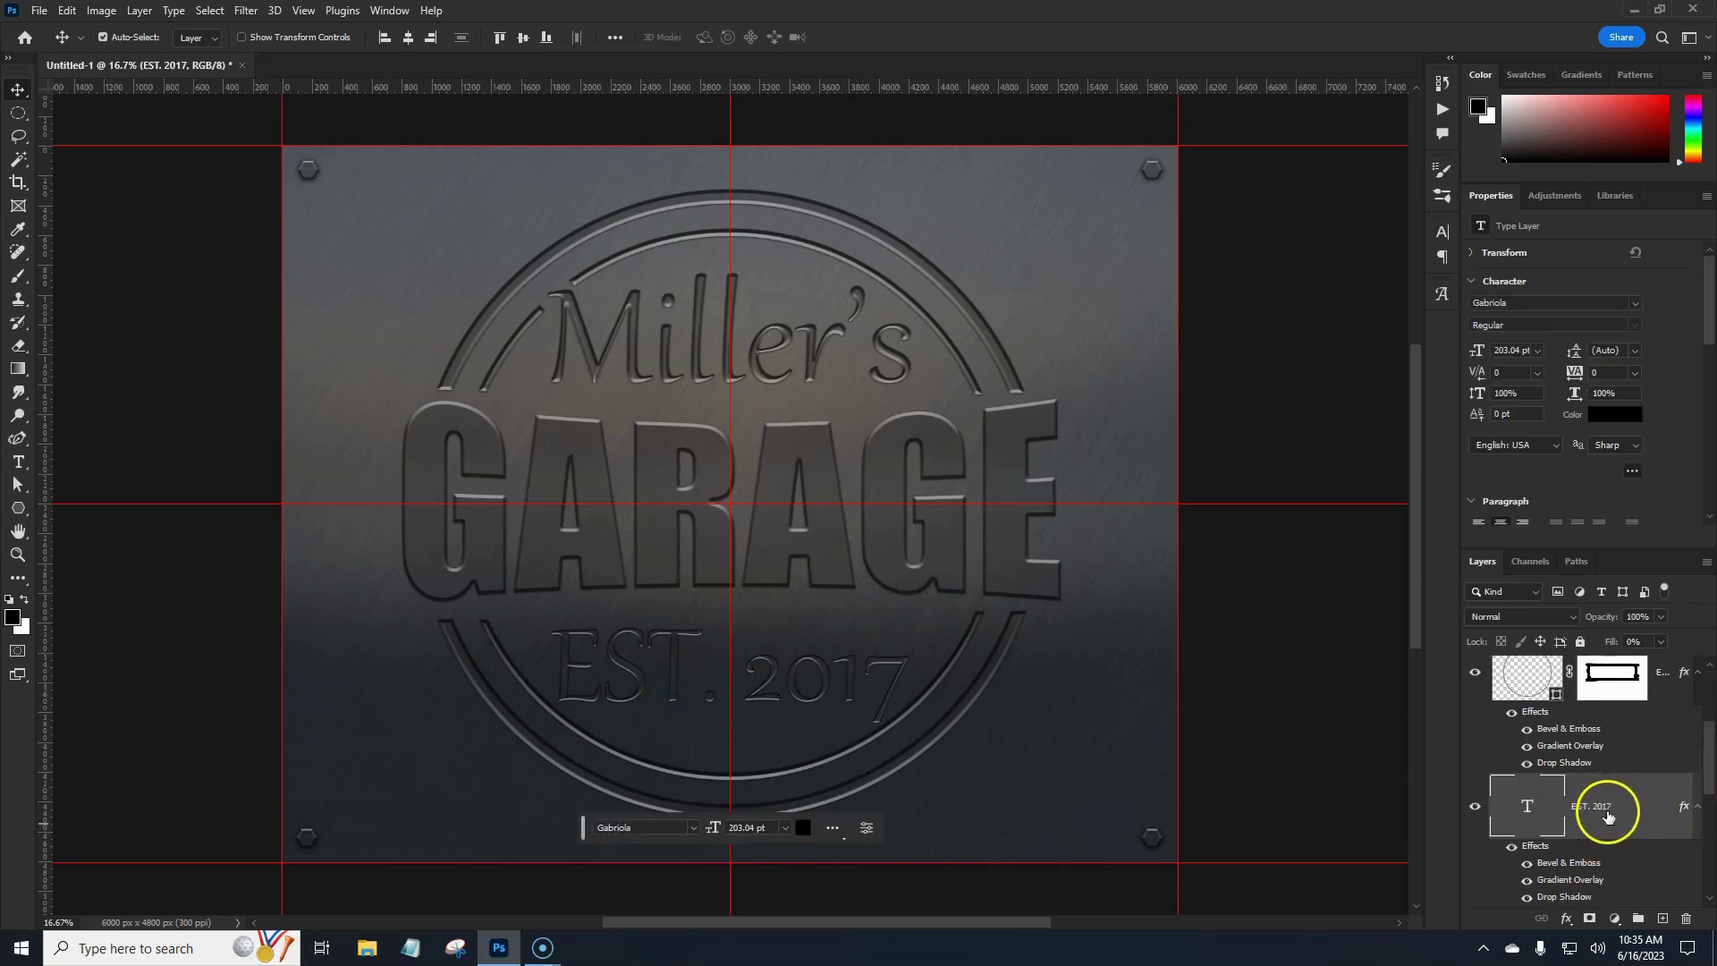
key(ctrl+t)
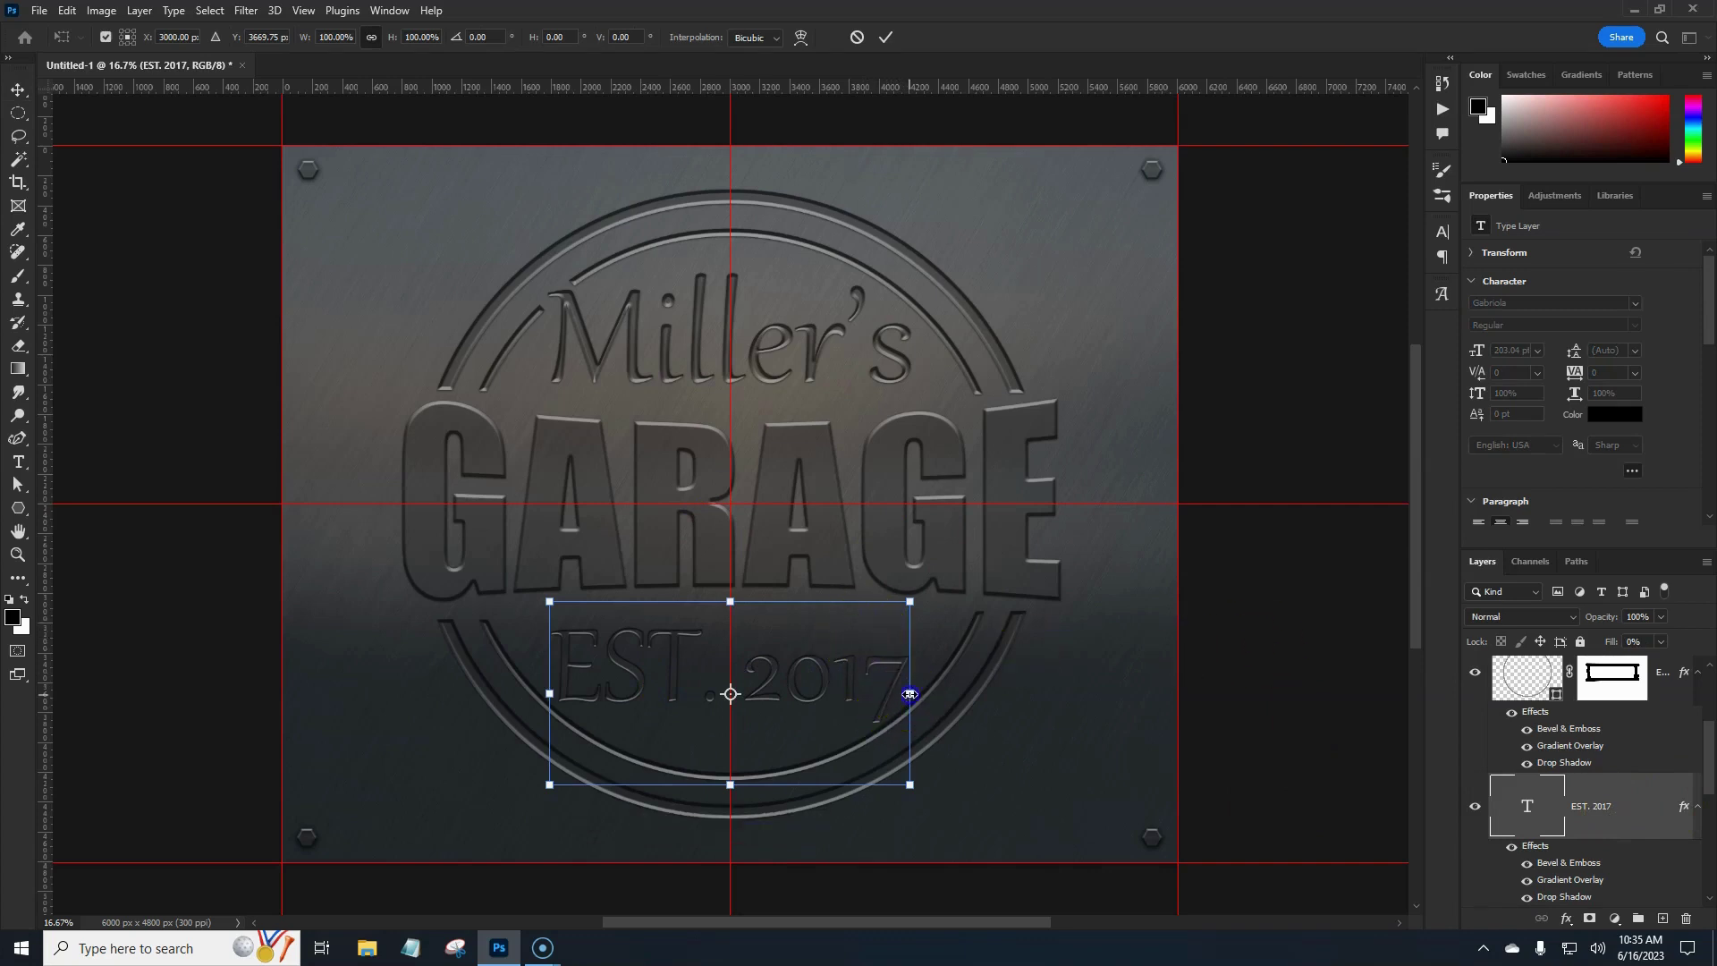
drag(910, 693, 877, 694)
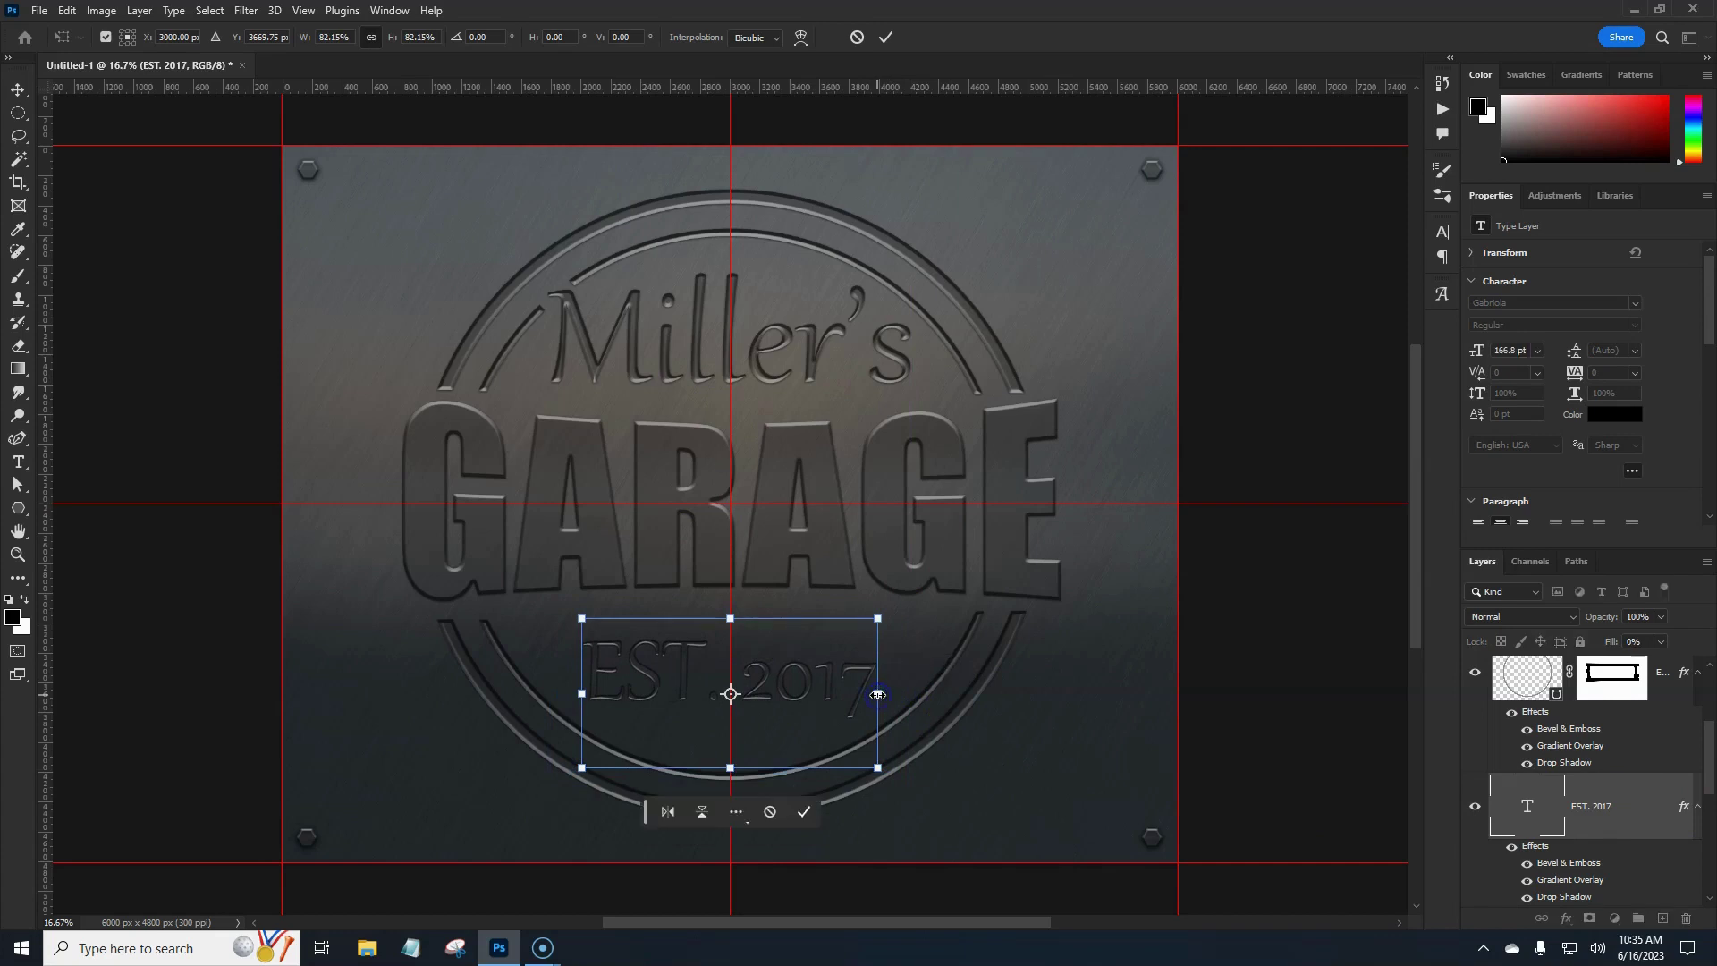
Step: Move the EST. 2017 text up 60 px to Y 3609.75 px and apply the transform
key(shift+Up)
key(shift+Up)
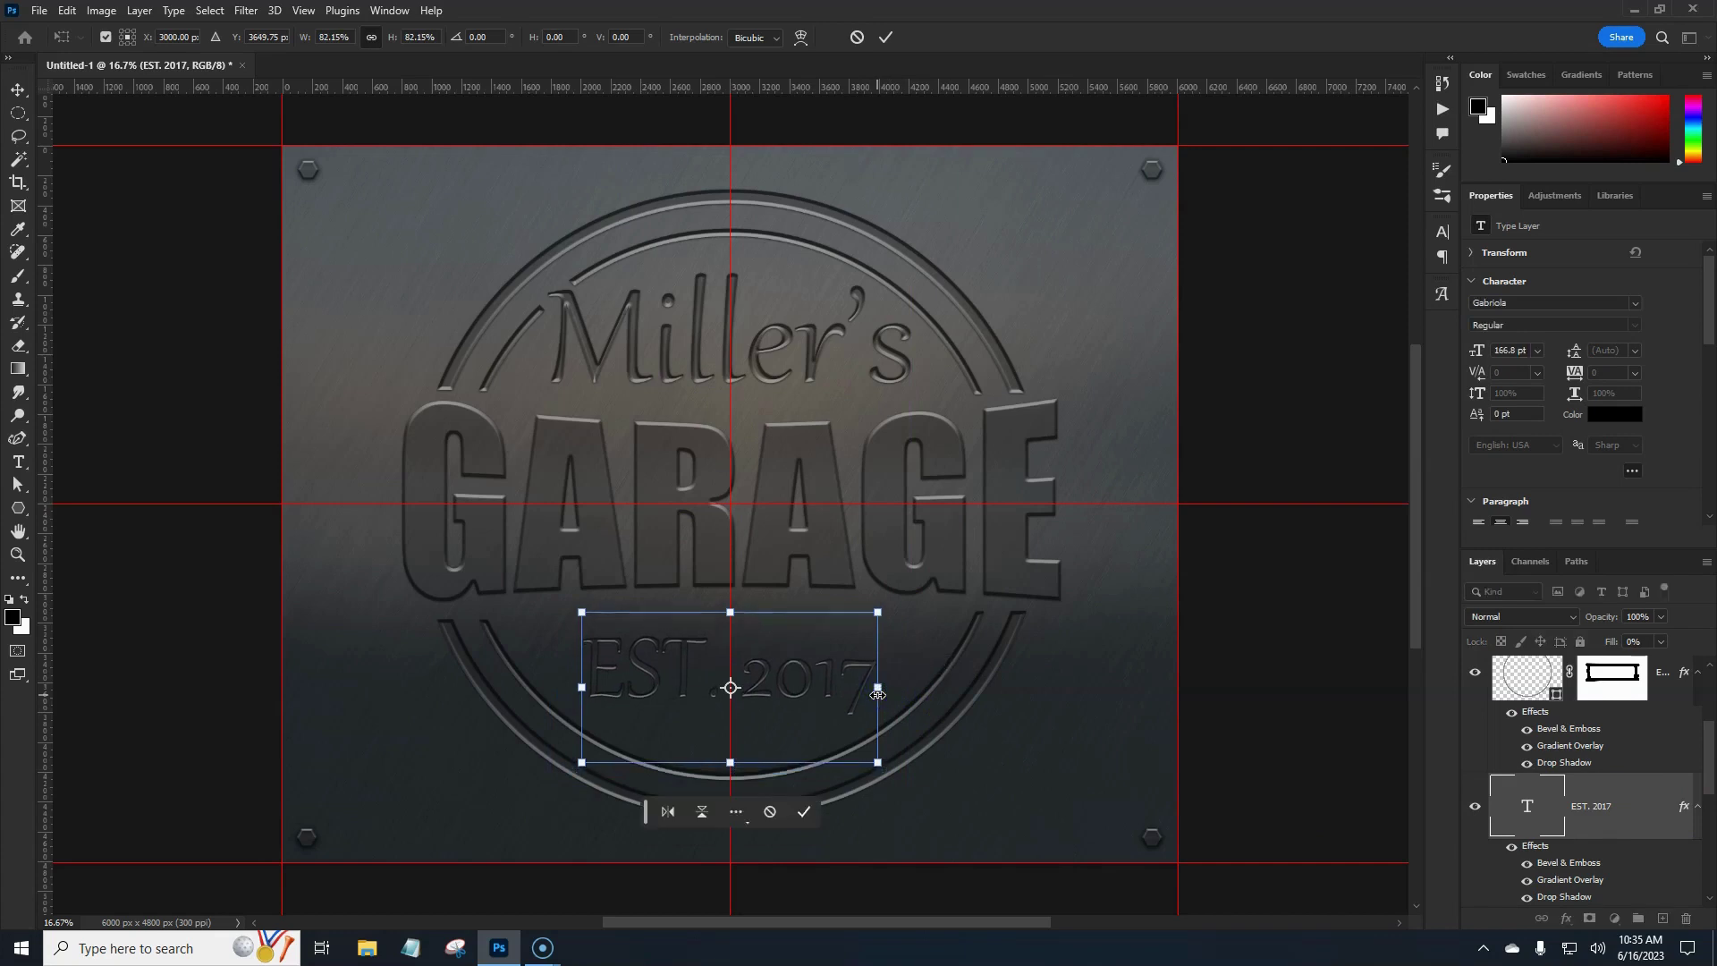
key(shift+Up)
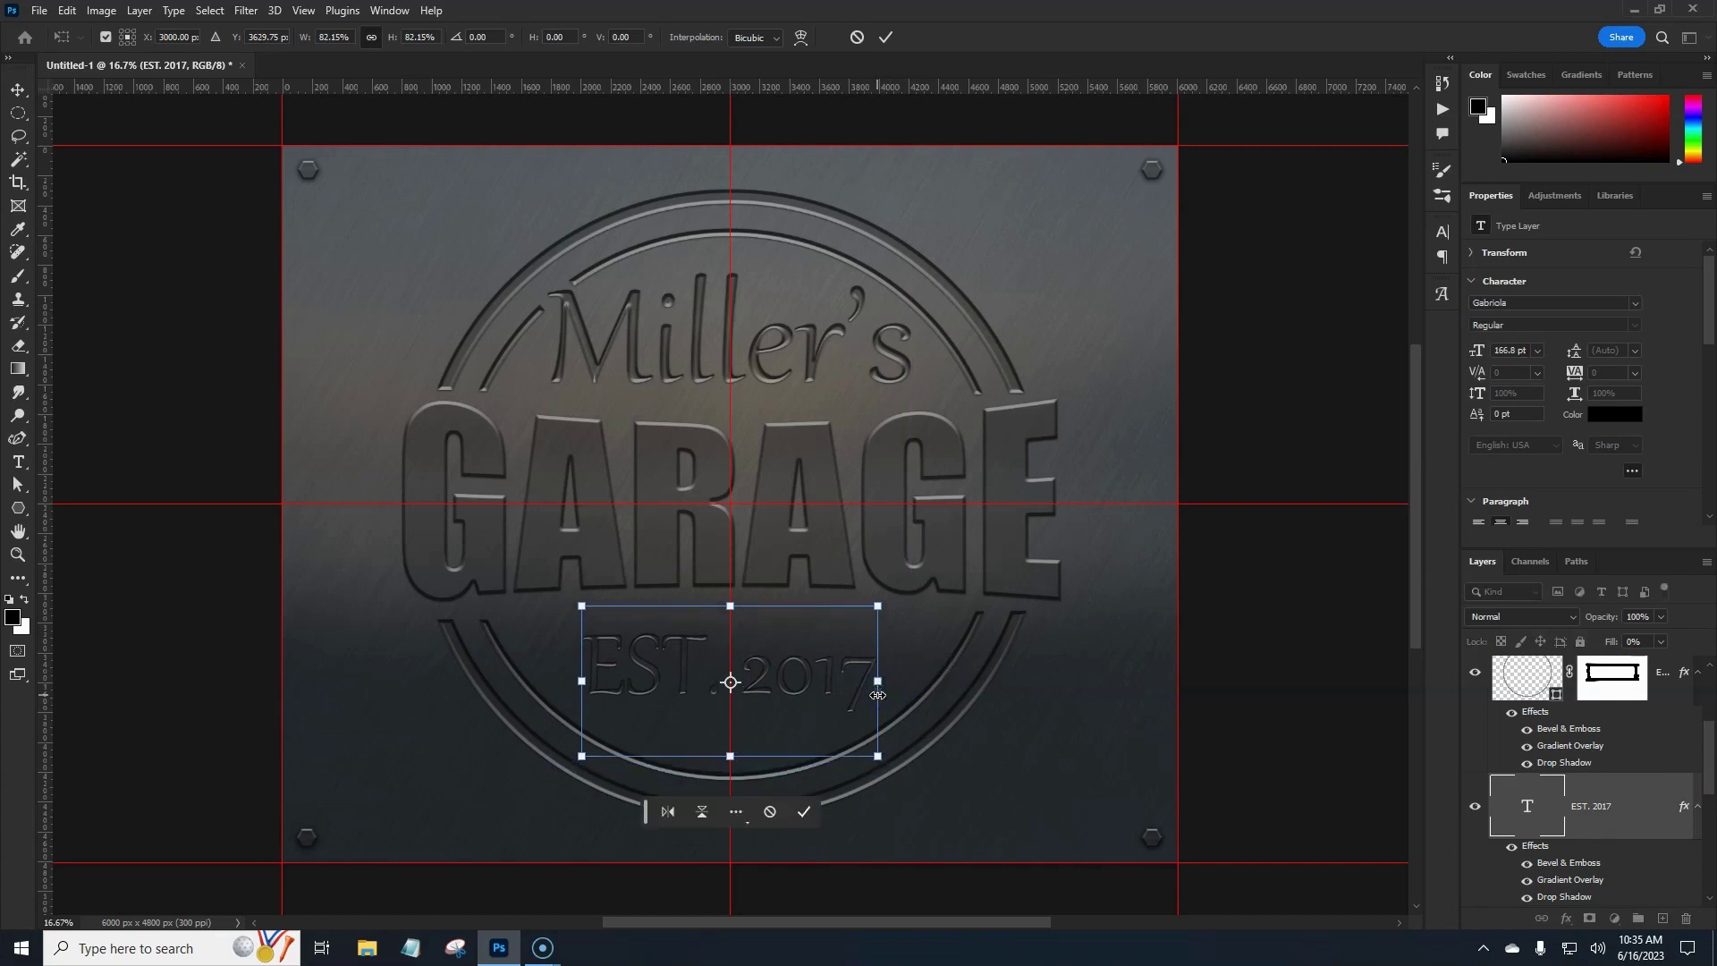
key(shift+Up)
key(shift+Up)
key(shift+Up)
key(shift+Up)
key(shift+Up)
key(shift+Up)
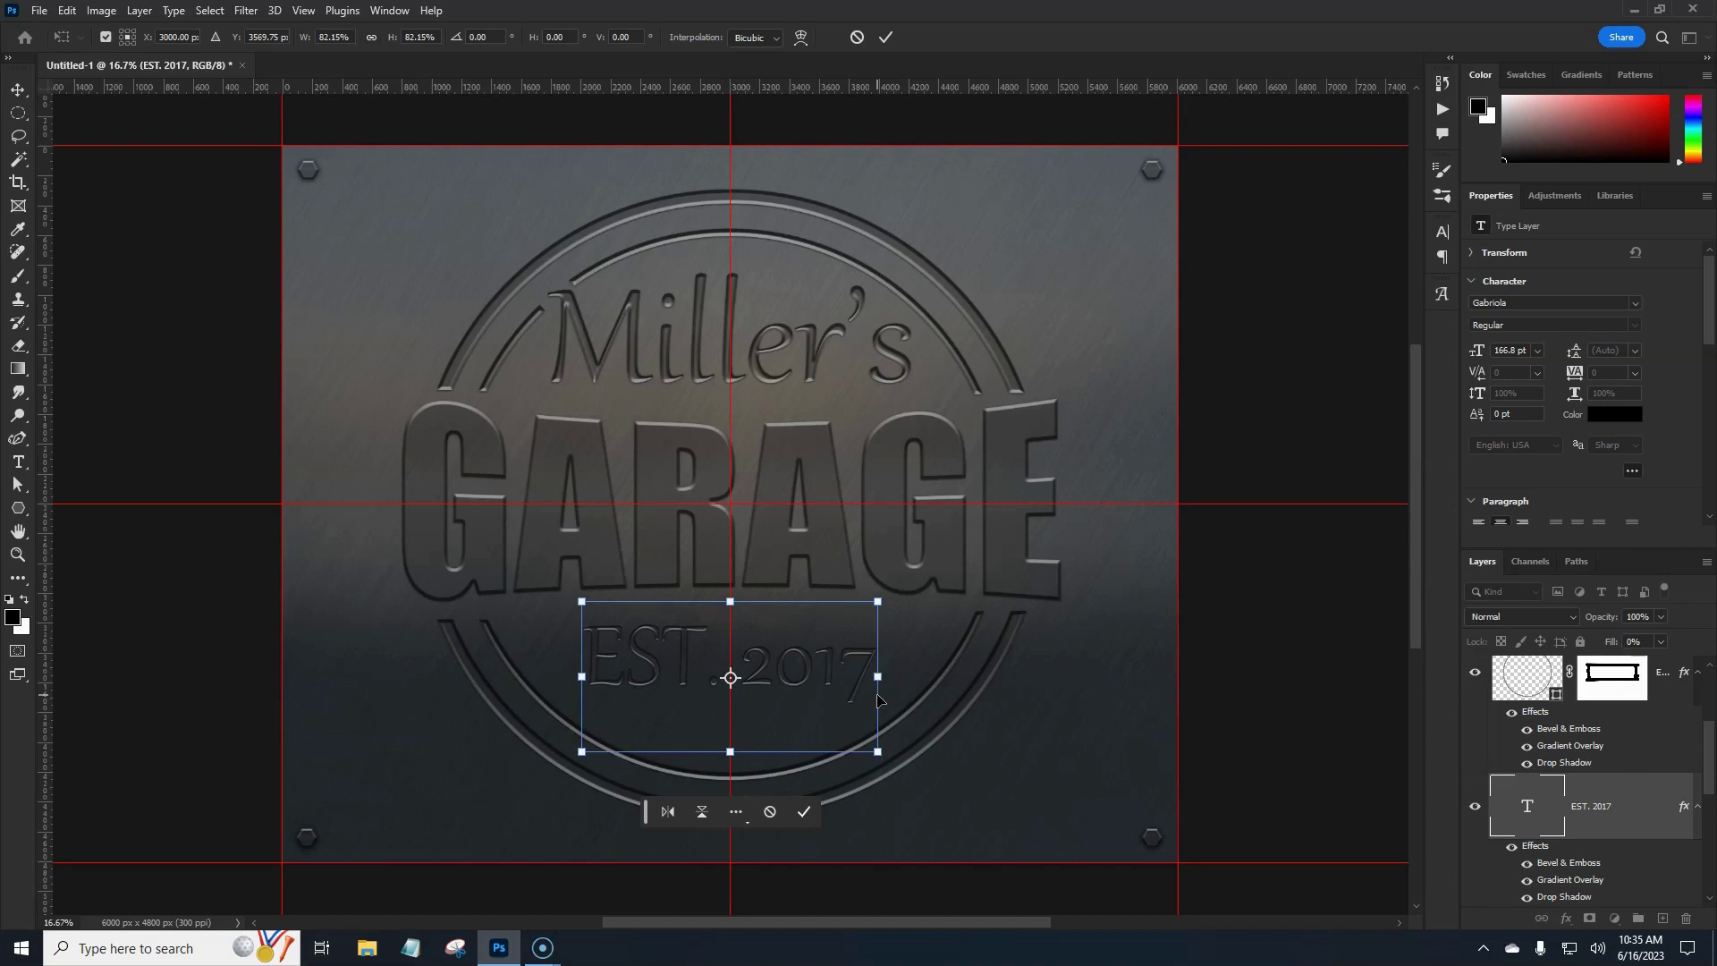
key(shift+Up)
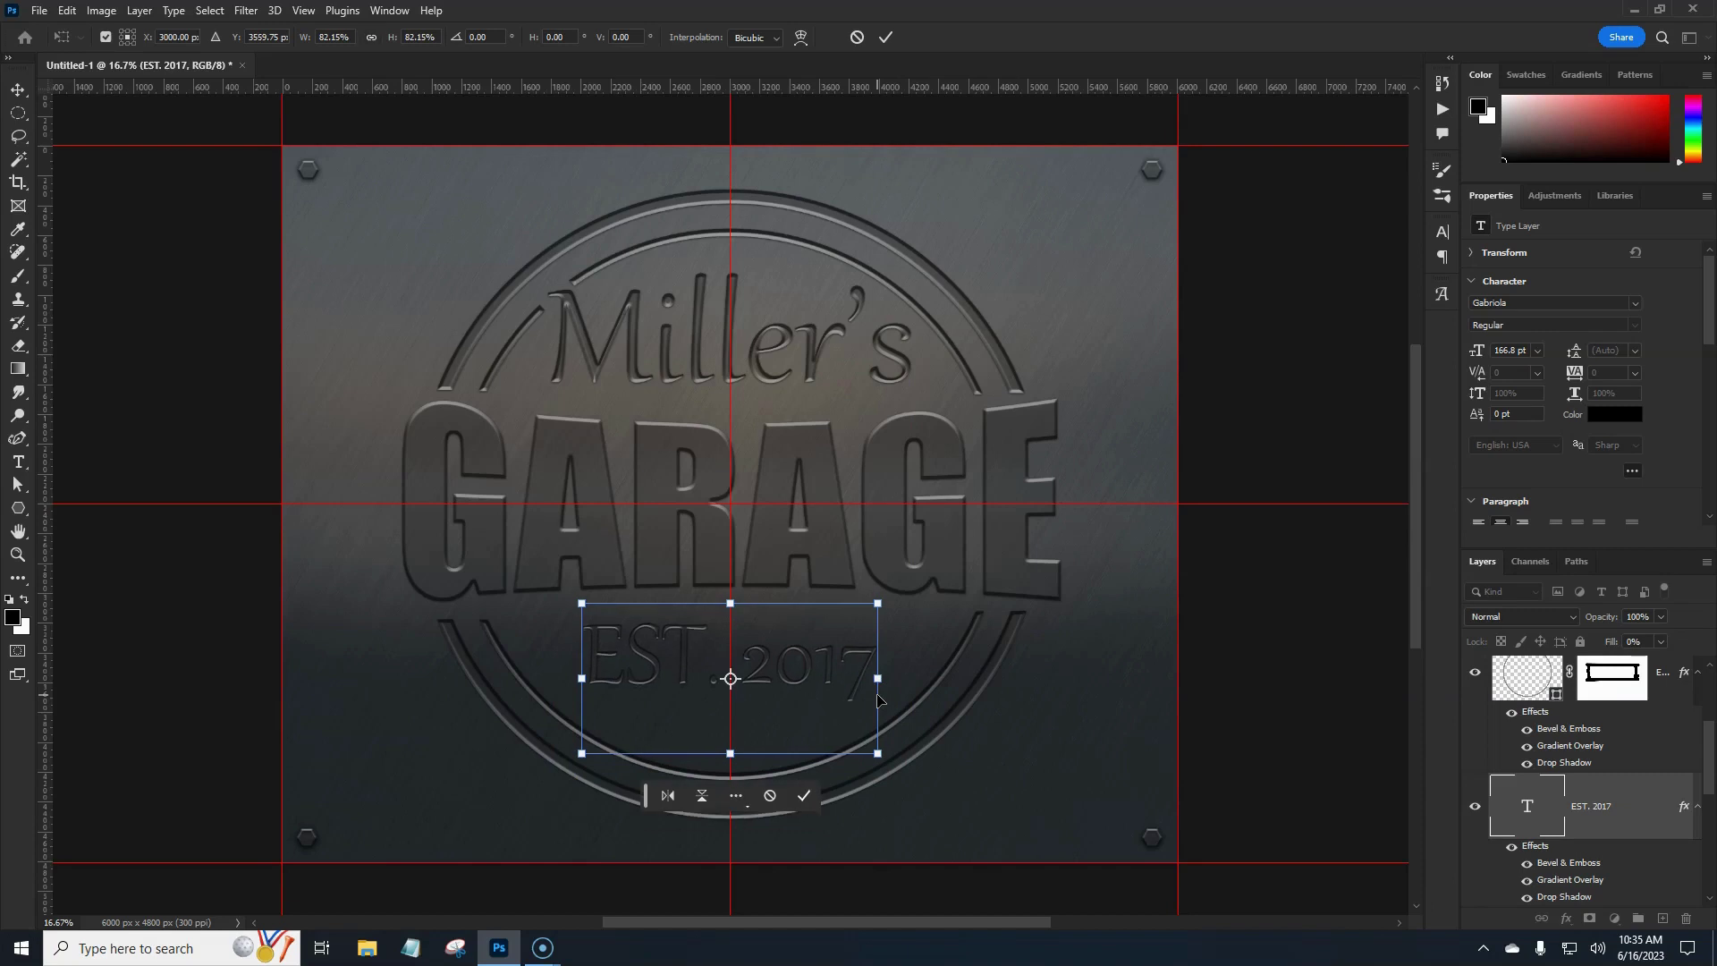
key(shift+Down)
key(shift+Down)
key(shift+Down)
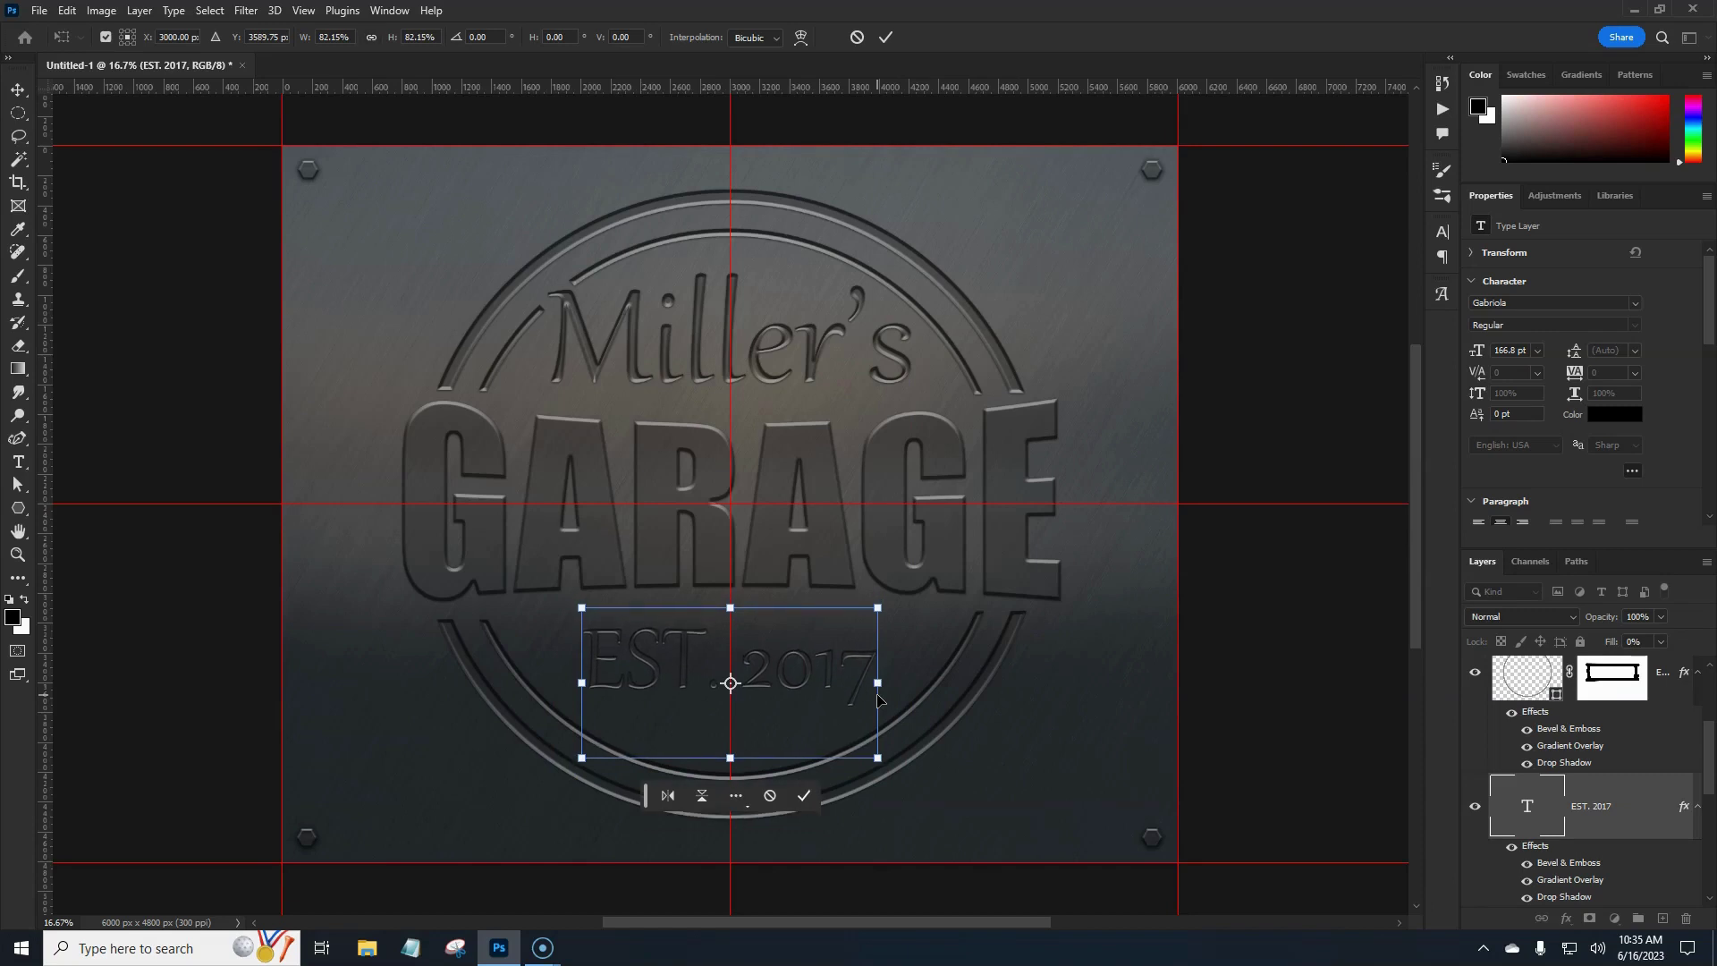
key(shift+Down)
key(shift+Down)
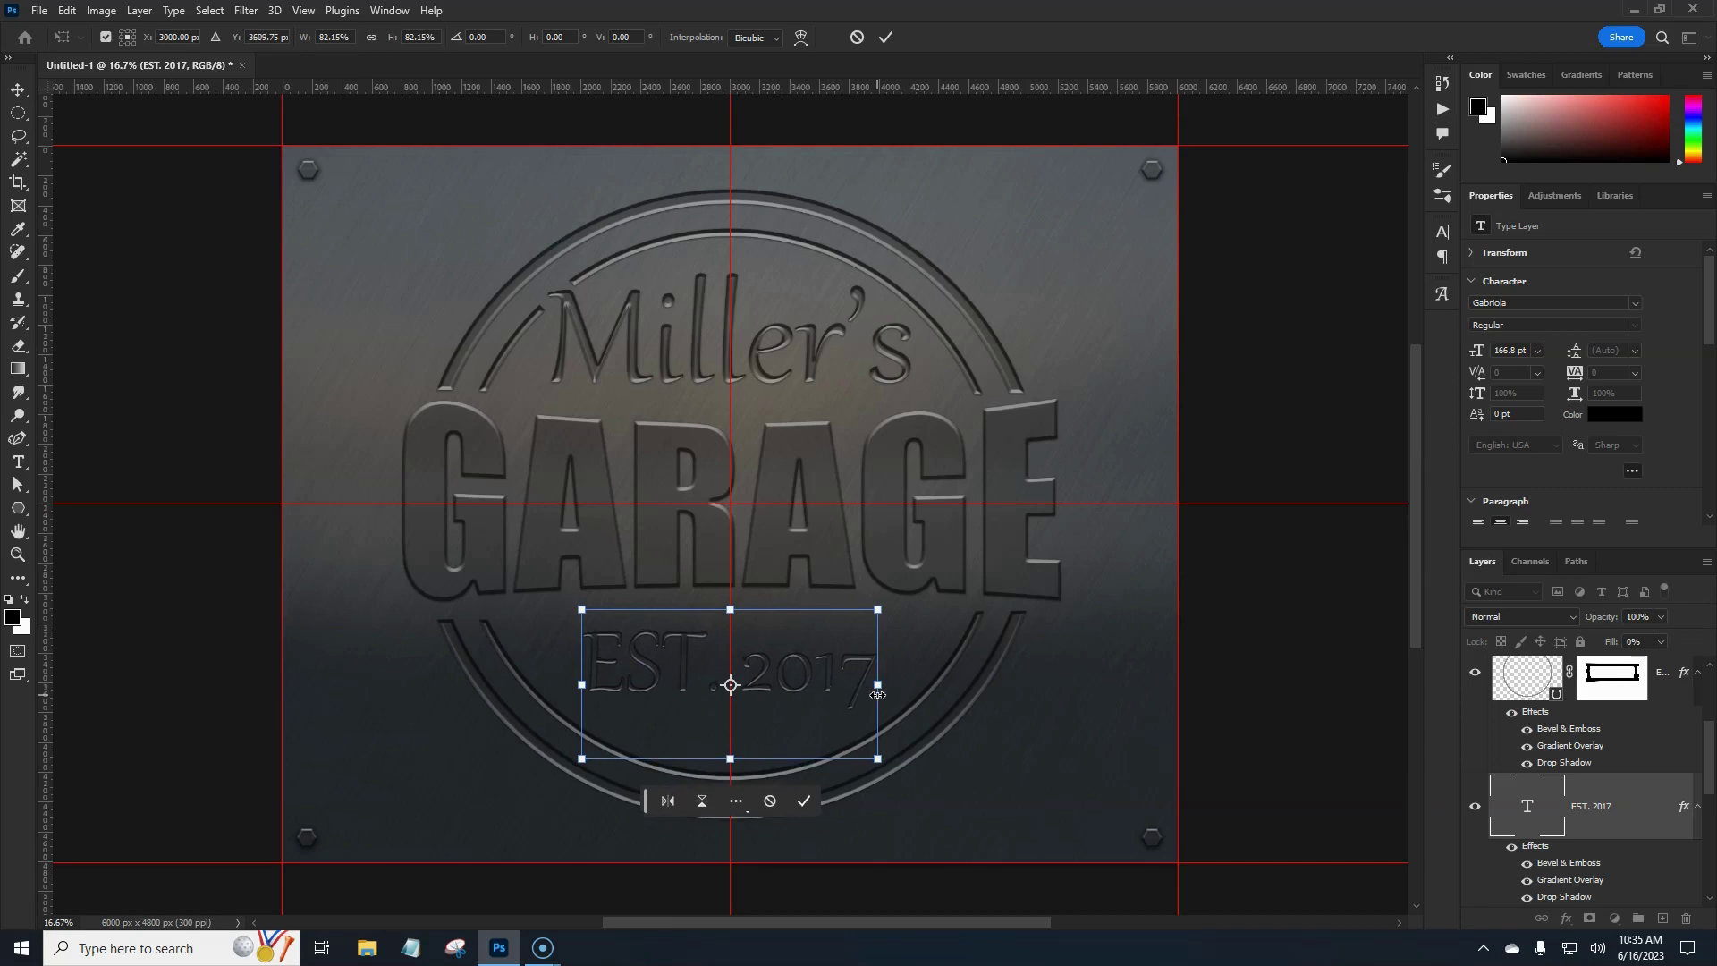
key(Return)
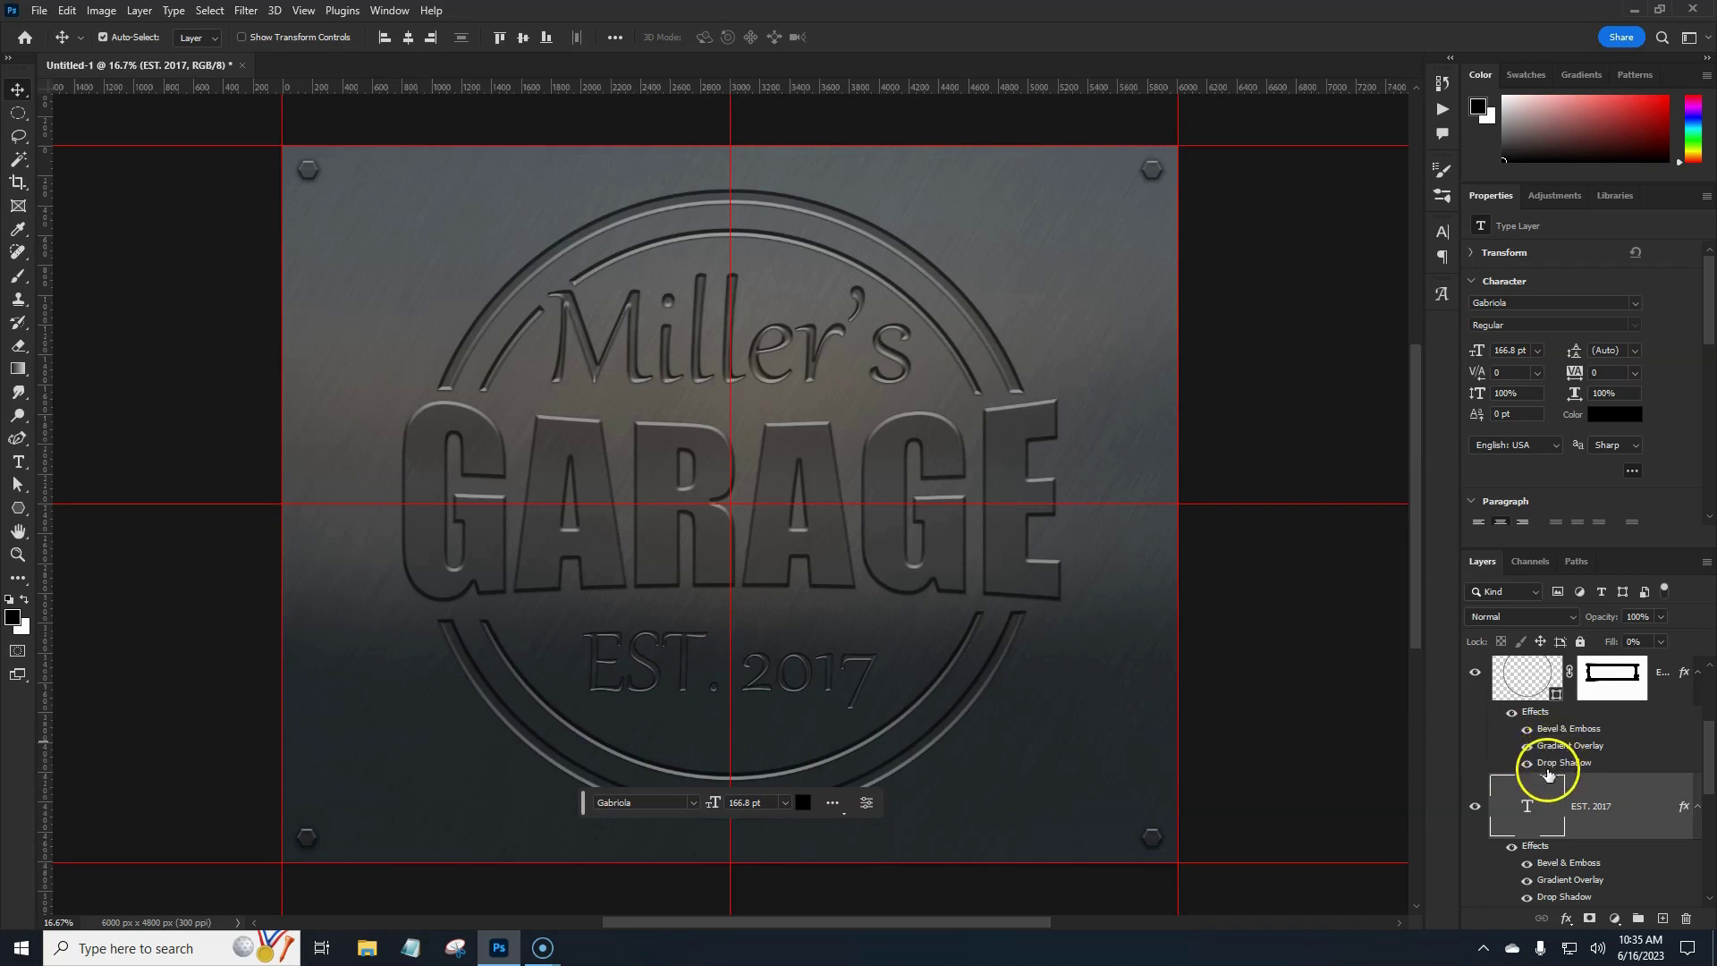
Step: Place Texture12.png from the Grunge Textures folder as an embedded object above the bolt heads group, scaled to about 127% around its centre
drag(1708, 773, 1713, 686)
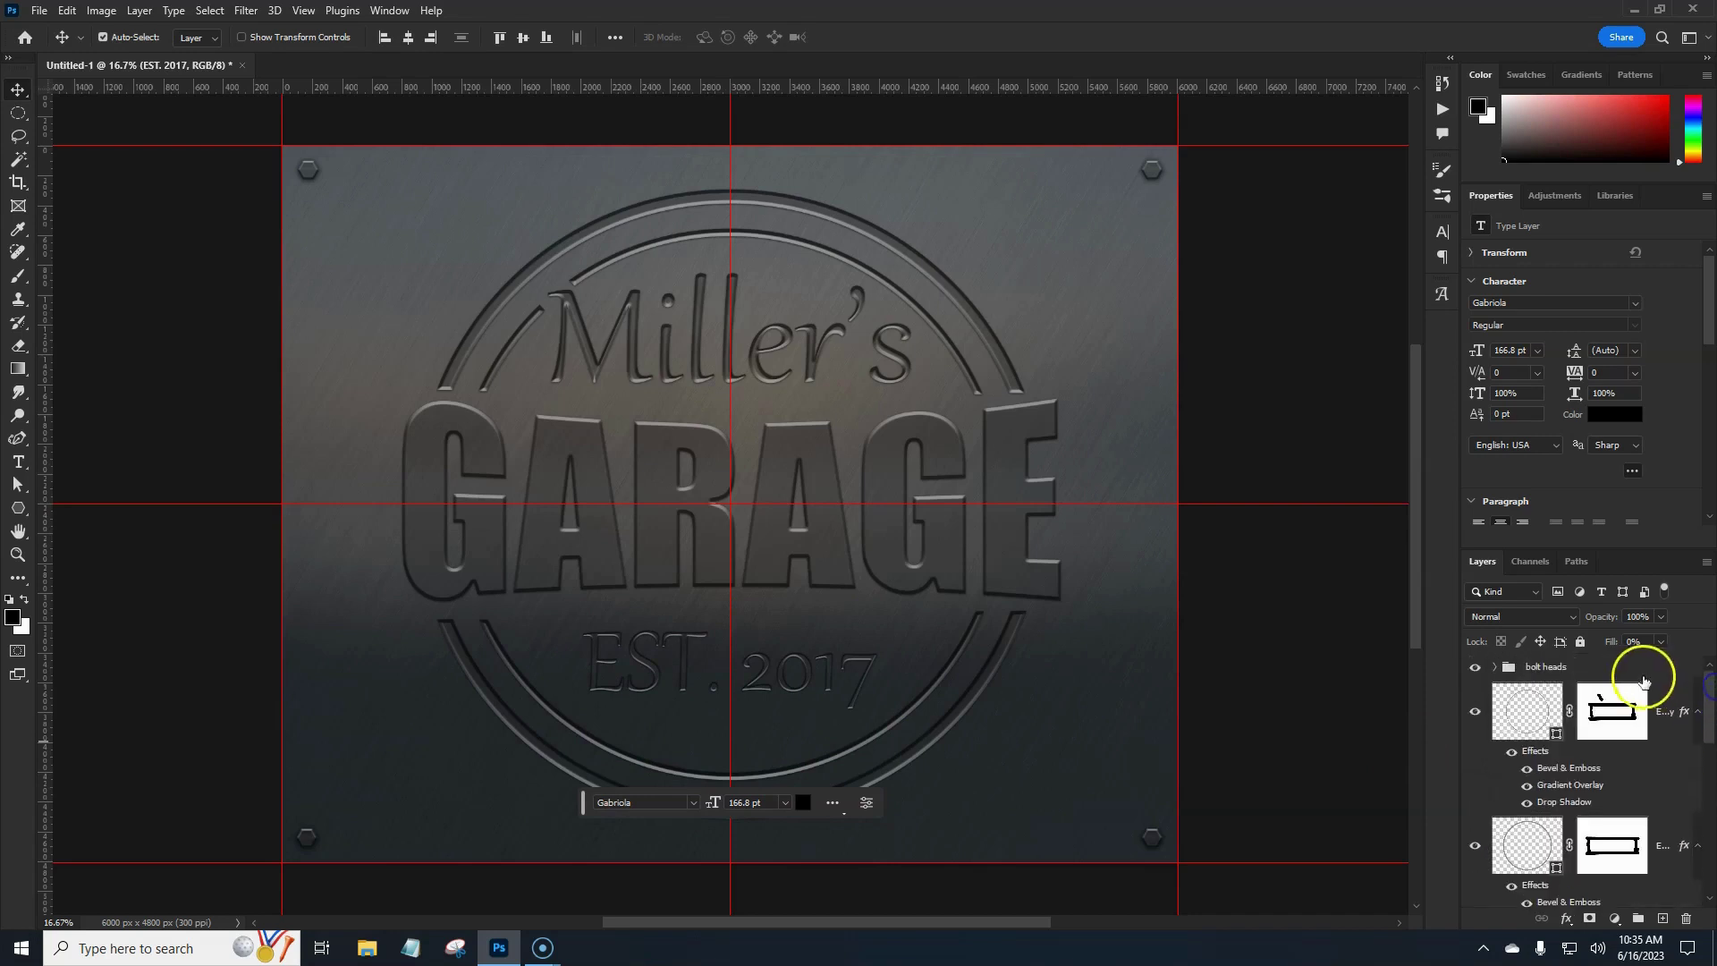
click(1636, 668)
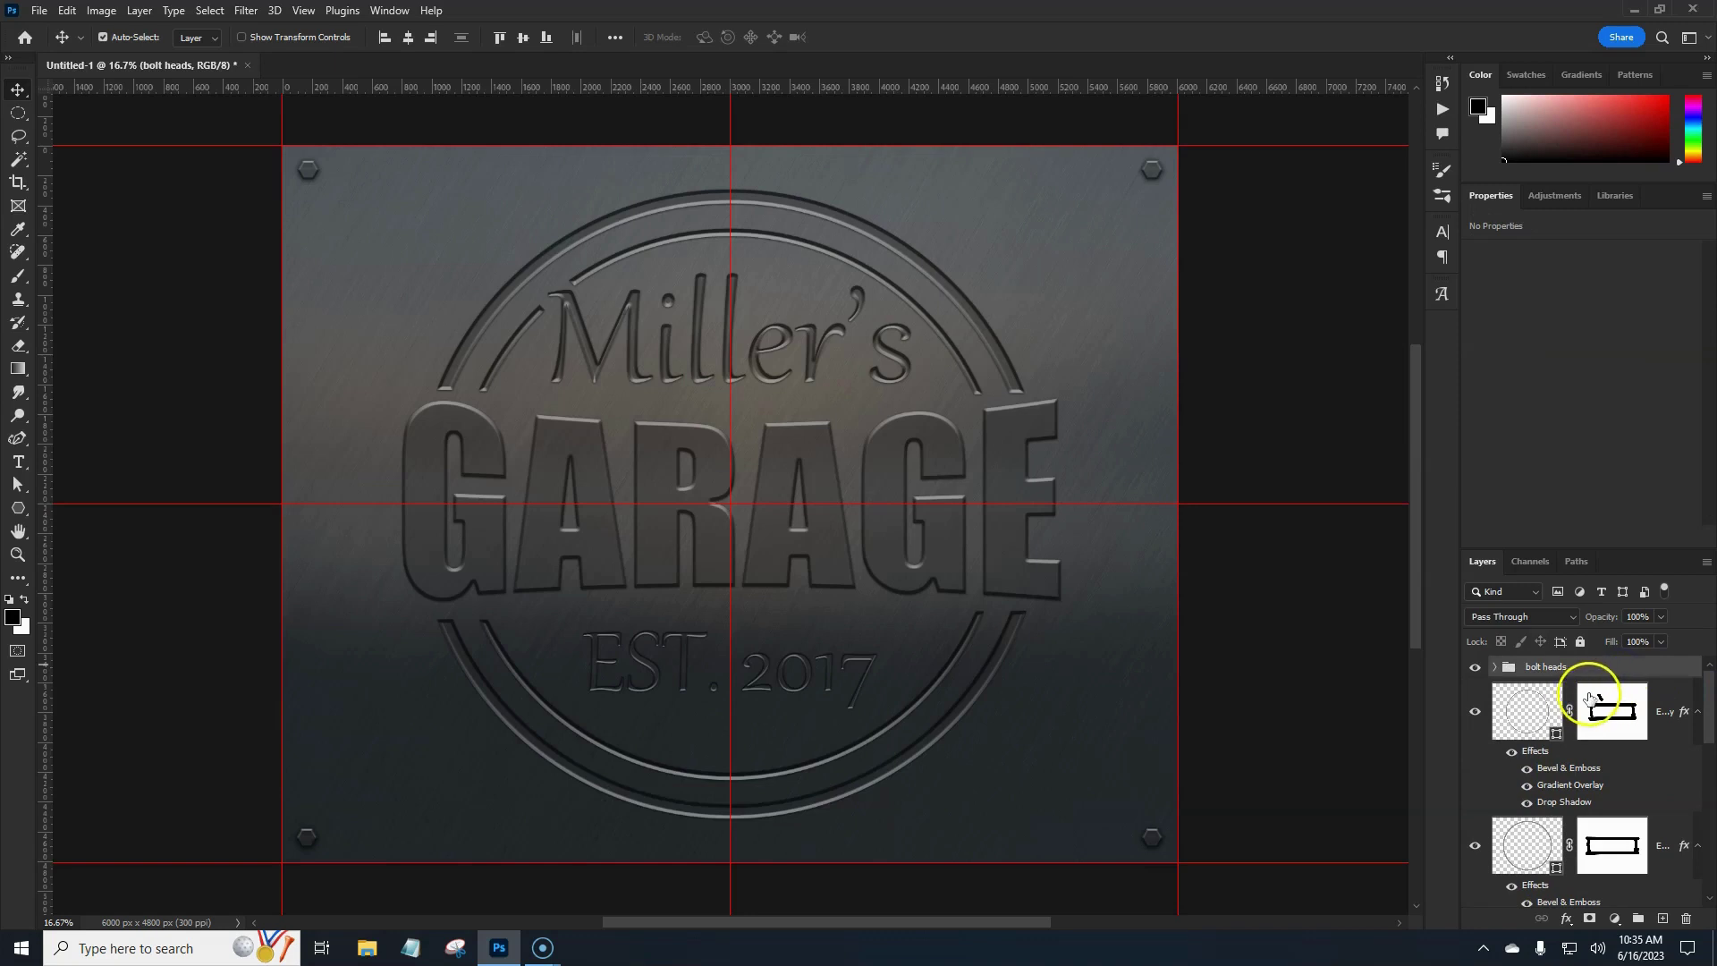
click(39, 12)
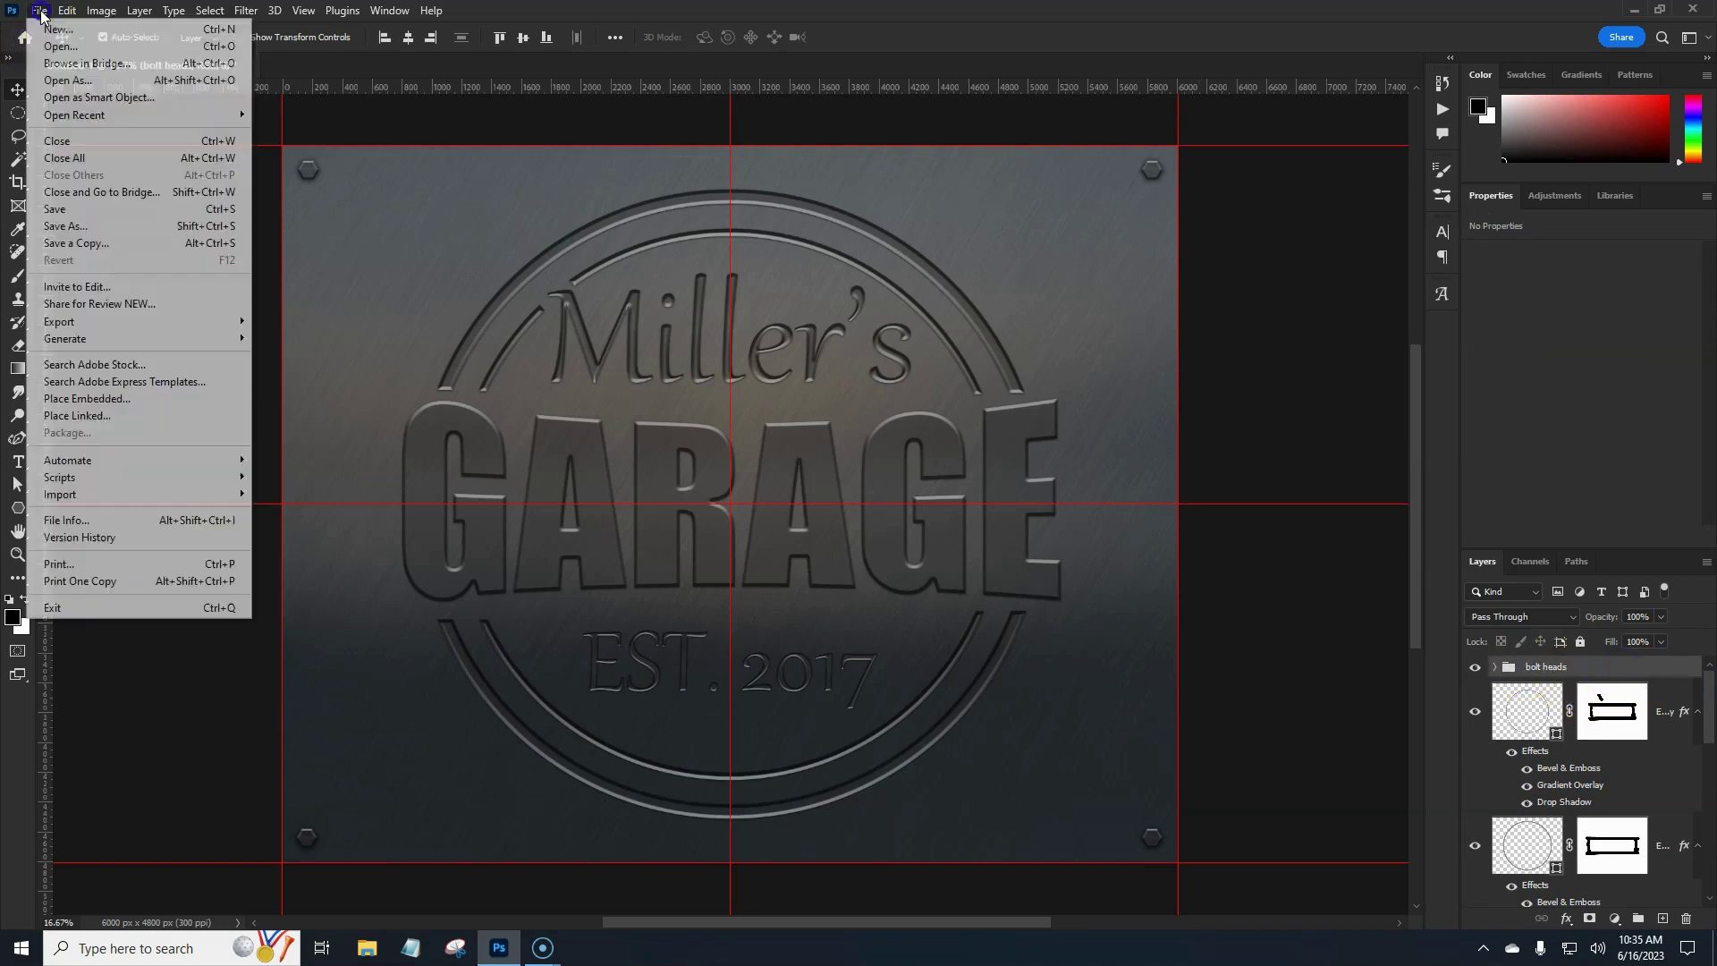
click(80, 401)
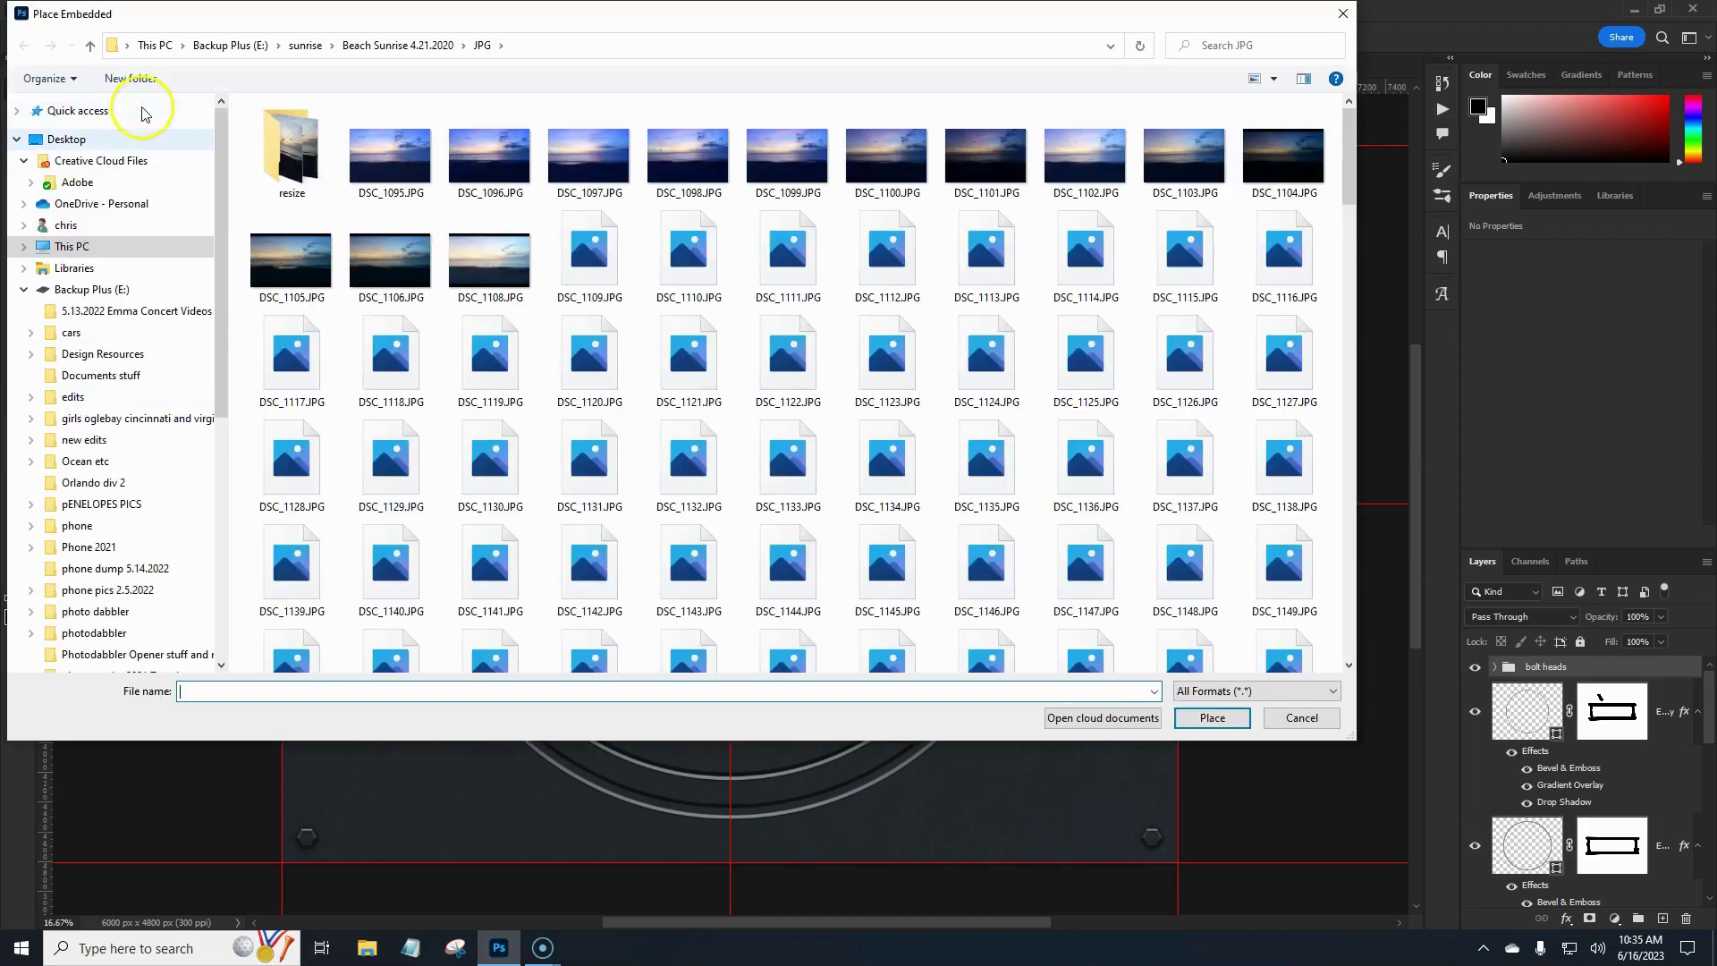
click(73, 133)
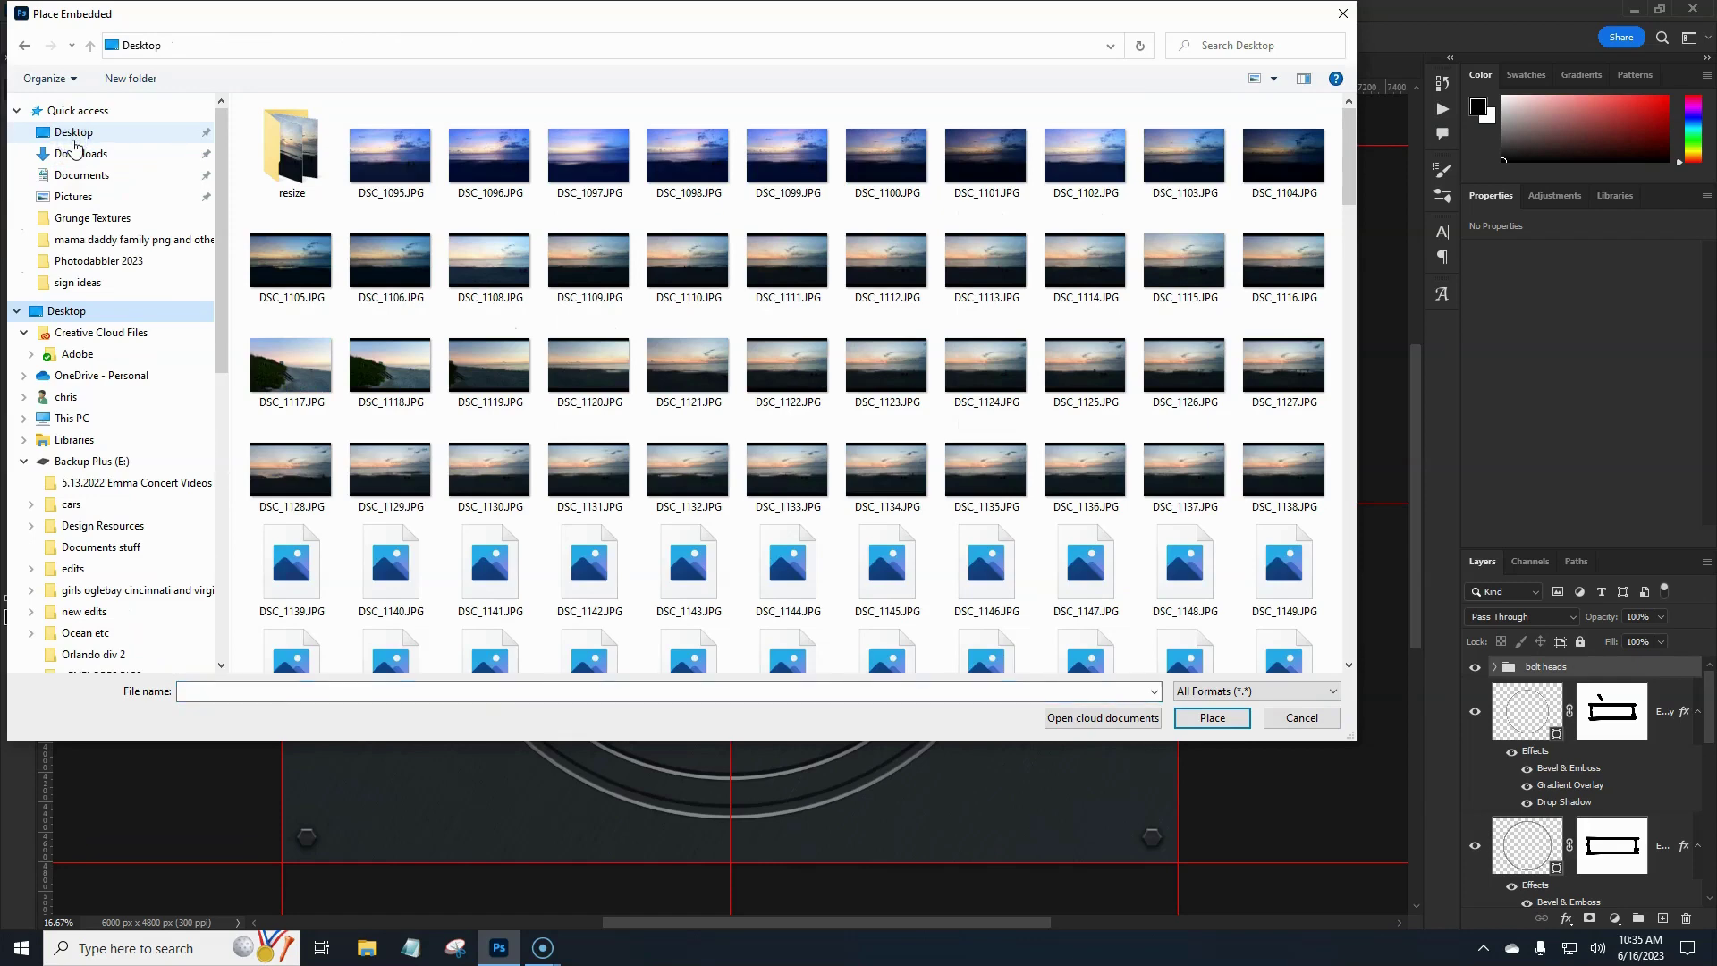
click(90, 261)
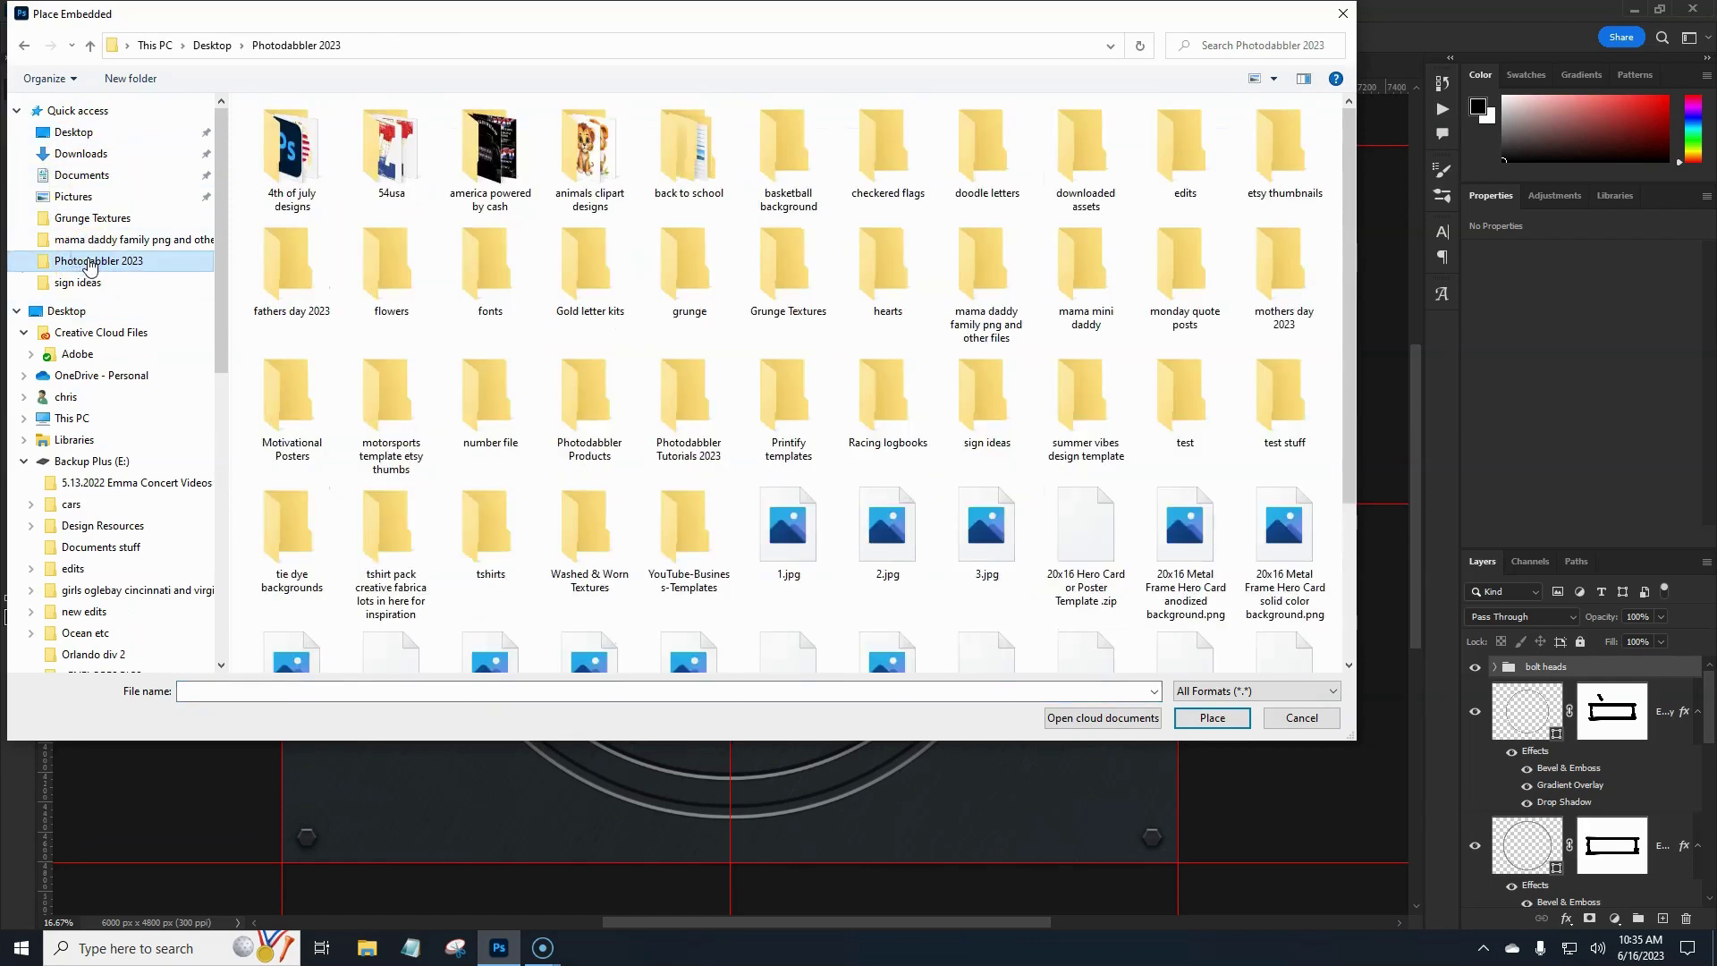
double_click(776, 287)
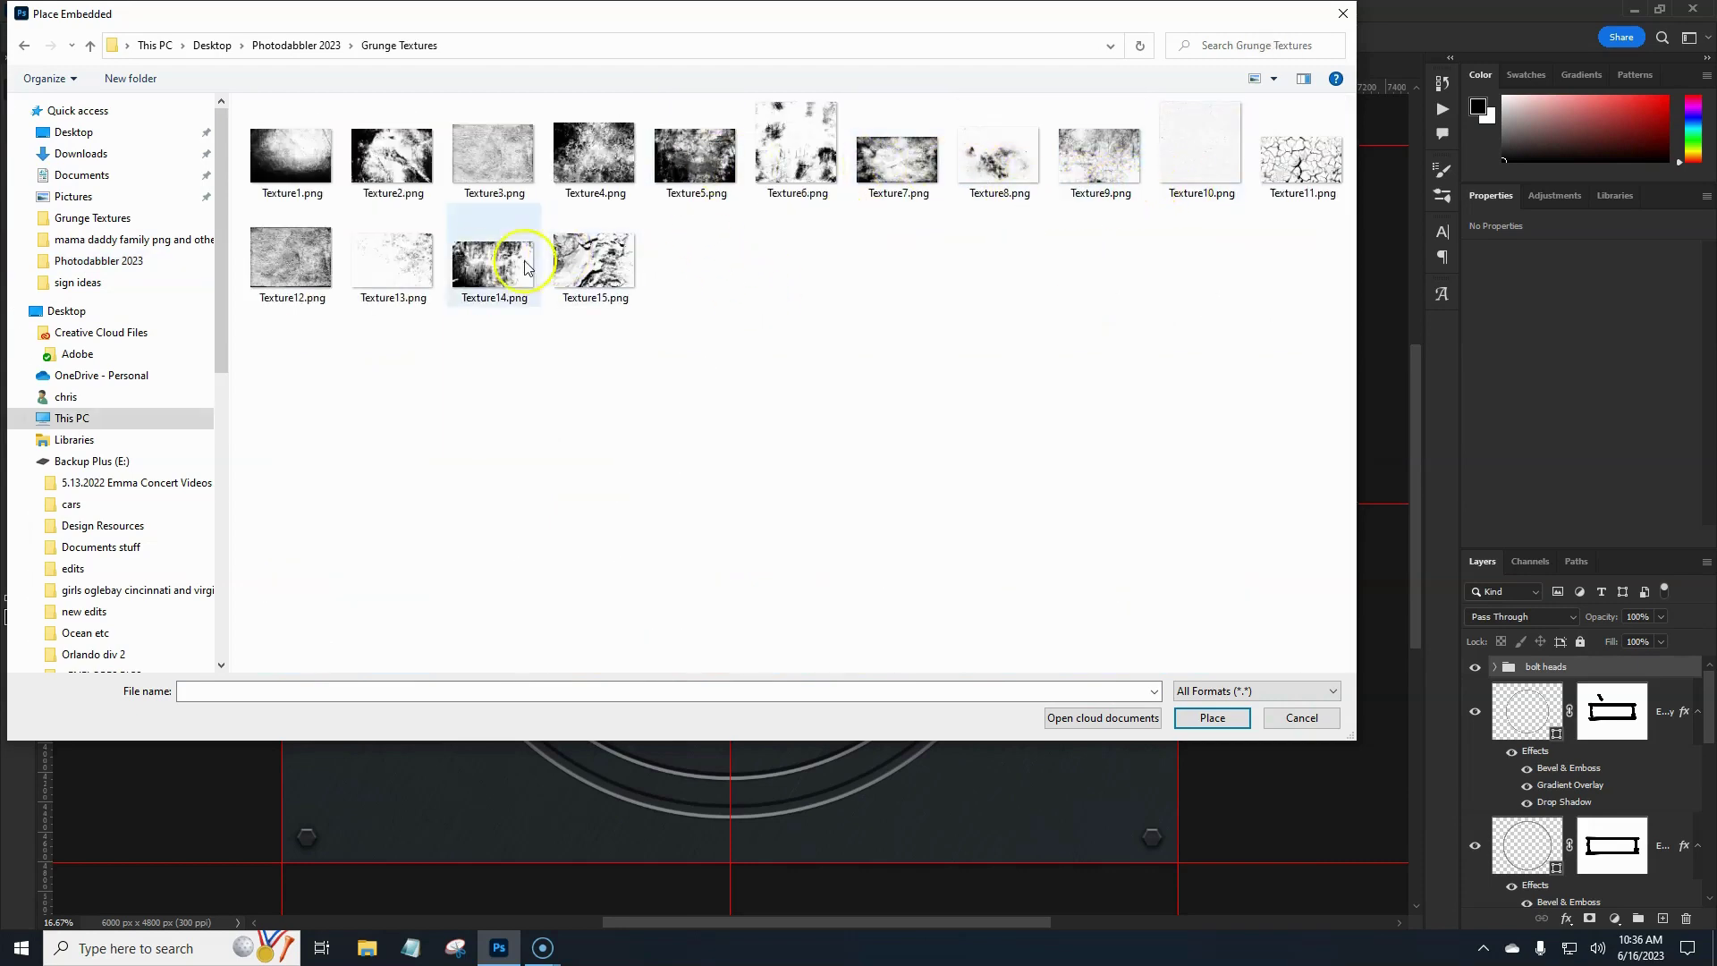
click(294, 271)
click(1212, 717)
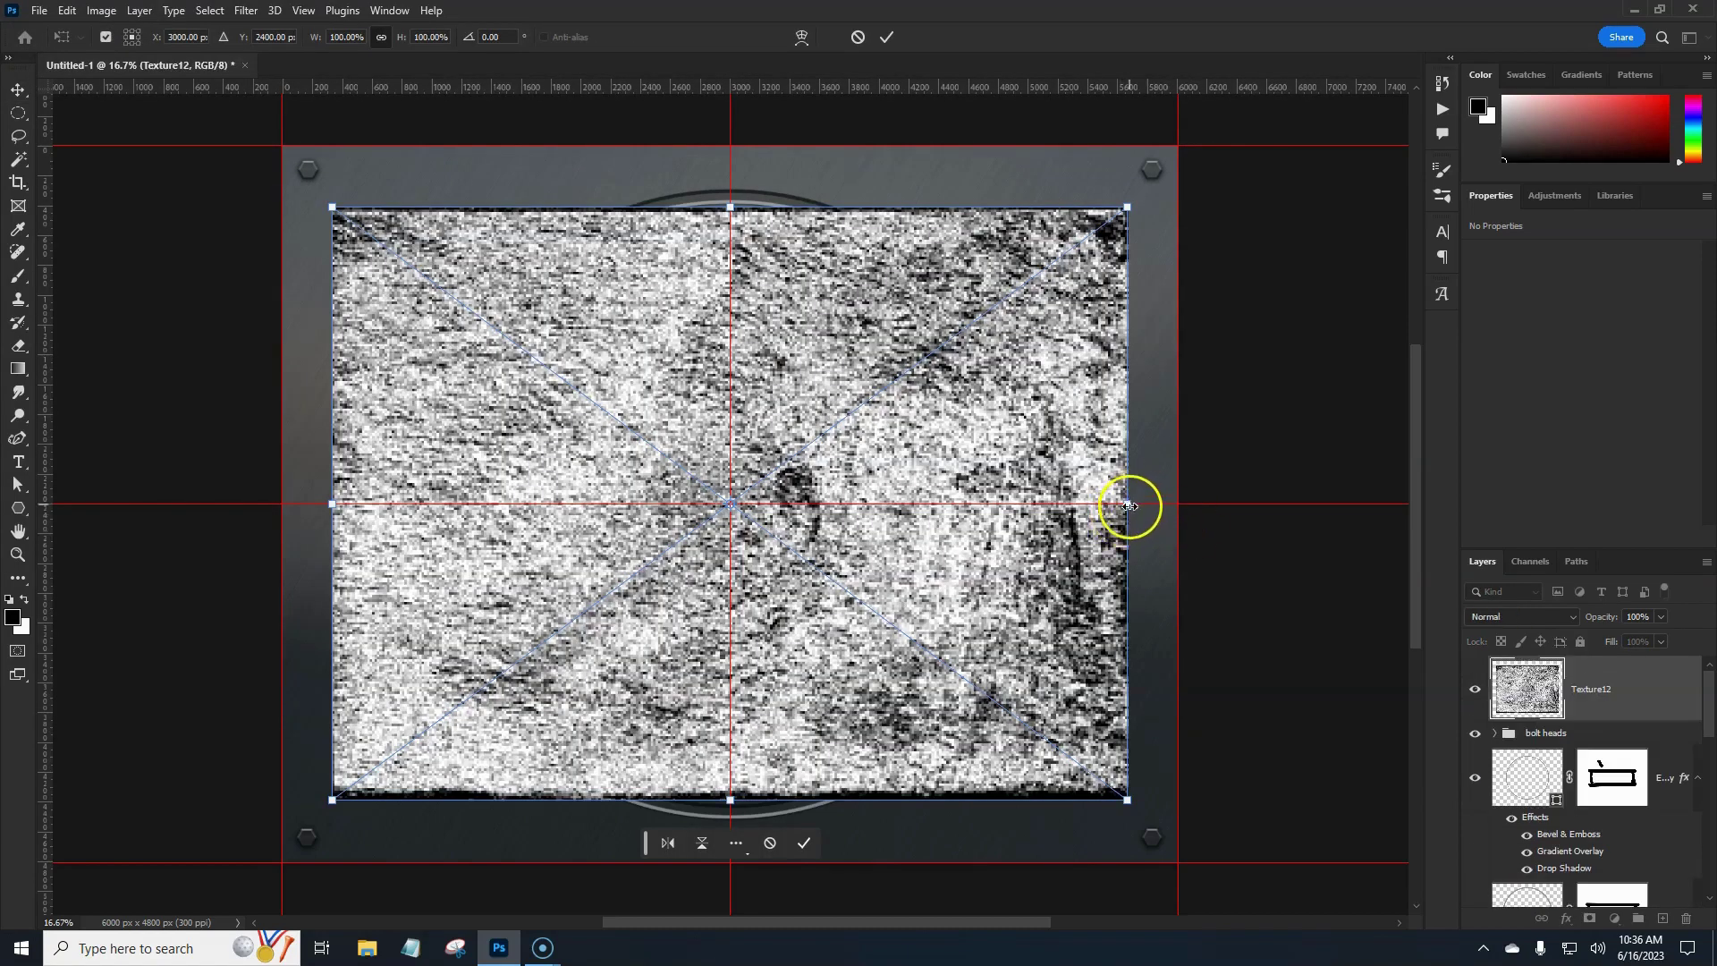
drag(1134, 499, 1232, 505)
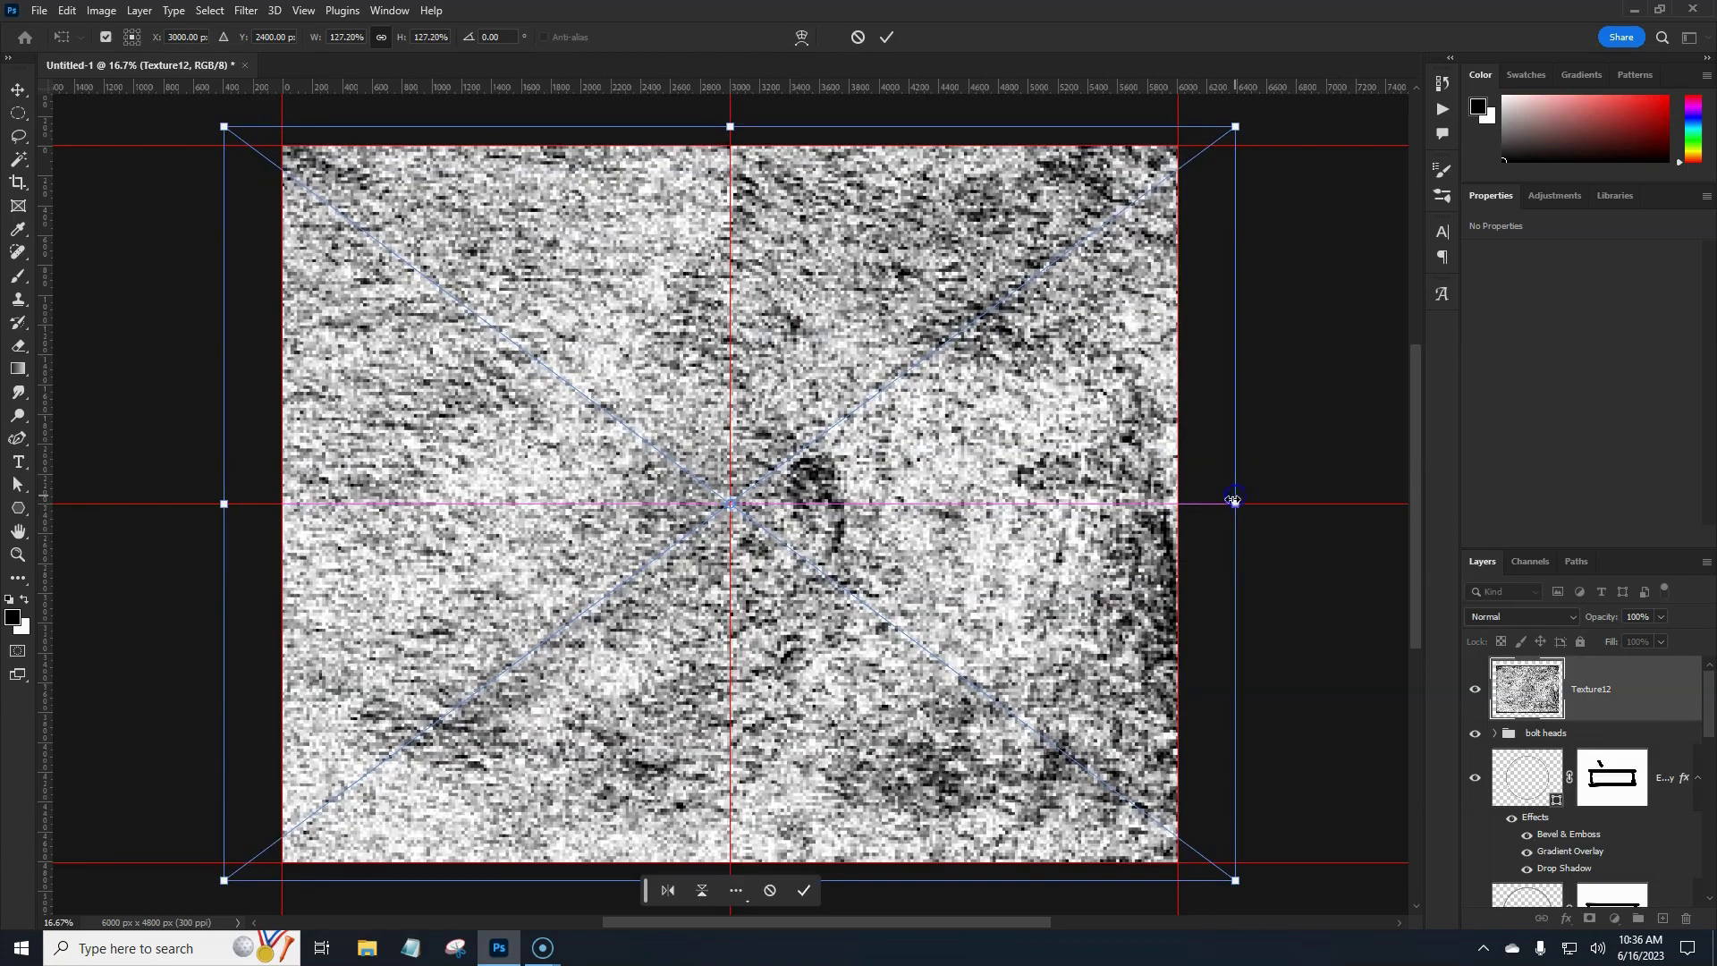
key(Return)
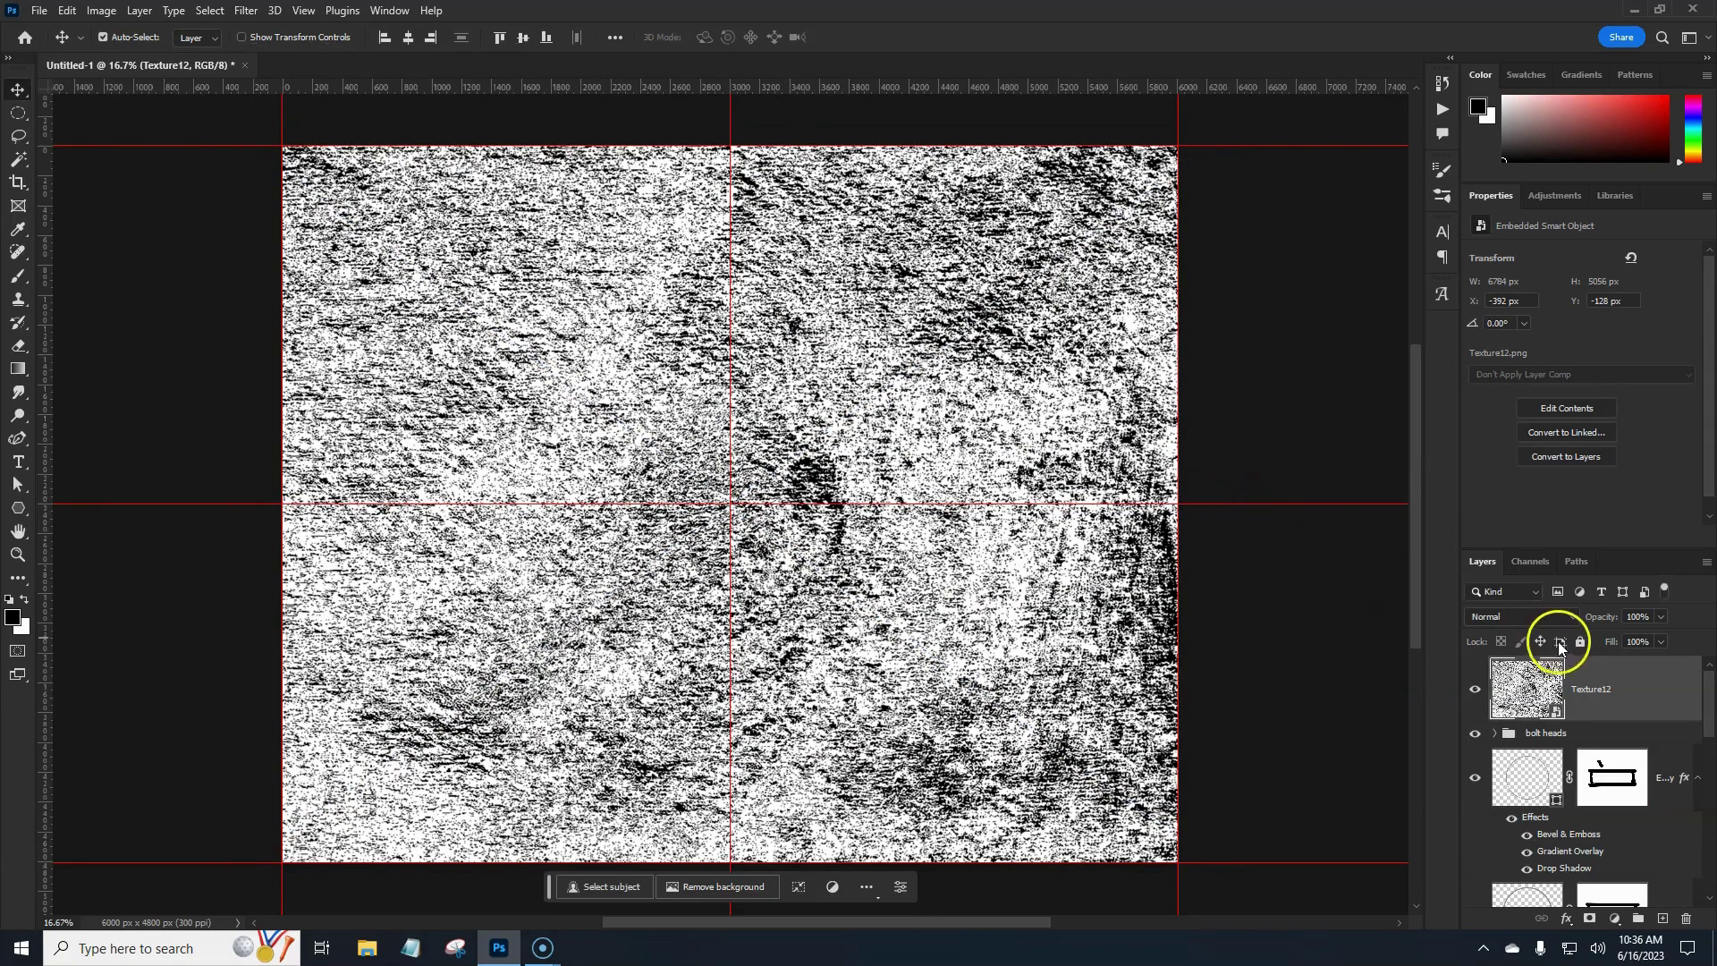
Step: Set the Texture12 layer's blend mode to Multiply and its opacity to 23%
click(1561, 614)
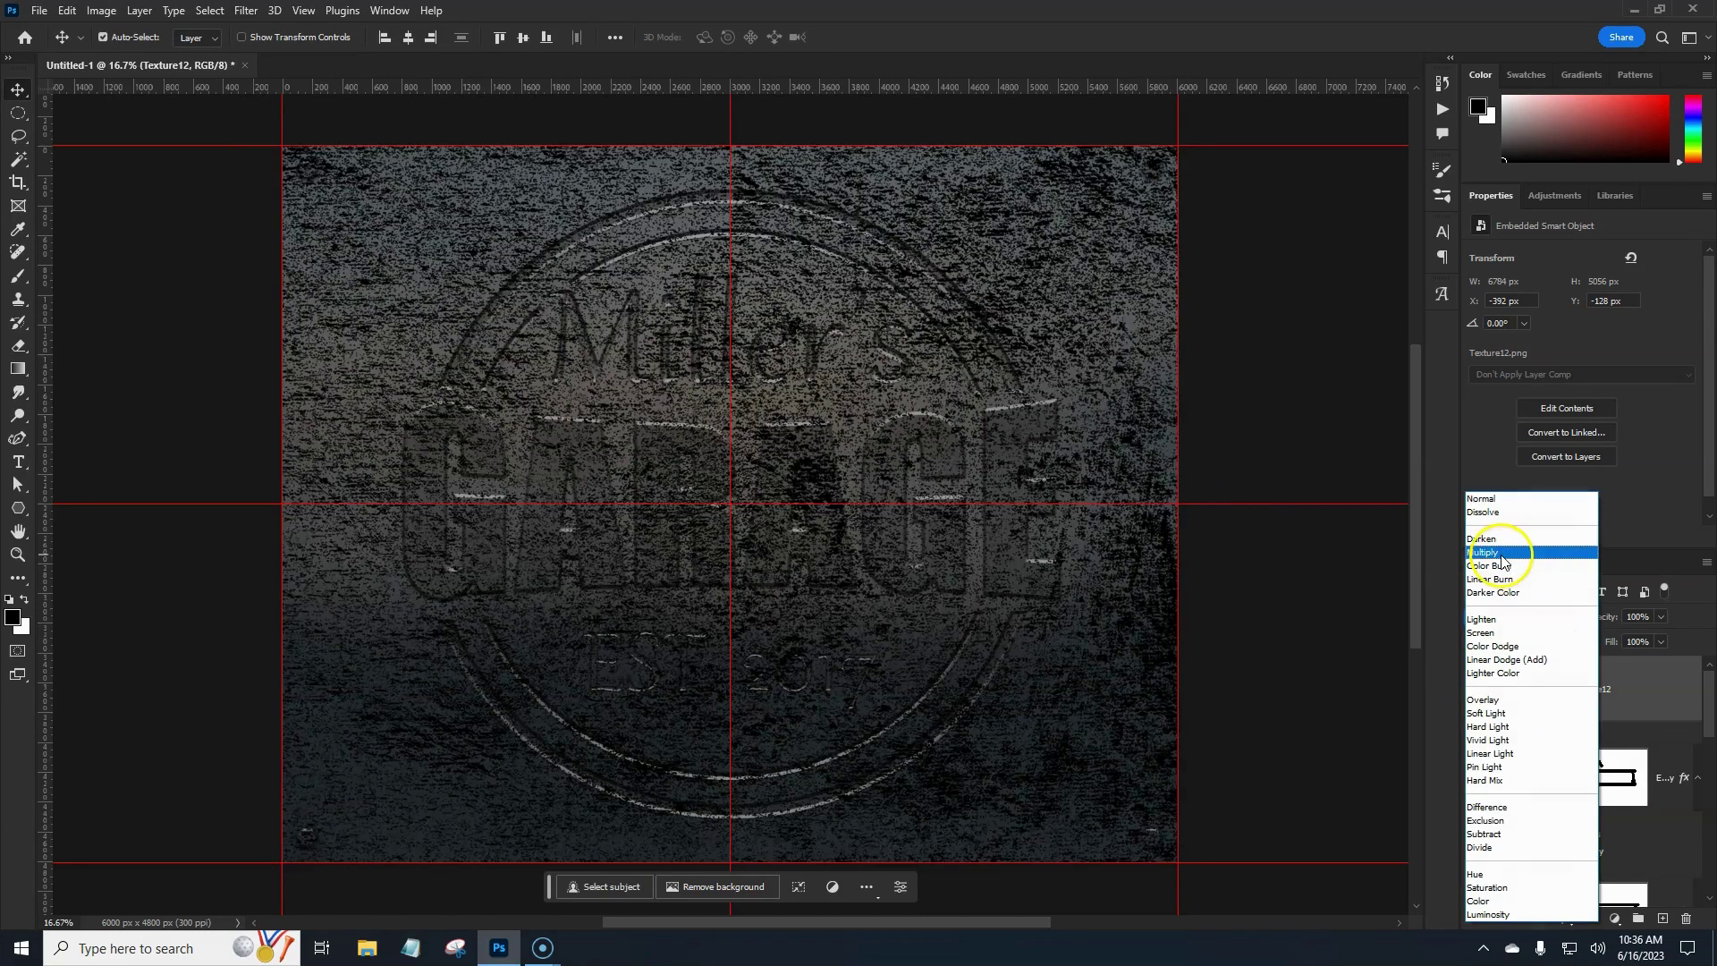
click(1502, 553)
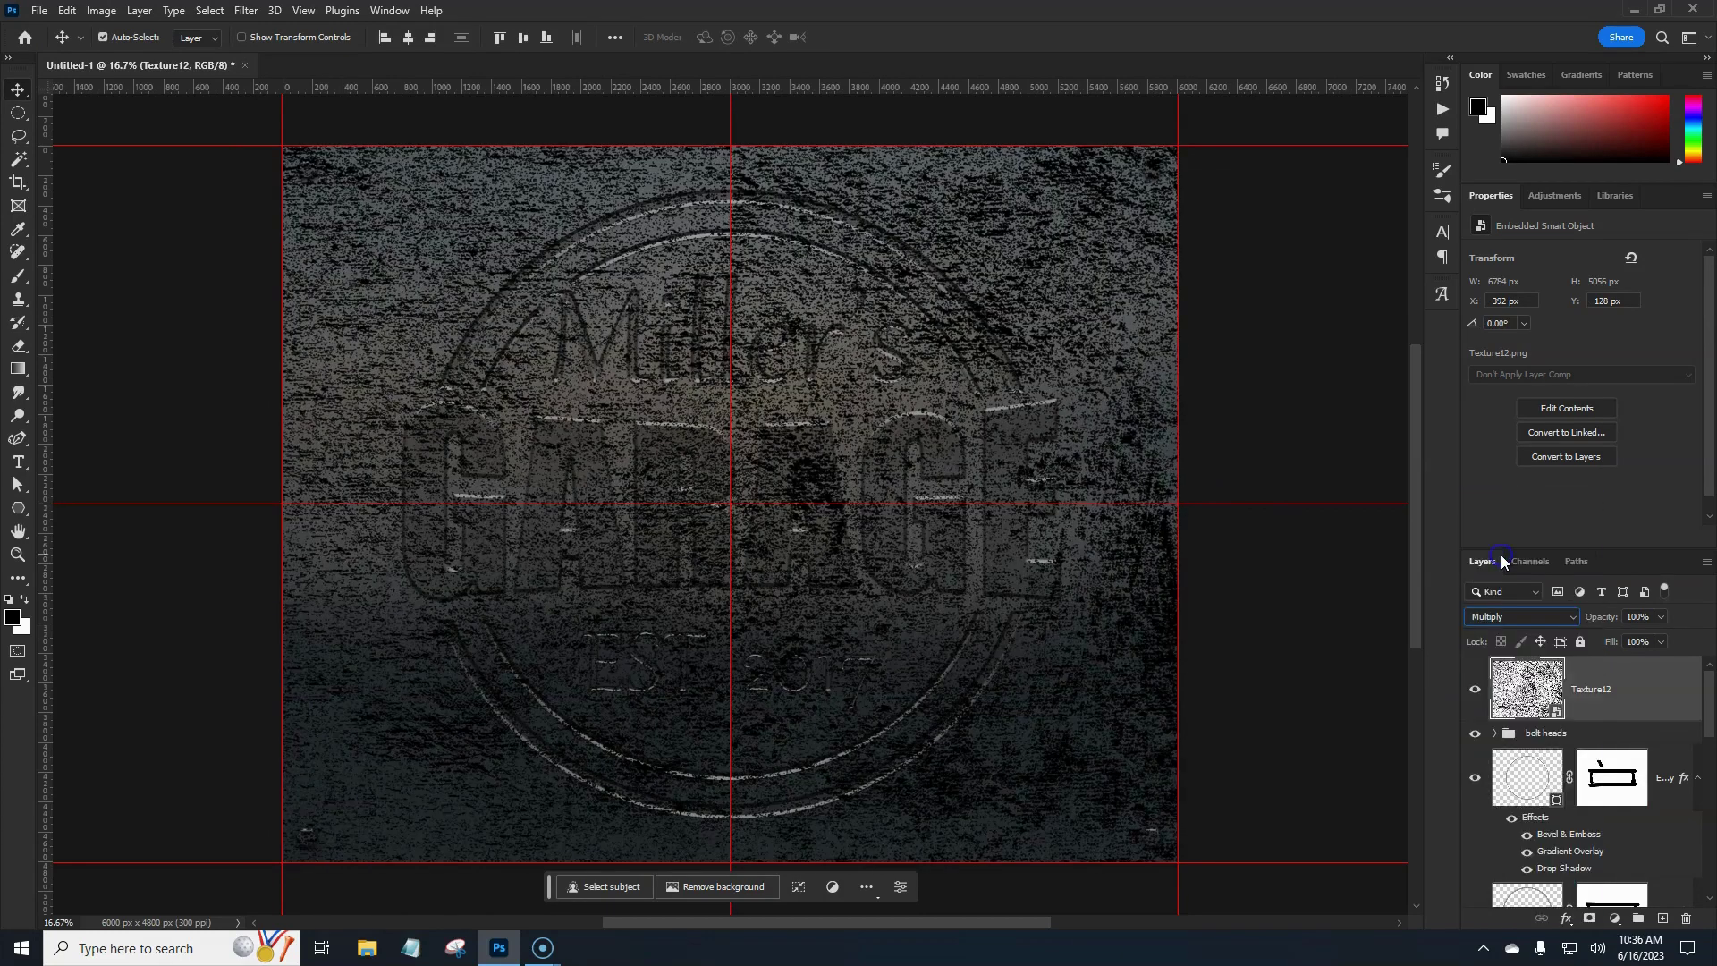
drag(1613, 615, 1535, 621)
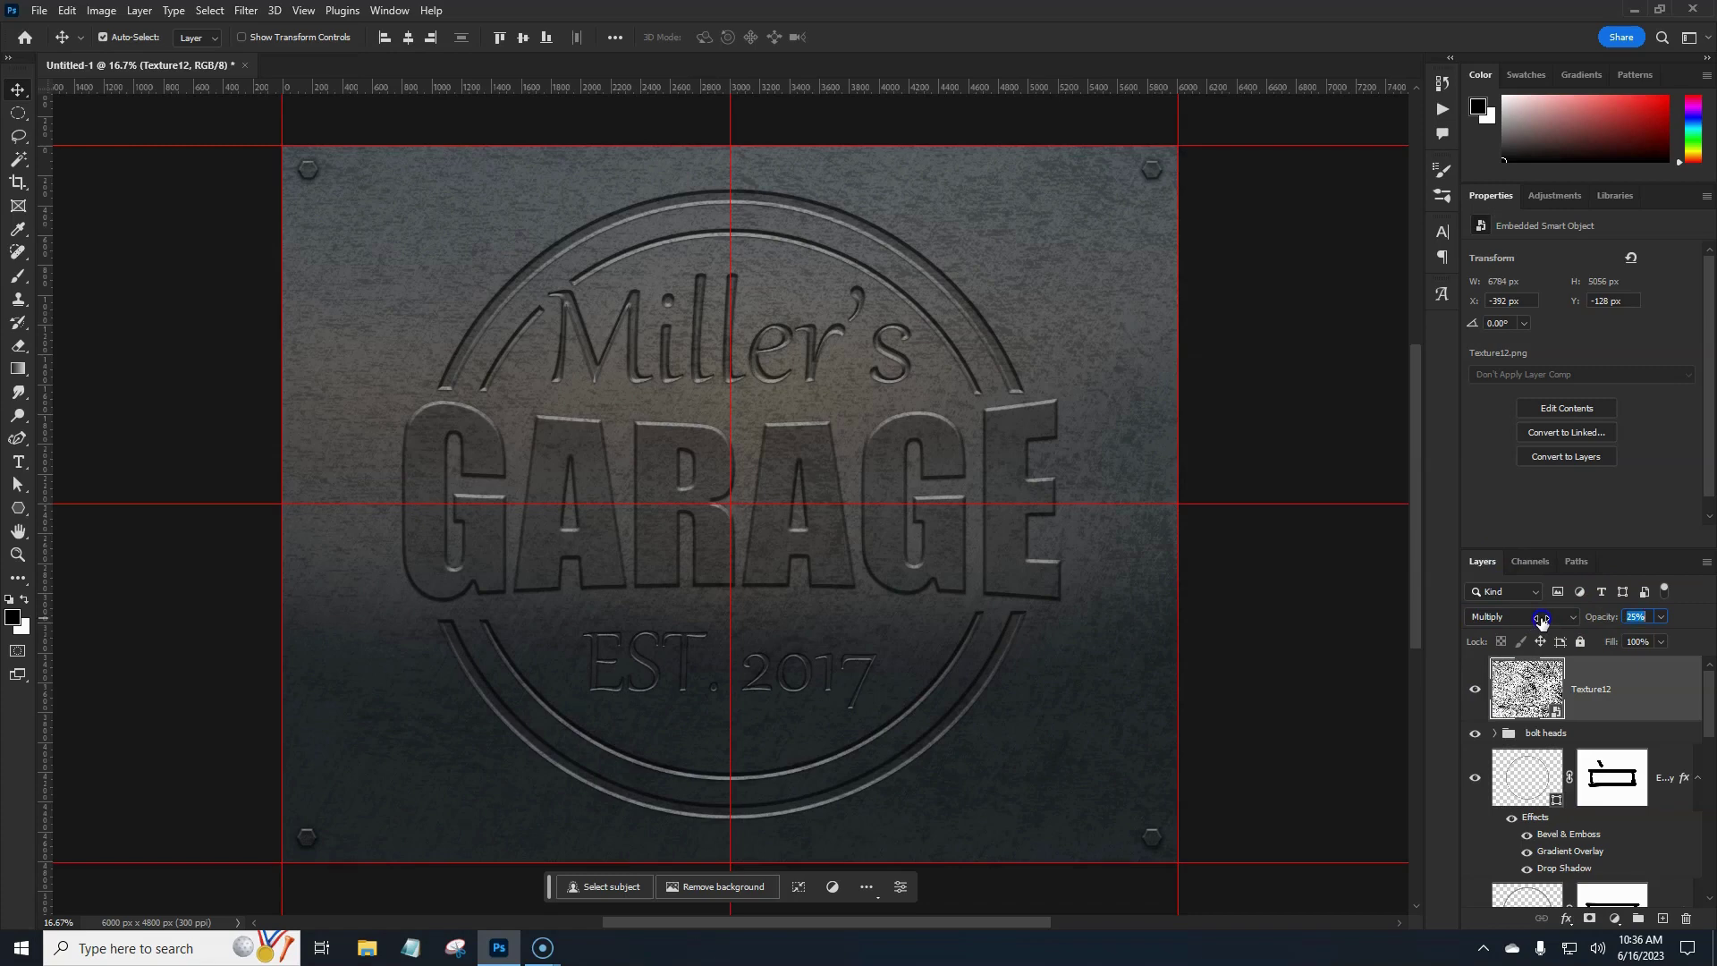
drag(1541, 618, 1541, 619)
click(1520, 616)
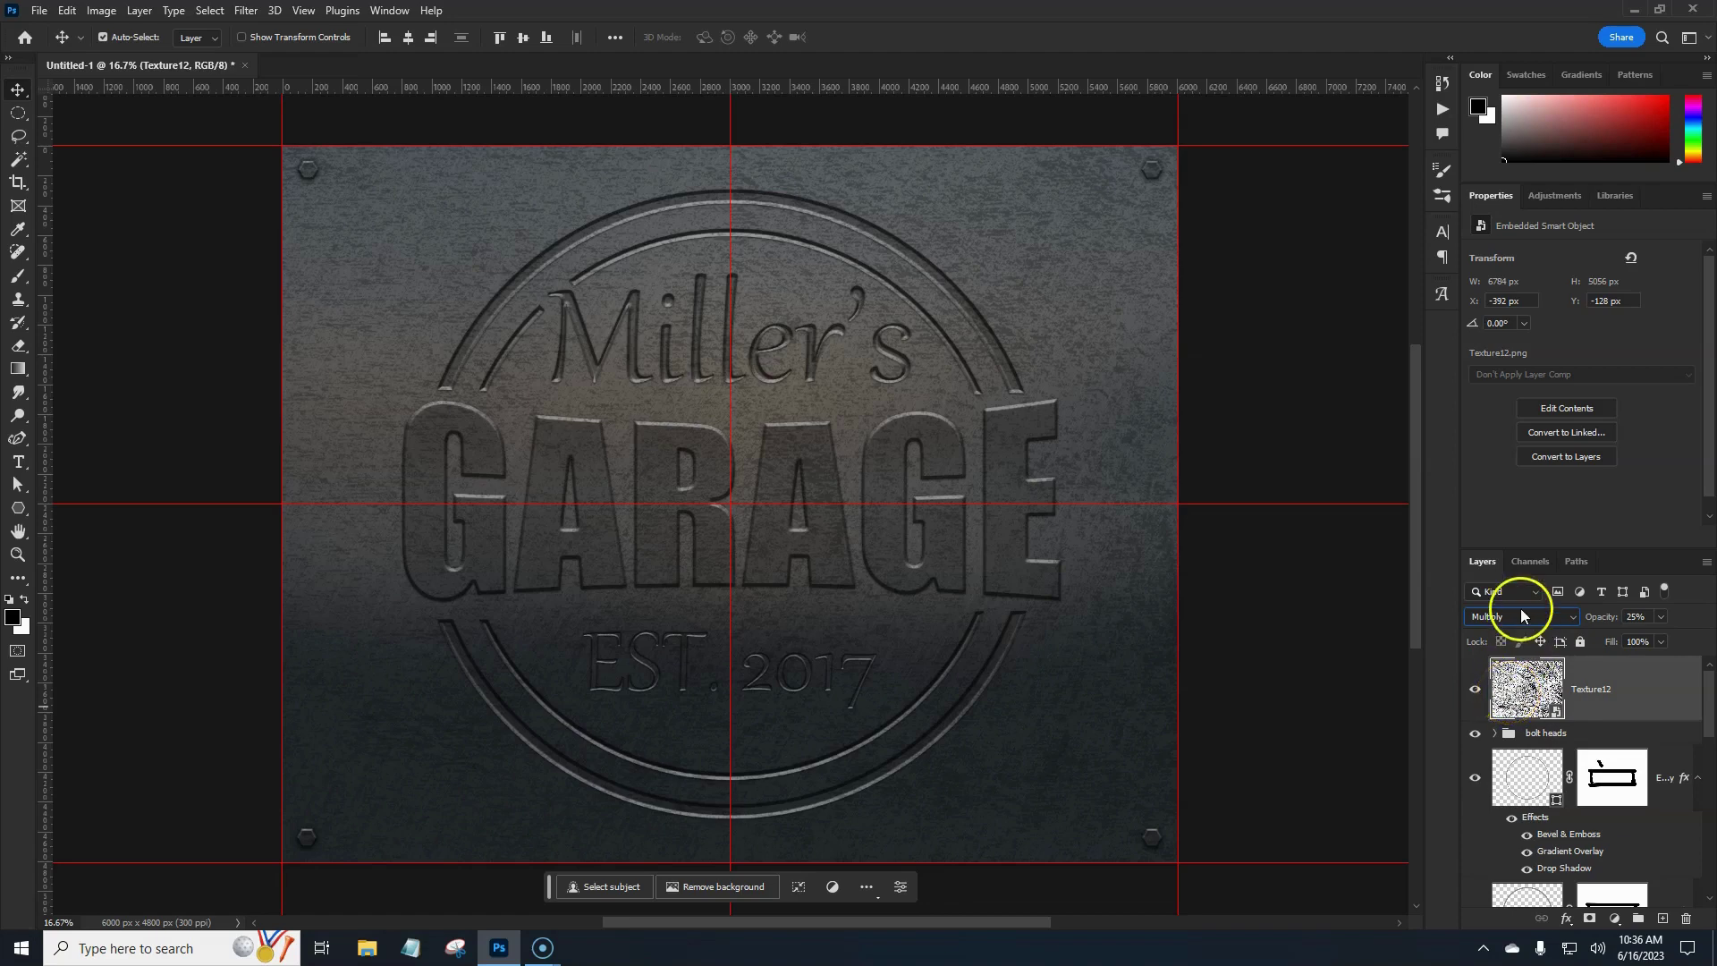
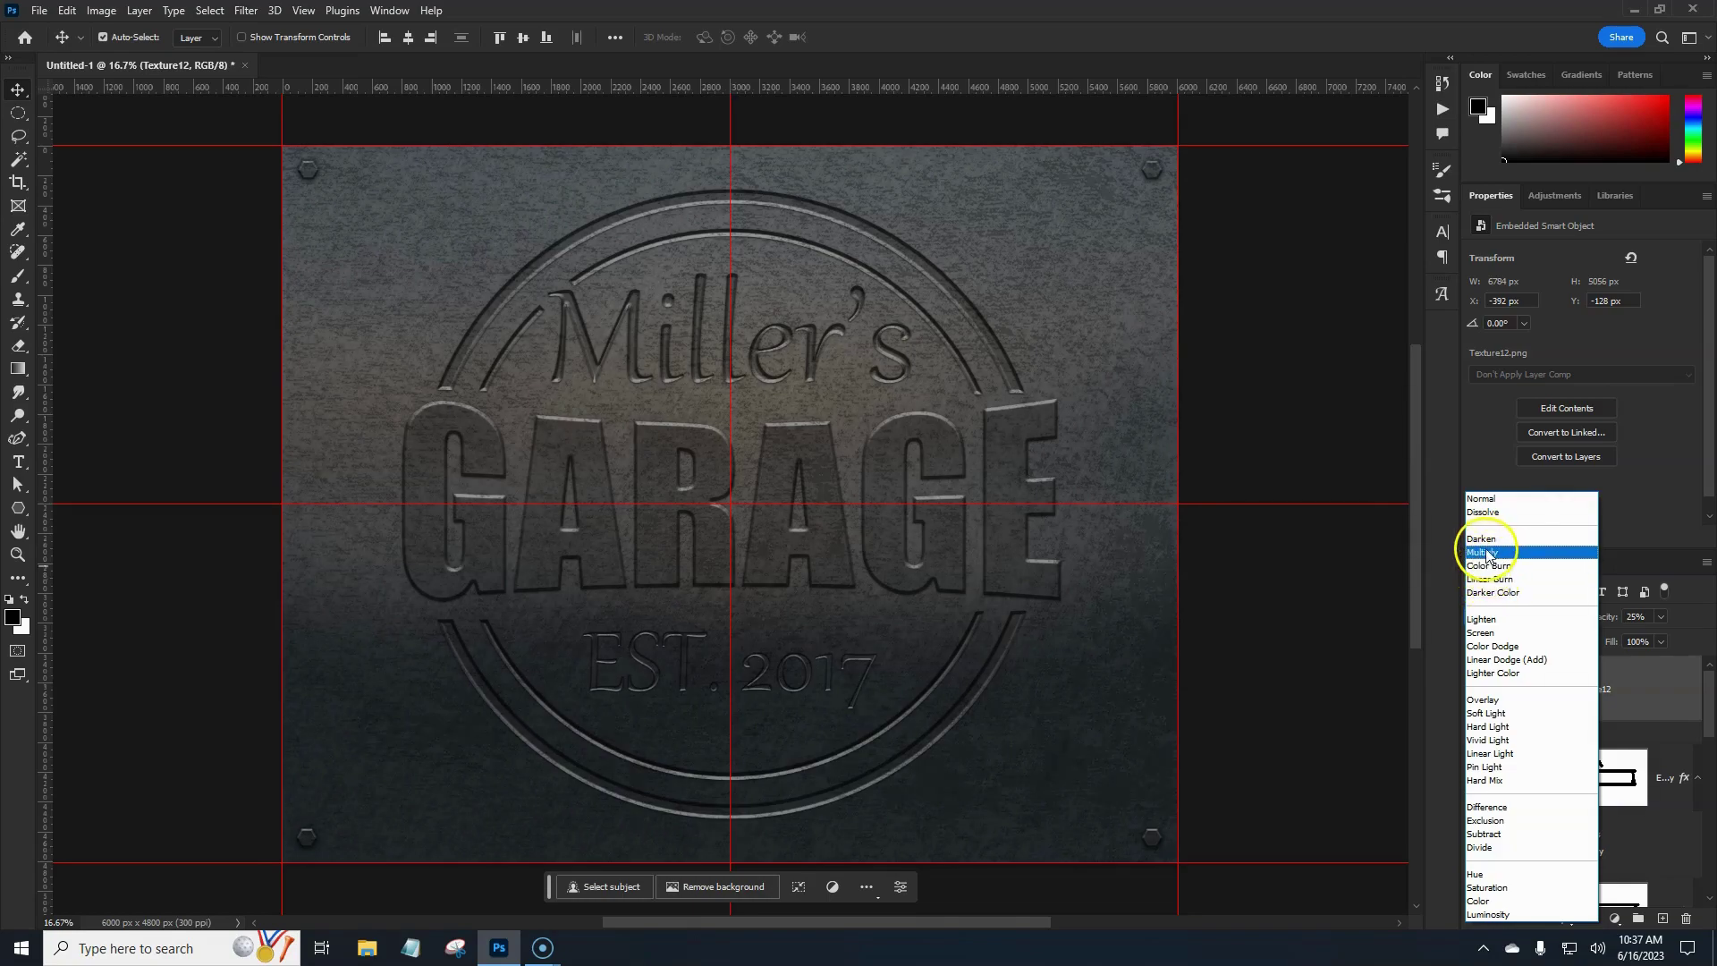
click(1484, 554)
drag(1605, 616, 1549, 628)
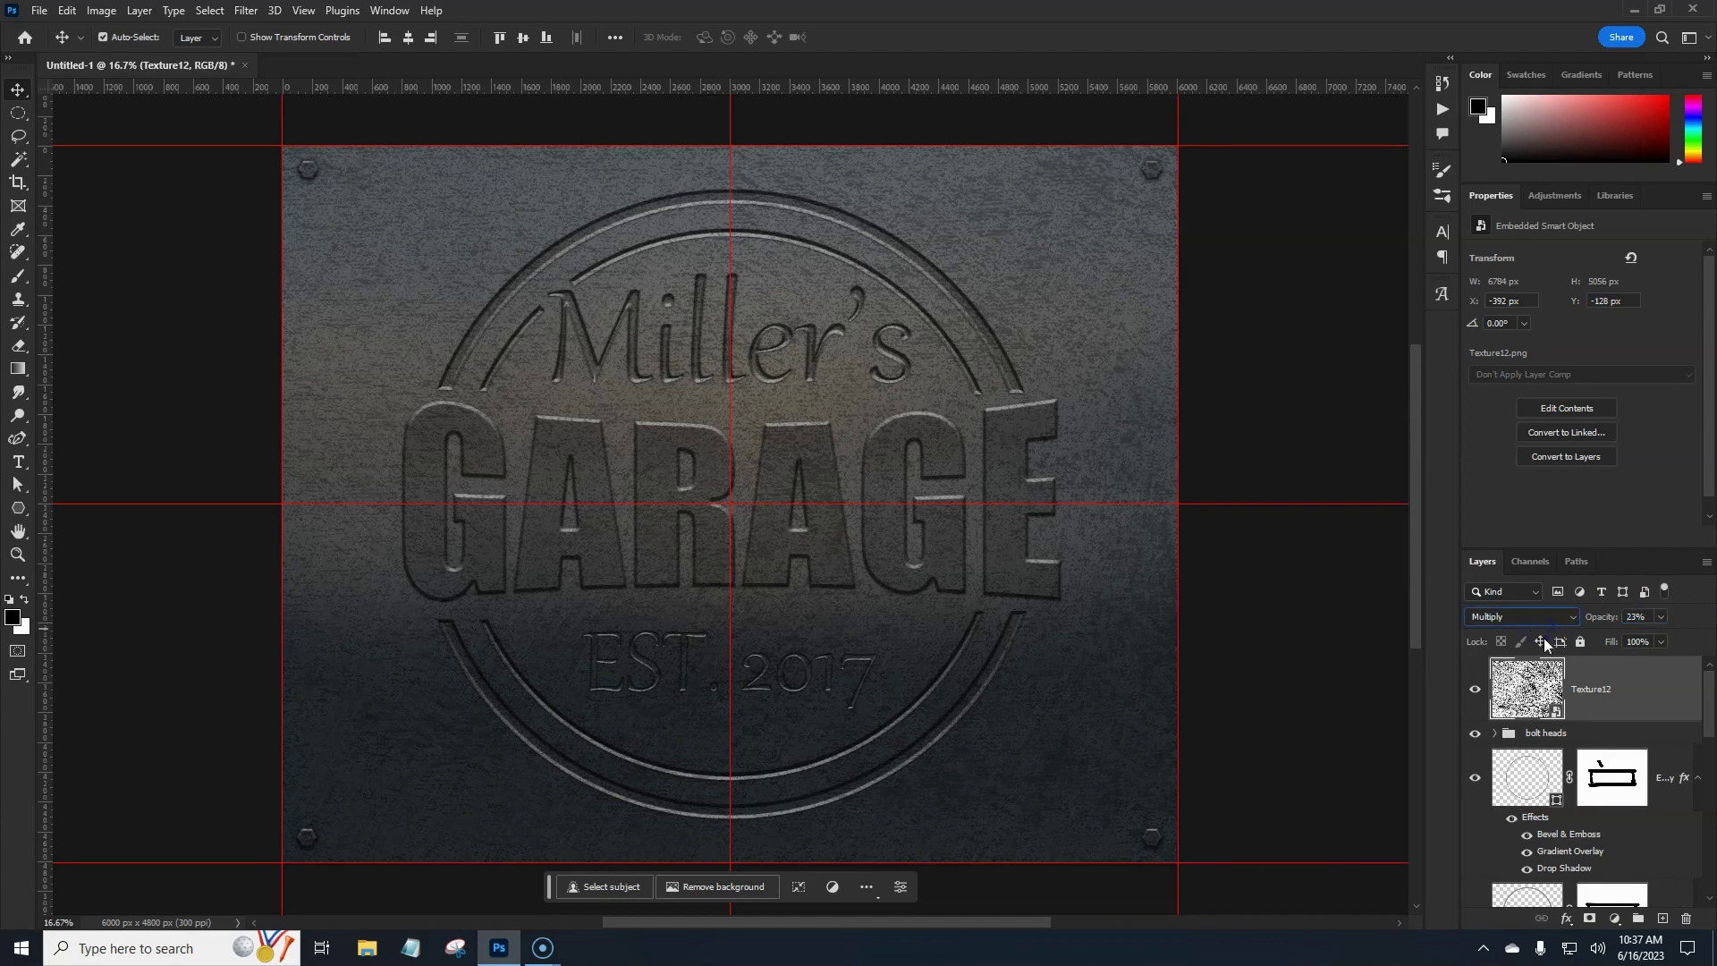
click(1551, 662)
Step: Add a rust-orange Color Overlay in Normal mode at 20% opacity to the EST. 2017 text layer
scroll(1640, 760, down, 5)
click(1646, 721)
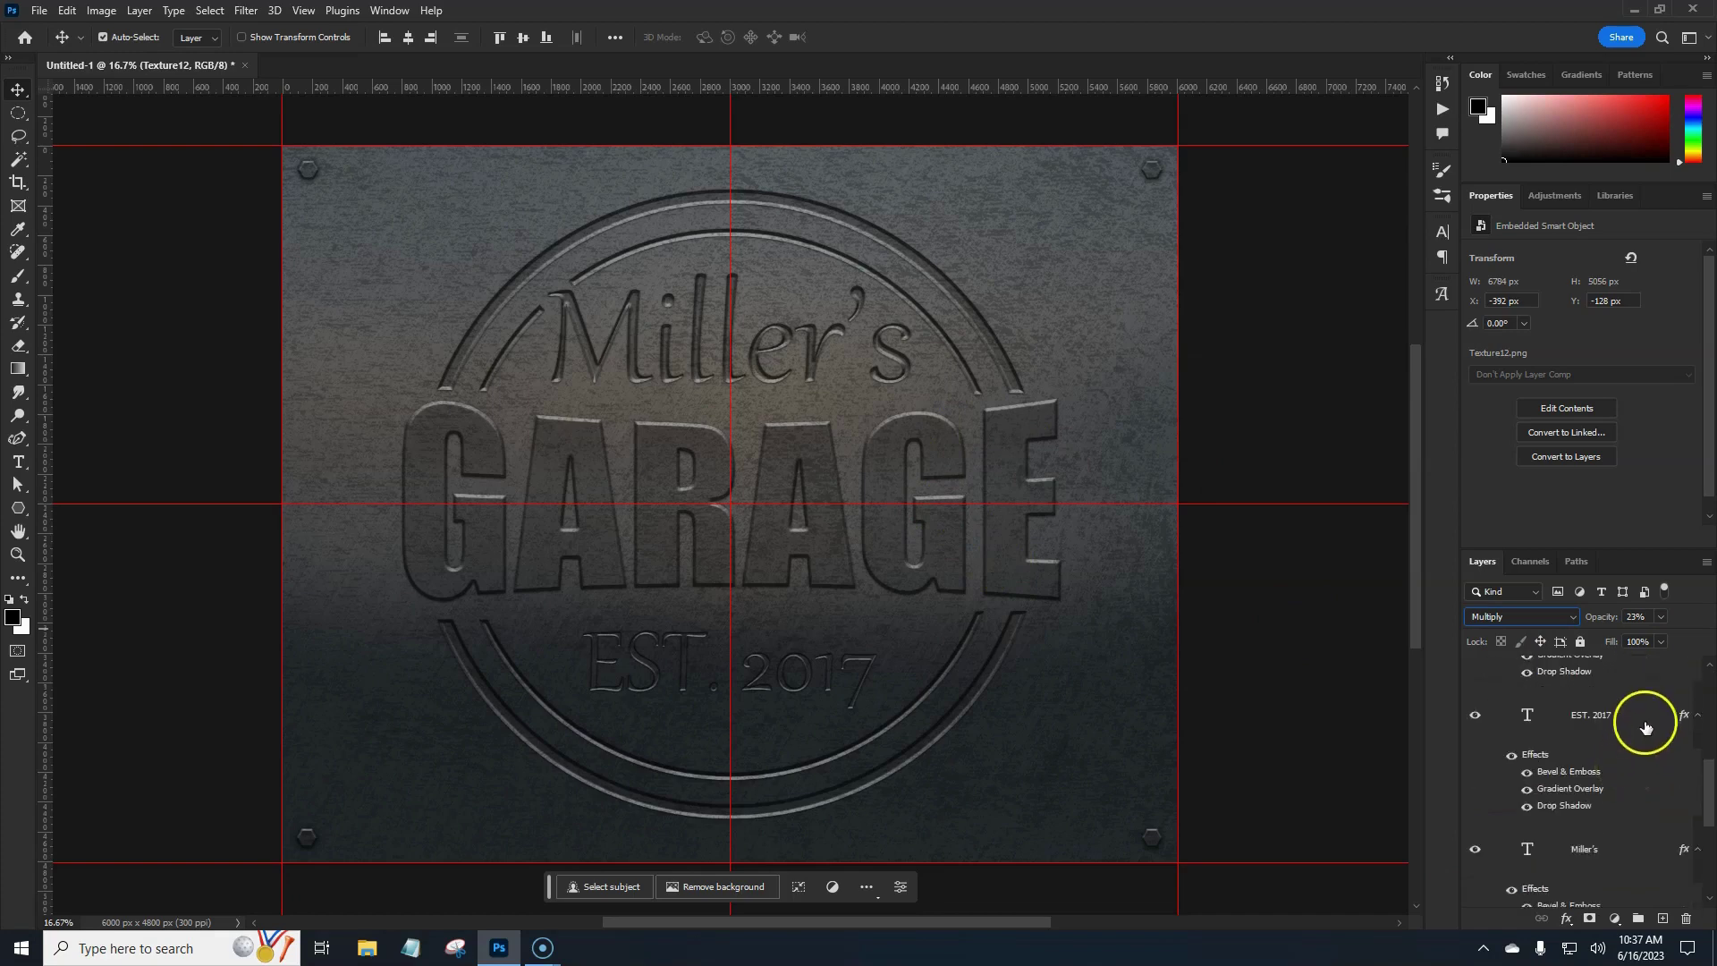
click(1643, 723)
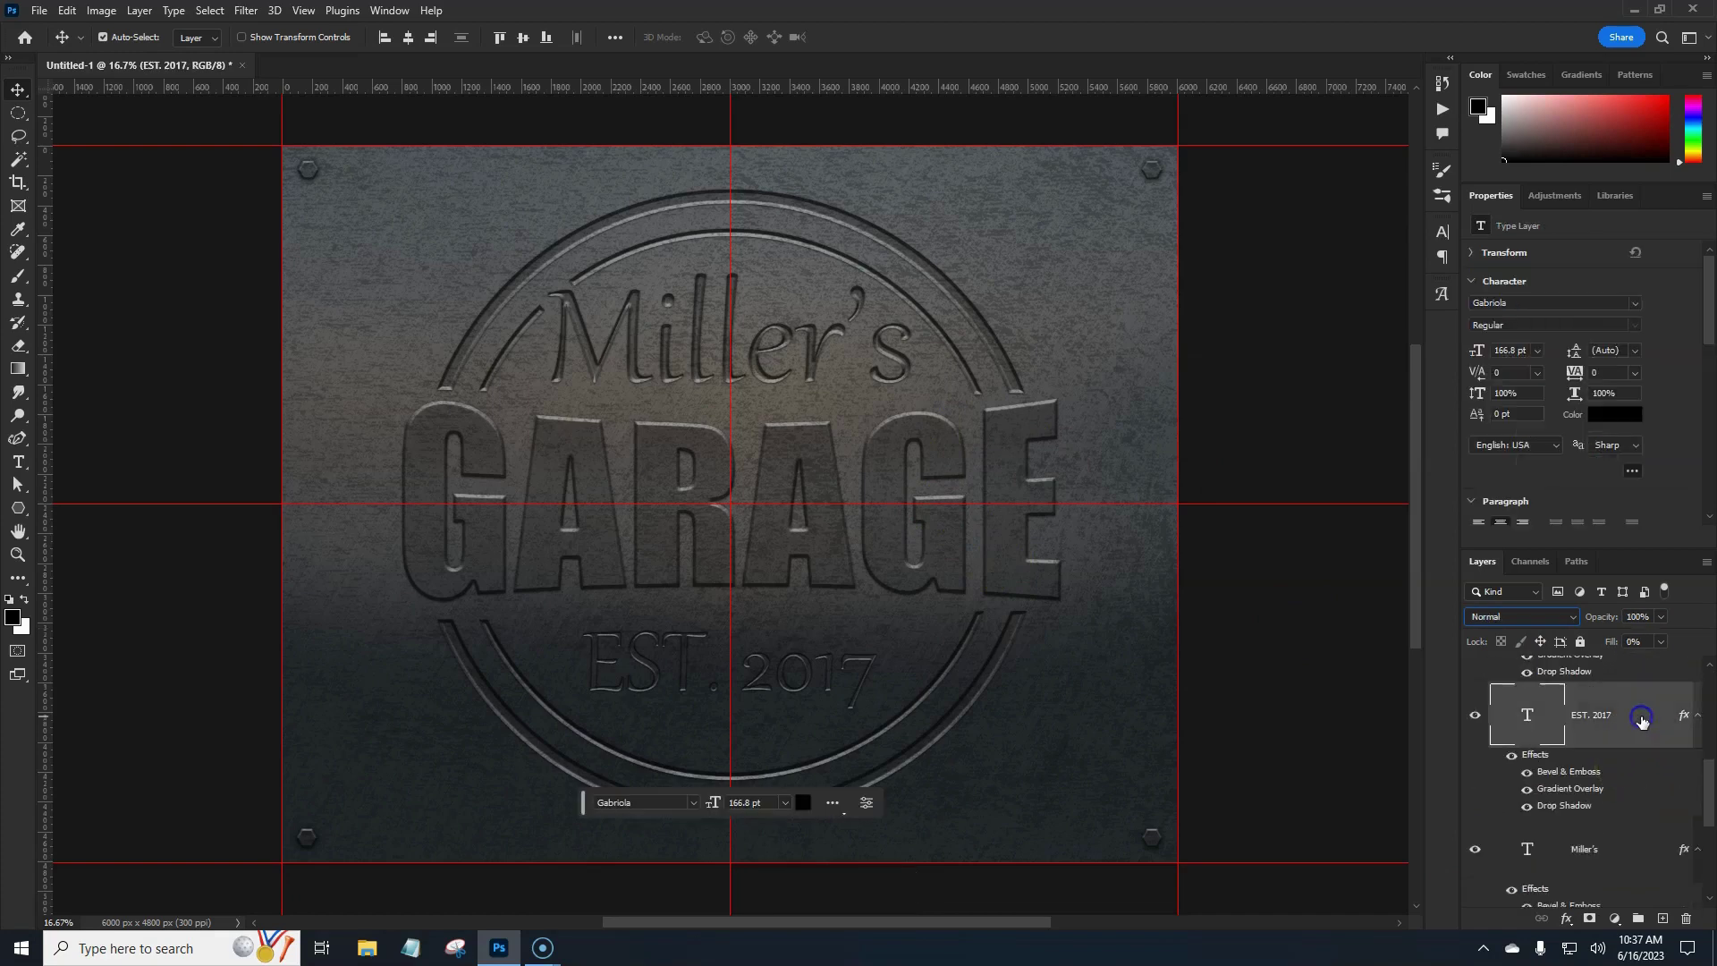
double_click(1642, 721)
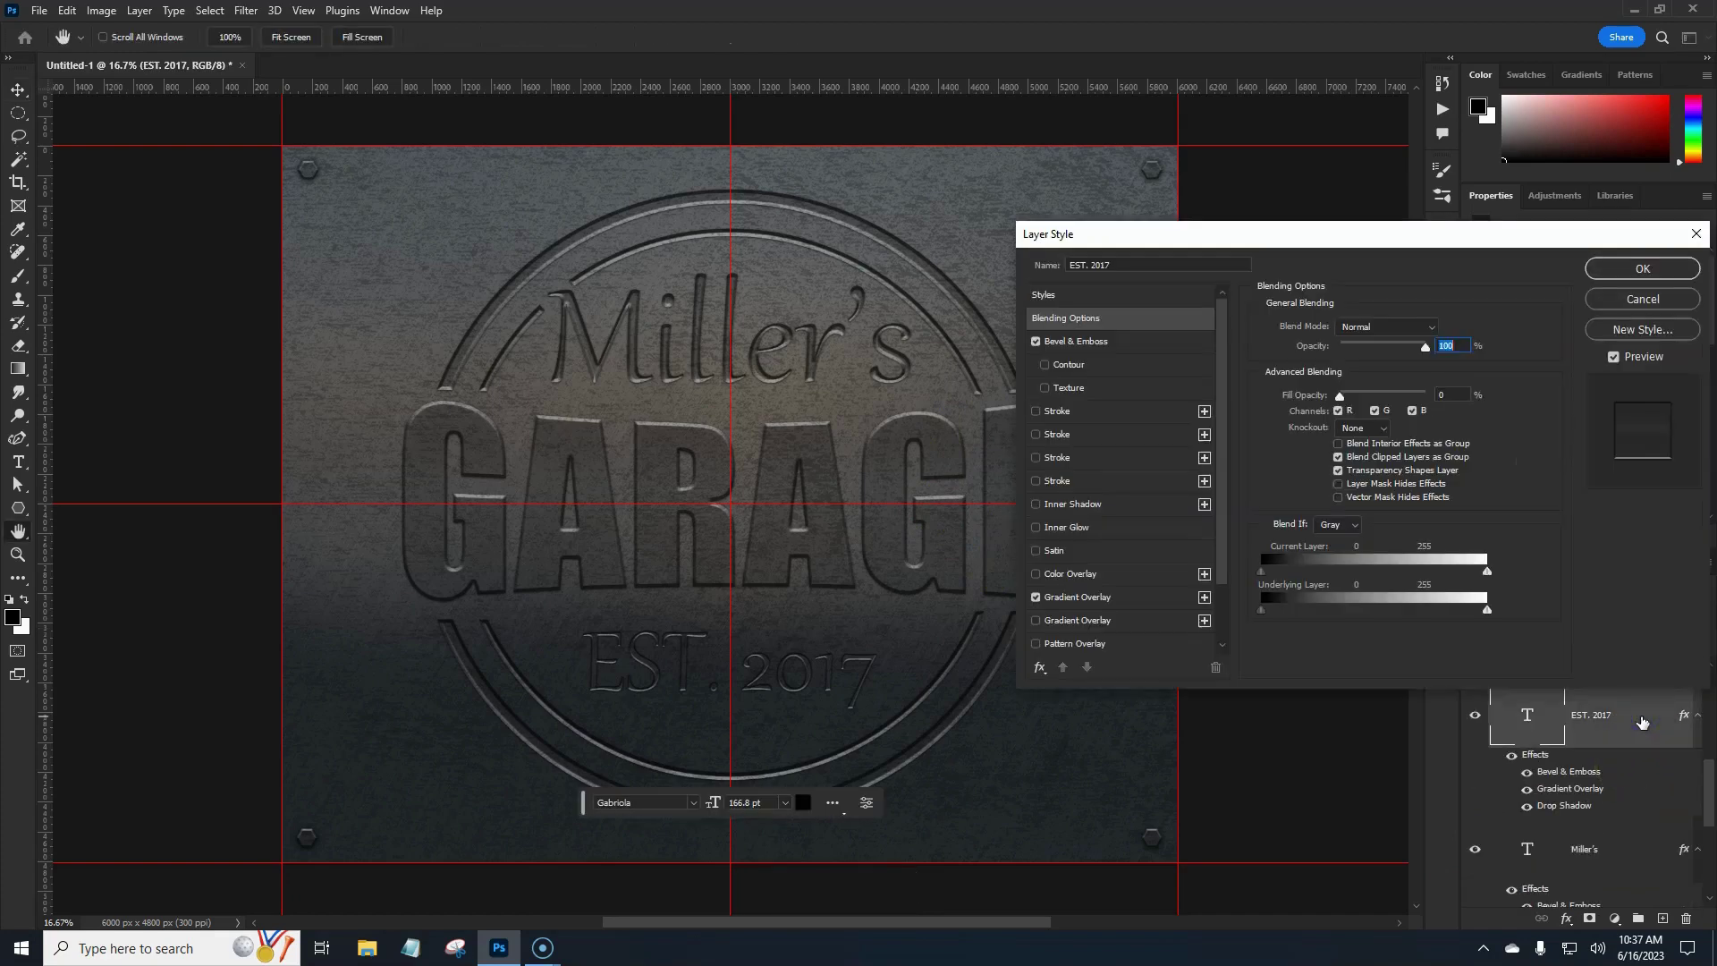
click(1056, 576)
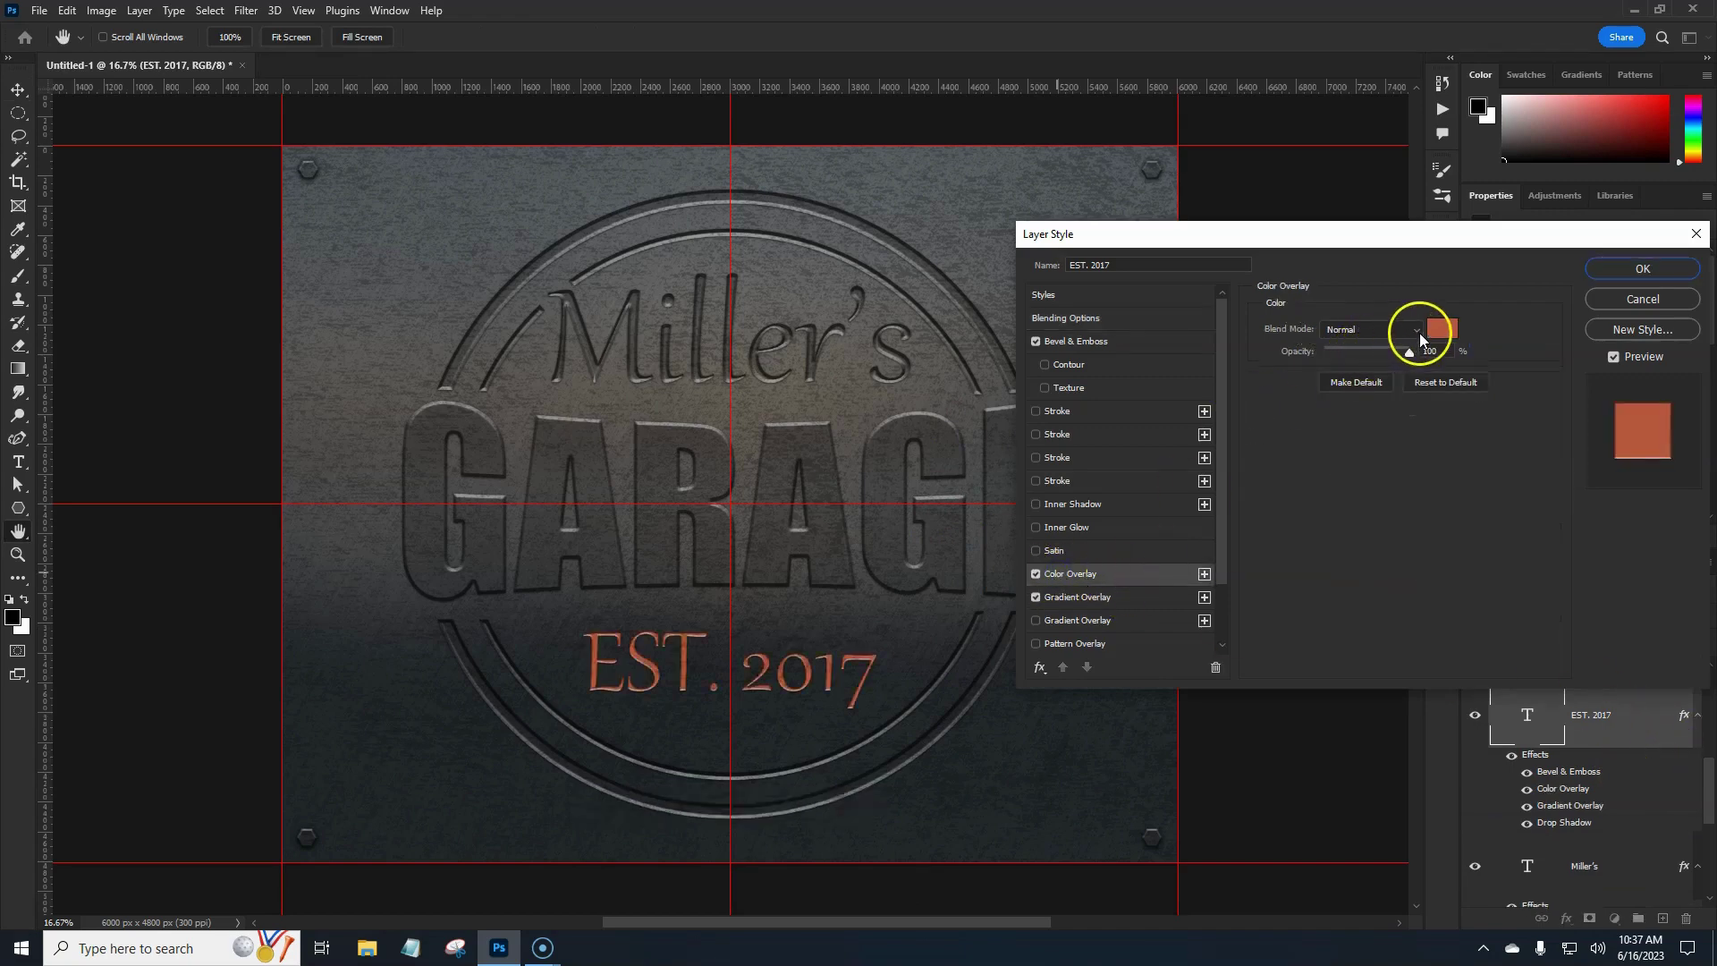
drag(1411, 351, 1354, 355)
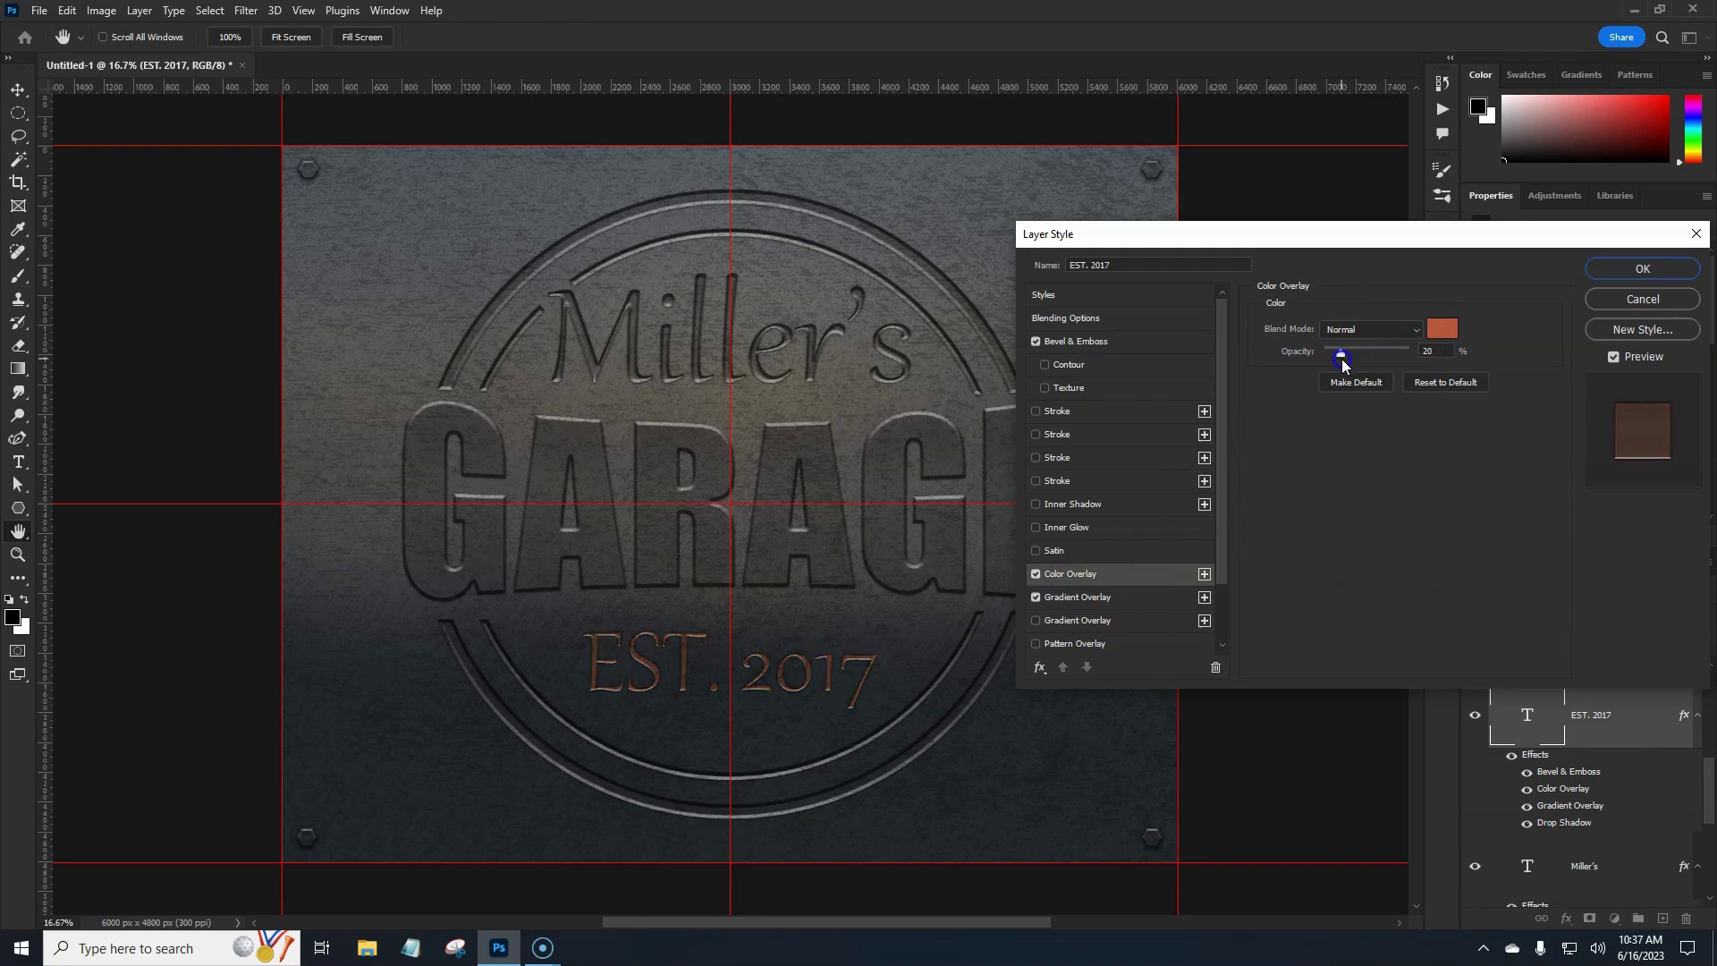
drag(1341, 358, 1341, 358)
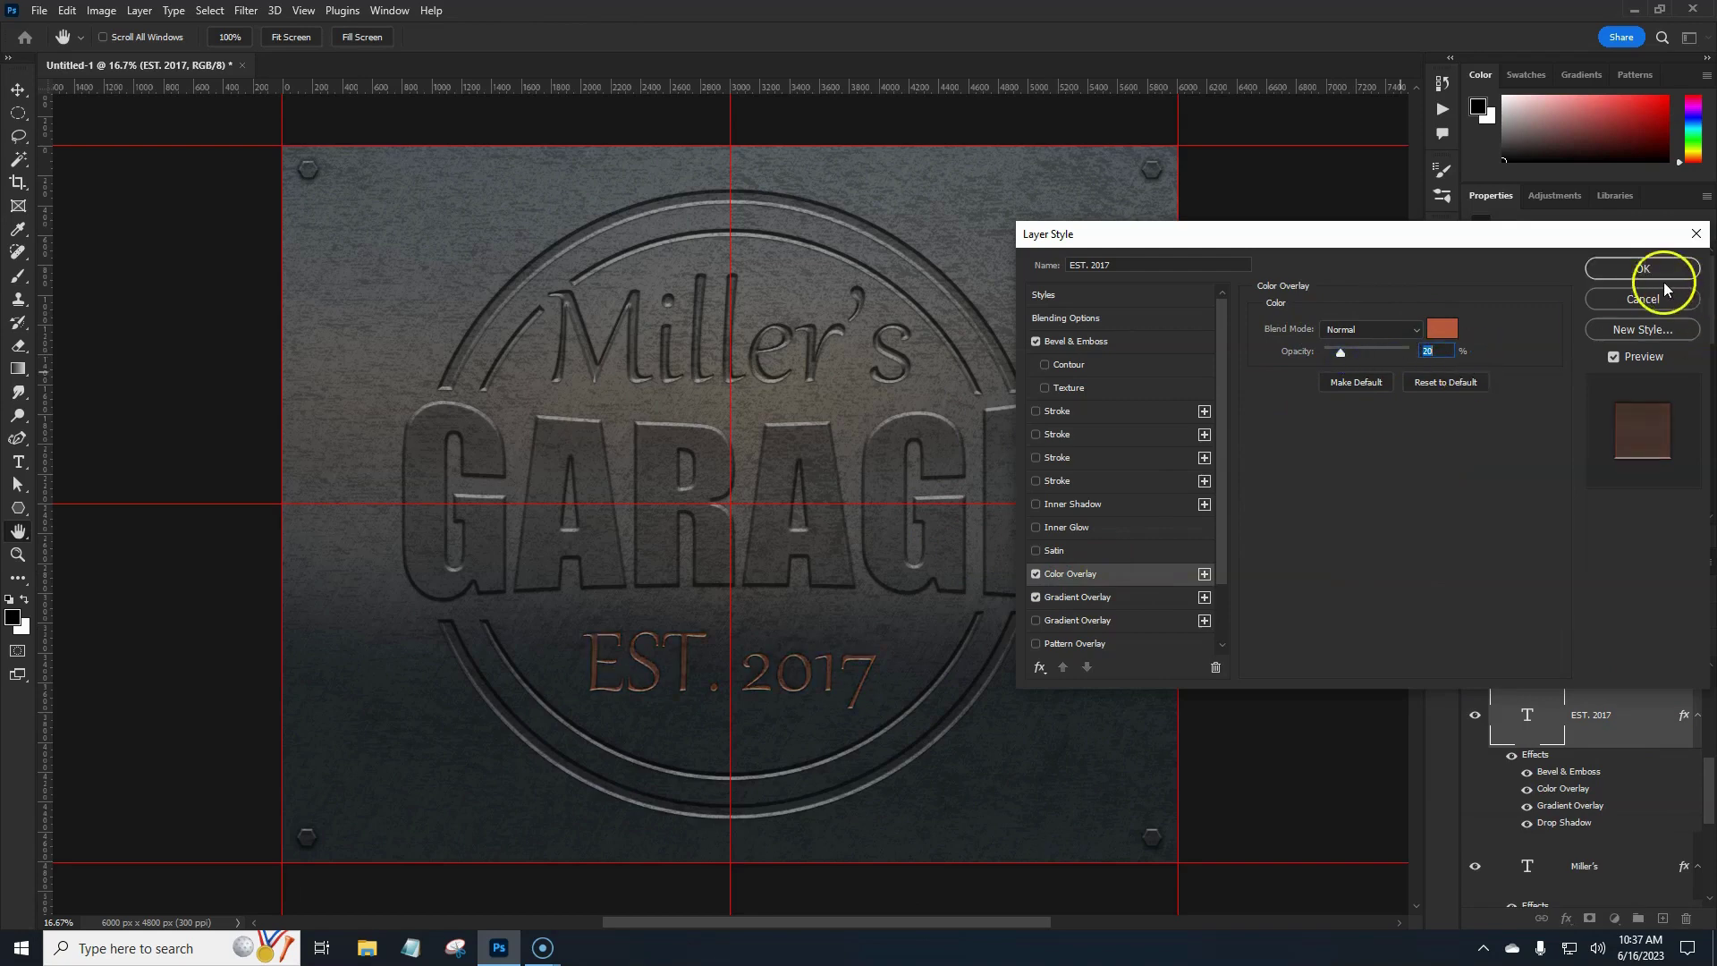
click(1641, 268)
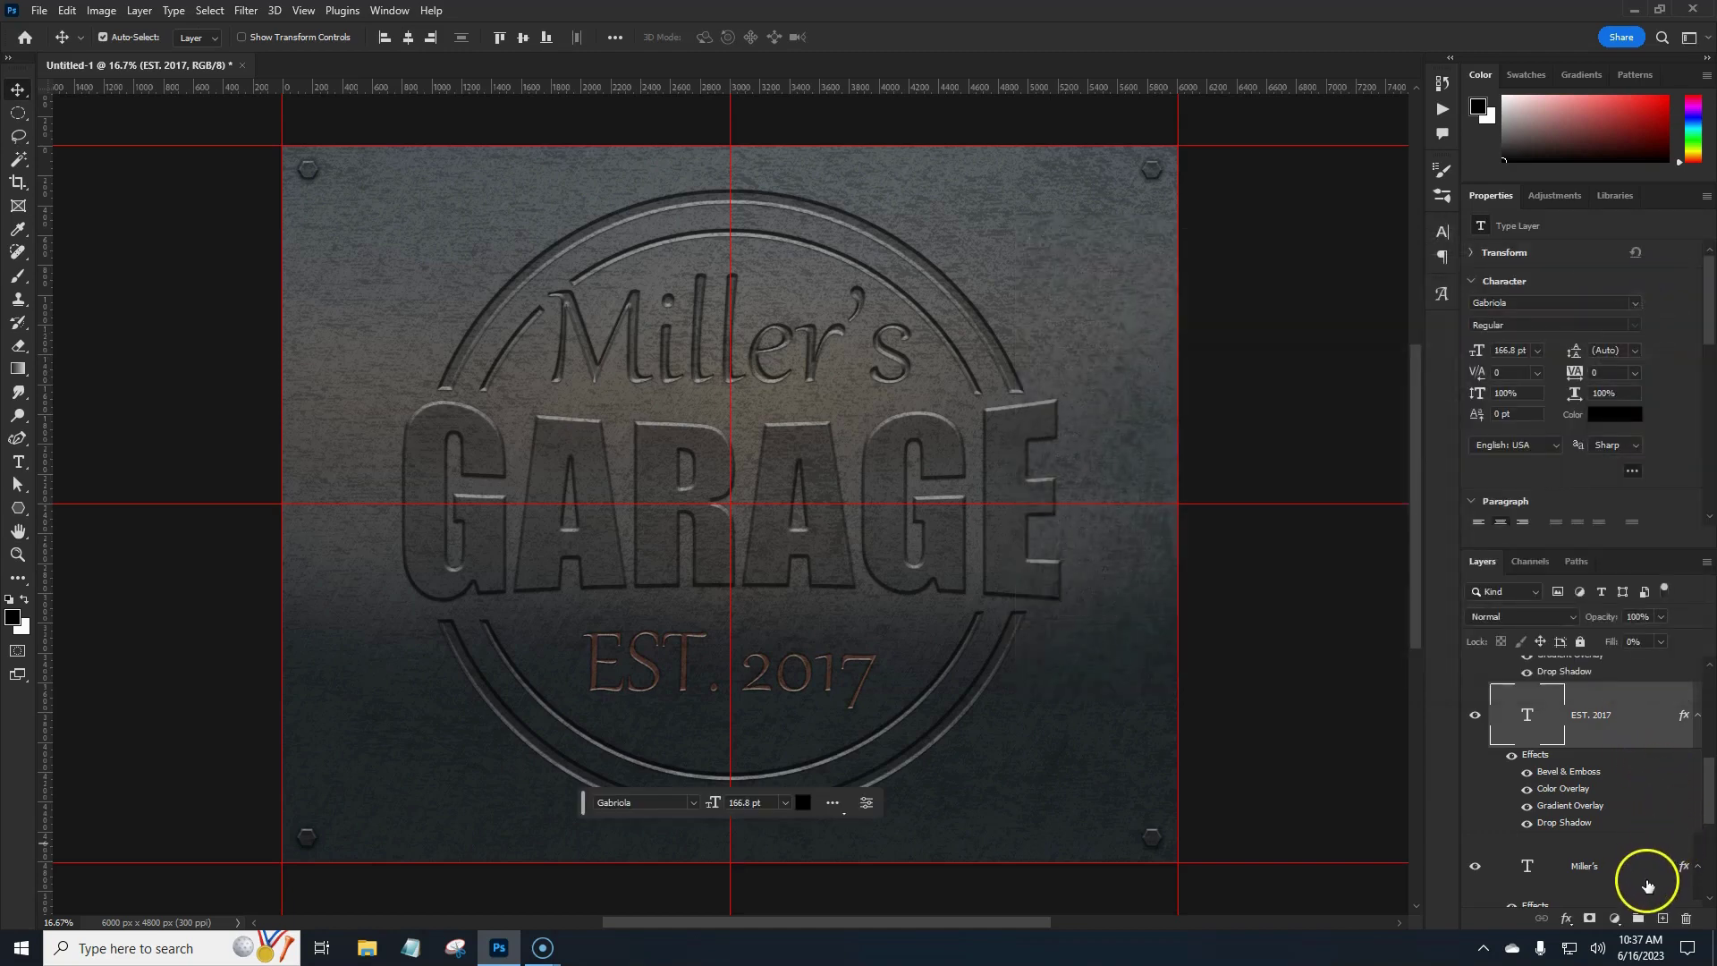
Step: Add a rust-orange Color Overlay in Normal mode at 25% opacity to the Miller's text layer
click(1635, 865)
double_click(1686, 813)
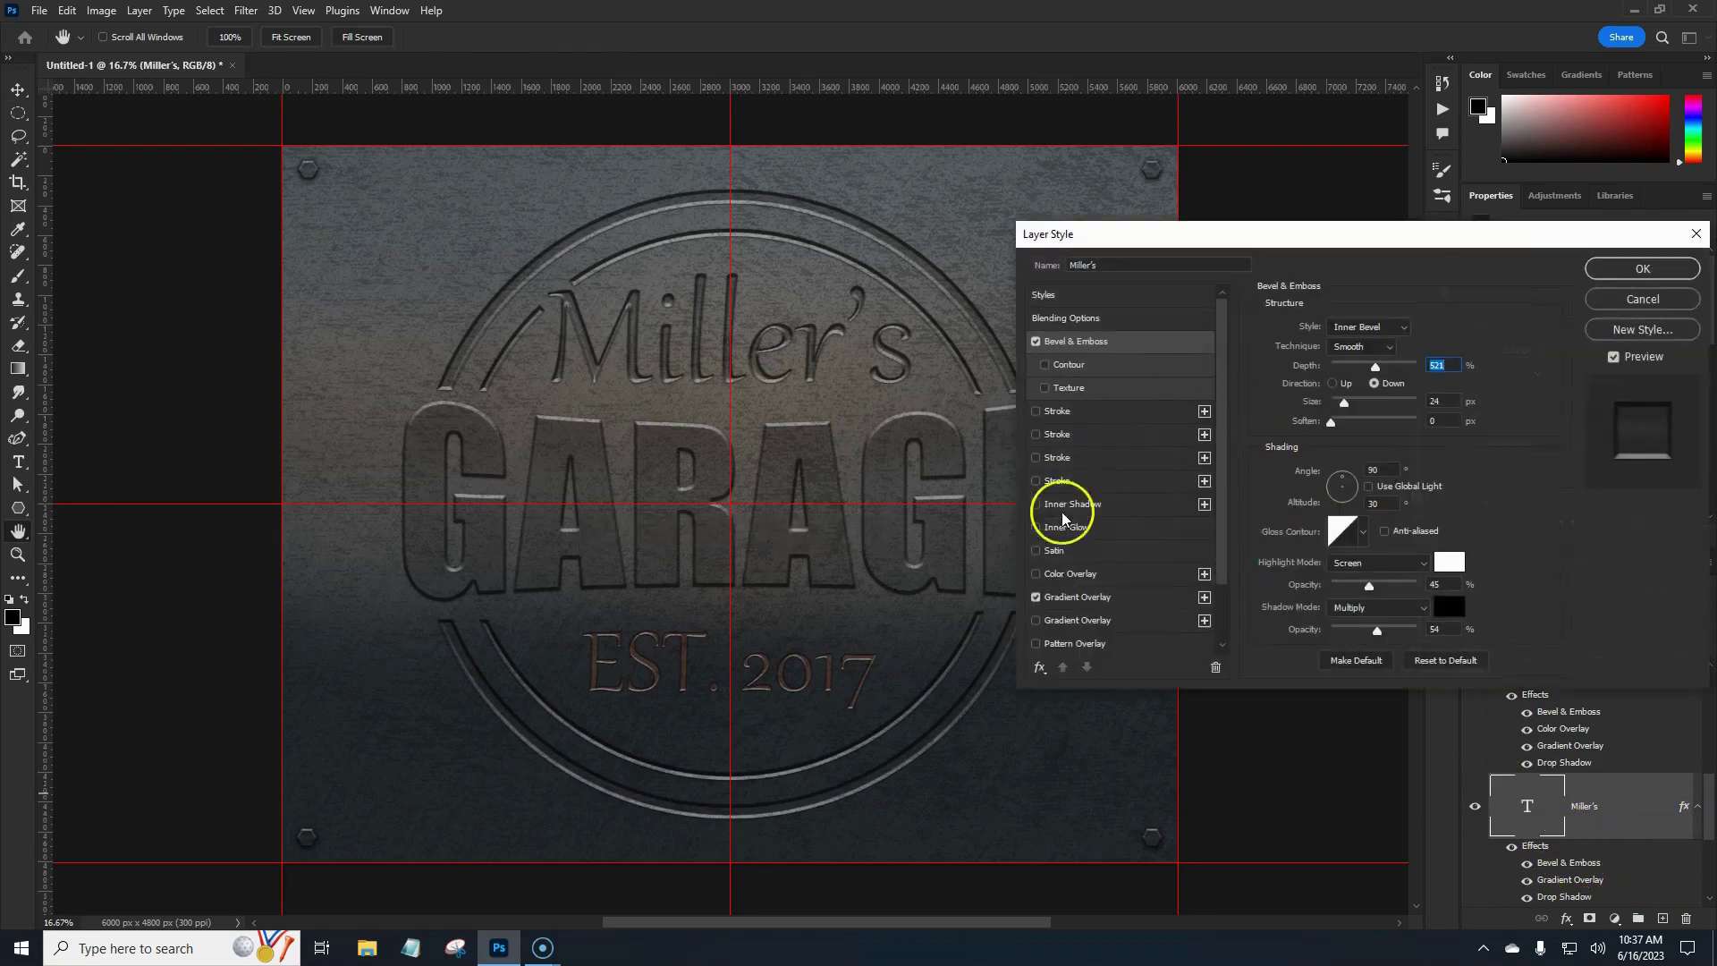
click(1072, 575)
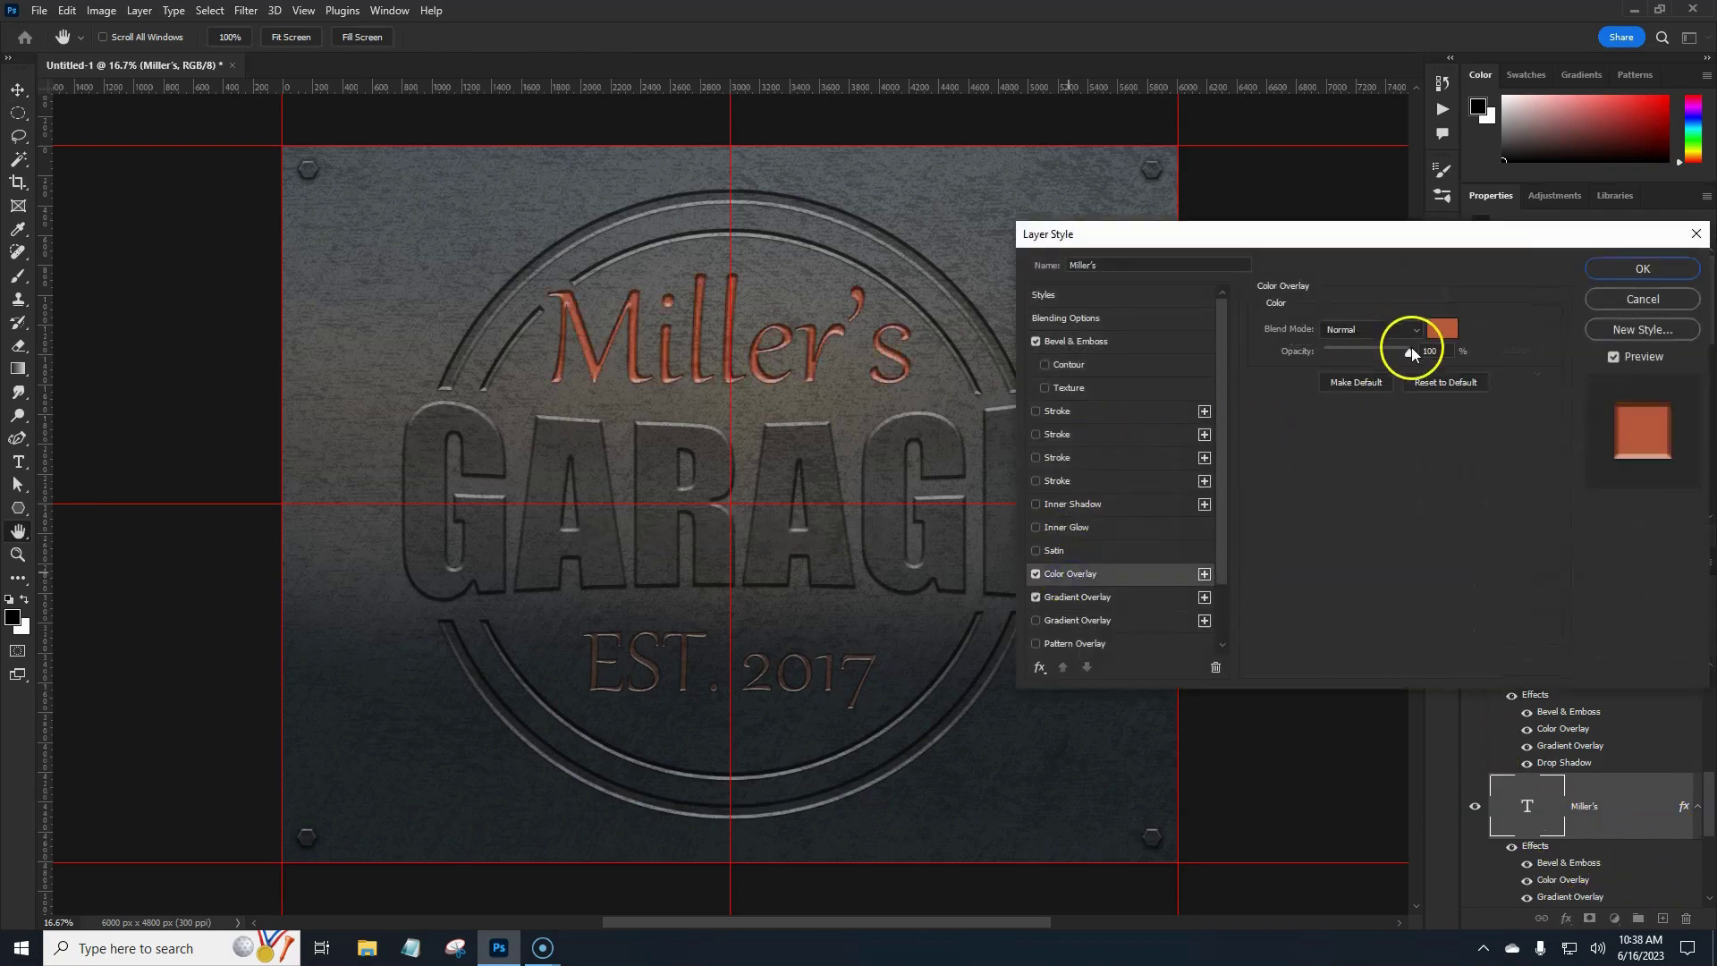
drag(1412, 352, 1349, 364)
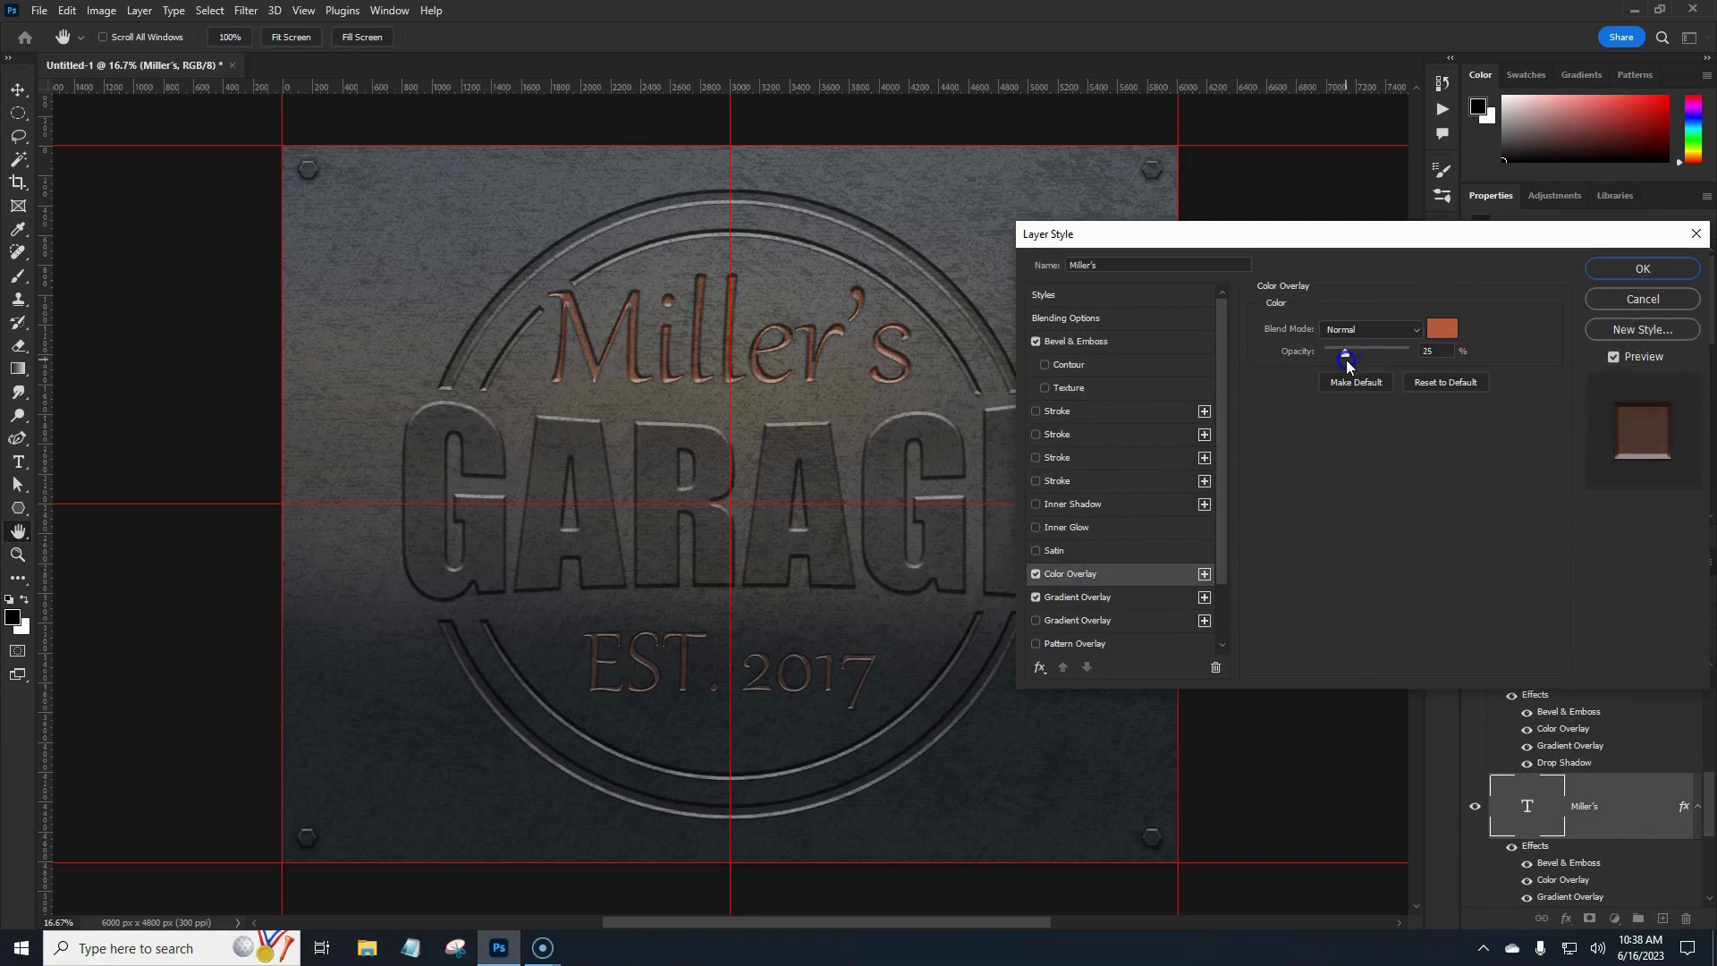
click(1620, 266)
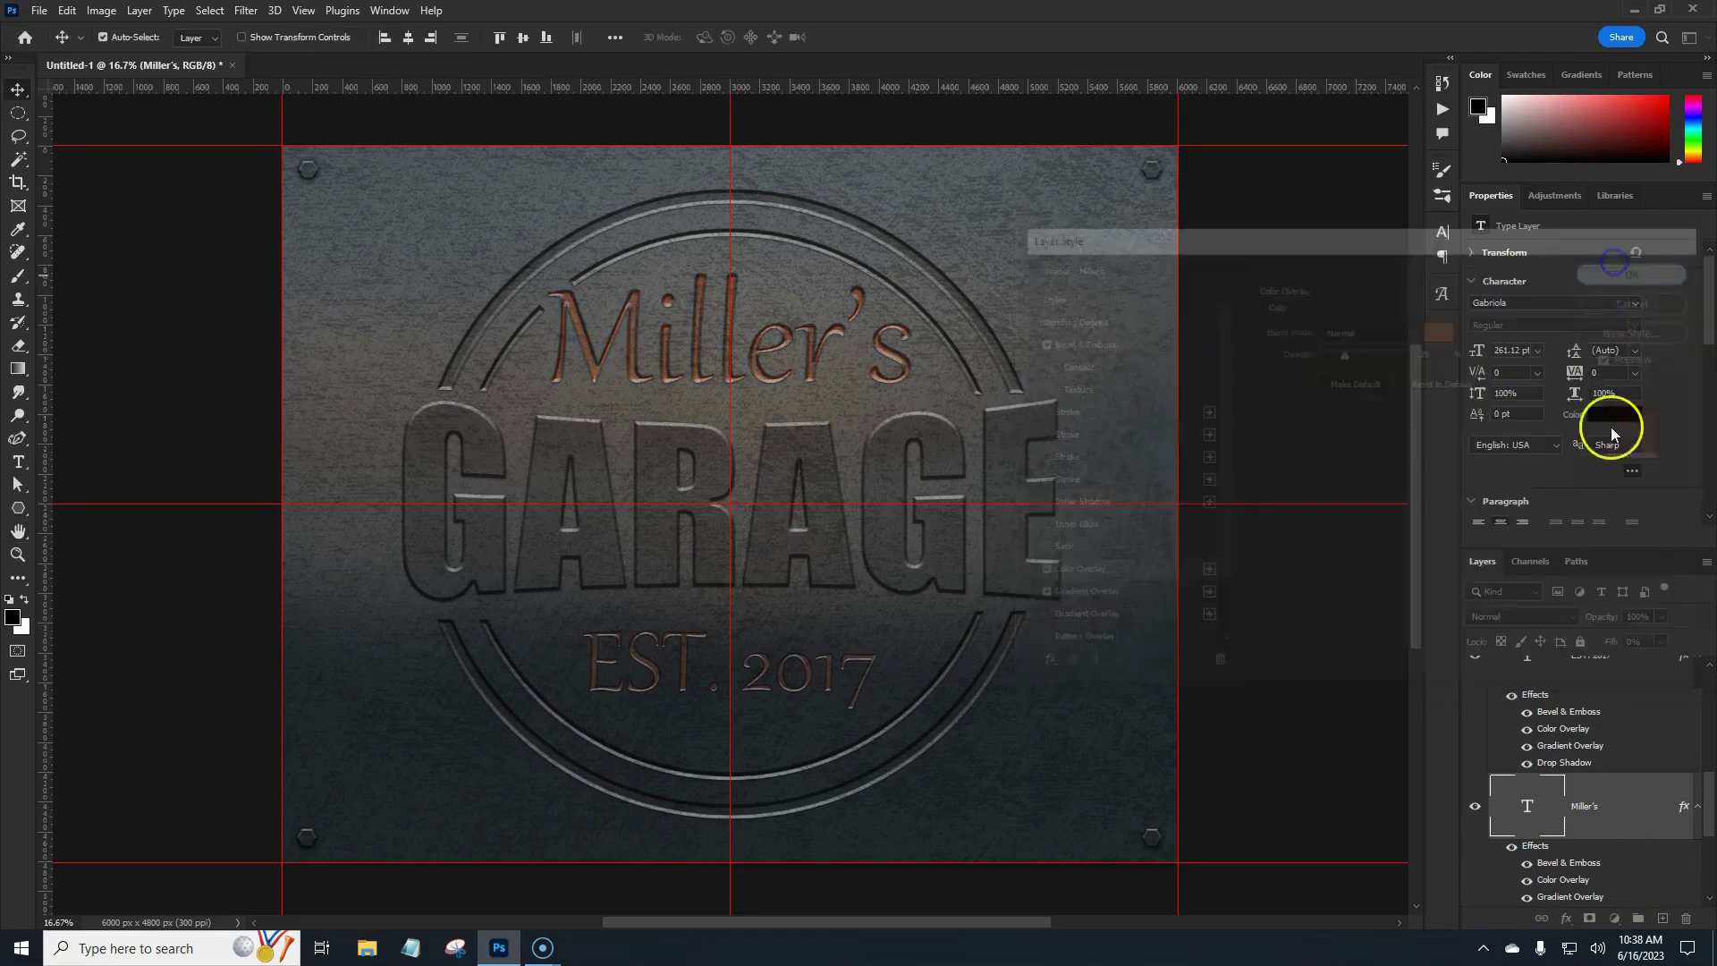
Step: Add a rust-orange Color Overlay in Multiply mode at 56% opacity to the GARAGE text layer
drag(1707, 796, 1711, 858)
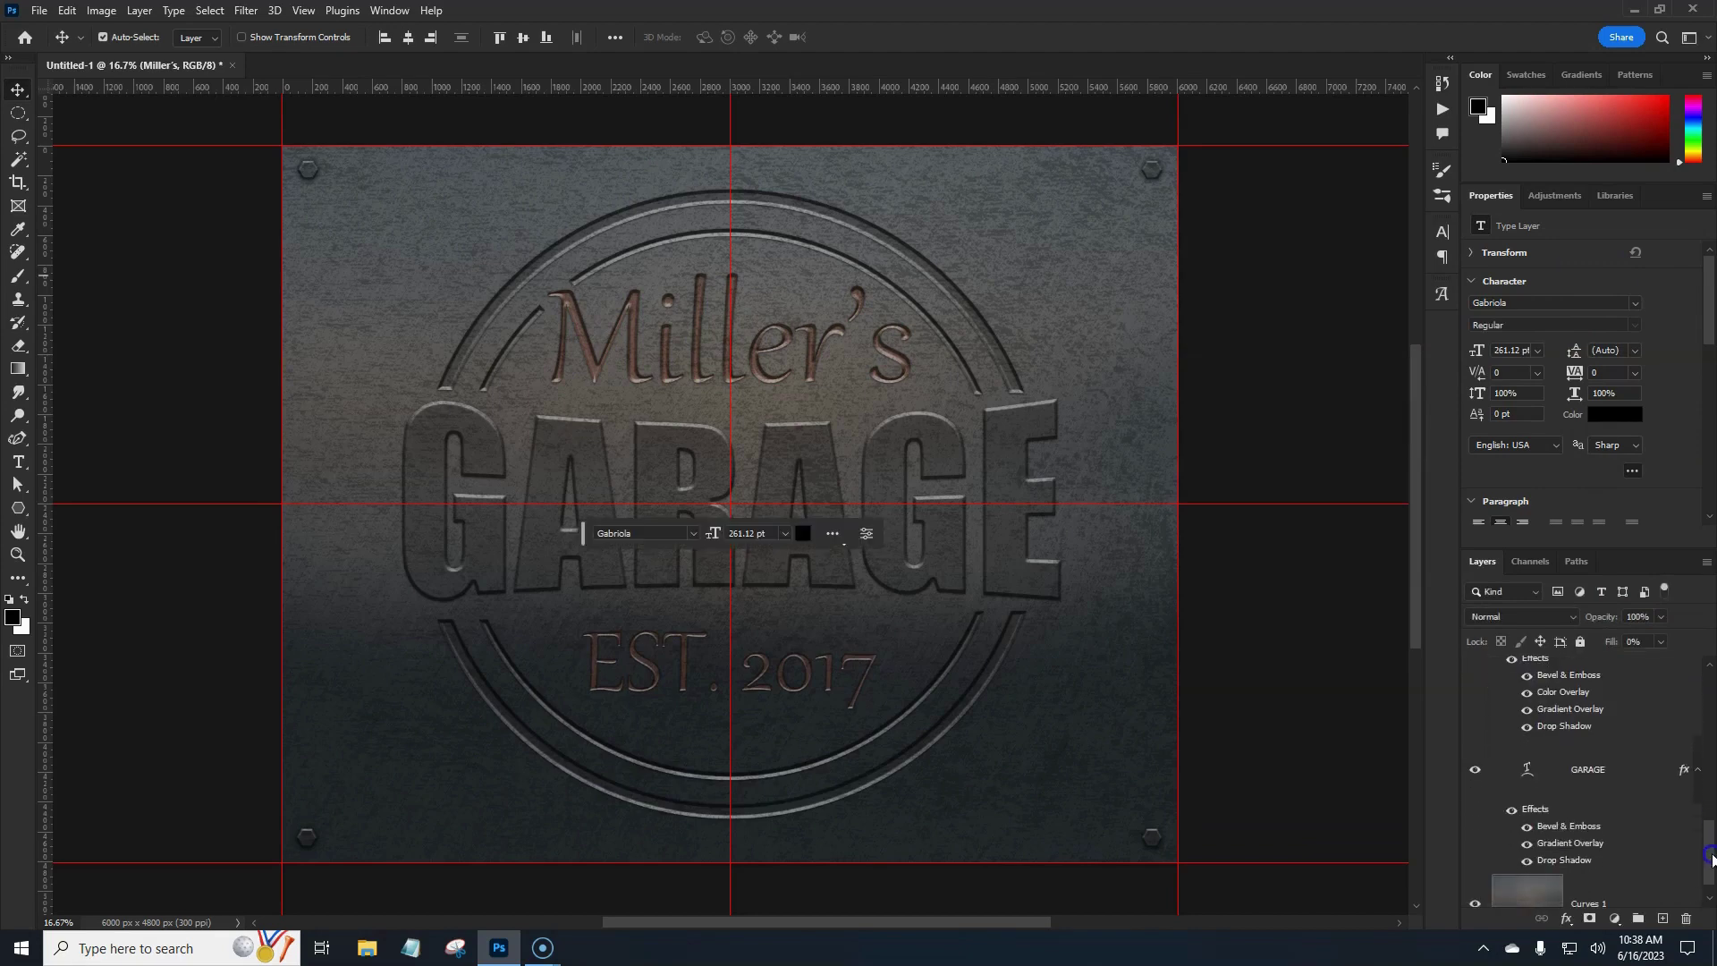
click(1630, 778)
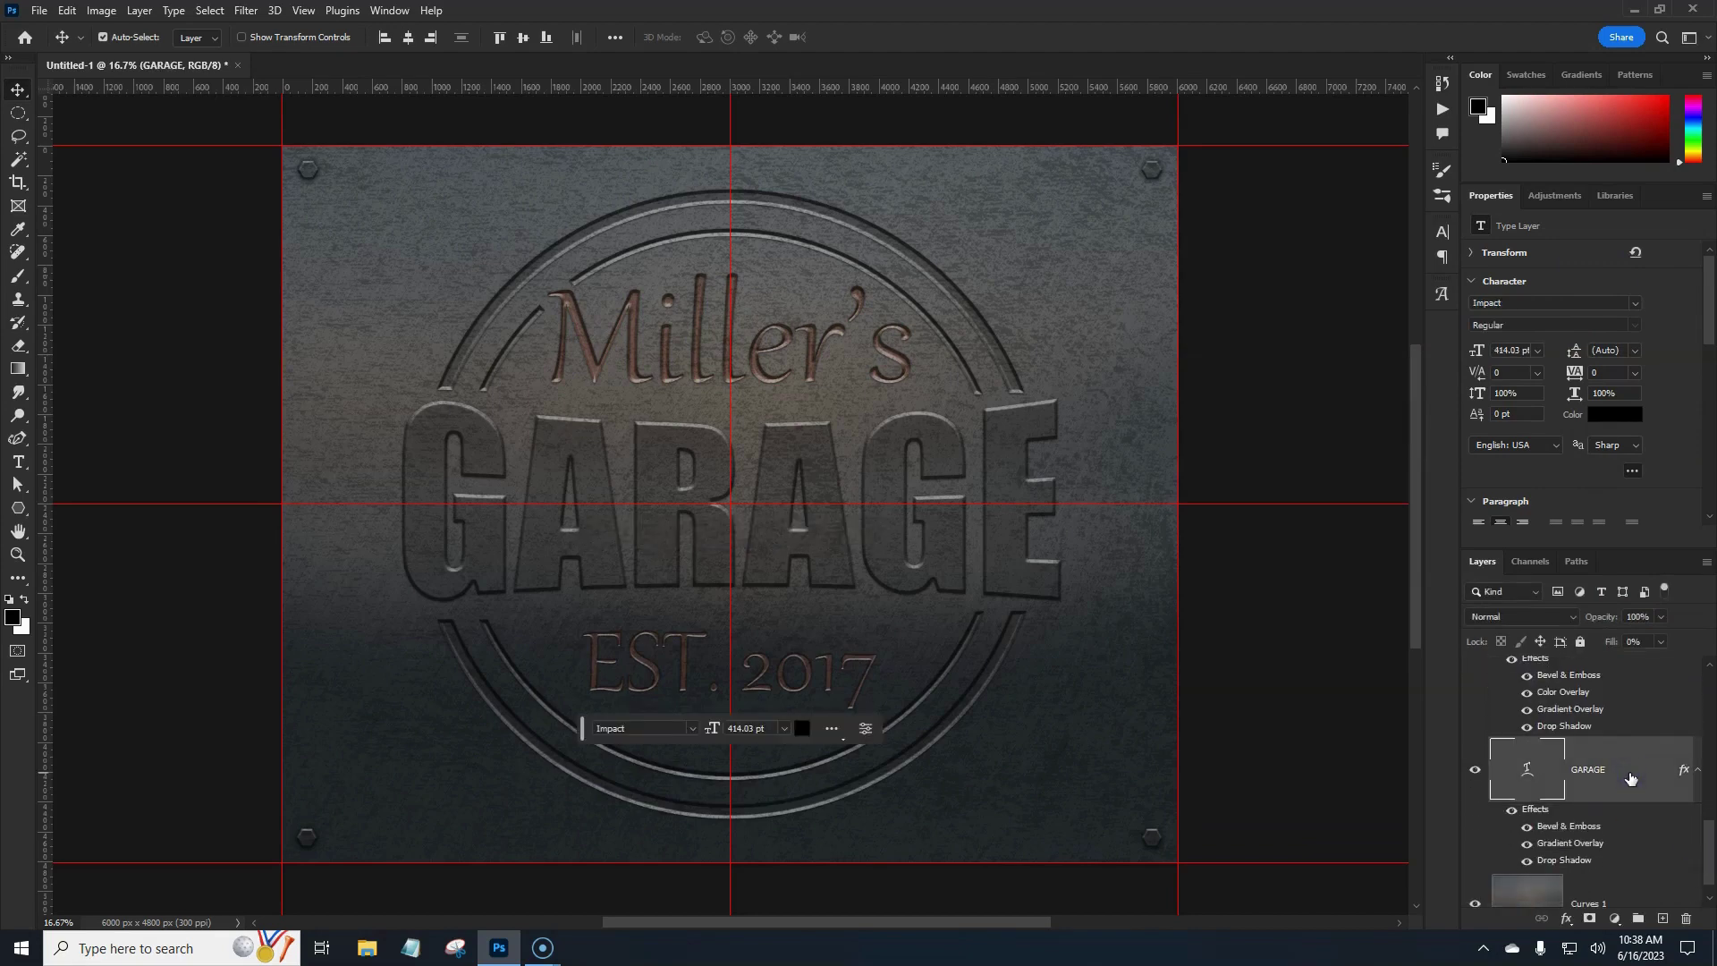
double_click(1630, 778)
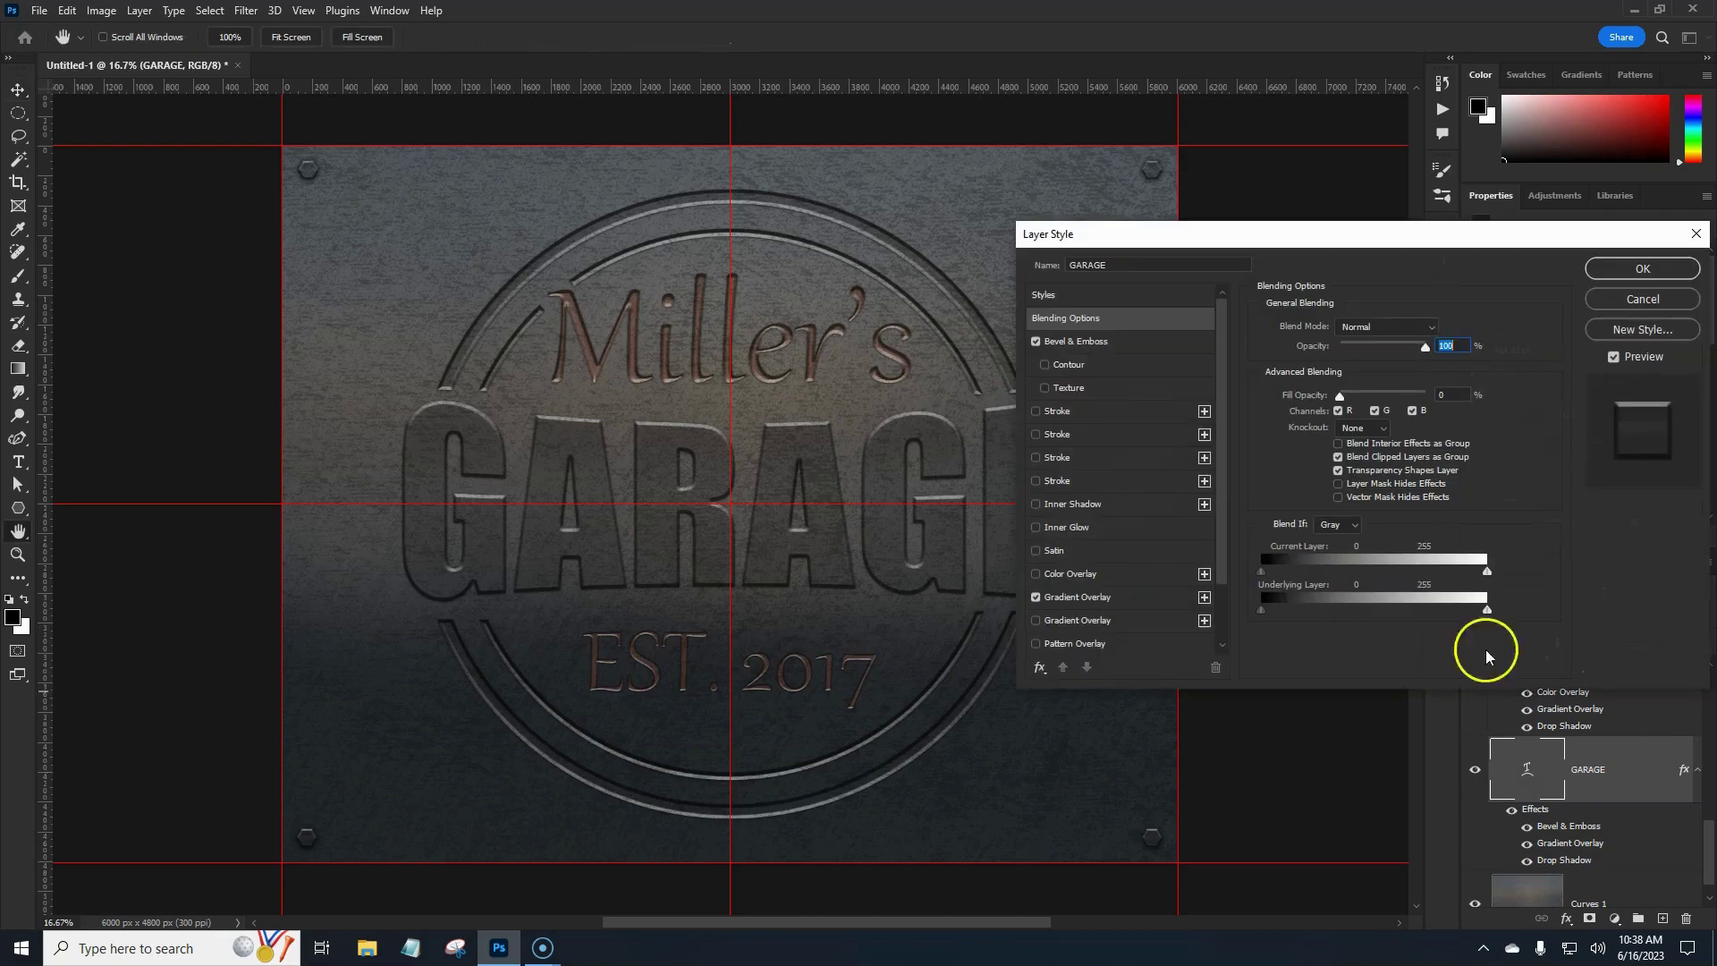
click(1111, 577)
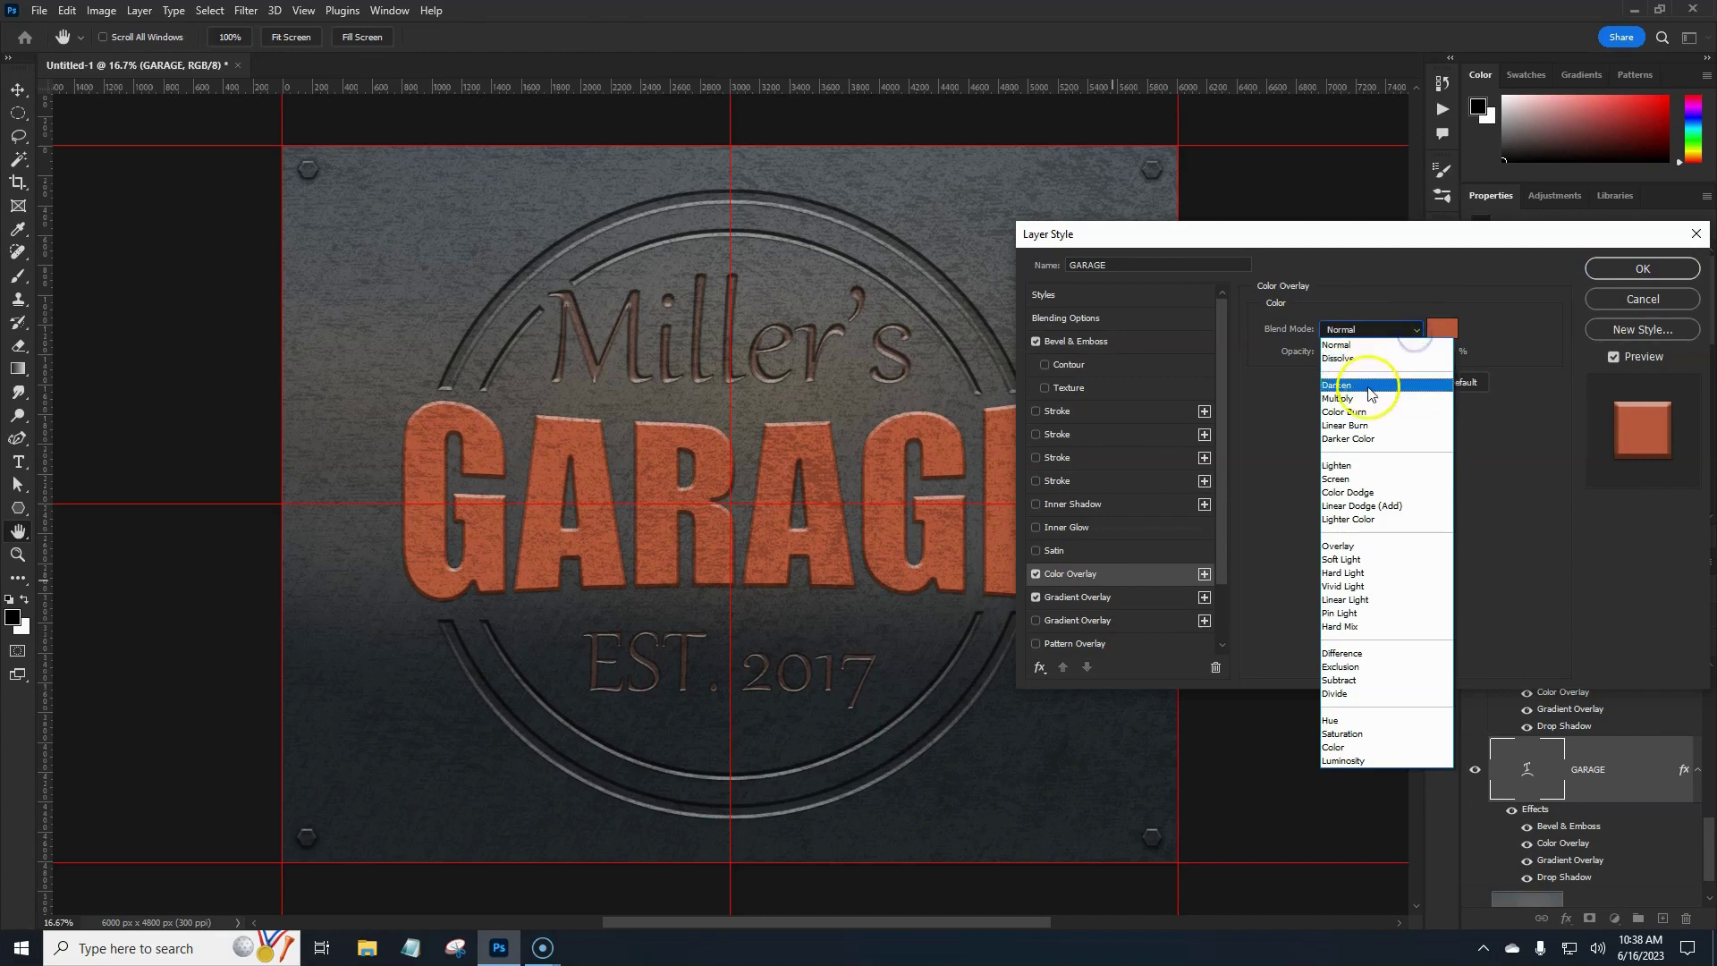
click(1363, 398)
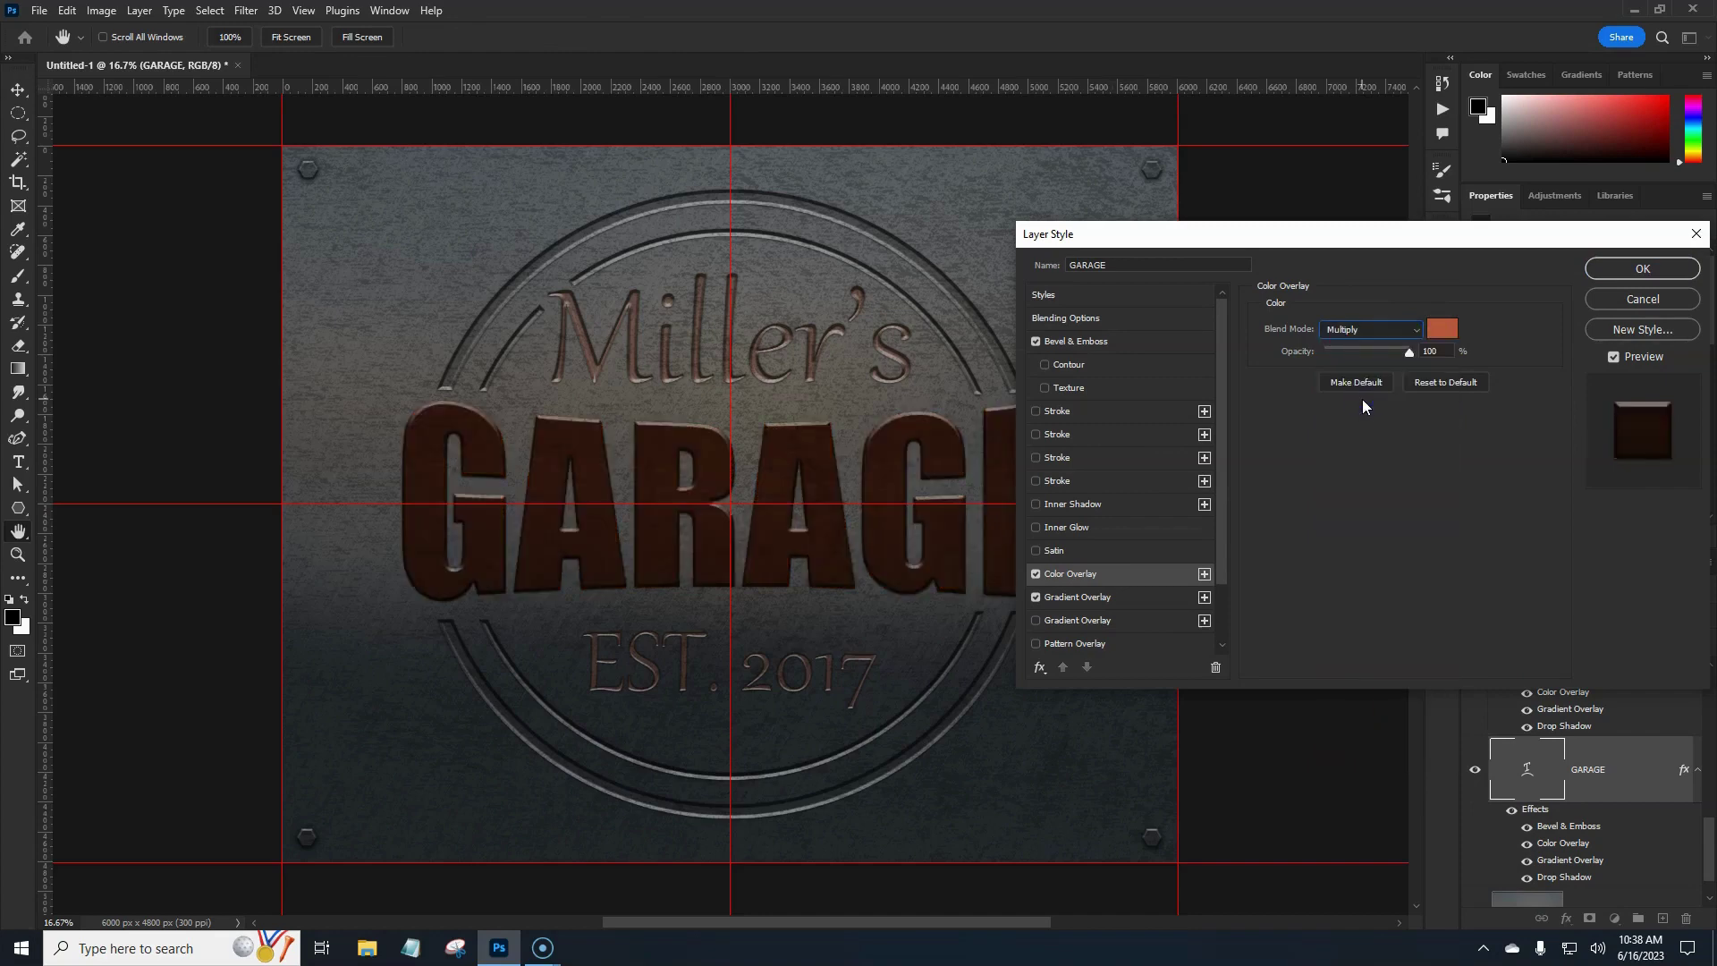
drag(1400, 355, 1373, 360)
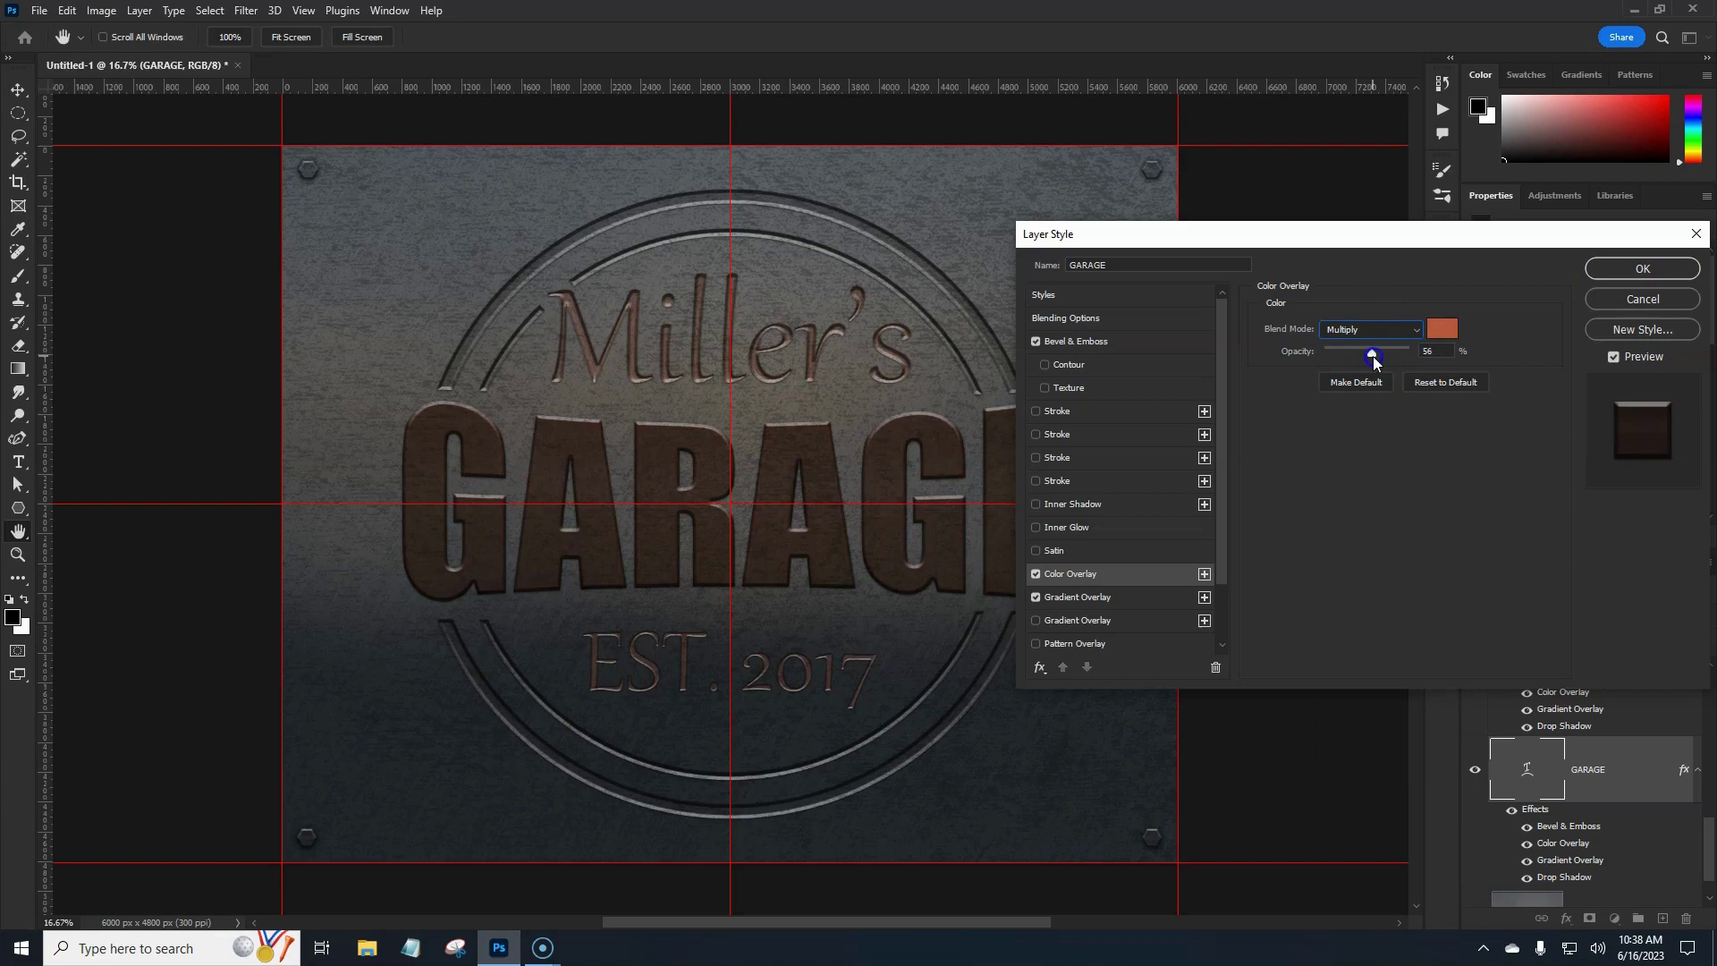
click(1642, 268)
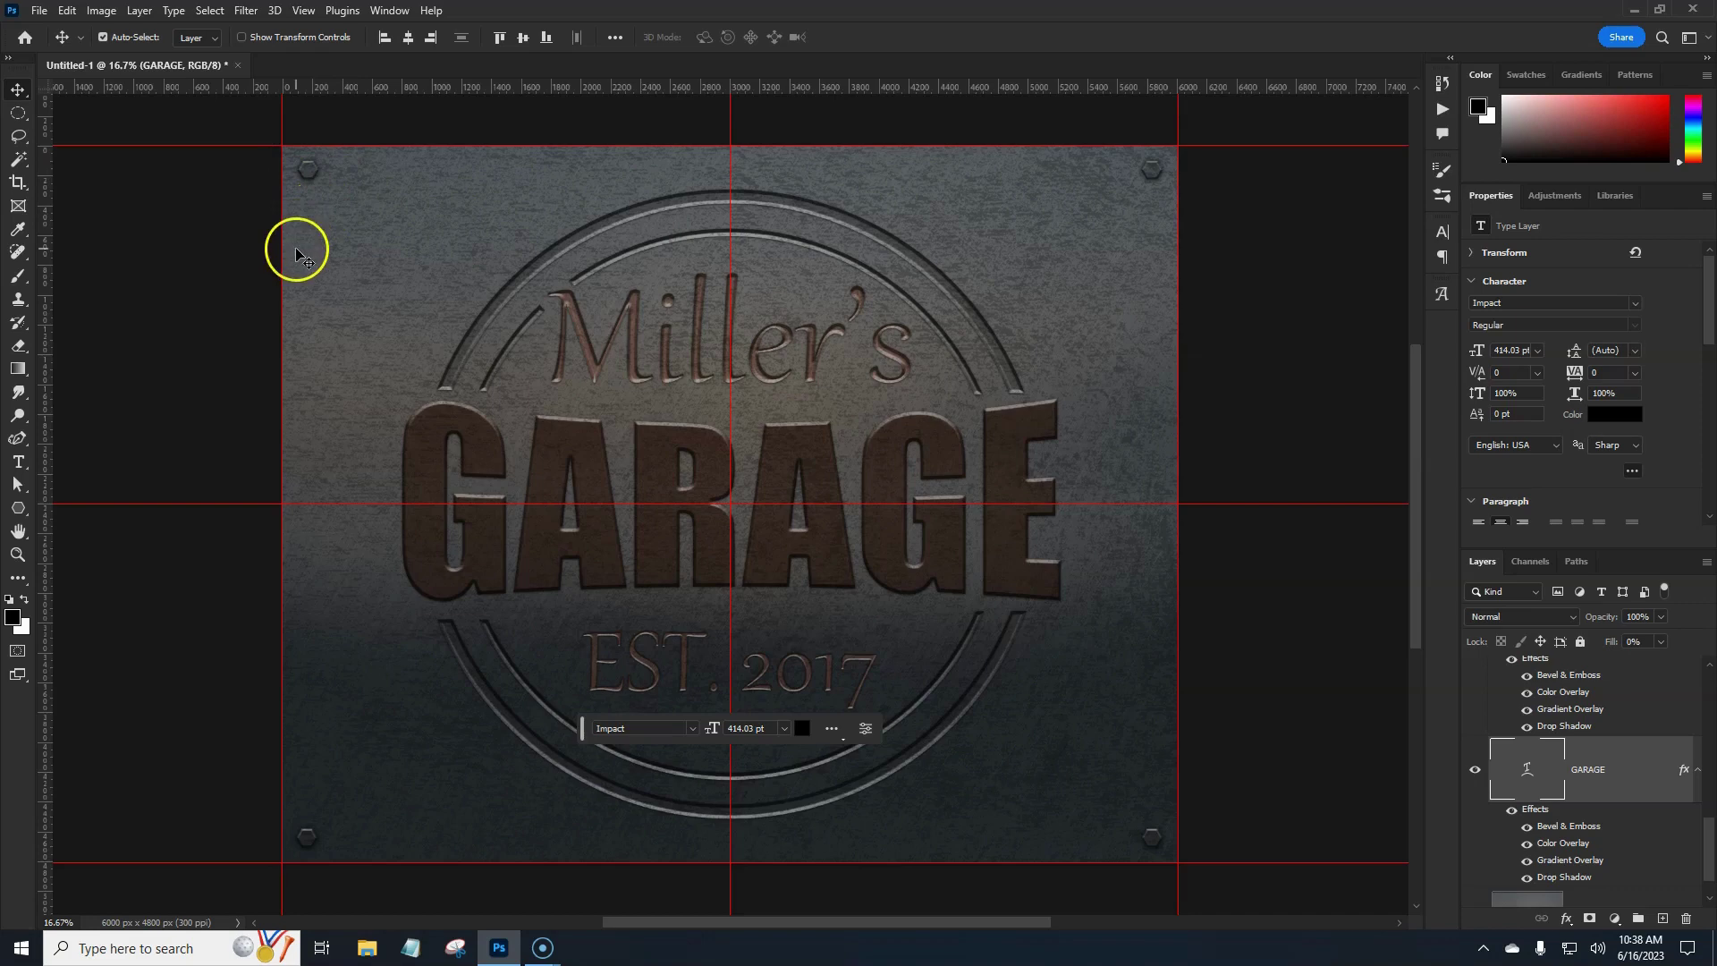
Step: Draw a small circle about 144 px wide near the plate's upper-left corner using the Ellipse tool
click(19, 509)
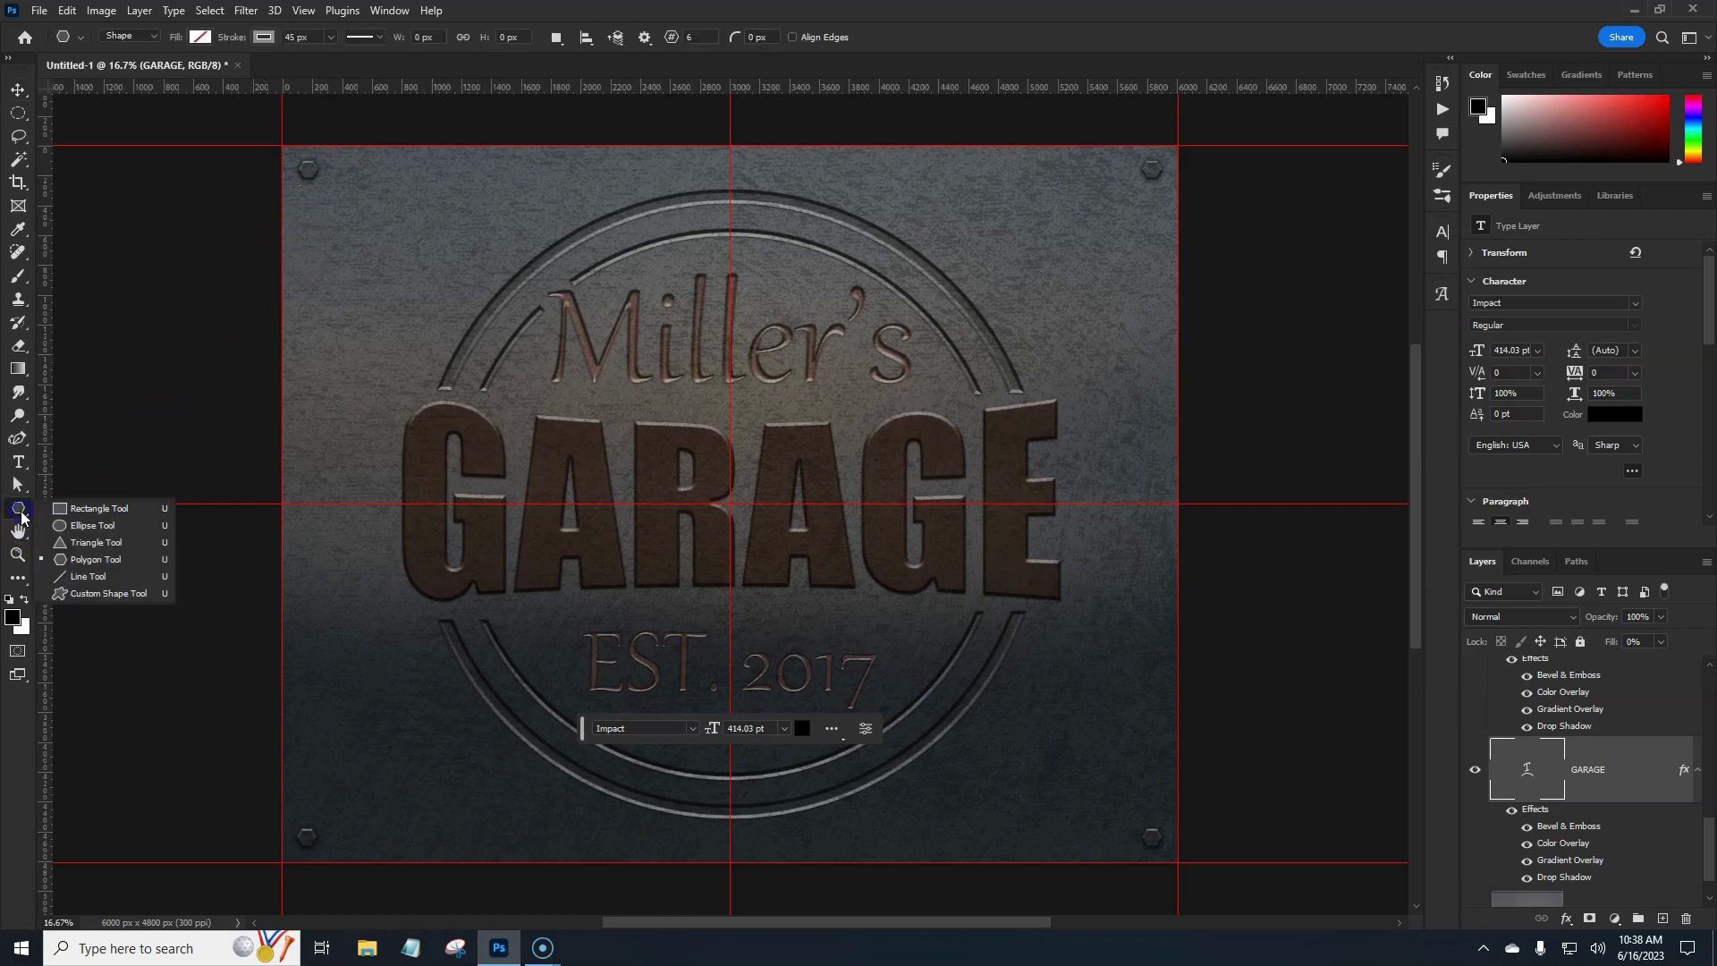
click(80, 525)
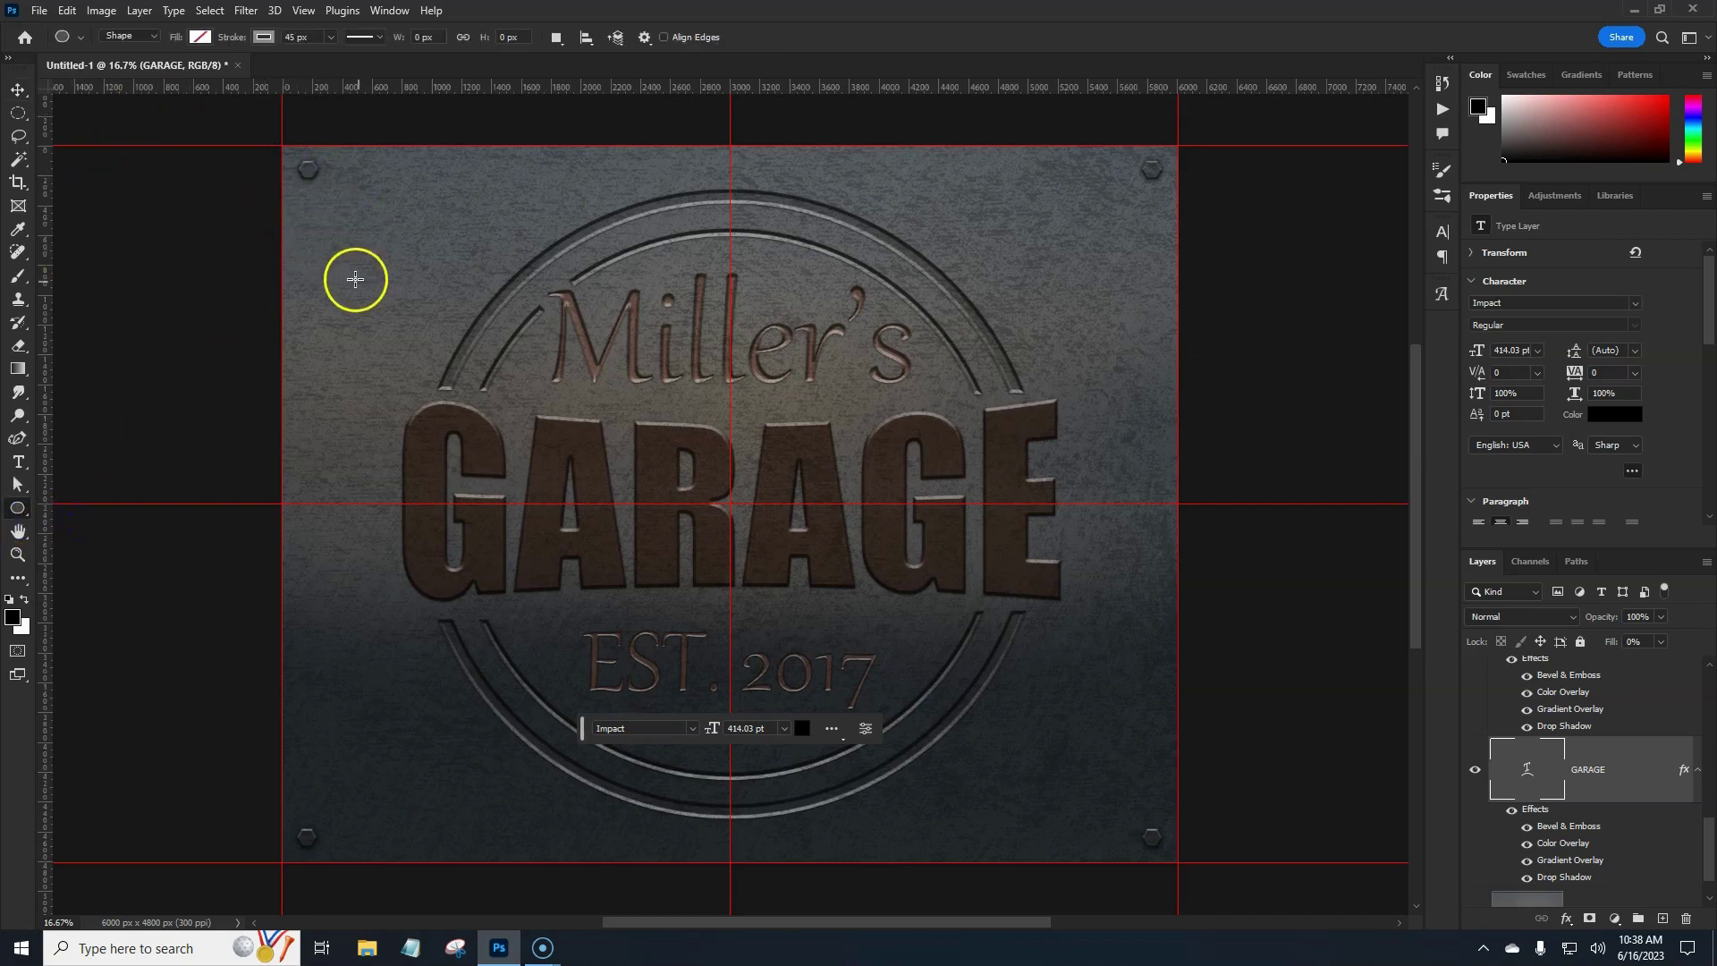
drag(342, 257, 361, 276)
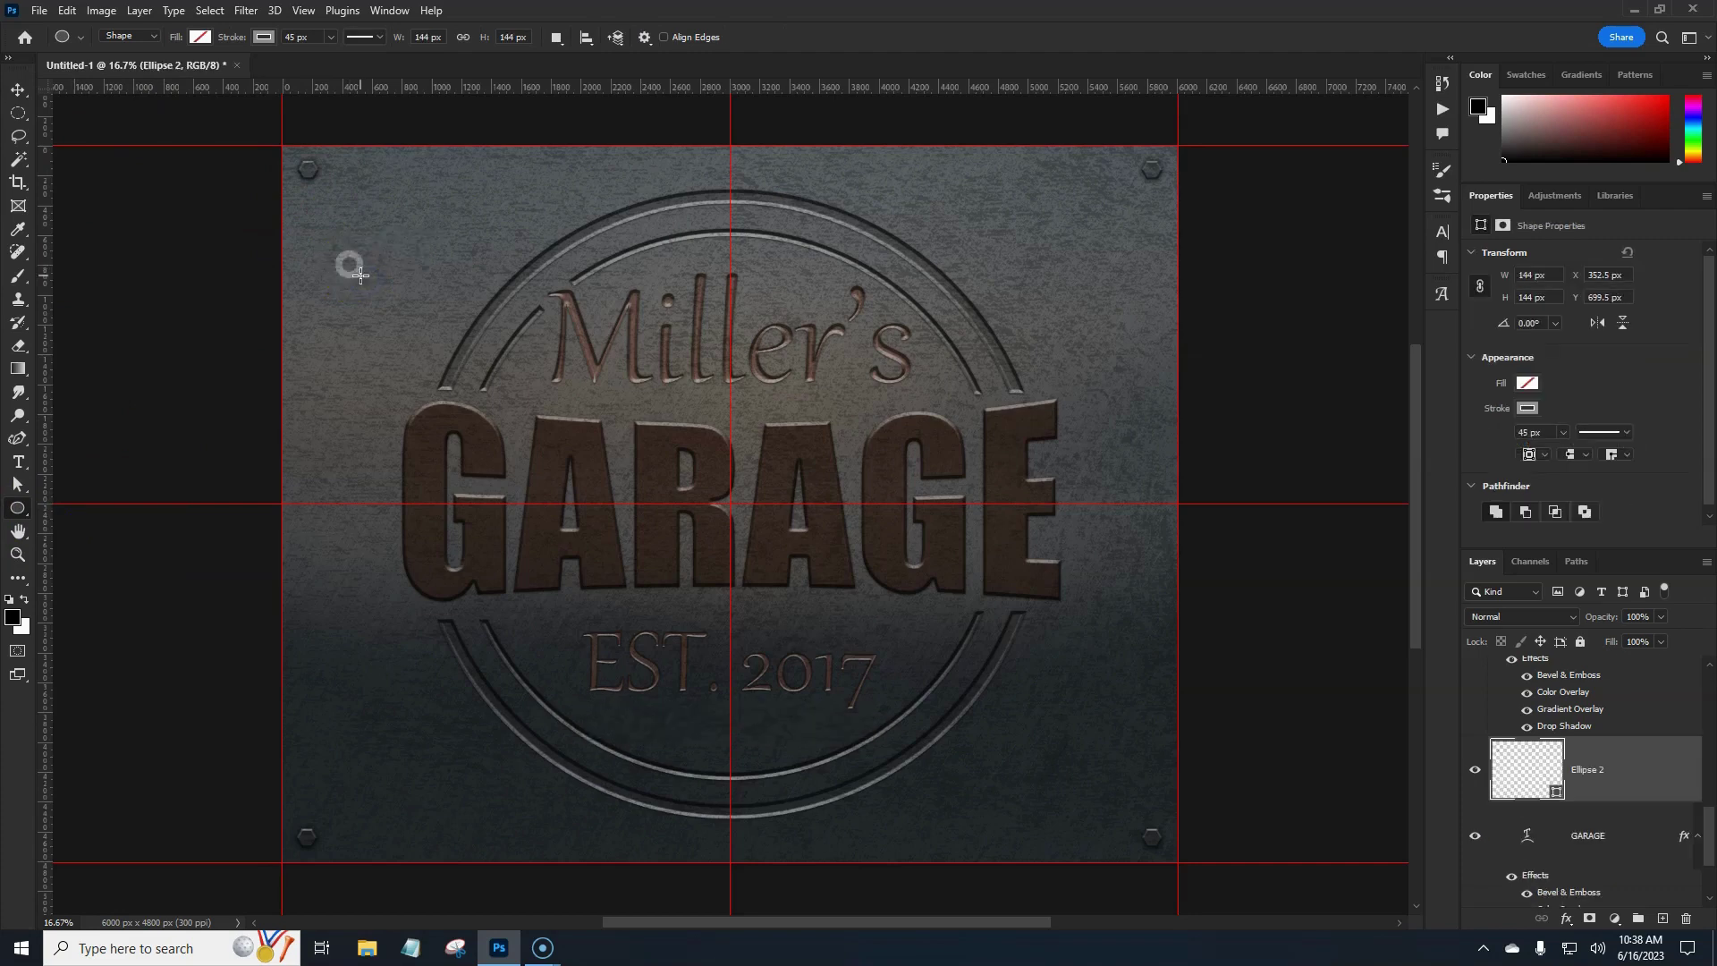
Step: Paste the copied layer style onto the small circle's layer, with its Fill at 0%
right_click(1653, 758)
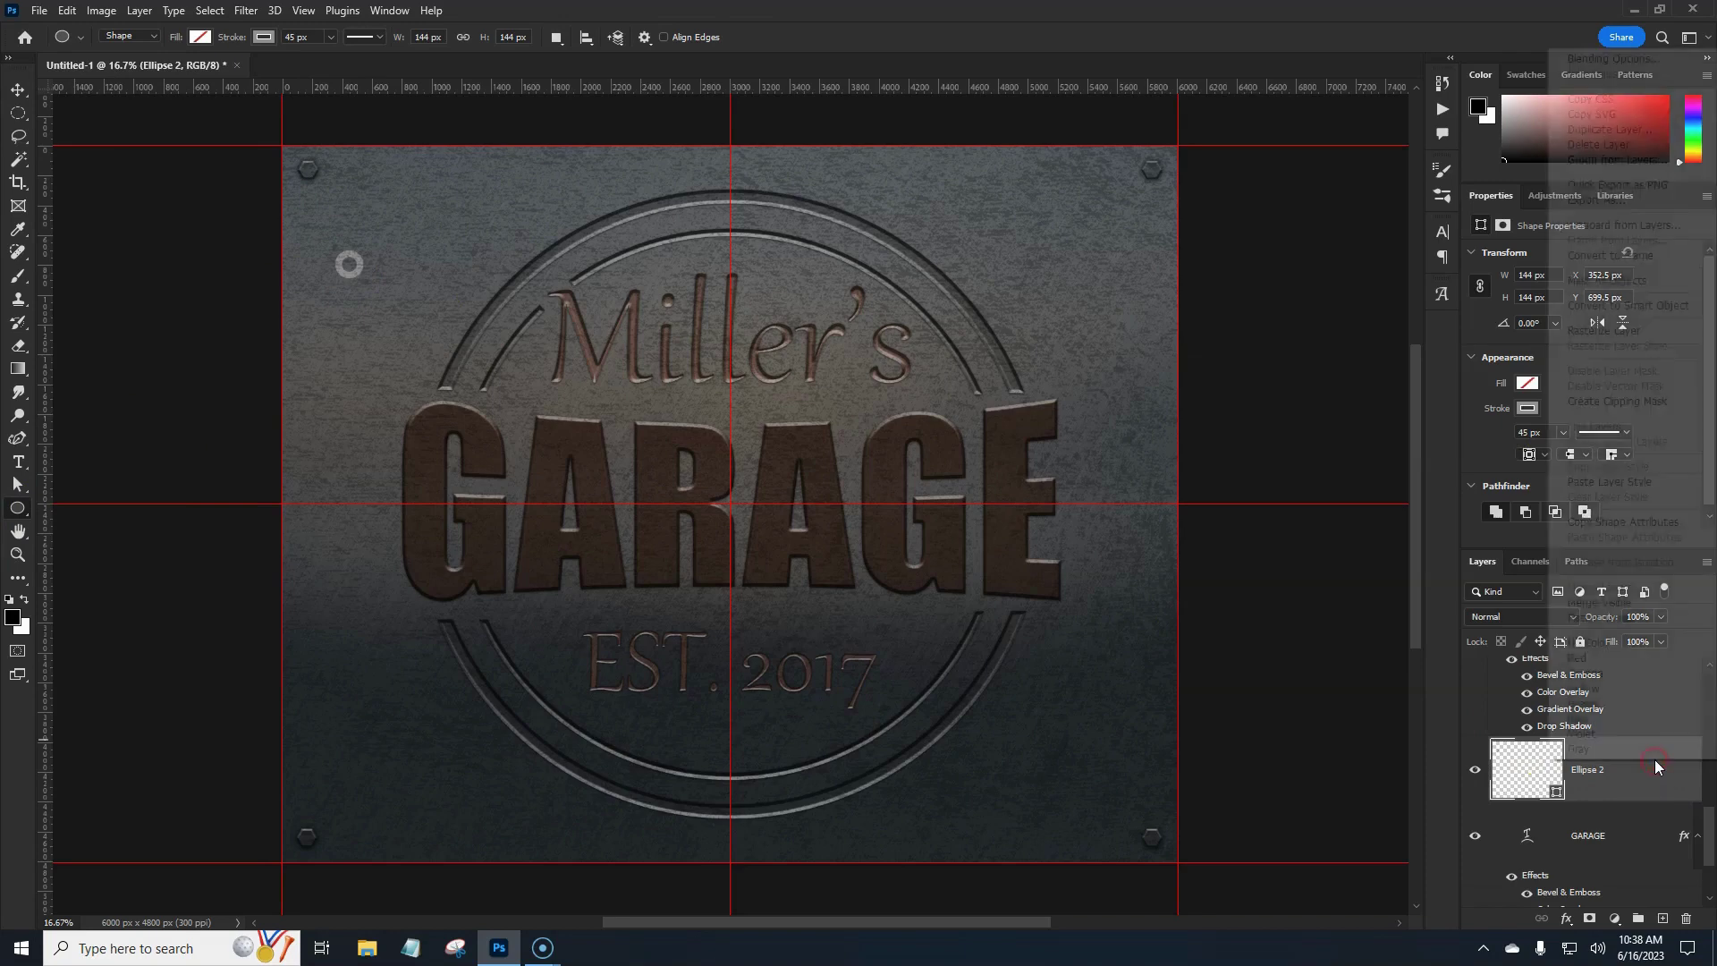
click(1600, 483)
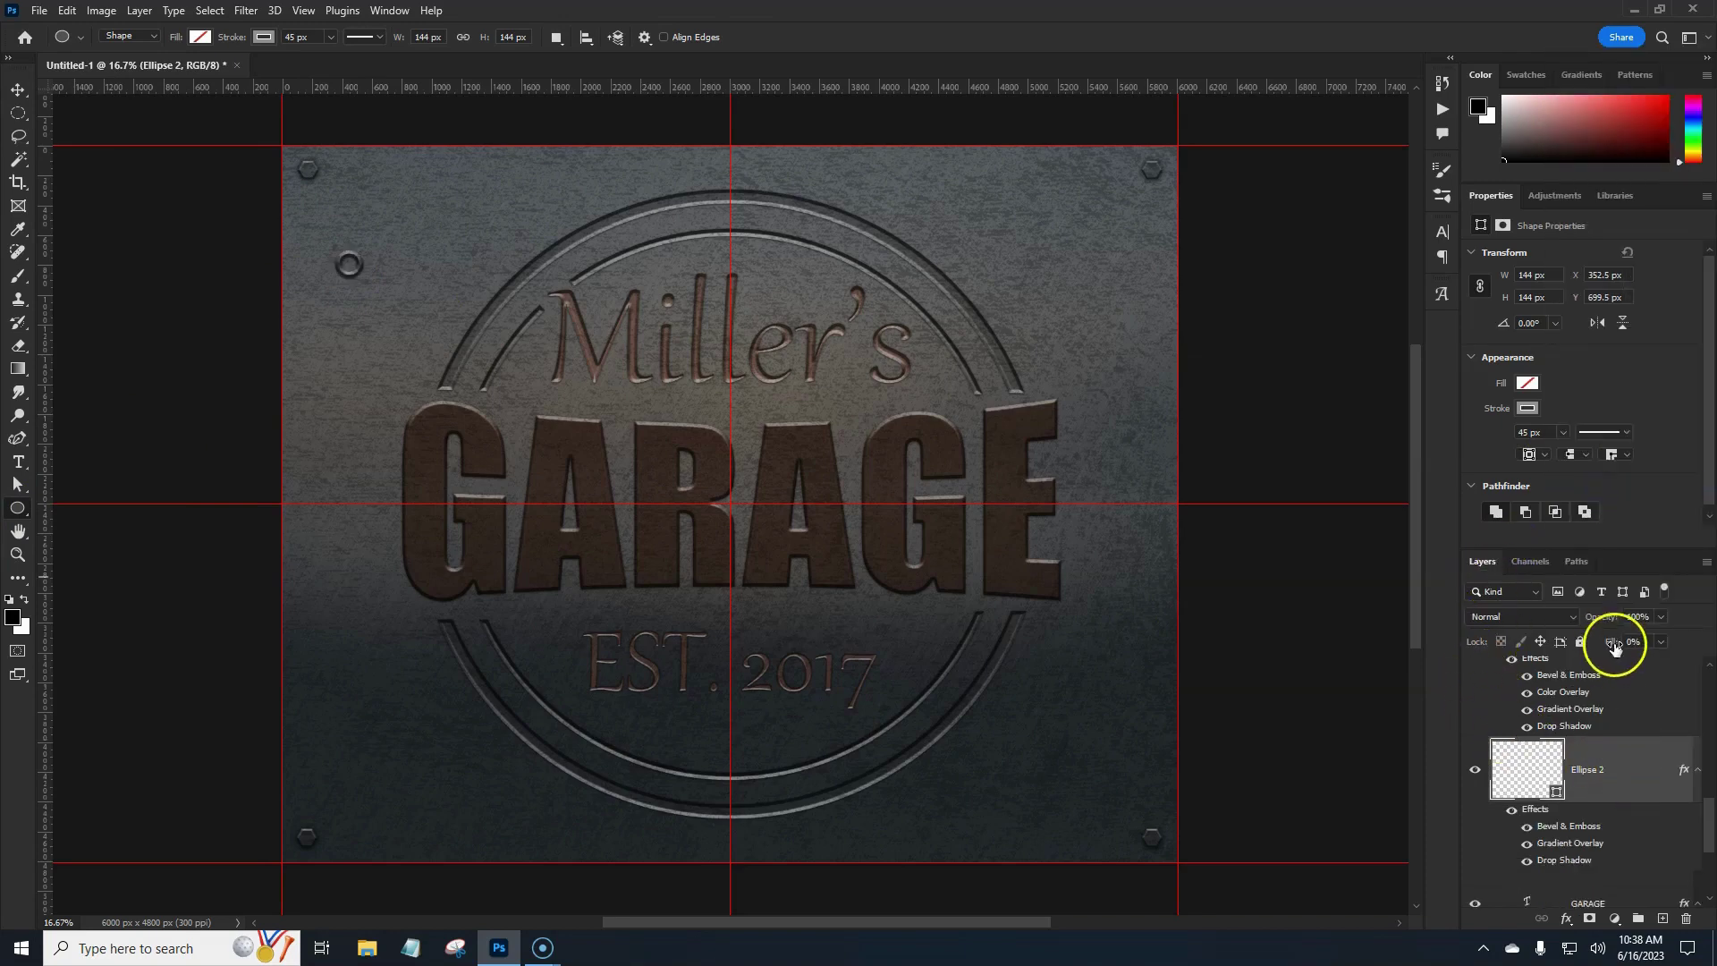
drag(1610, 641, 1493, 648)
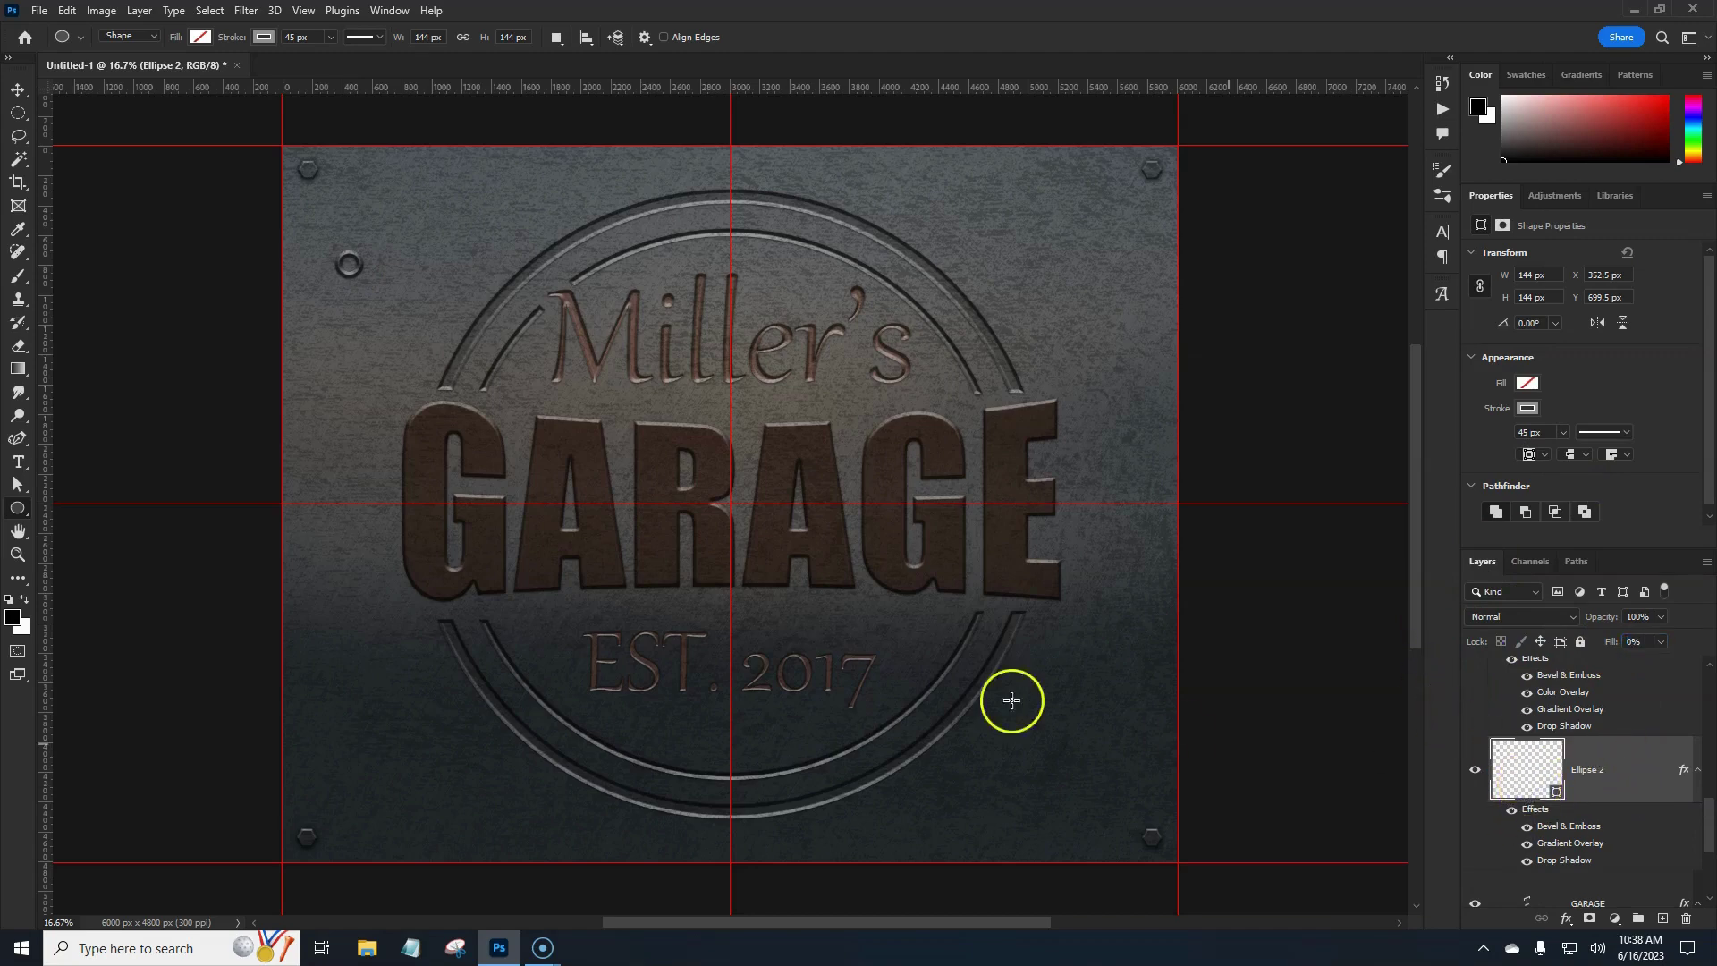
Step: Give the small circle a solid black fill and remove its stroke
click(198, 37)
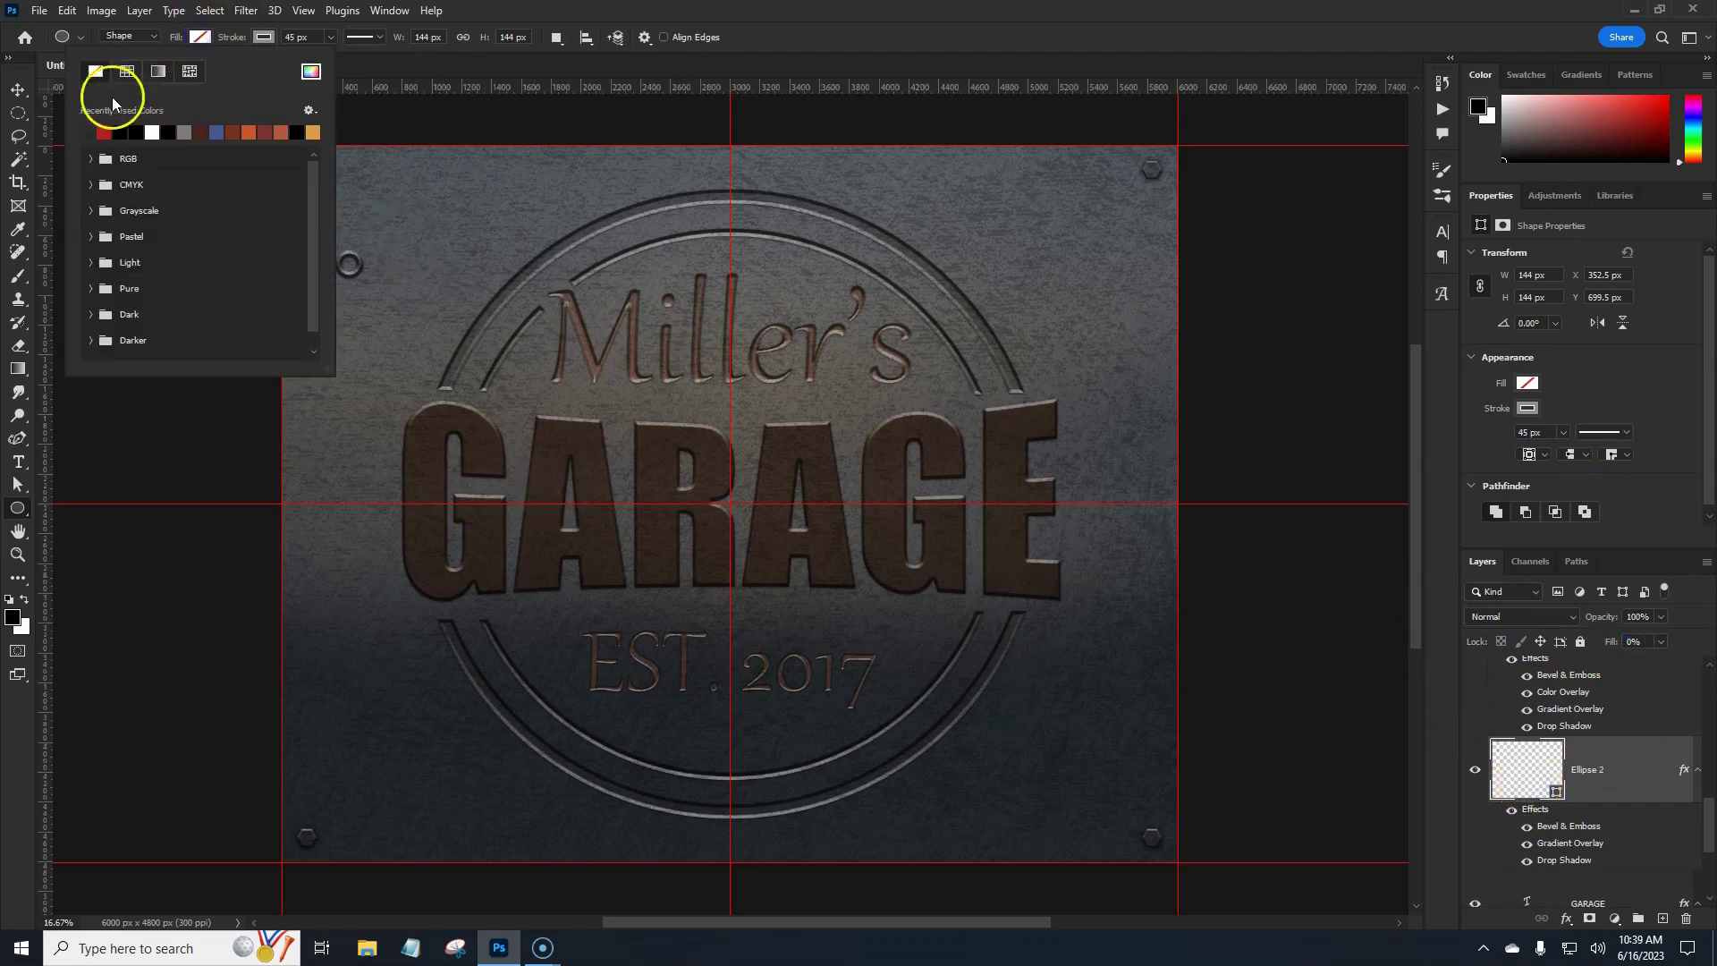
click(117, 131)
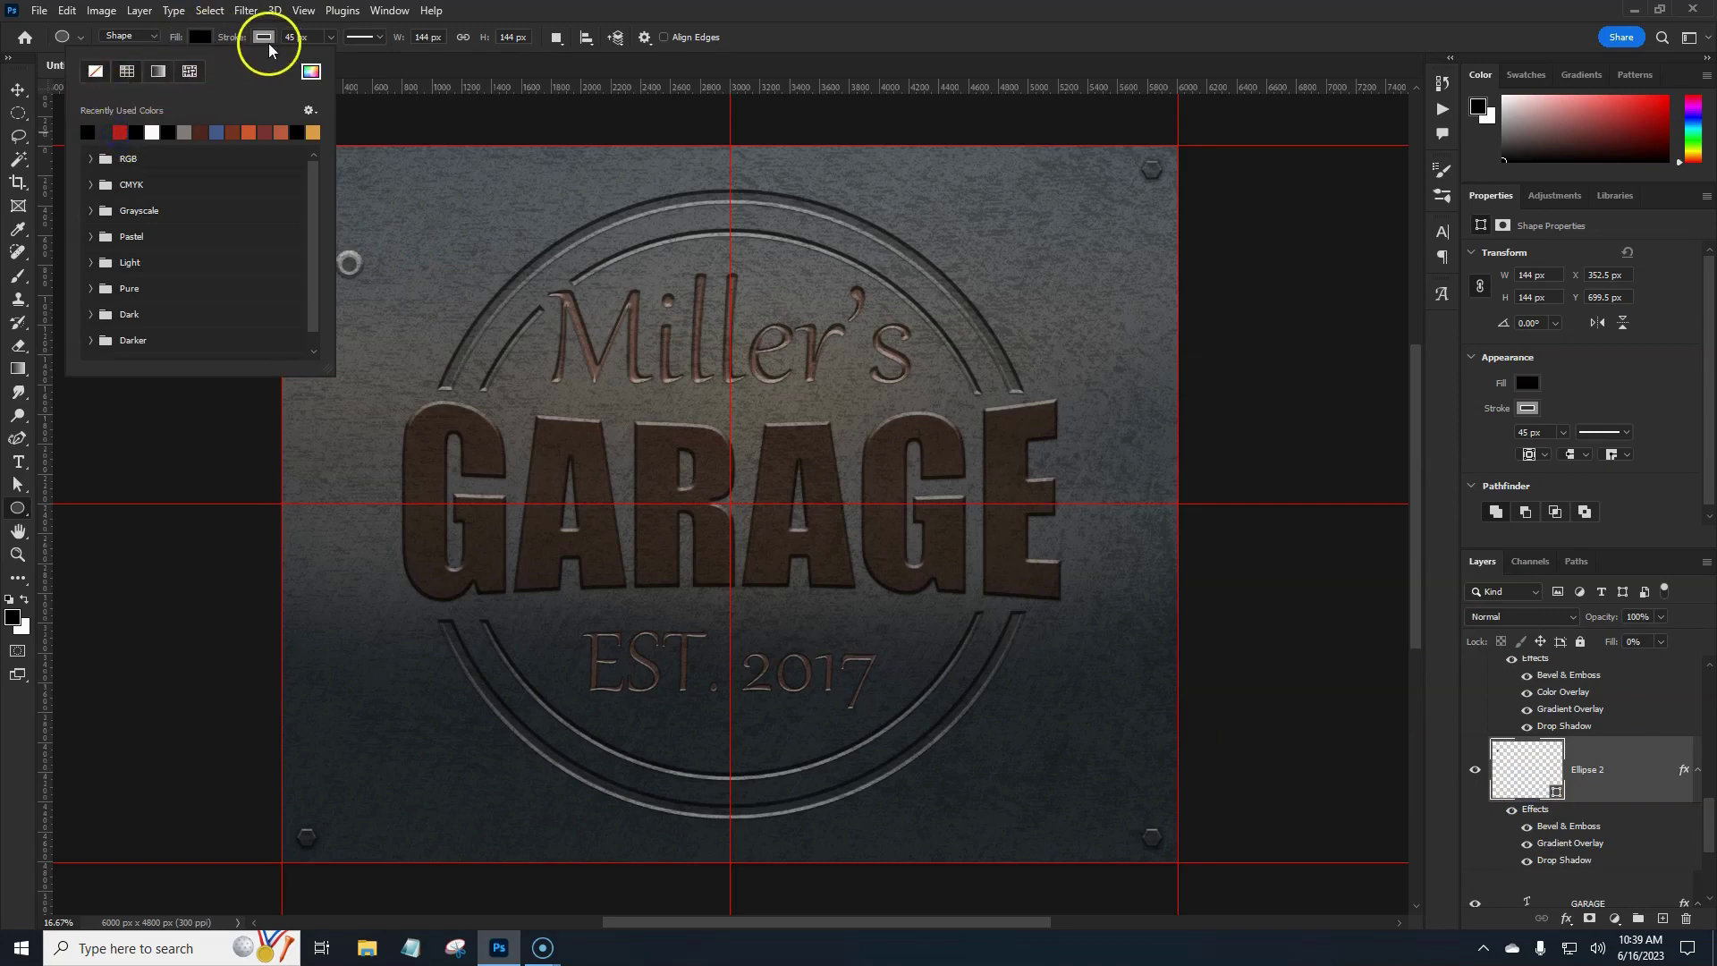
click(261, 40)
click(159, 71)
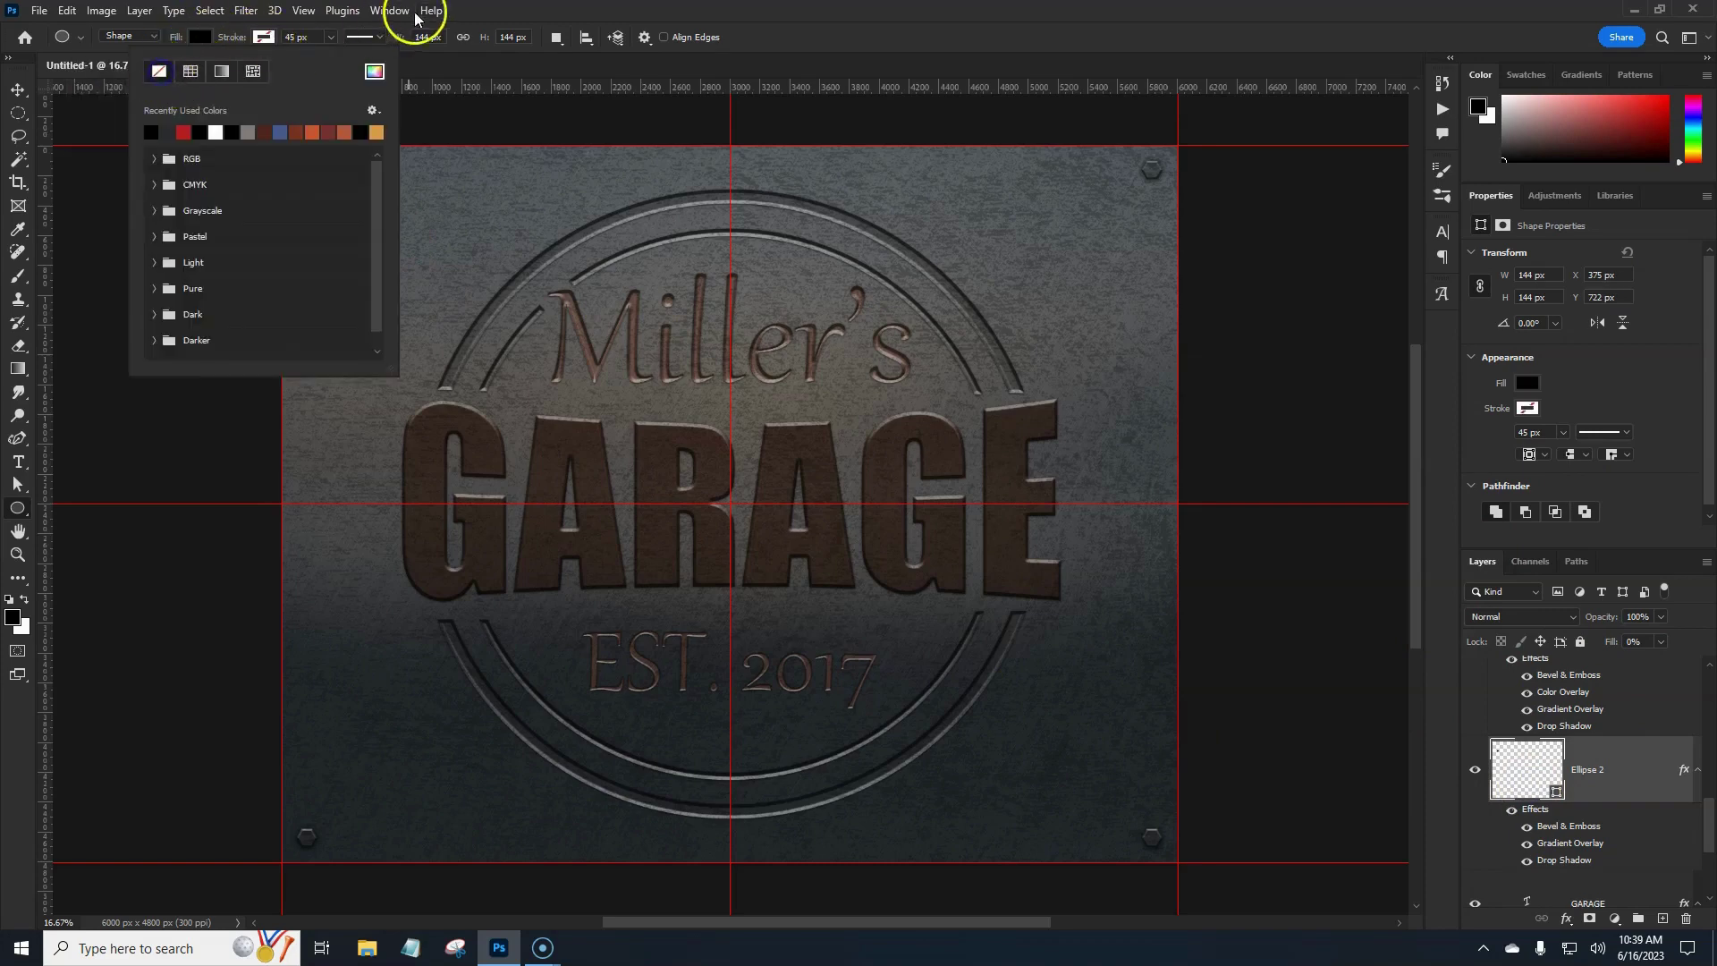
click(501, 13)
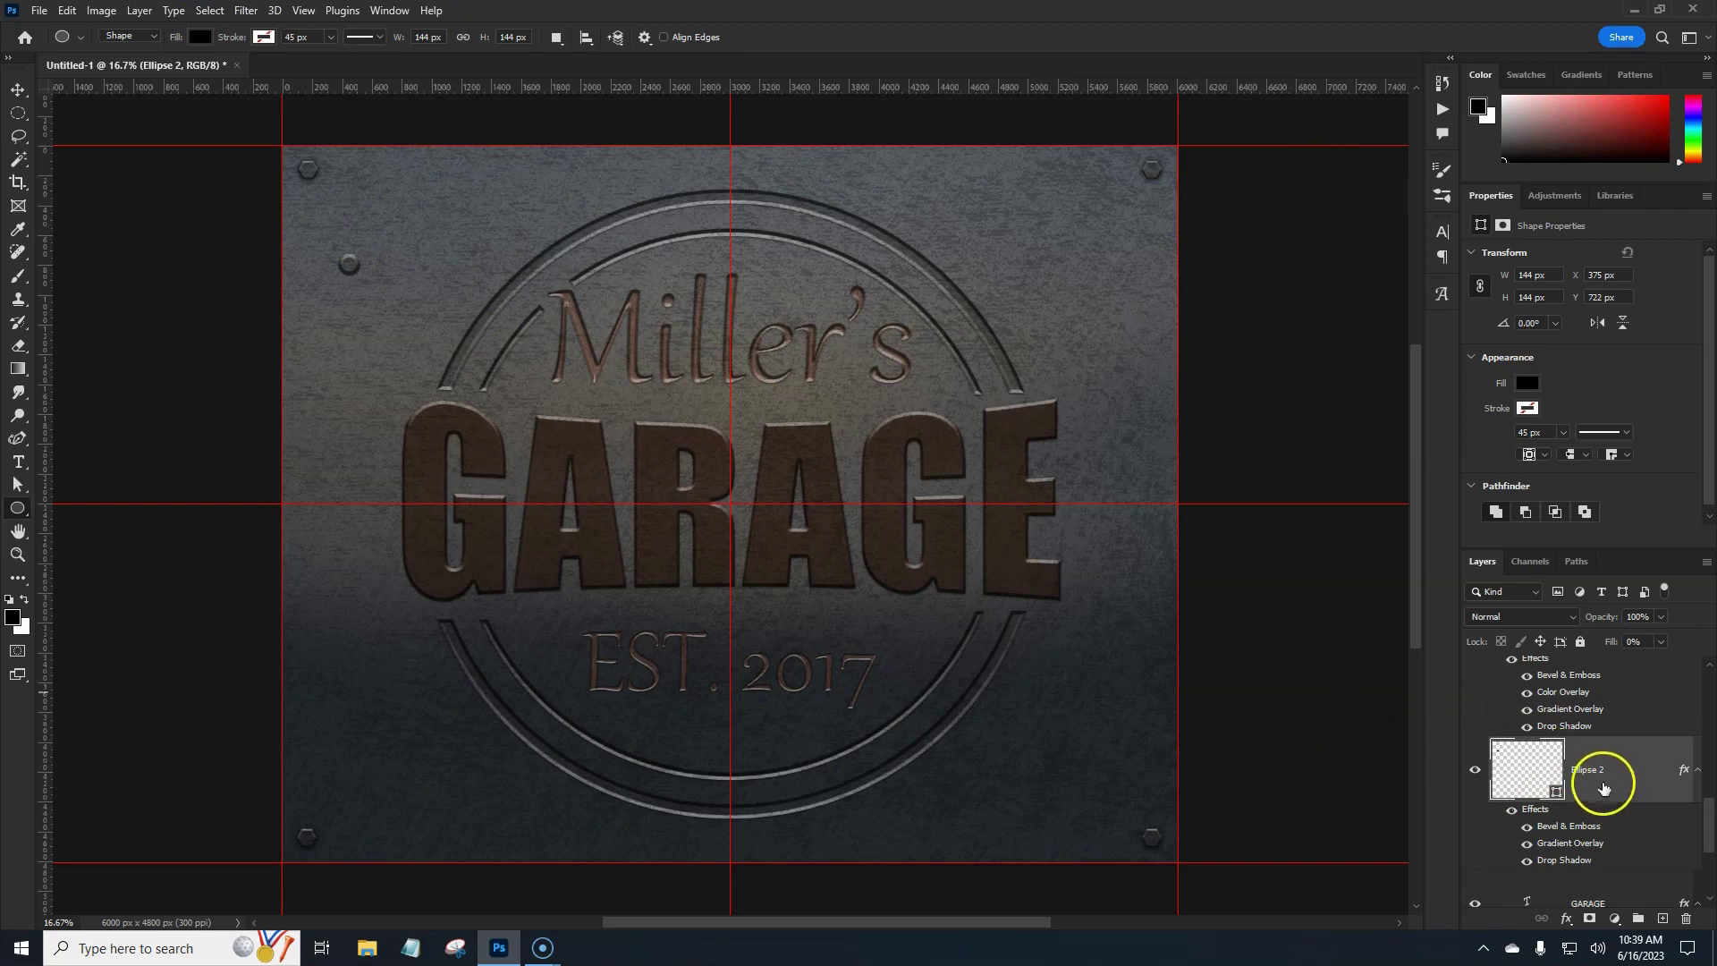
Step: Bring the small circle's layer to the top of the stack and move the circle beside the top-left bolt
click(16, 90)
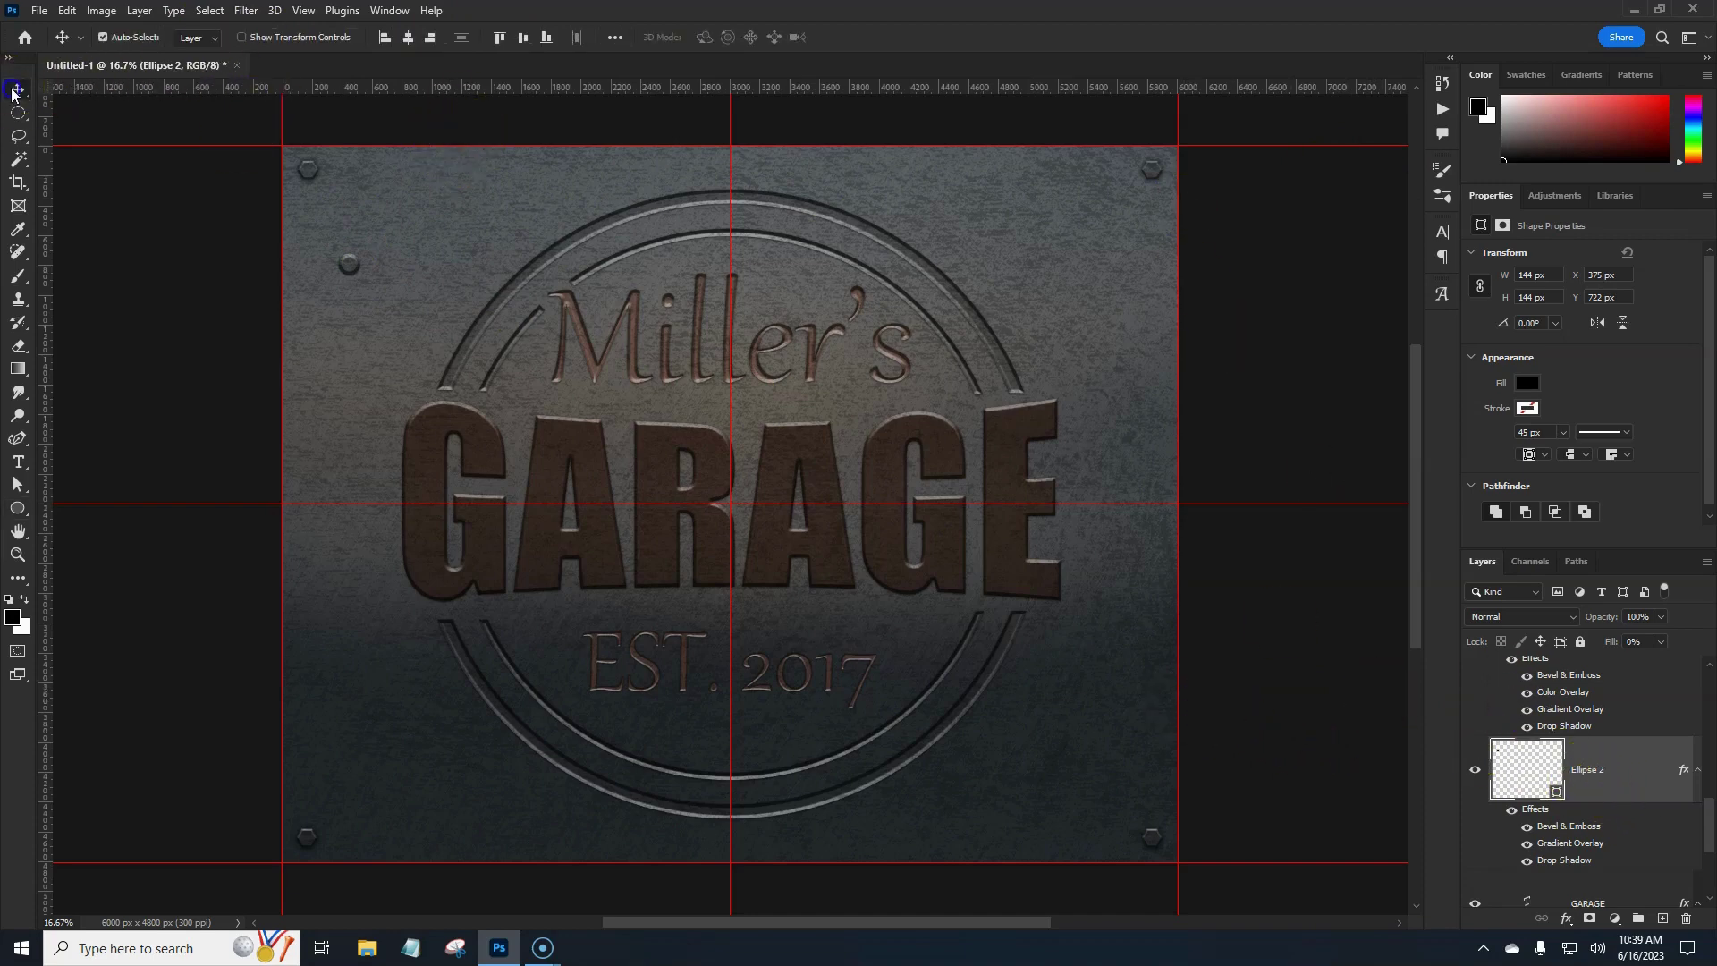
drag(349, 260, 355, 202)
key(ctrl+z)
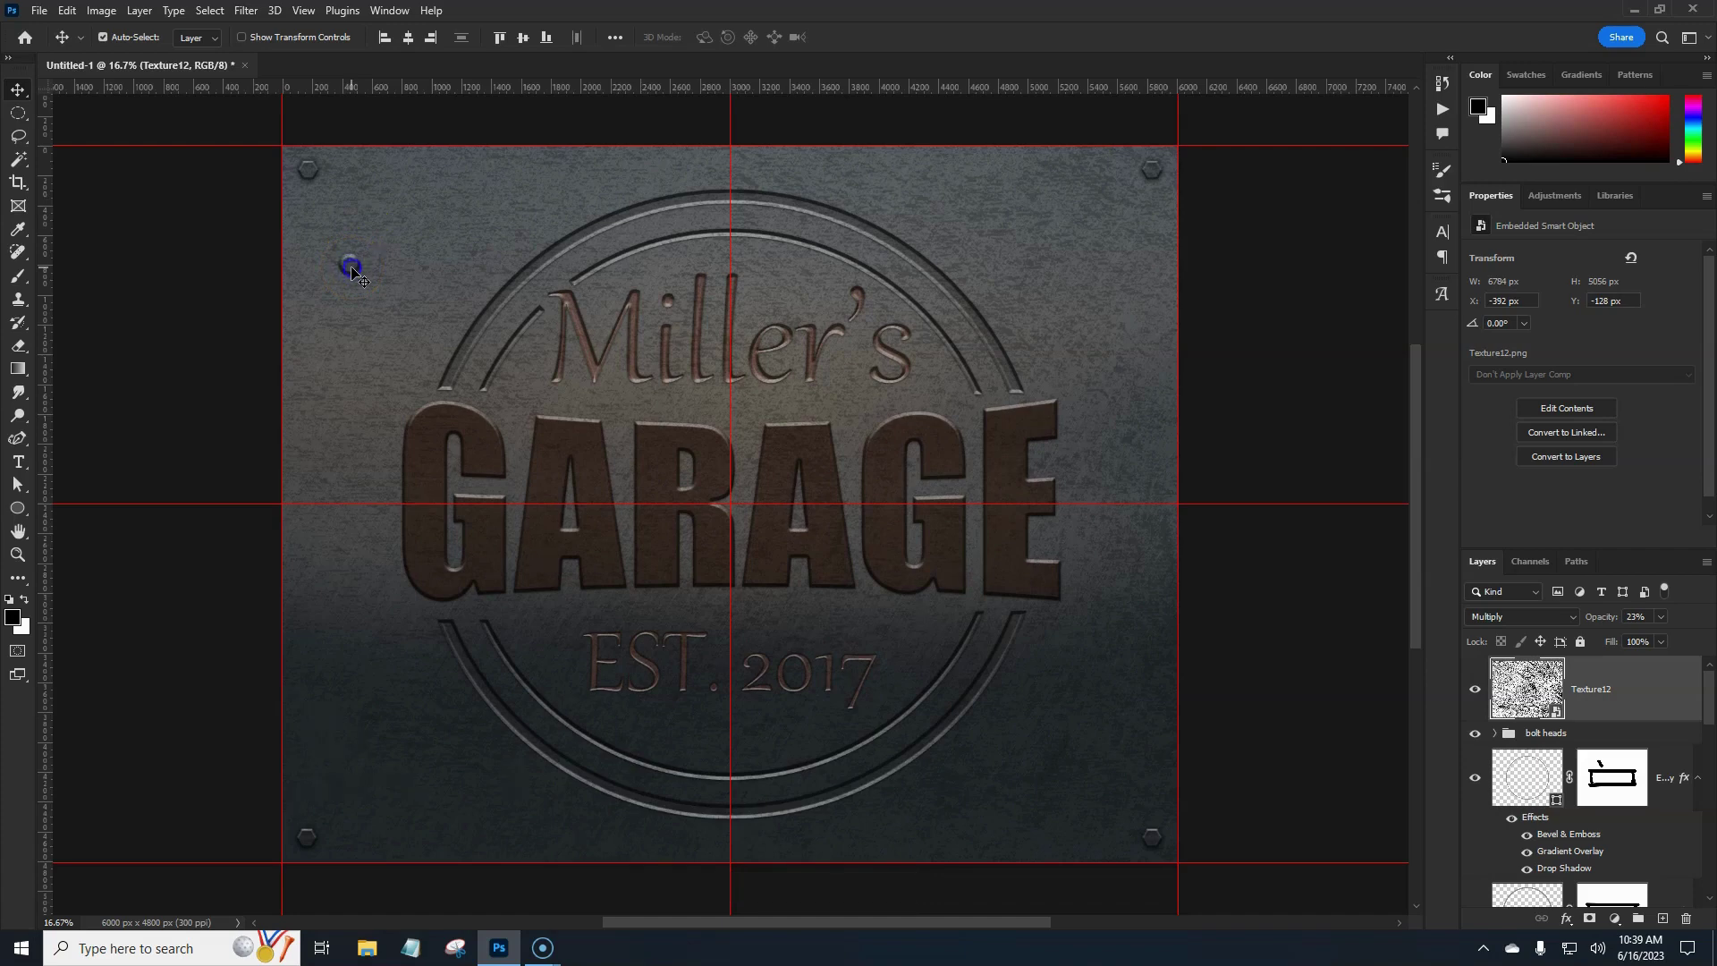
drag(1708, 710, 1709, 830)
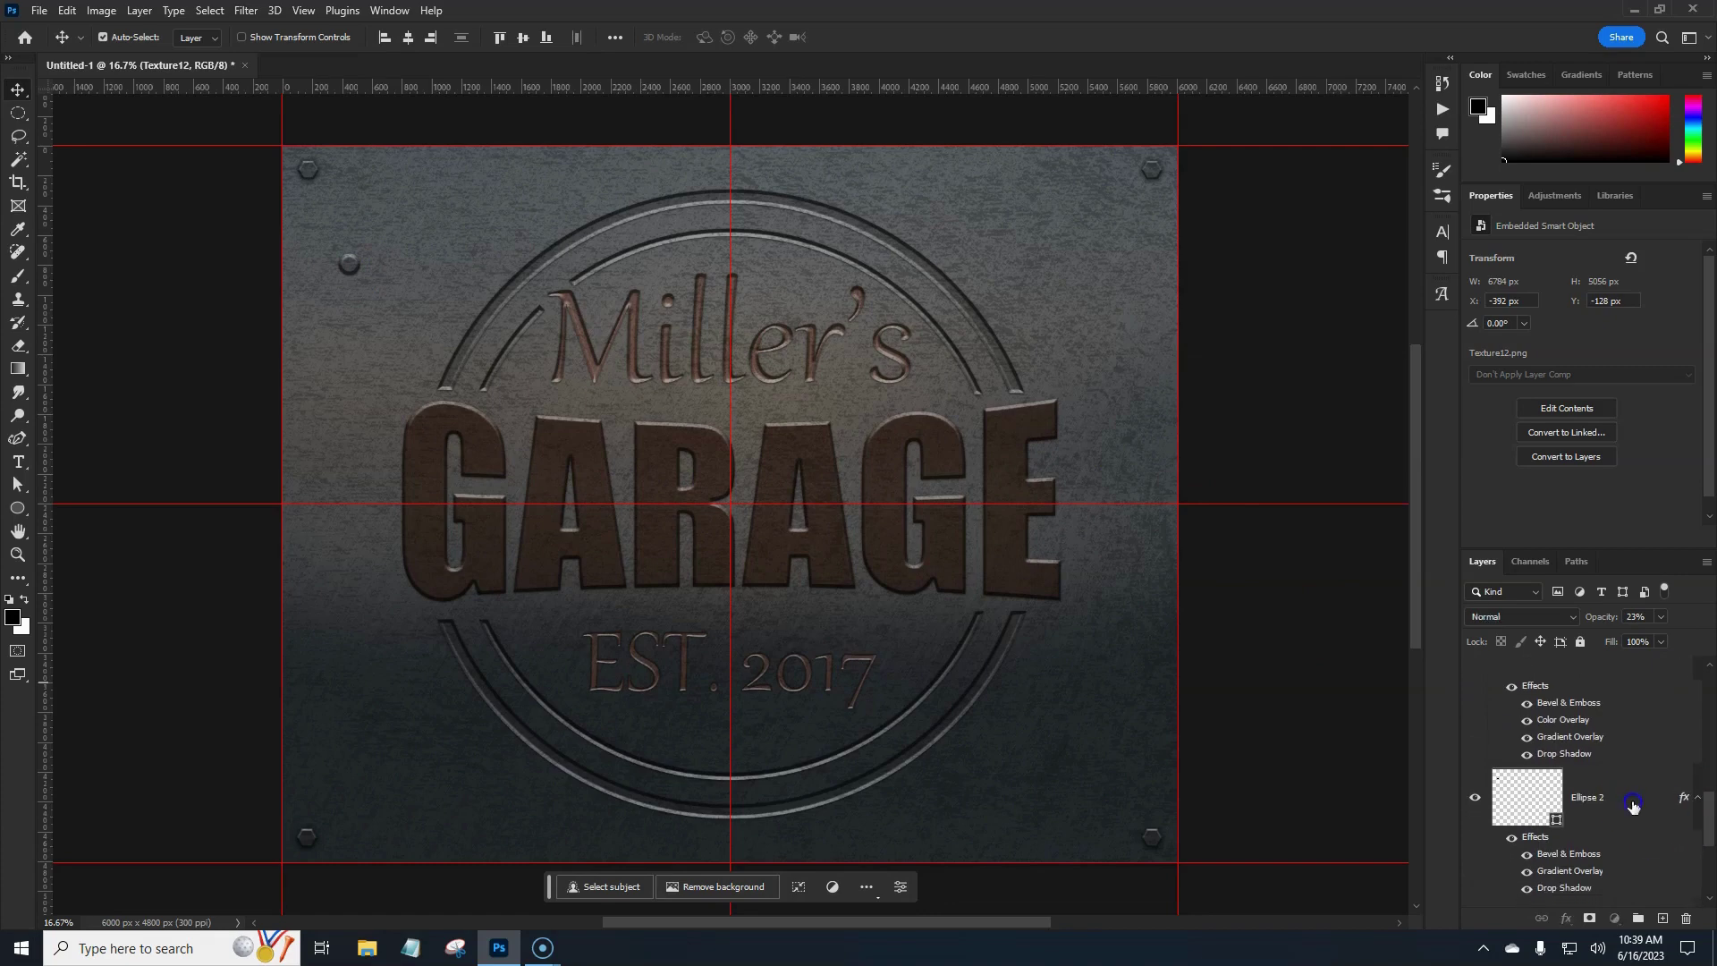
click(1511, 798)
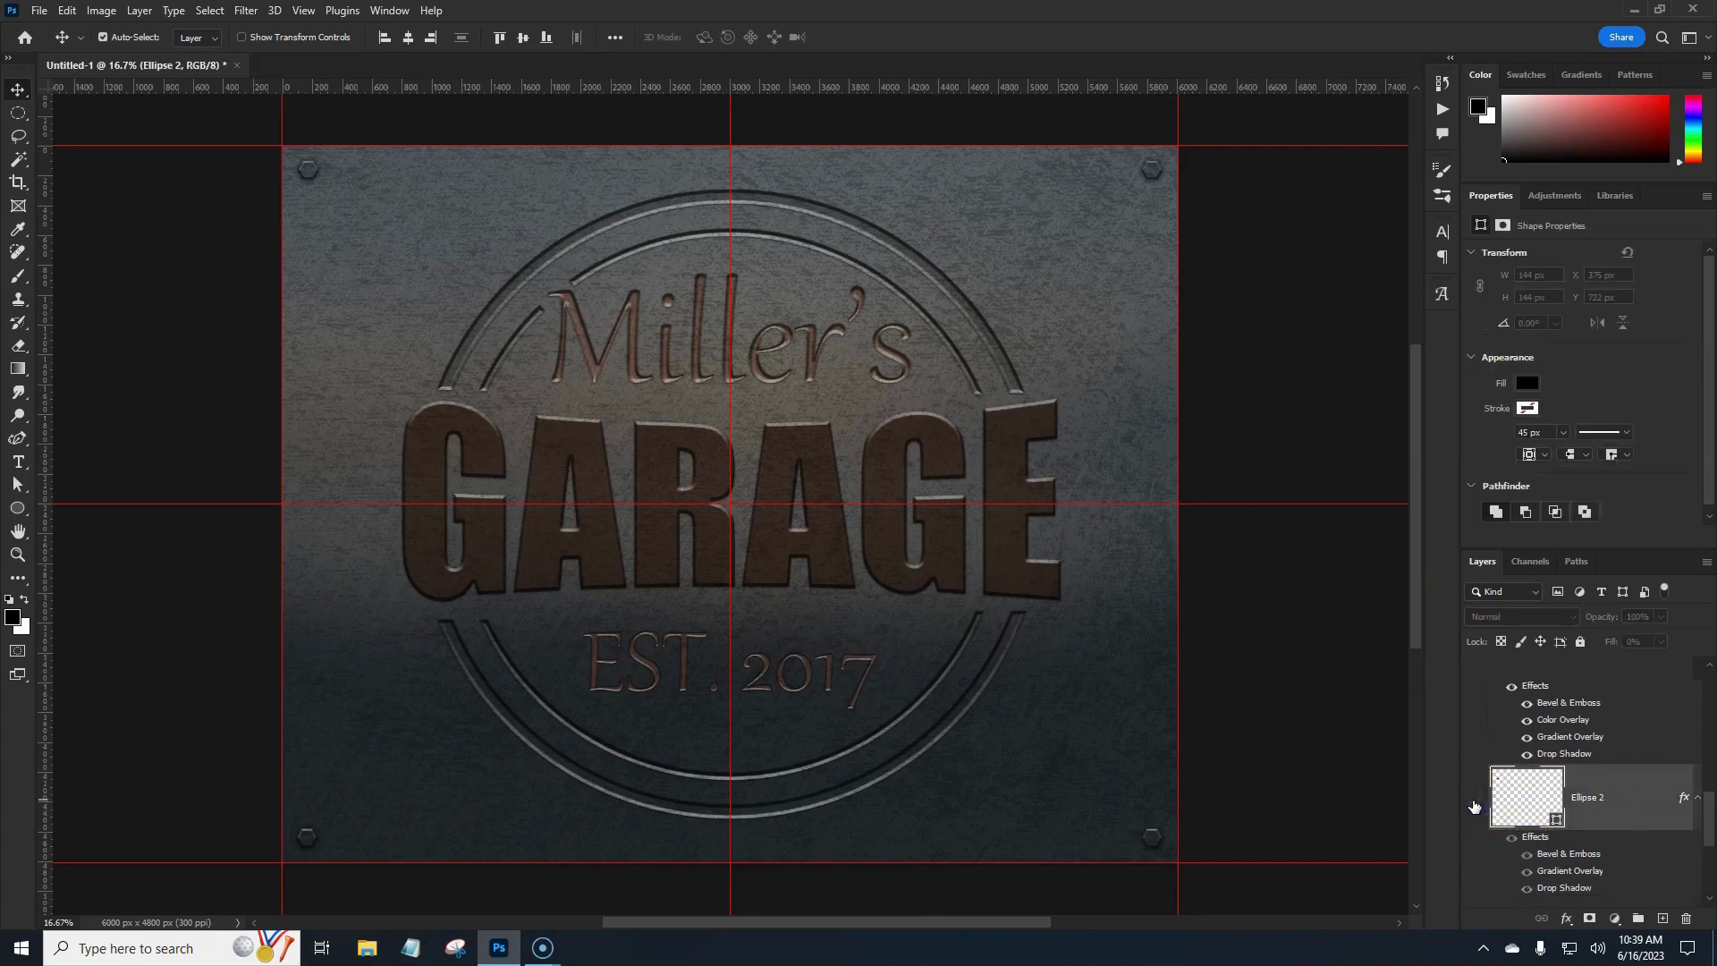
click(1475, 797)
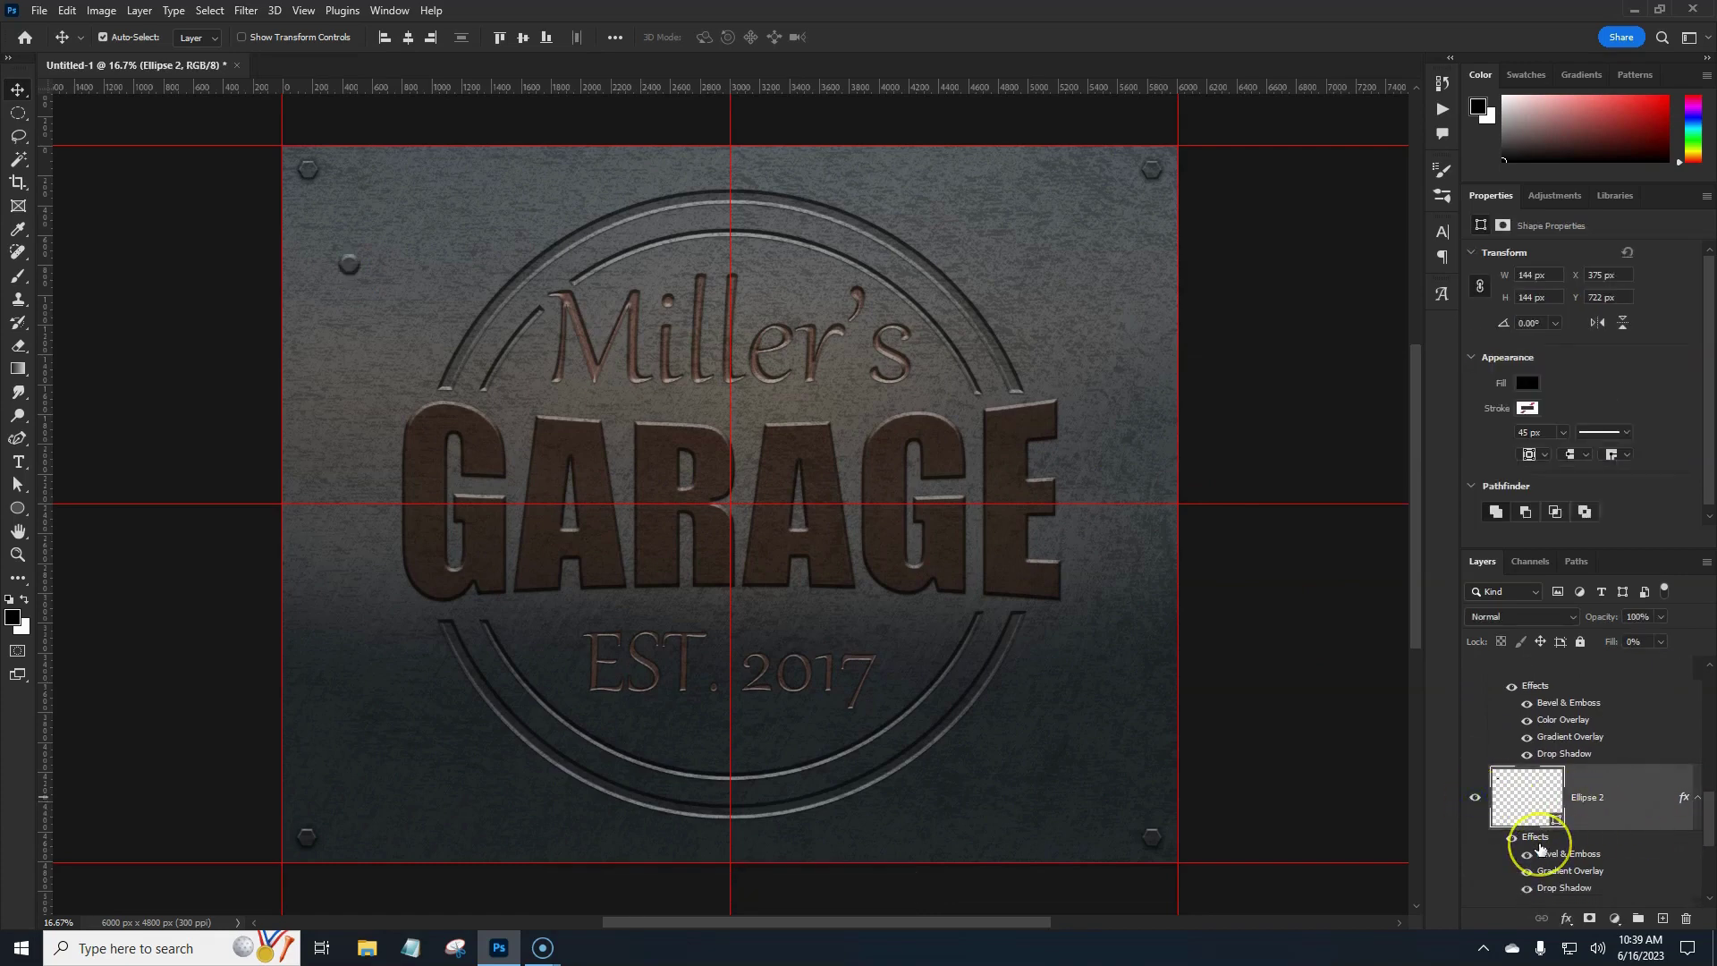
key(ctrl+shift+bracketright)
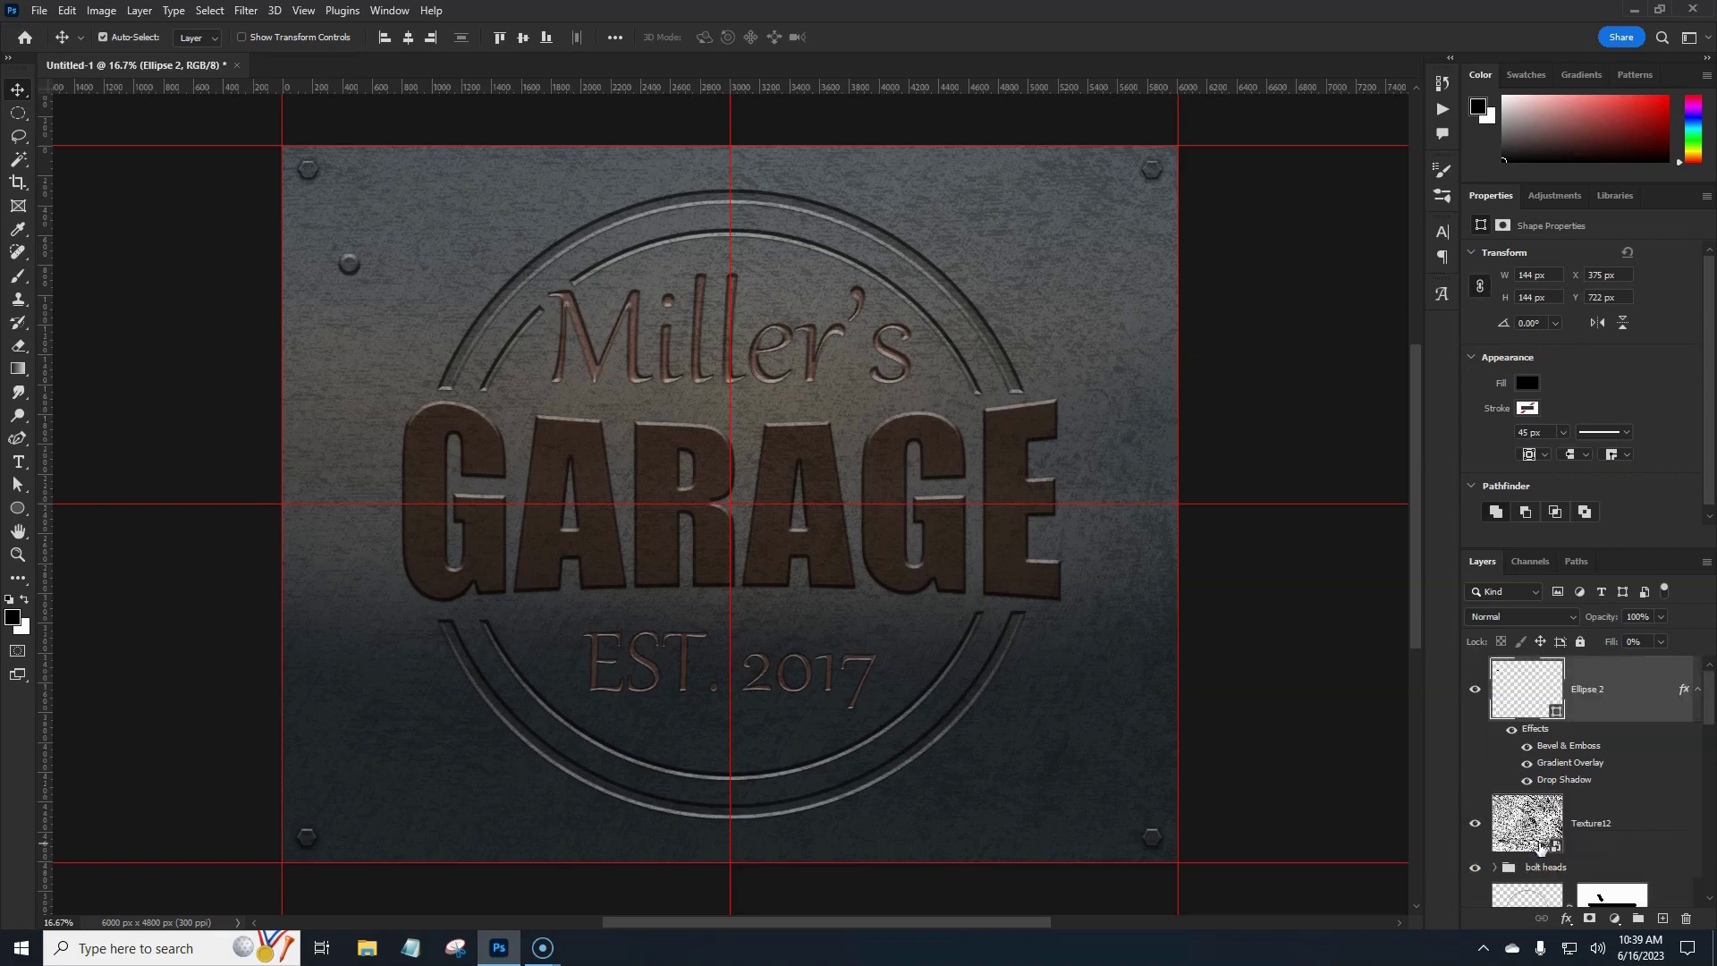
click(346, 266)
drag(349, 262, 361, 172)
Step: Duplicate the rivet circle and move the copy 300 px to the right with Free Transform
key(ctrl+j)
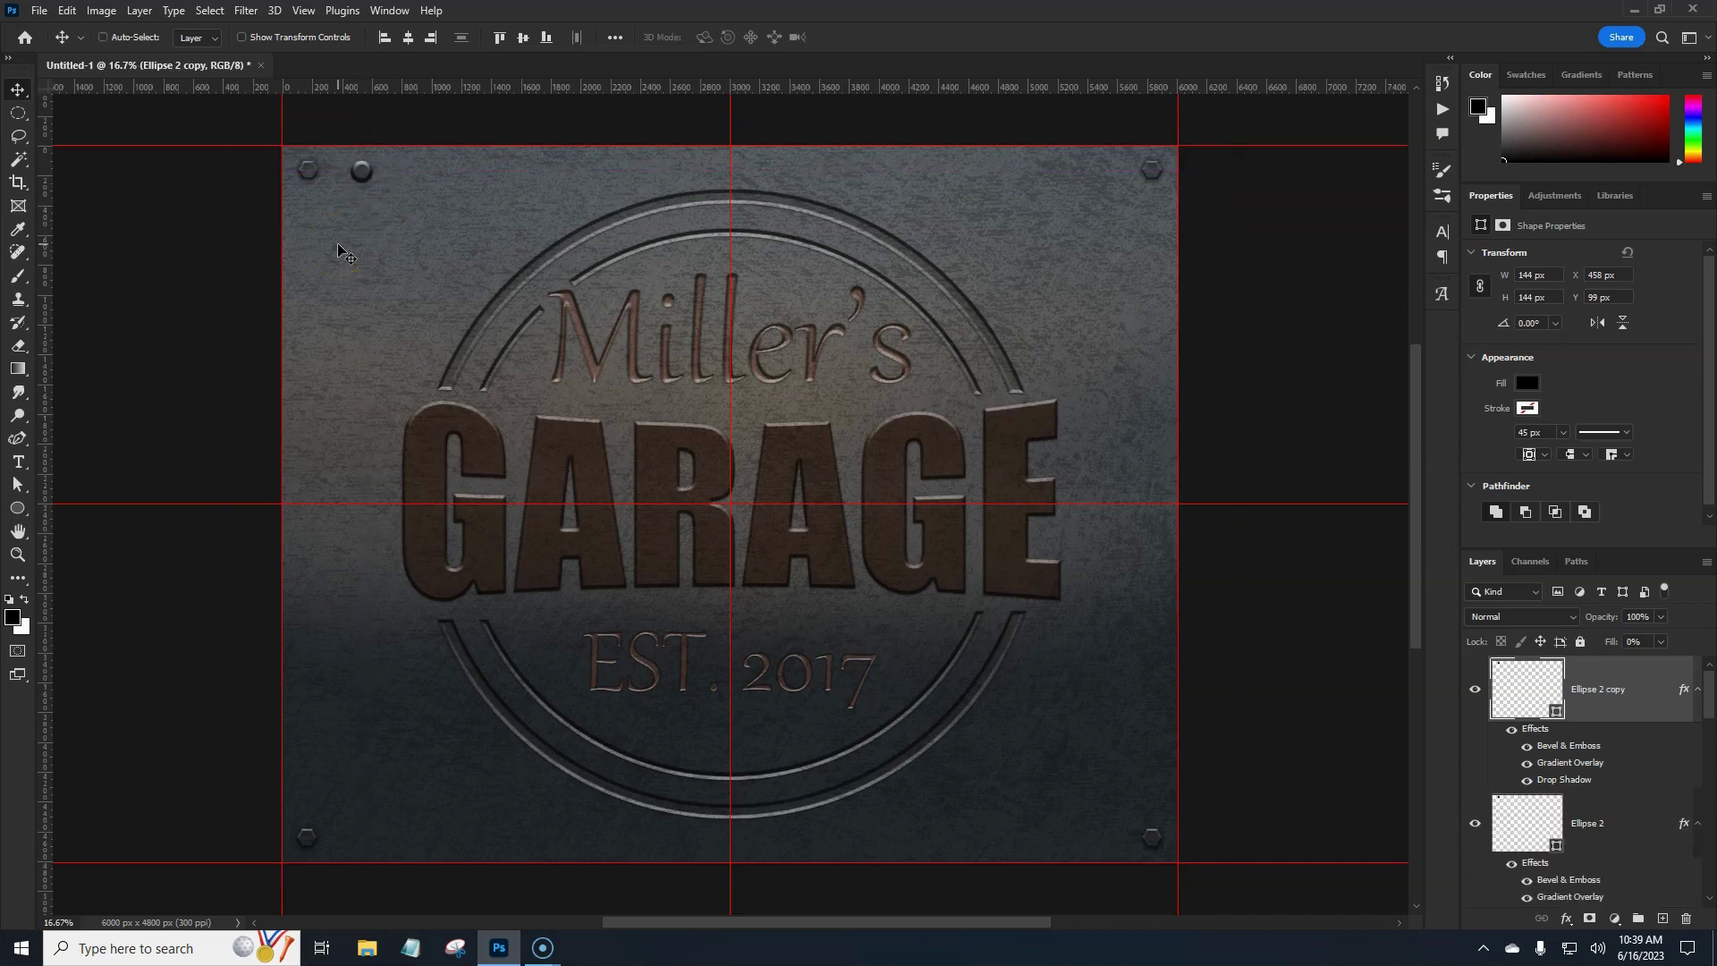
key(ctrl+t)
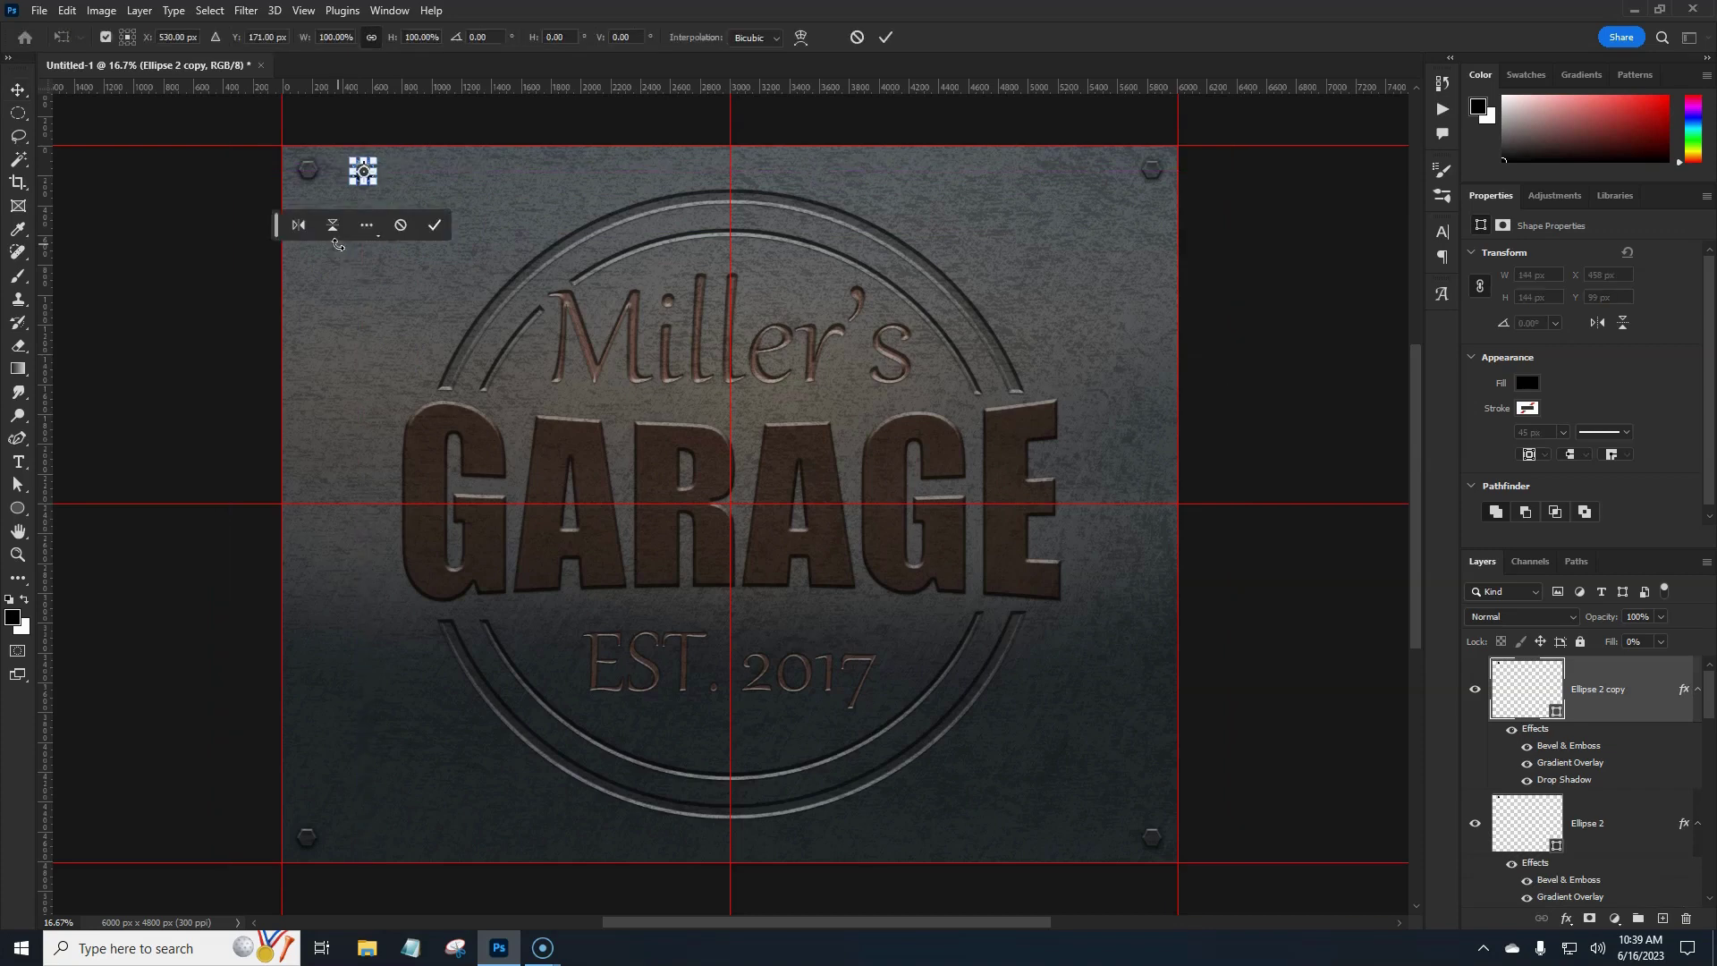
key(shift+Right)
key(shift+Right)
key(shift+Right)
key(shift+Right)
key(shift+Right)
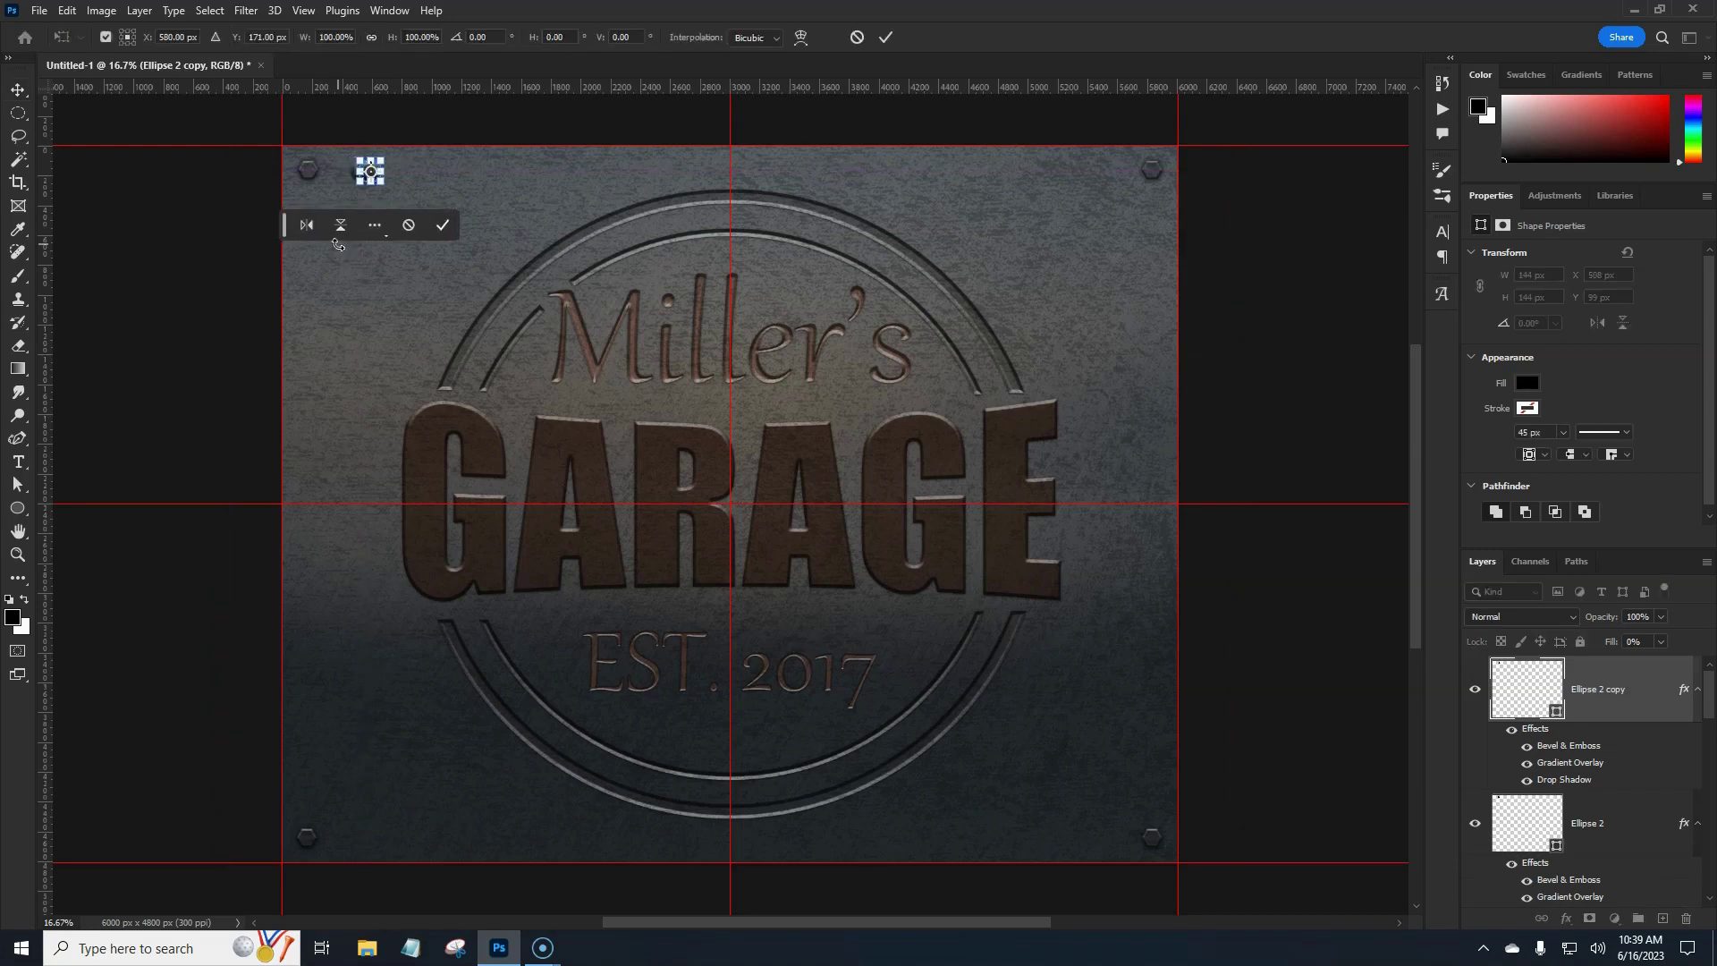
key(shift+Right)
key(shift+Right)
key(shift+Right)
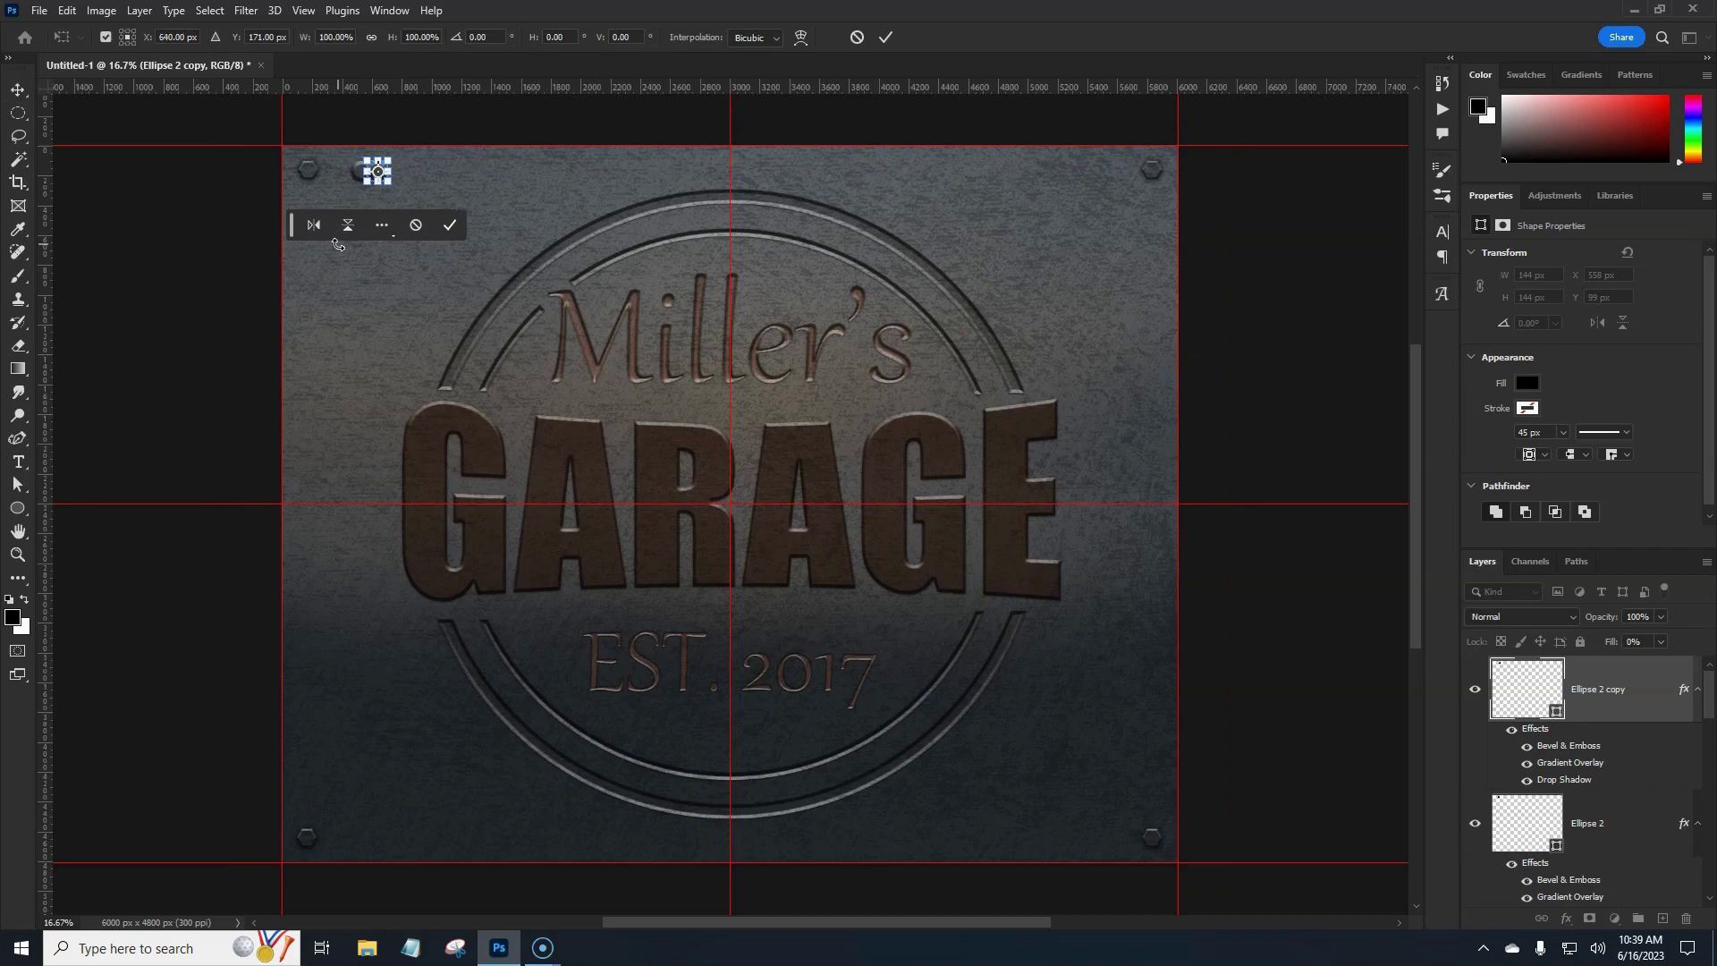
key(shift+Right)
key(shift+Right)
key(shift+Right)
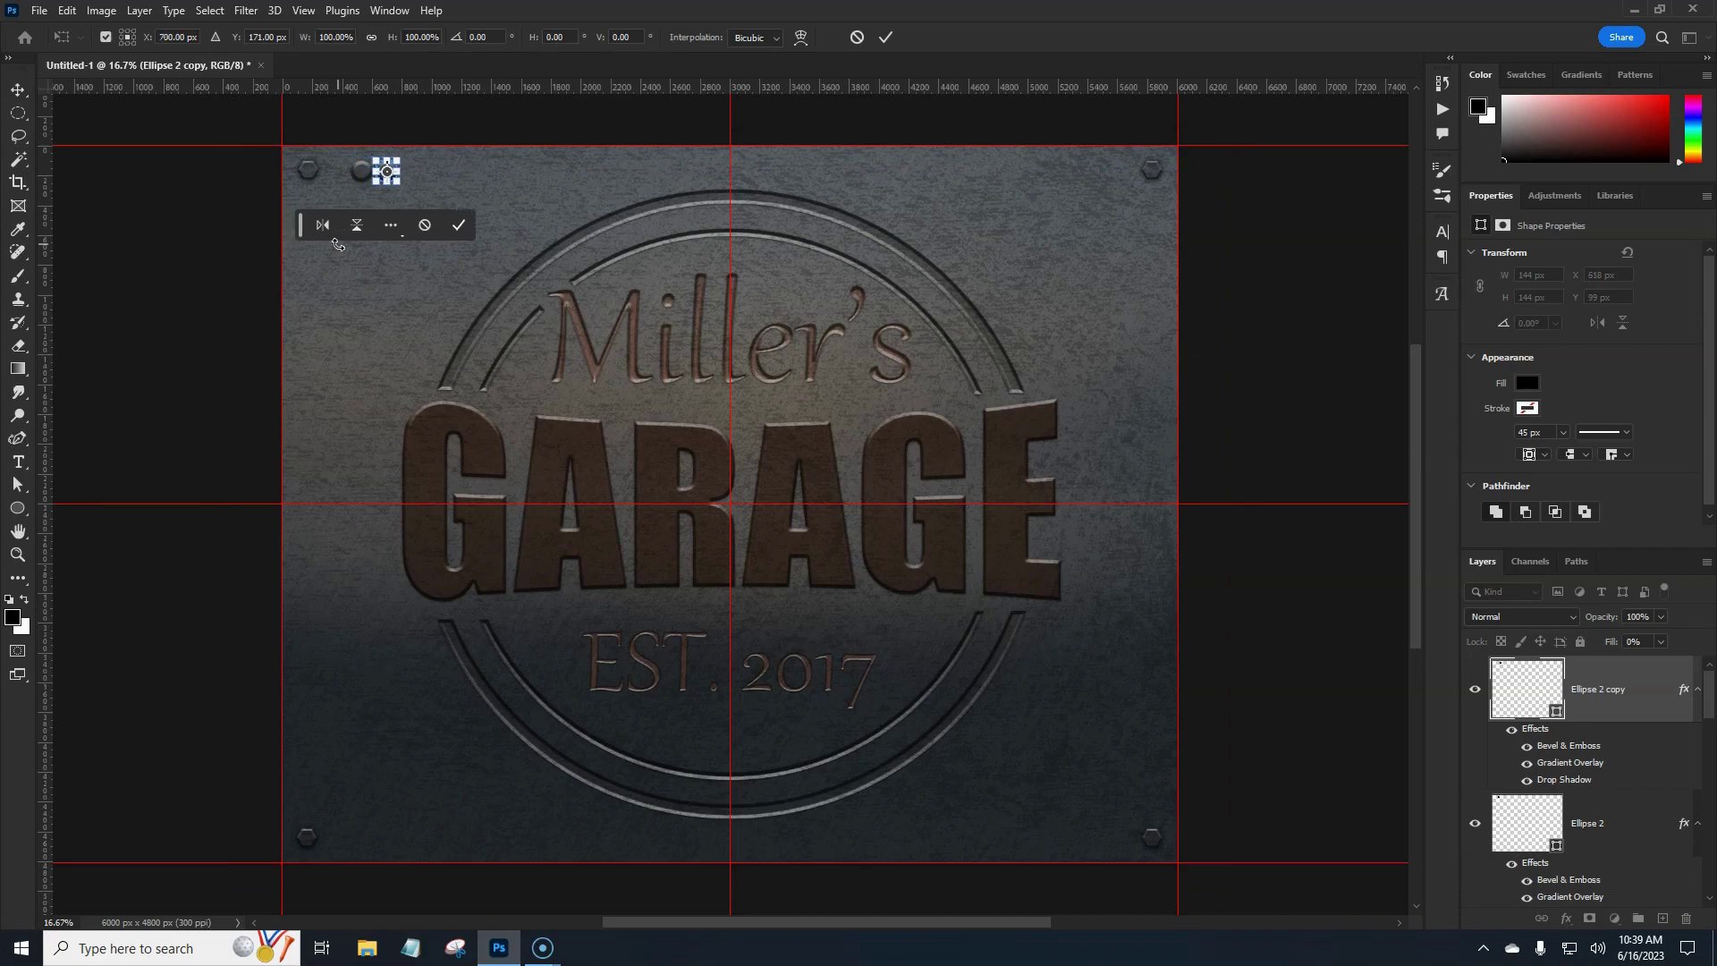
key(shift+Right)
key(shift+Right)
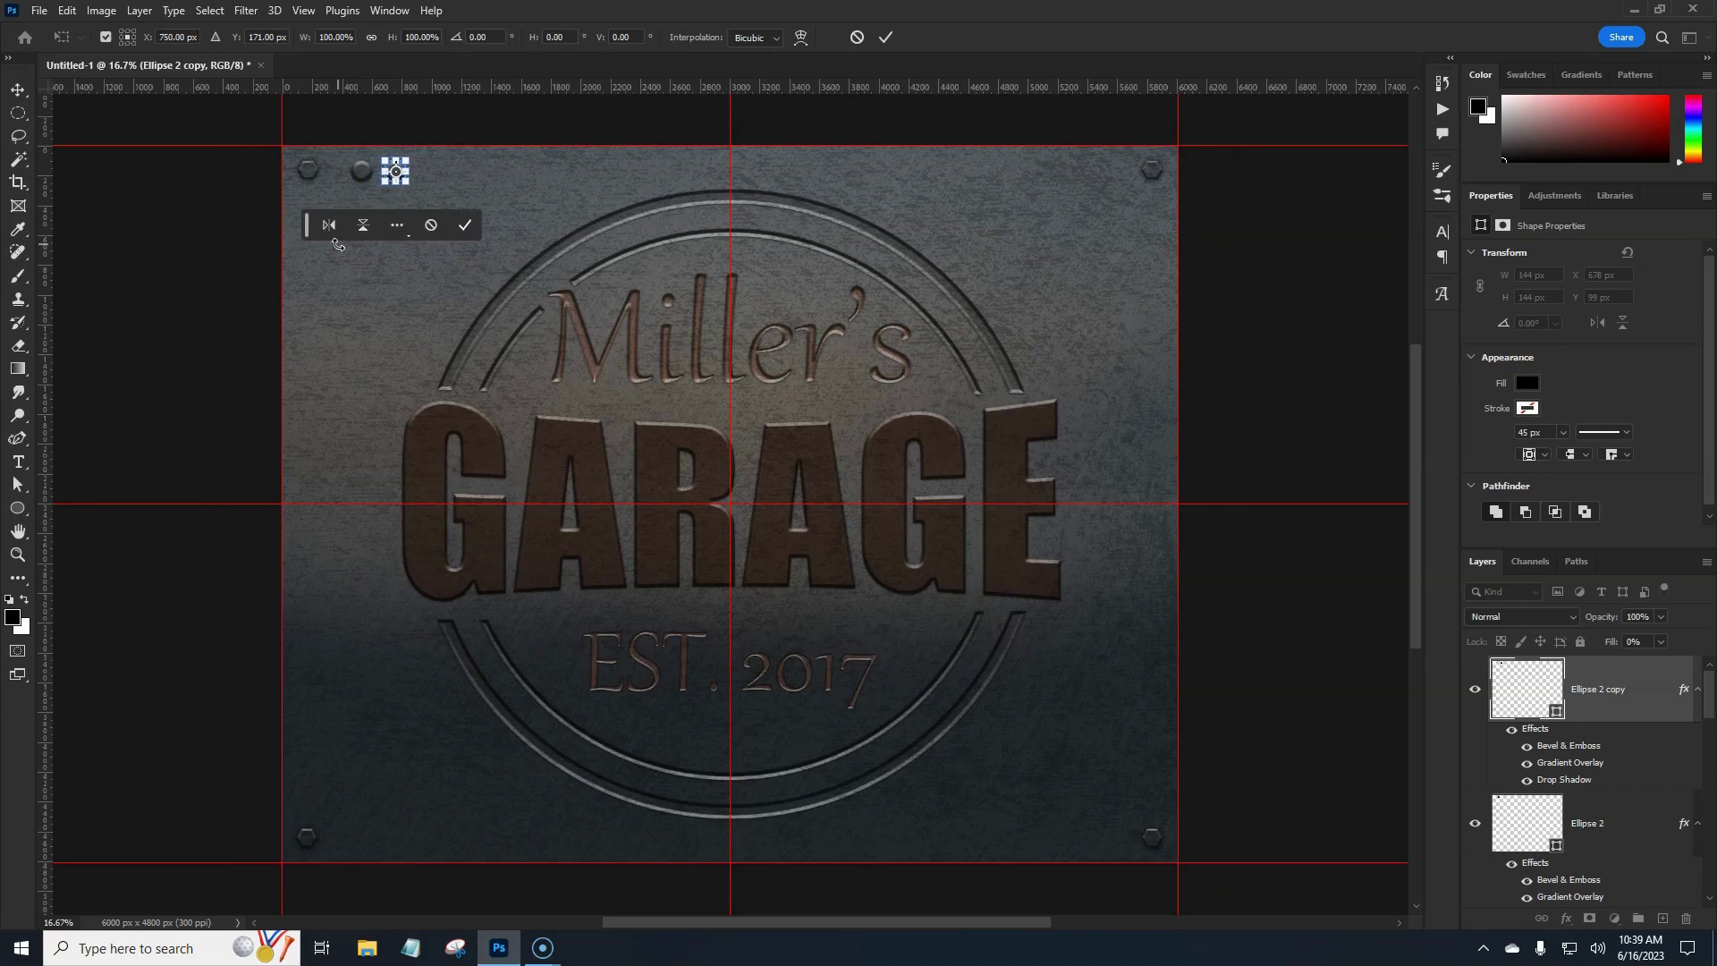
key(shift+Right)
key(shift+Right)
key(shift+Right)
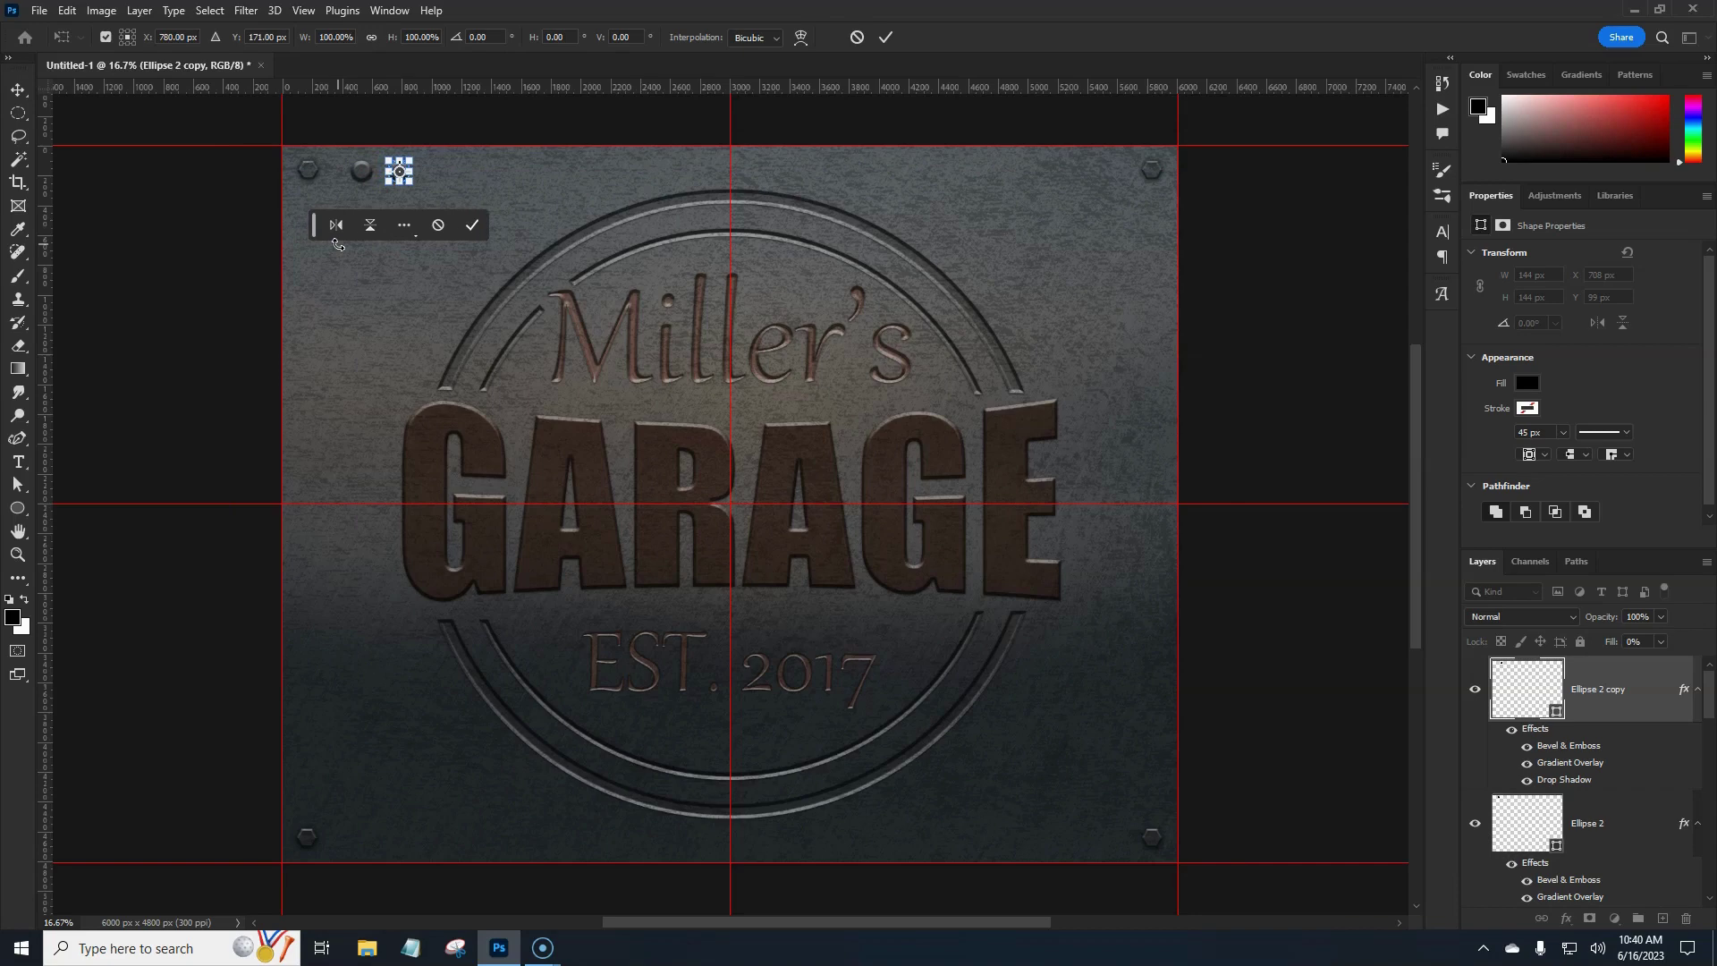
key(shift+Right)
key(shift+Right)
key(shift+Right)
key(shift+Right)
key(shift+Right)
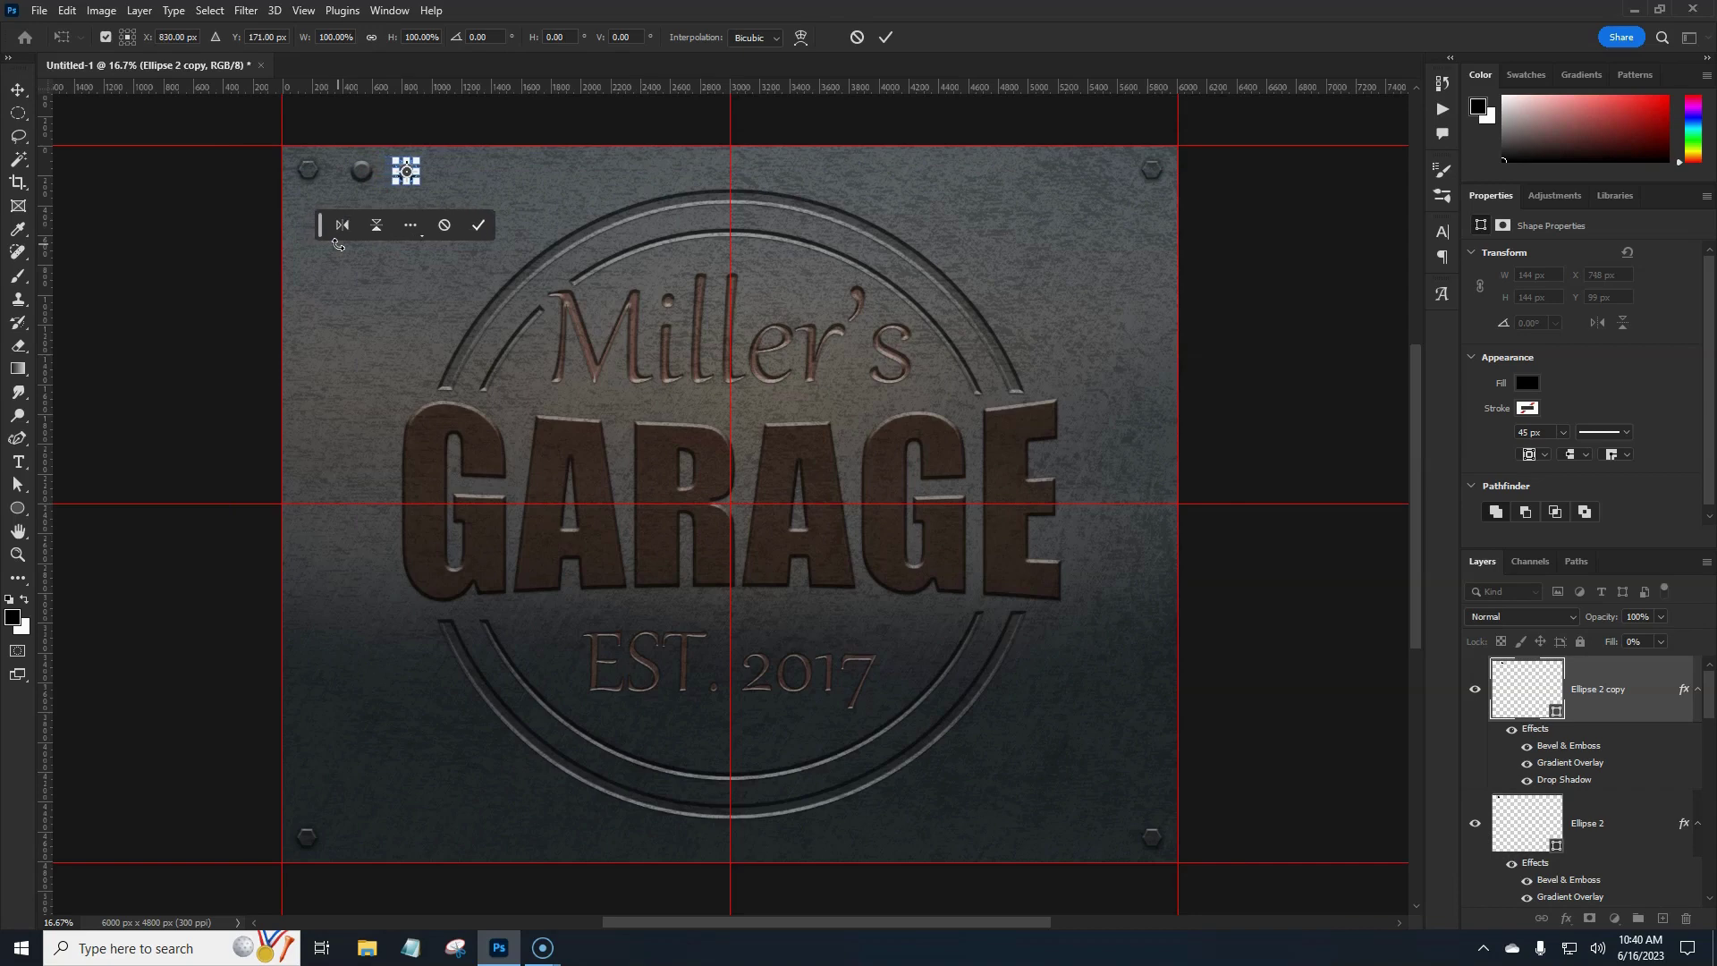
key(Return)
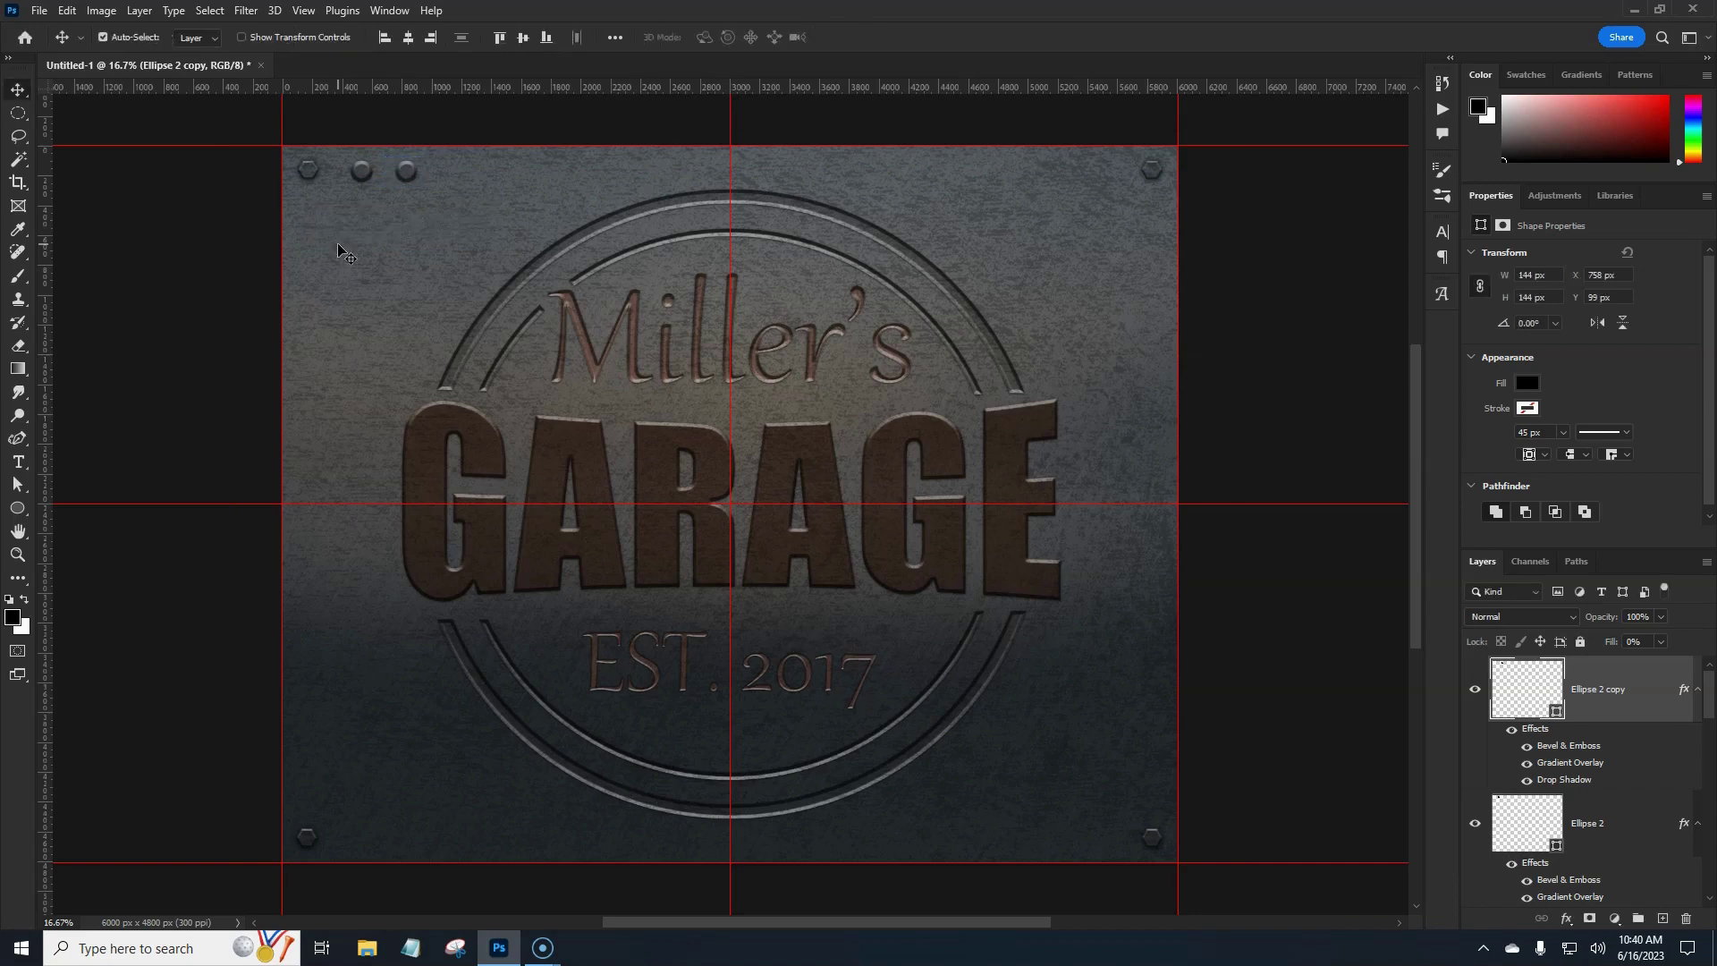
Step: Repeat the duplicating transform until a row of 18 rivets spans the plate's top edge between the corner bolts
key(ctrl)
key(ctrl+alt+shift+t)
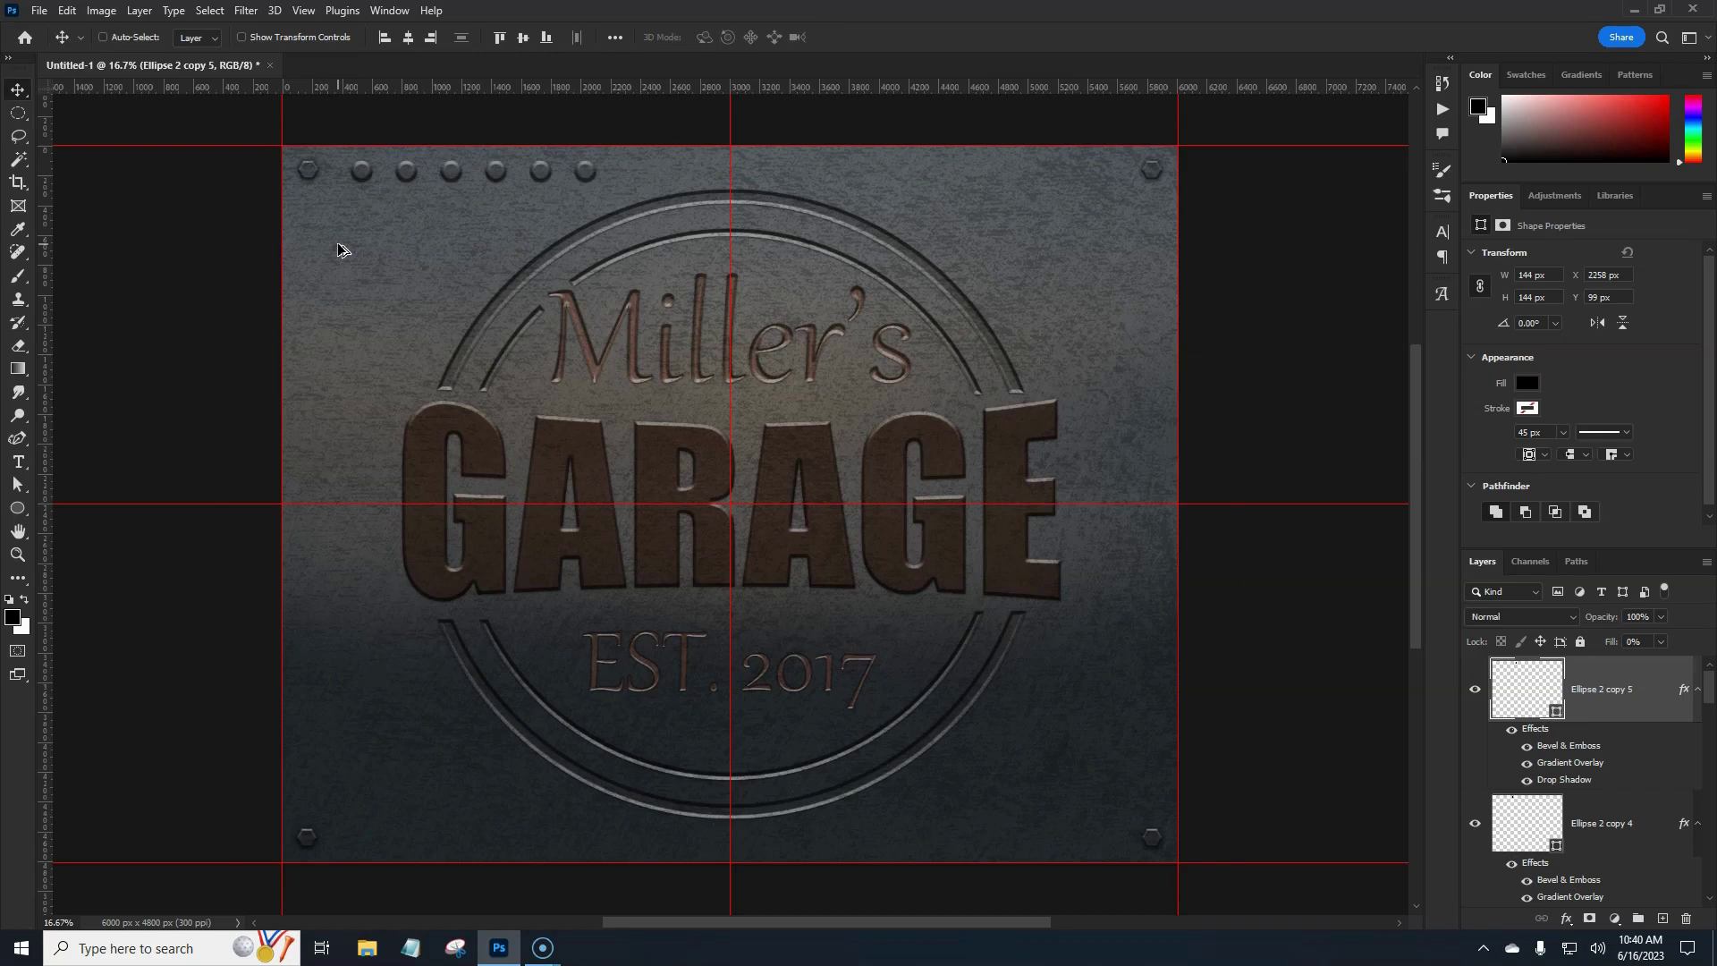
key(ctrl+alt+shift+t)
key(ctrl+alt+shift+t)
key(ctrl+alt+shift+t)
key(ctrl+alt+shift+t)
key(ctrl+alt+shift+t)
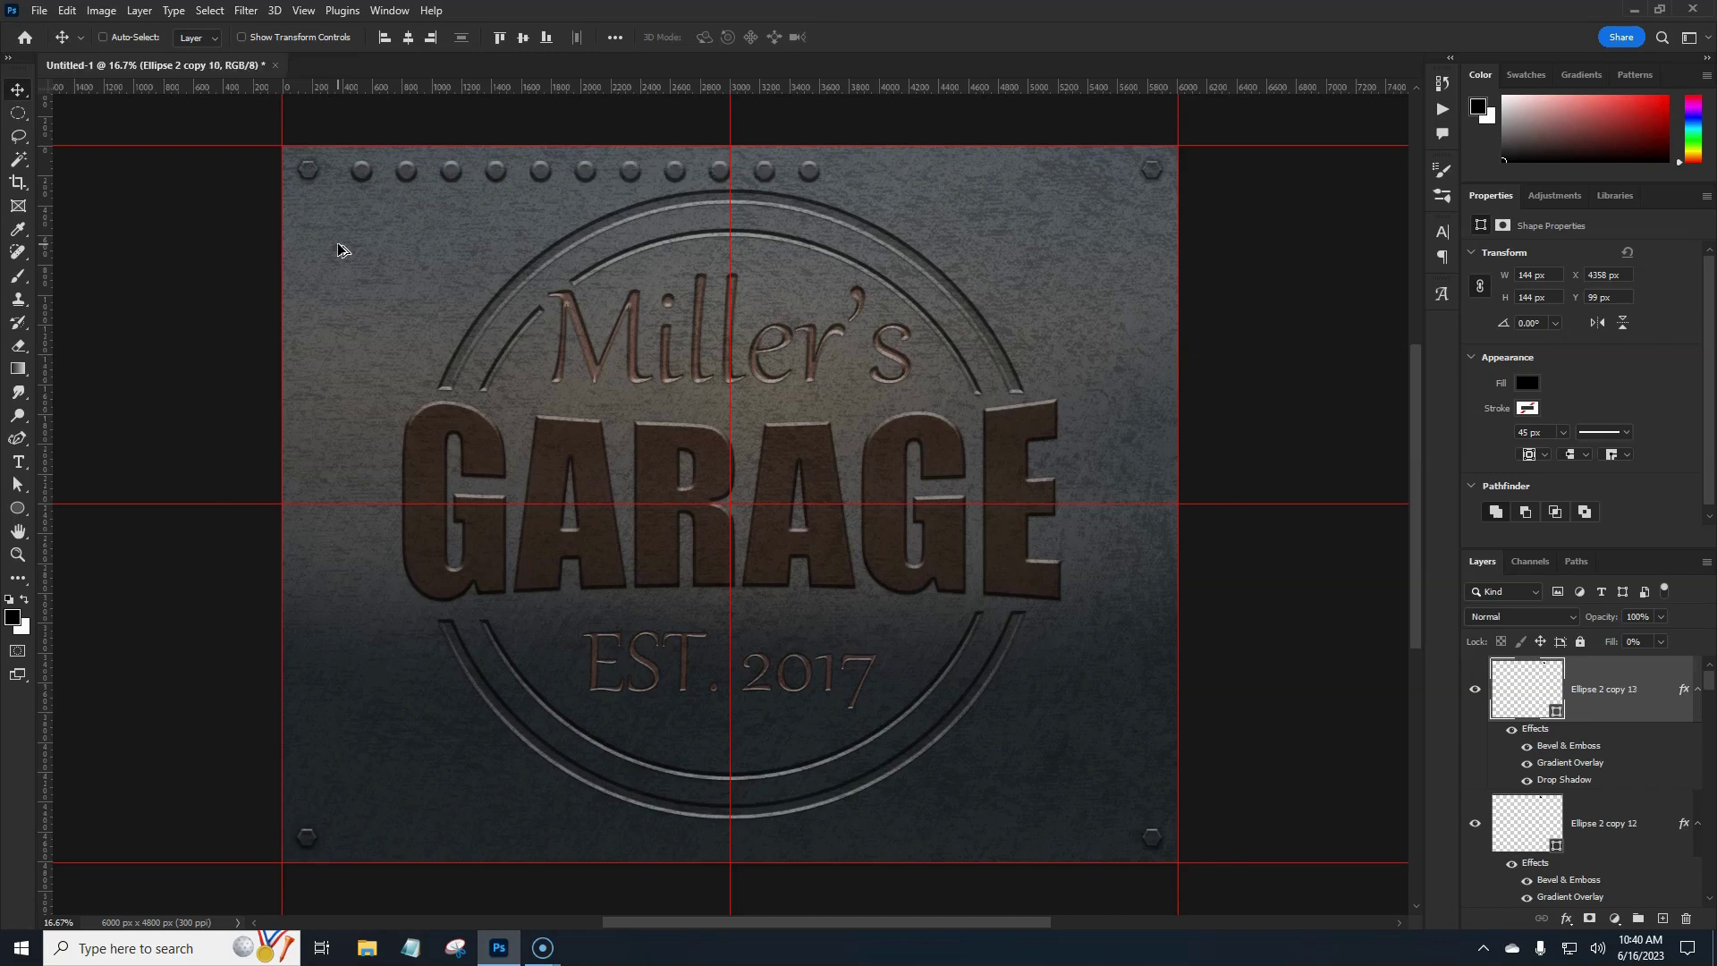
key(ctrl+alt+shift+t)
key(ctrl+alt+shift+t)
key(ctrl+alt+shift+t)
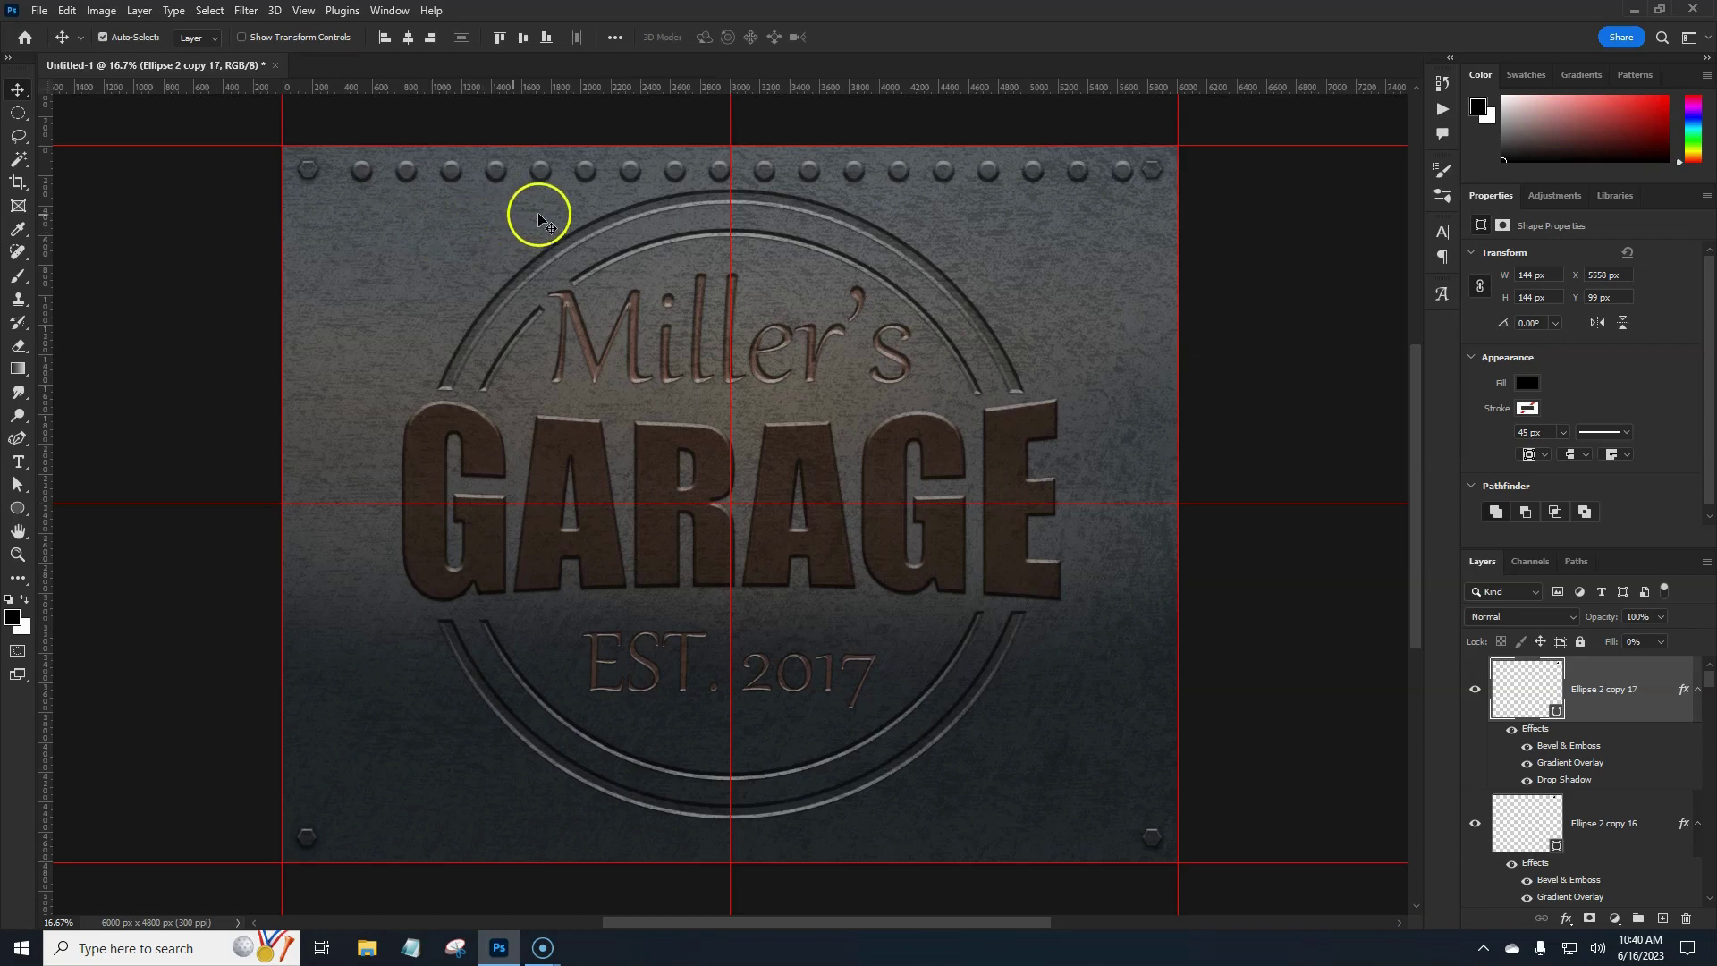
Step: Select all the rivet layers, from Ellipse 2 copy 17 down to Ellipse 2
mouse_move(1707, 684)
mouse_down()
mouse_move(1711, 701)
mouse_move(1709, 672)
mouse_up()
click(1656, 682)
scroll(1629, 742, down, 10)
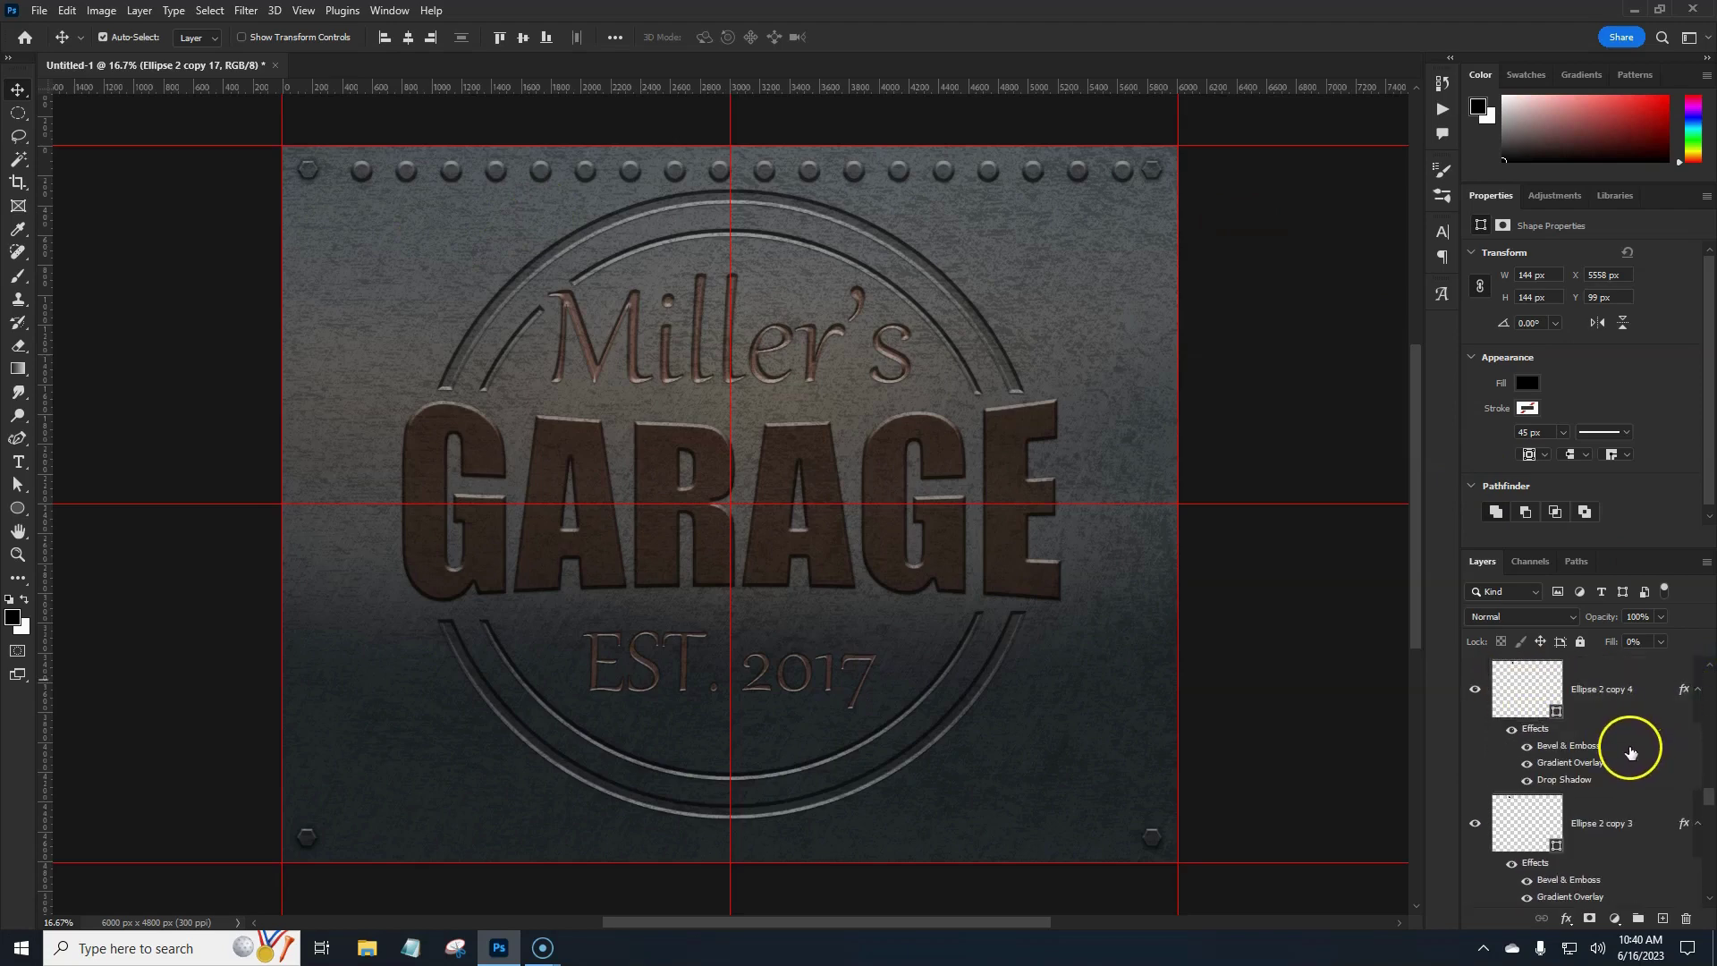
scroll(1629, 751, down, 3)
scroll(1629, 751, down, 1)
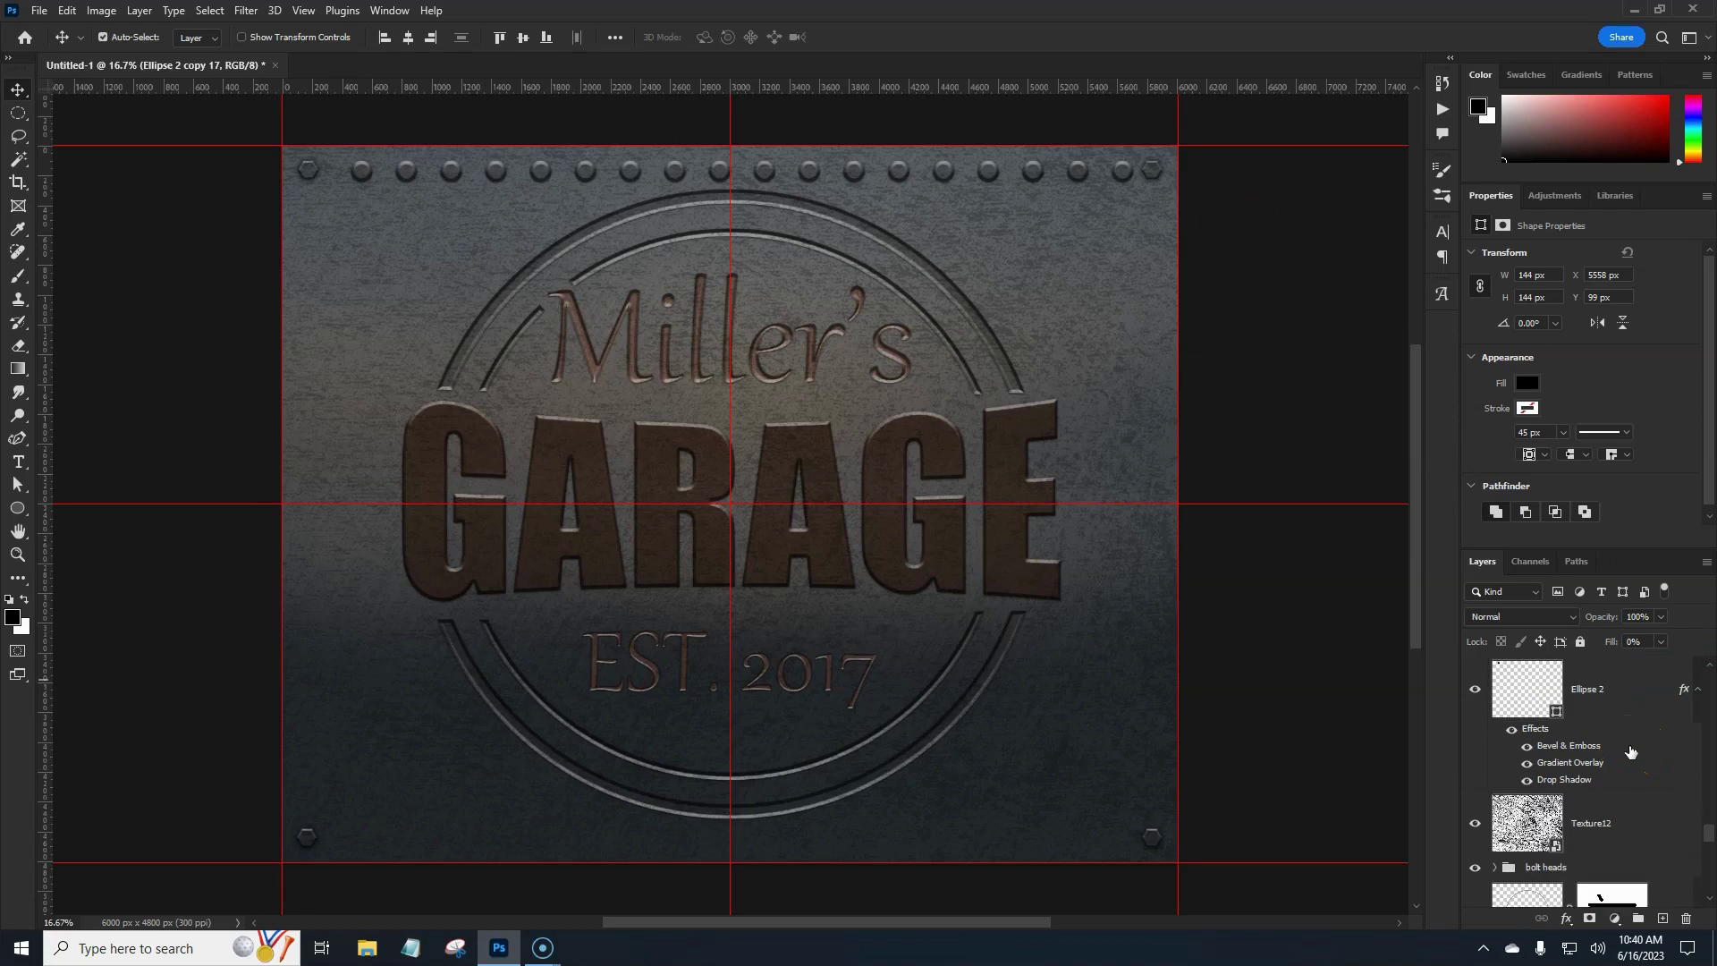
click(1634, 699)
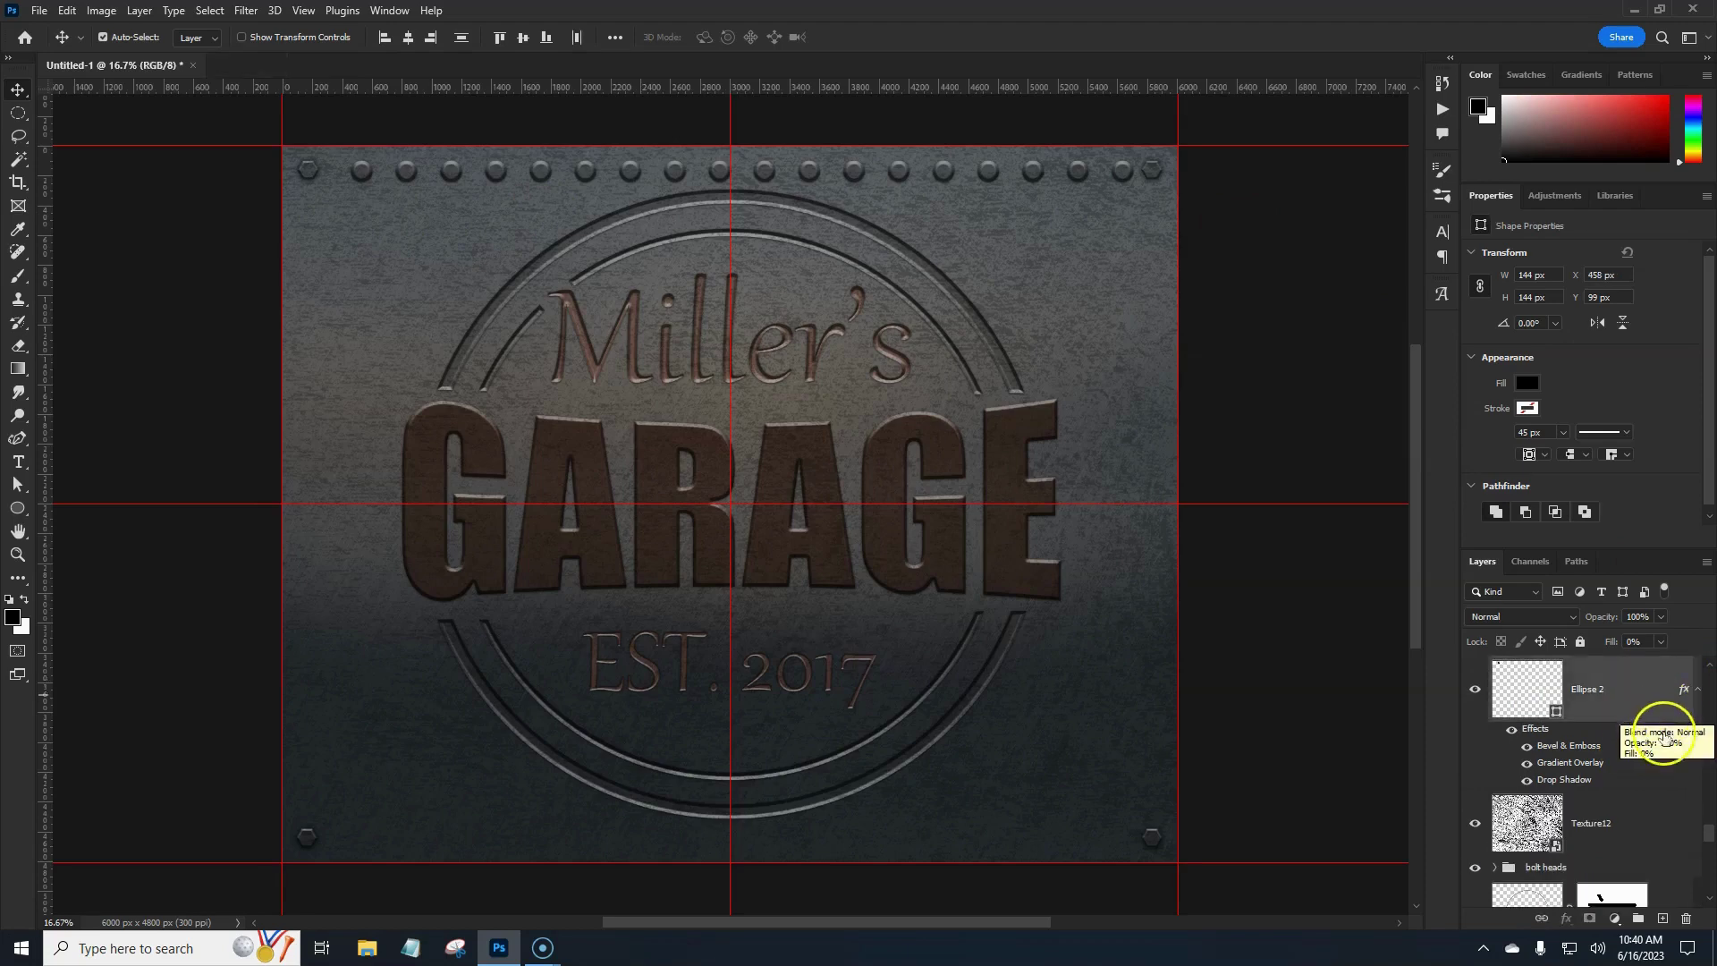
drag(1709, 834, 1711, 822)
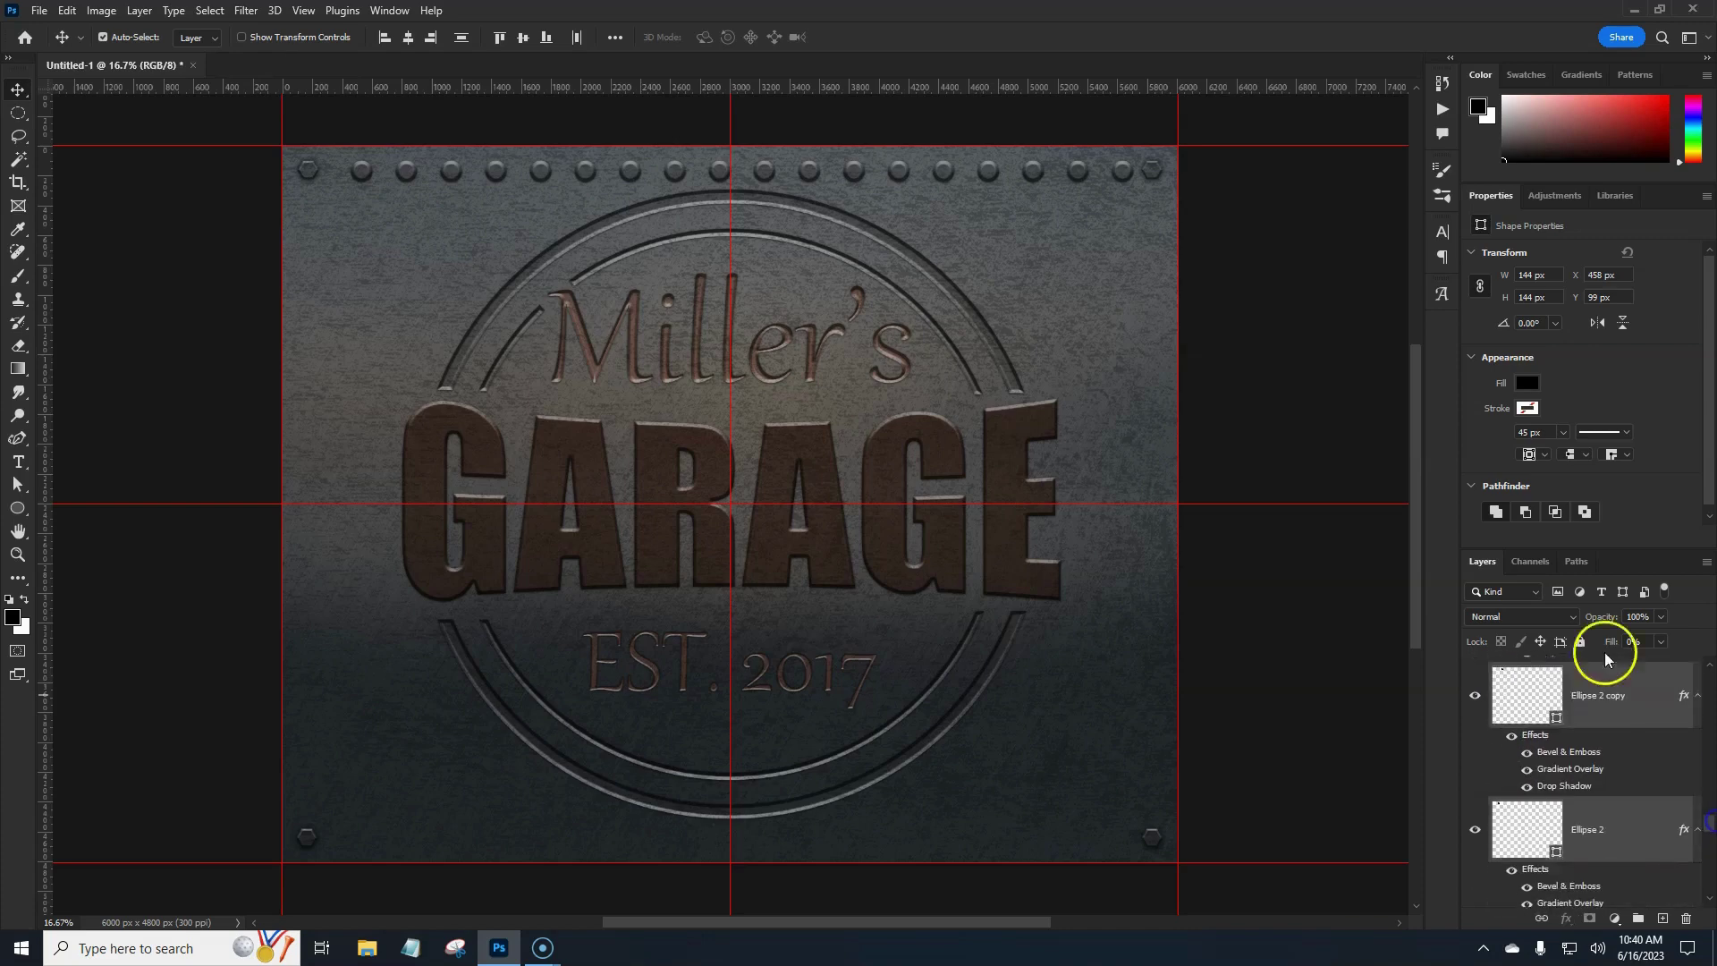
Step: Set alignment to Selection and distribute the selected rivets with equal horizontal spacing
click(614, 37)
click(672, 201)
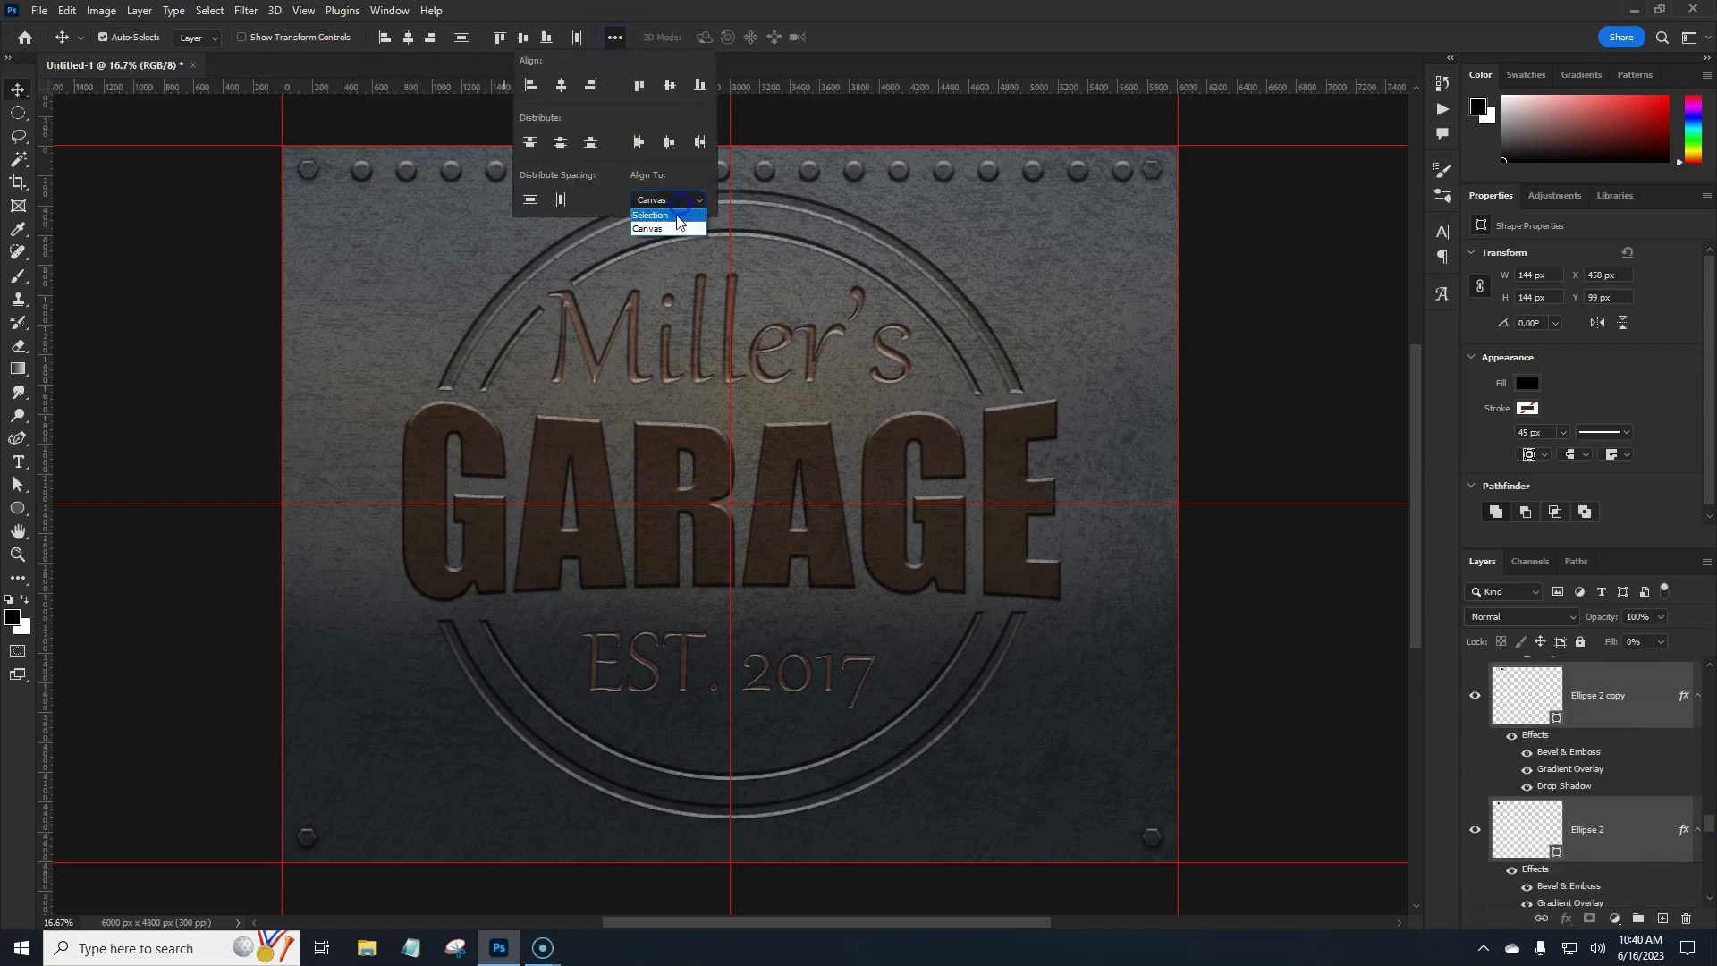
click(673, 216)
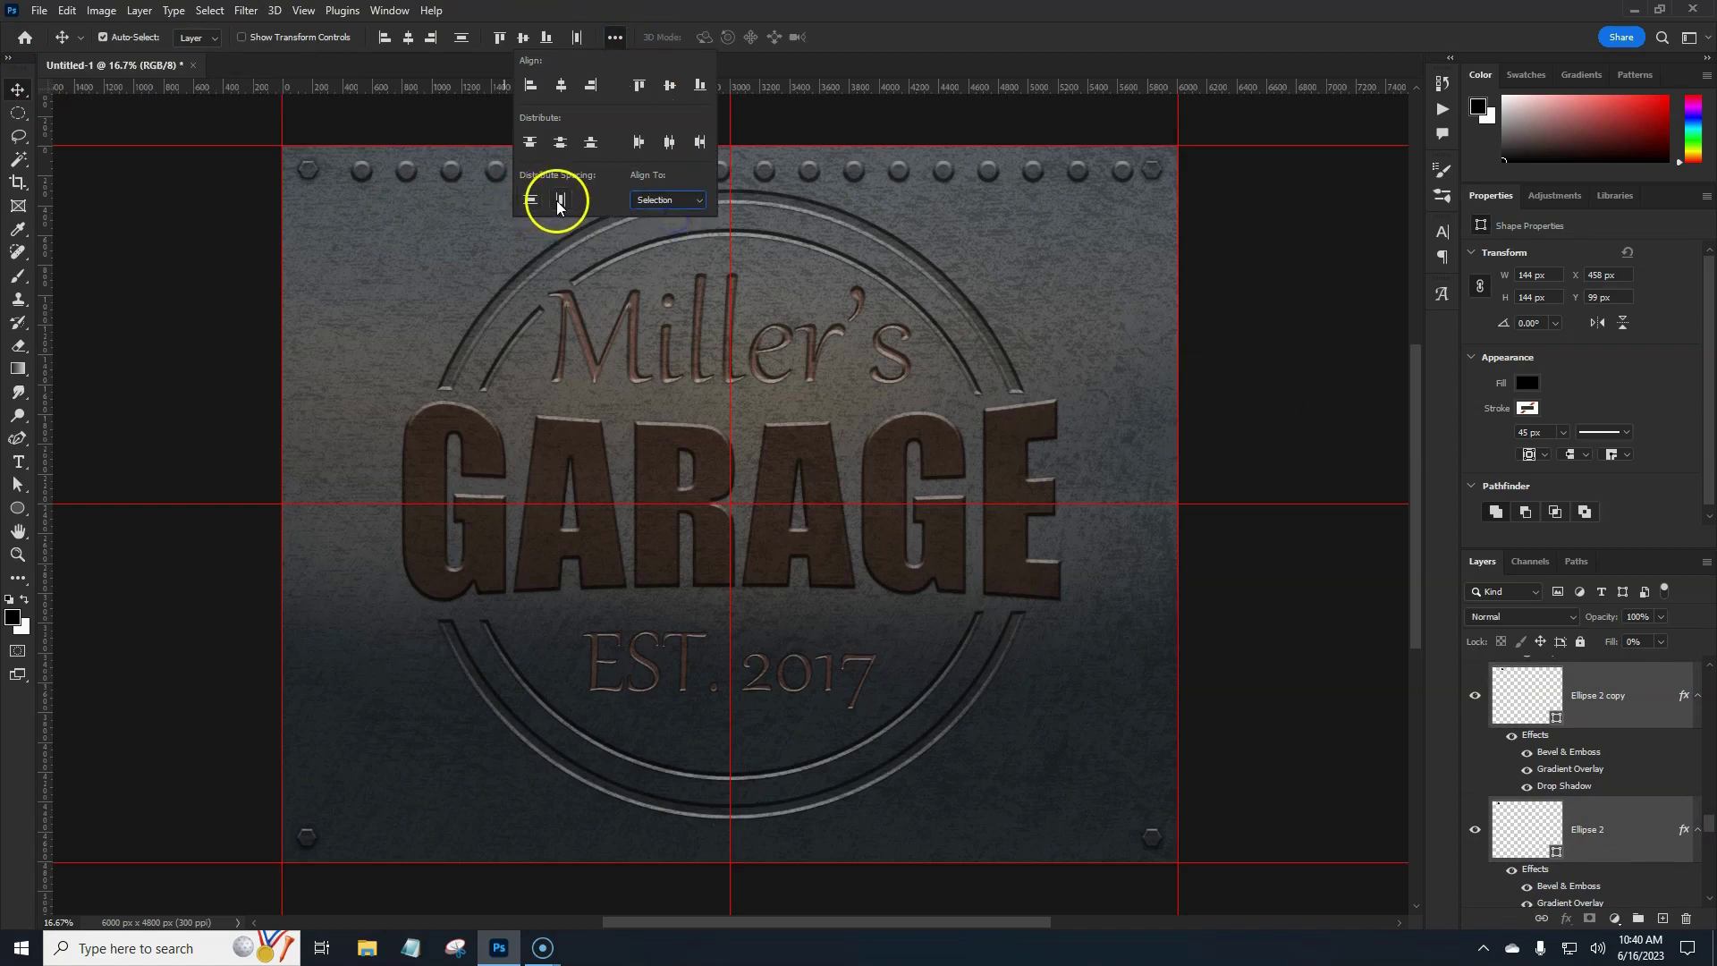
click(560, 200)
click(764, 84)
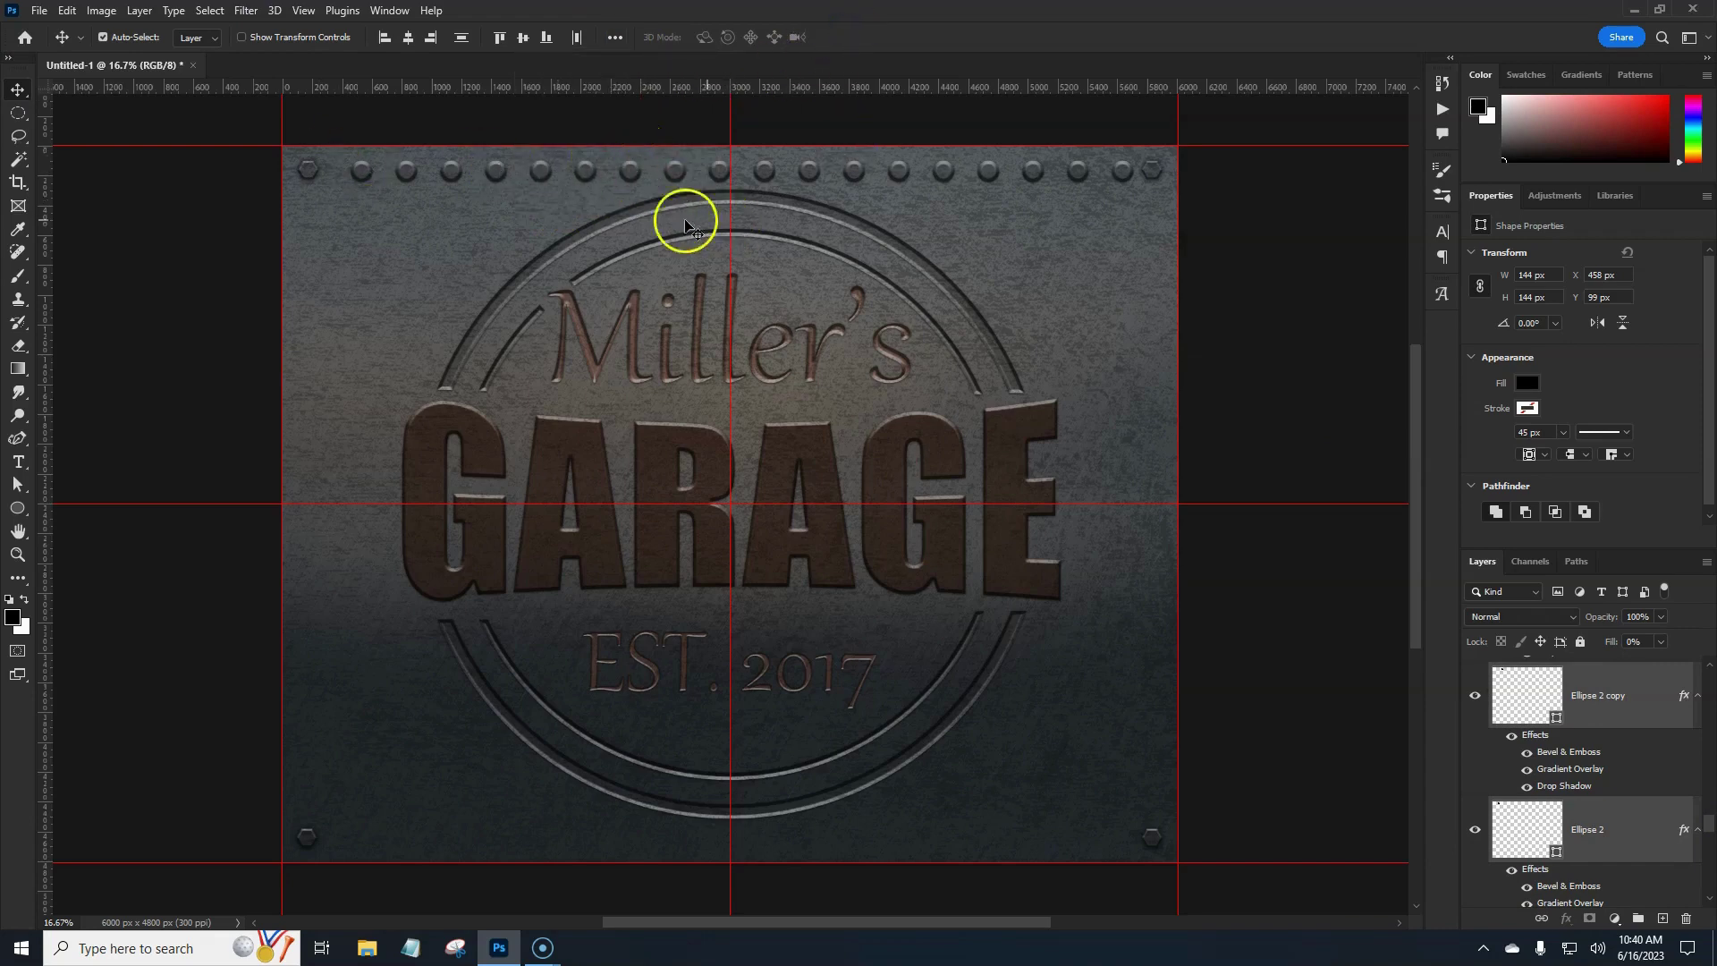
Step: Shift the selected row of rivets left with Free Transform until it is centred horizontally at X 3000 px
key(ctrl+t)
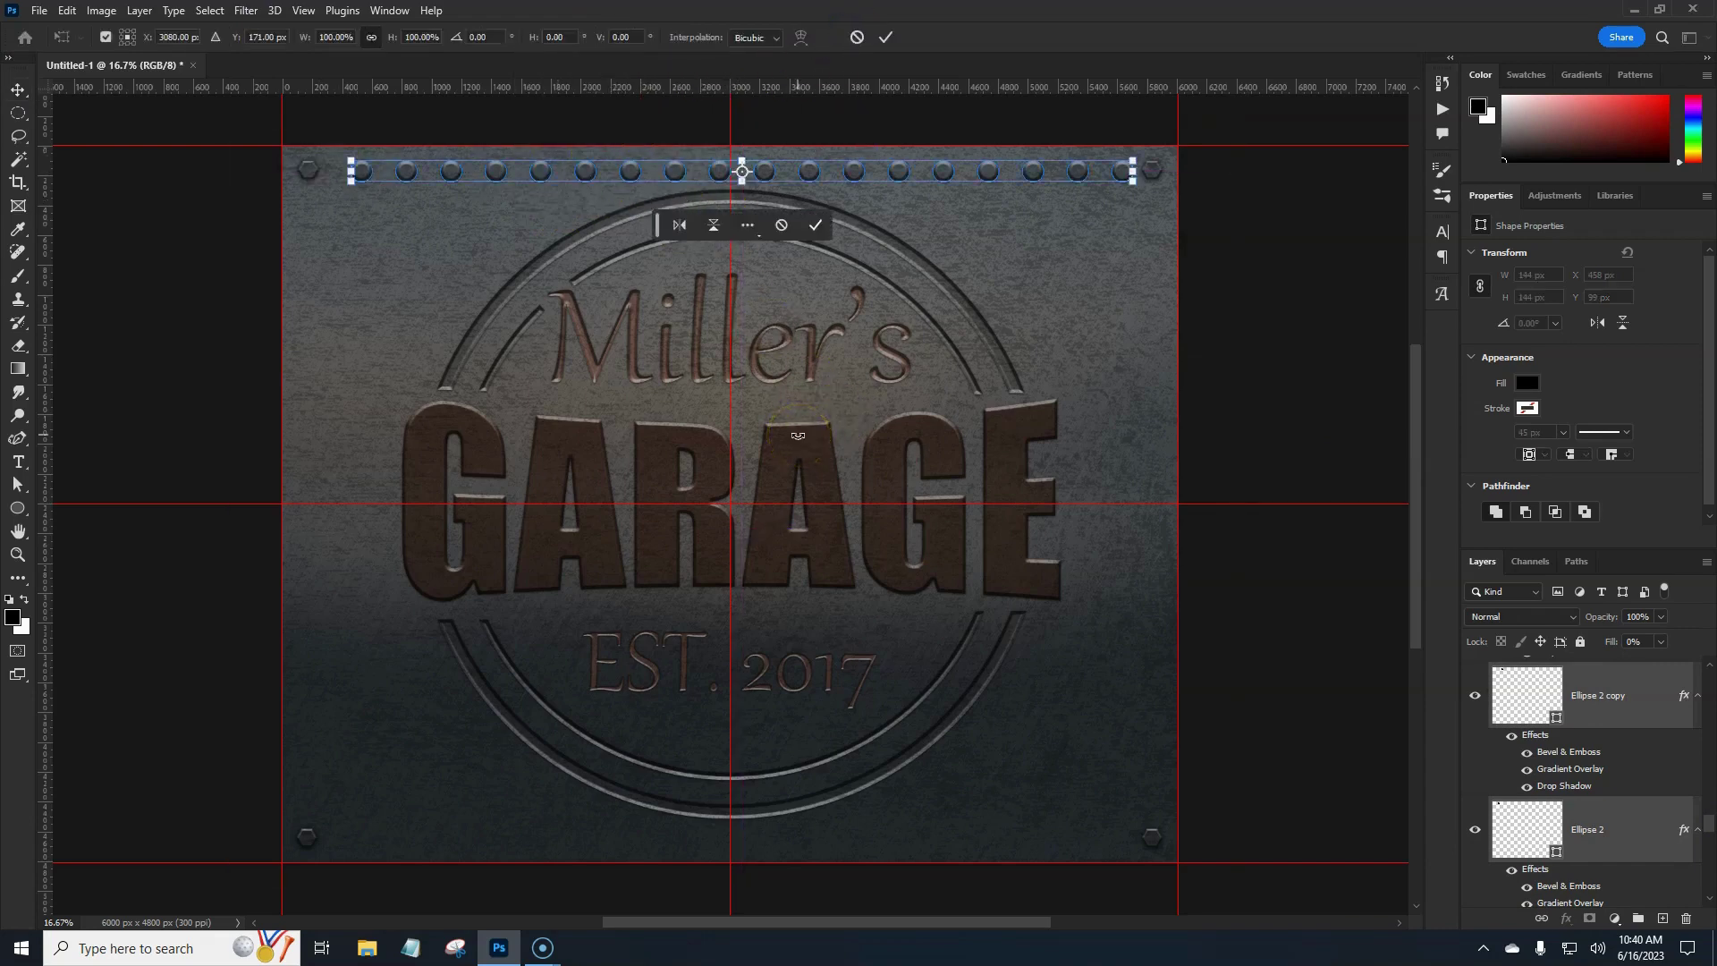
key(shift+Left)
key(shift+Left)
key(shift+Left)
key(shift+Left)
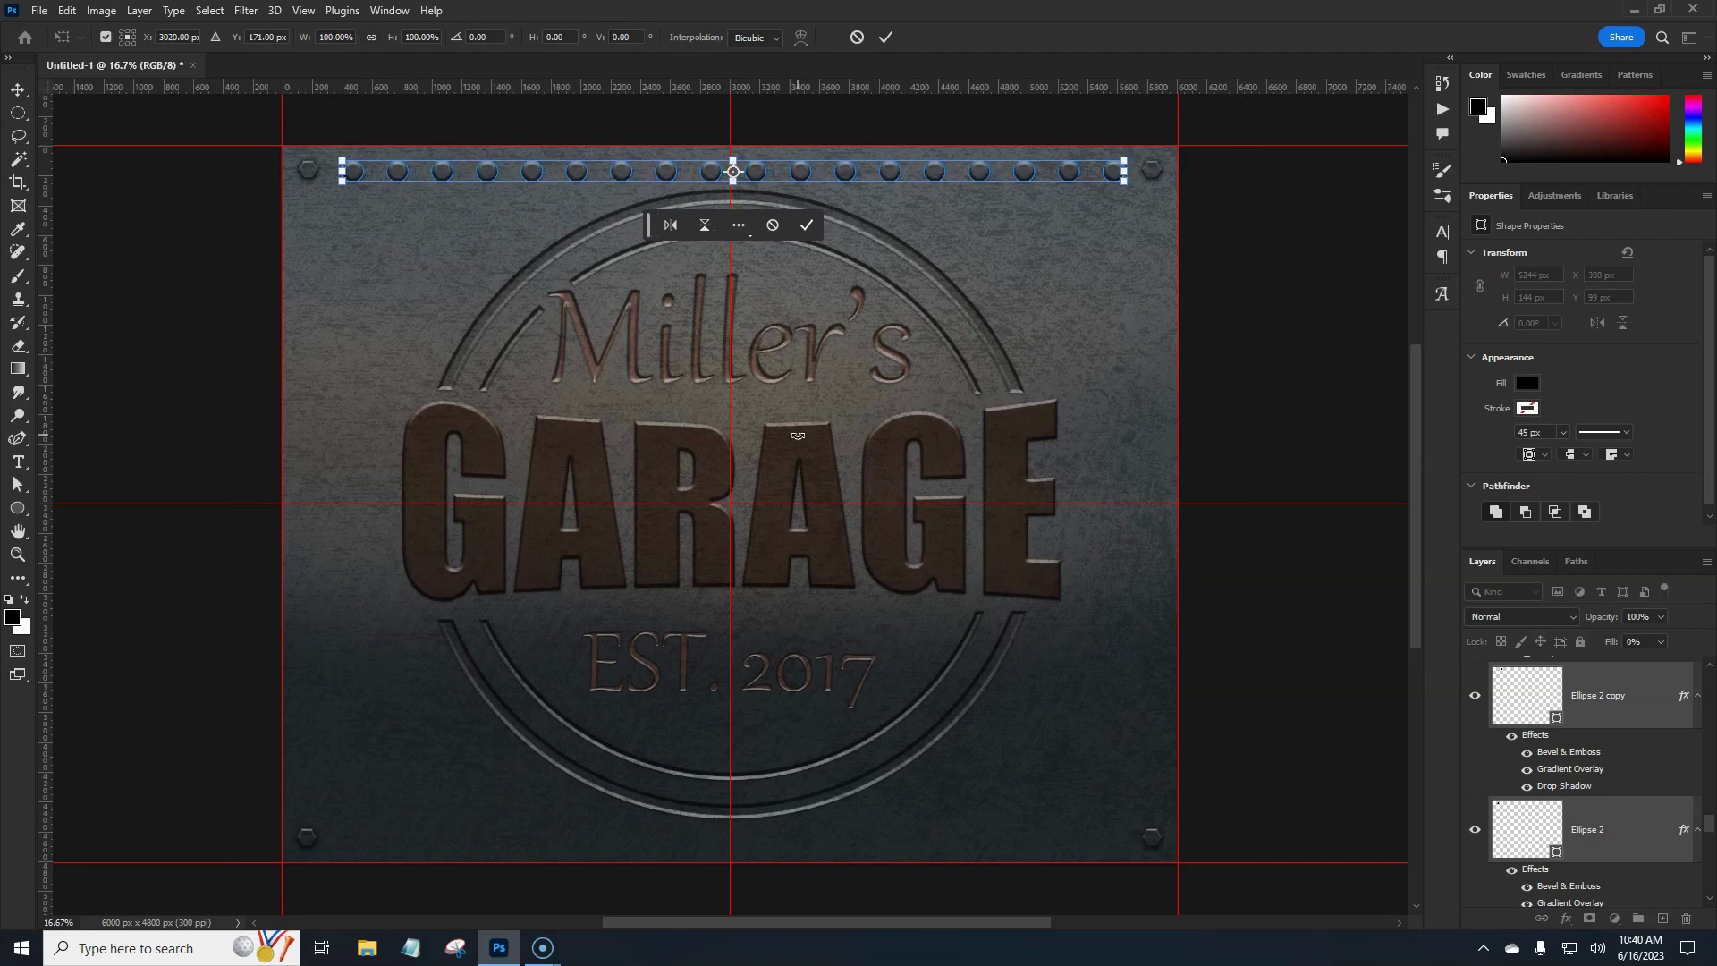
key(shift+Left)
key(shift+Left)
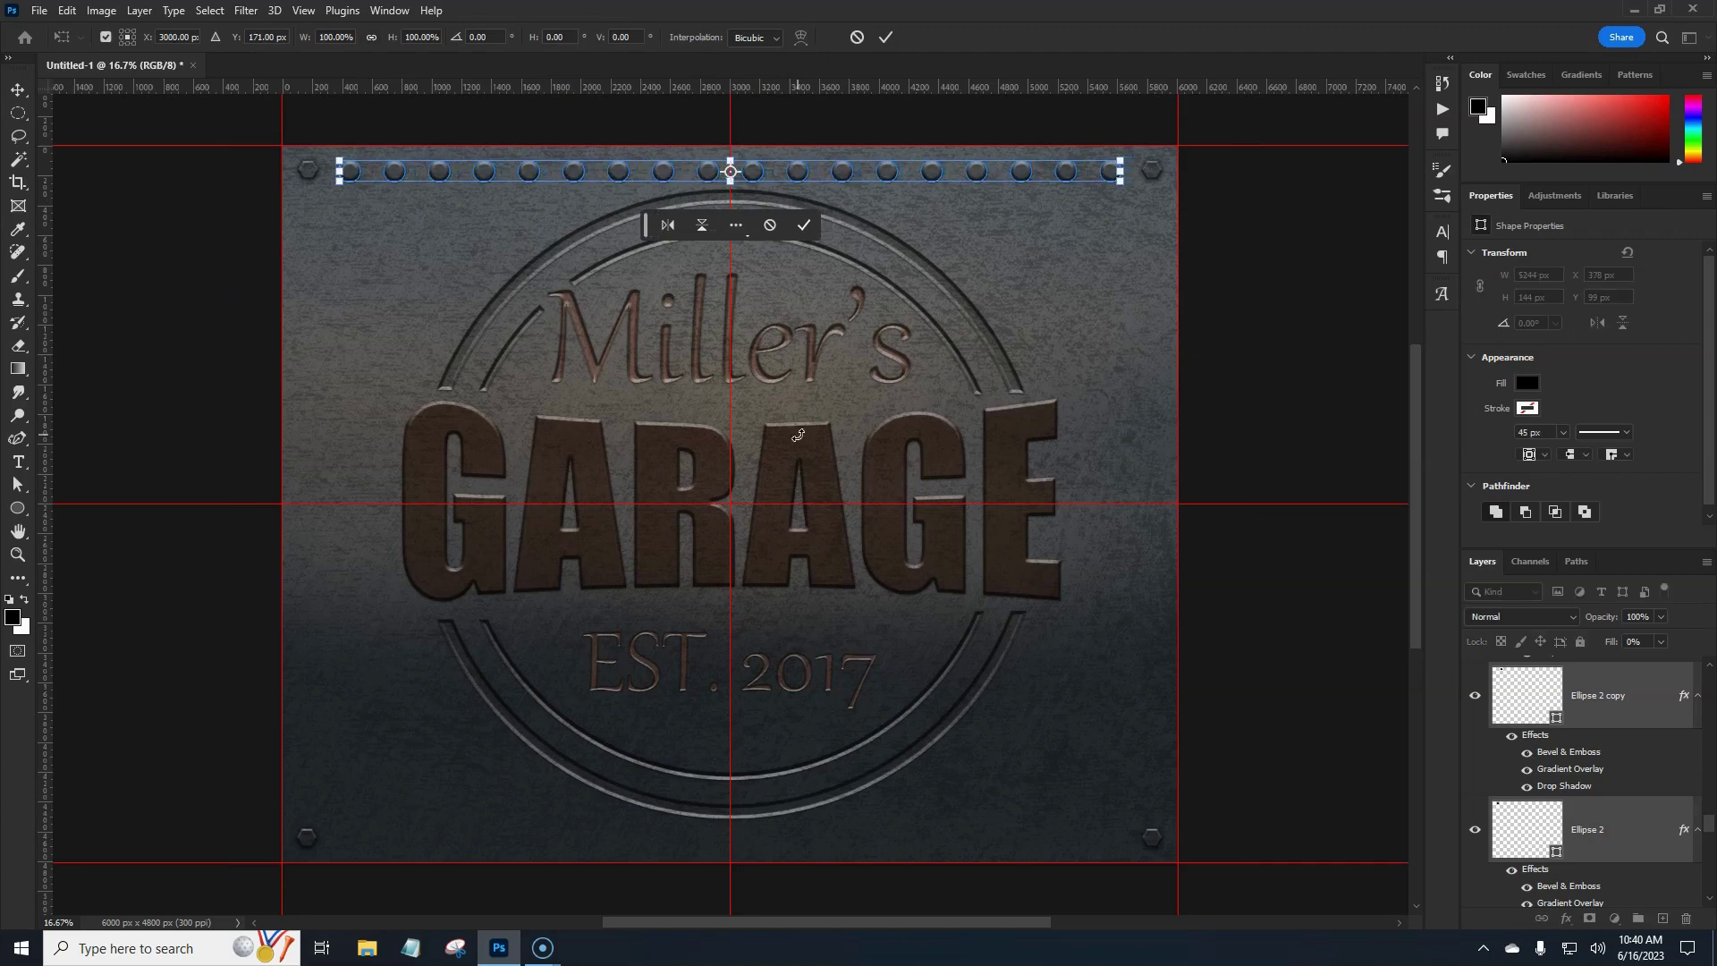
key(Return)
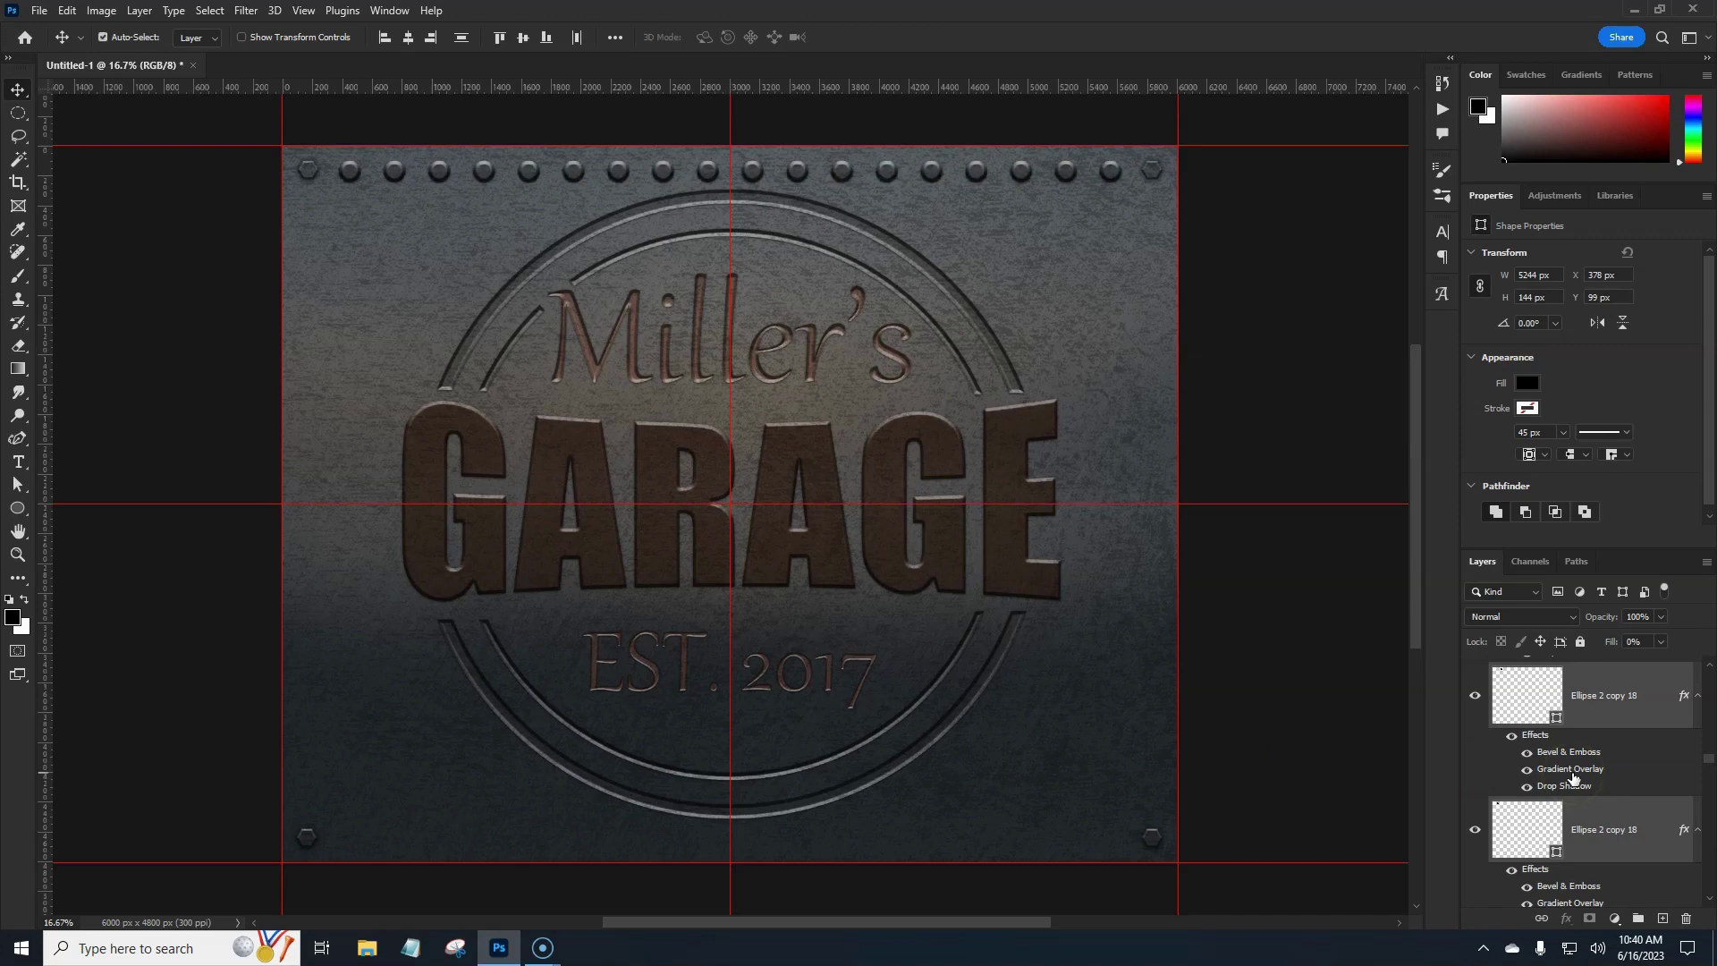
Step: Duplicate the rivet row and move the copy straight down between the lower corner bolts, centred at Y 4638 px
key(ctrl+t)
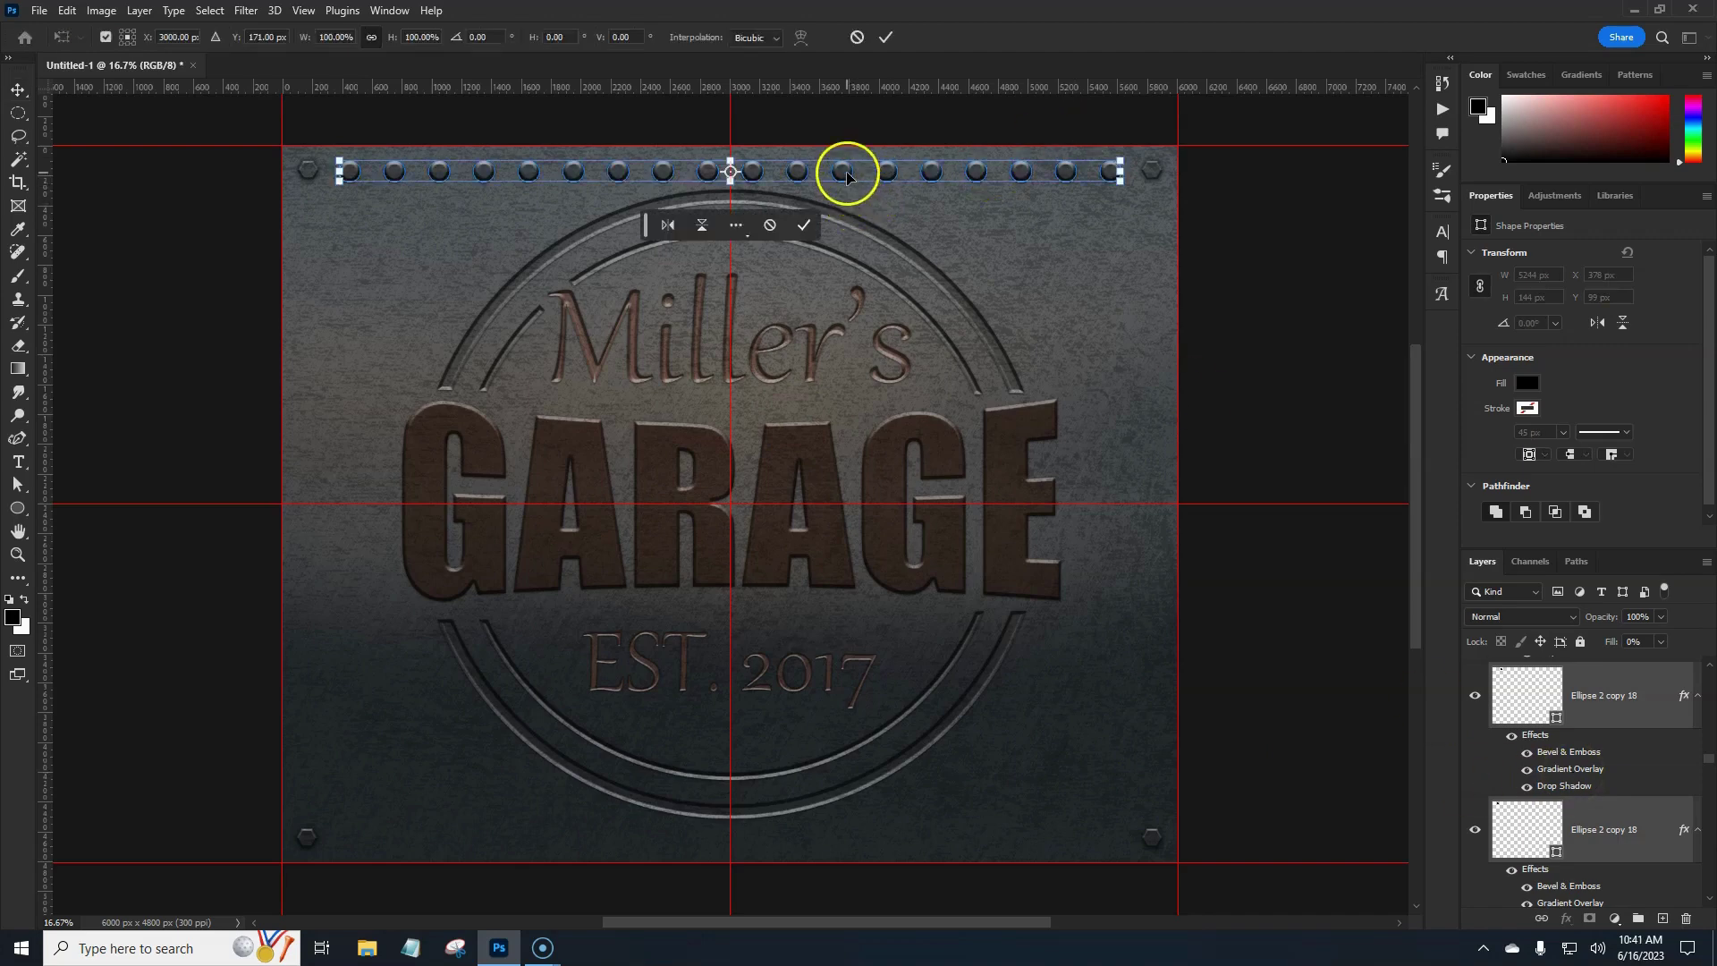
drag(843, 170, 863, 834)
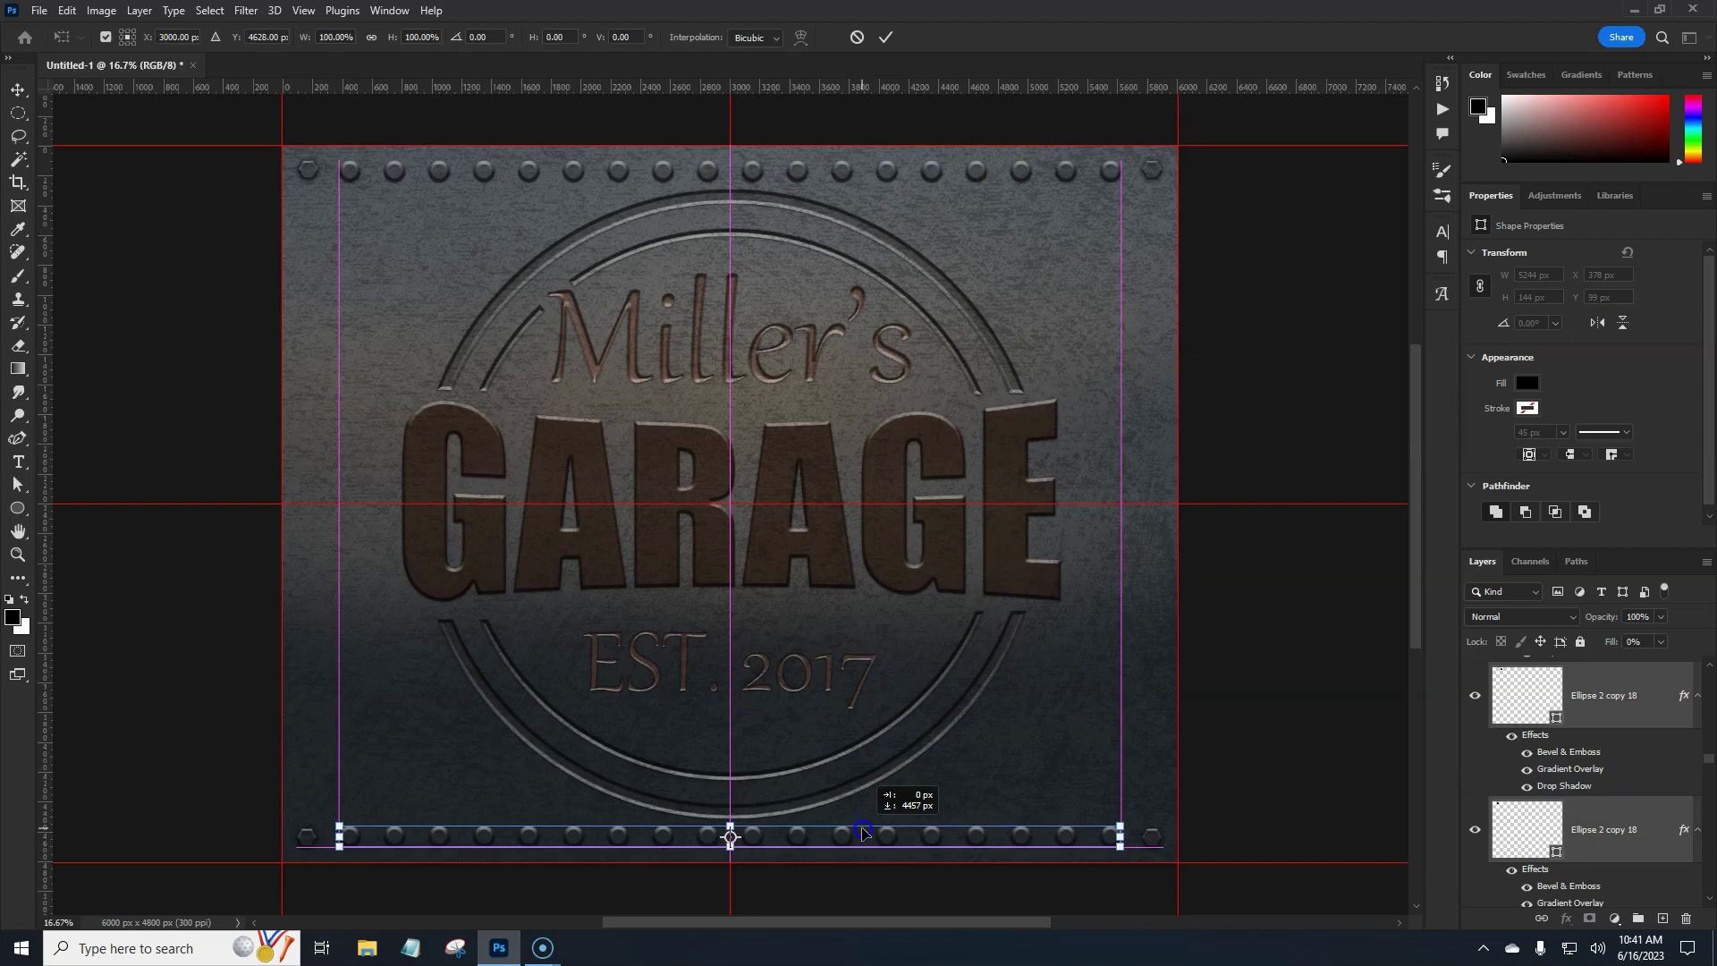
drag(862, 834, 862, 837)
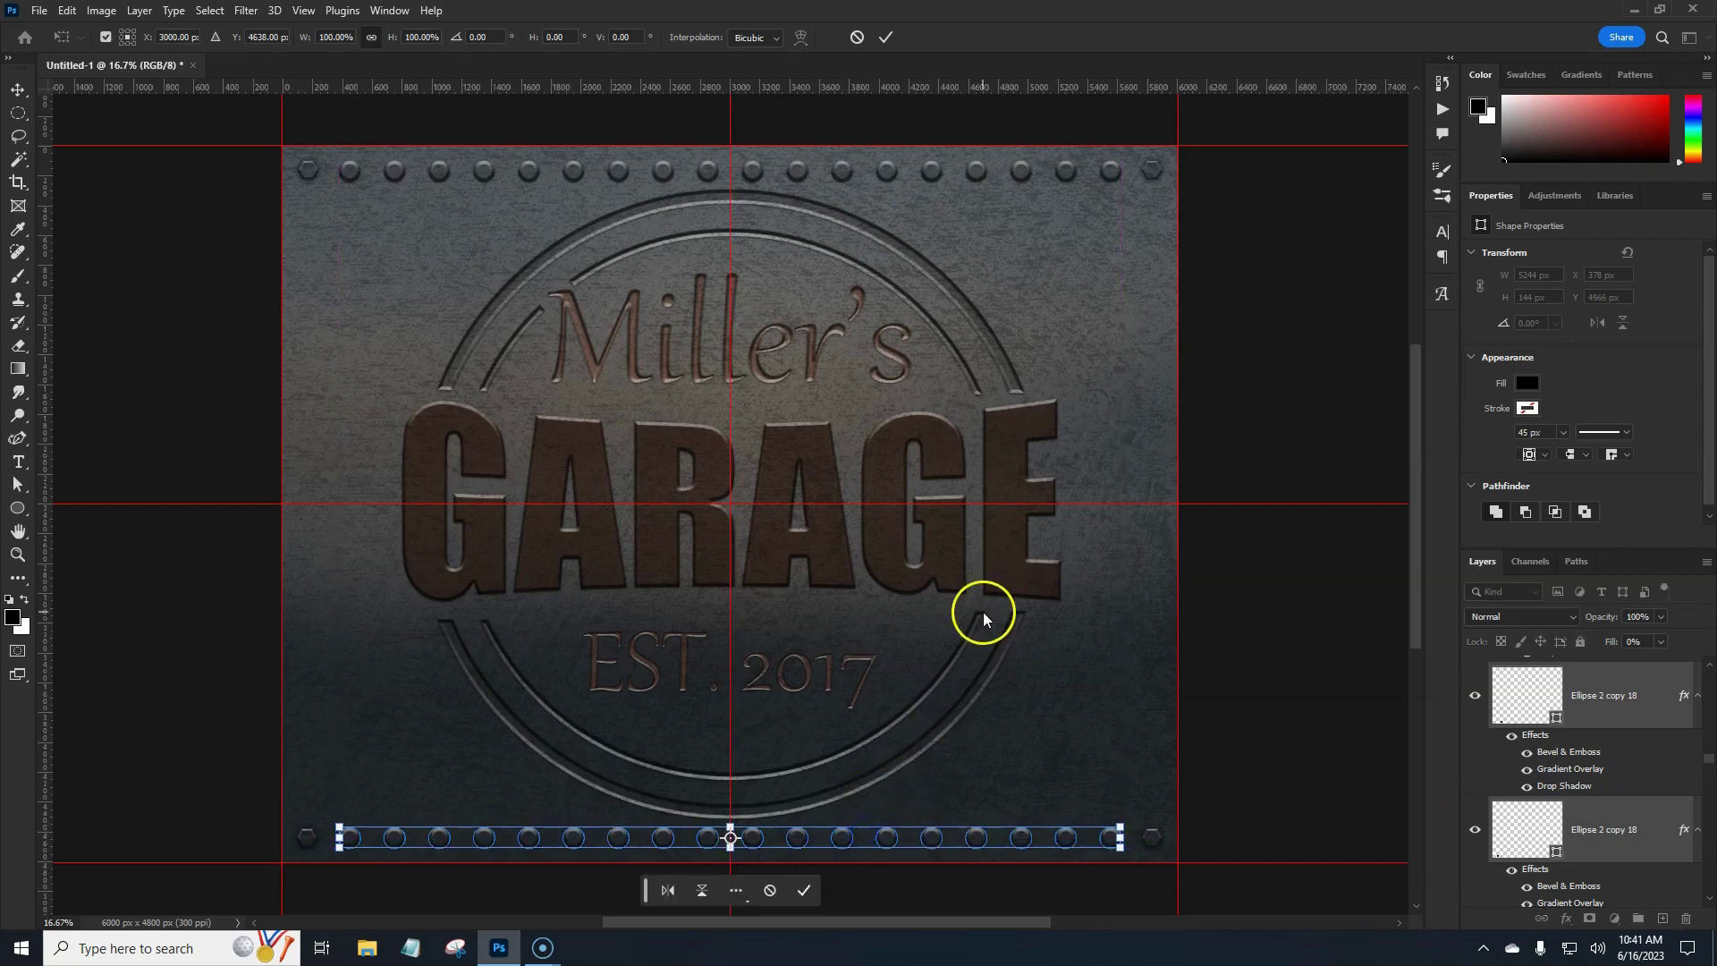
key(Return)
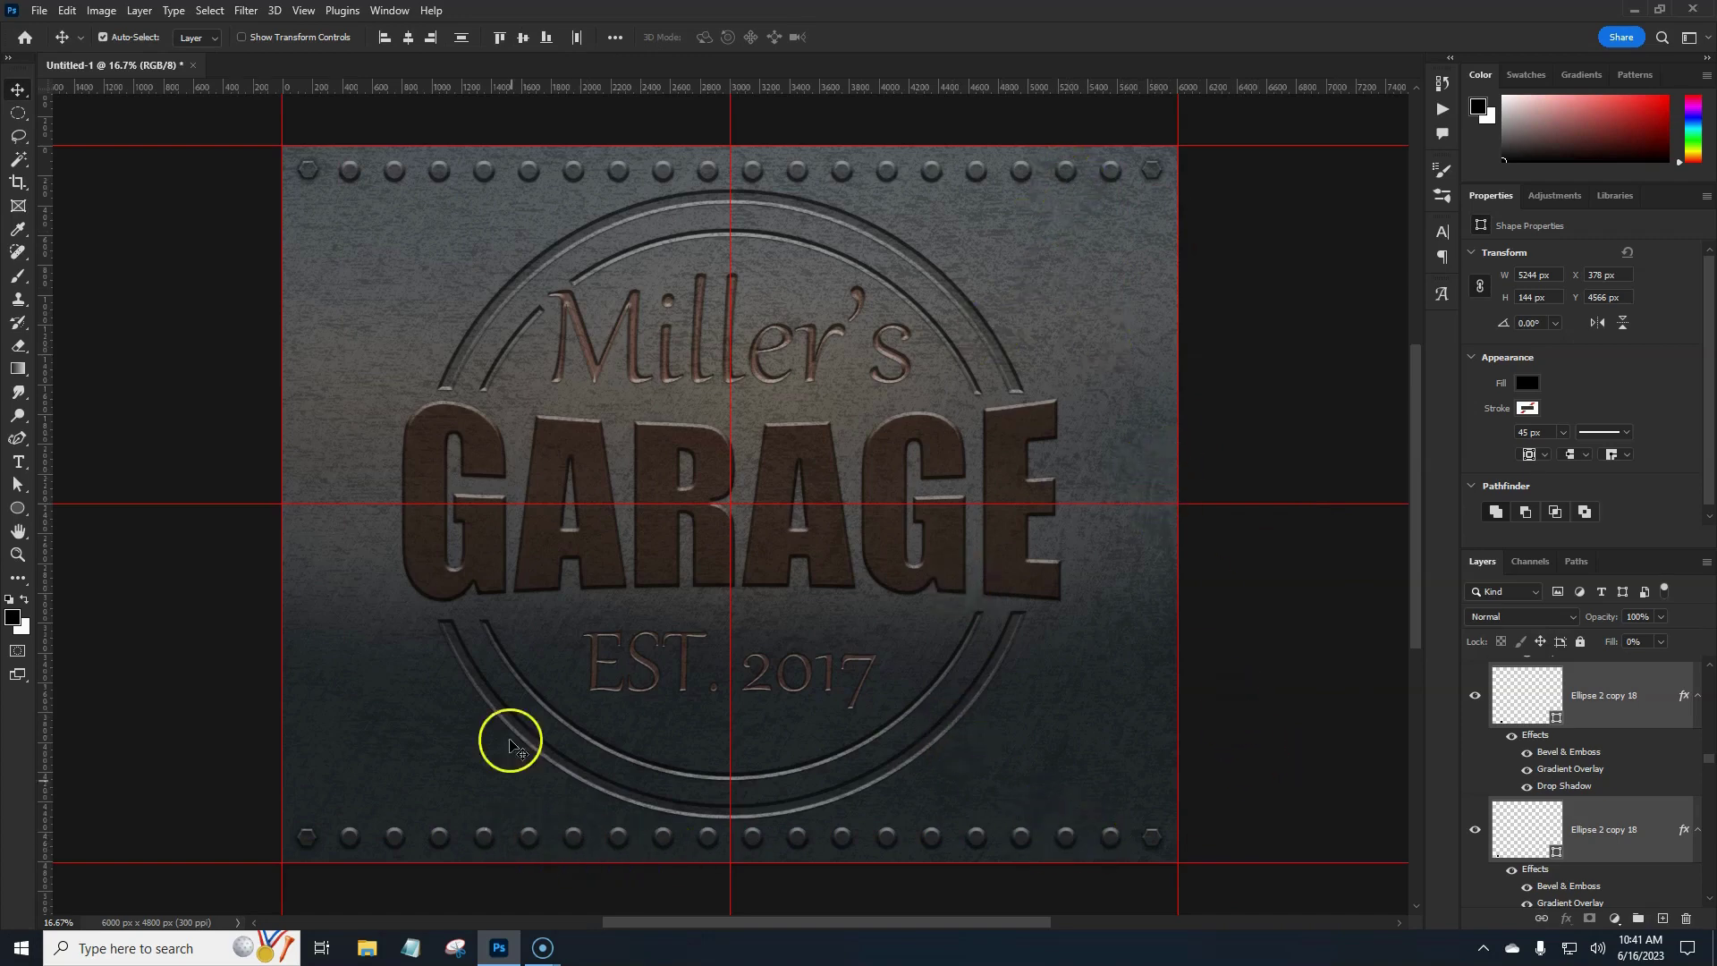
click(310, 181)
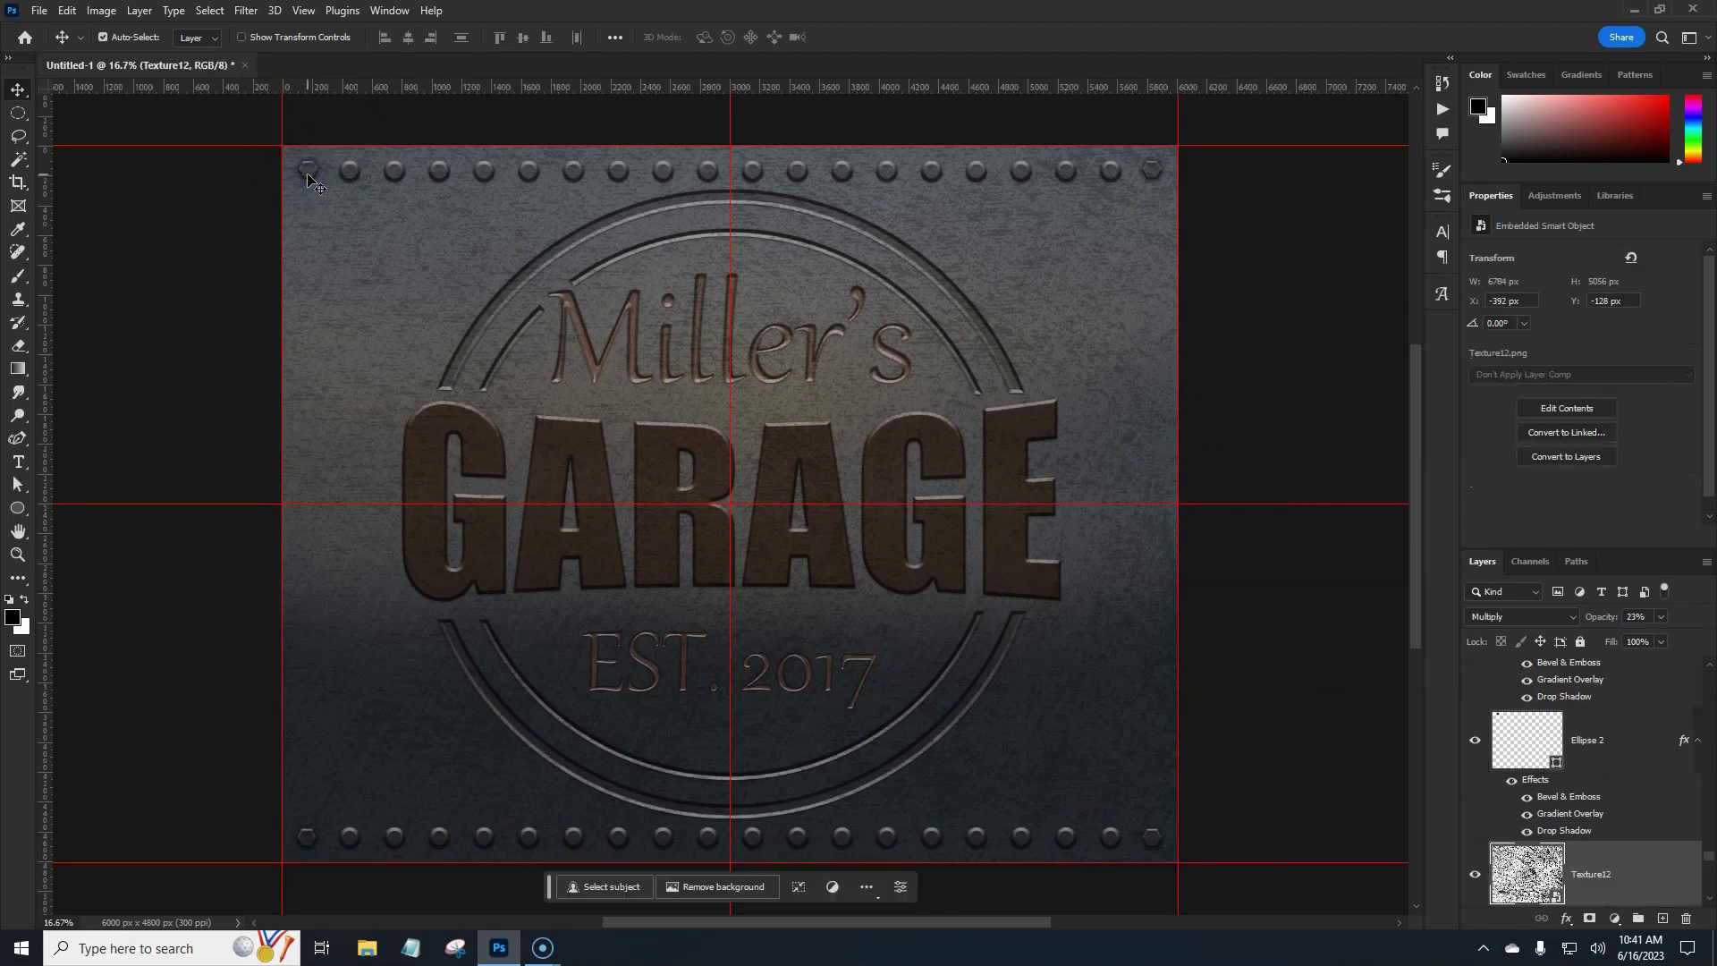
key(Down)
key(Down)
key(Down)
key(Down)
key(Down)
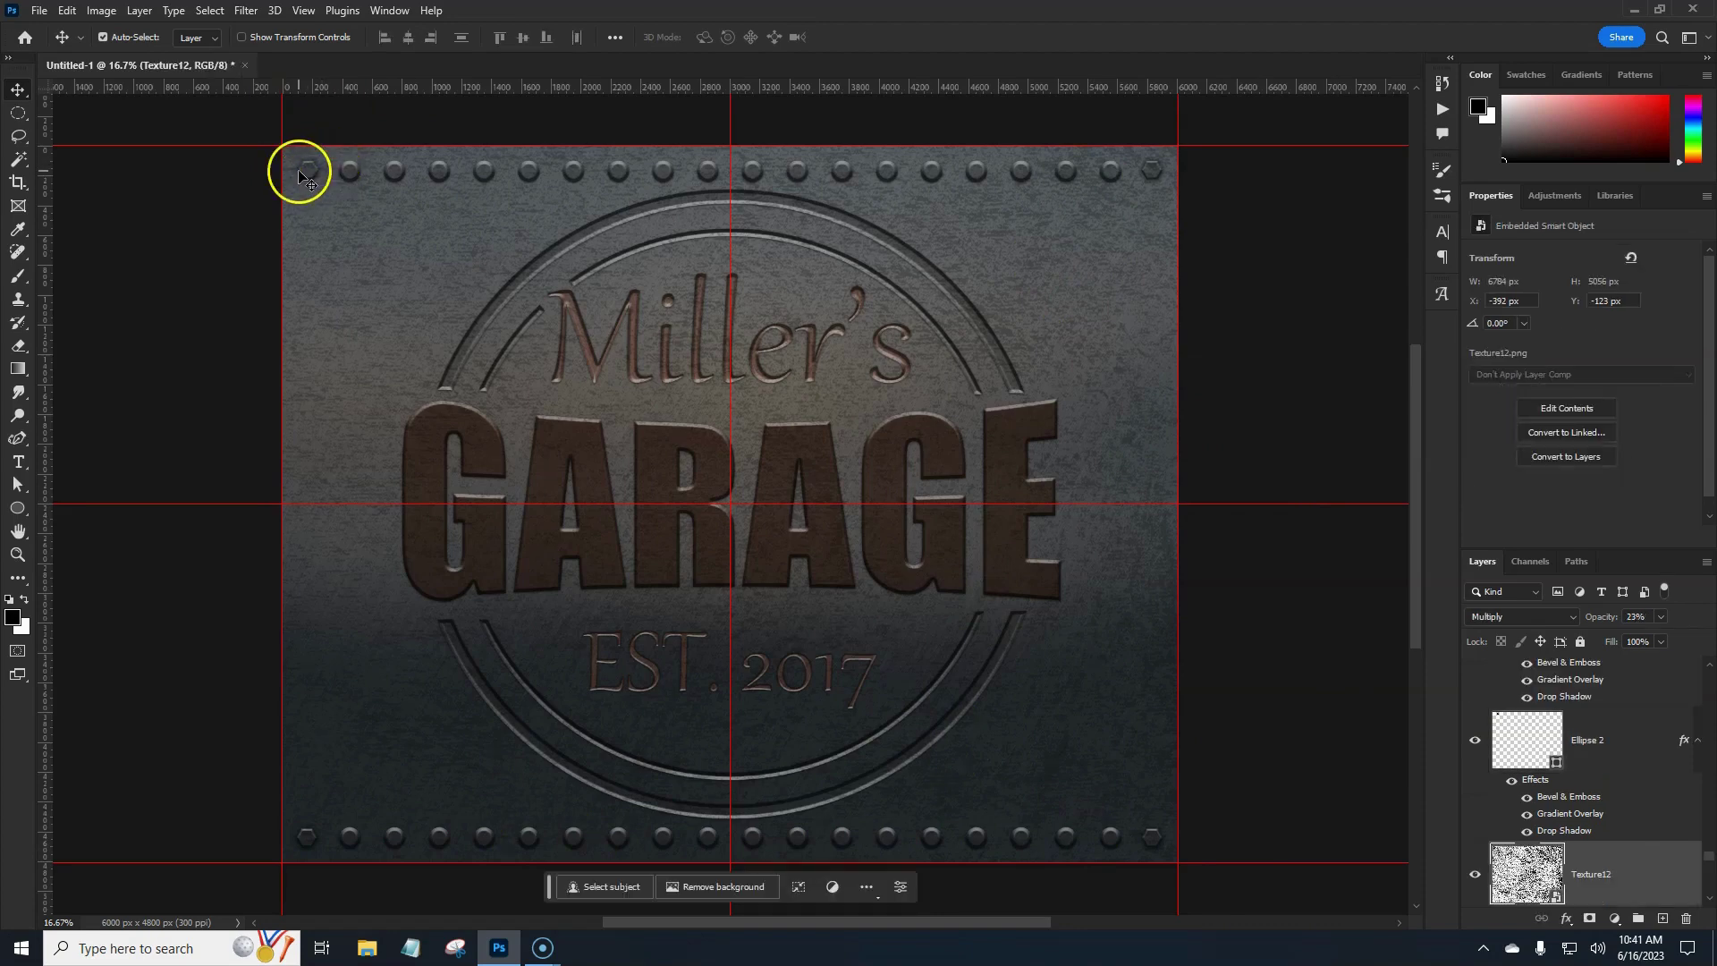
key(ctrl+z)
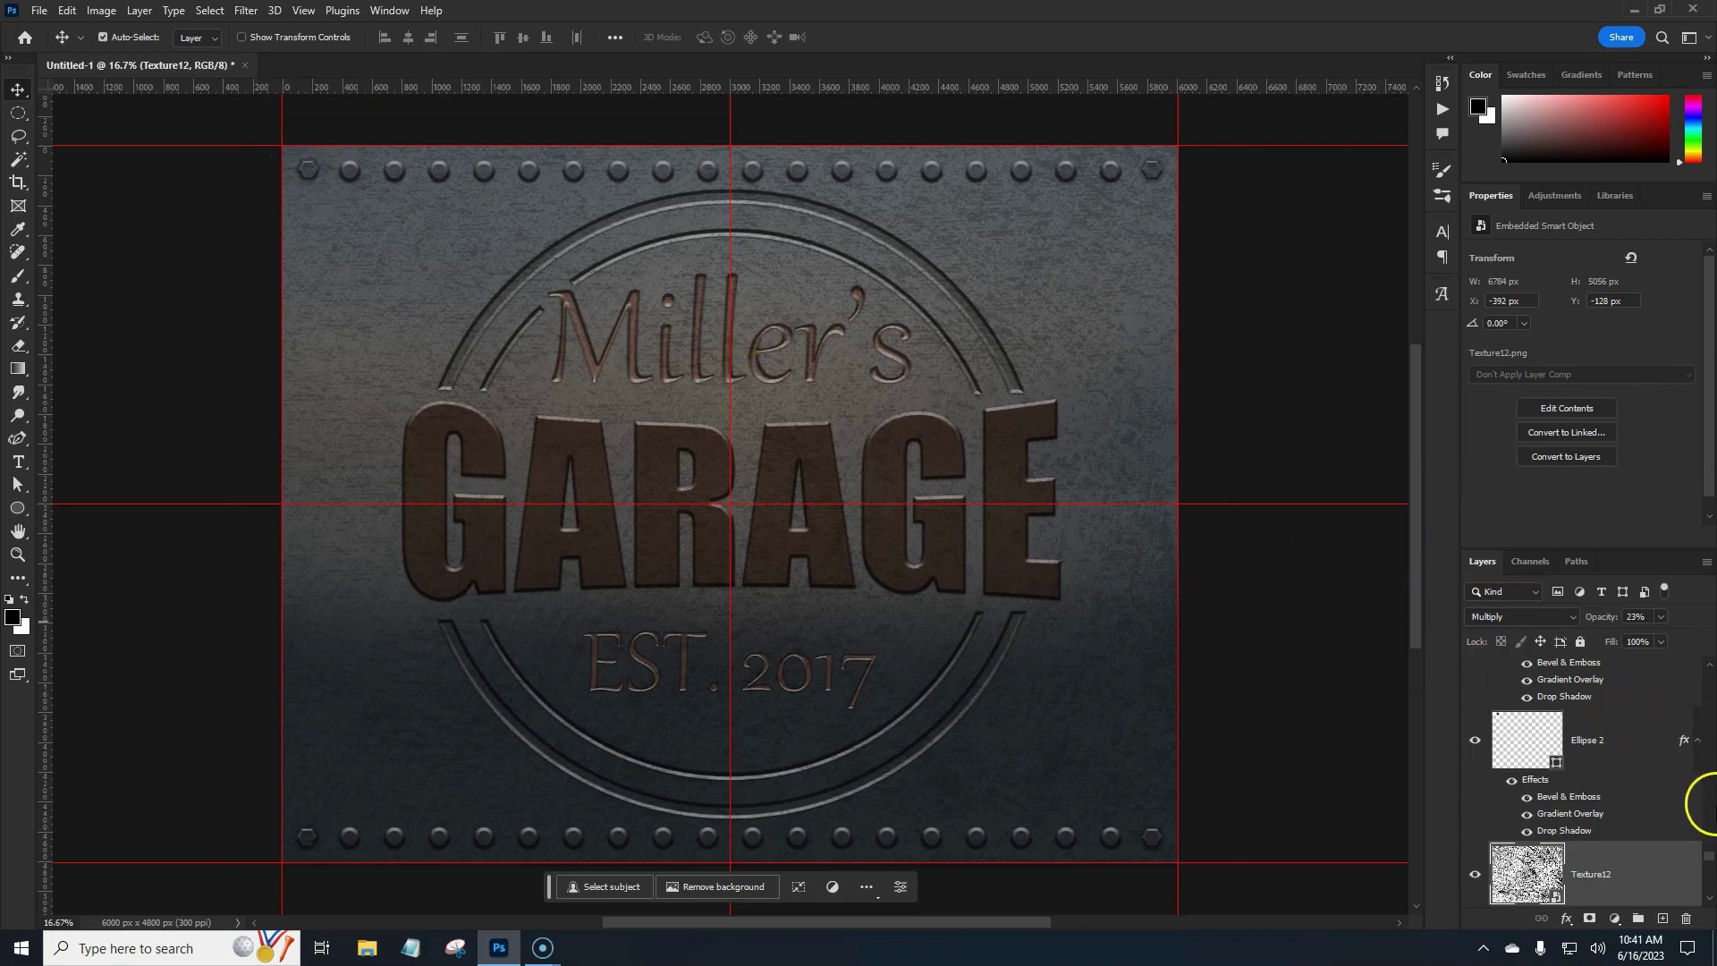
Step: Expand the bolt heads group and toggle layer visibility to identify the upper corner bolts, selecting Polygon 1 copy 3 and Polygon 1
scroll(1636, 819, down, 2)
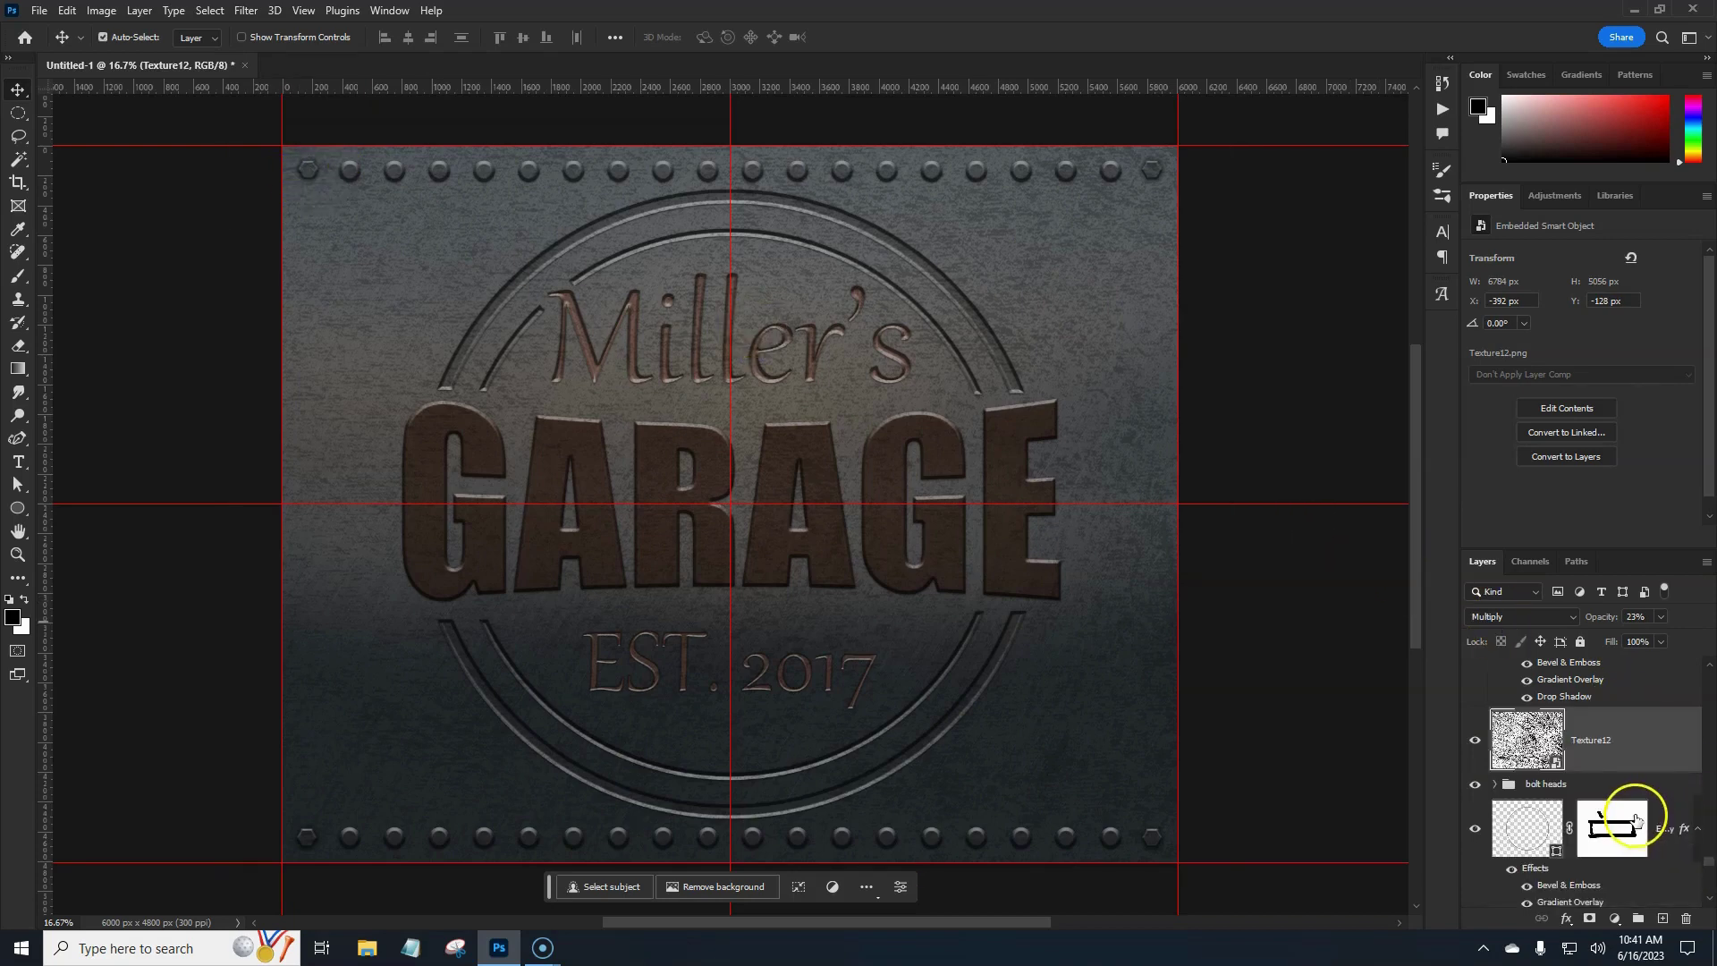
click(1554, 785)
click(1492, 785)
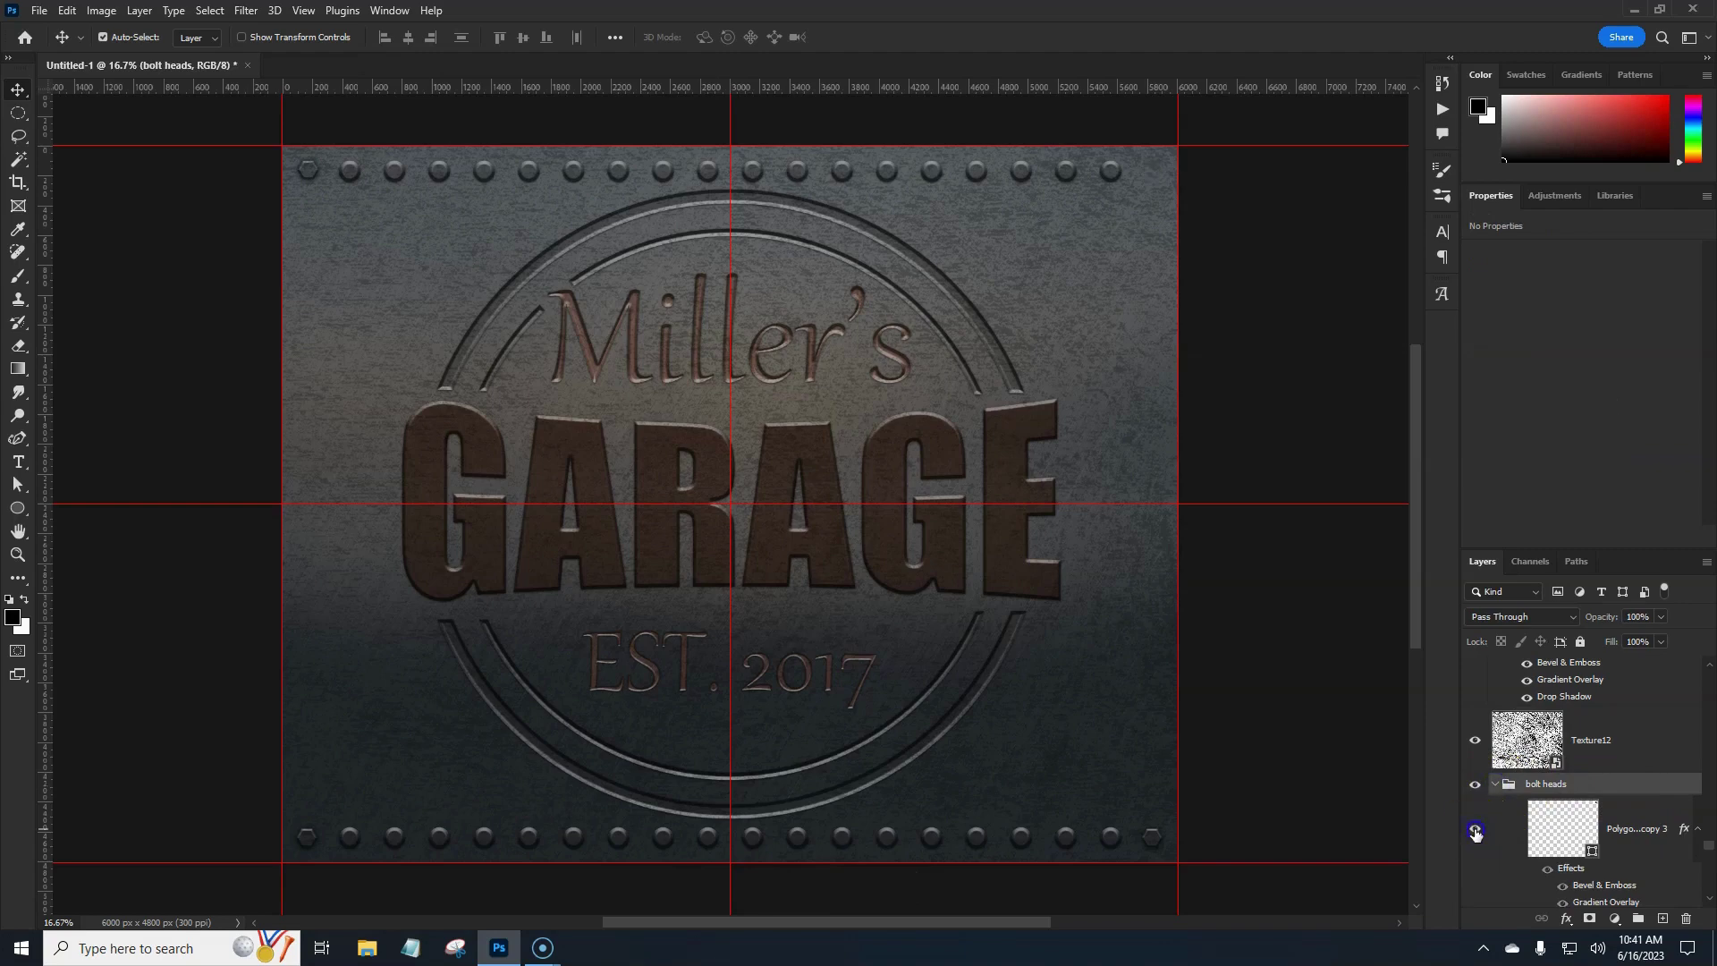
click(1494, 827)
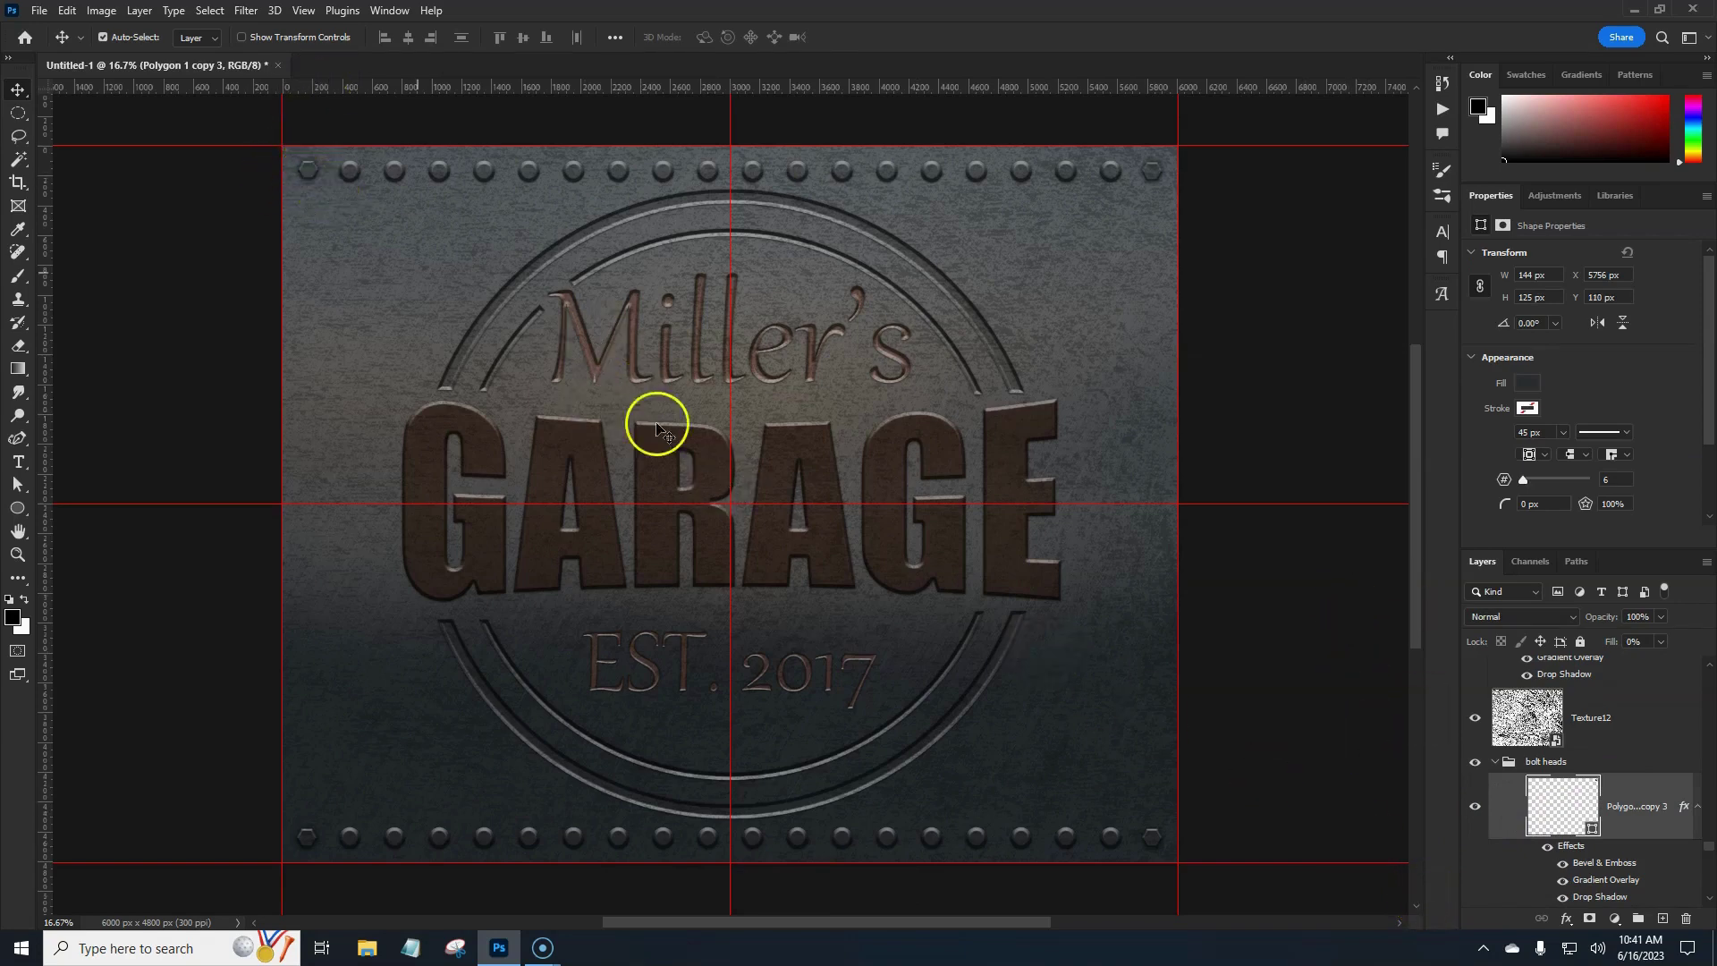
scroll(1556, 786, down, 2)
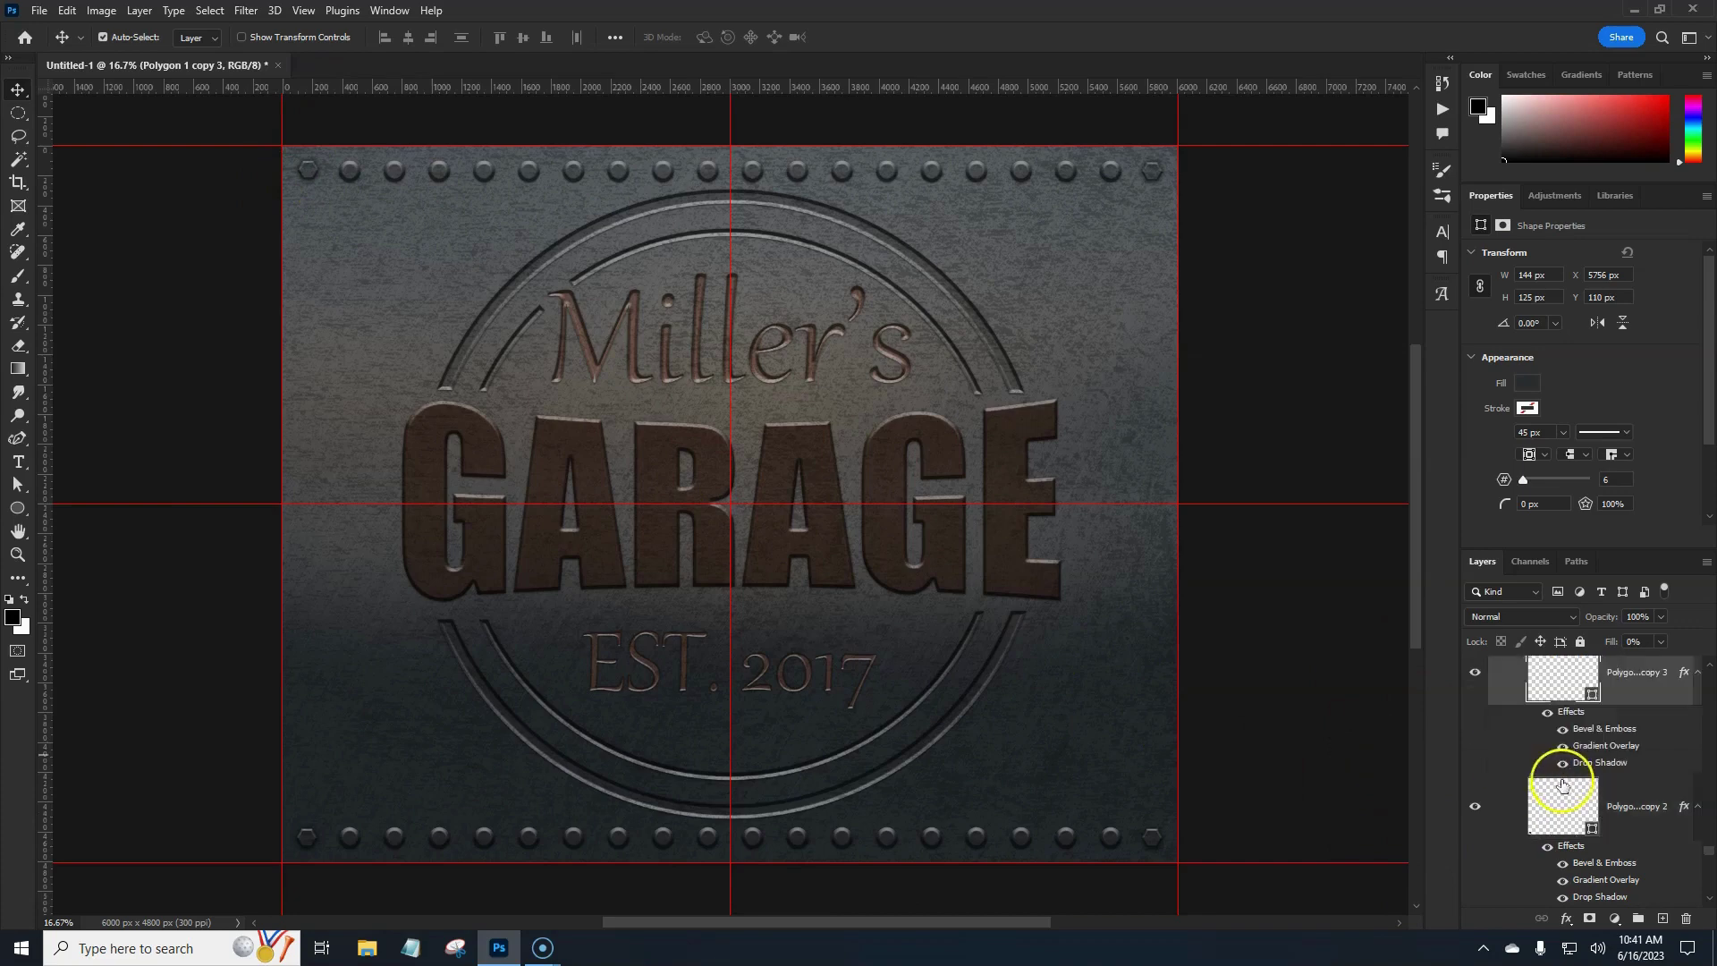
click(1474, 808)
scroll(1474, 813, down, 2)
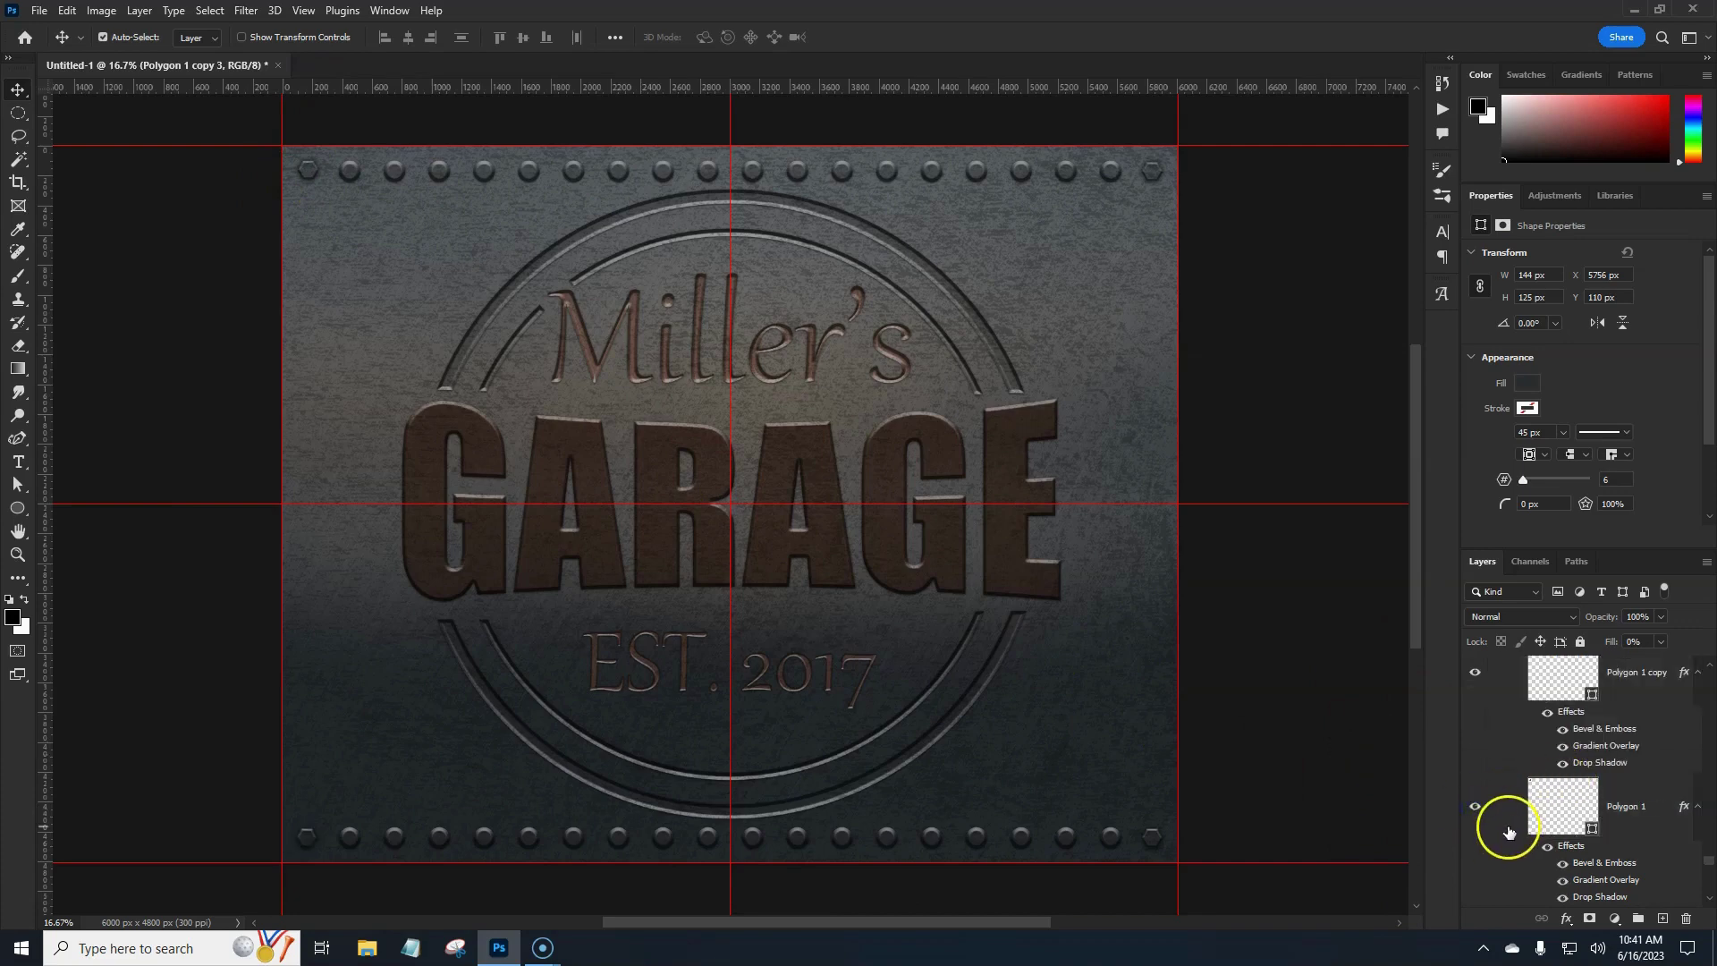
click(1474, 809)
click(1475, 810)
click(1511, 807)
click(1291, 859)
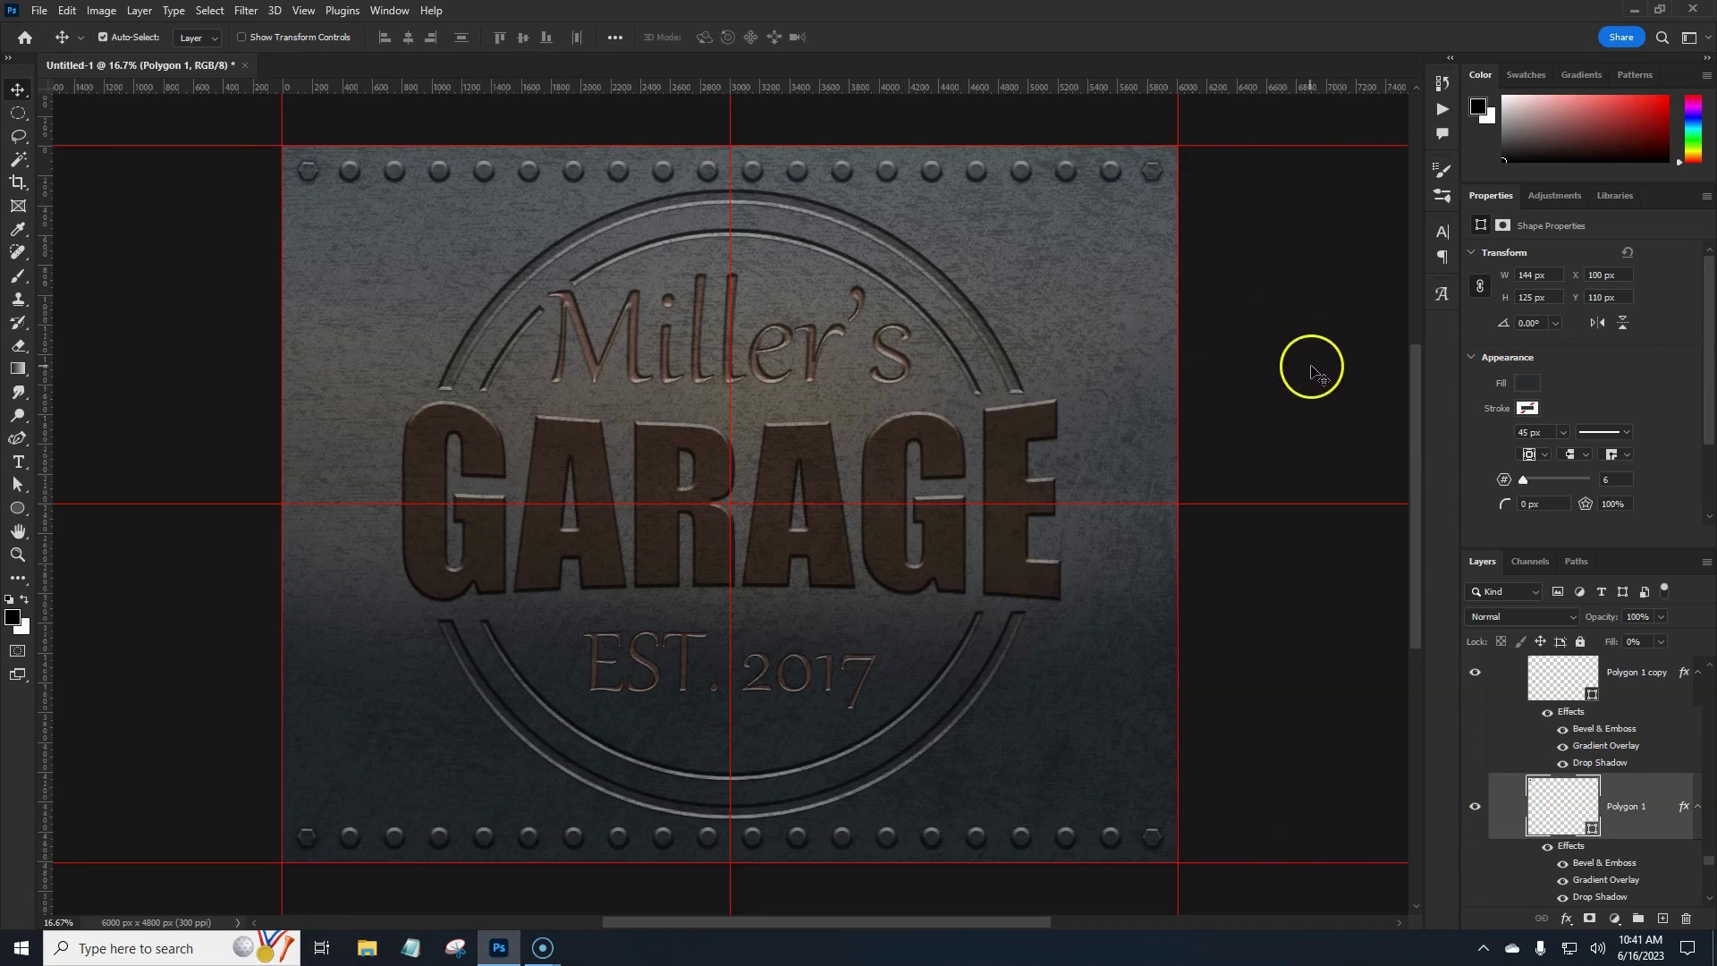
Step: Duplicate the last rivet of the lower row and move the copy outside the ring's upper right, centred at about X 4506, Y 755 px
drag(1710, 865, 1708, 669)
click(1511, 693)
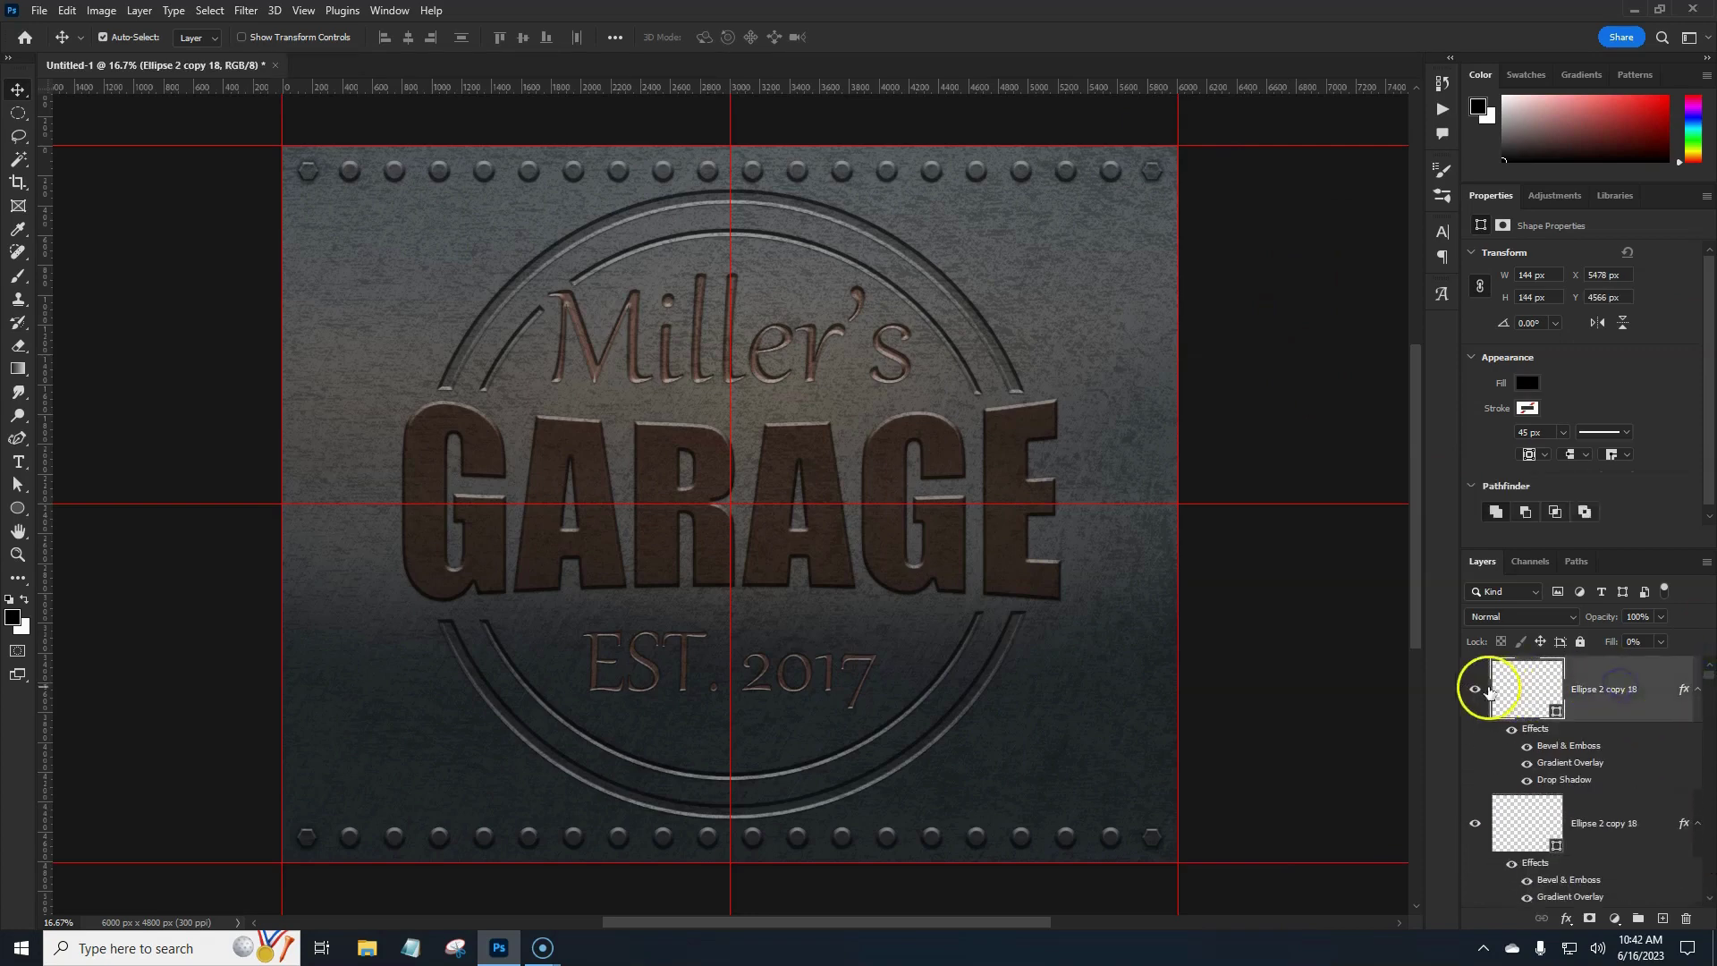
key(ctrl+j)
key(ctrl+t)
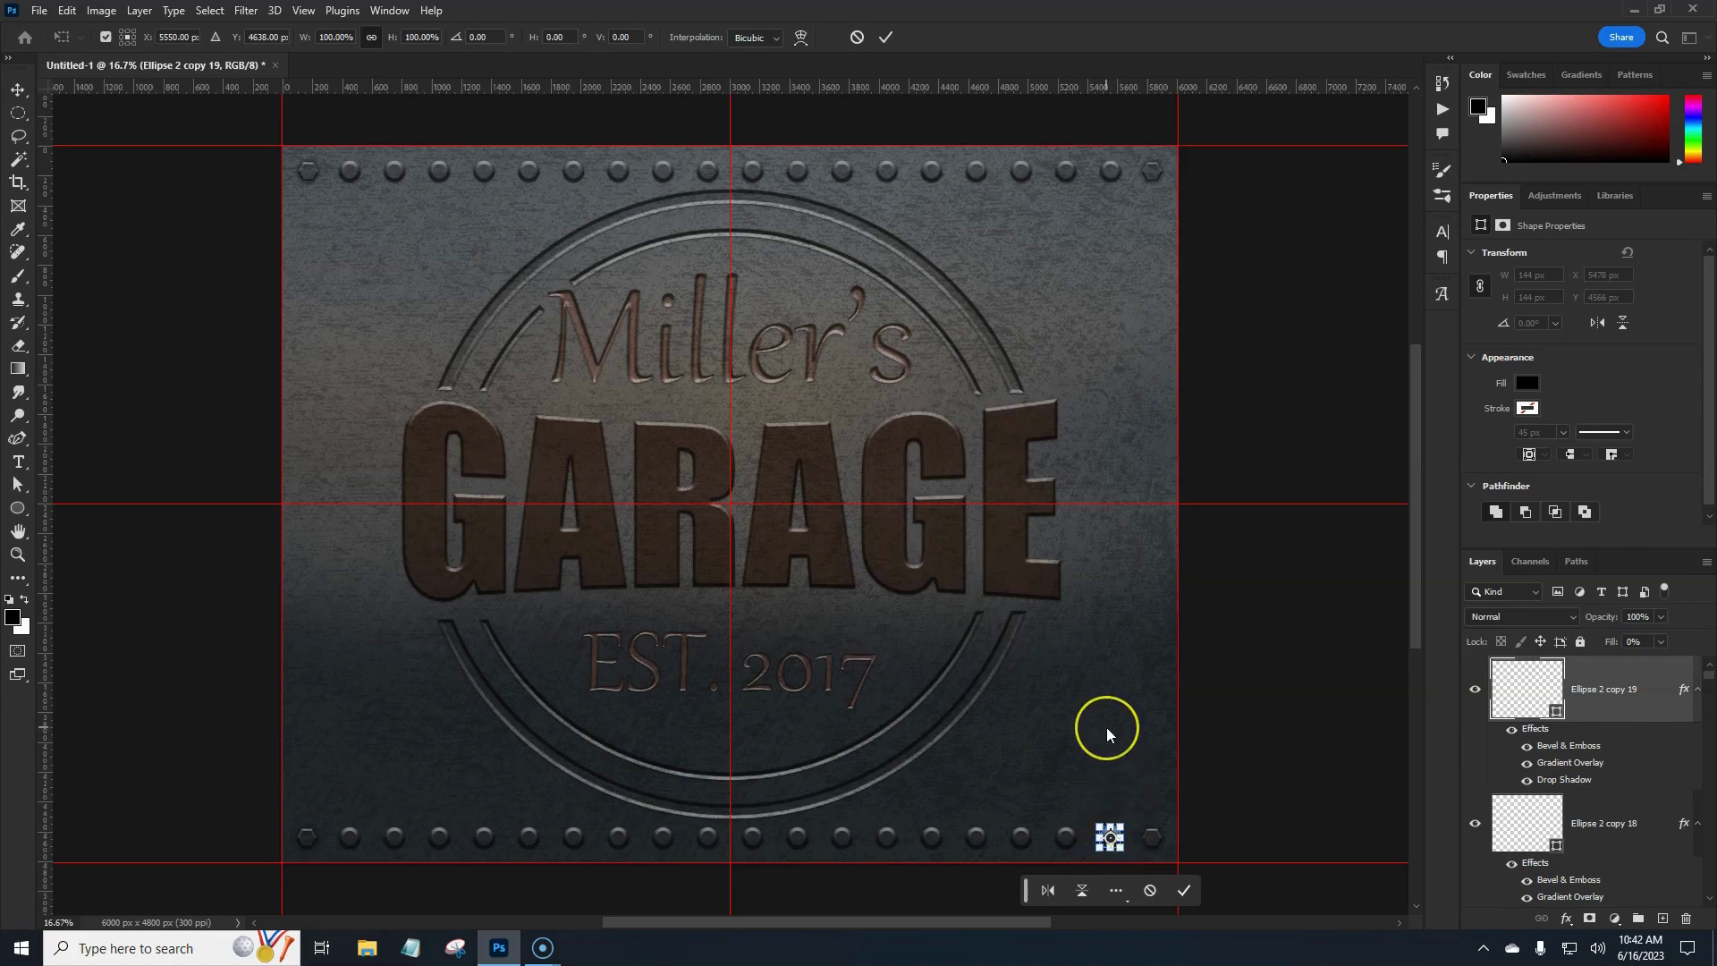
key(ctrl+plus)
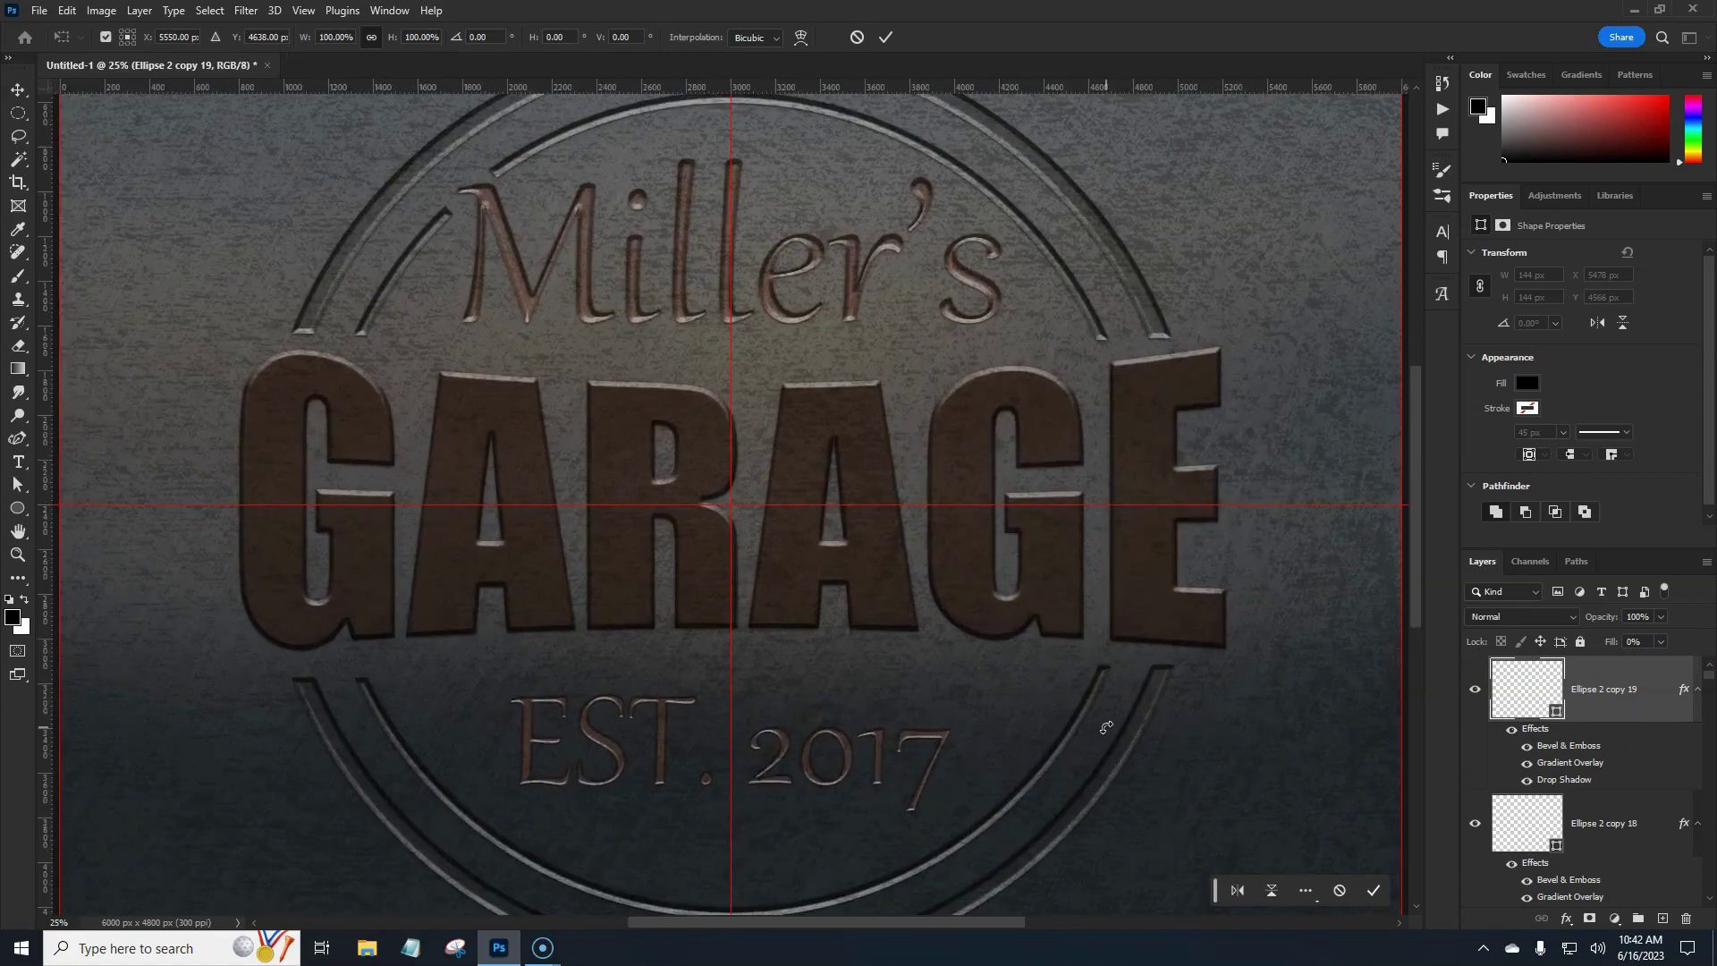
key(ctrl+plus)
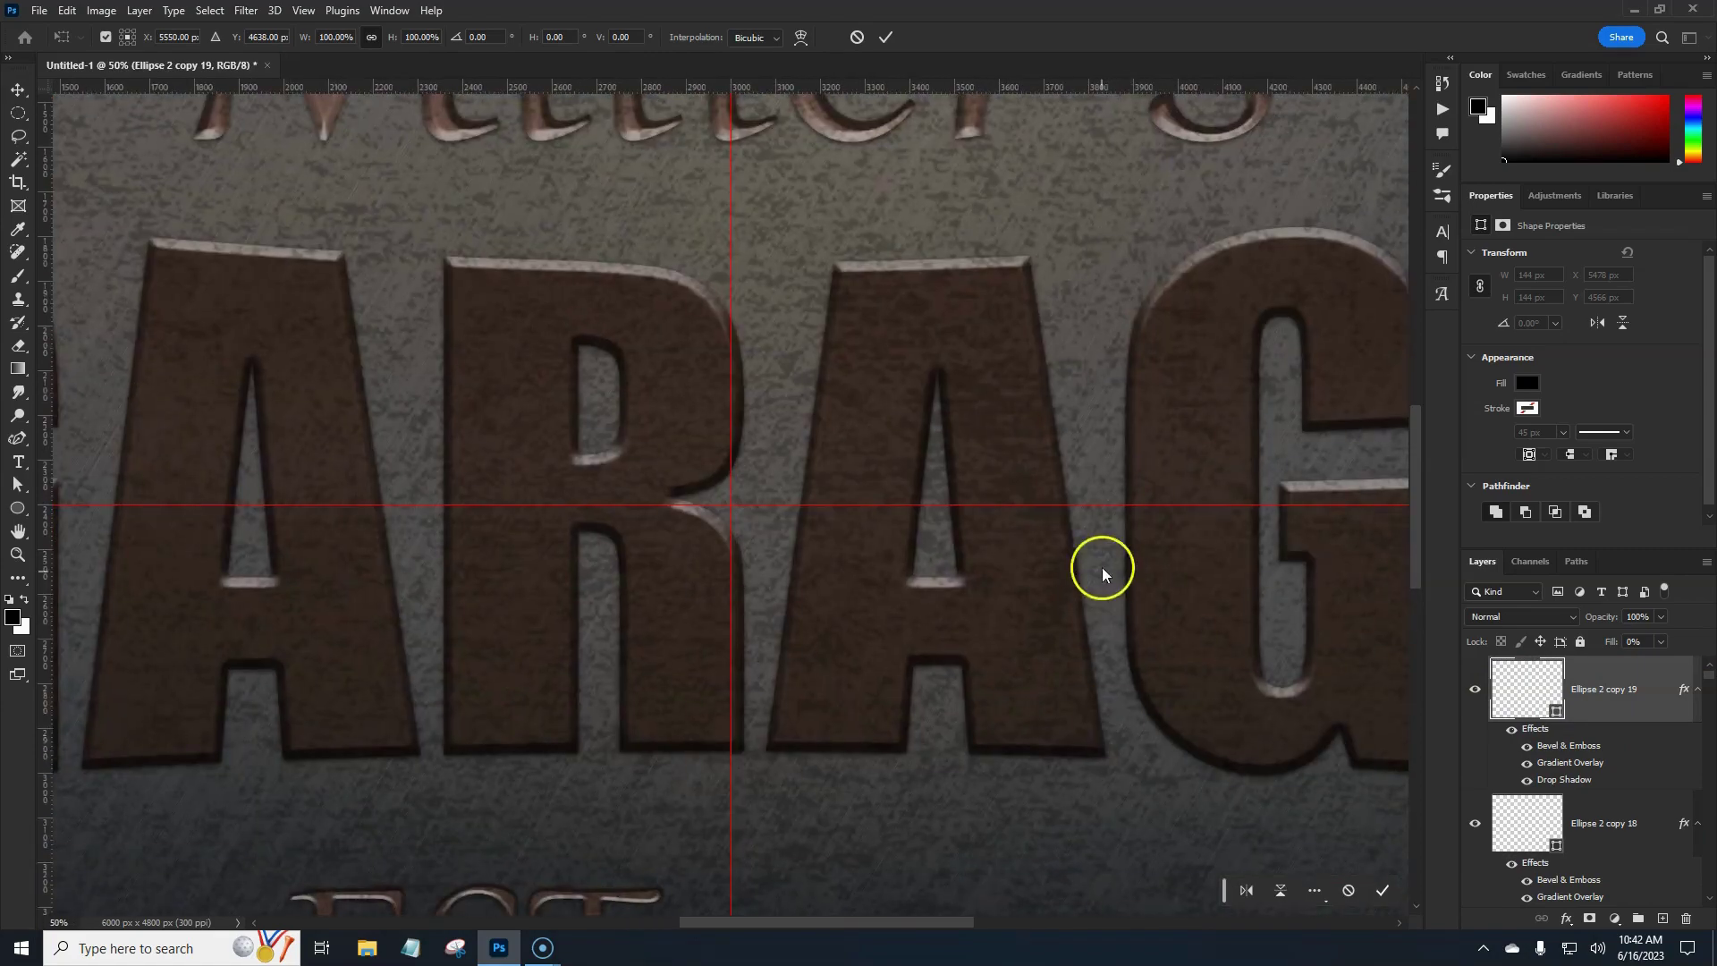
drag(1036, 544, 635, 295)
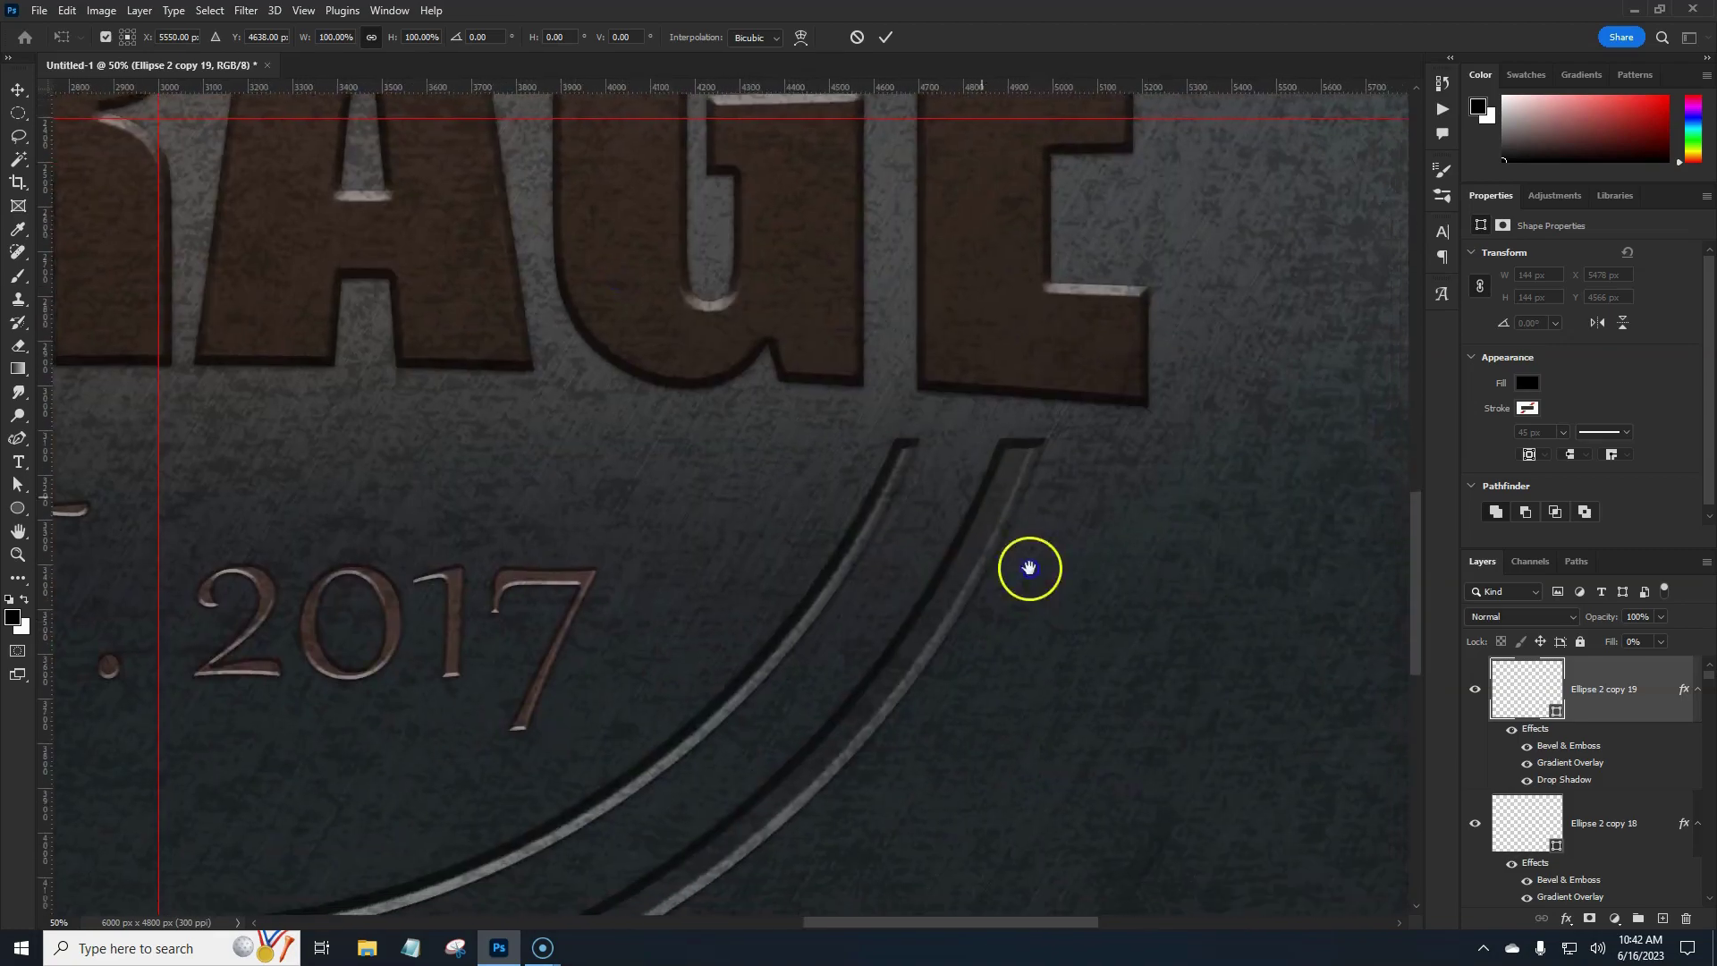
drag(1027, 567, 797, 348)
drag(1042, 844, 573, 181)
scroll(714, 281, down, 3)
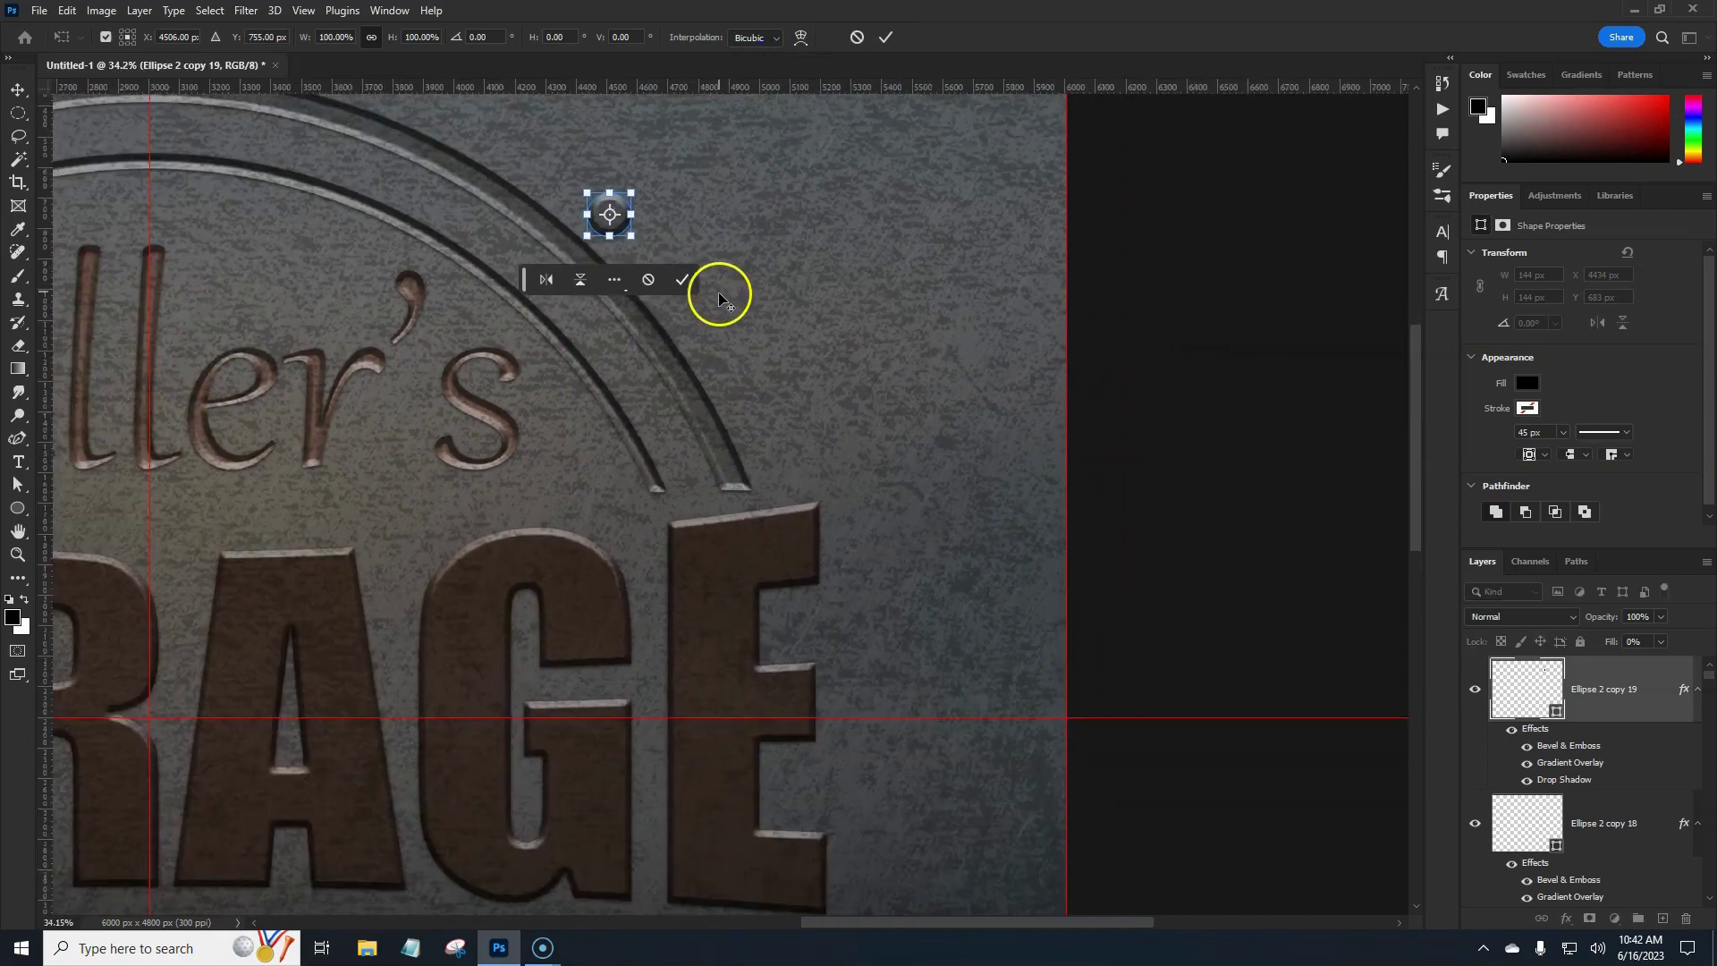
scroll(719, 294, down, 3)
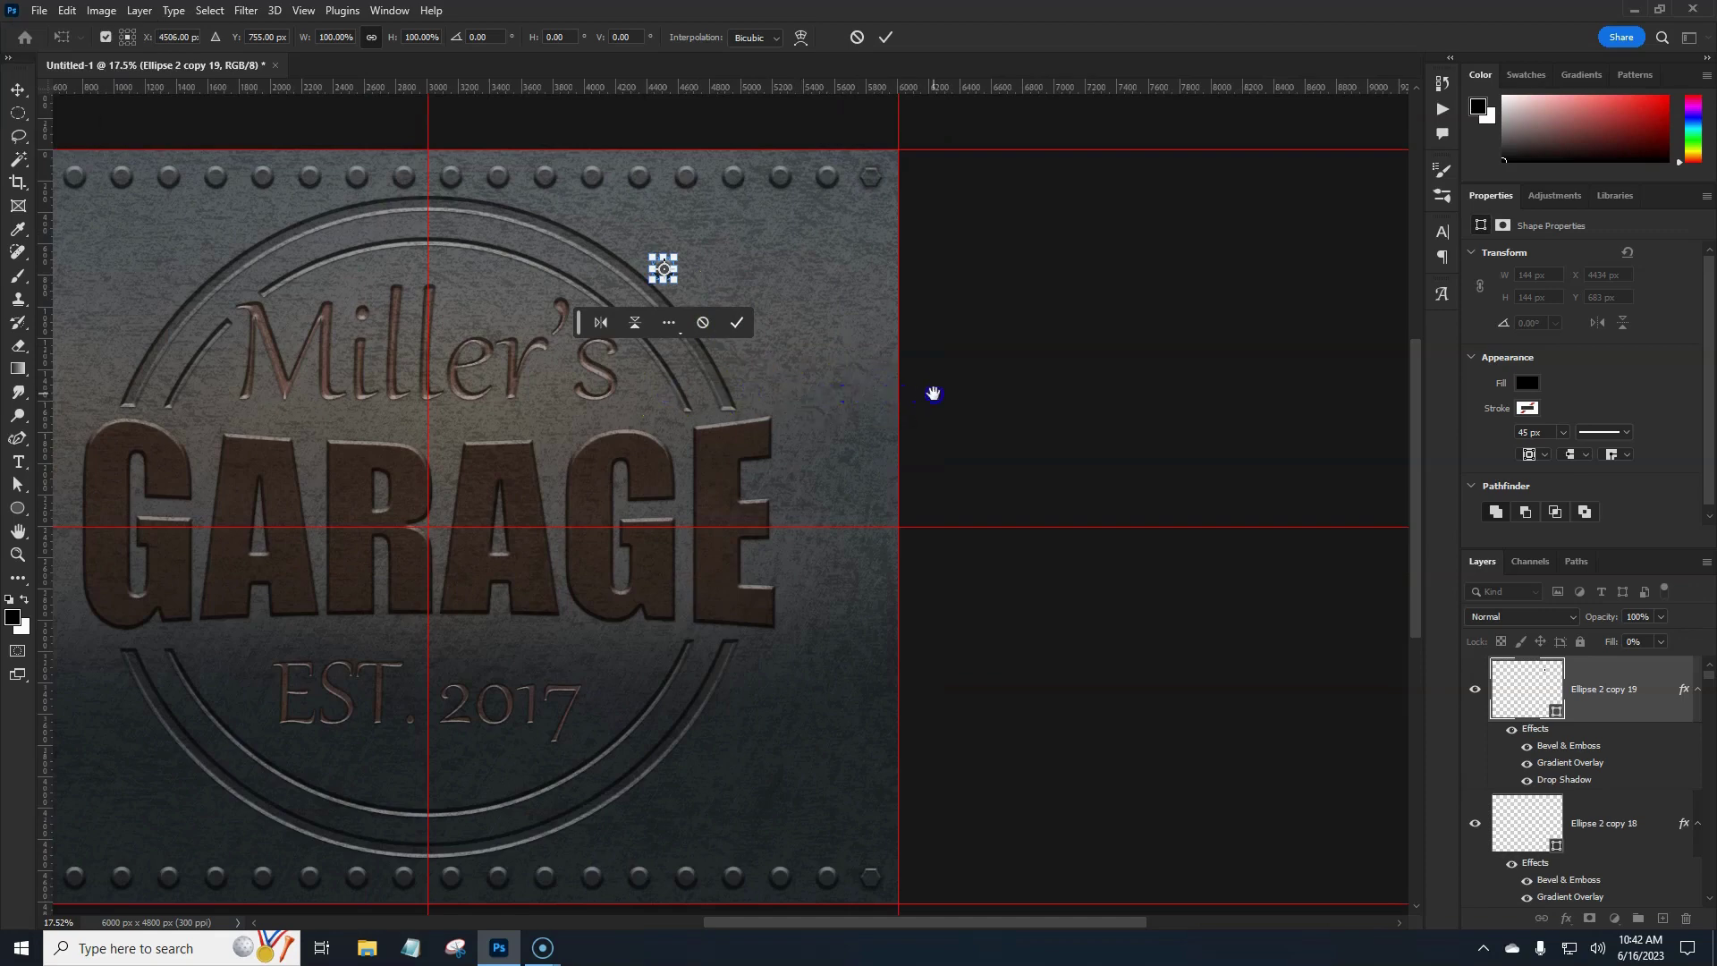
drag(595, 380, 824, 382)
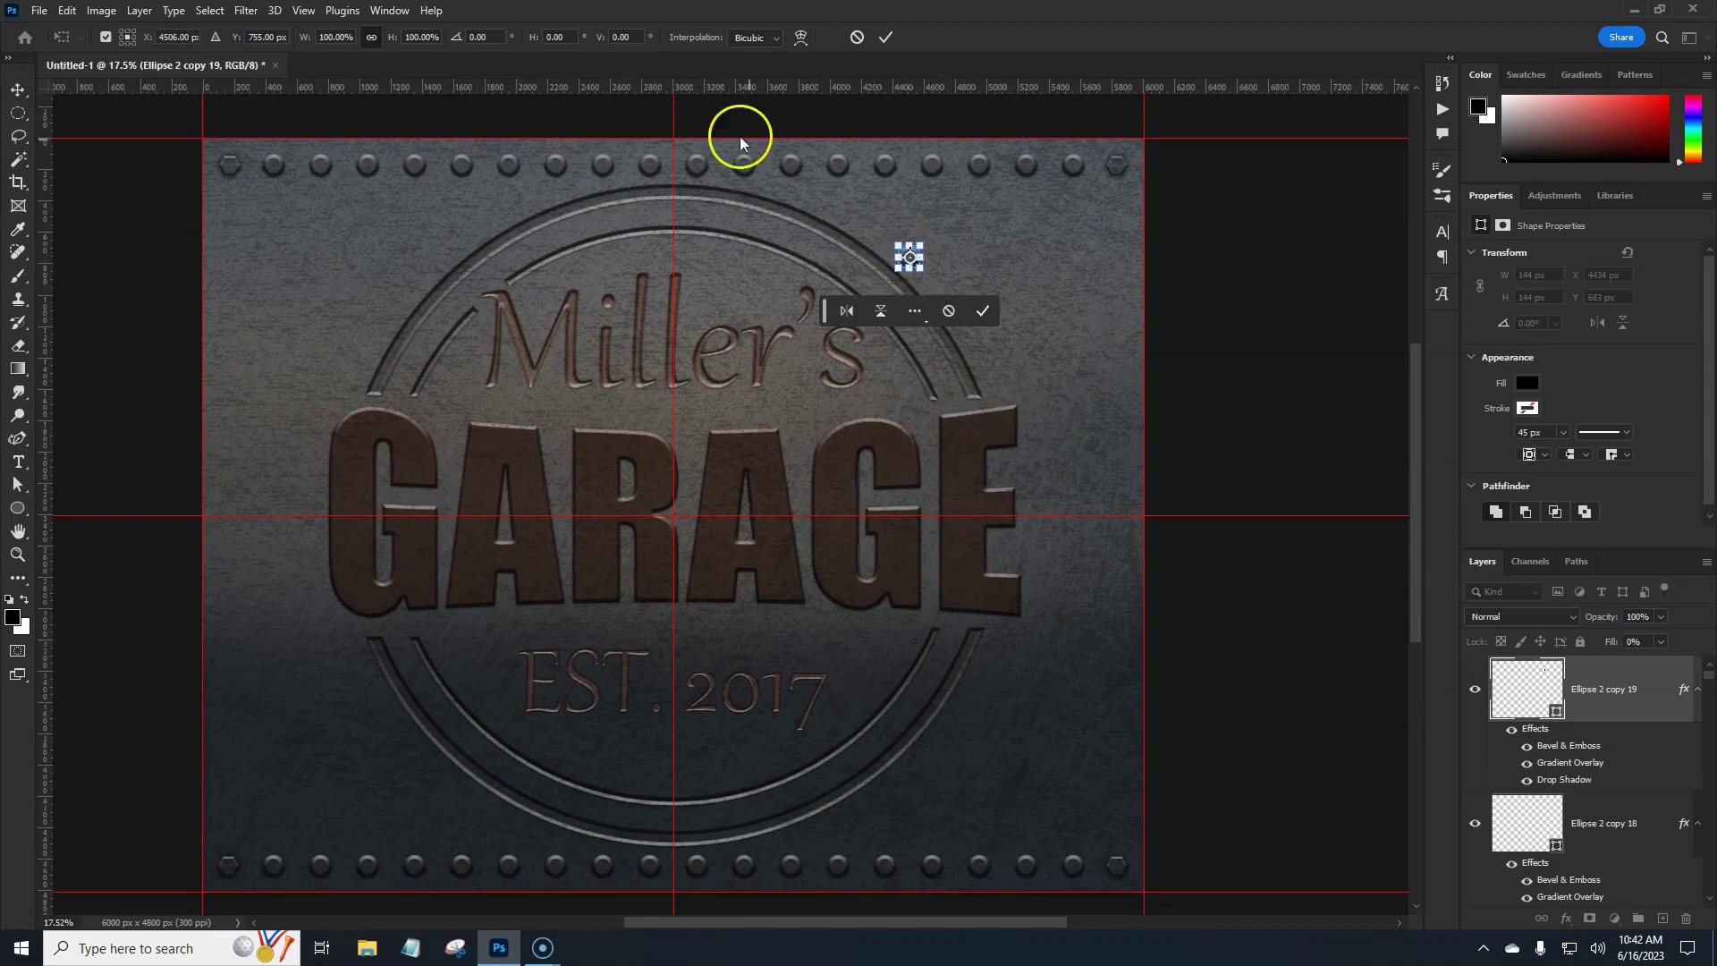
click(21, 89)
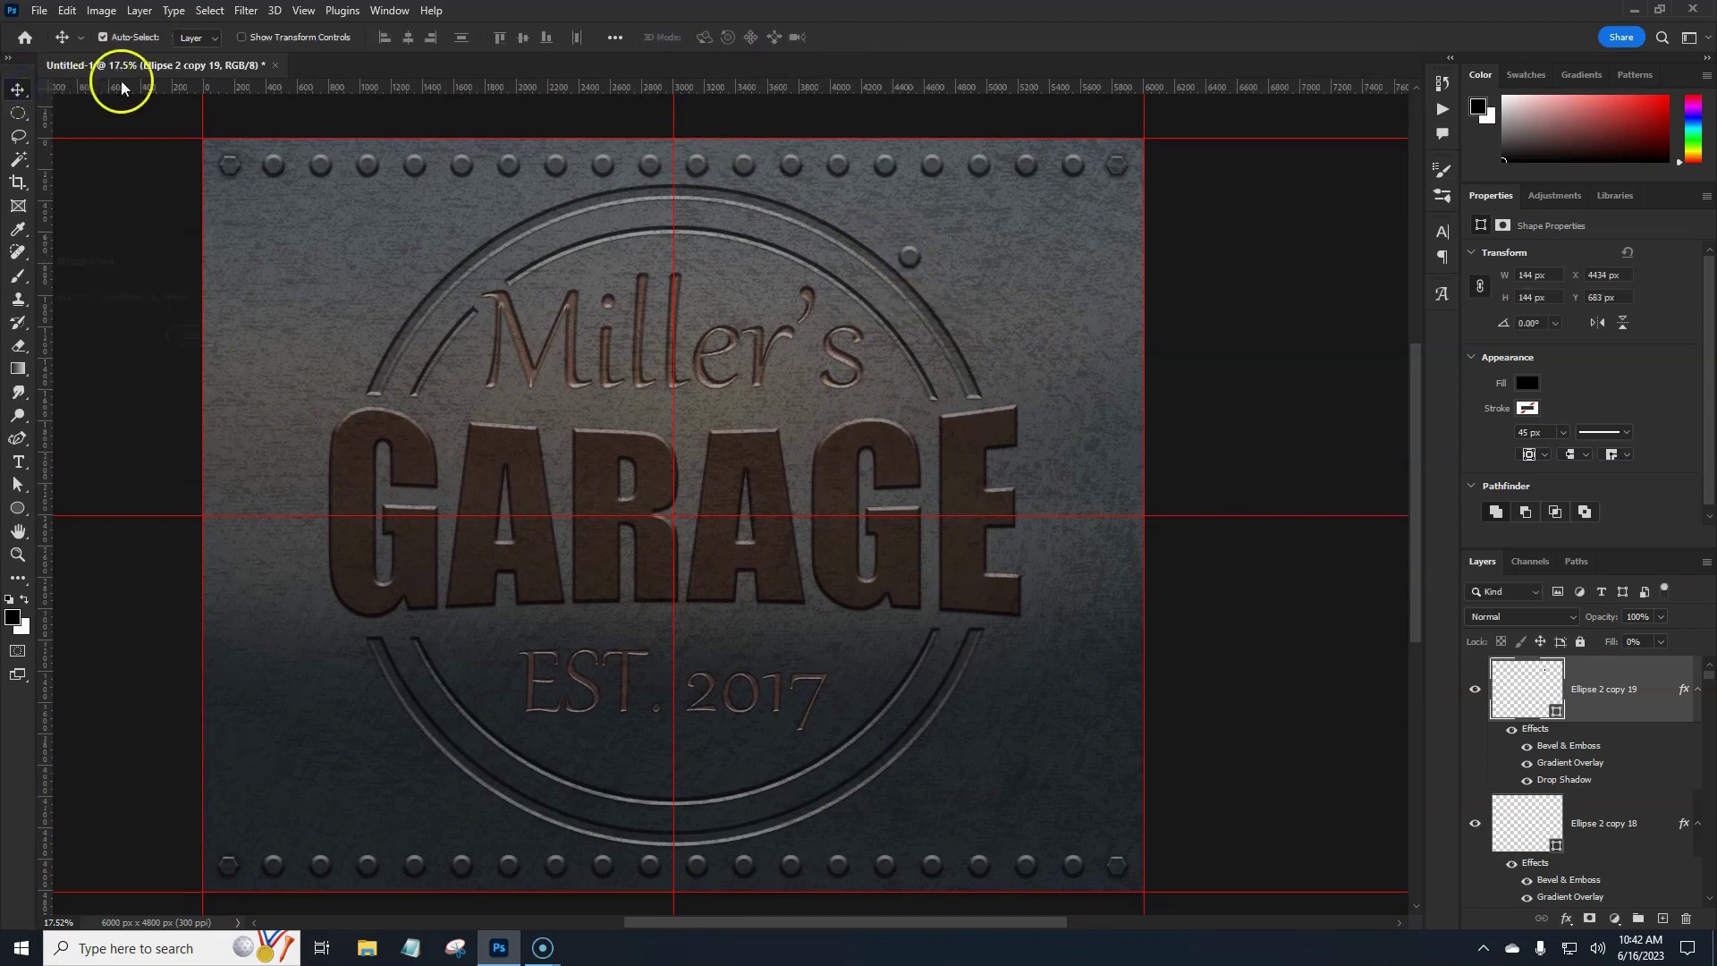
Step: Set alignment to Canvas and align the loose rivet to the horizontal centre and top edge
click(613, 40)
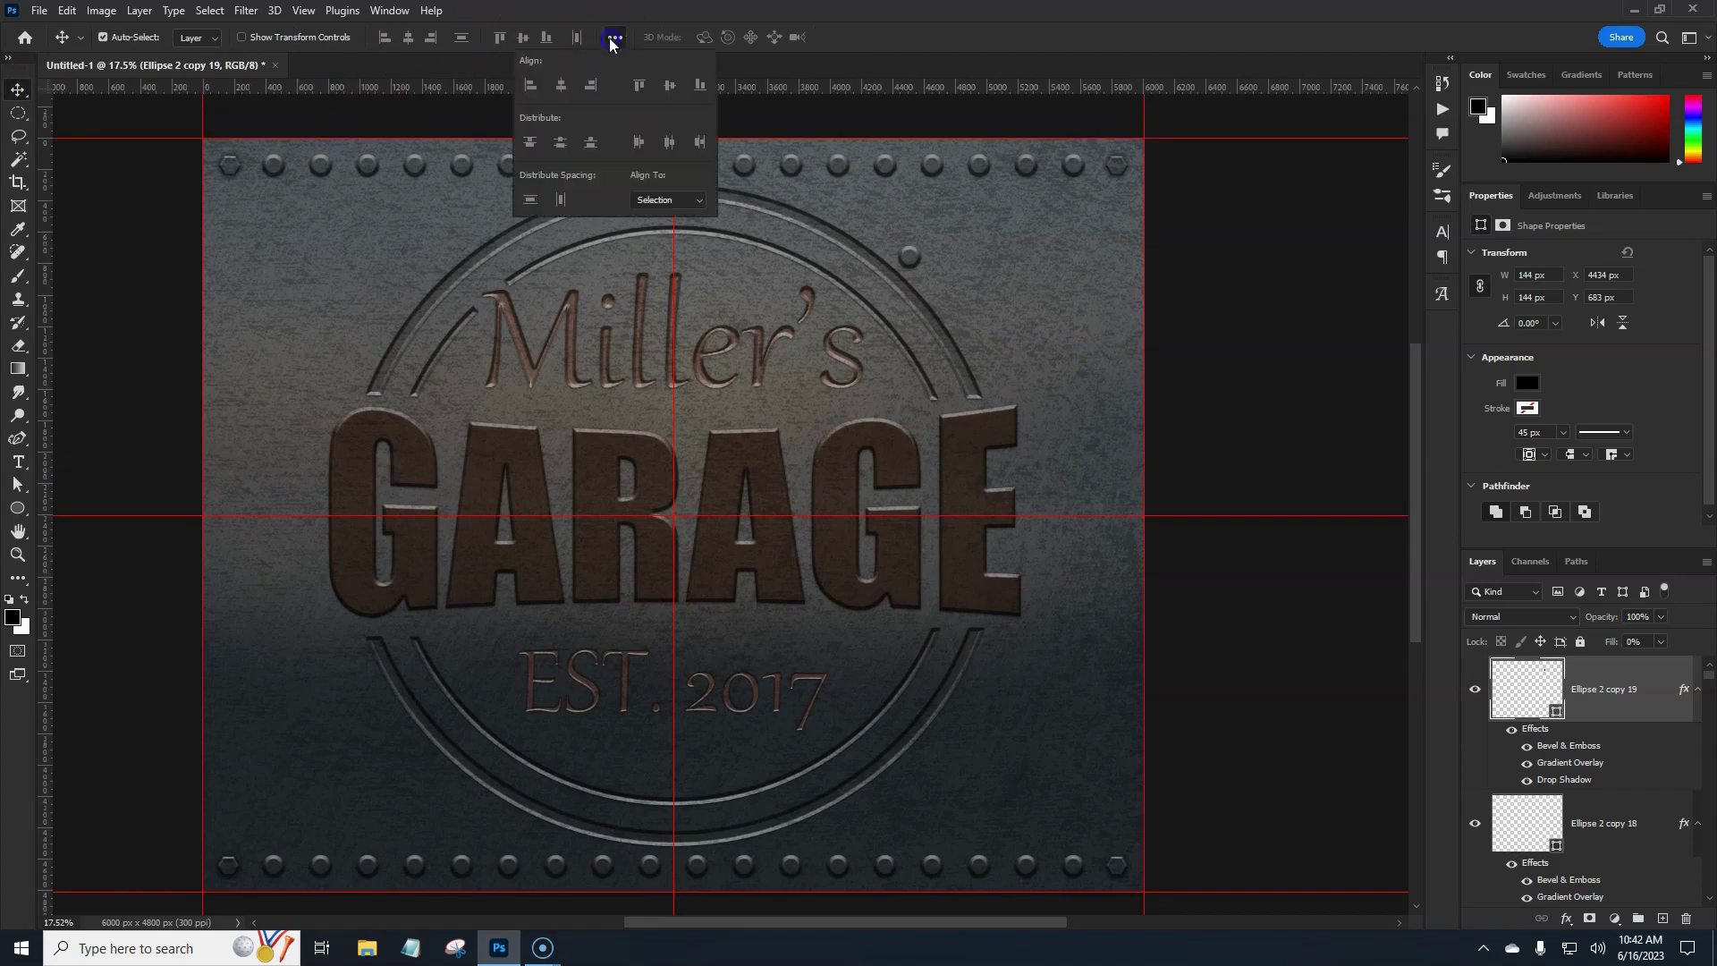
click(679, 227)
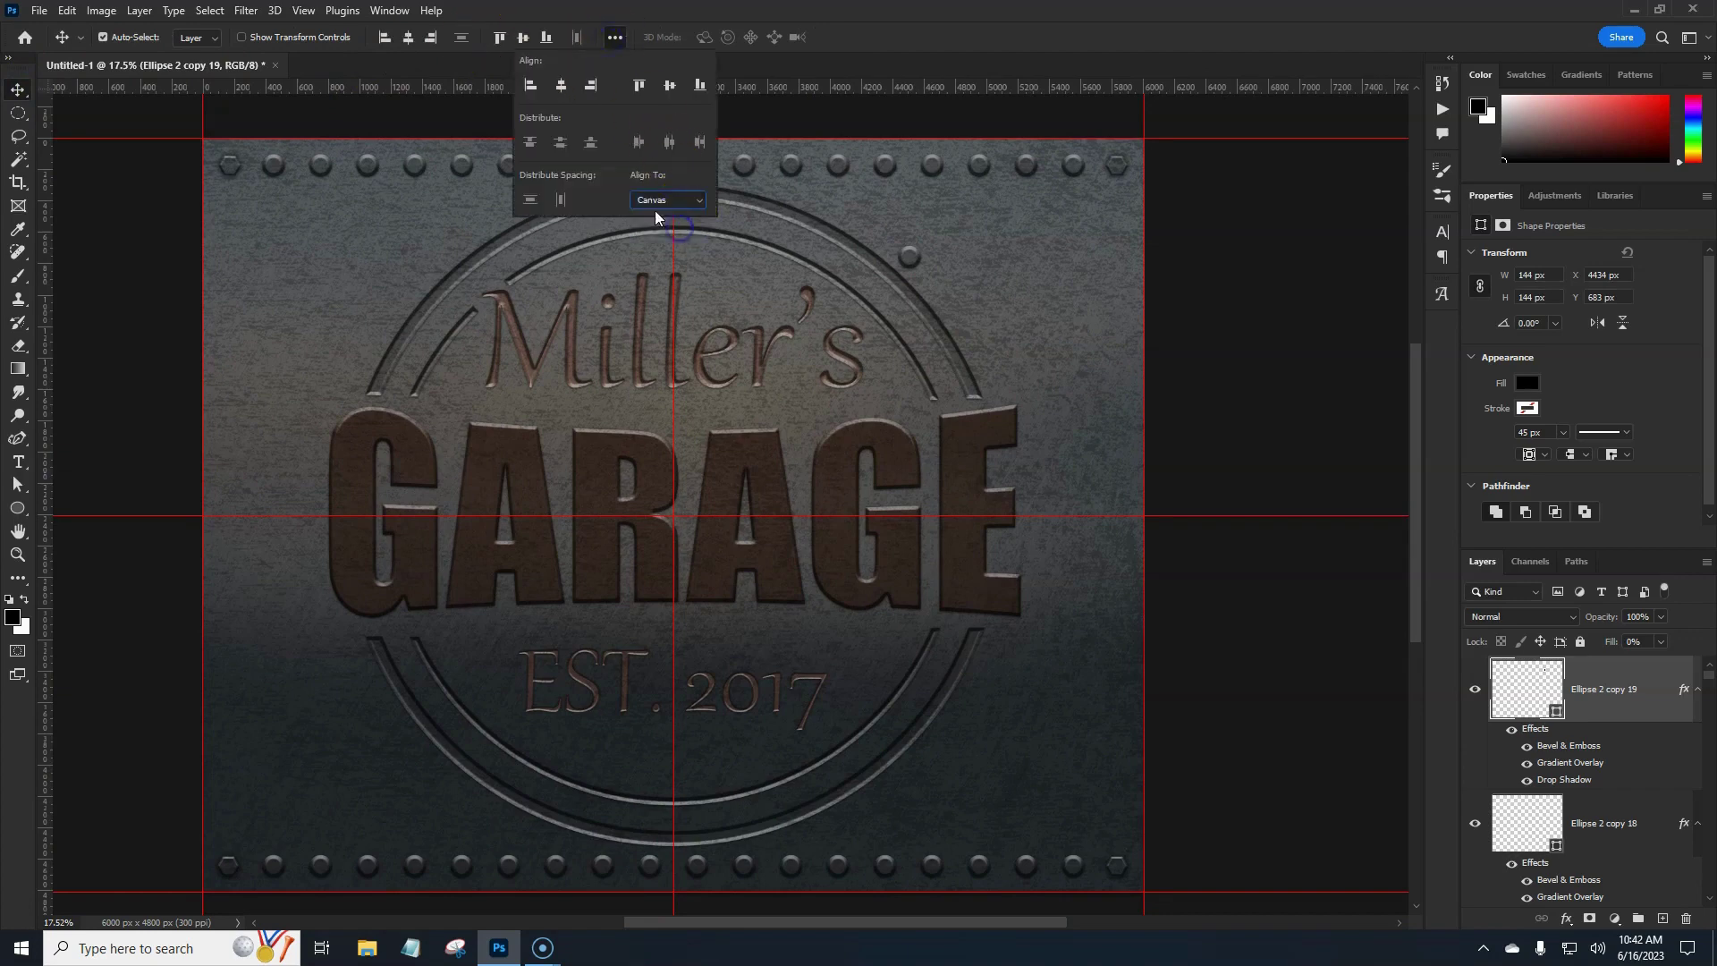
click(560, 88)
click(639, 85)
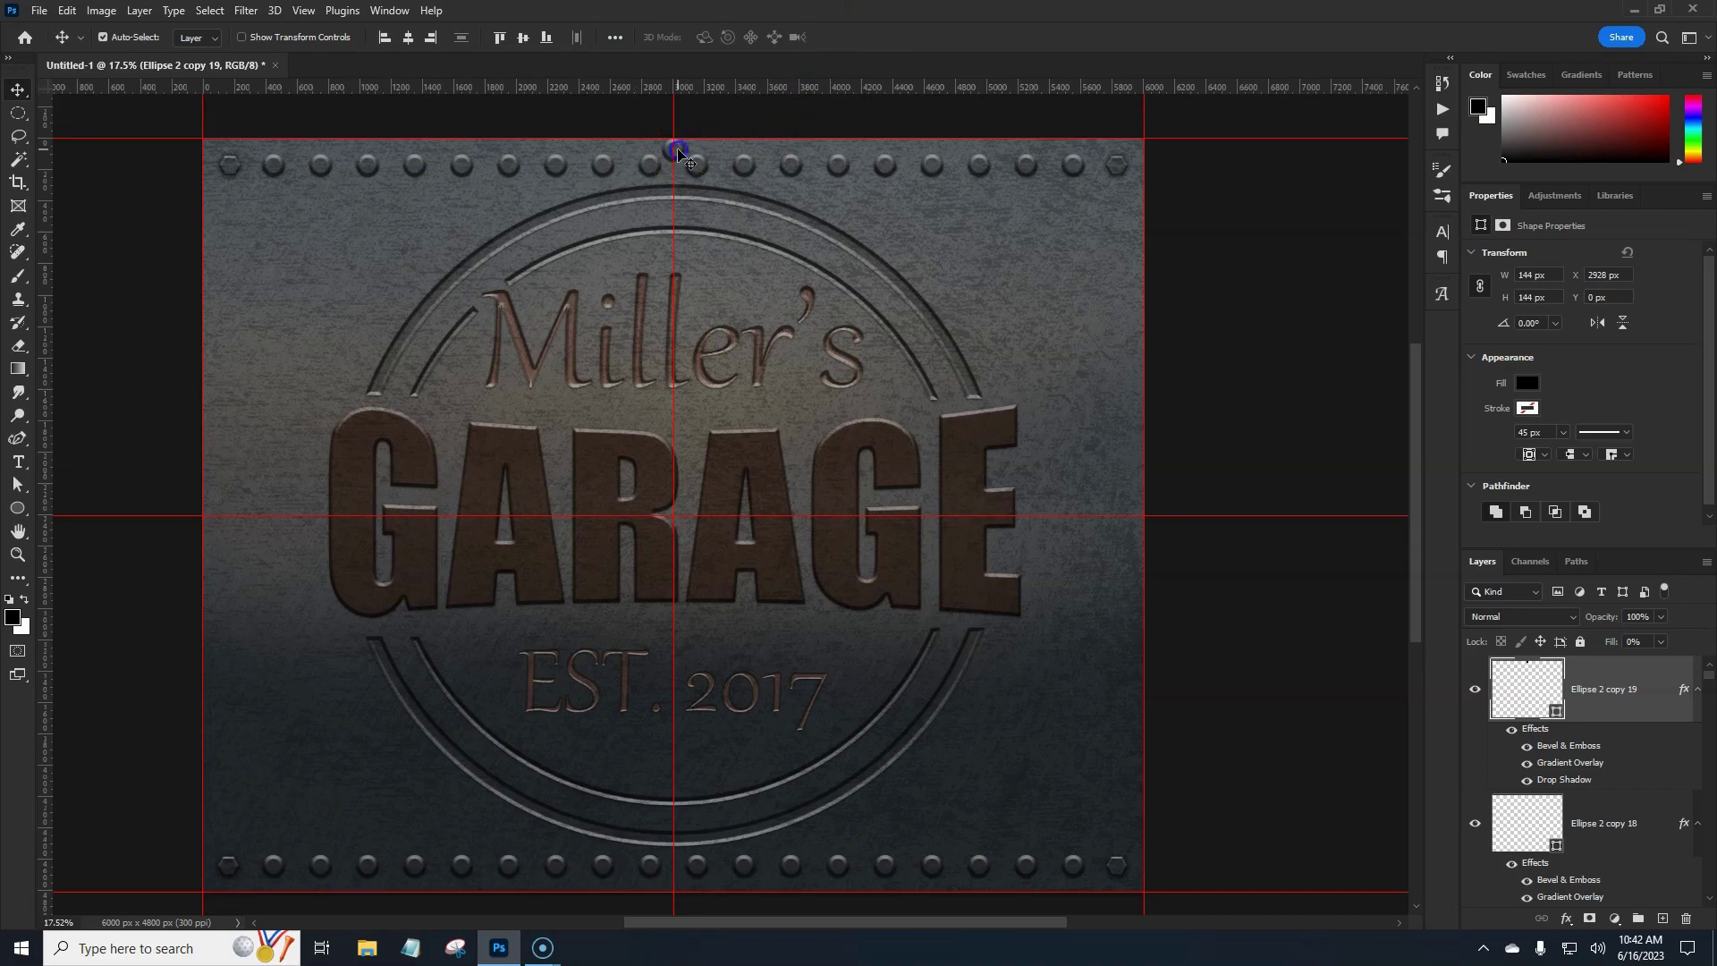
Step: Nudge the centred rivet down into line with the top rivet row, at Y 94 px
key(shift+Down)
key(shift+Down)
key(shift+Down)
key(shift+Down)
key(shift+Down)
key(shift+Down)
Step: Duplicate the top-centre rivet and try to move the copy straight down the vertical centre guide with Free Transform
key(ctrl+j)
key(ctrl+t)
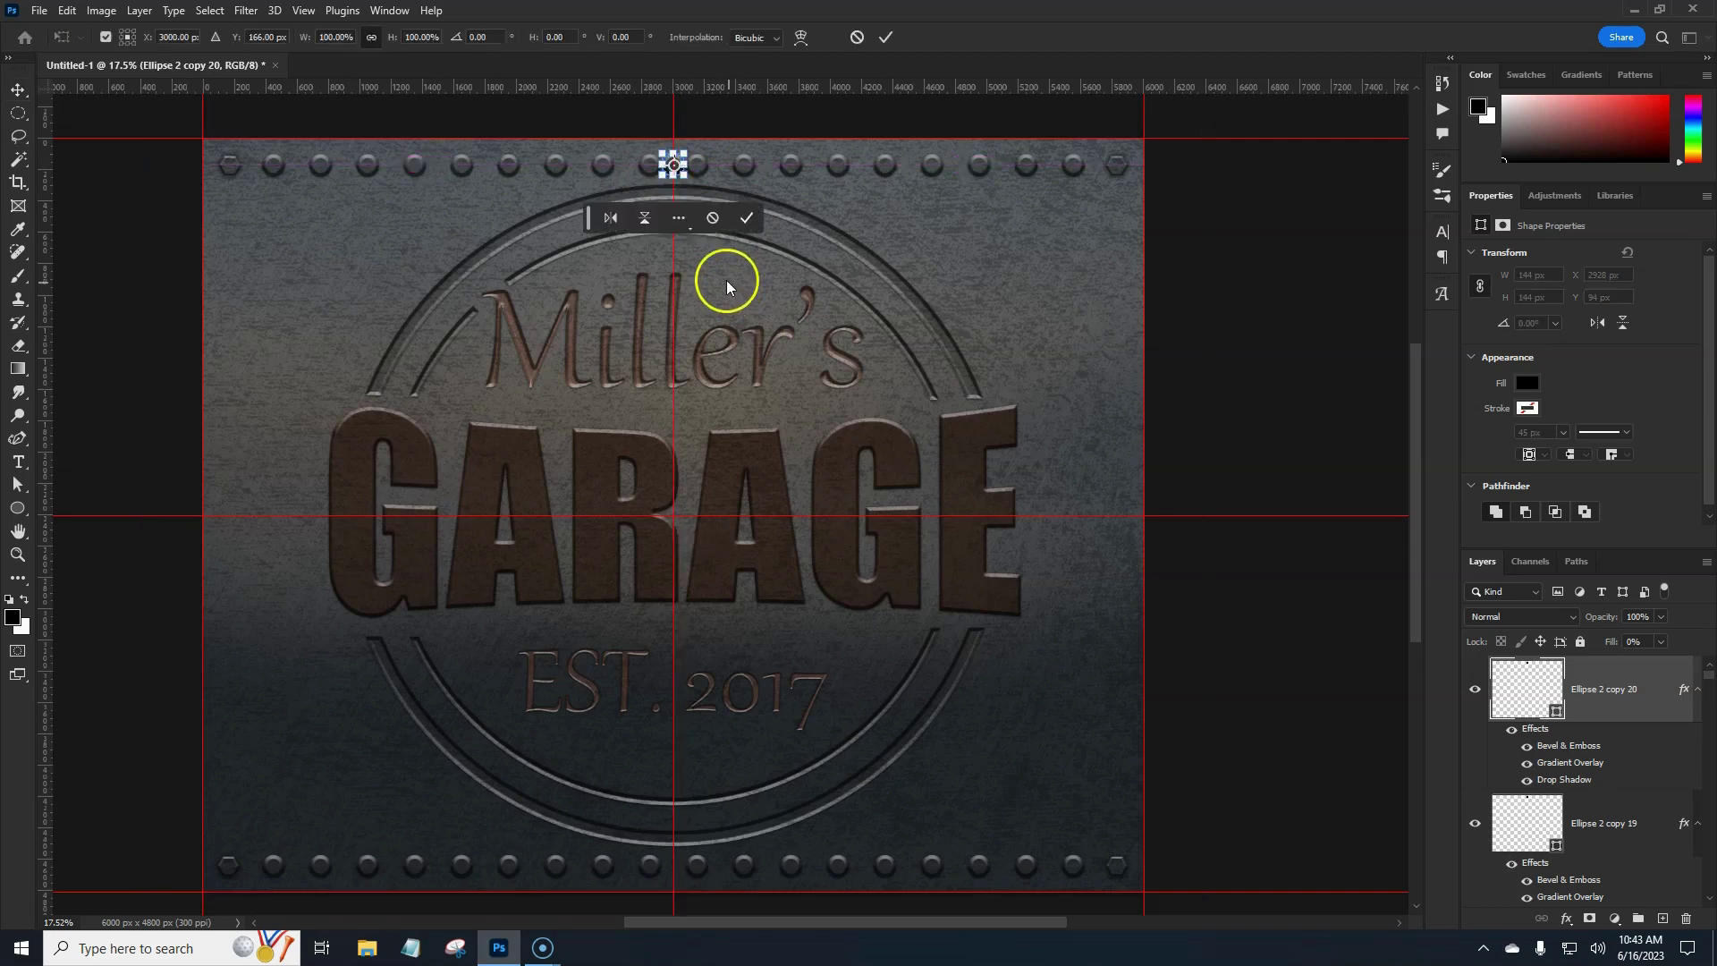
scroll(685, 311, up, 2)
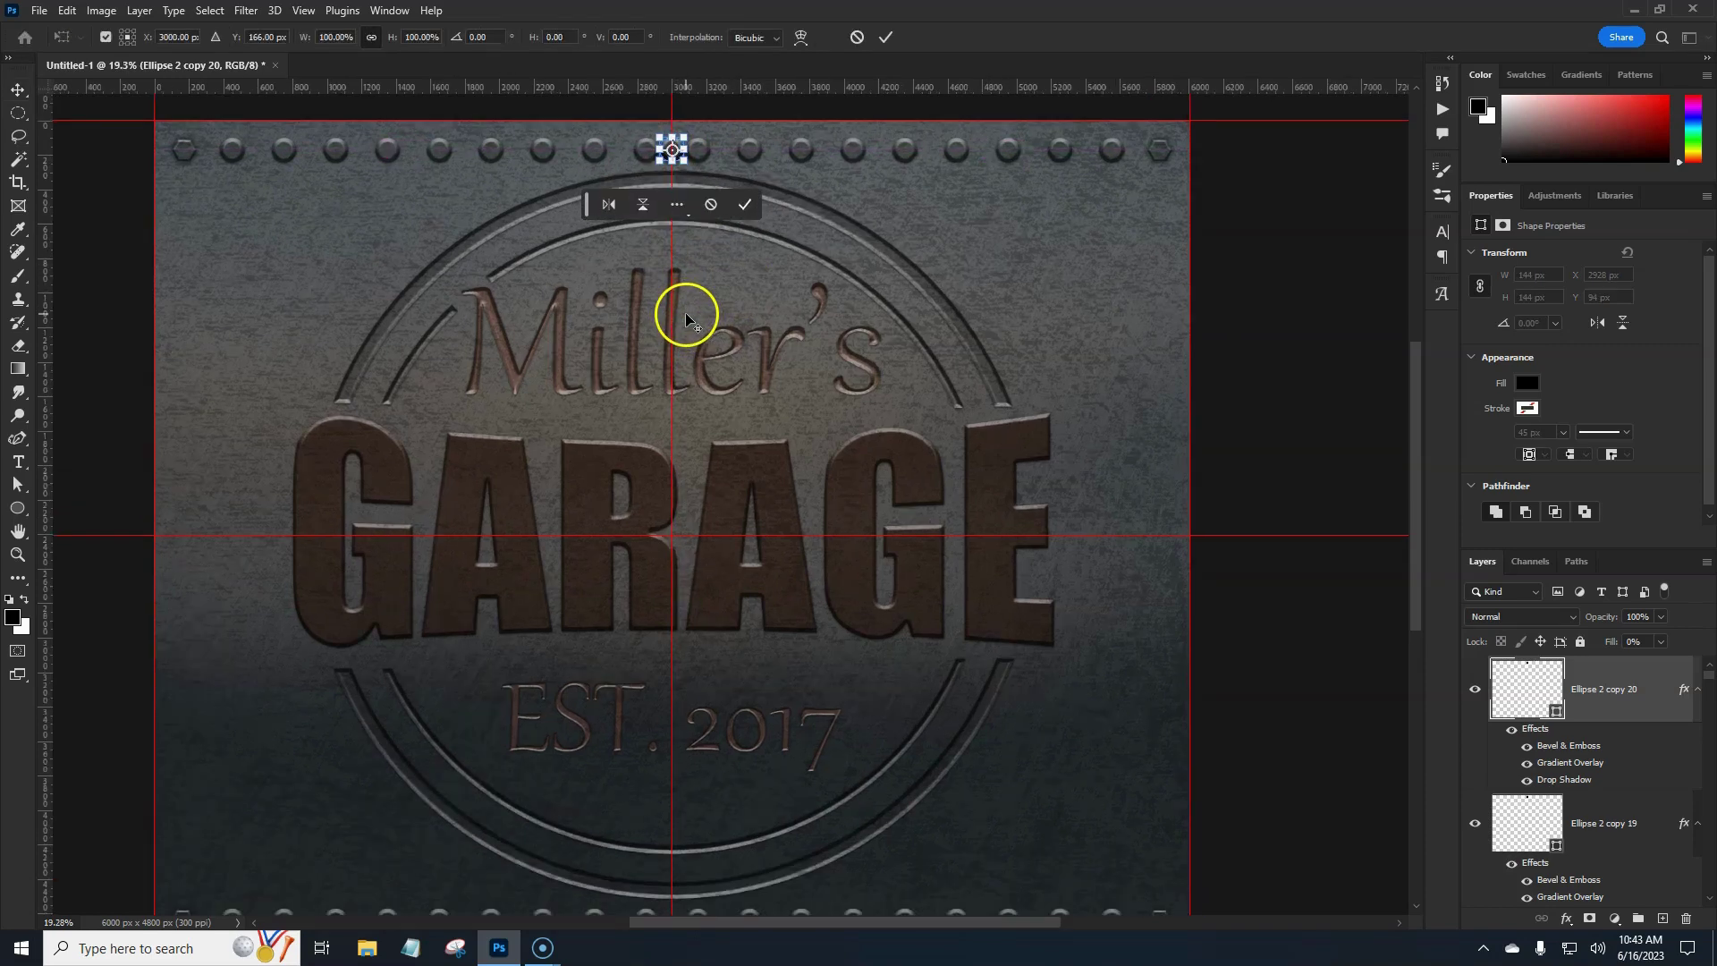
scroll(685, 309, up, 2)
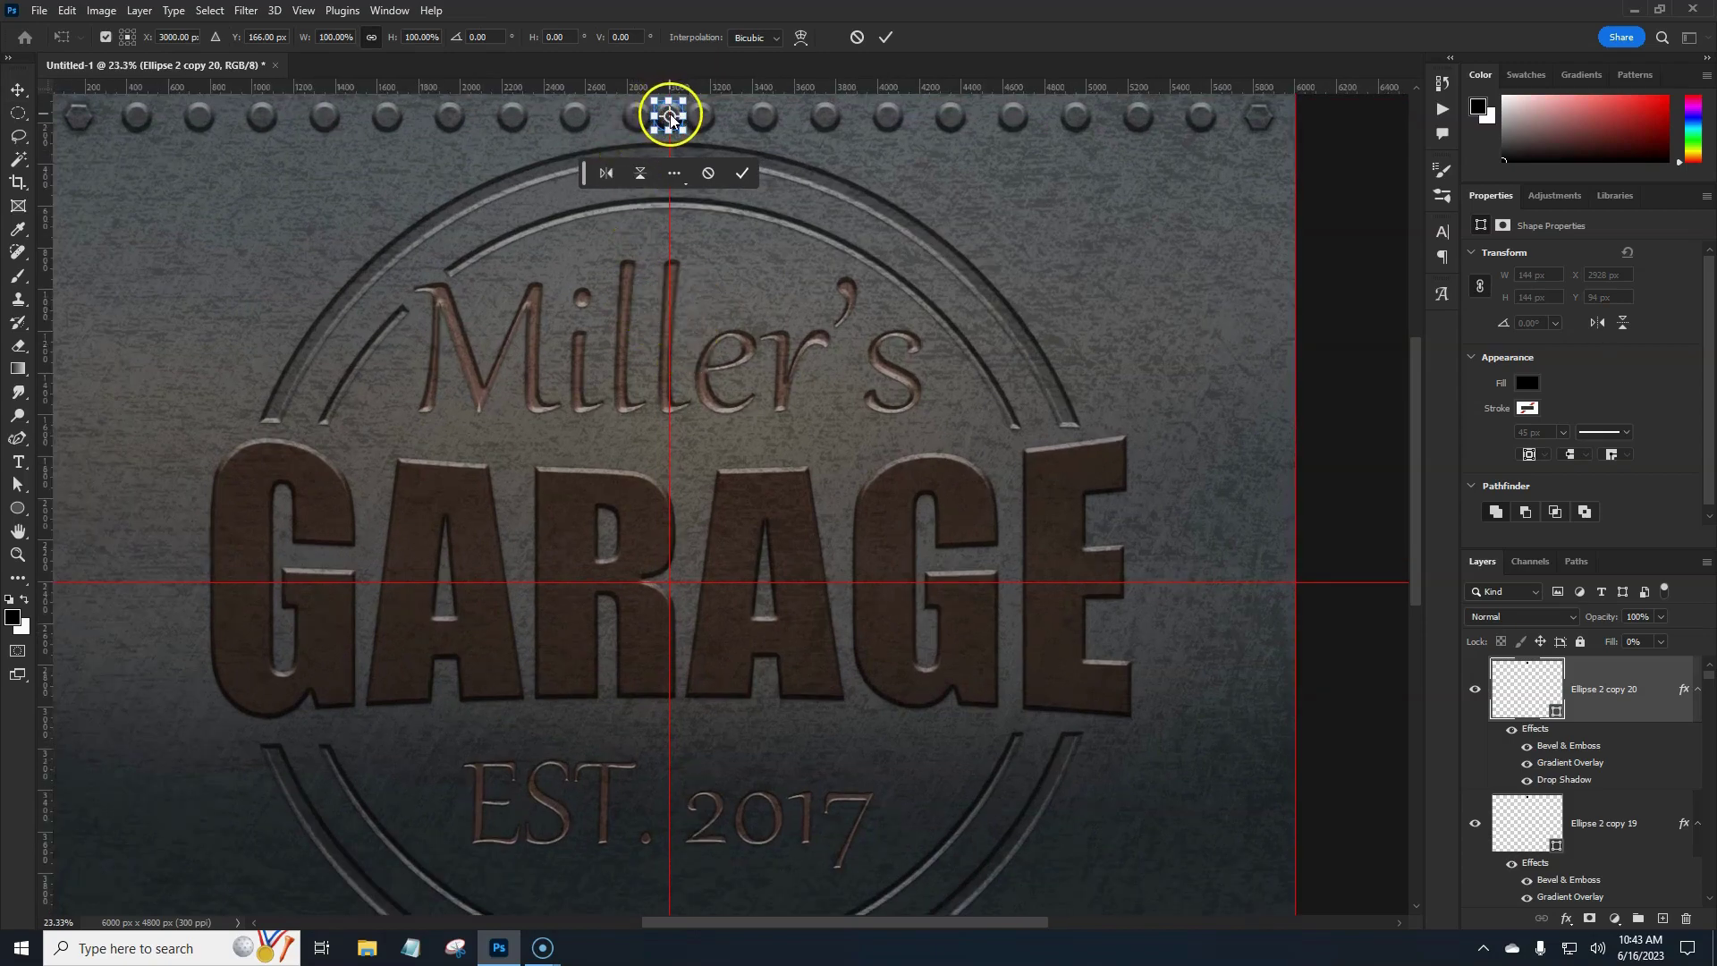
drag(672, 118, 668, 578)
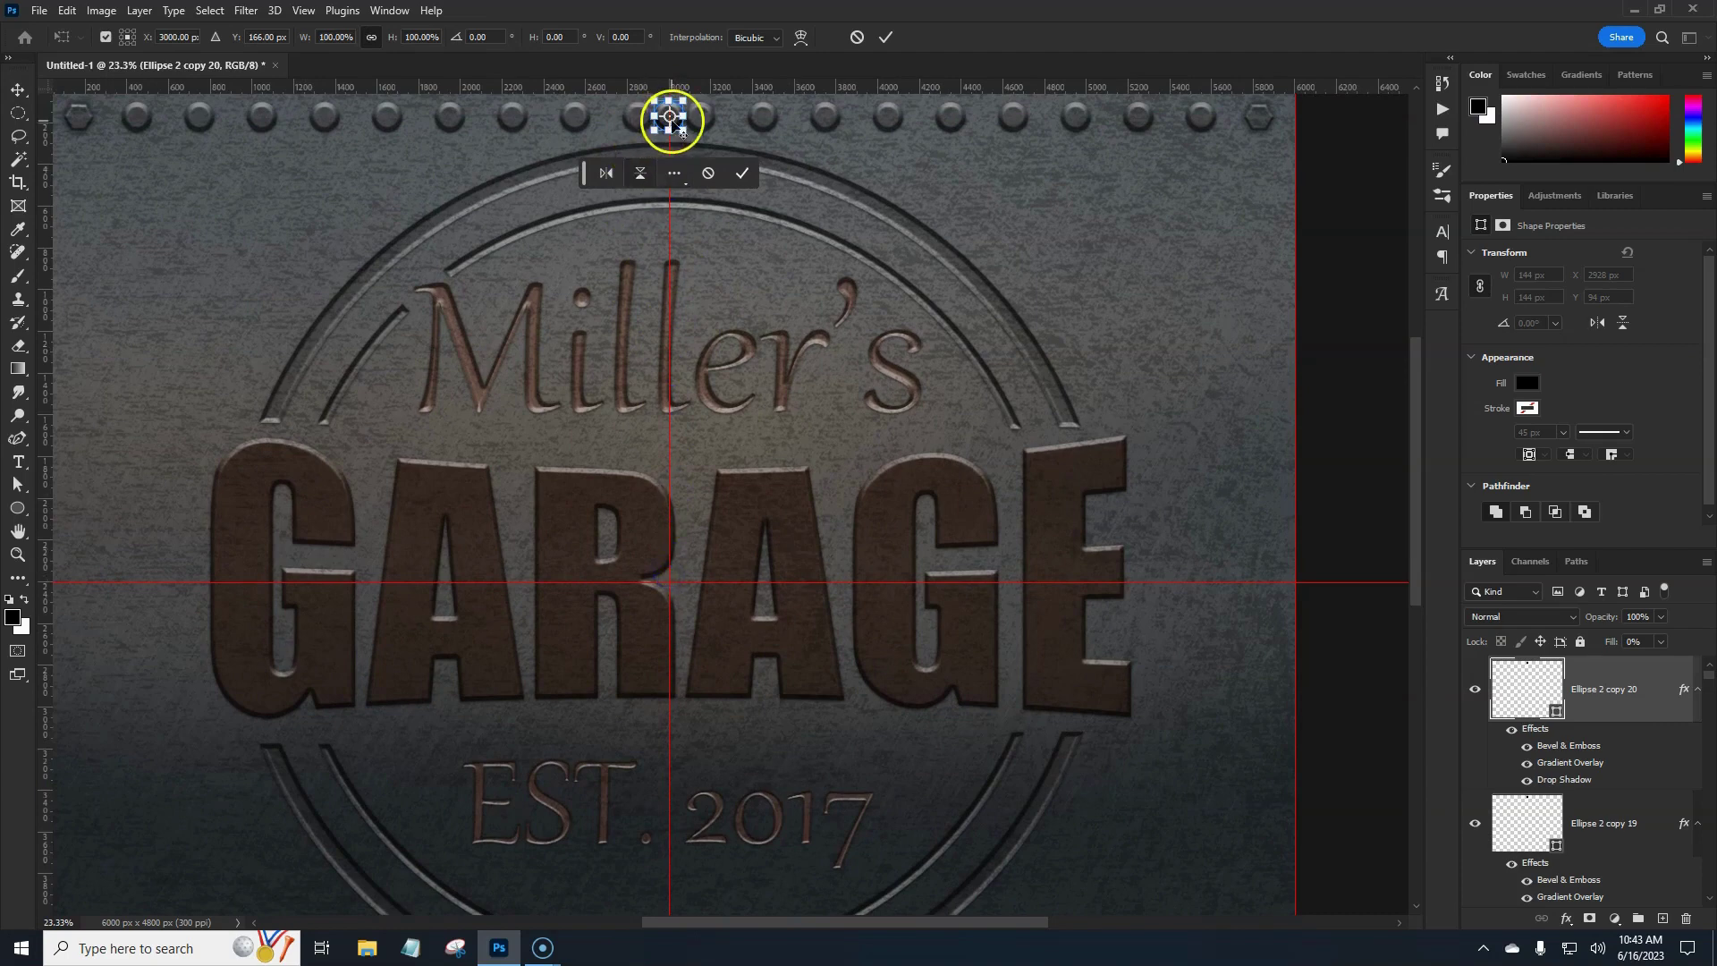
drag(670, 117, 672, 182)
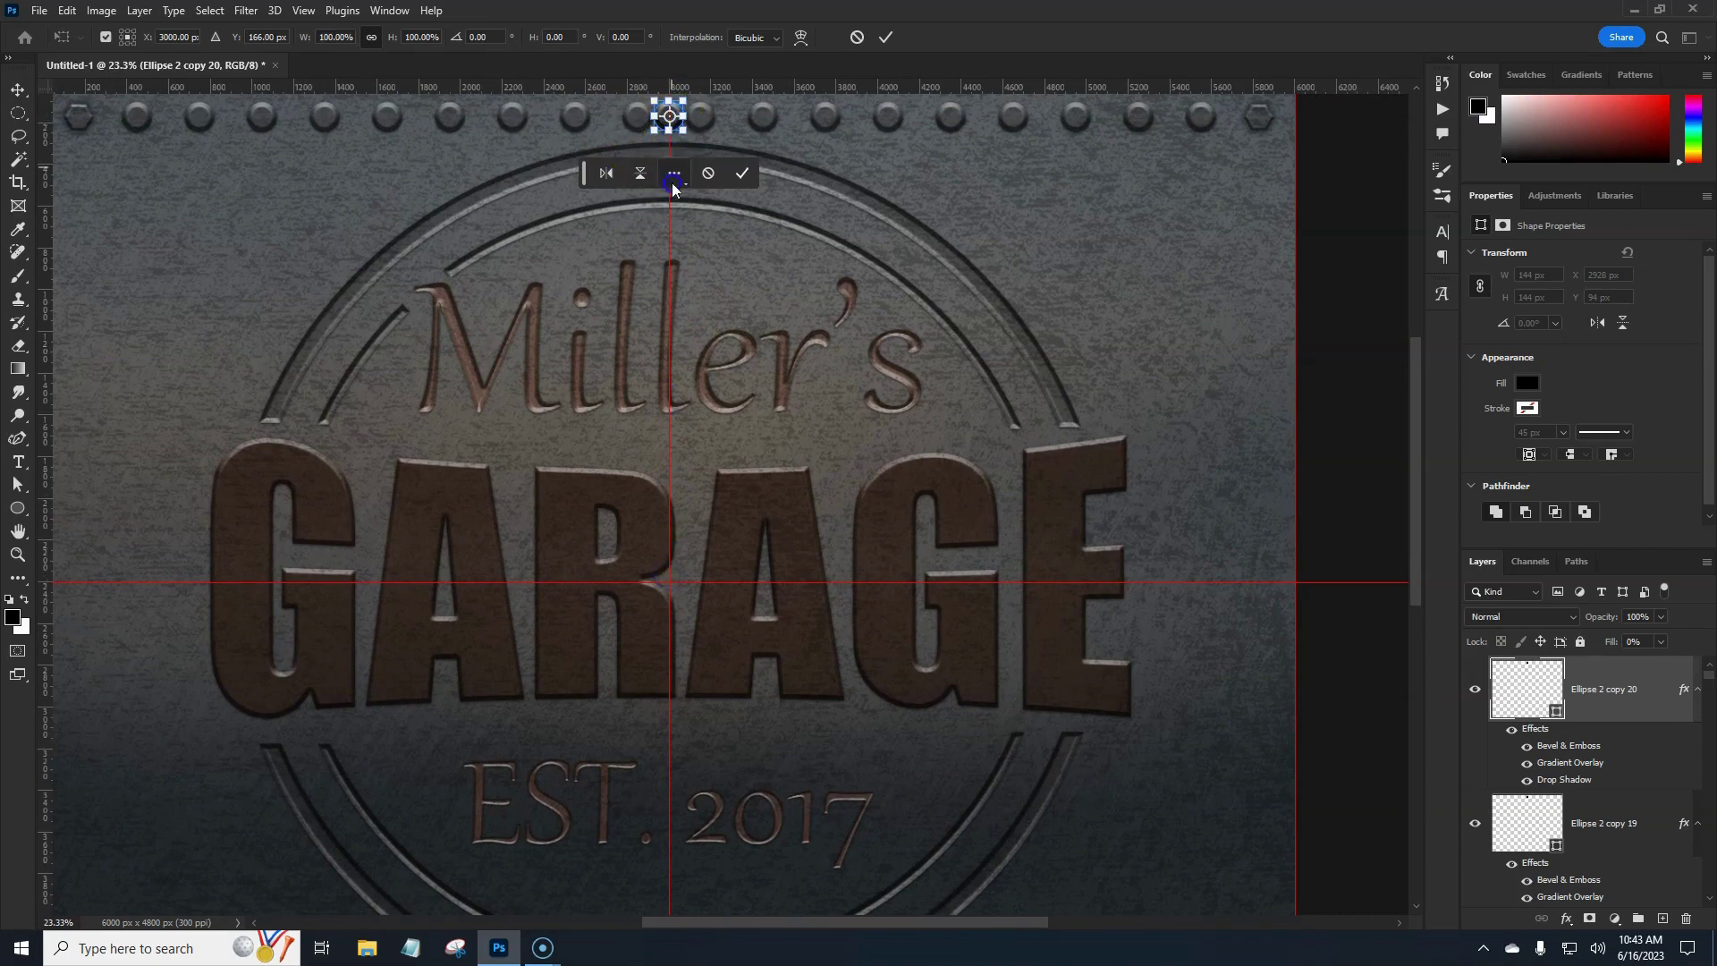
click(885, 36)
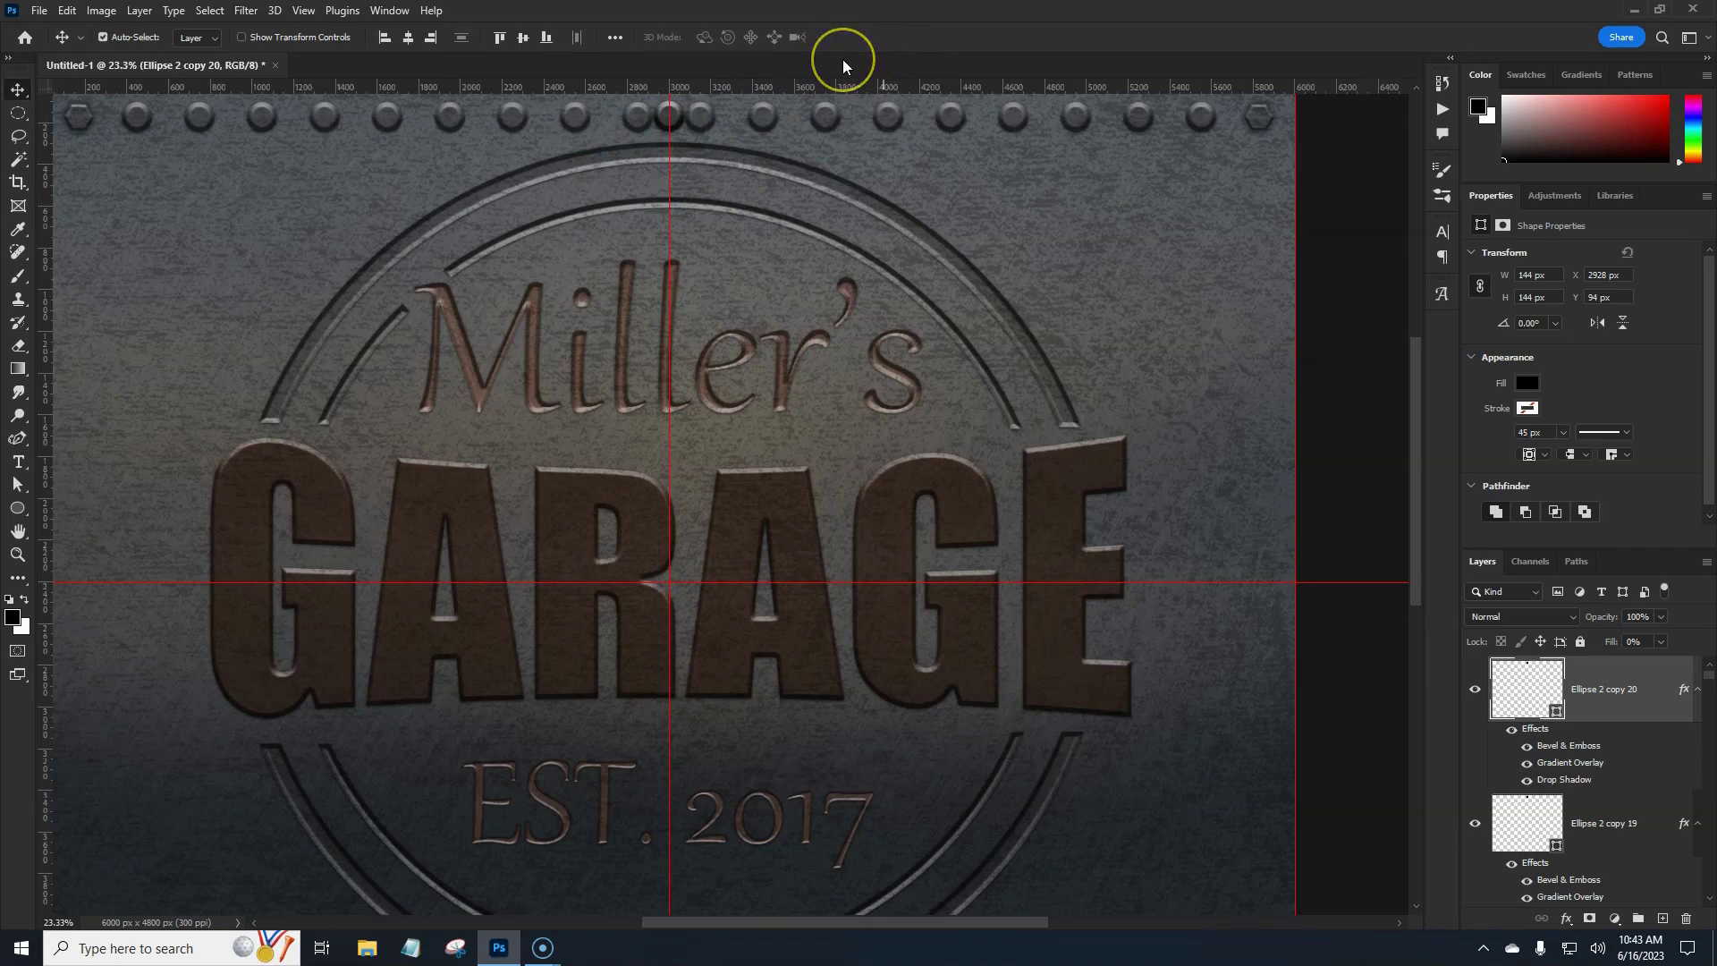
Step: Free Transform the duplicated top-centre rivet, placing its pivot where the centre guides cross and rotating it 30° around that point
key(ctrl+t)
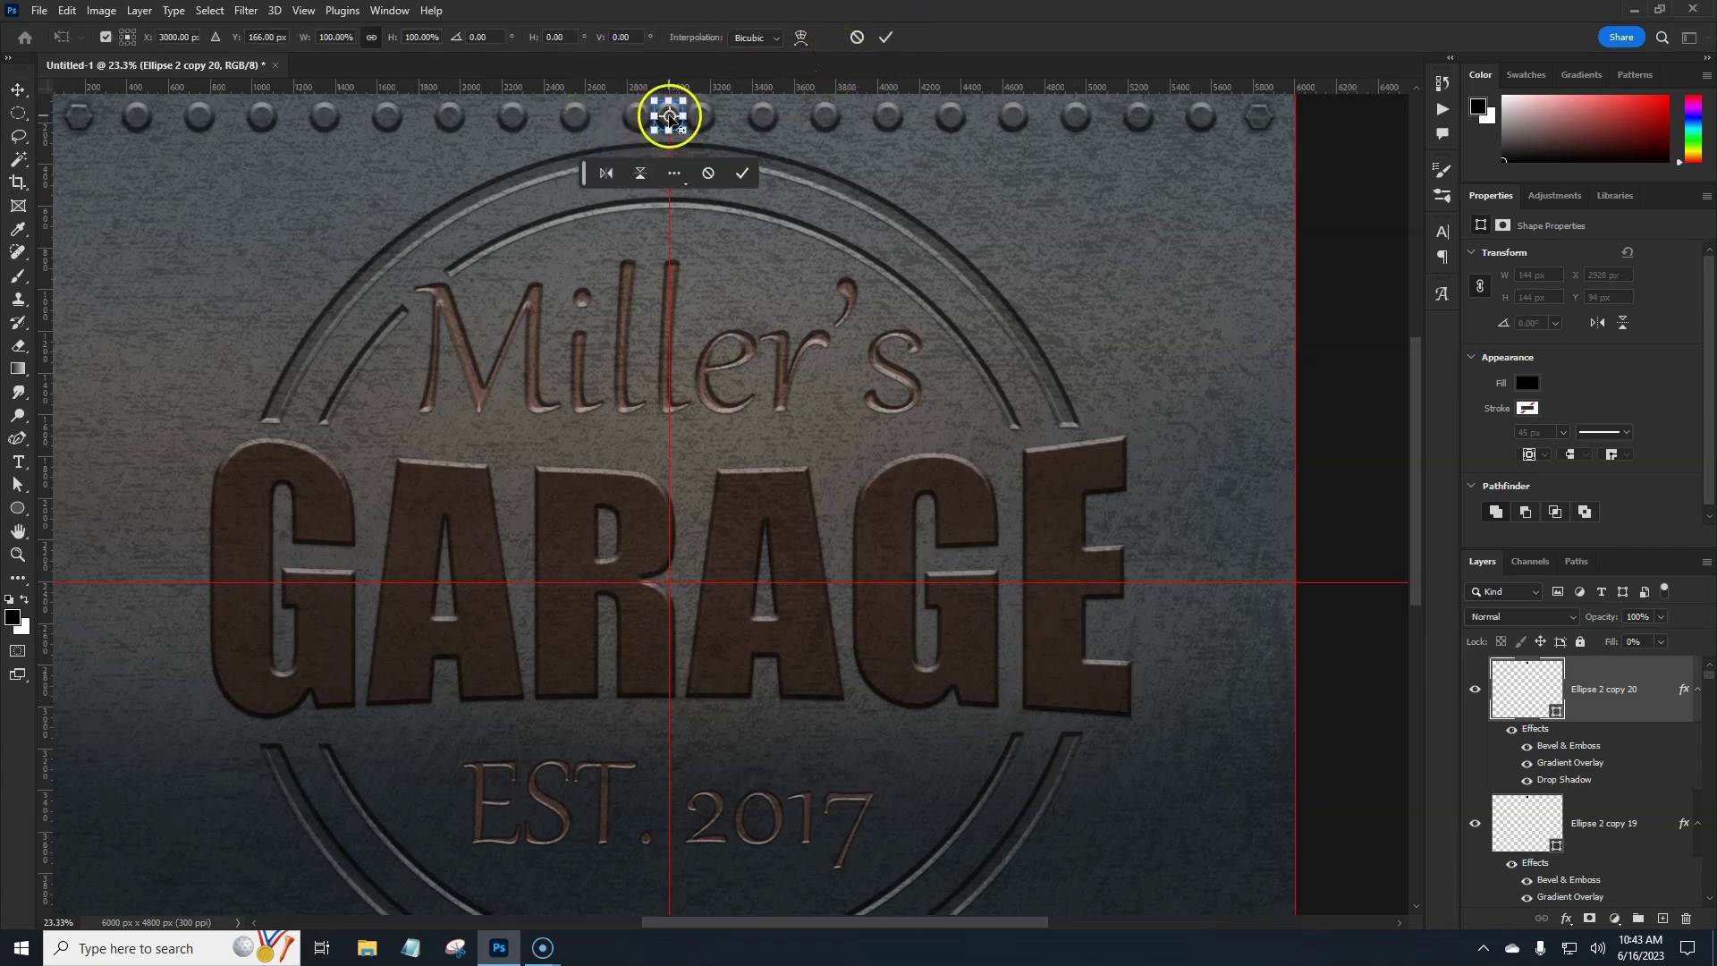
drag(666, 118, 668, 584)
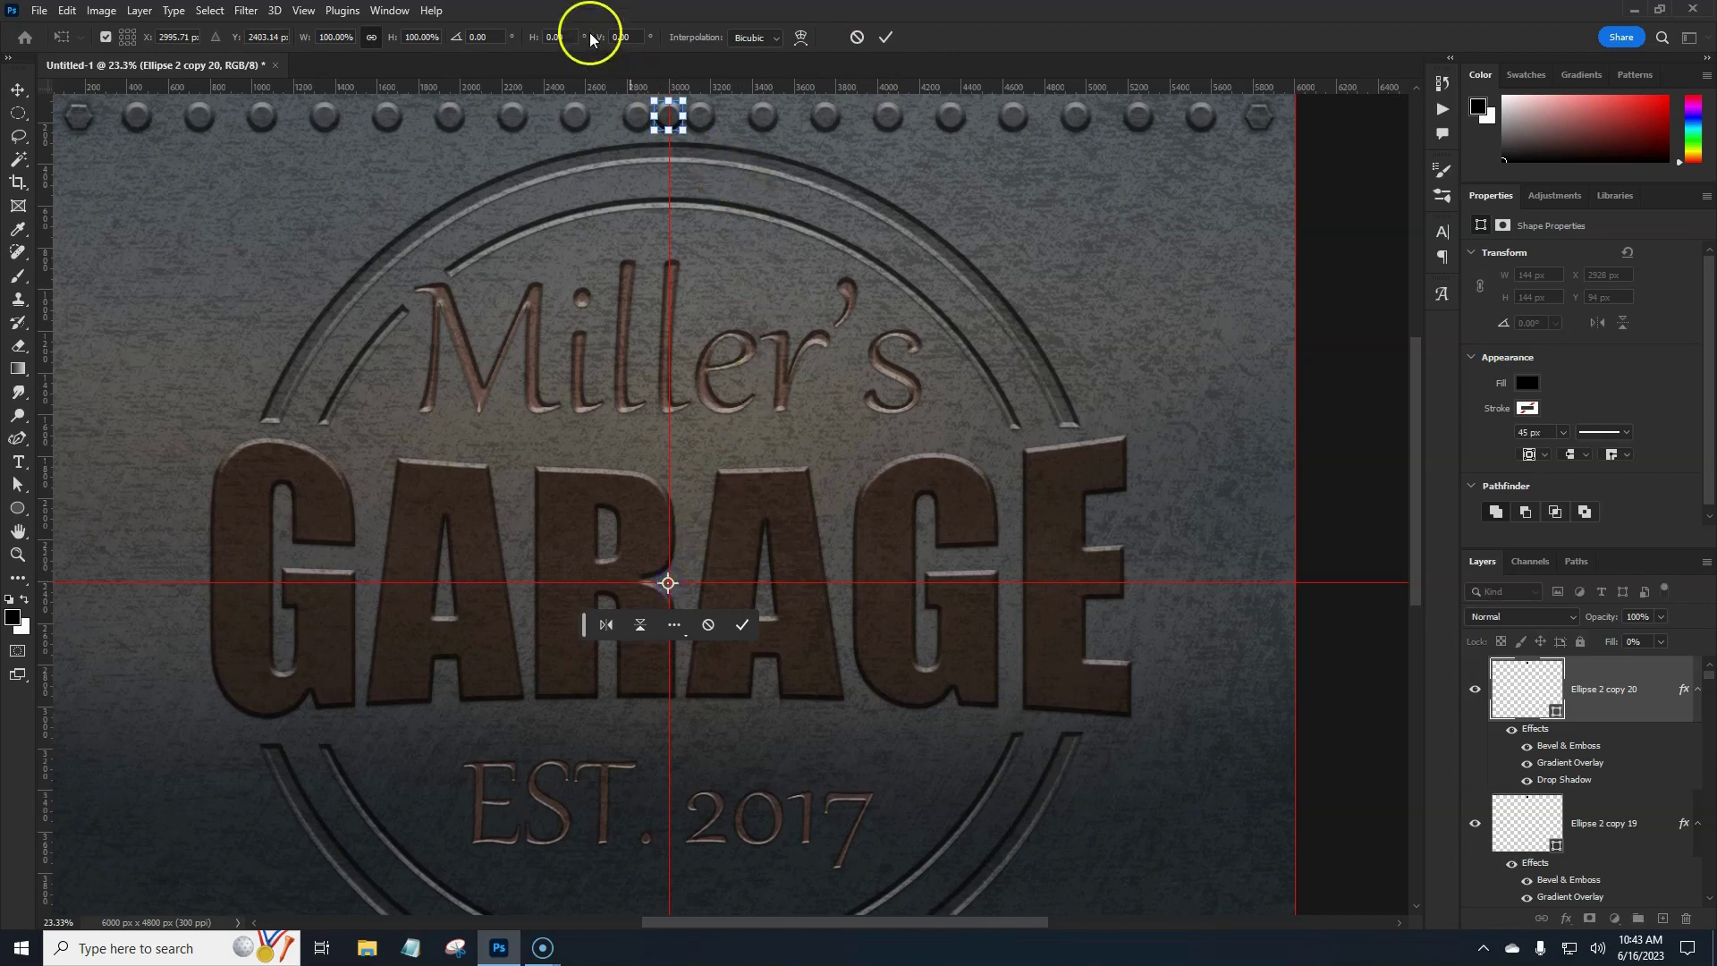
double_click(484, 34)
text(2)
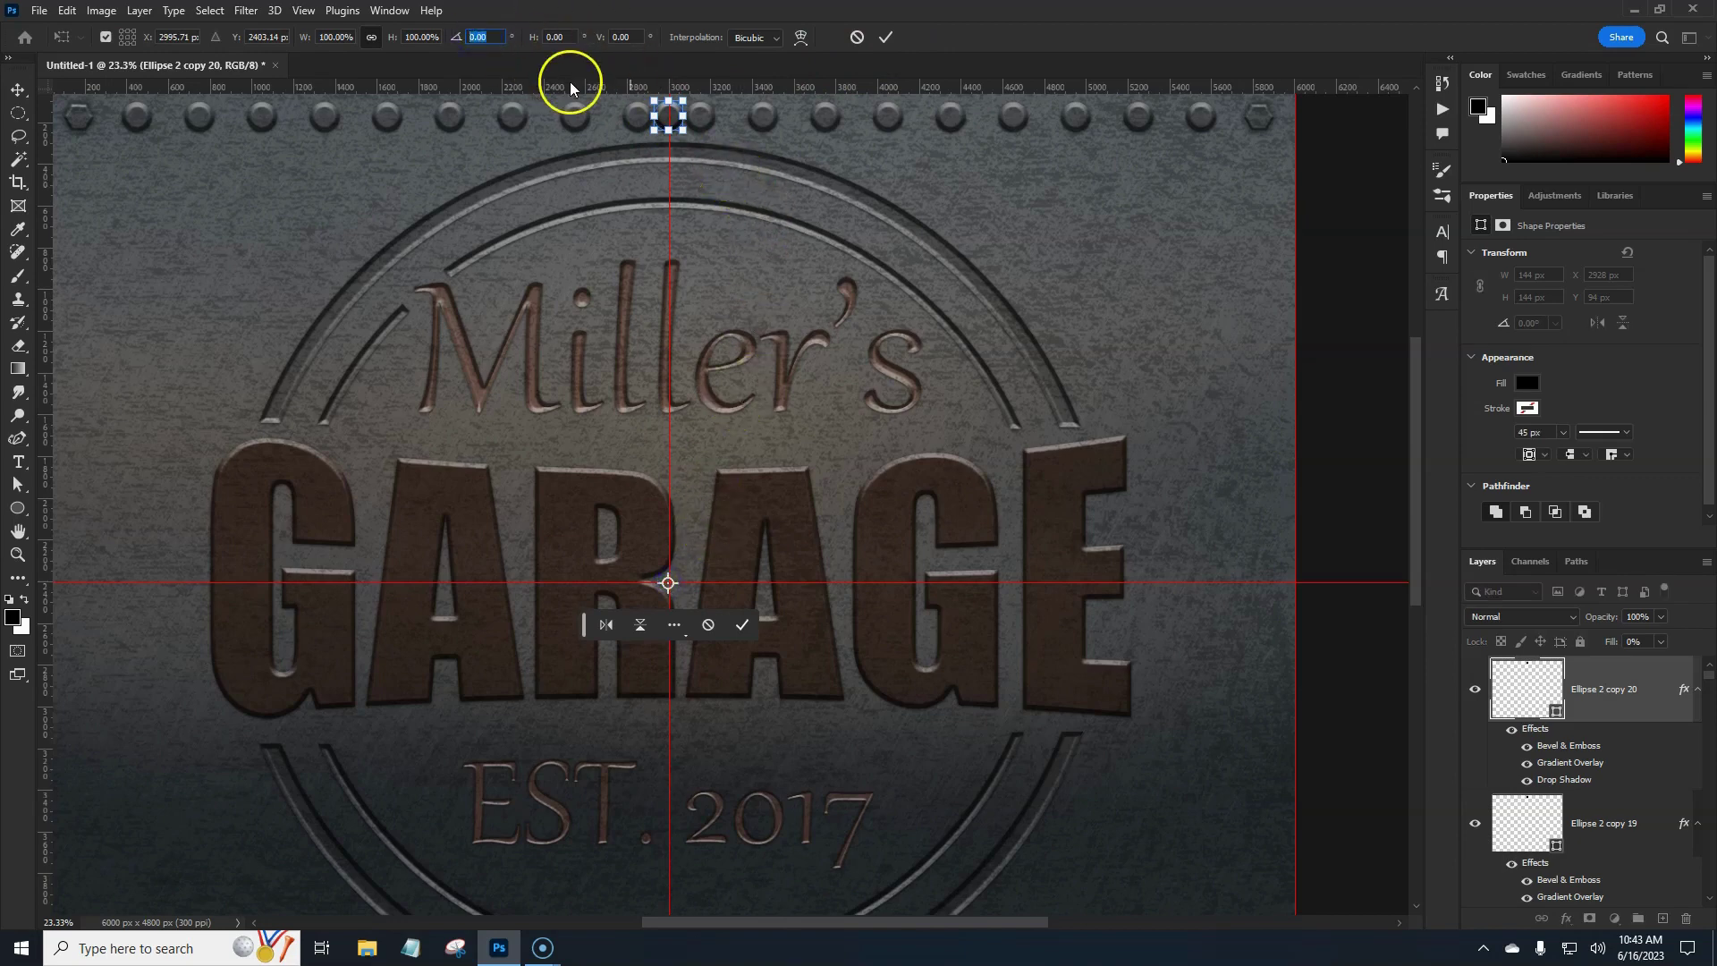
text(0)
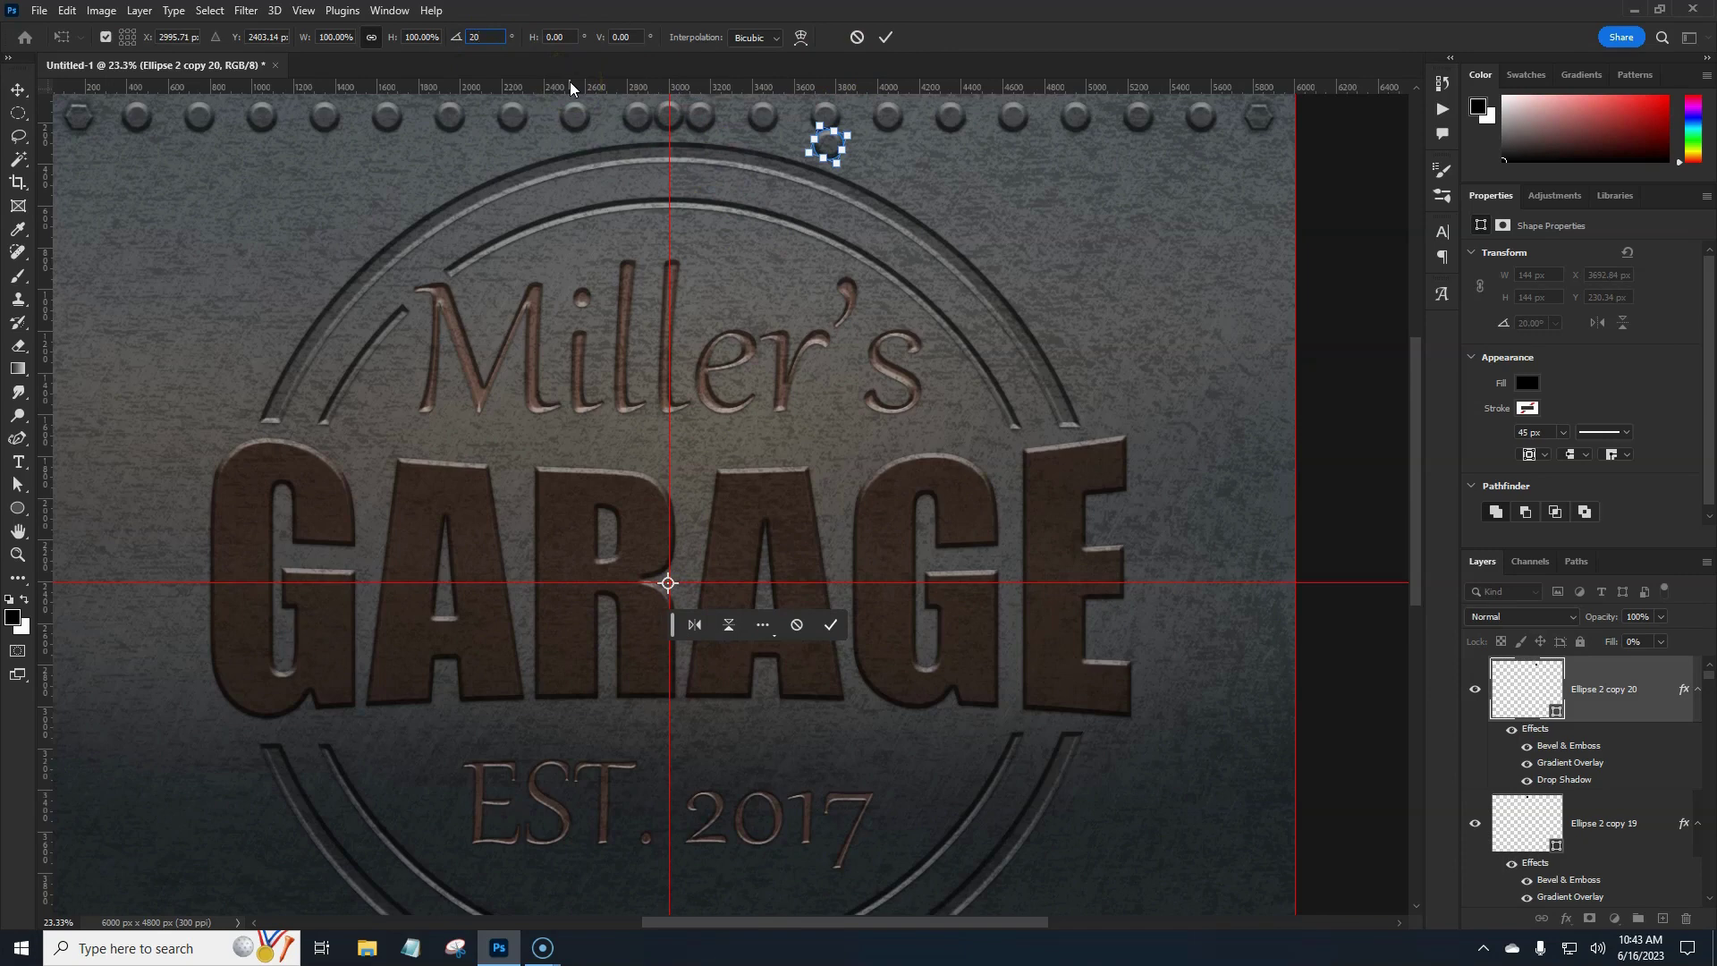
key(BackSpace)
key(BackSpace)
text(30)
key(Return)
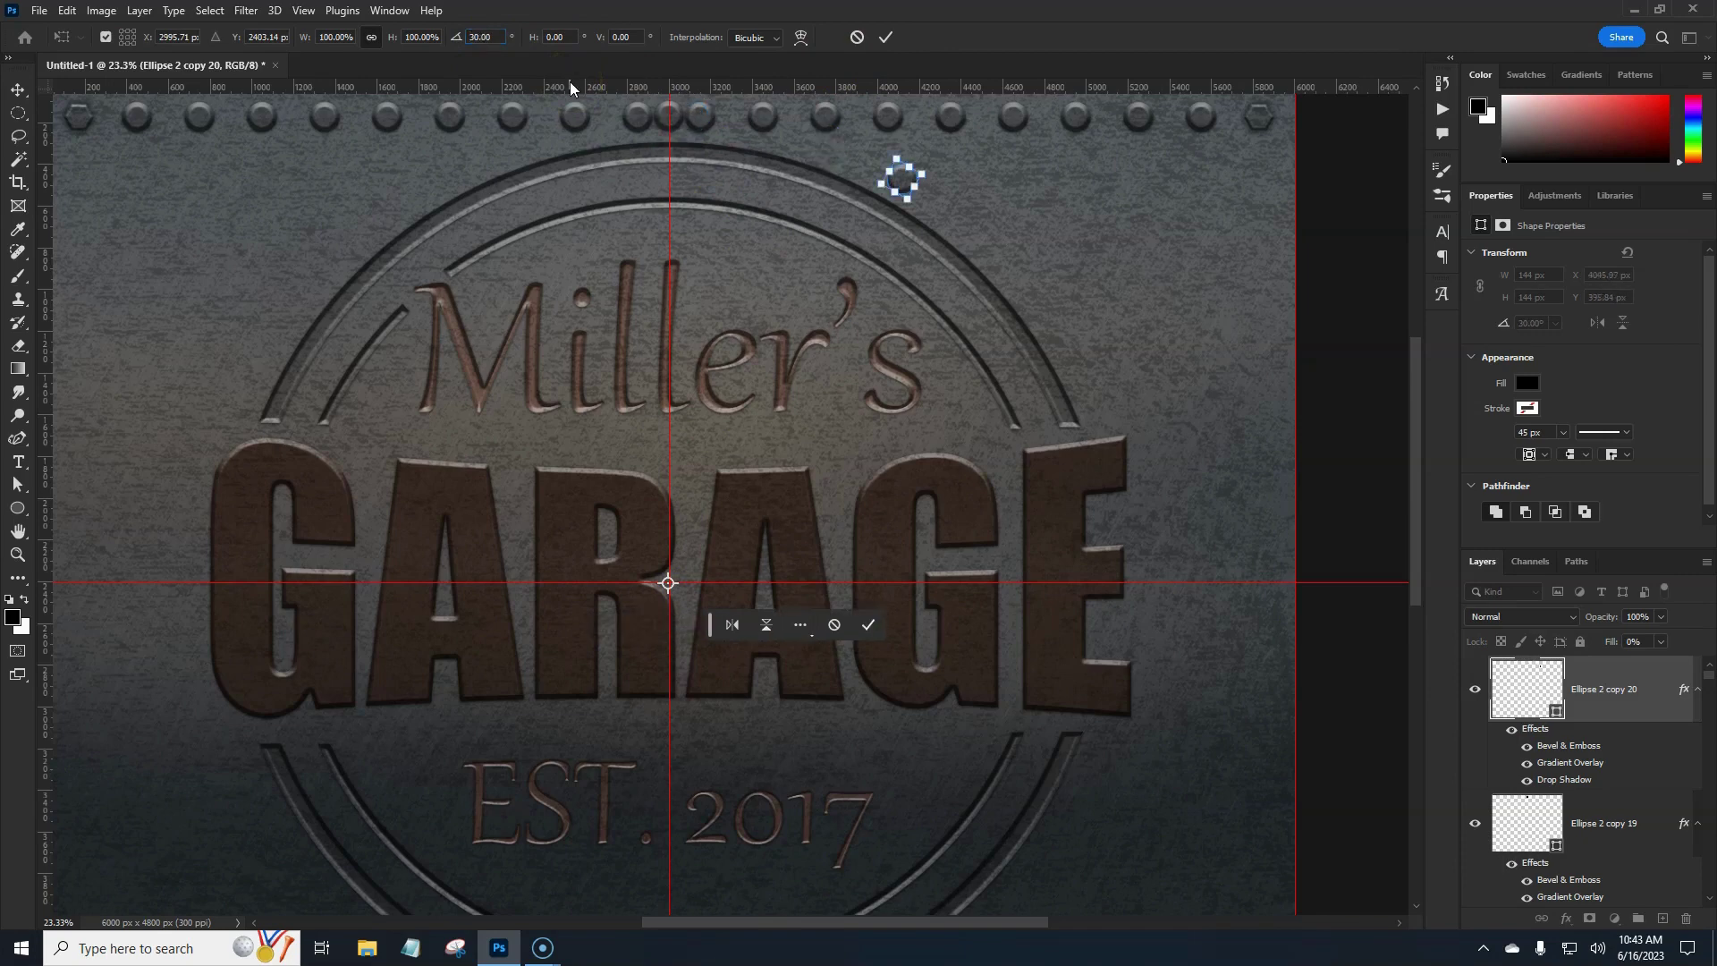
key(Return)
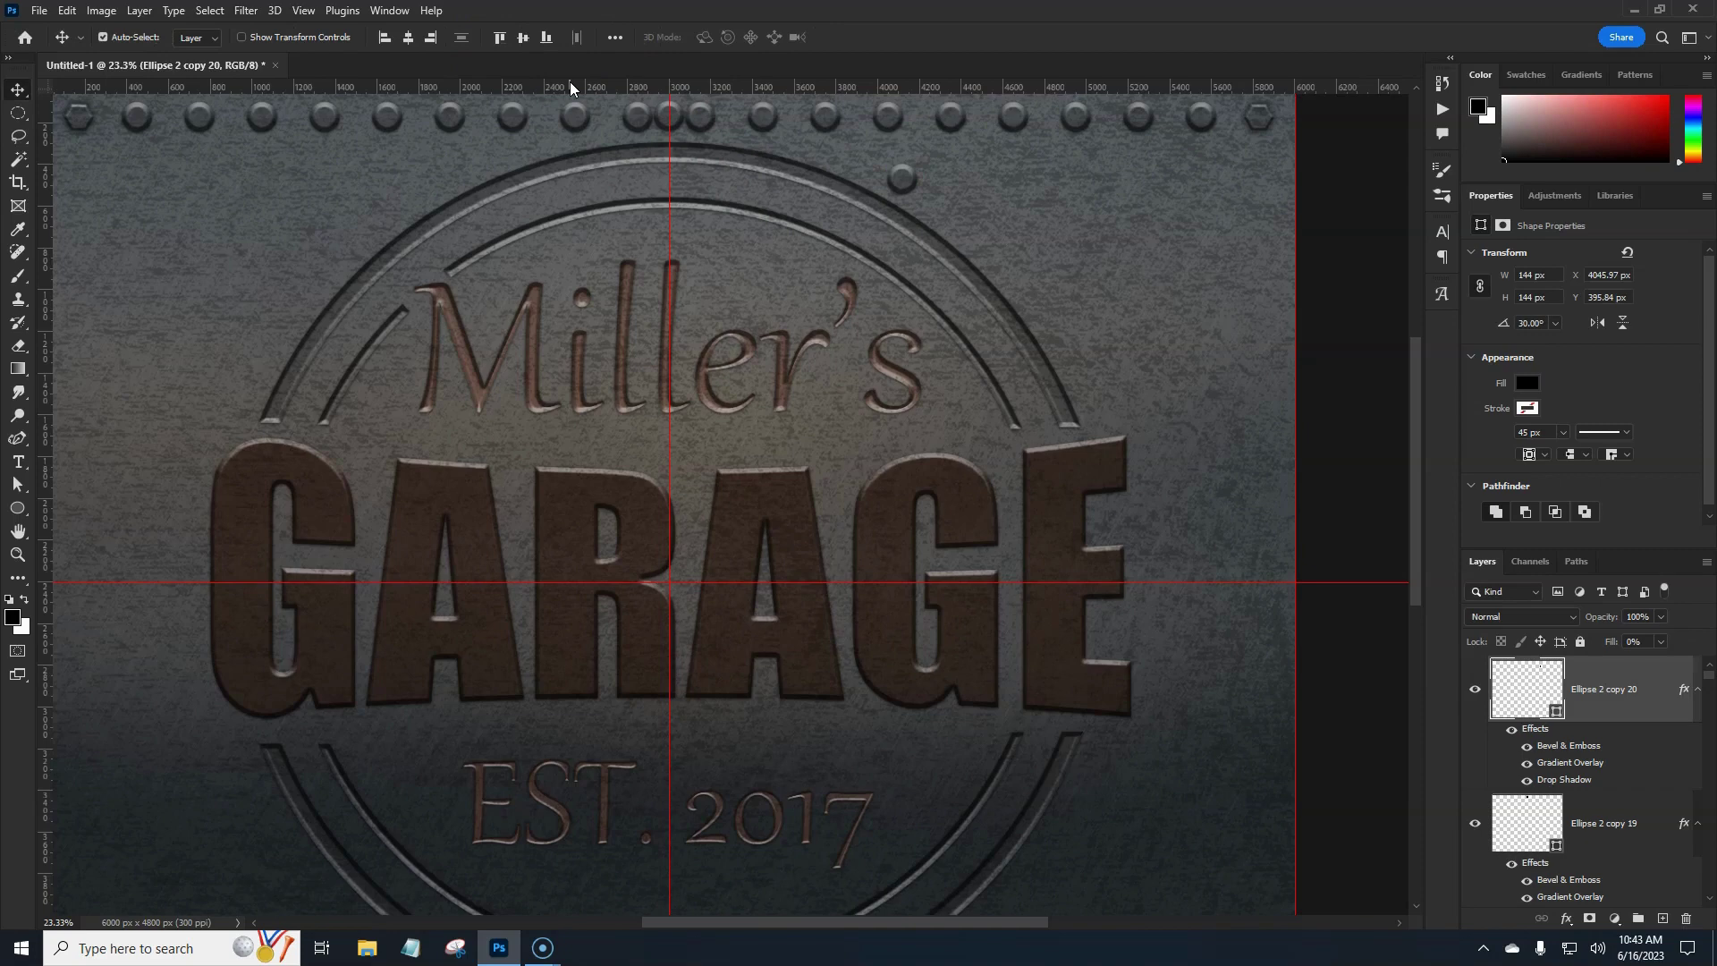
Step: Repeat the 30° transform with duplication until the rivet copies complete a full circle around the ring
key(ctrl+alt+shift+t)
key(ctrl+alt+shift+t)
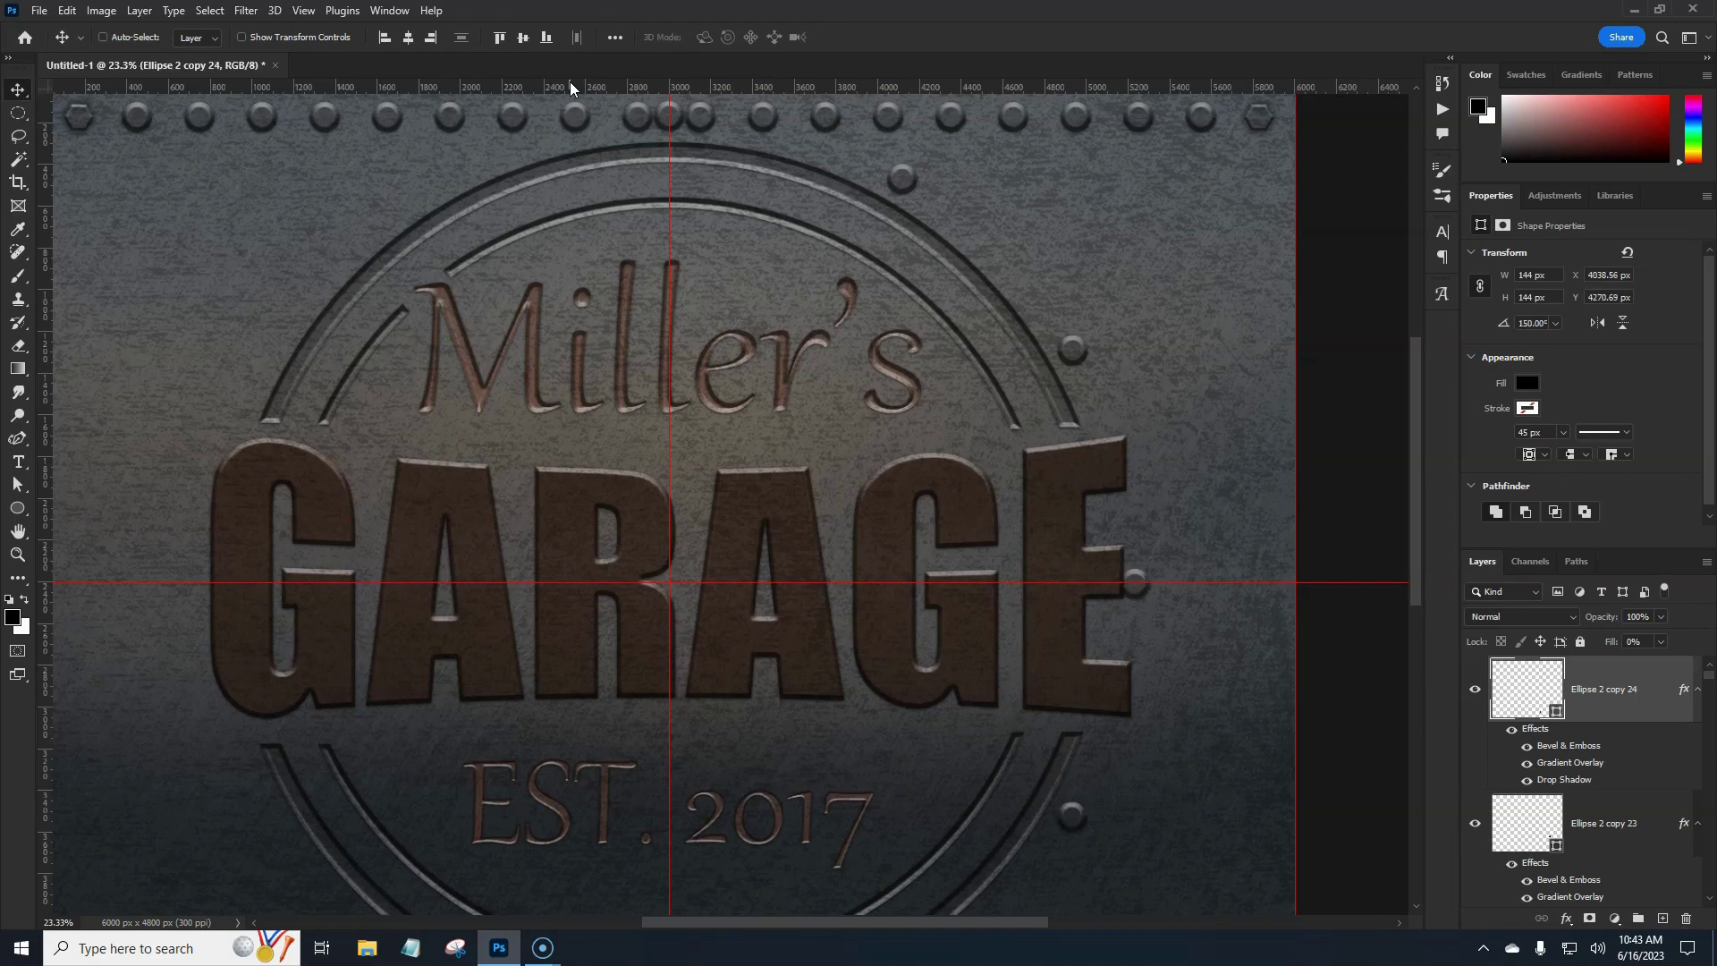
key(ctrl+alt+shift+t)
key(ctrl+alt+shift+t)
key(ctrl+alt+shift+t)
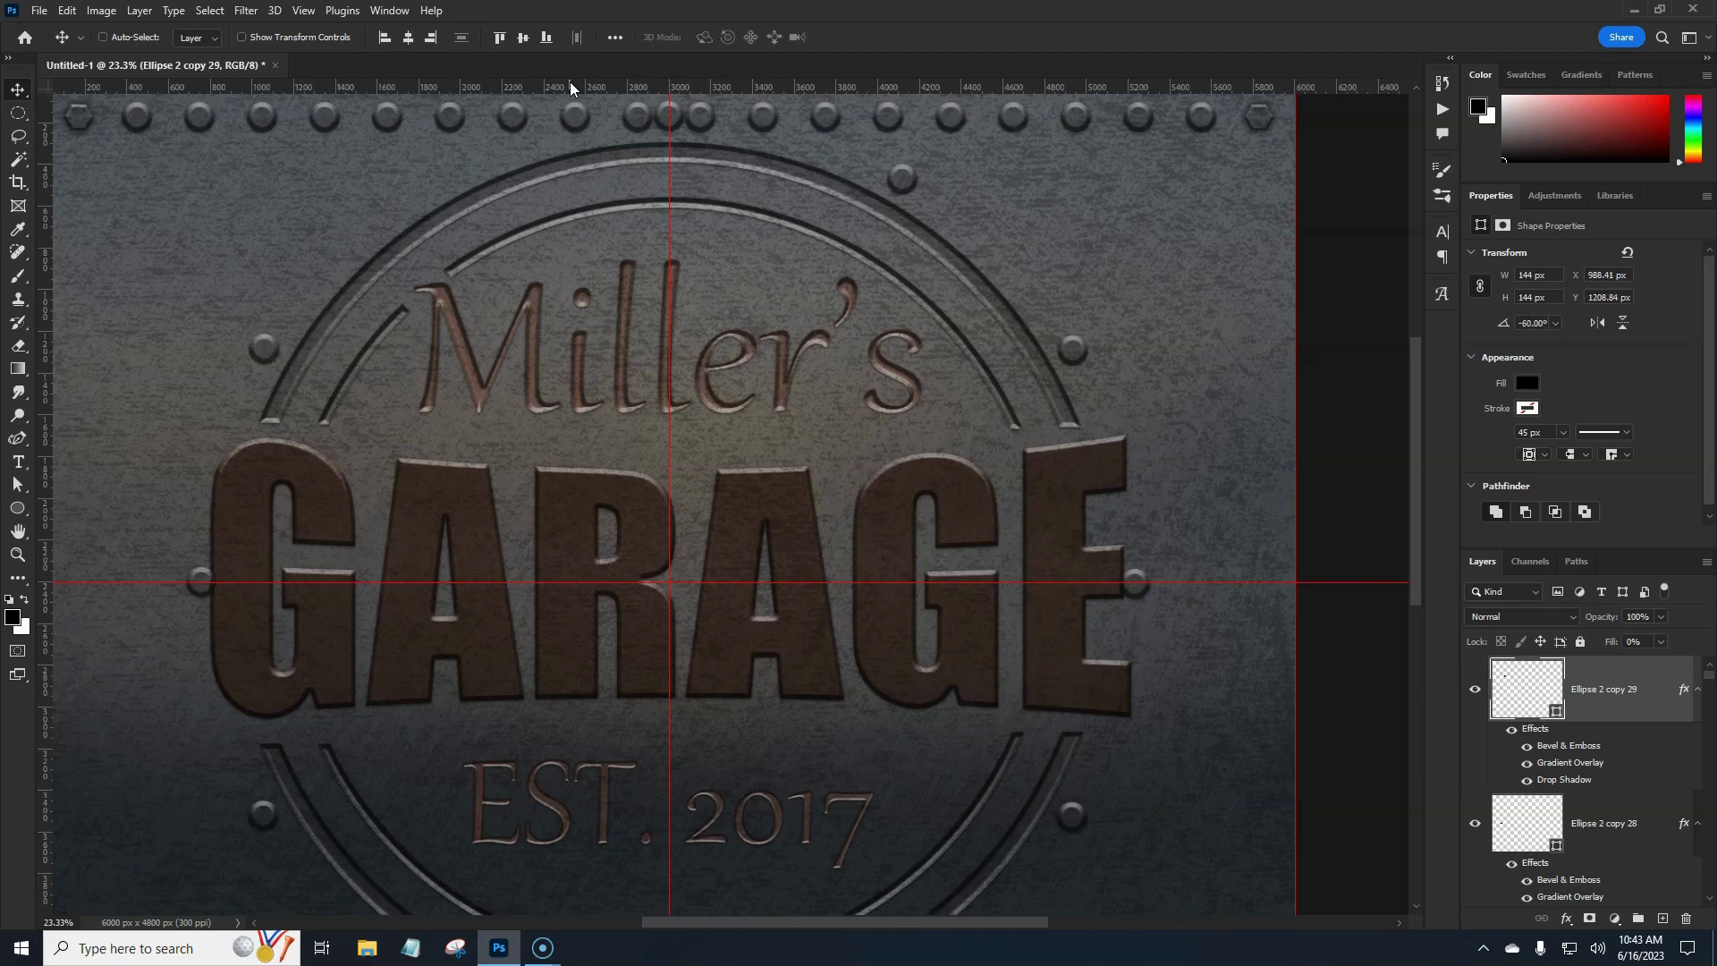
key(ctrl+alt+shift+t)
Step: Remove the extra rivet at the centre of the top row and select the matching one in the bottom row
click(677, 117)
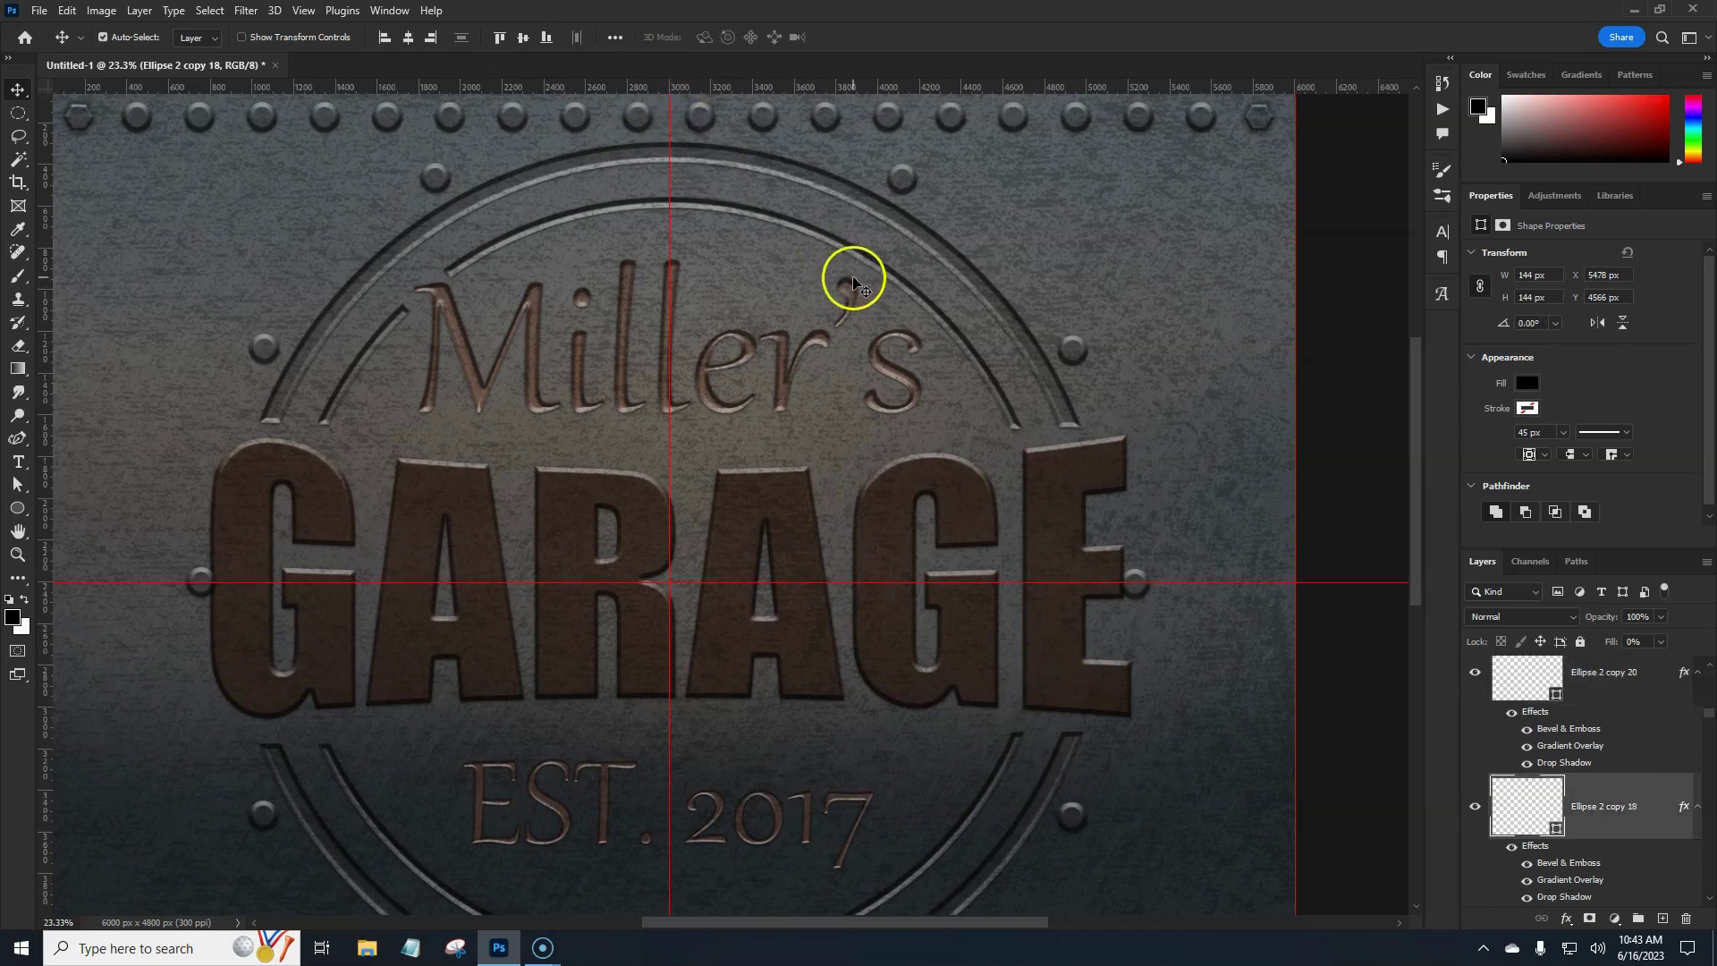
scroll(773, 243, down, 5)
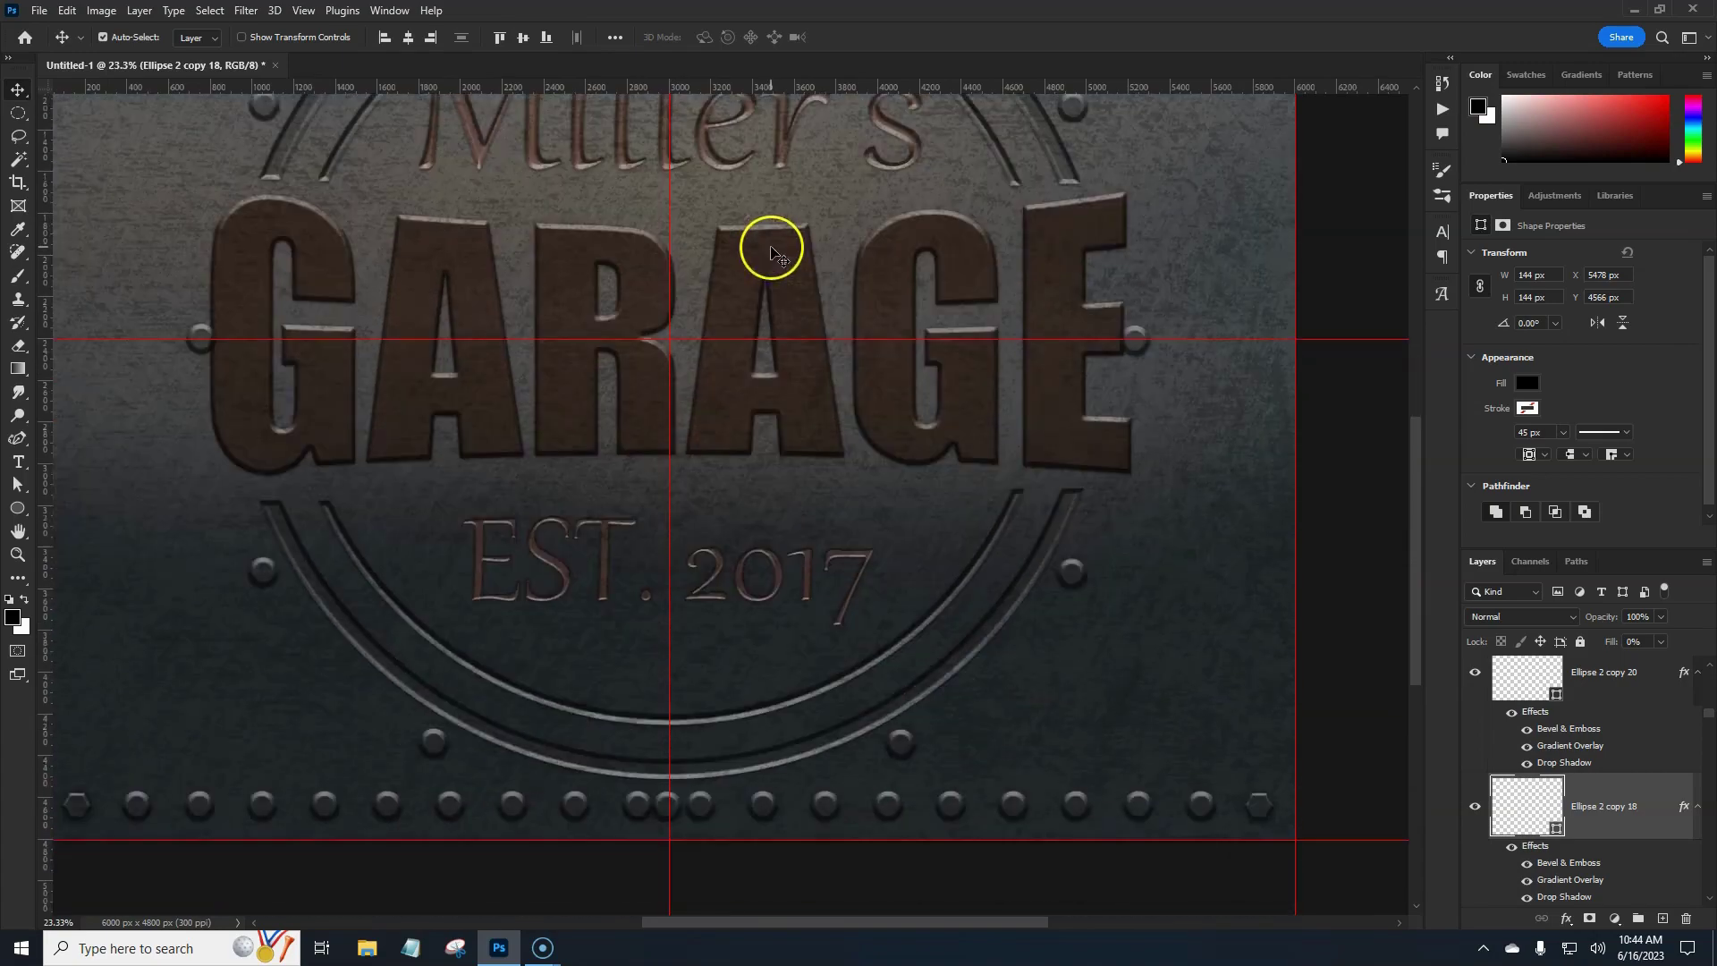
click(675, 814)
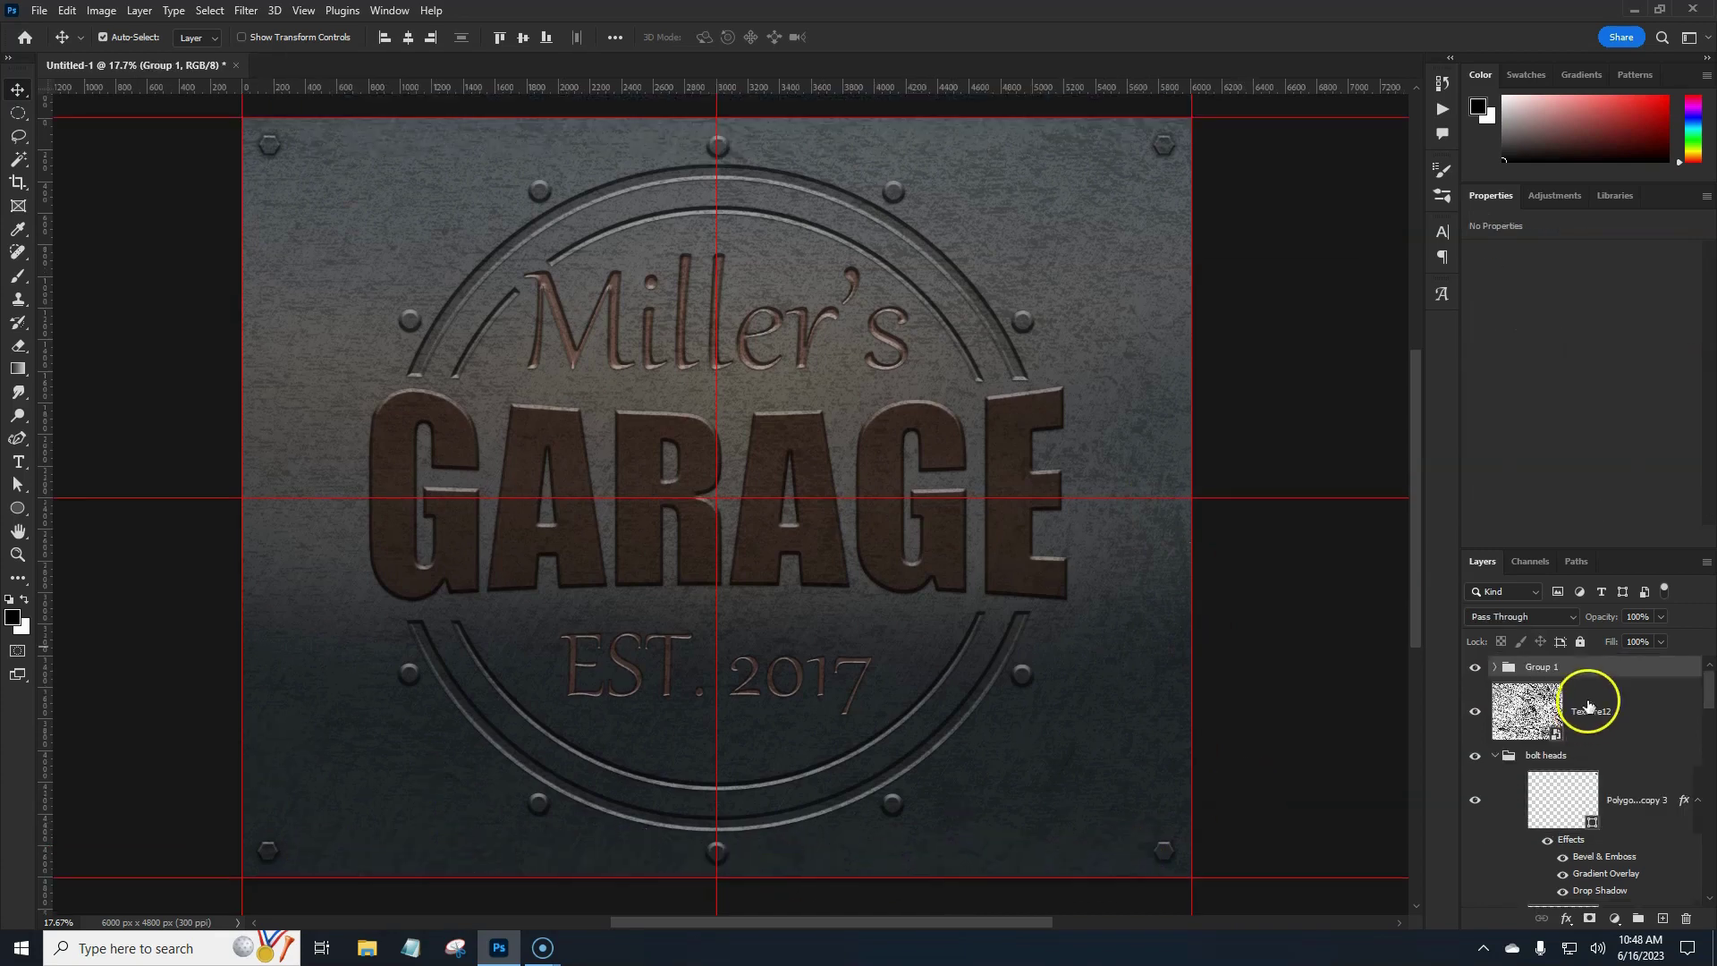
Step: Add a Color Lookup adjustment layer above Group 1 and apply the Soft_Warming.look 3D LUT
click(1613, 919)
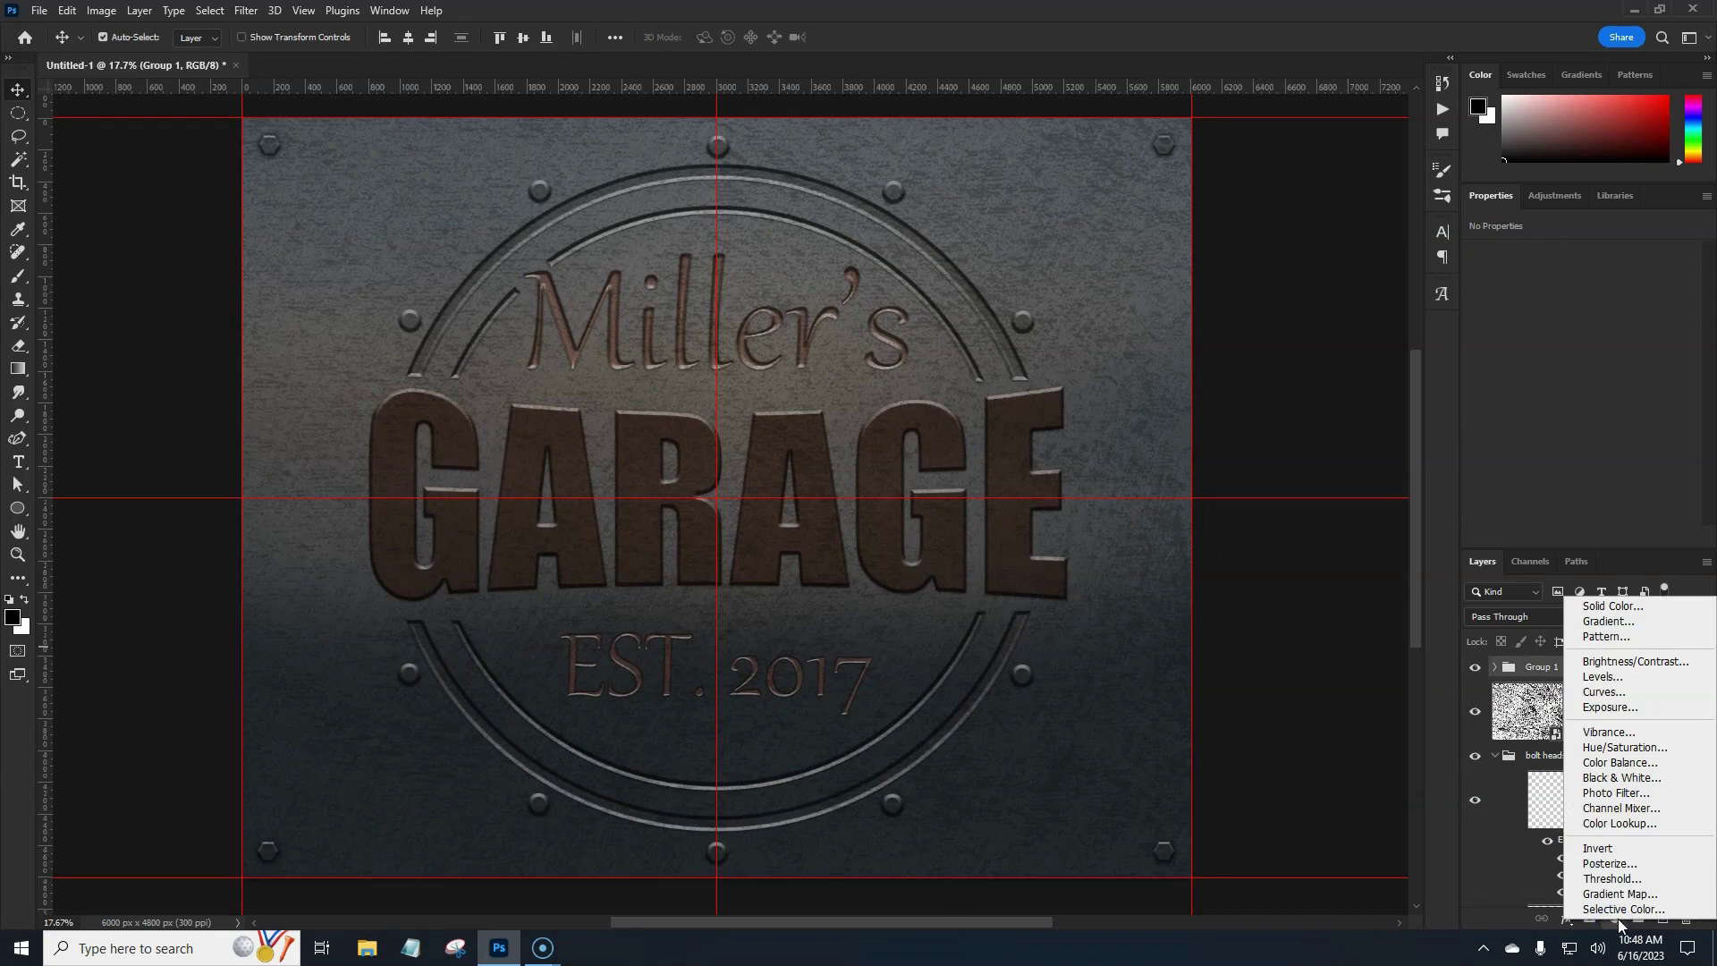
key(Escape)
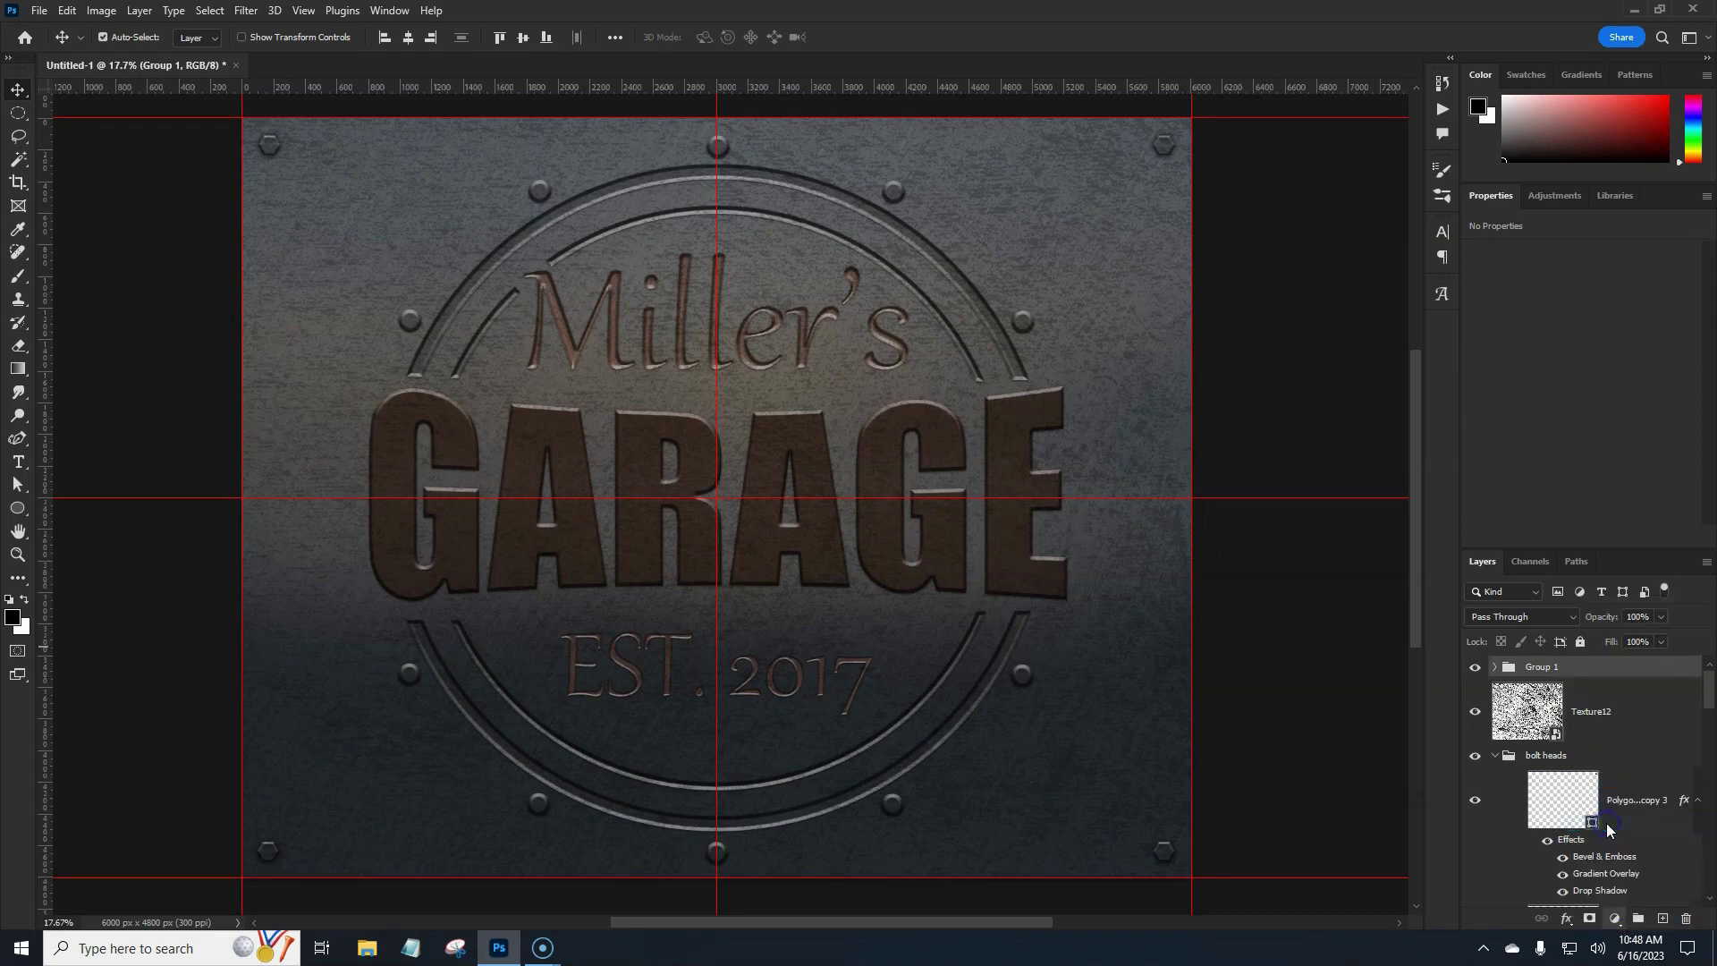
click(1655, 260)
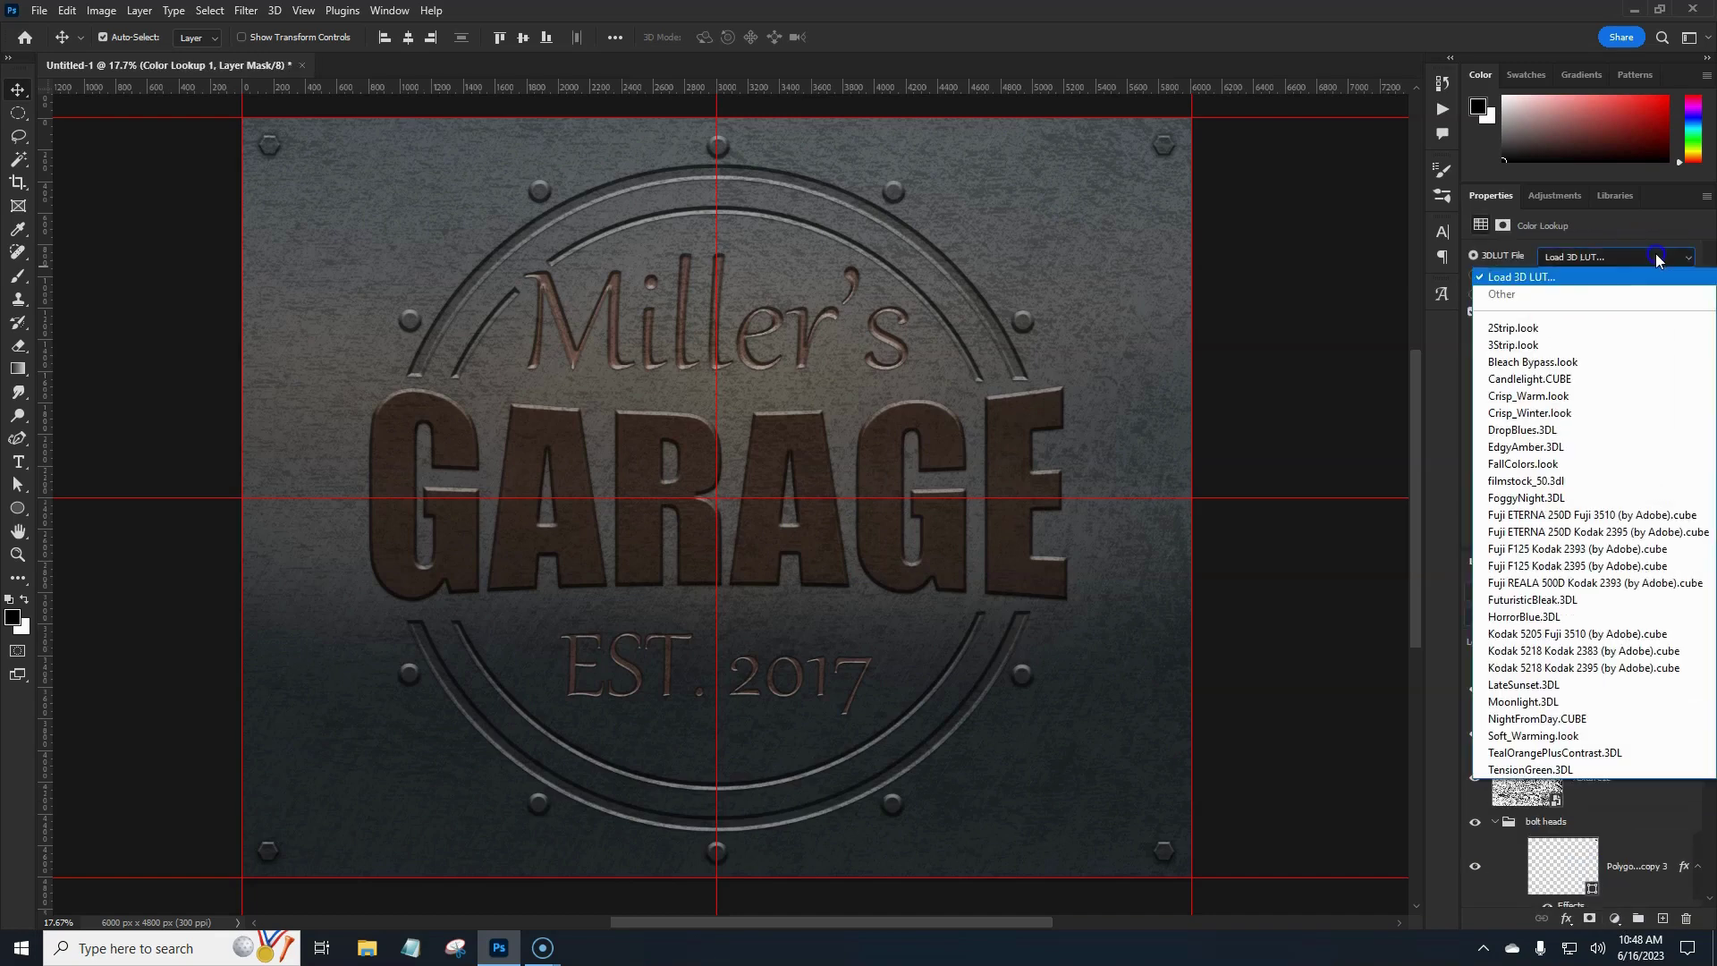
click(1540, 737)
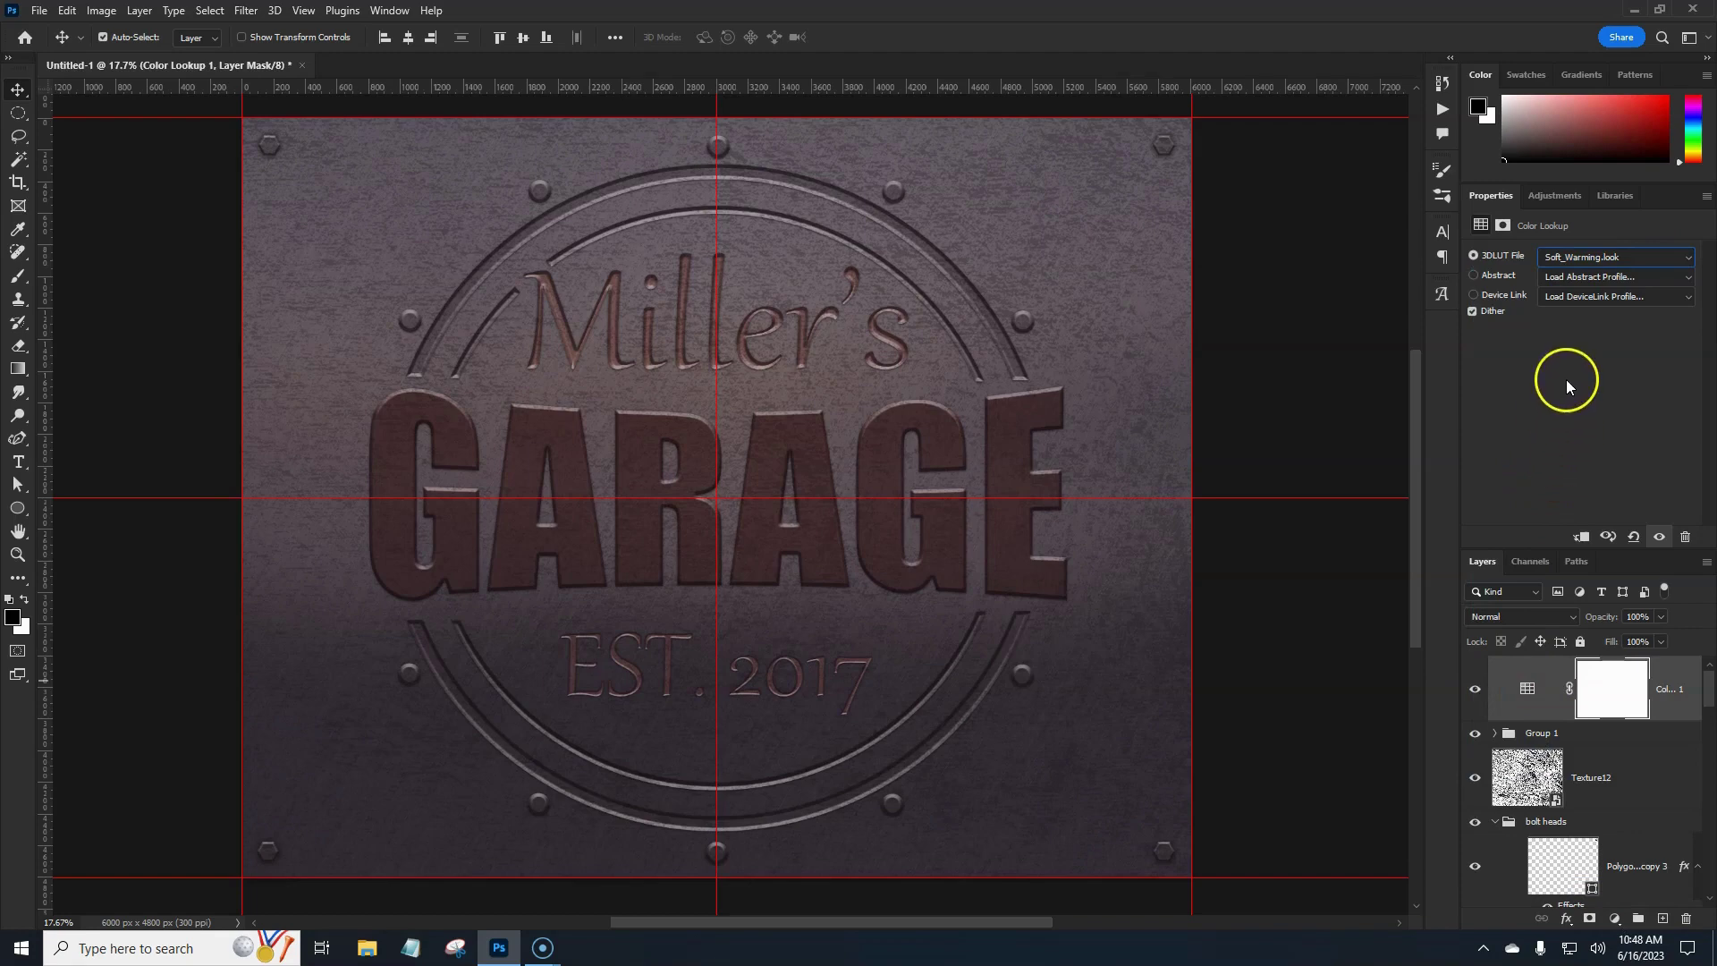
Step: Compare the 3D LUT presets, settle on TealOrangePlusContrast.3DL for the Color Lookup layer and set its opacity to 48%
key(Down)
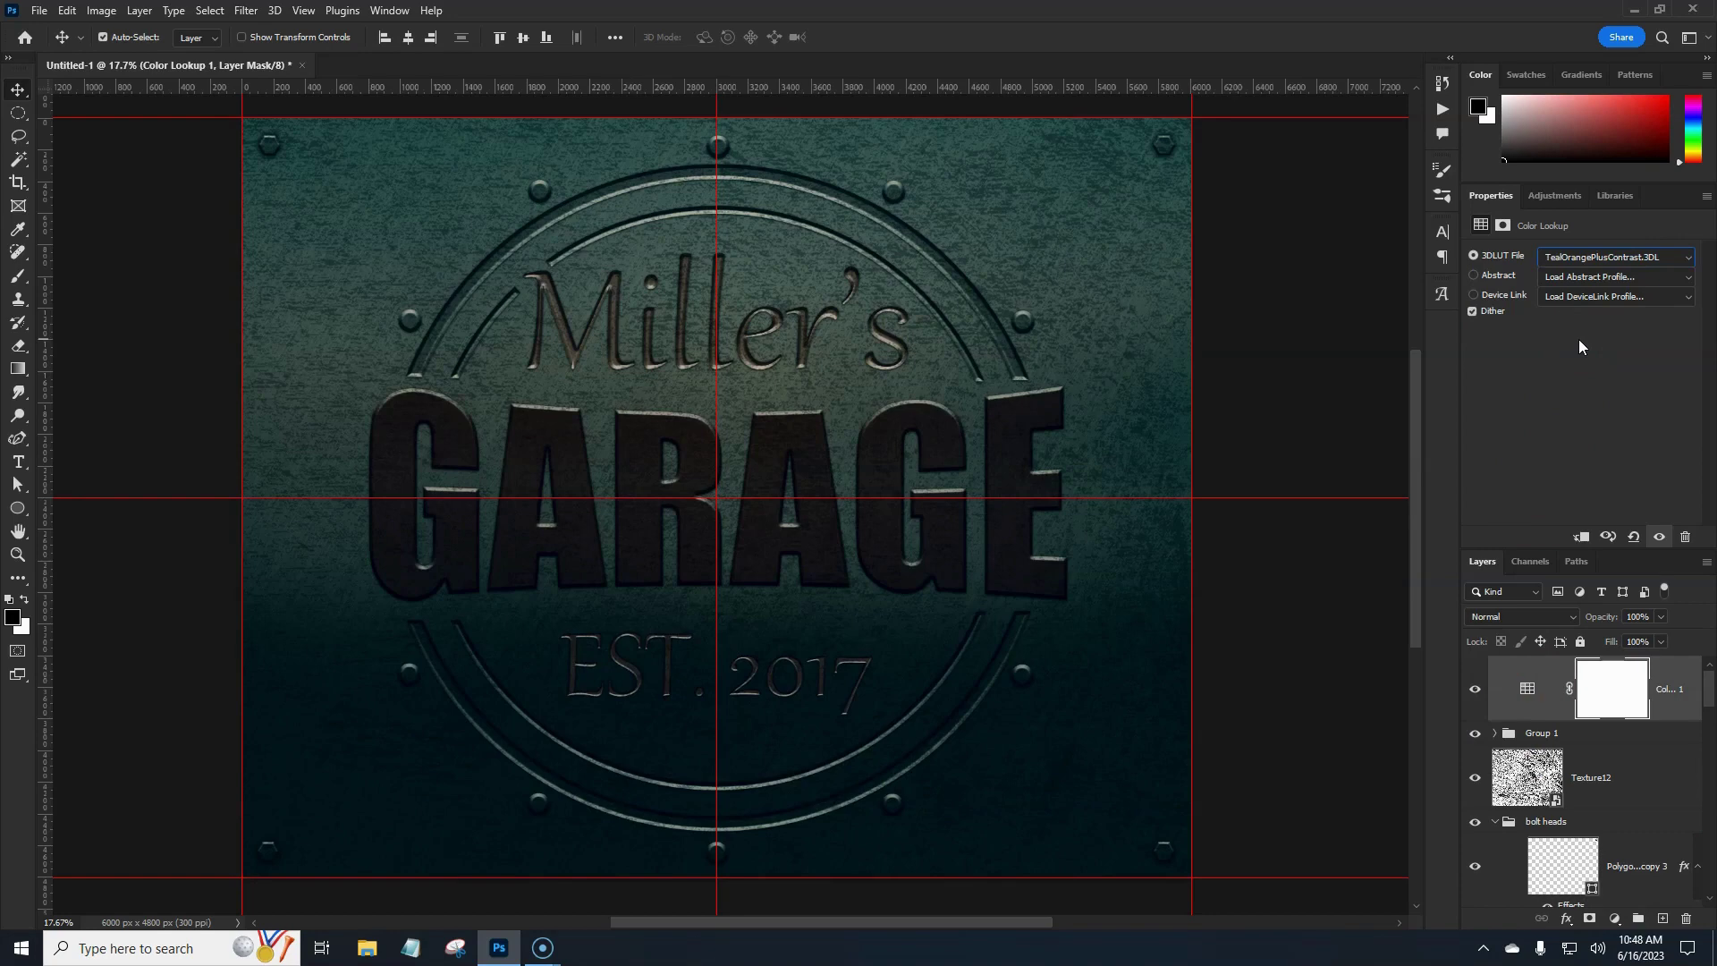
key(Up)
key(Down)
key(Down)
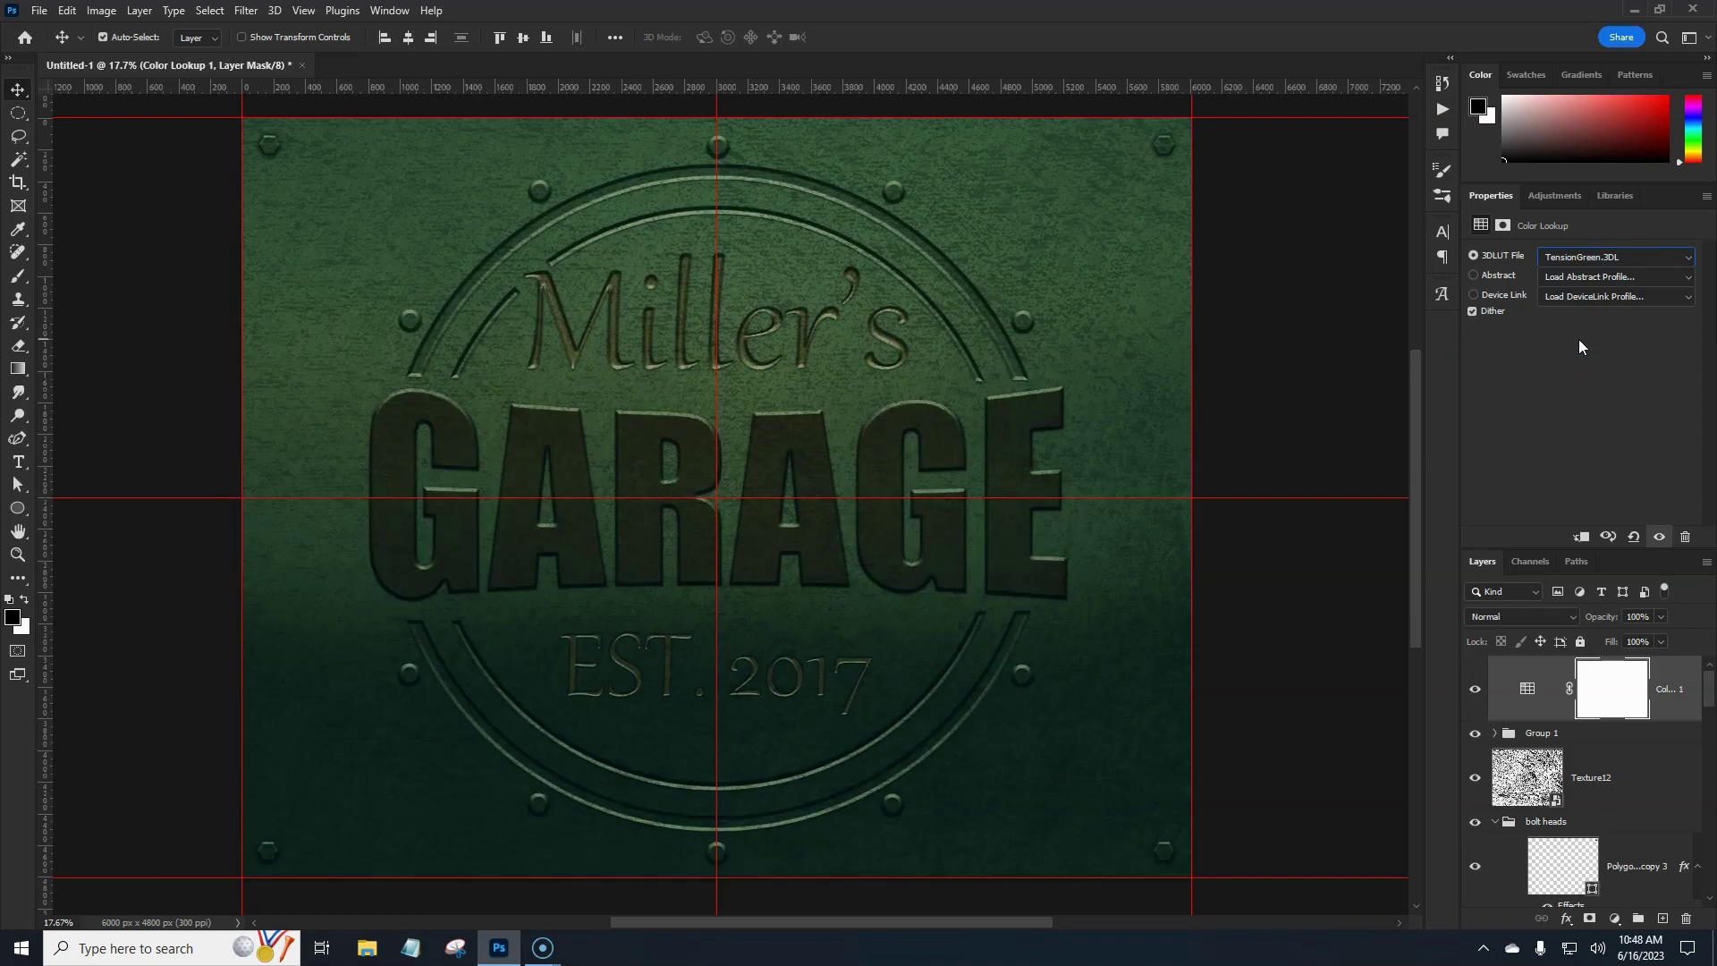
key(Up)
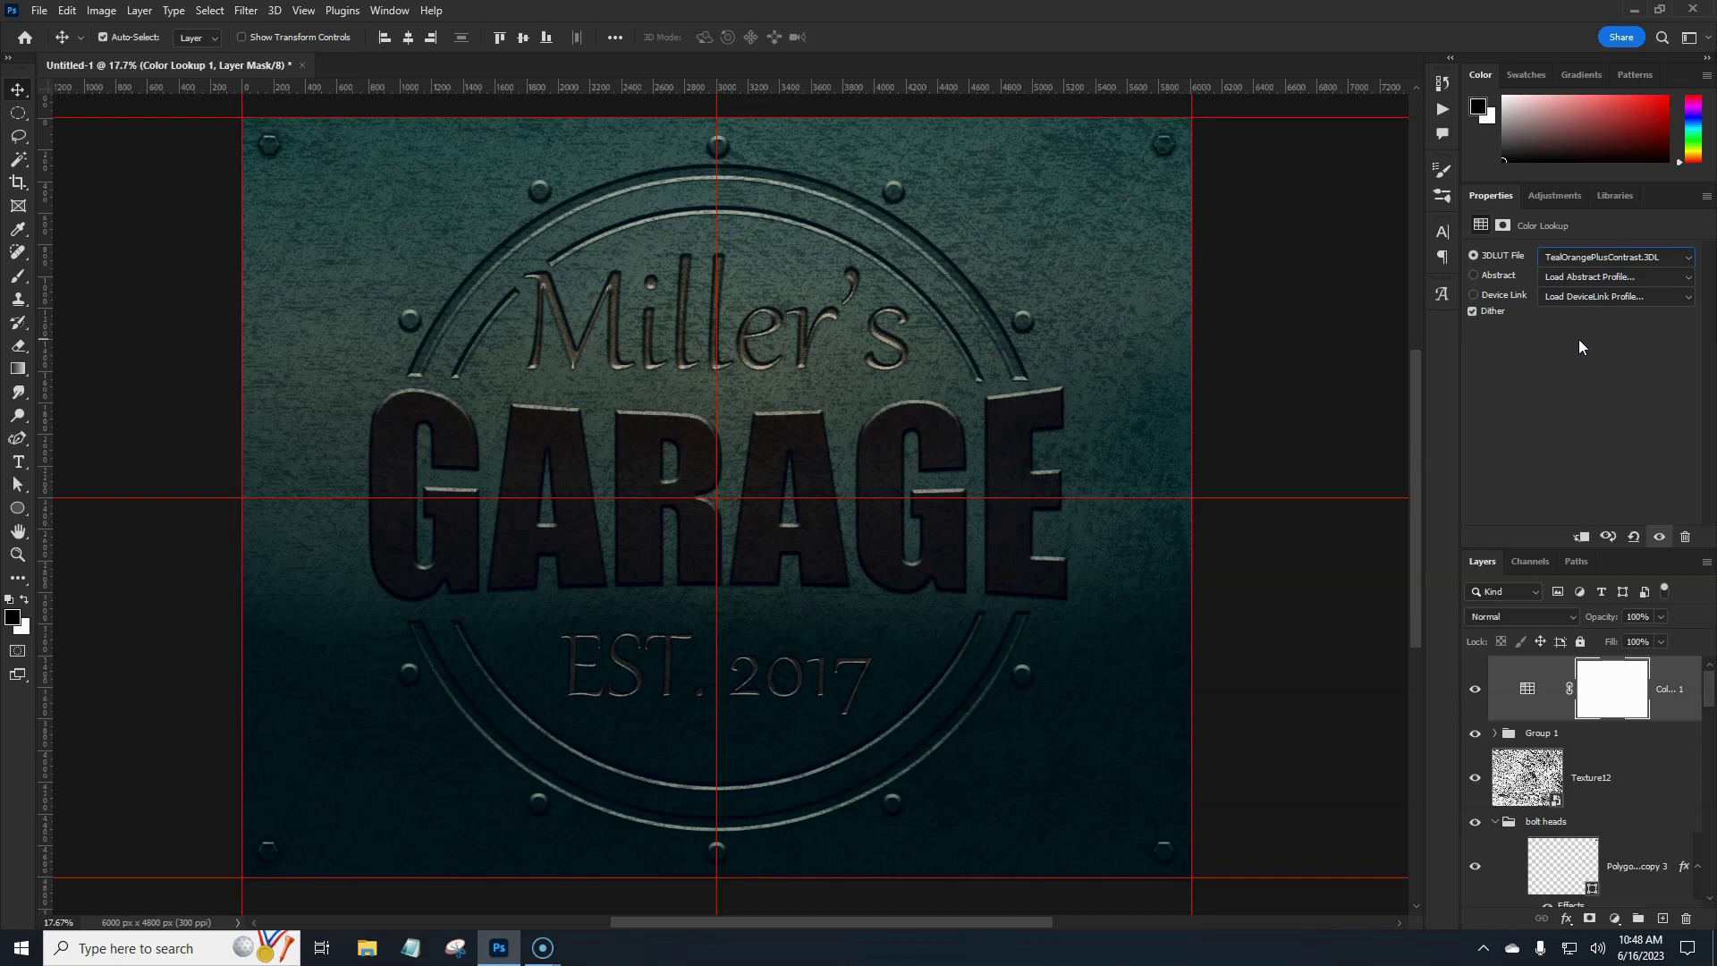
key(Down)
key(Down)
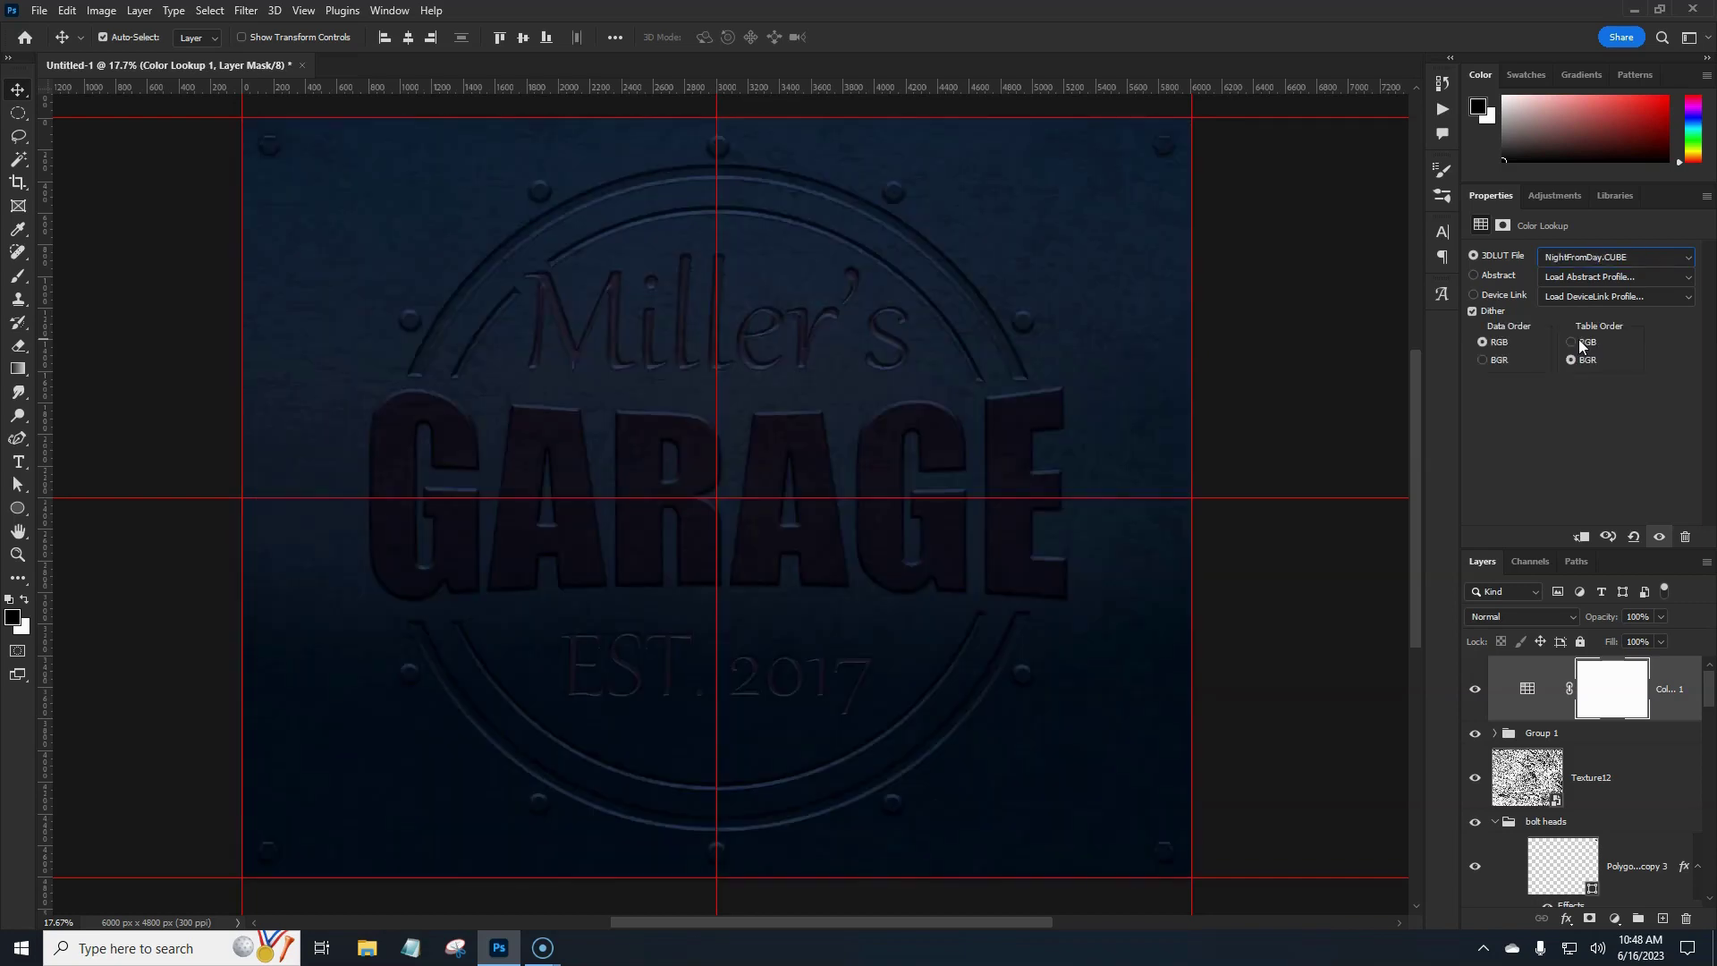
key(Down)
key(Down)
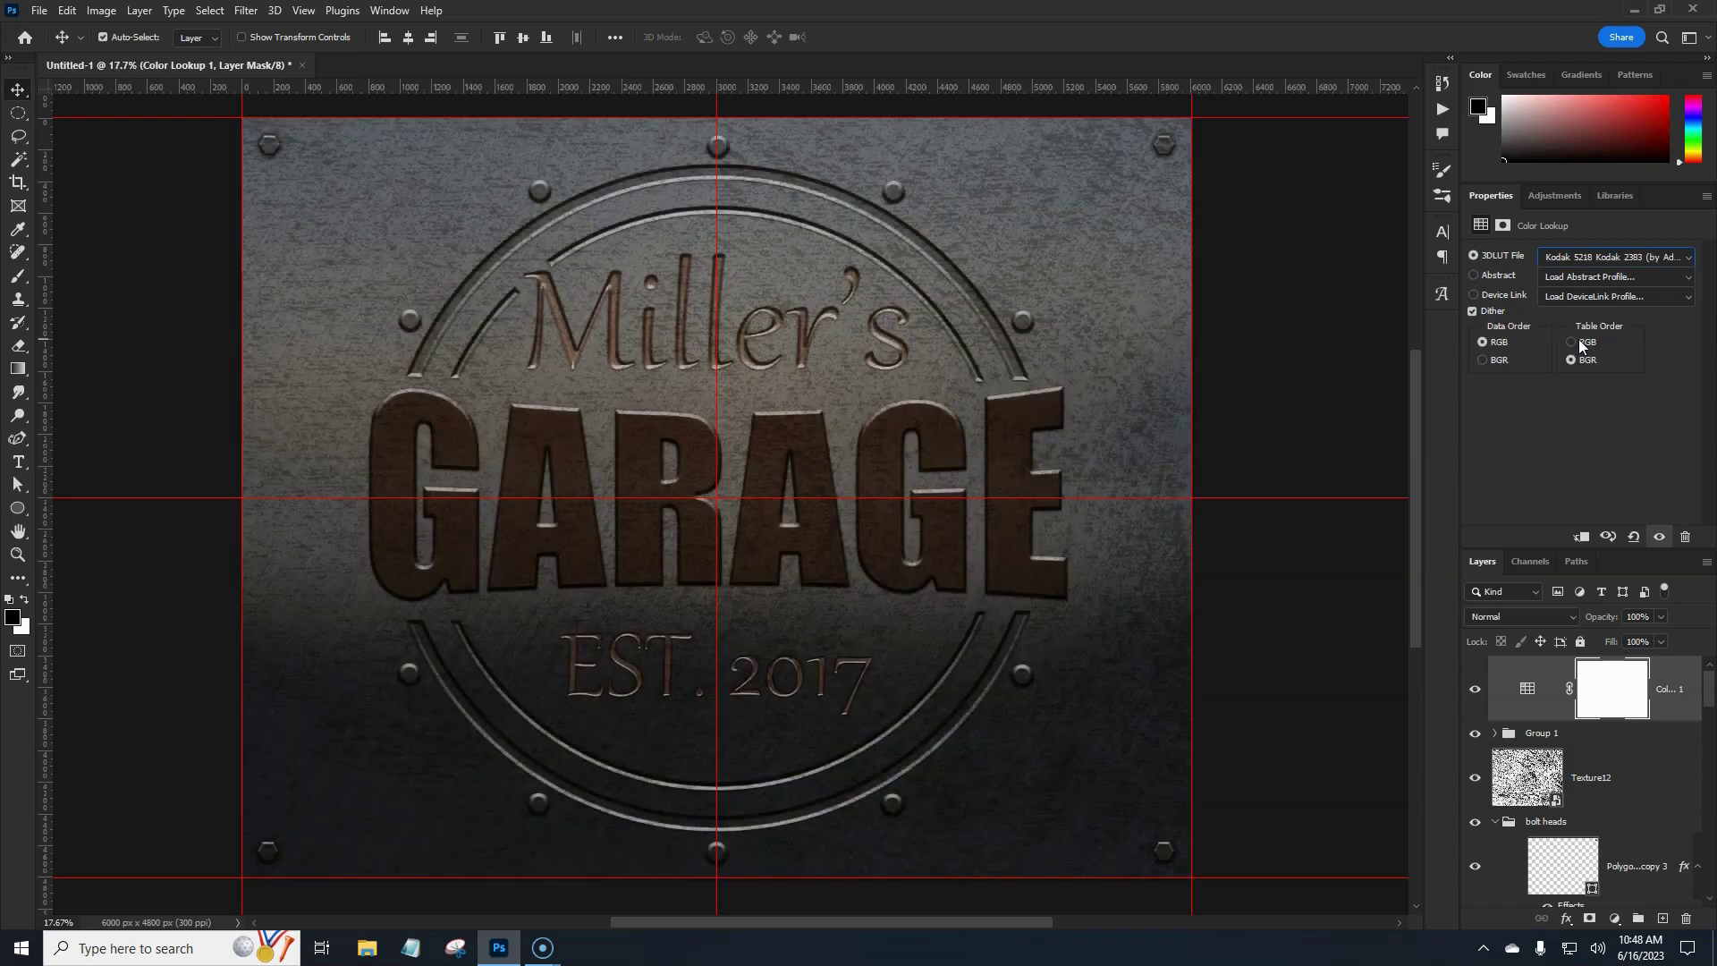
key(Up)
key(Down)
key(Down)
key(Down)
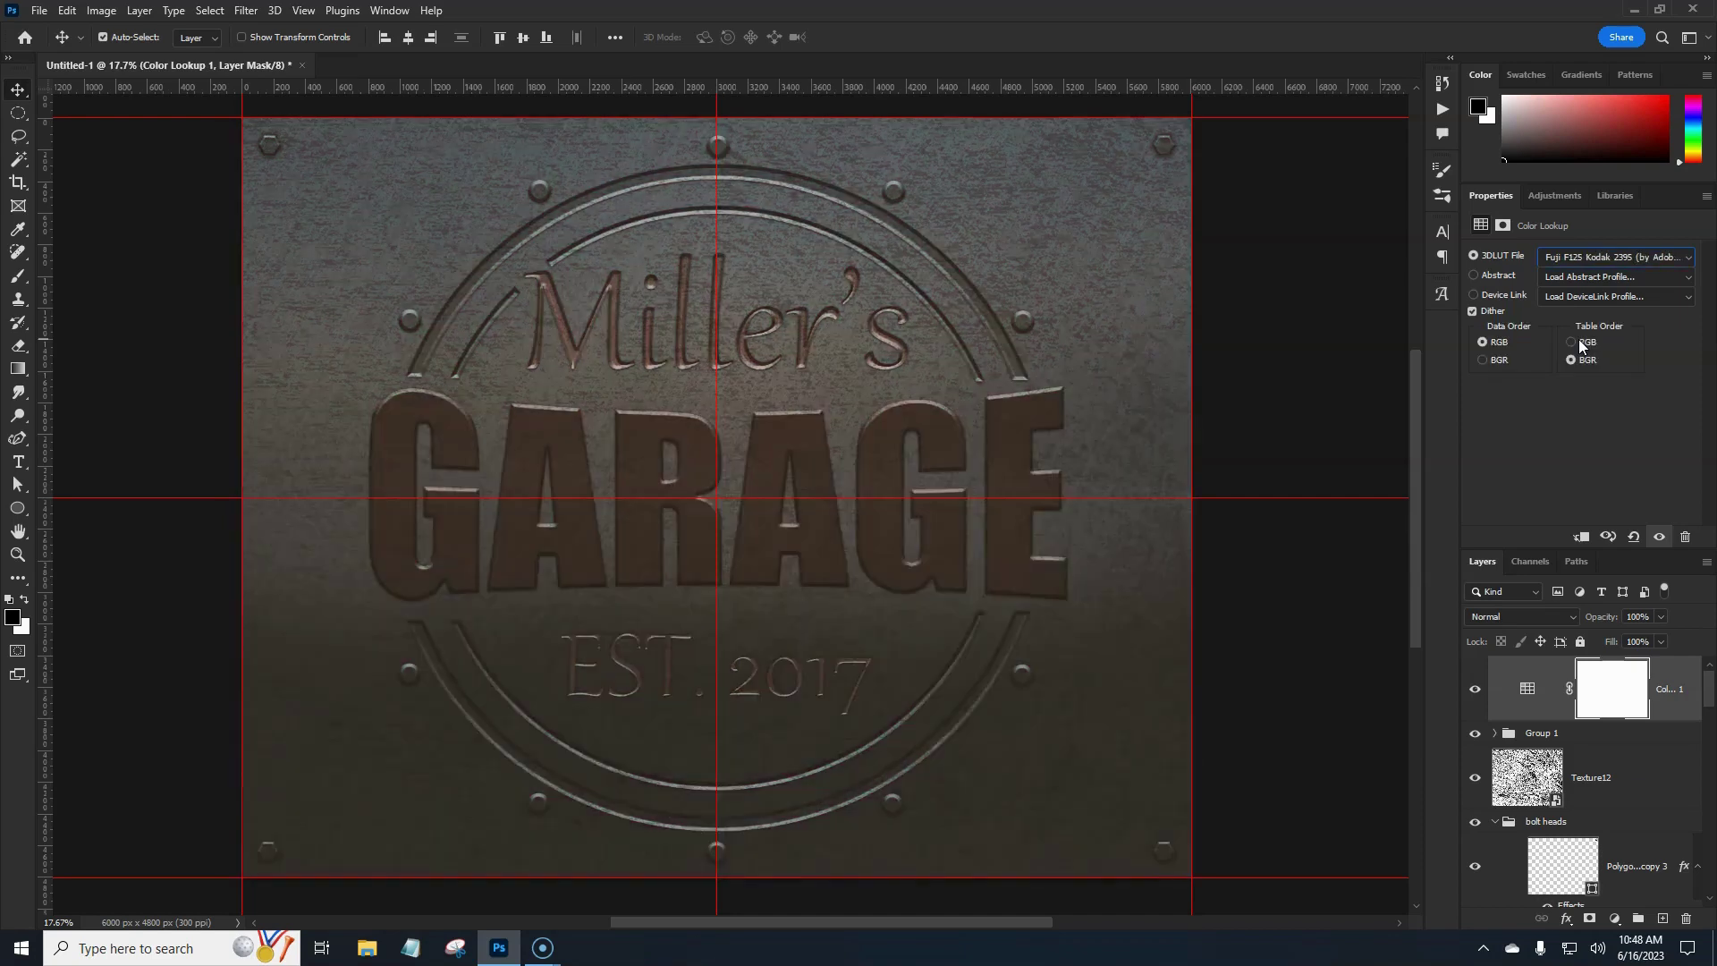
key(Up)
key(Up)
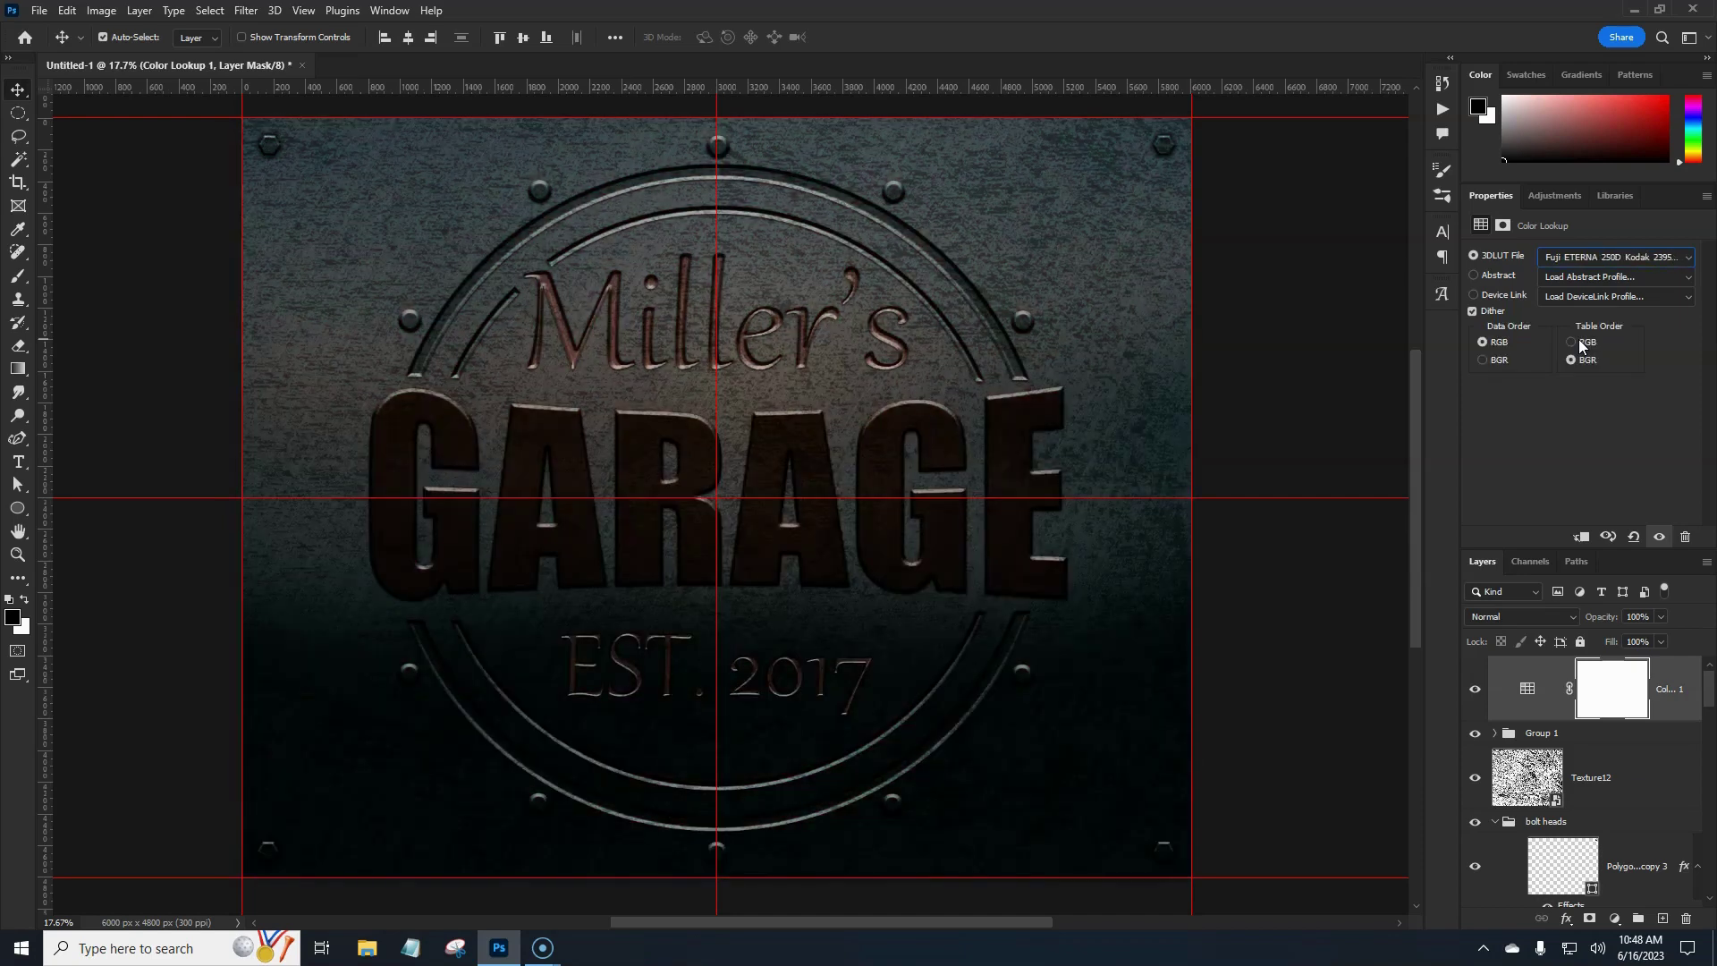
key(Up)
key(Up)
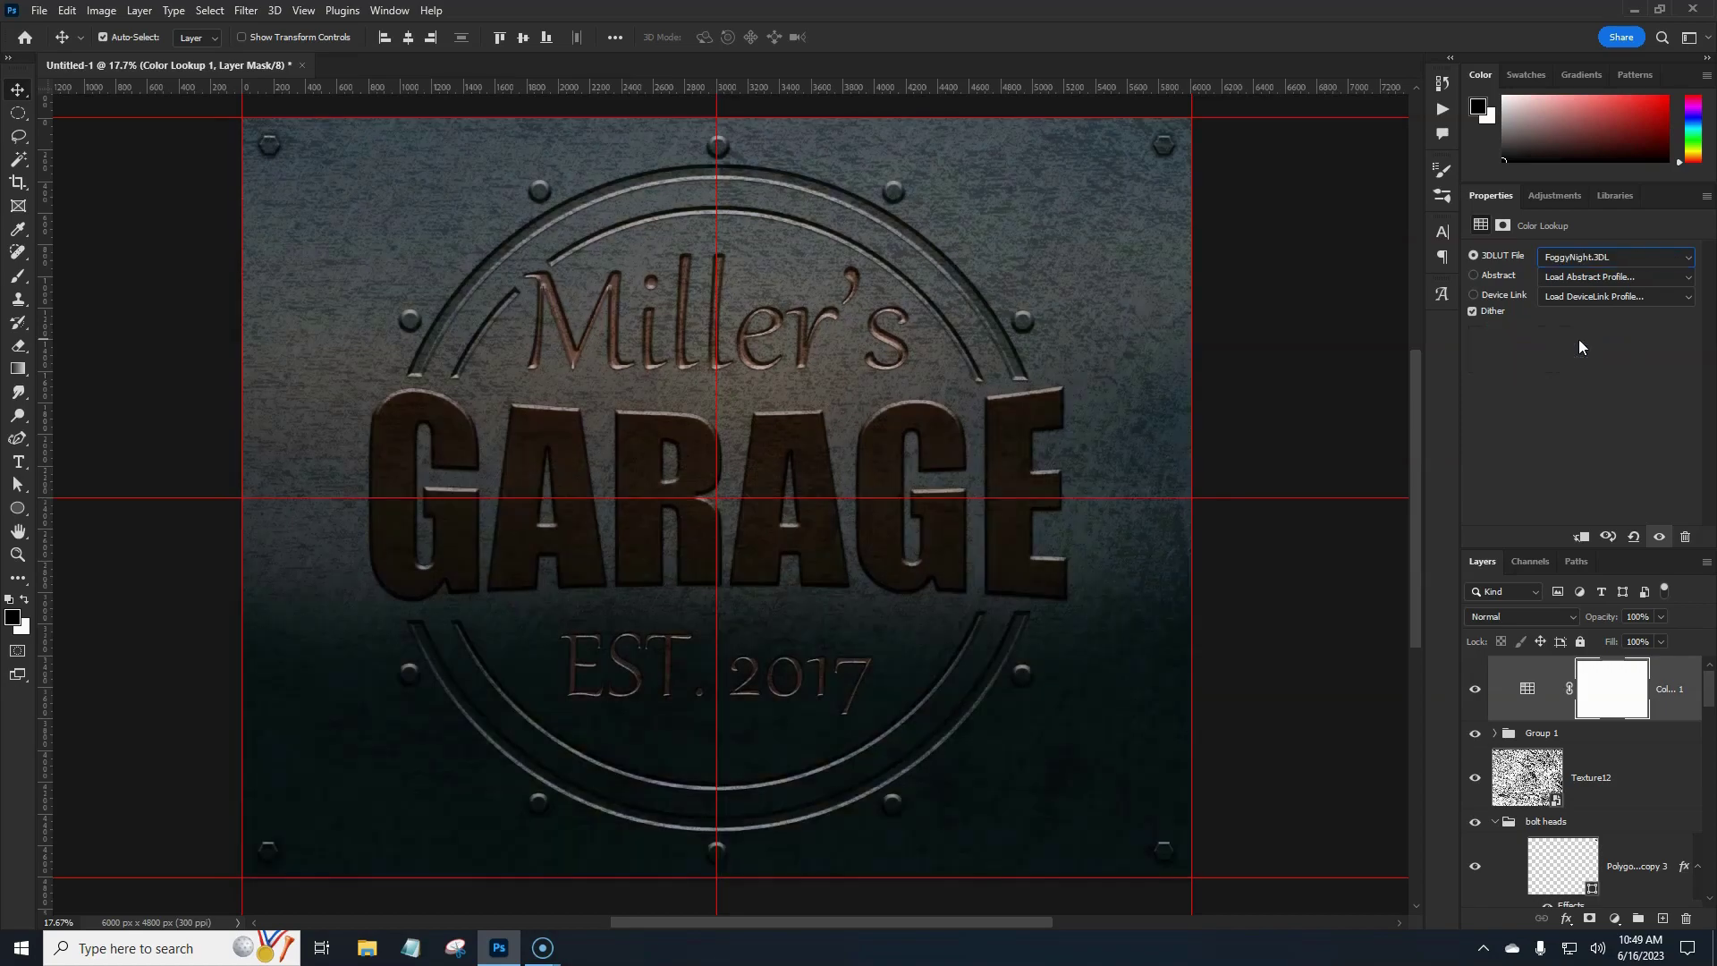
key(Up)
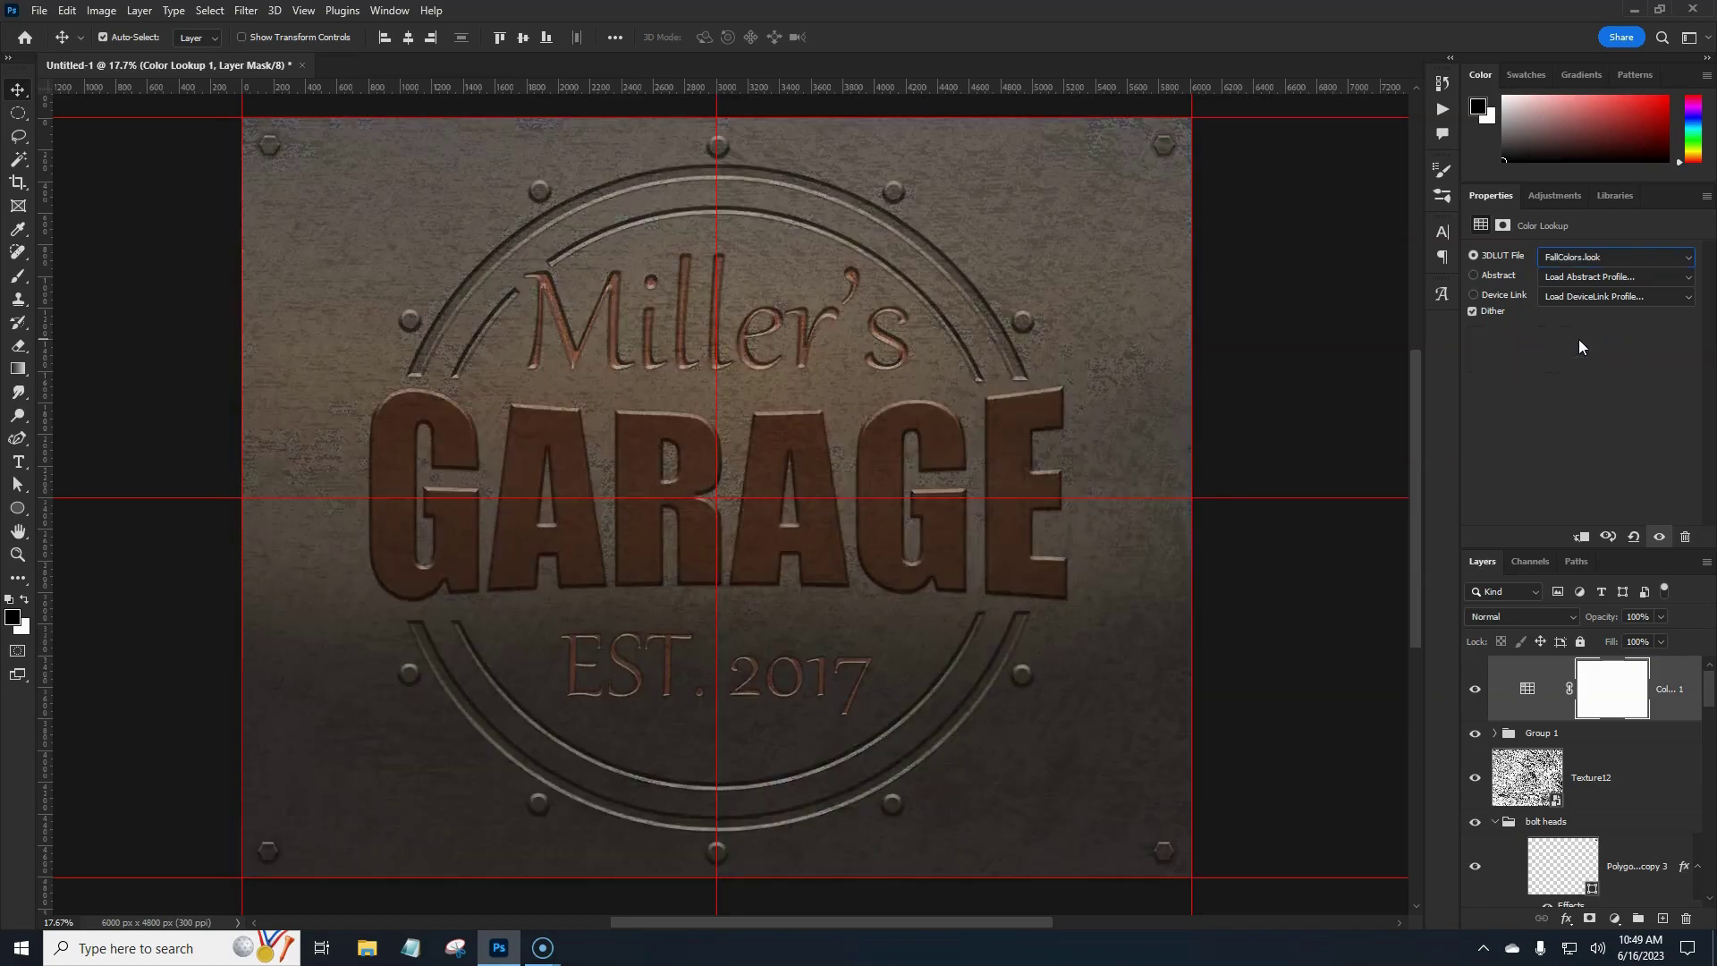
key(Up)
drag(1598, 618, 1458, 617)
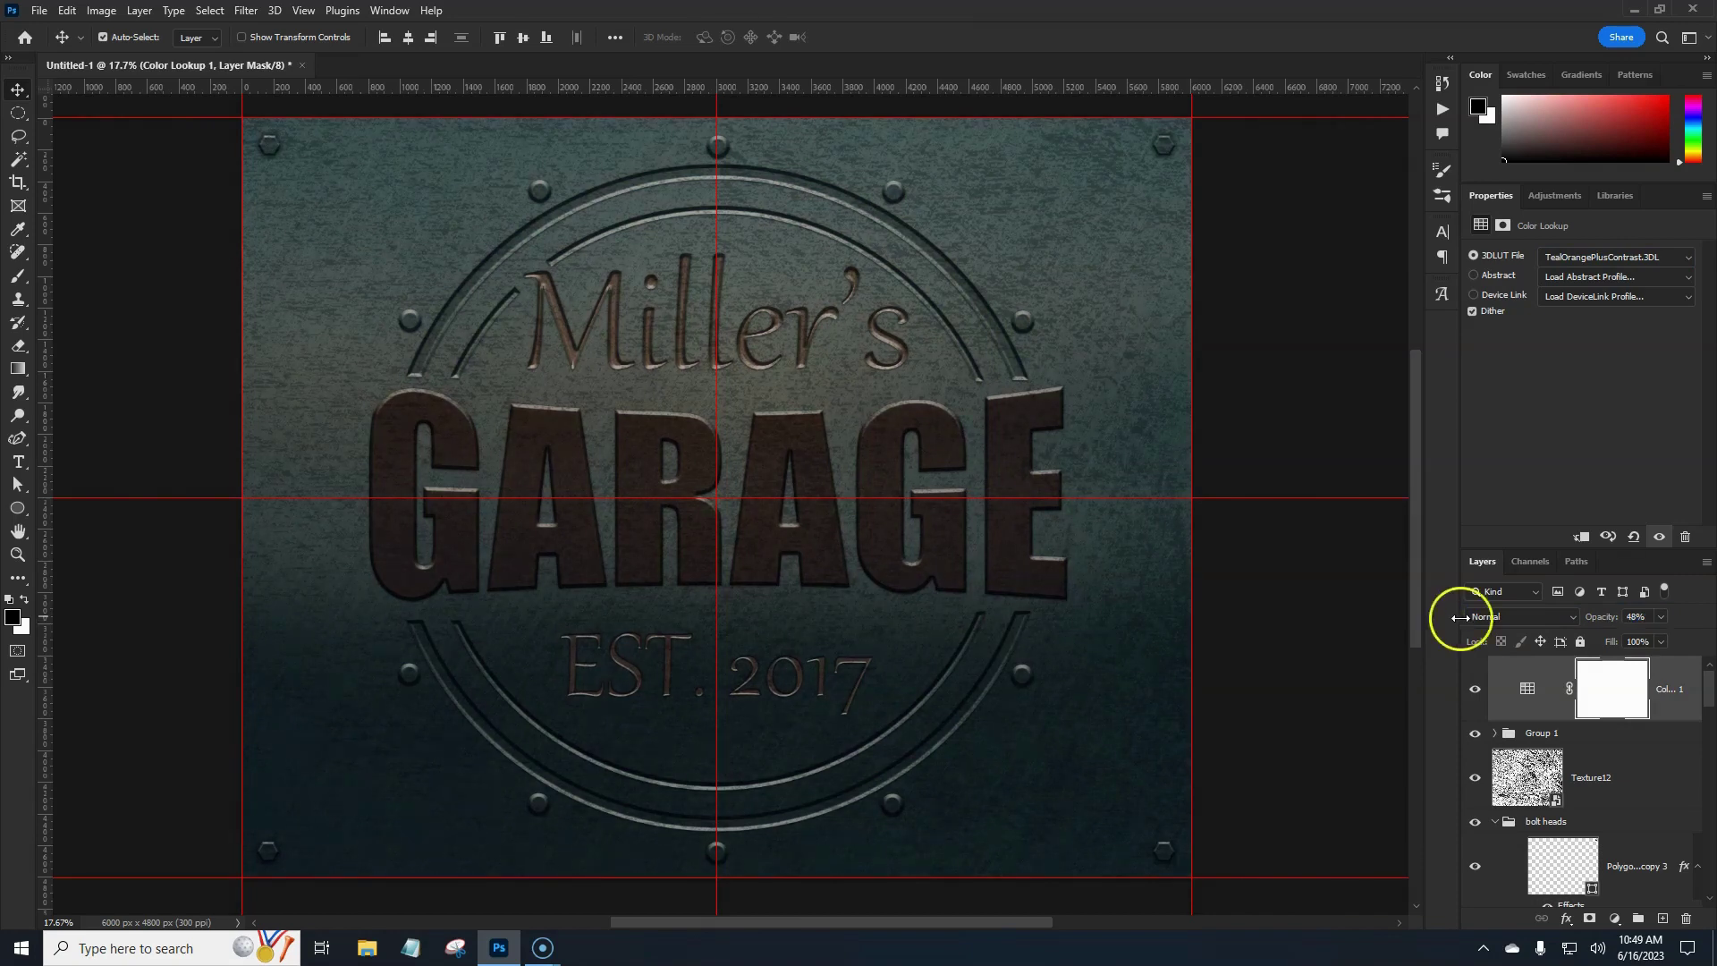
Step: Load the GARAGE text's outline as a selection, fill it with black on the Color Lookup layer's mask and deselect
scroll(1655, 786, down, 4)
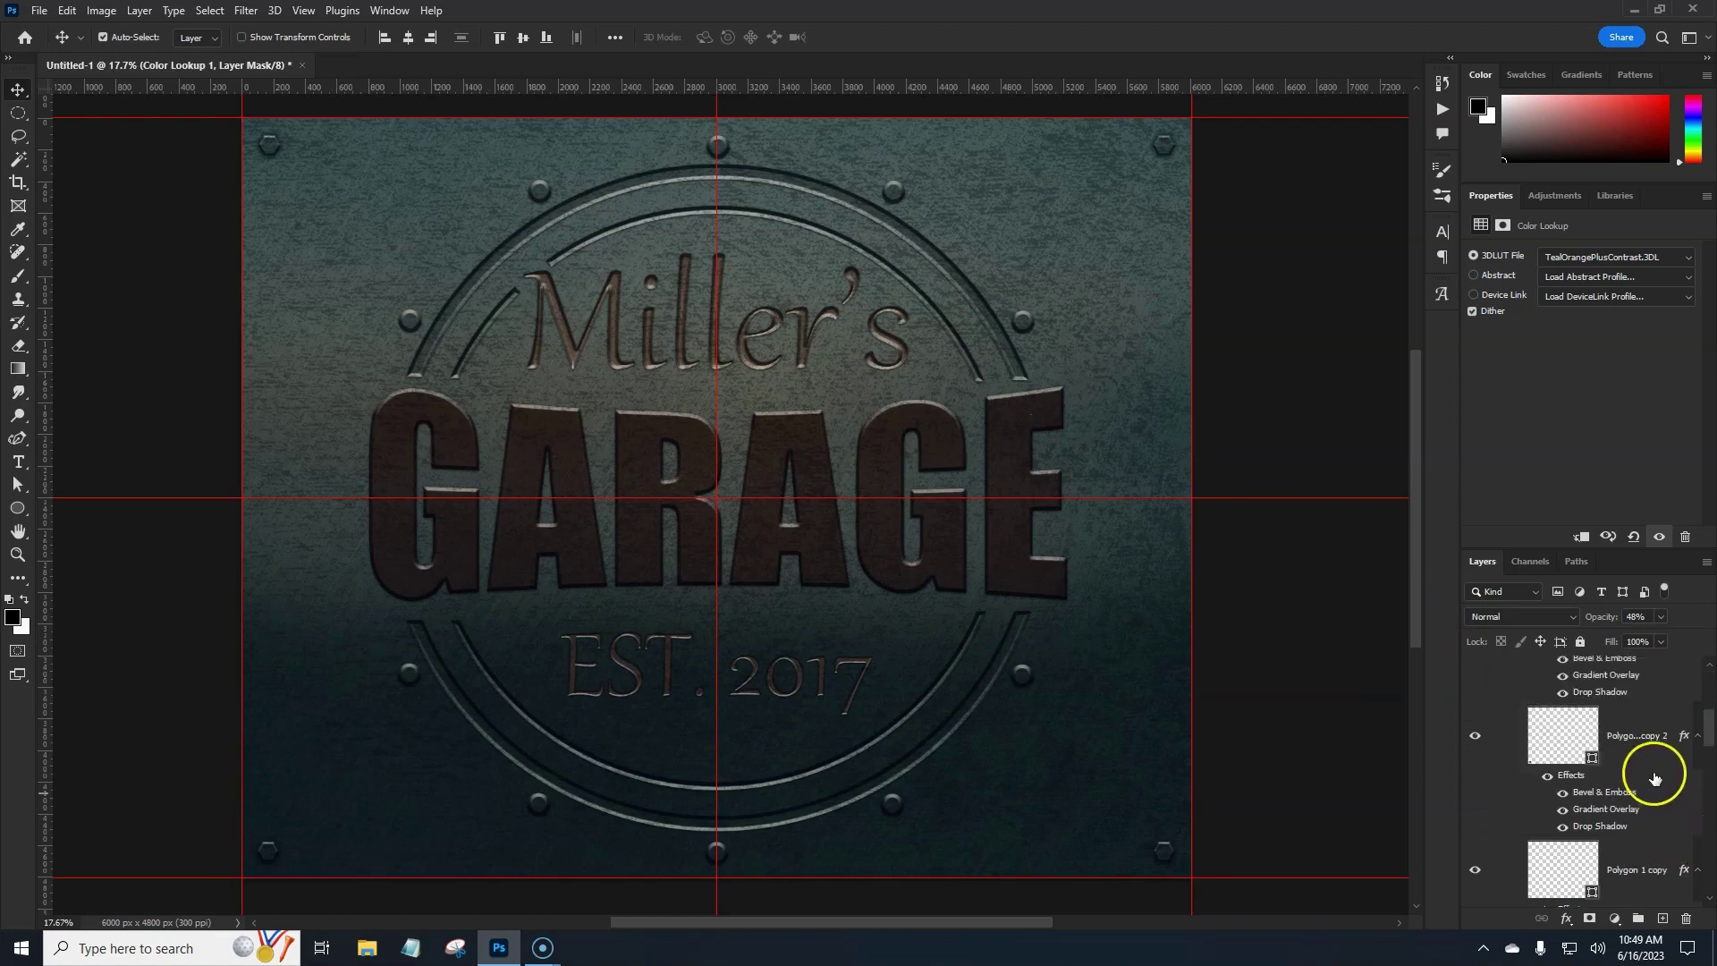
scroll(1650, 780, down, 5)
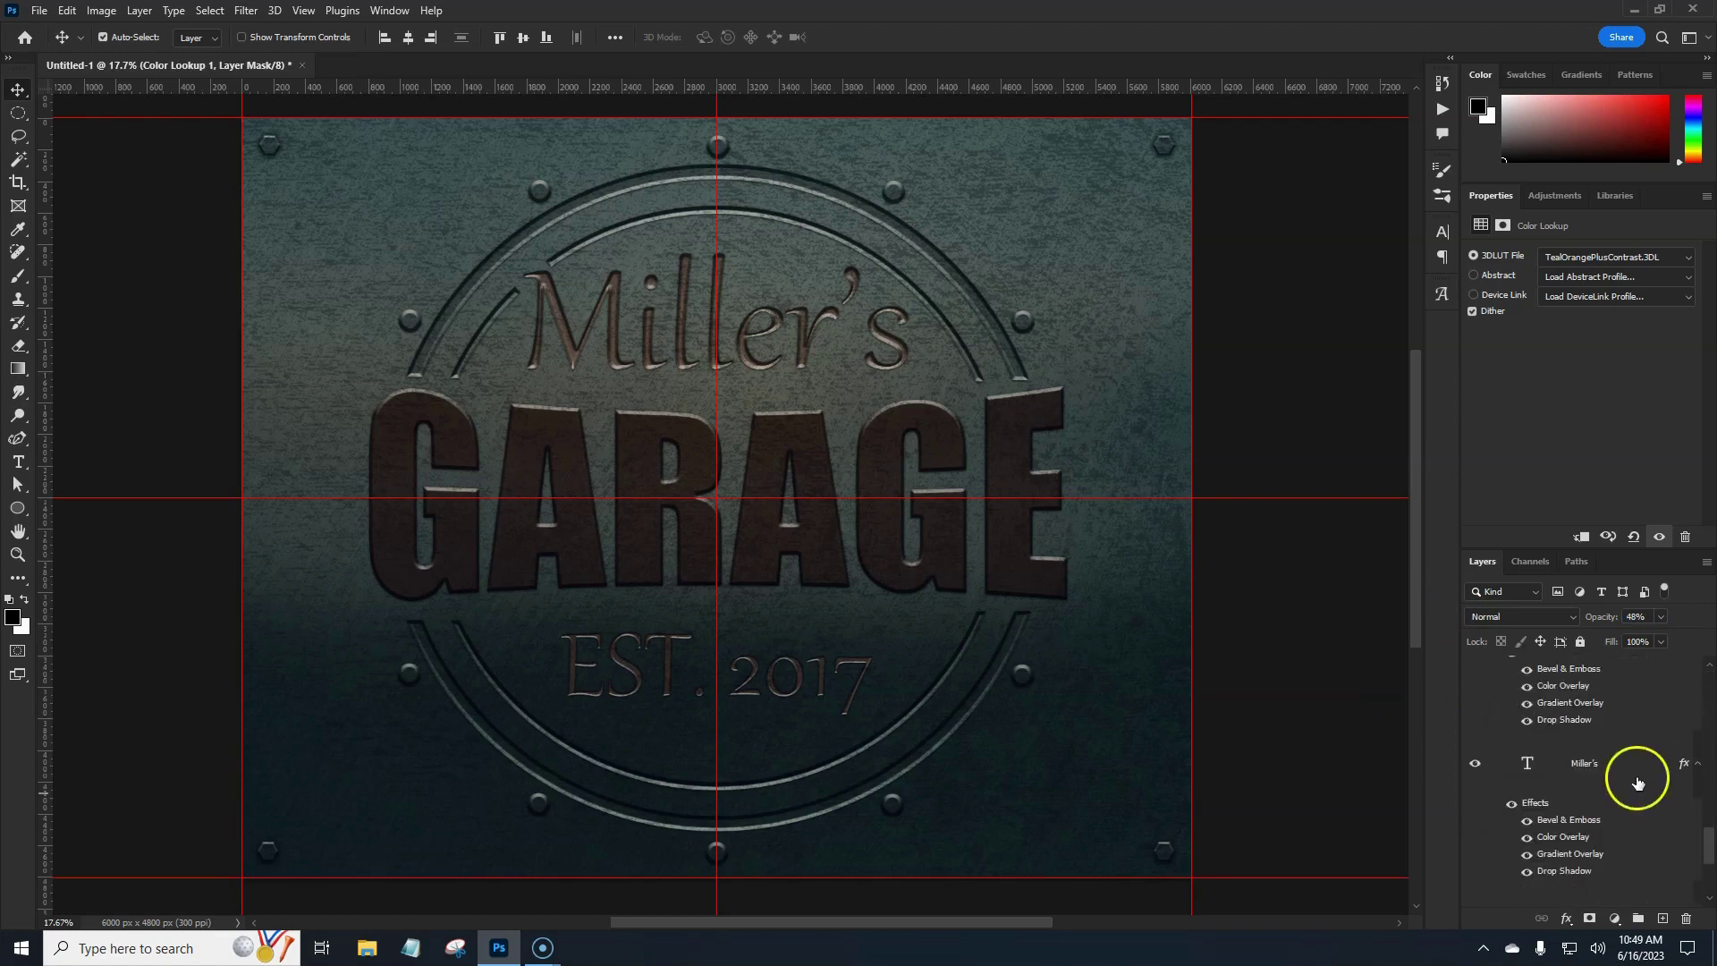
drag(1709, 851, 1713, 877)
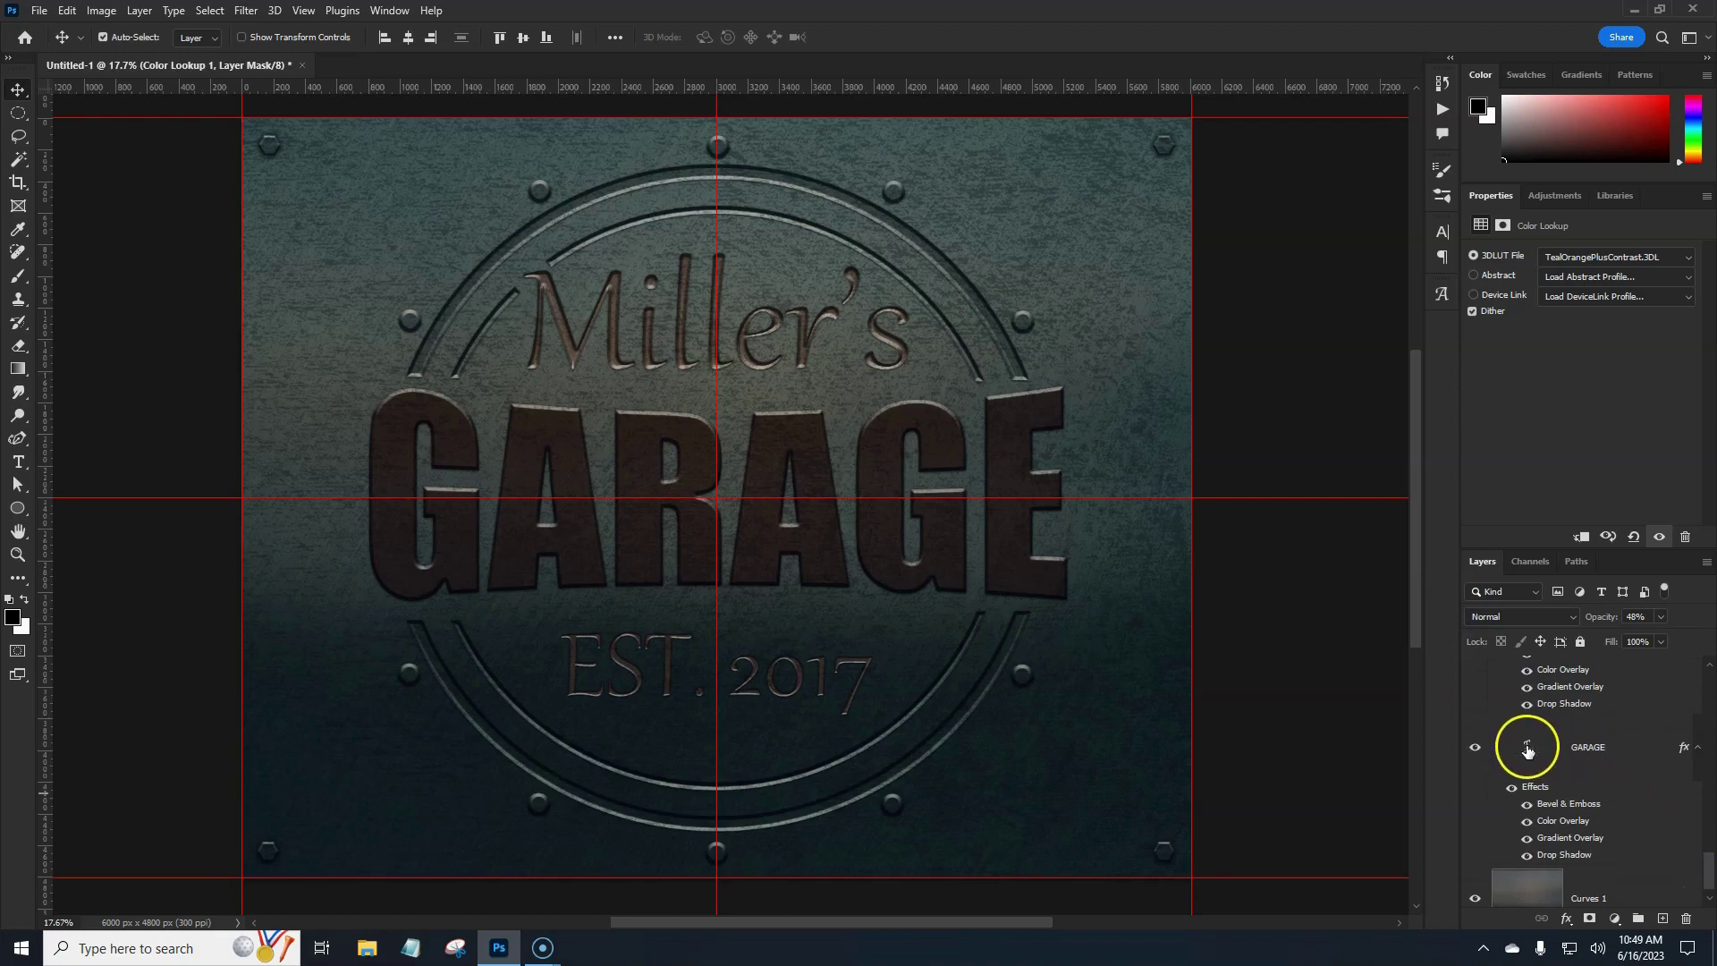
ctrl+click(1529, 751)
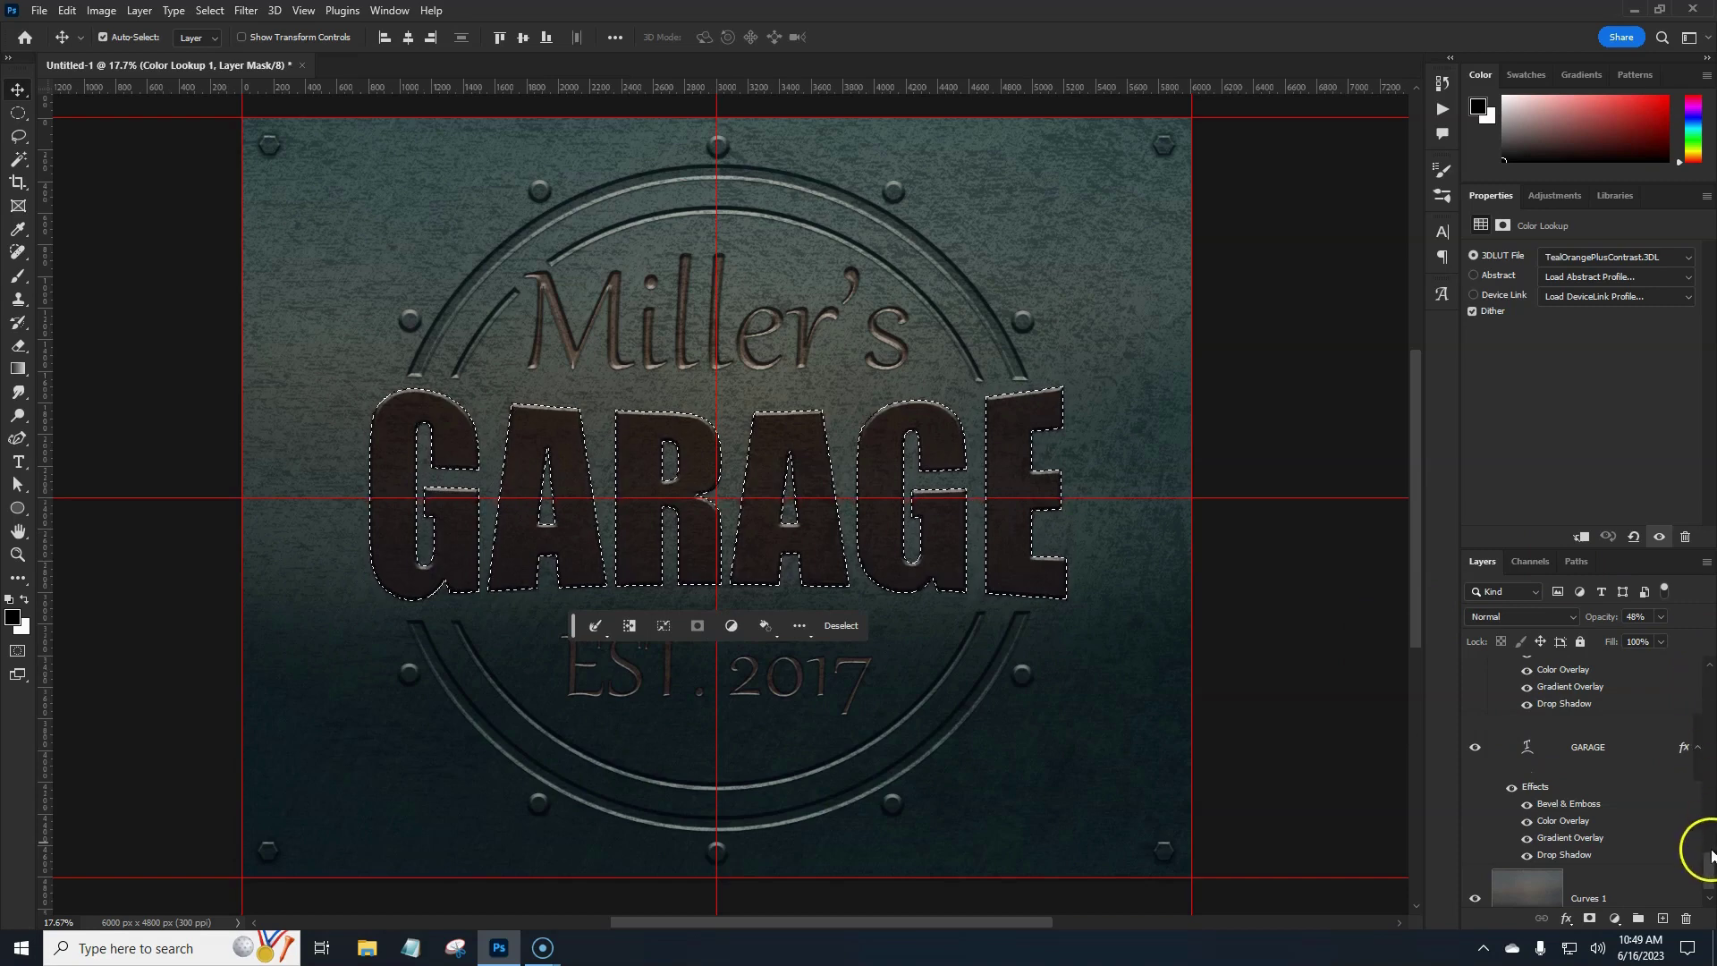
scroll(1687, 845, up, 10)
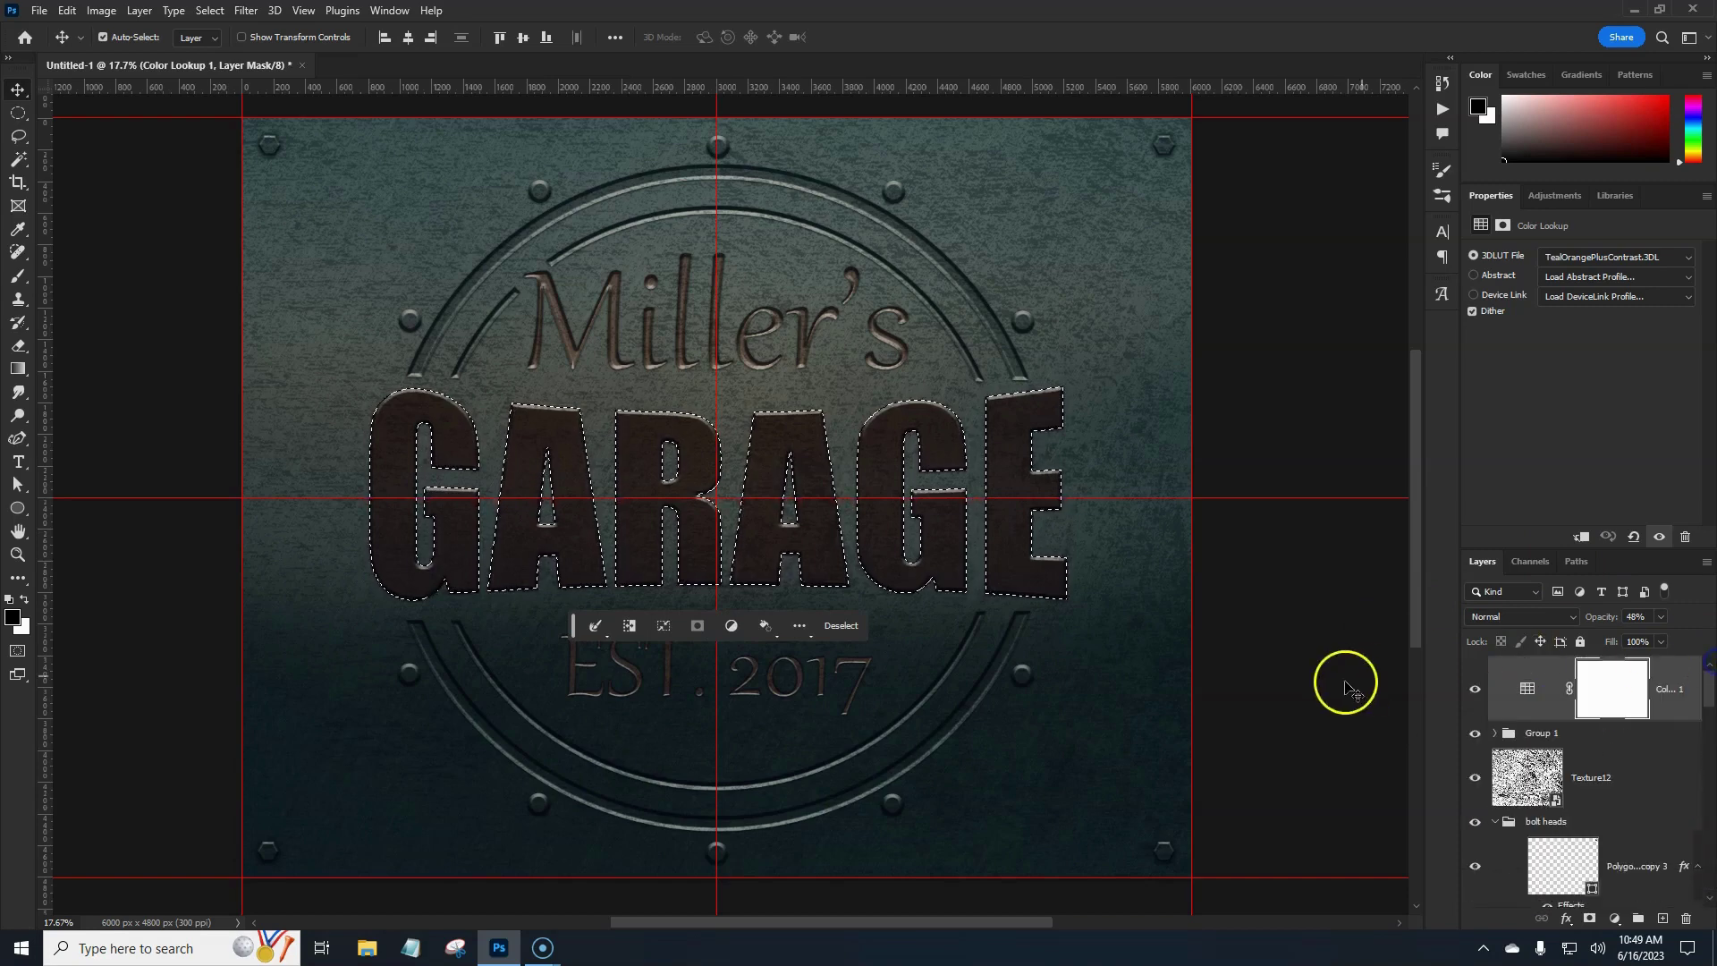
click(1609, 688)
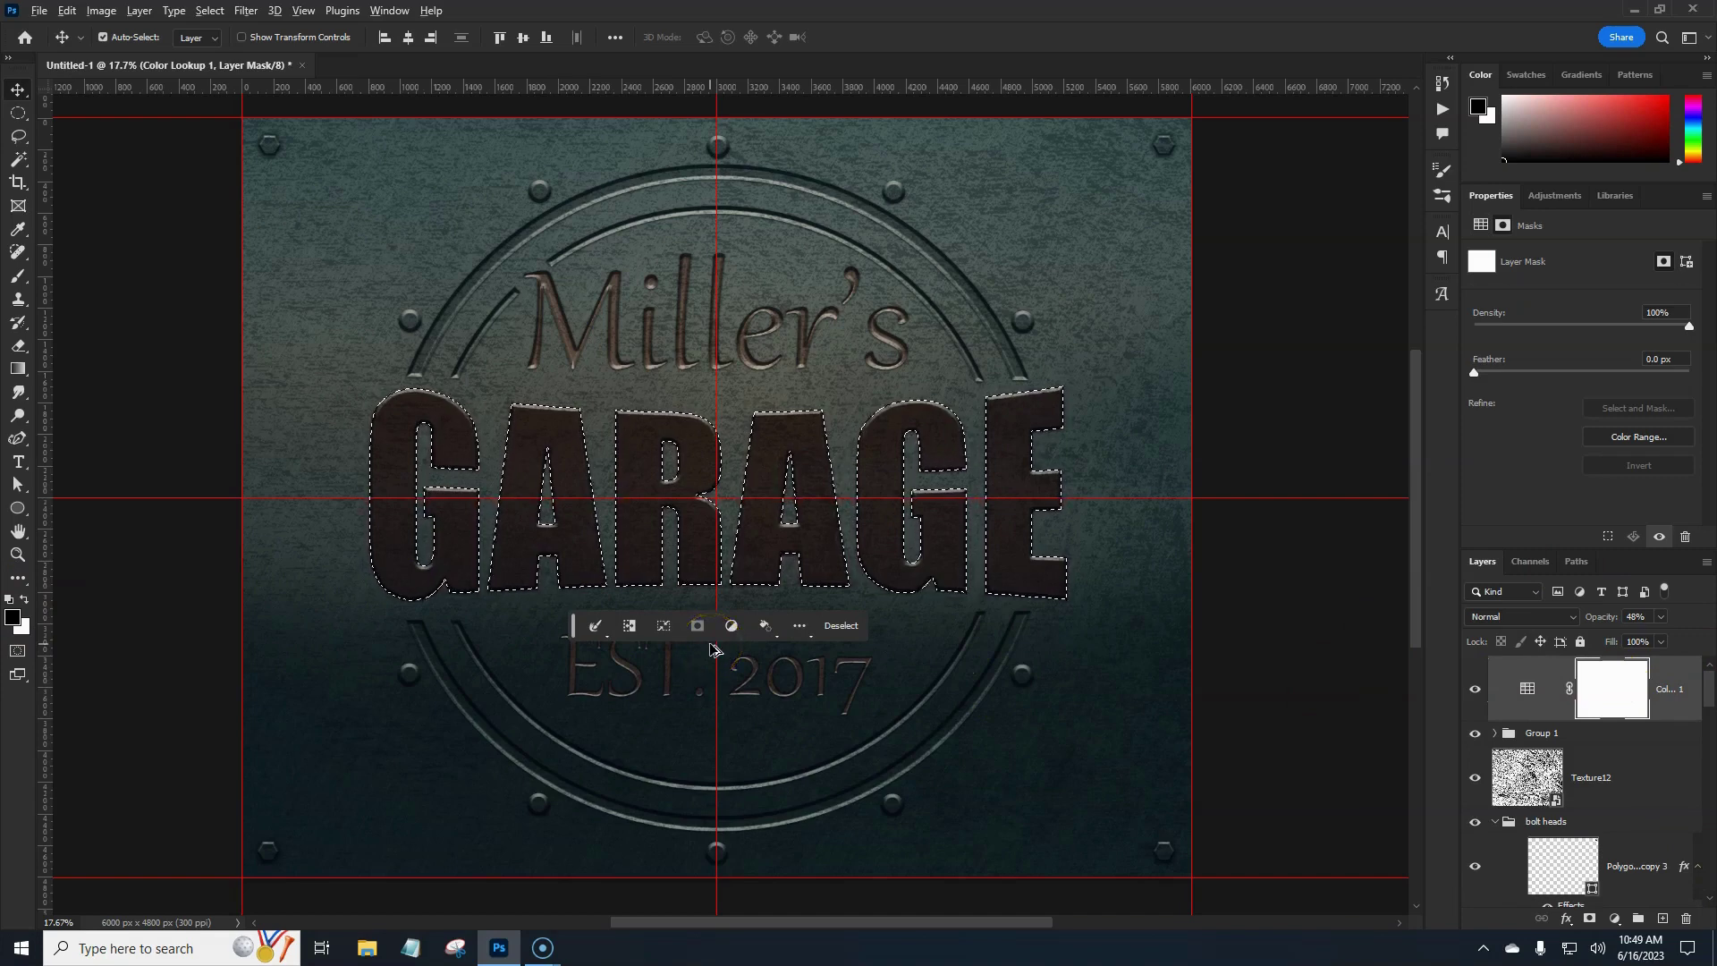
key(alt+BackSpace)
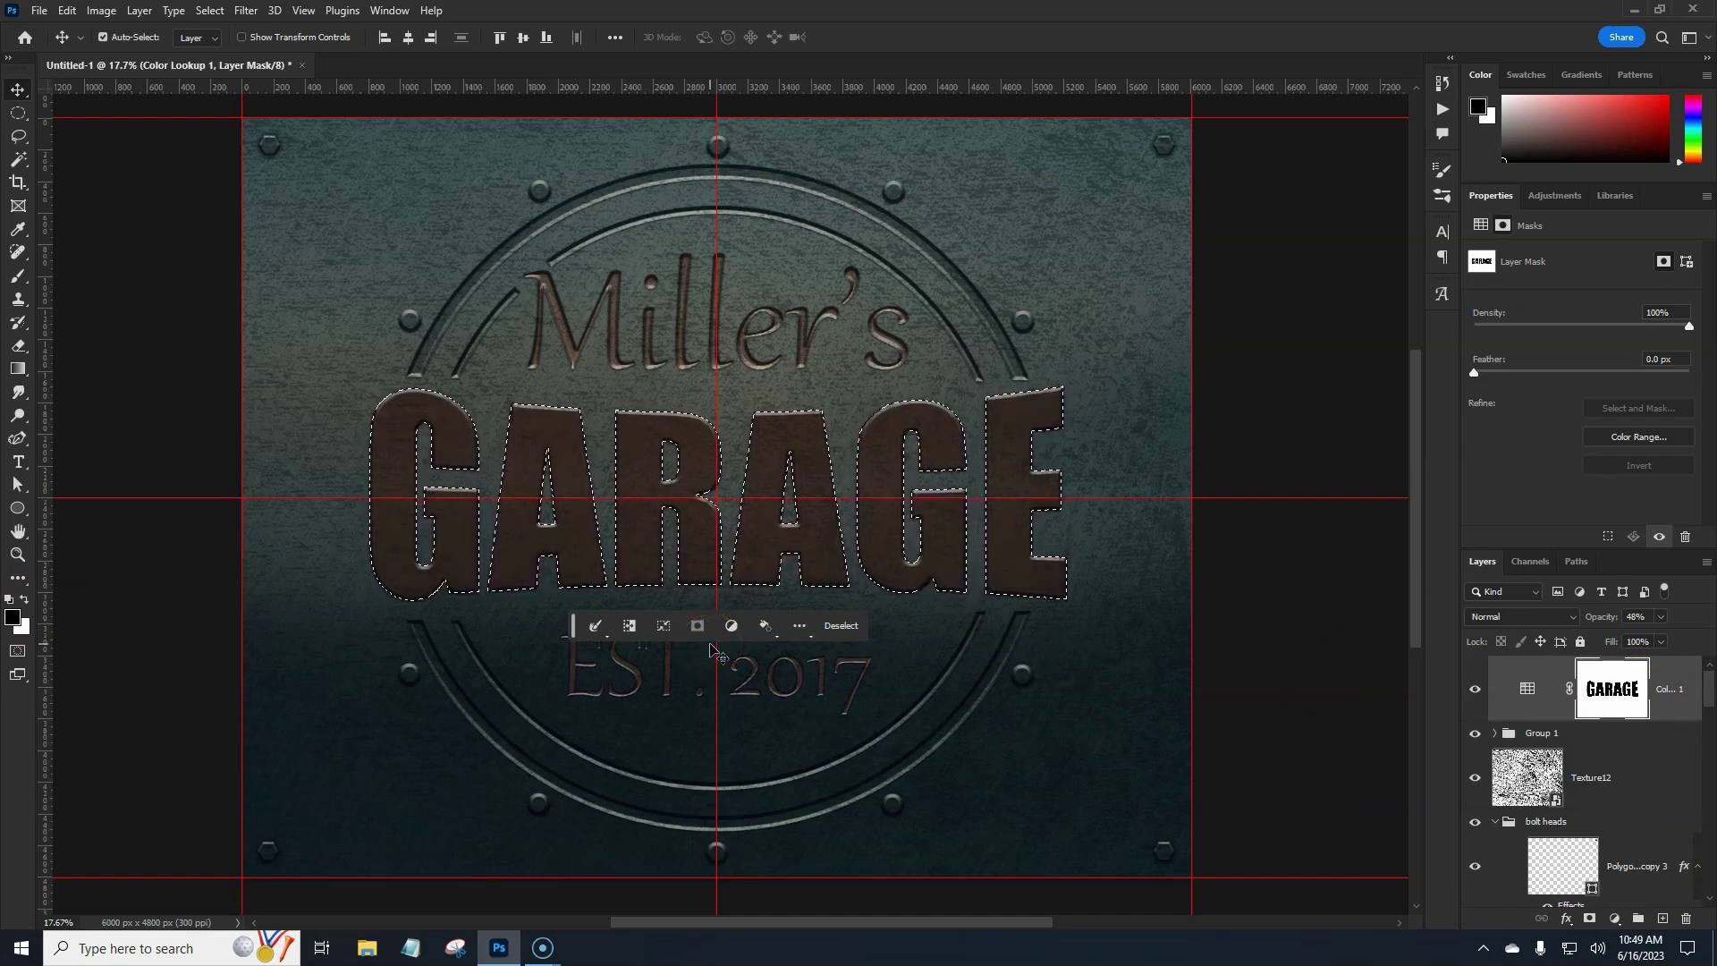
key(ctrl+d)
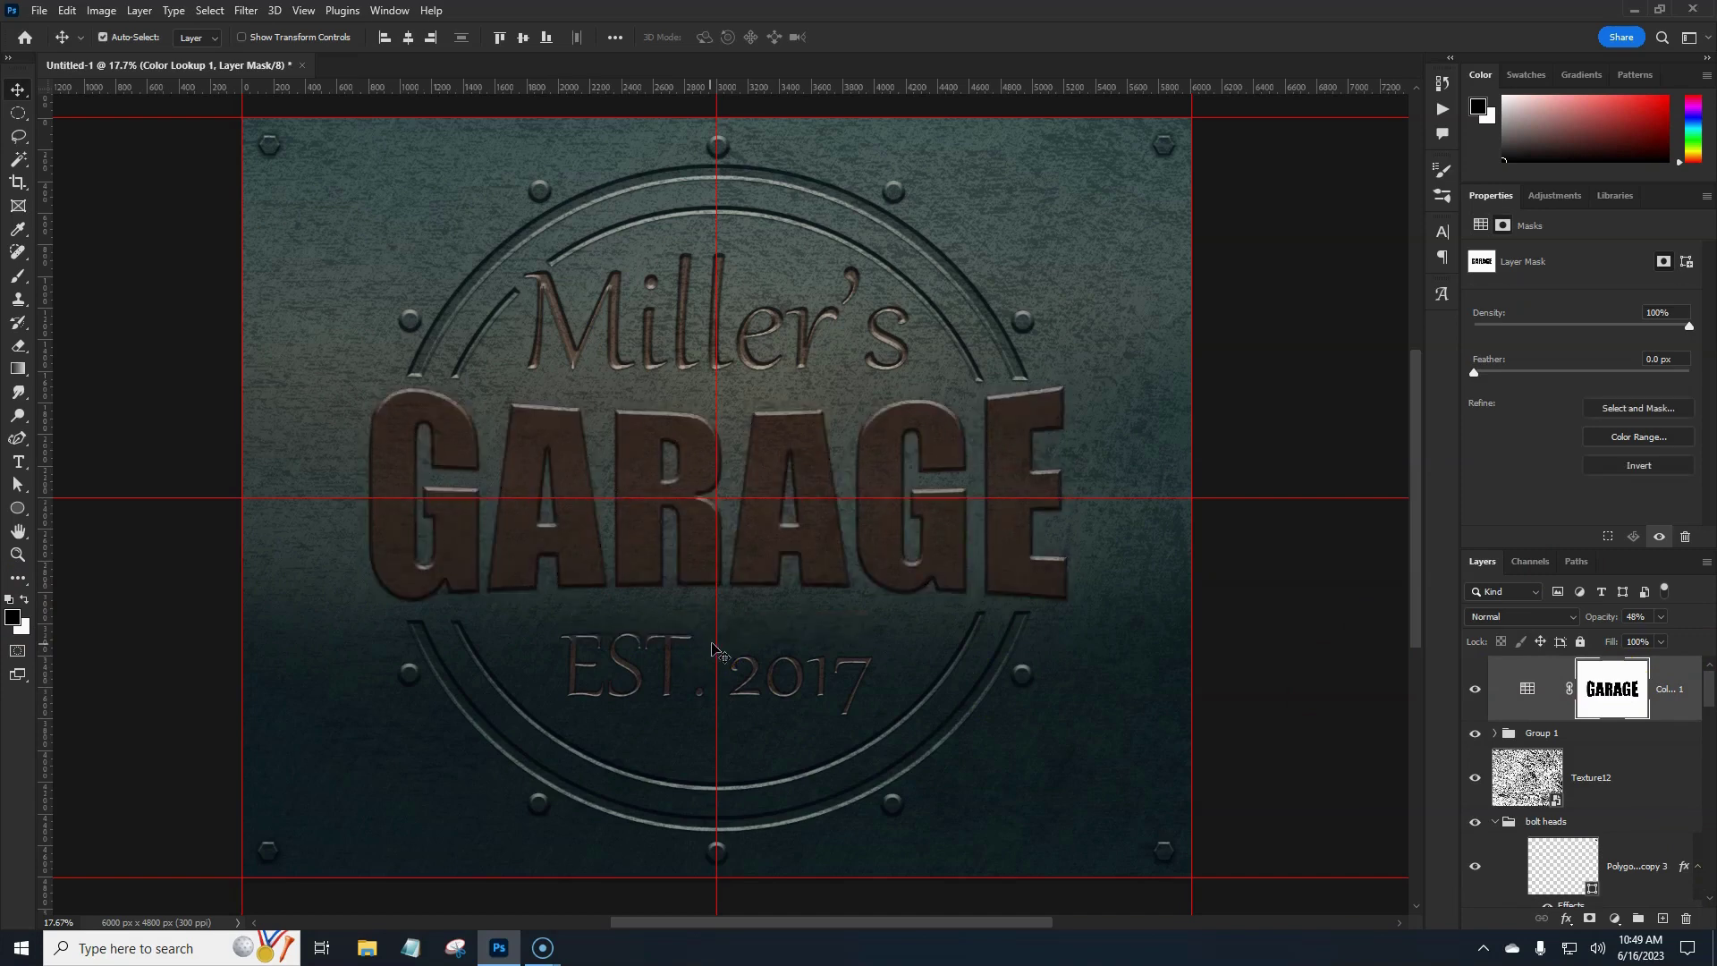
Step: Adjust the Color Lookup layer's opacity to 49%
drag(1594, 618, 1678, 616)
drag(1592, 615, 1509, 633)
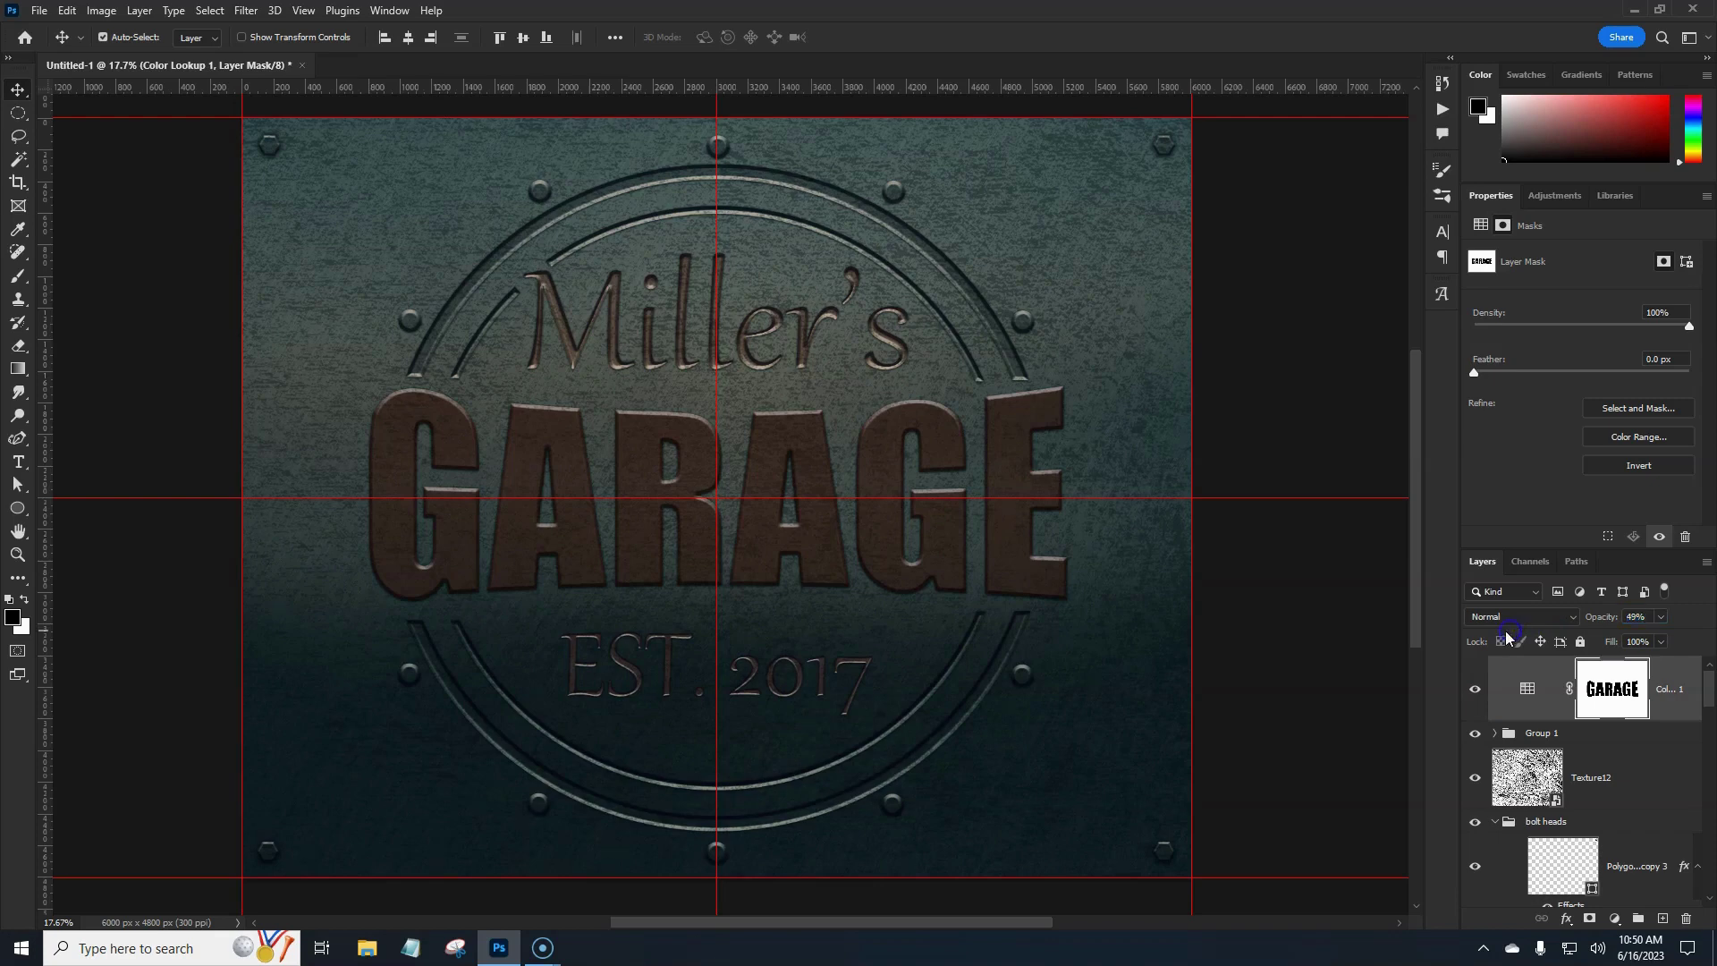